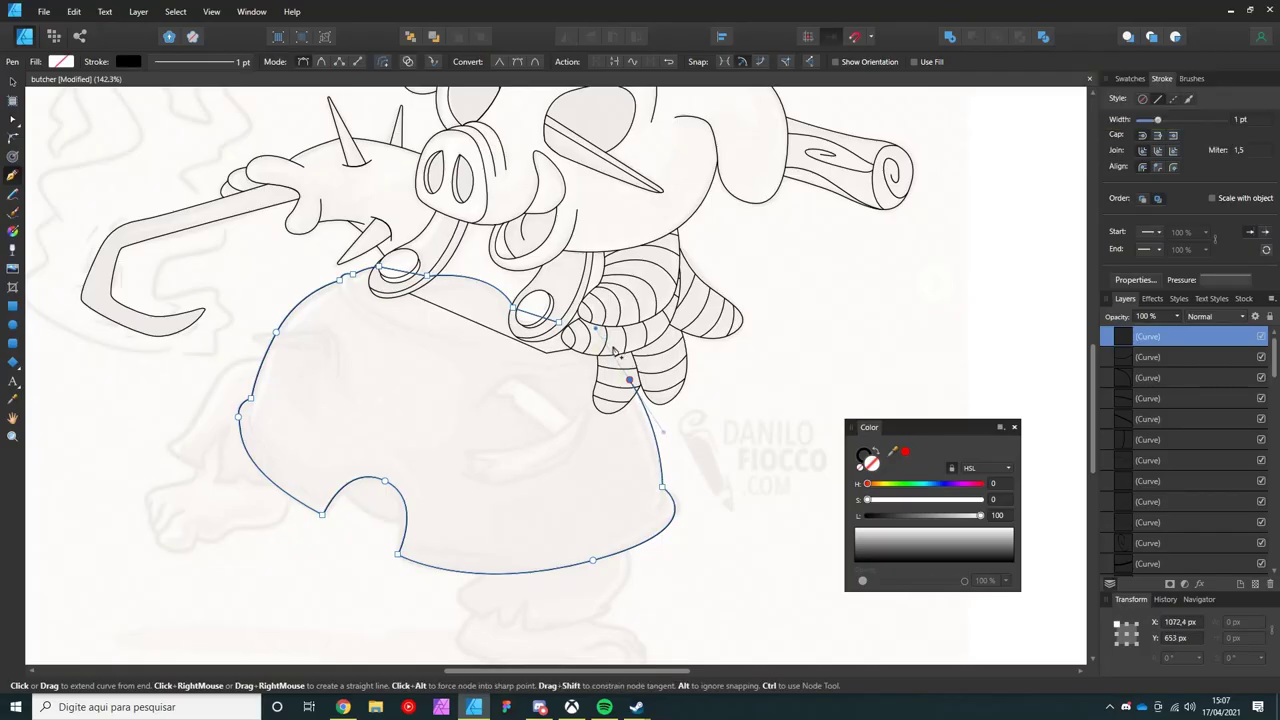
- Close the apron outline into a white-filled shape and refine its nodes and corners
left_click(612, 325)
key("v")
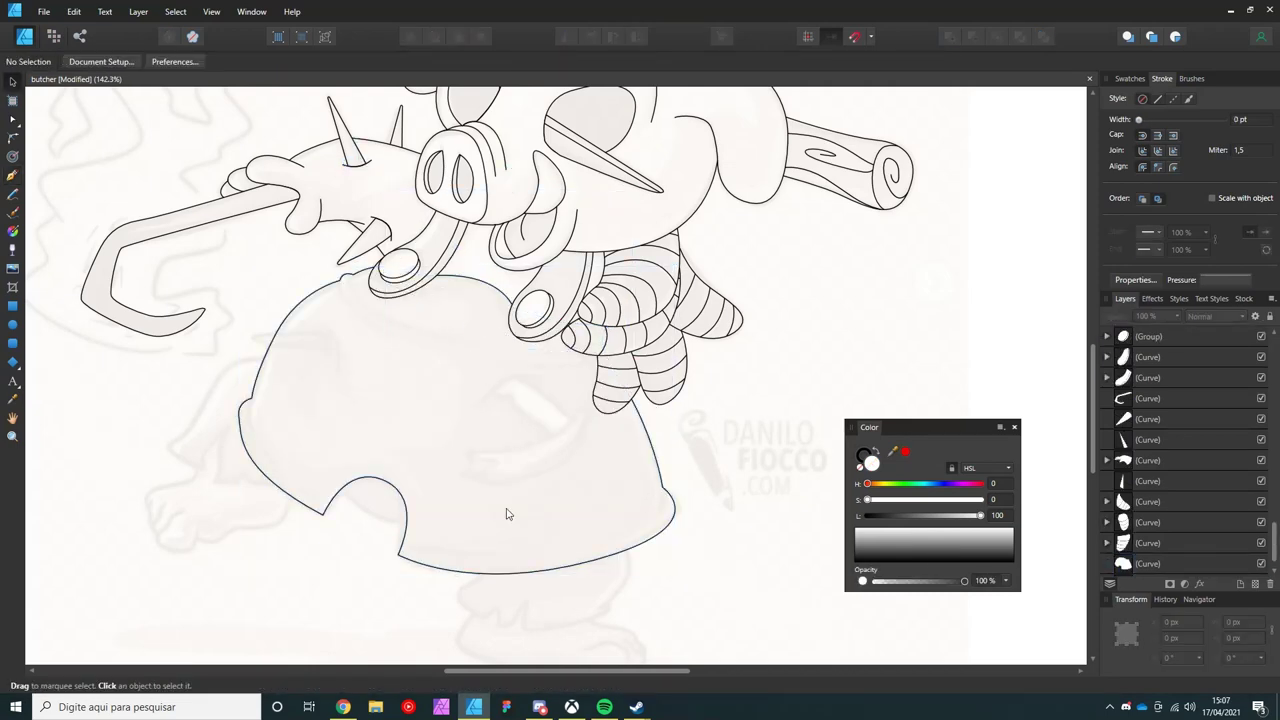
scroll(506, 514, "up", 3, "ctrl")
key("a")
key("c")
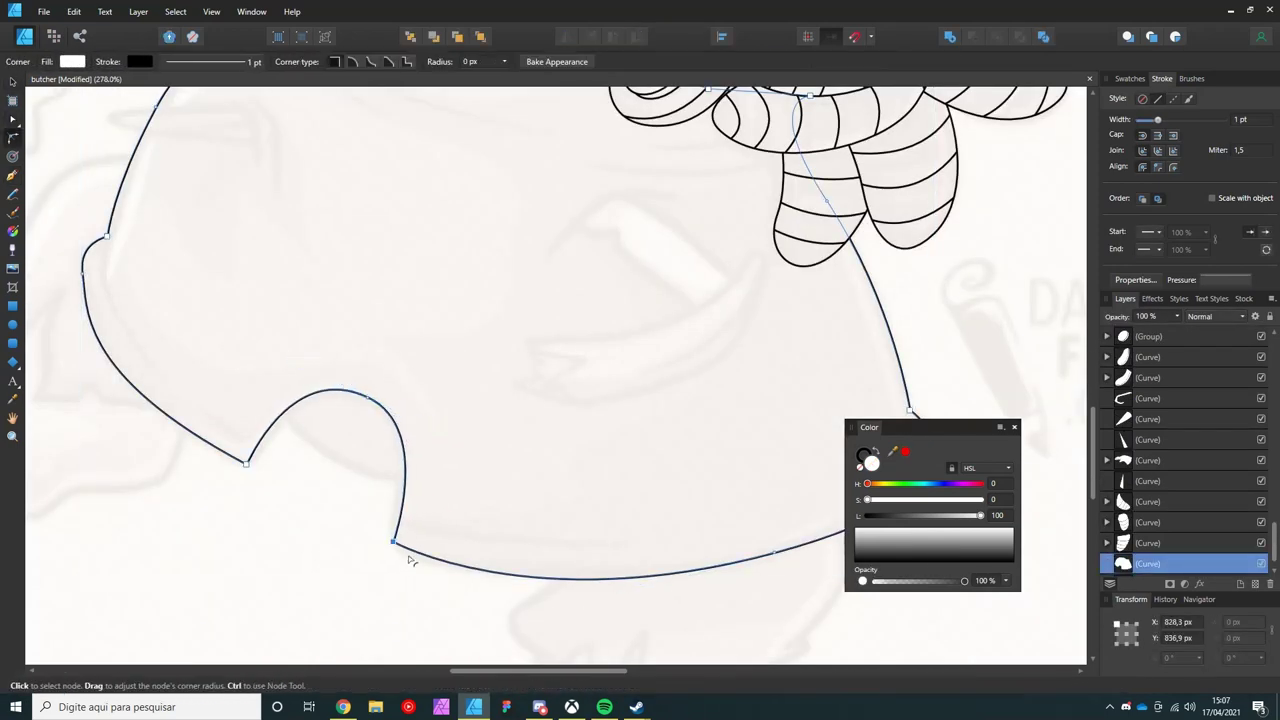
scroll(103, 311, "up", 2, "ctrl")
key("a")
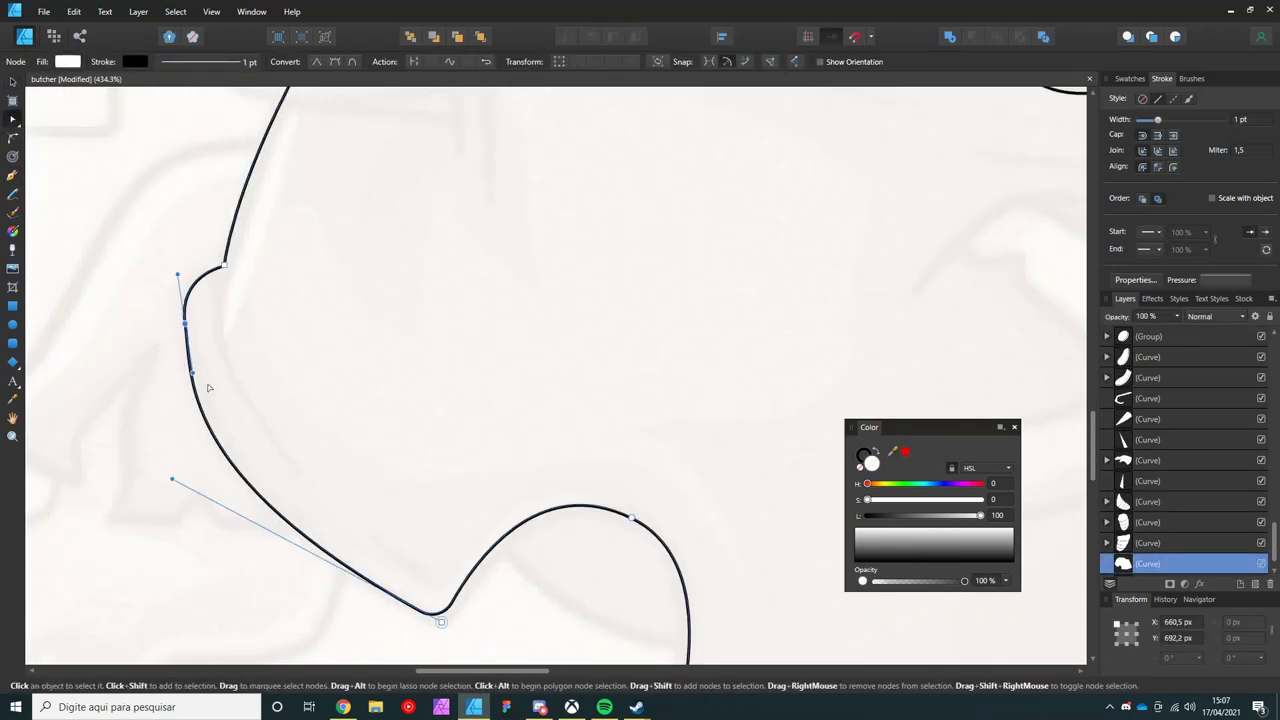
left_click(197, 344)
- Begin a fold line near the apron's lower left edge with the Pen Tool
scroll(190, 343, "down", 3)
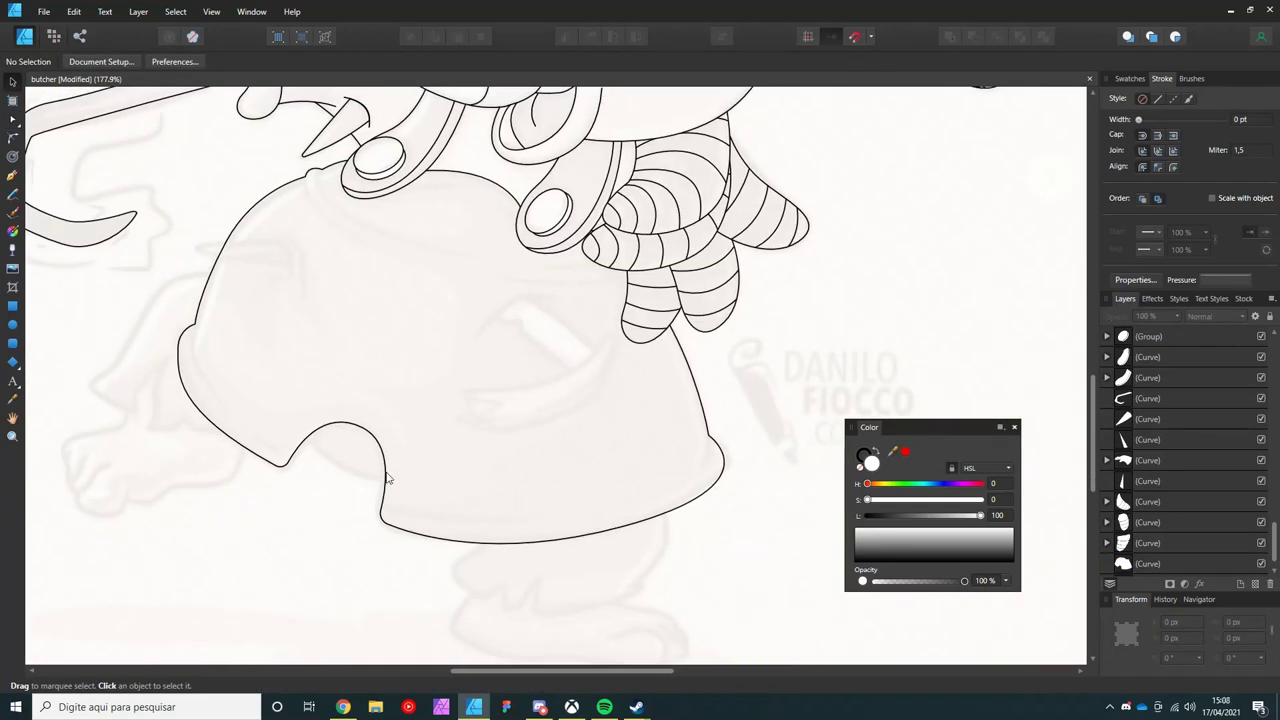
scroll(190, 343, "up", 3)
key("p")
scroll(450, 550, "down", 3, "ctrl")
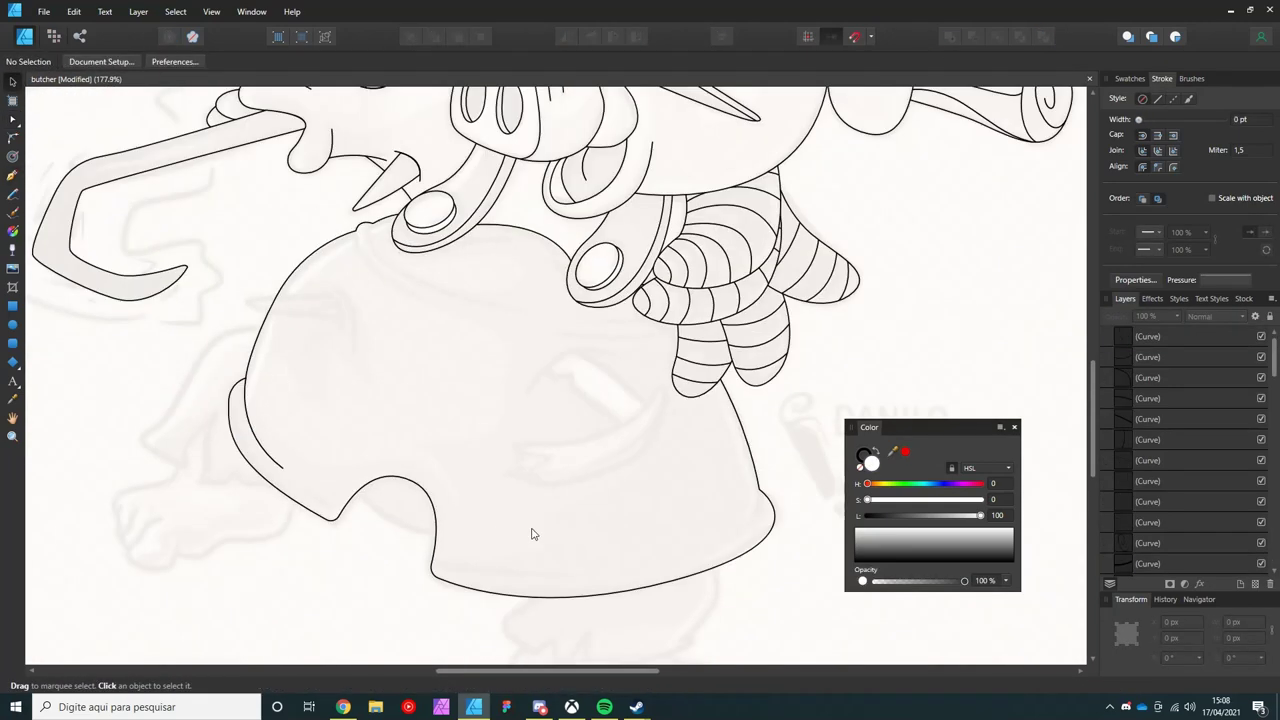
scroll(586, 434, "up", 2, "ctrl")
key("Escape")
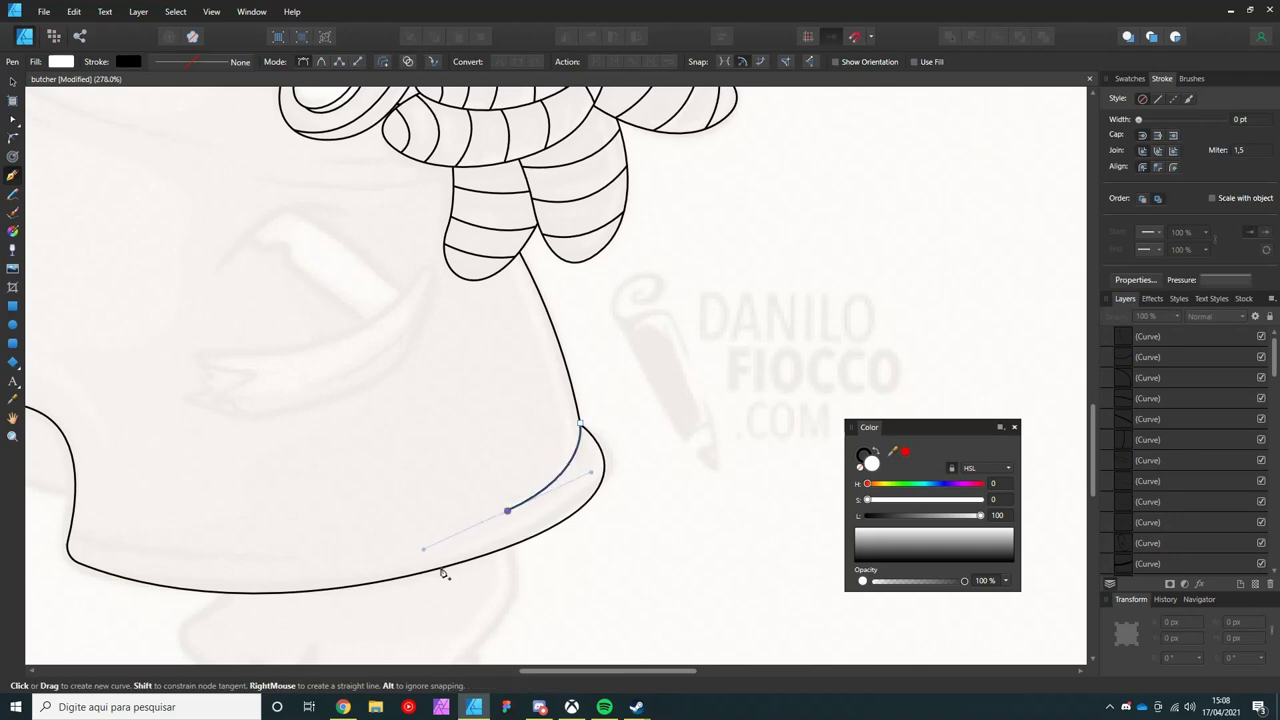
- Draw the closed broken-board shape on the front of the apron
scroll(444, 572, "down", 3, "ctrl")
scroll(449, 417, "up", 2, "ctrl")
left_click(441, 413)
left_click_drag(538, 487, 567, 520)
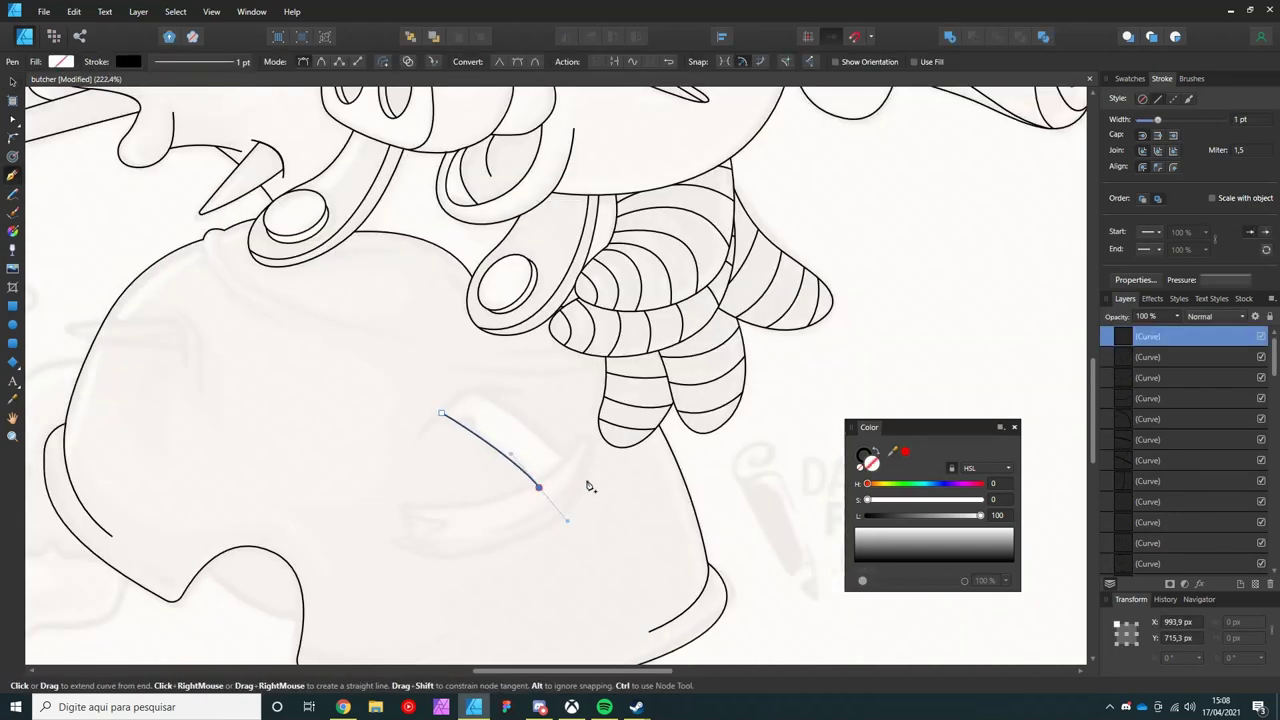
left_click(441, 413)
scroll(449, 430, "up", 3, "ctrl")
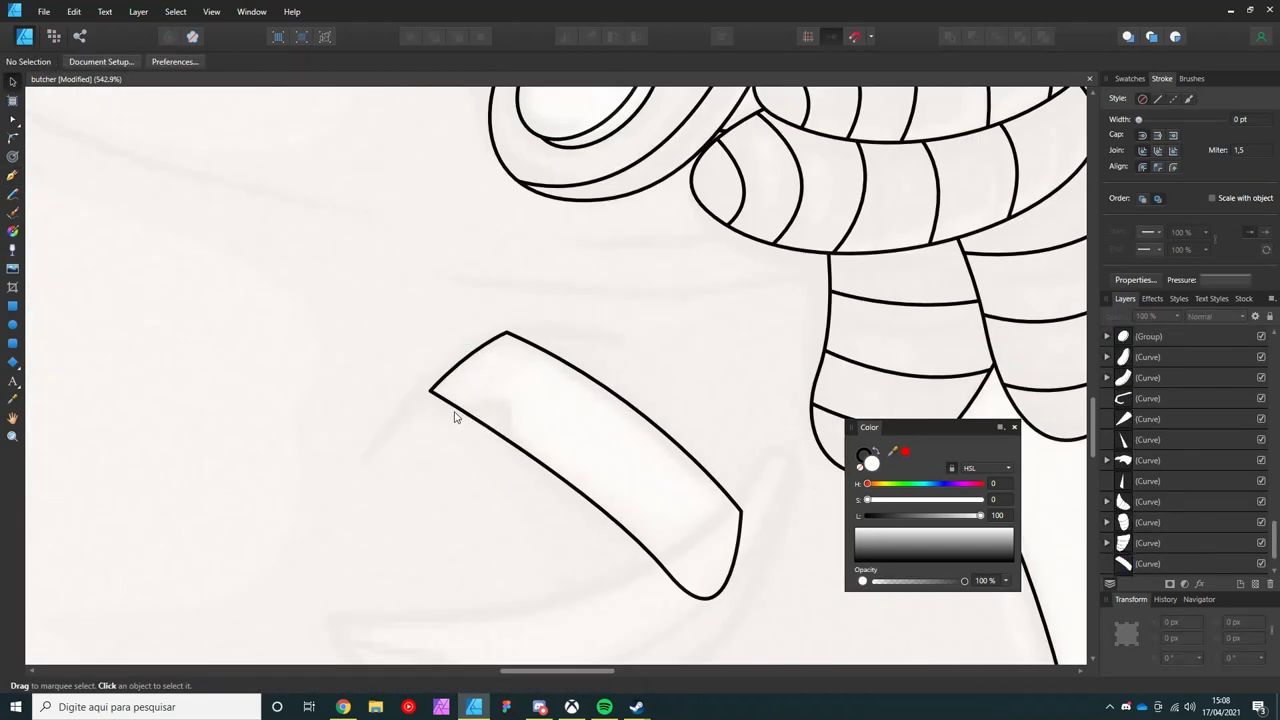
- Draw a jagged pen path across the board to cut its notch
left_click(443, 405)
left_click(506, 403)
left_click(509, 450)
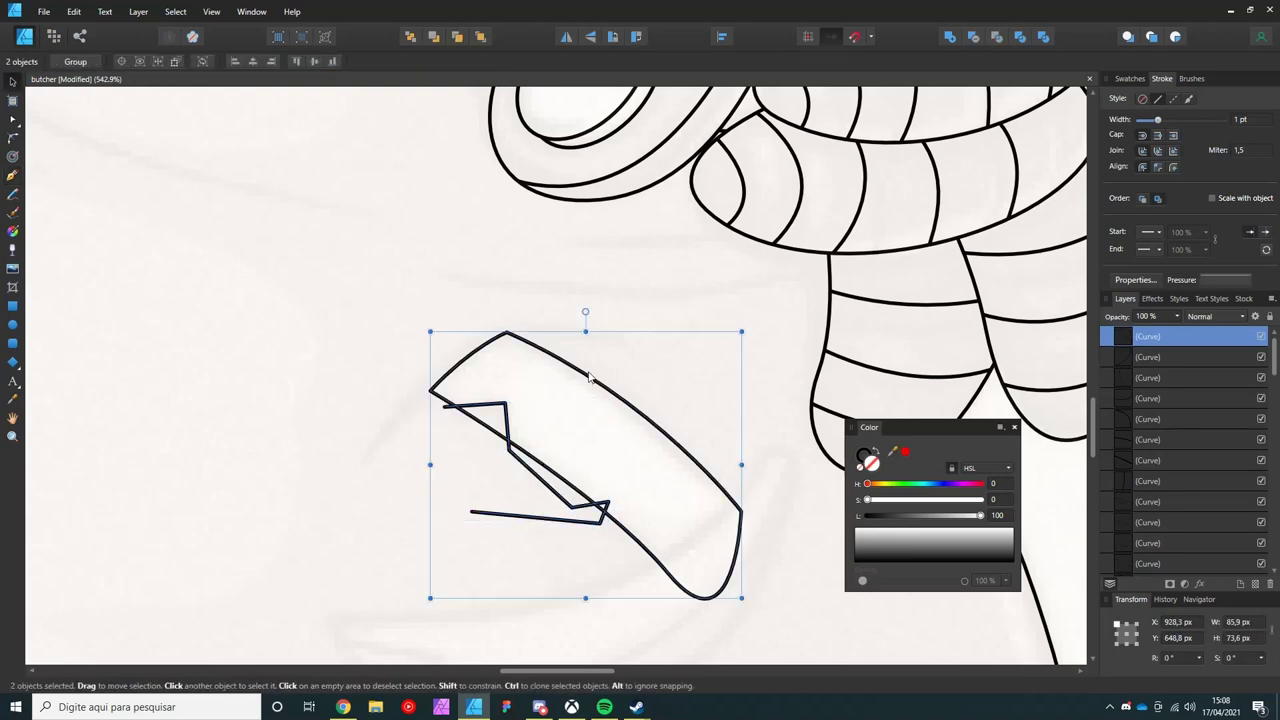
scroll(591, 430, "down", 3, "ctrl")
scroll(706, 398, "up", 2, "ctrl")
- Draw the curved, closed tusk shape below the board and send it behind the others
key("p")
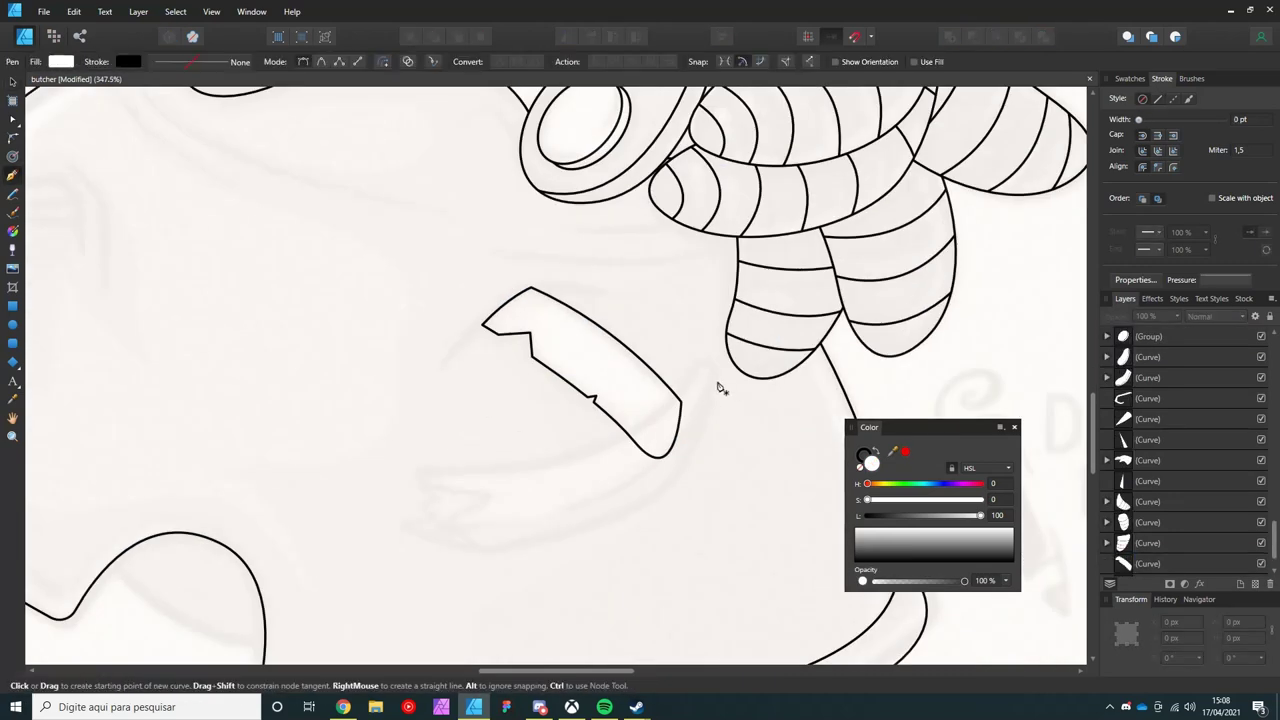
left_click_drag(268, 494, 210, 480)
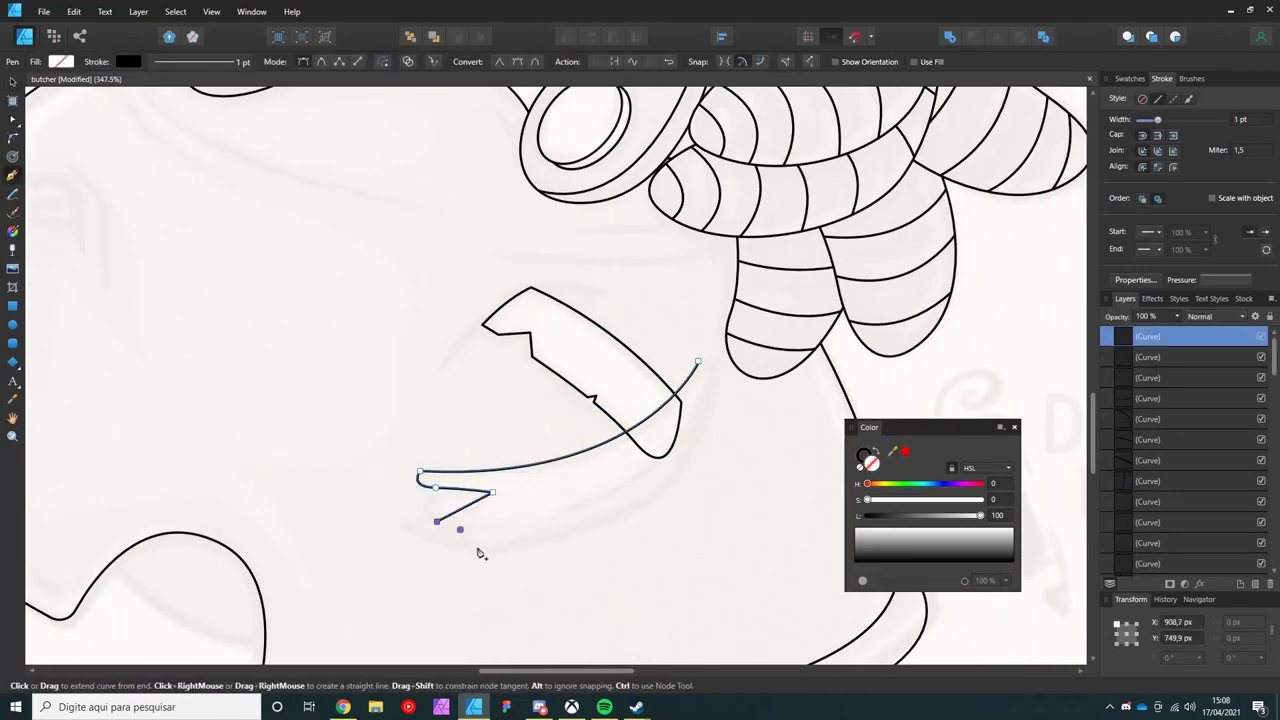
key("a")
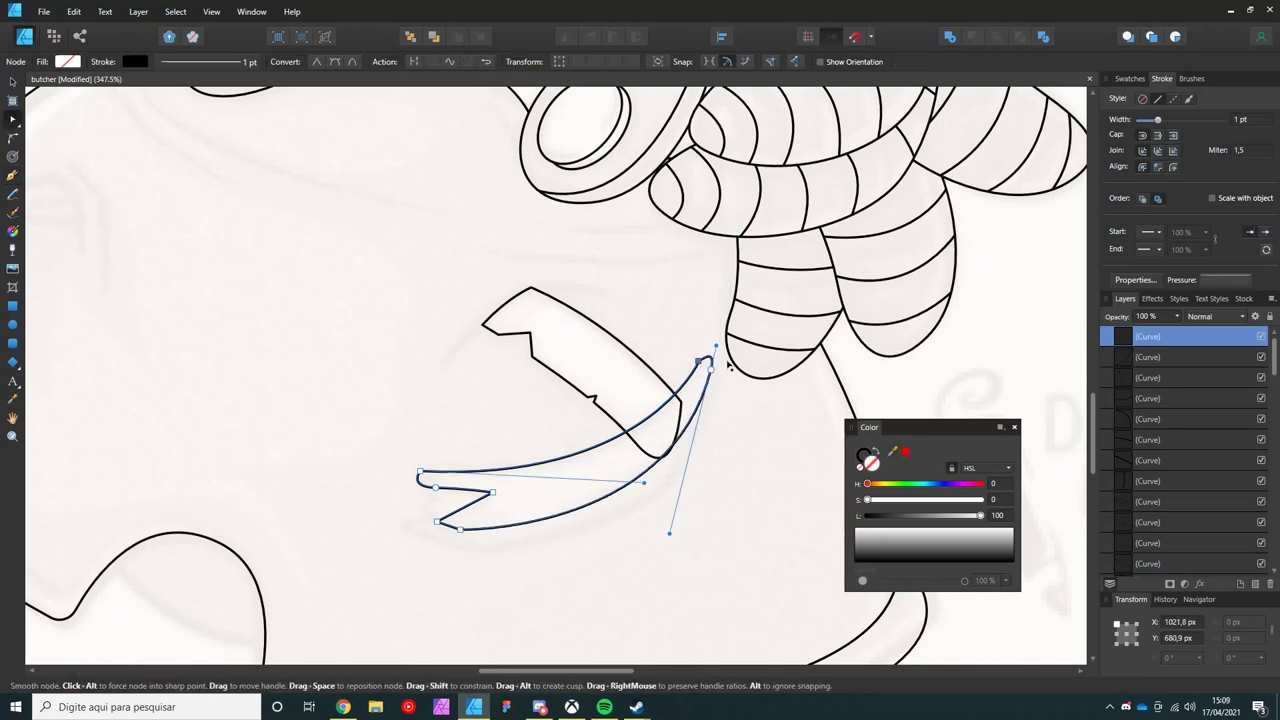
key("p")
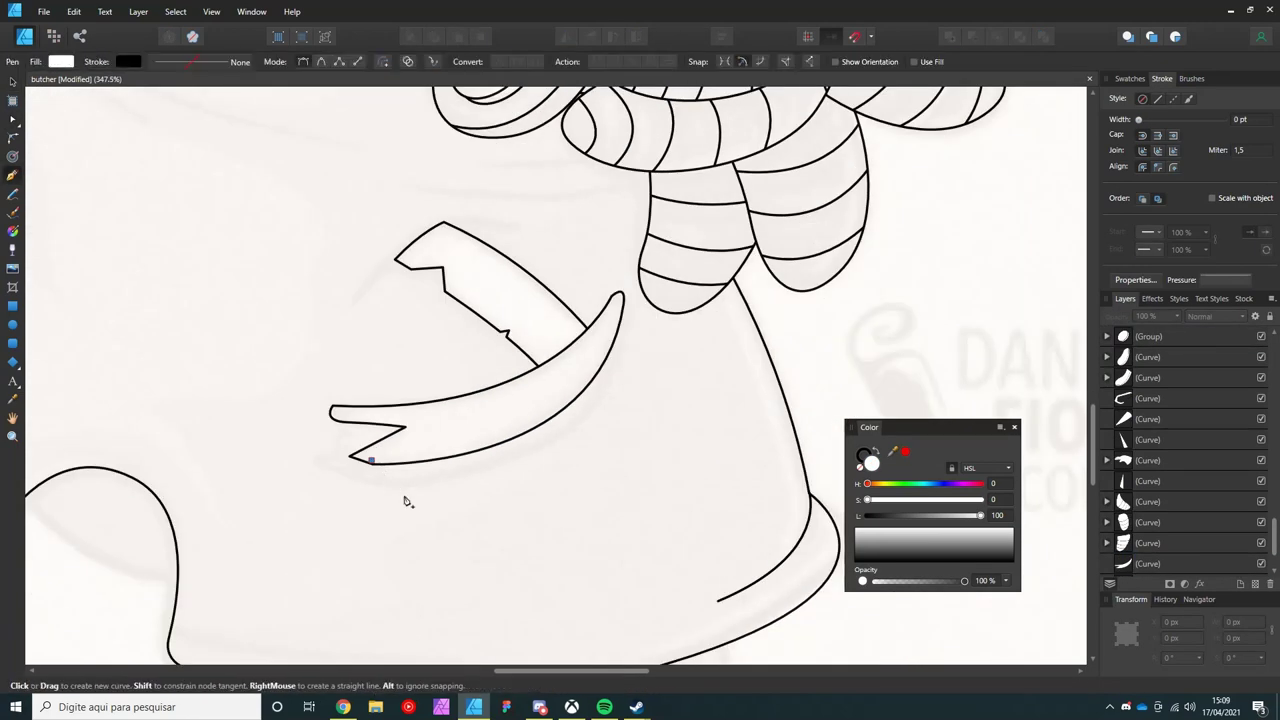
left_click_drag(370, 461, 390, 484)
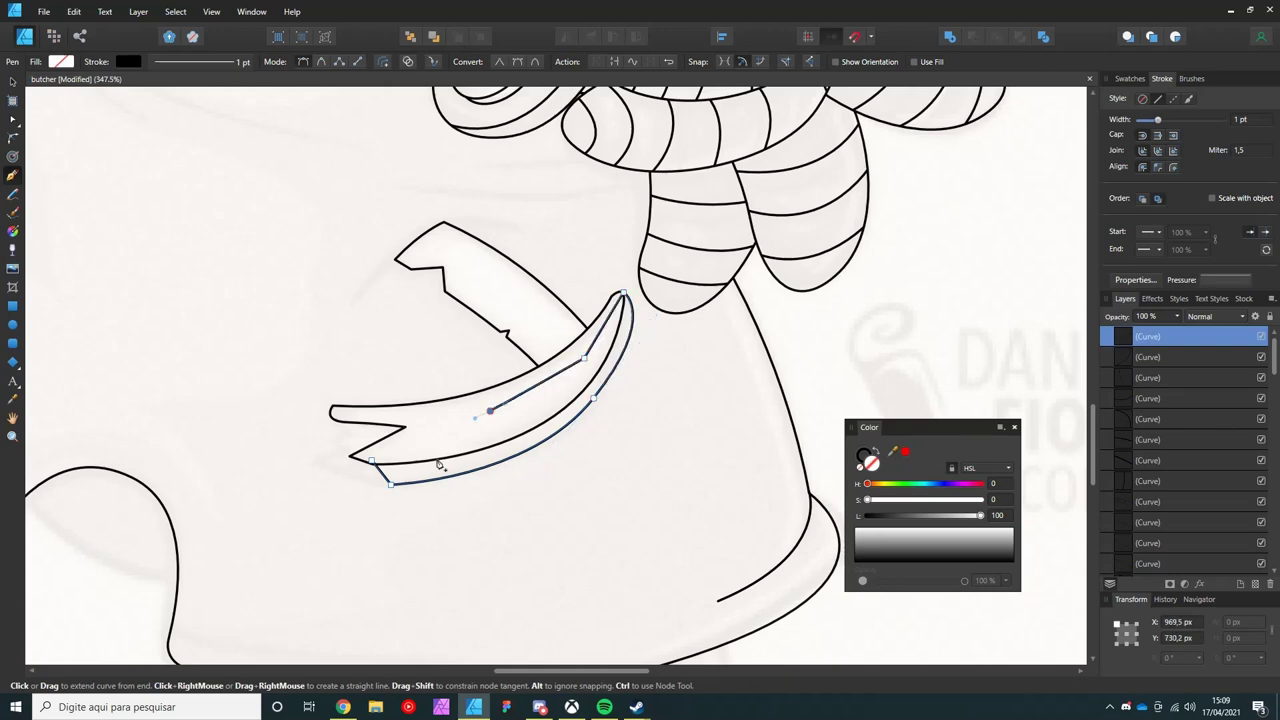
left_click(370, 461)
key("v")
key("ctrl+shift+bracketleft")
key("a")
- Draw a curve out from the tusk's forked end
scroll(620, 298, "up", 3)
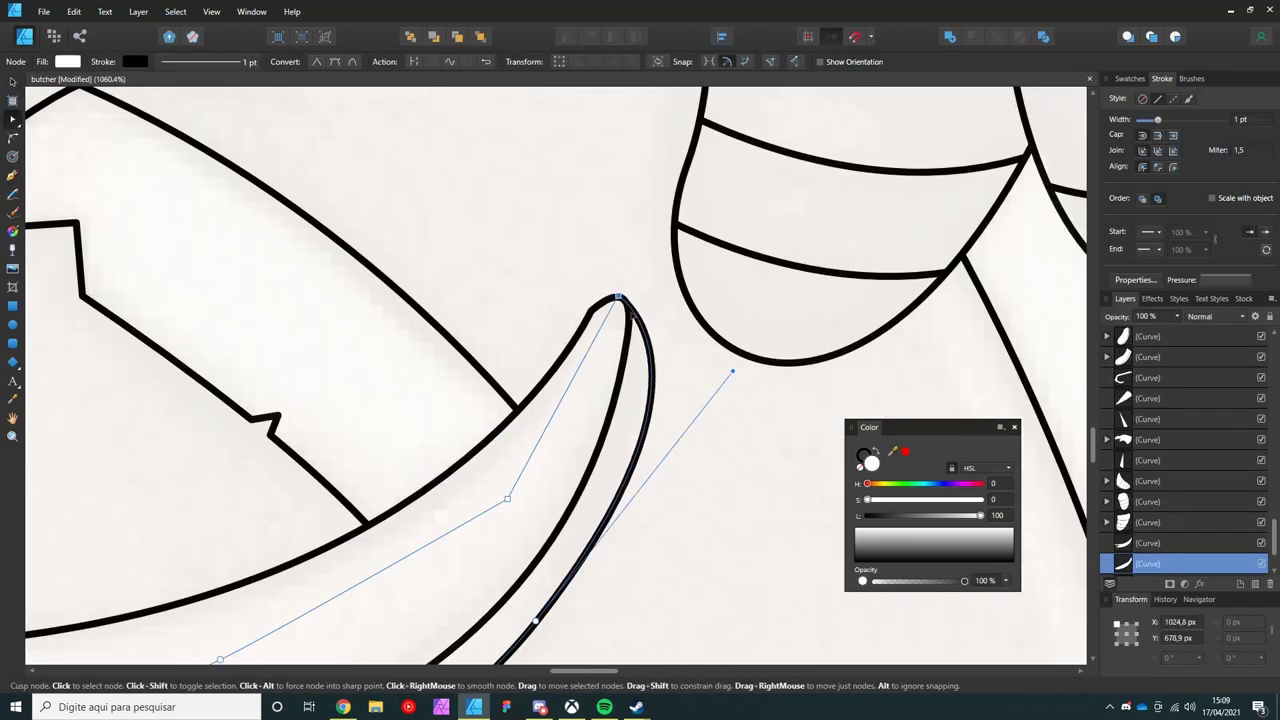
scroll(671, 337, "down", 5)
key("p")
scroll(429, 526, "up", 3)
left_click_drag(411, 502, 362, 480)
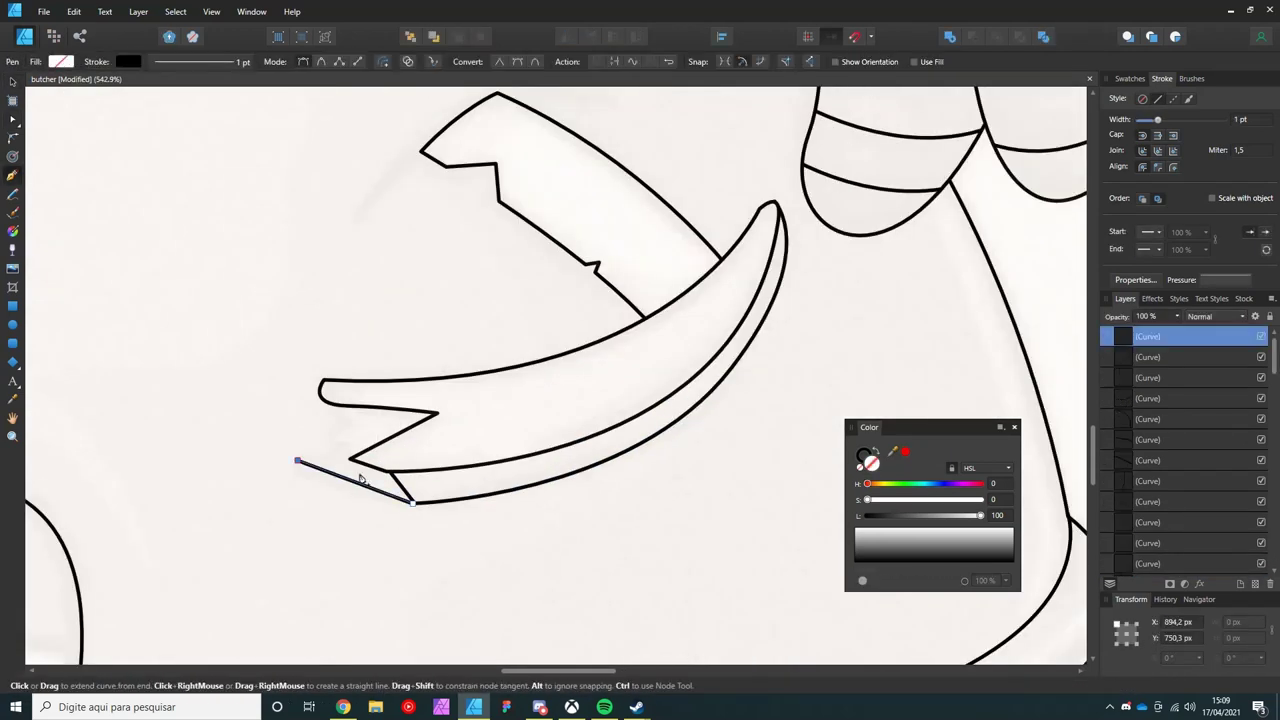
key("Escape")
- Edit the nodes of the small piece at the tusk's tip and send it backward
key("ctrl+d")
scroll(386, 470, "down", 2)
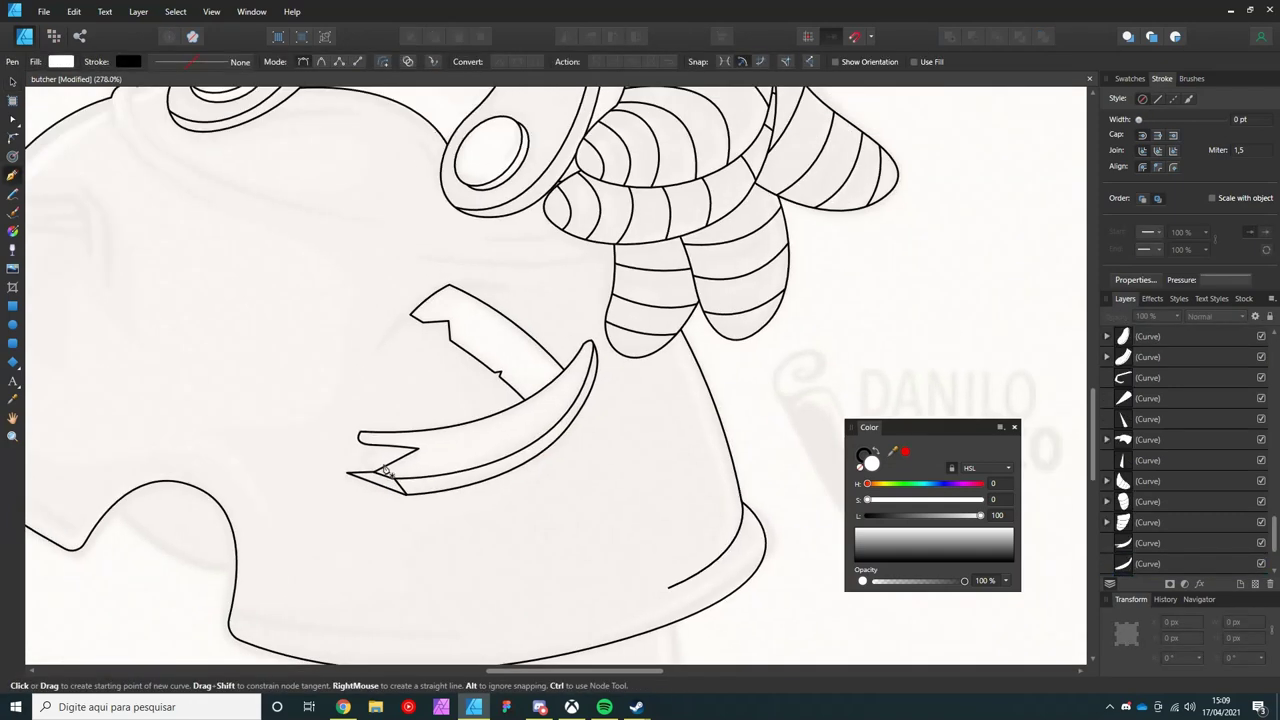
left_click(358, 437)
key("a")
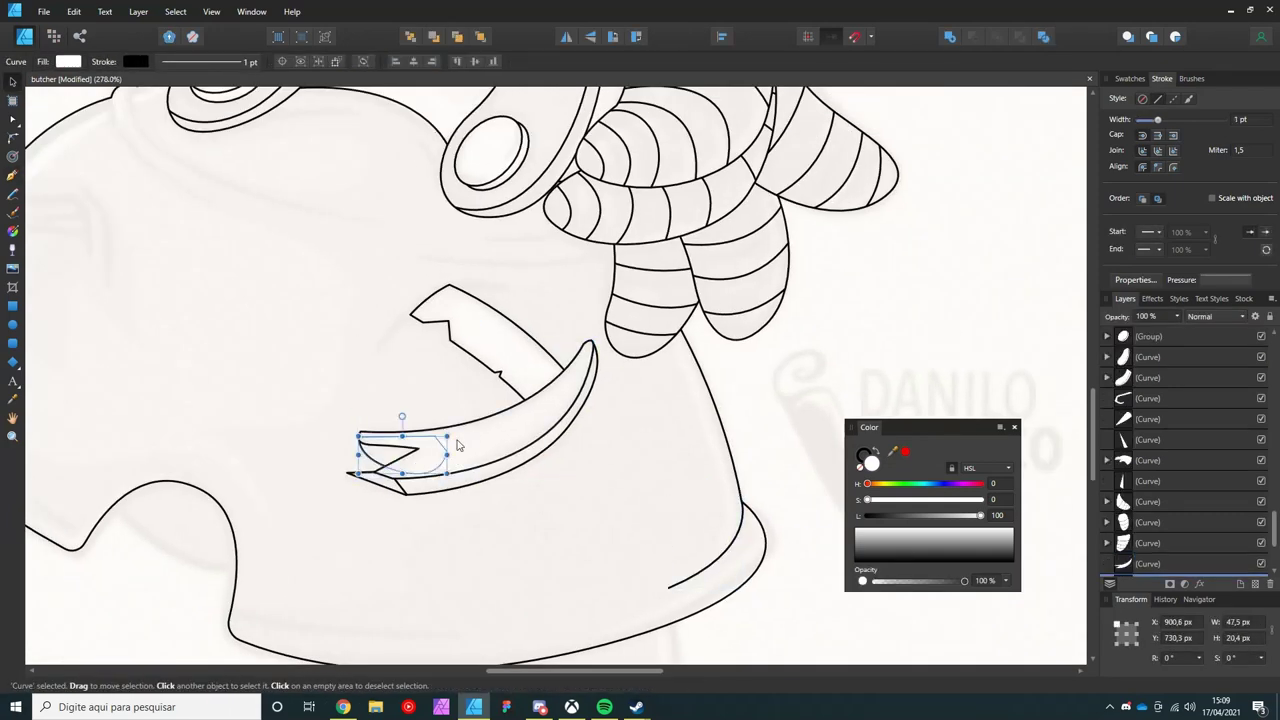
scroll(430, 470, "up", 5)
key("ctrl+shift+bracketleft")
scroll(480, 550, "down", 4)
- Trace the left foot as a closed filled outline
key("p")
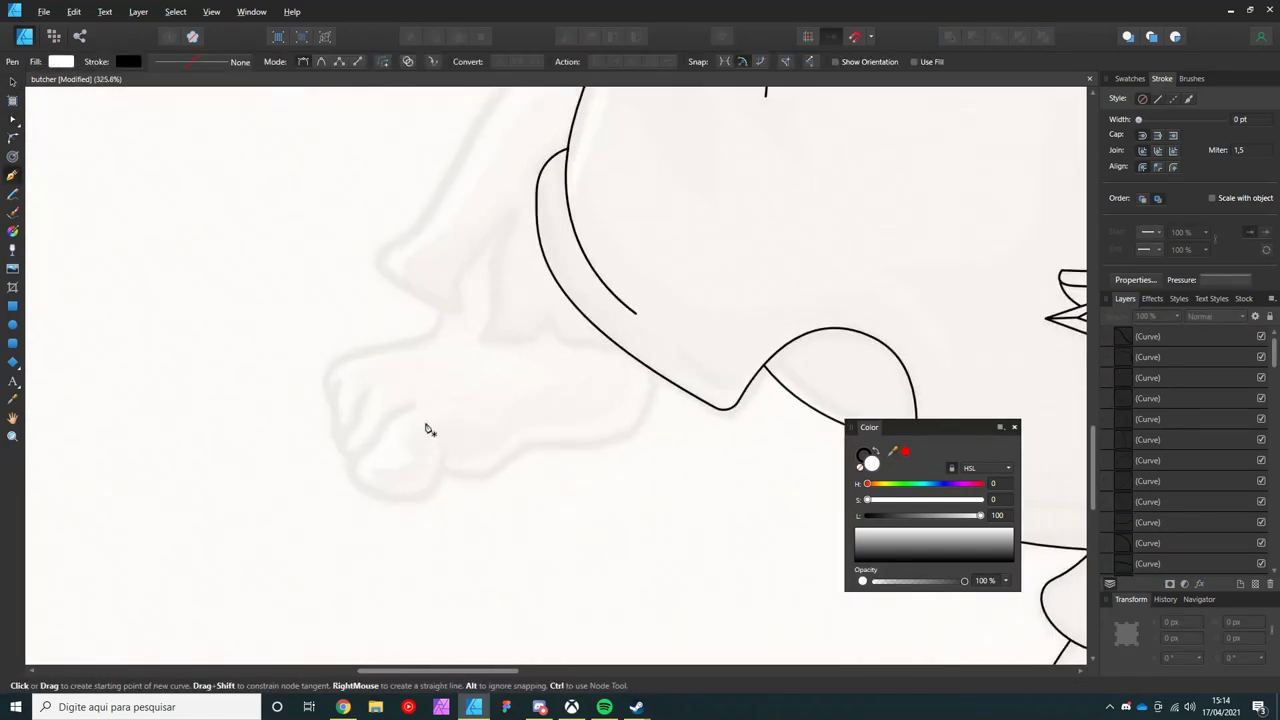
left_click(407, 405)
left_click(378, 428)
left_click(351, 463)
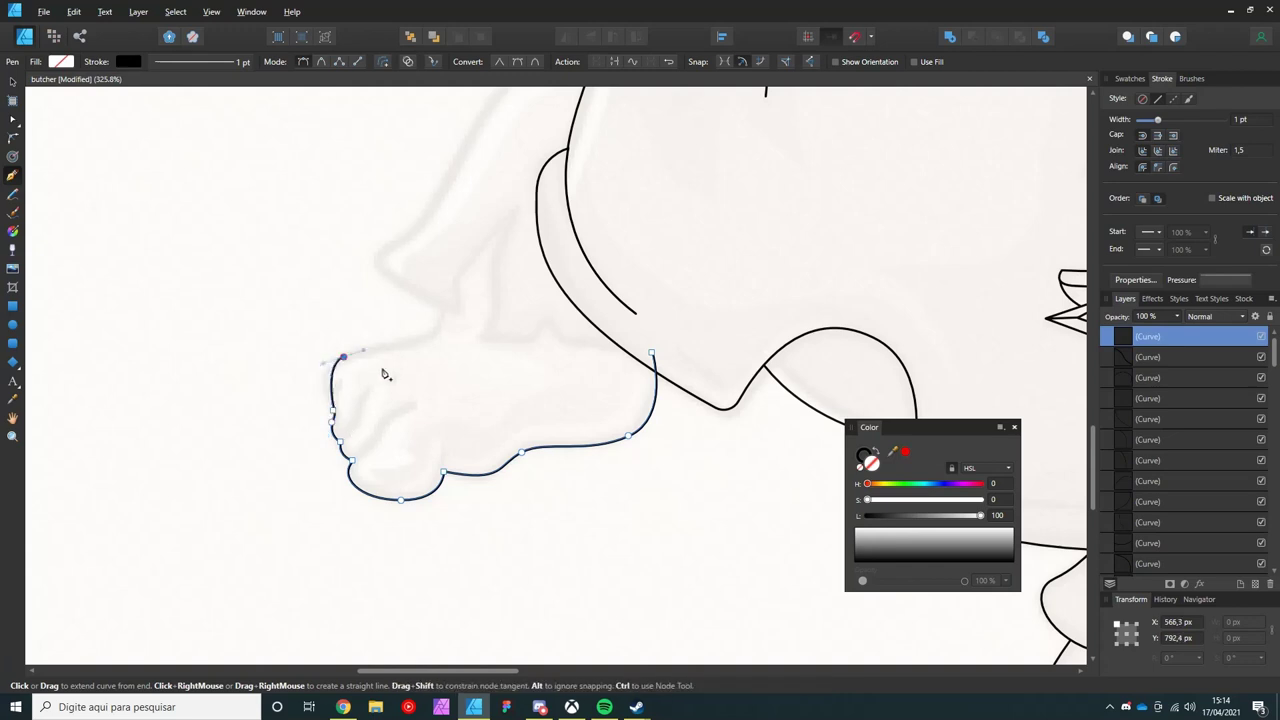
left_click(667, 372)
key("ctrl+d")
scroll(410, 495, "up", 1)
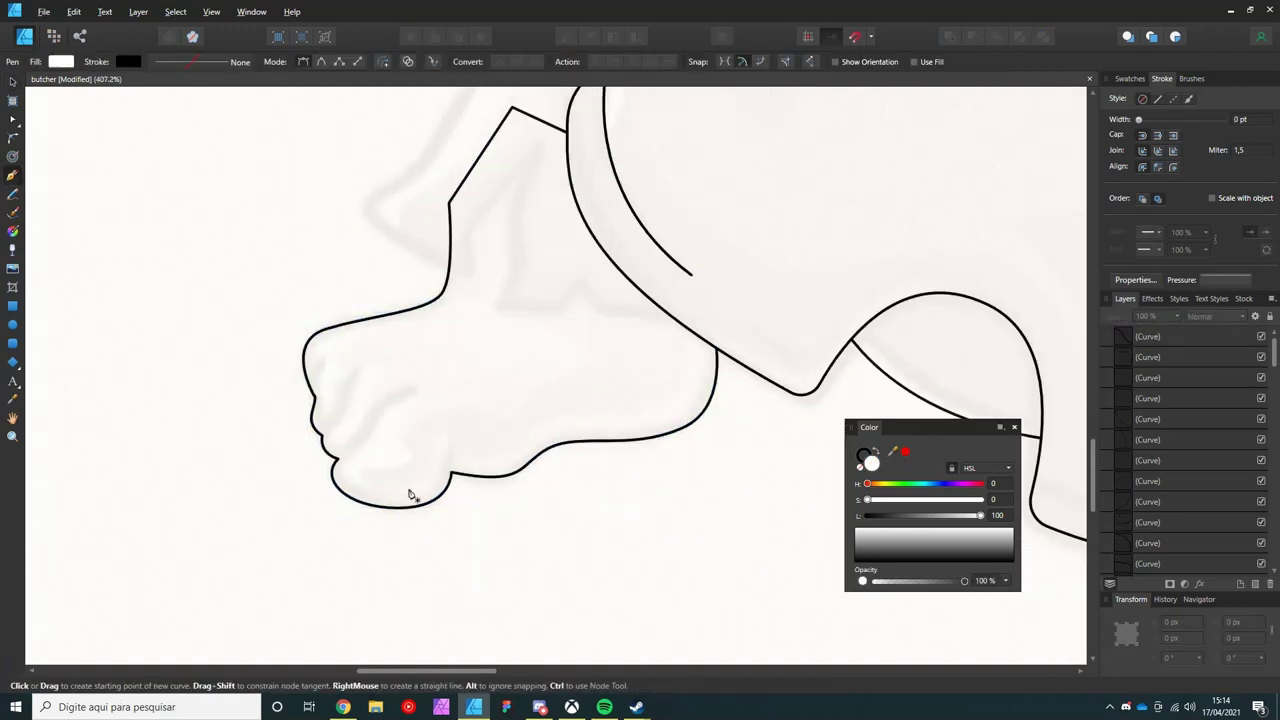
- Add toe crease curves across the left foot
left_click(414, 389)
key("ctrl+d")
scroll(452, 457, "up", 1)
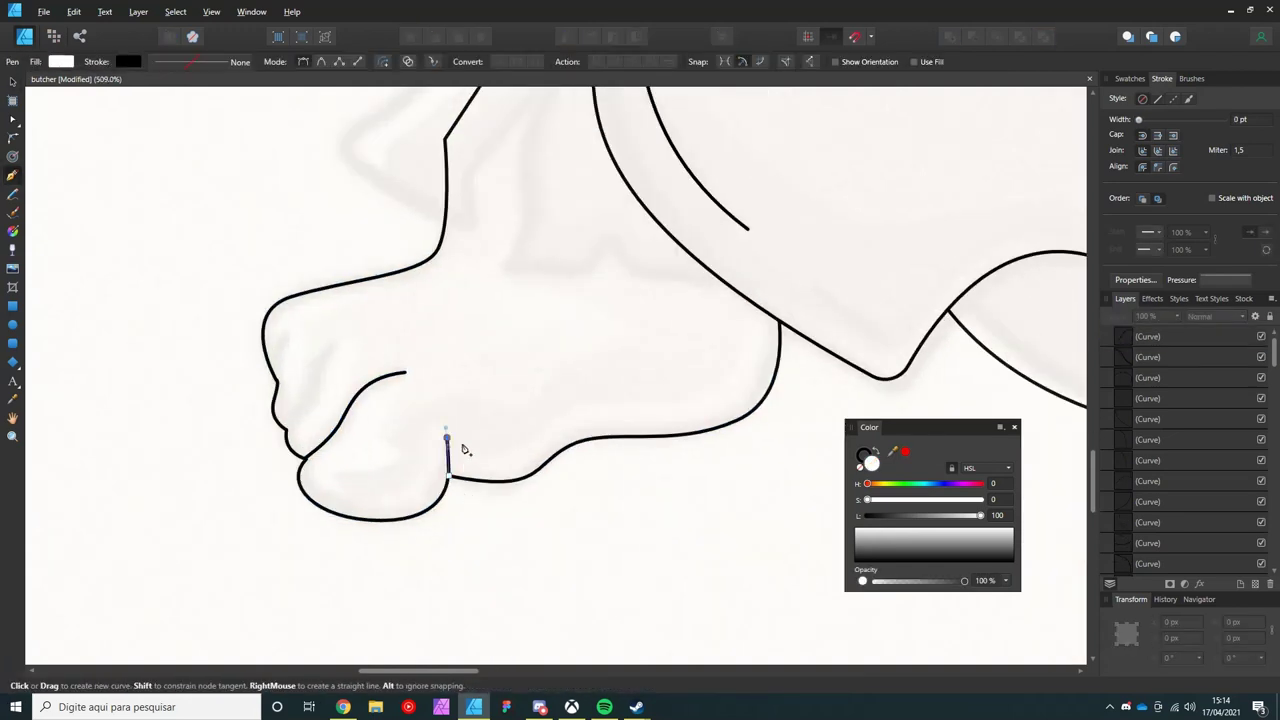
key("ctrl+d")
left_click_drag(290, 430, 336, 343)
key("ctrl+d")
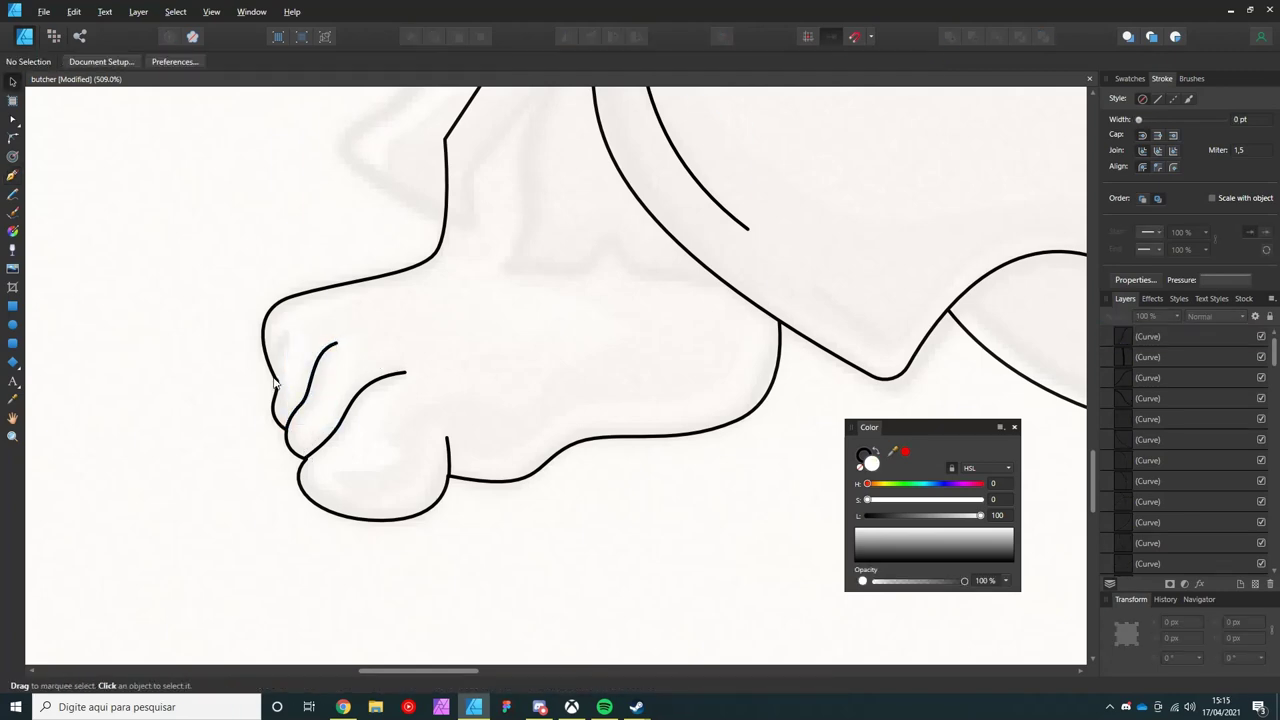
- Trace the jagged-bottomed sleeve shape above the left foot
key("p")
key("ctrl+d")
scroll(330, 343, "down", 3)
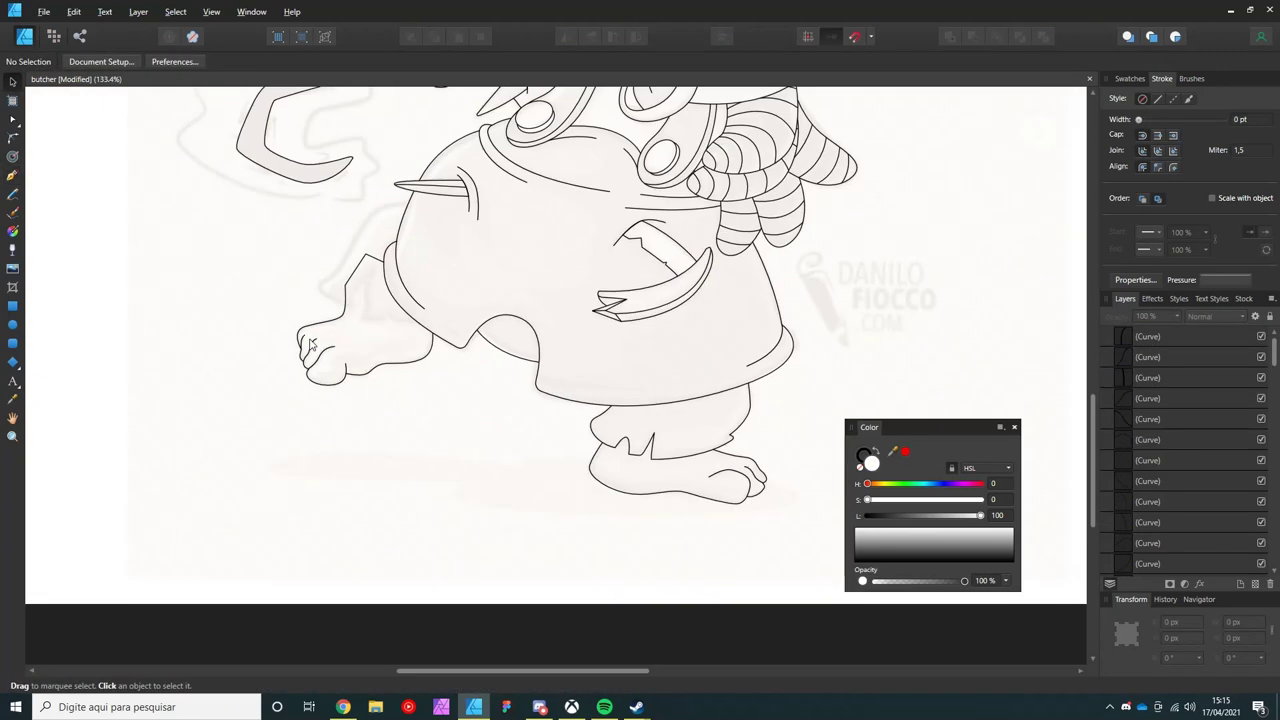
scroll(390, 418, "up", 1)
scroll(390, 418, "up", 1)
left_click_drag(303, 488, 288, 496)
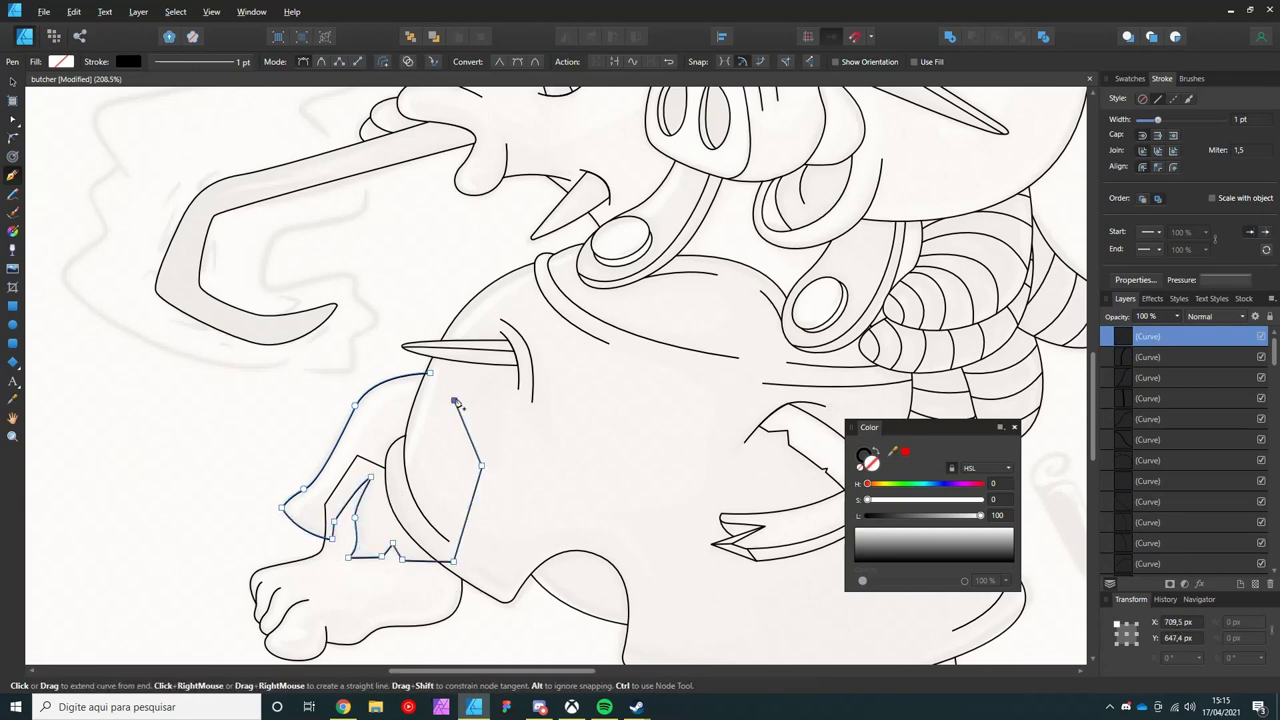
scroll(363, 557, "up", 2)
key("v")
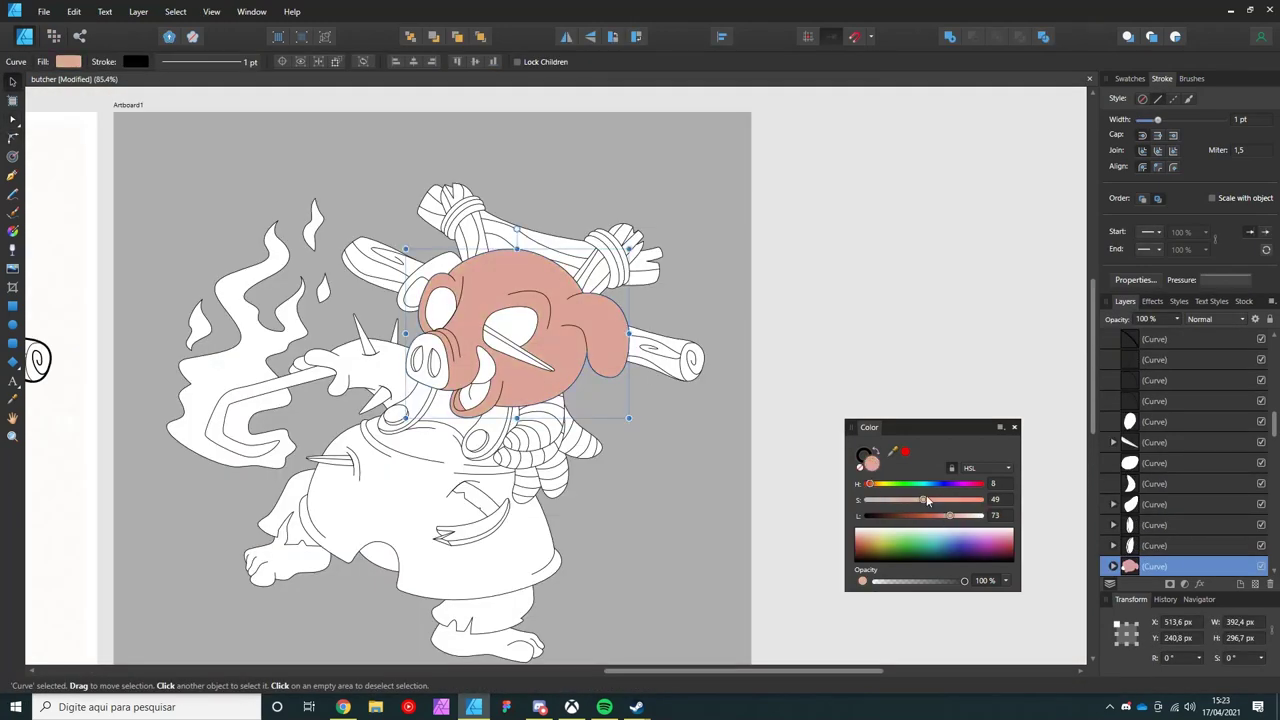
- Lighten the pig head's pink fill and shift the arm's fill to peach
left_click_drag(950, 518, 954, 518)
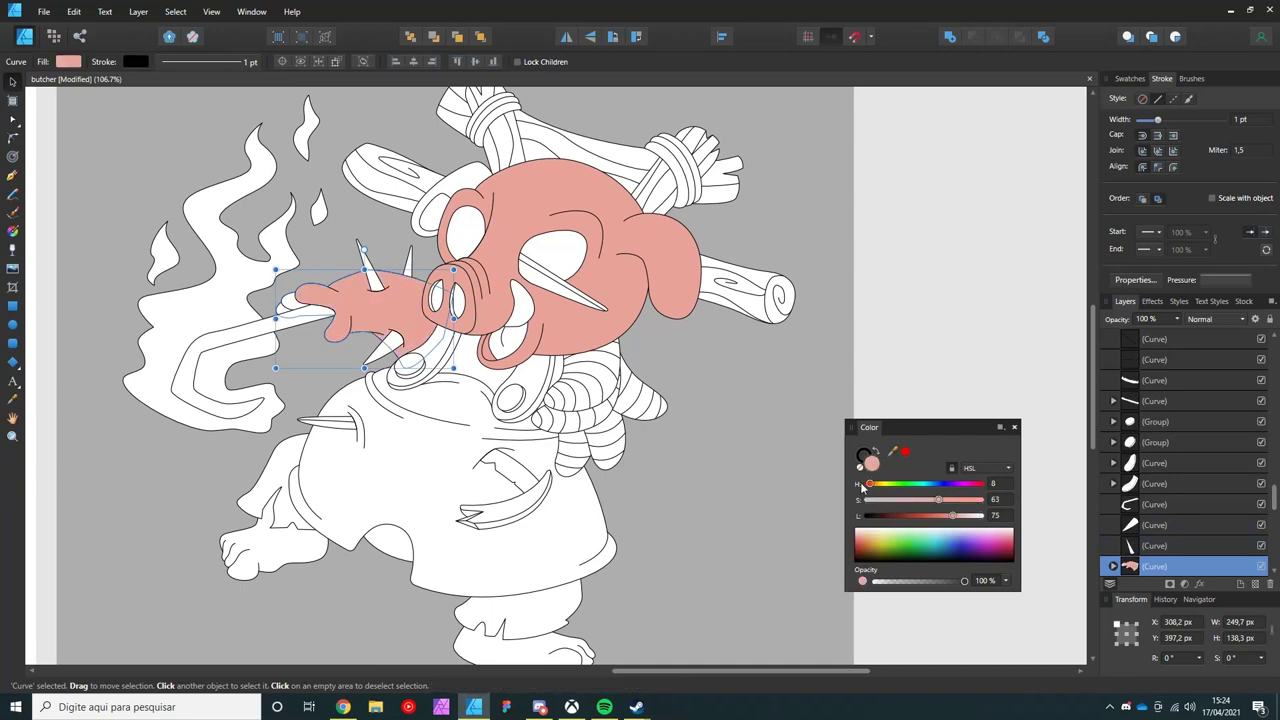
left_click_drag(862, 487, 873, 485)
scroll(277, 320, "up", 3)
scroll(268, 300, "down", 4)
key("ctrl+d")
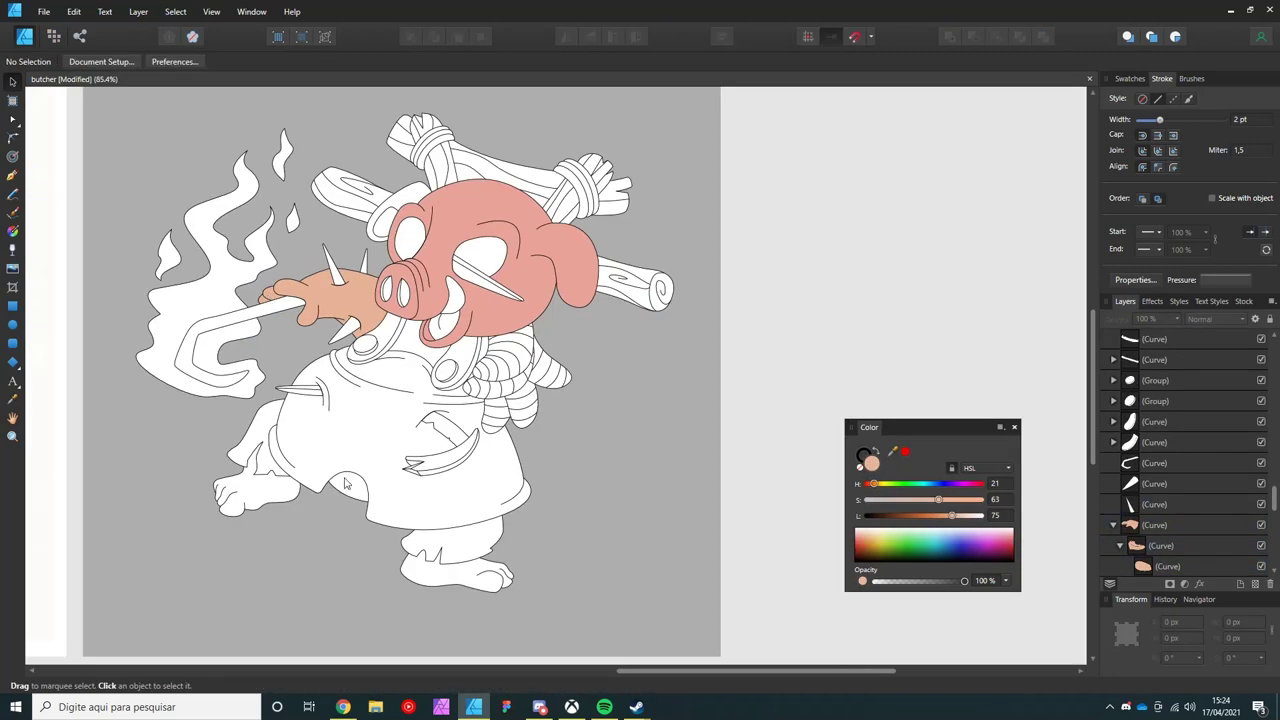
- Select the beard curls and fill them dark red (HSL 0/51/19)
left_click(330, 505)
left_click(265, 490)
scroll(430, 300, "up", 2)
left_click(380, 387)
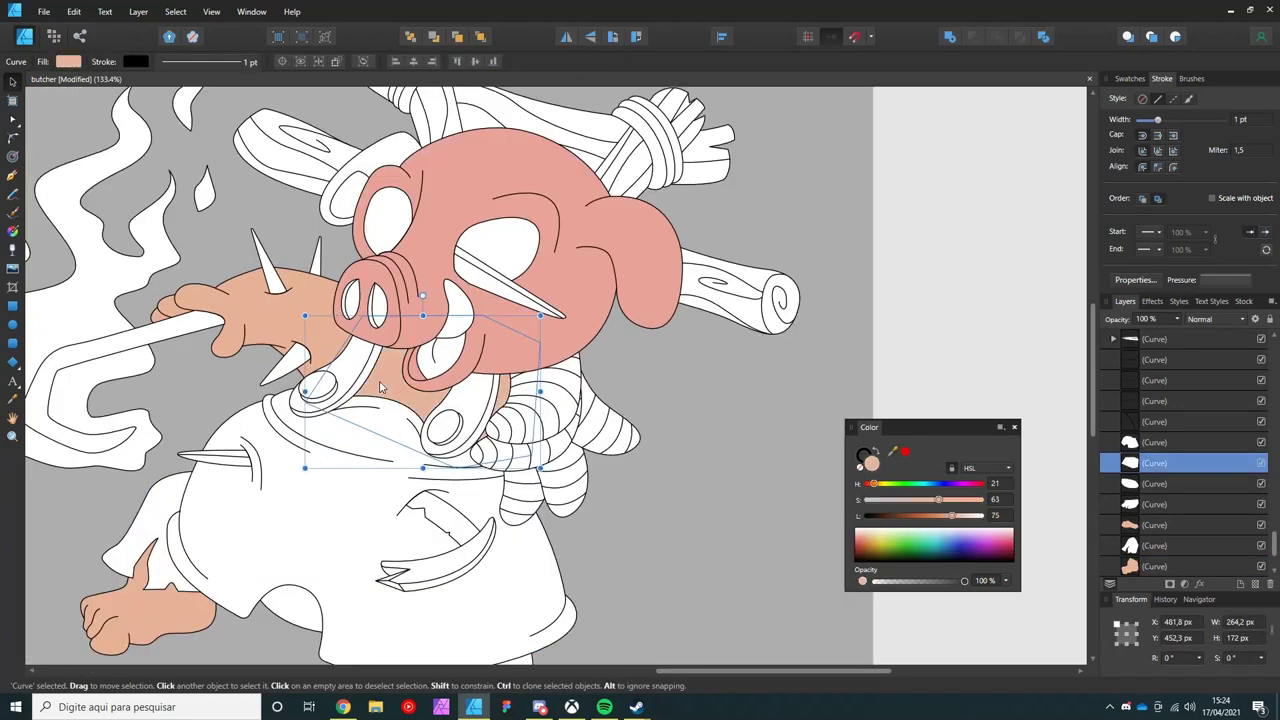
left_click(478, 380)
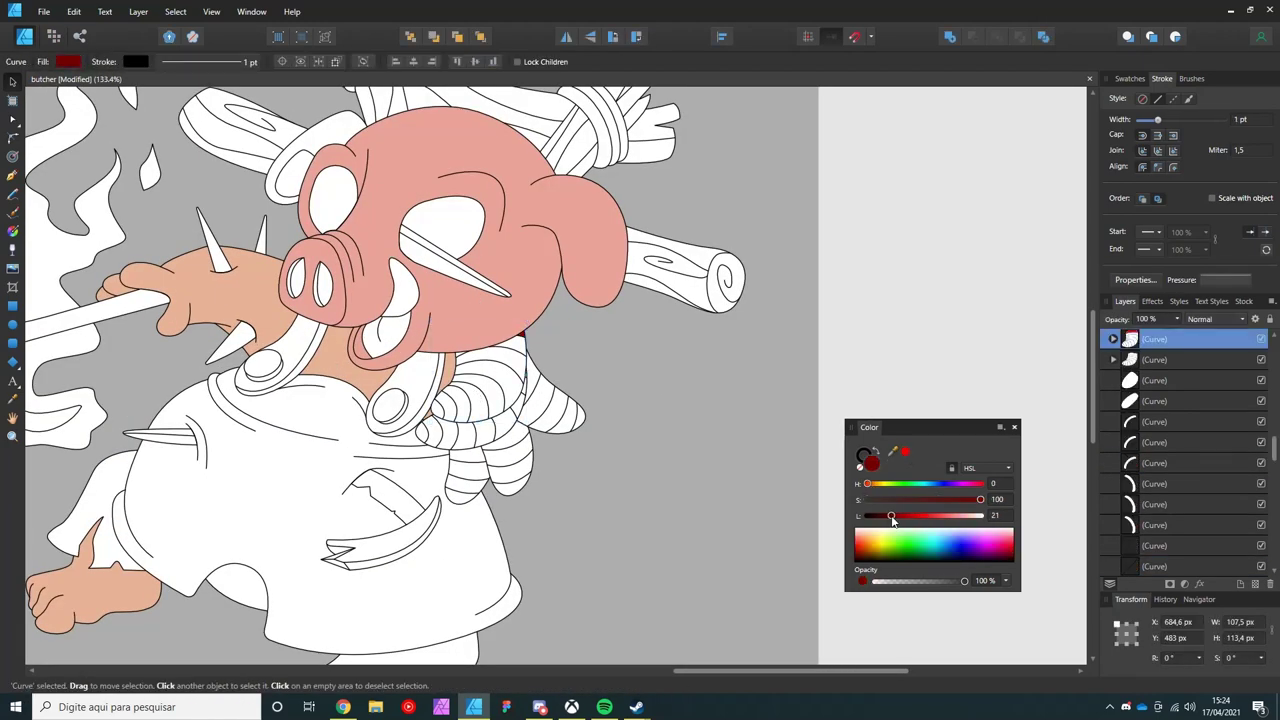
scroll(440, 400, "up", 3)
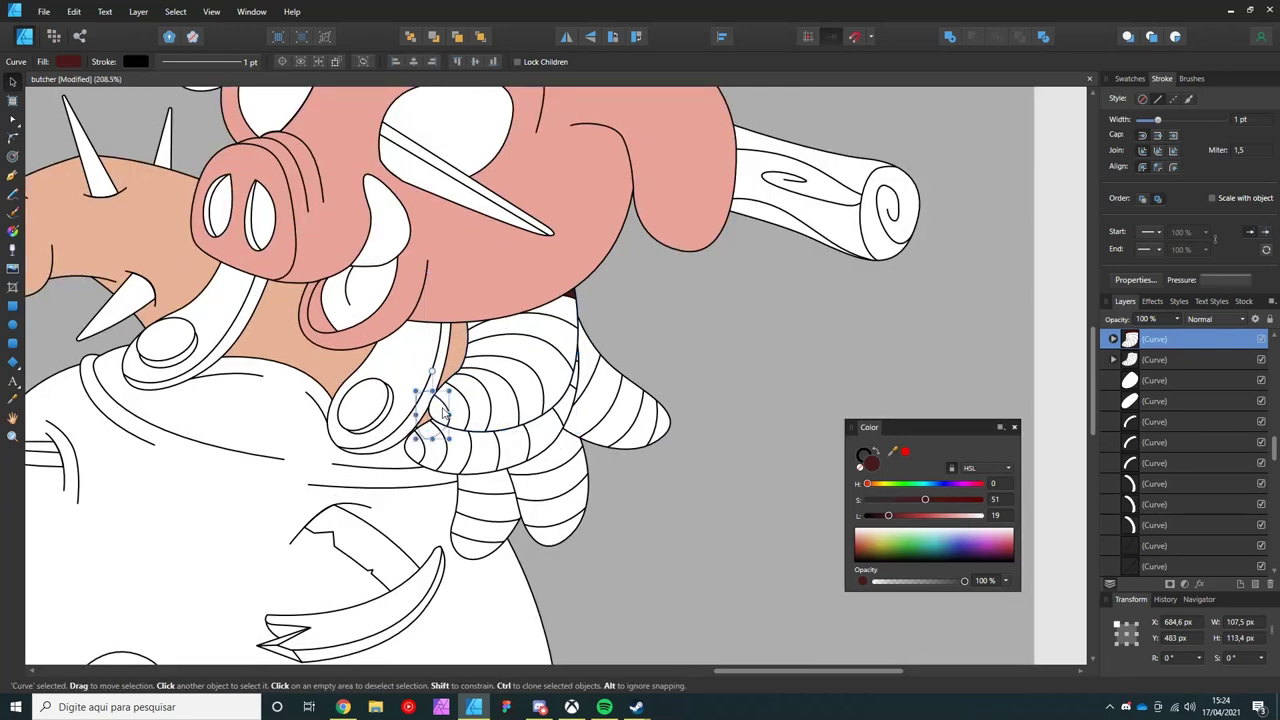
left_click(500, 380)
left_click(568, 316)
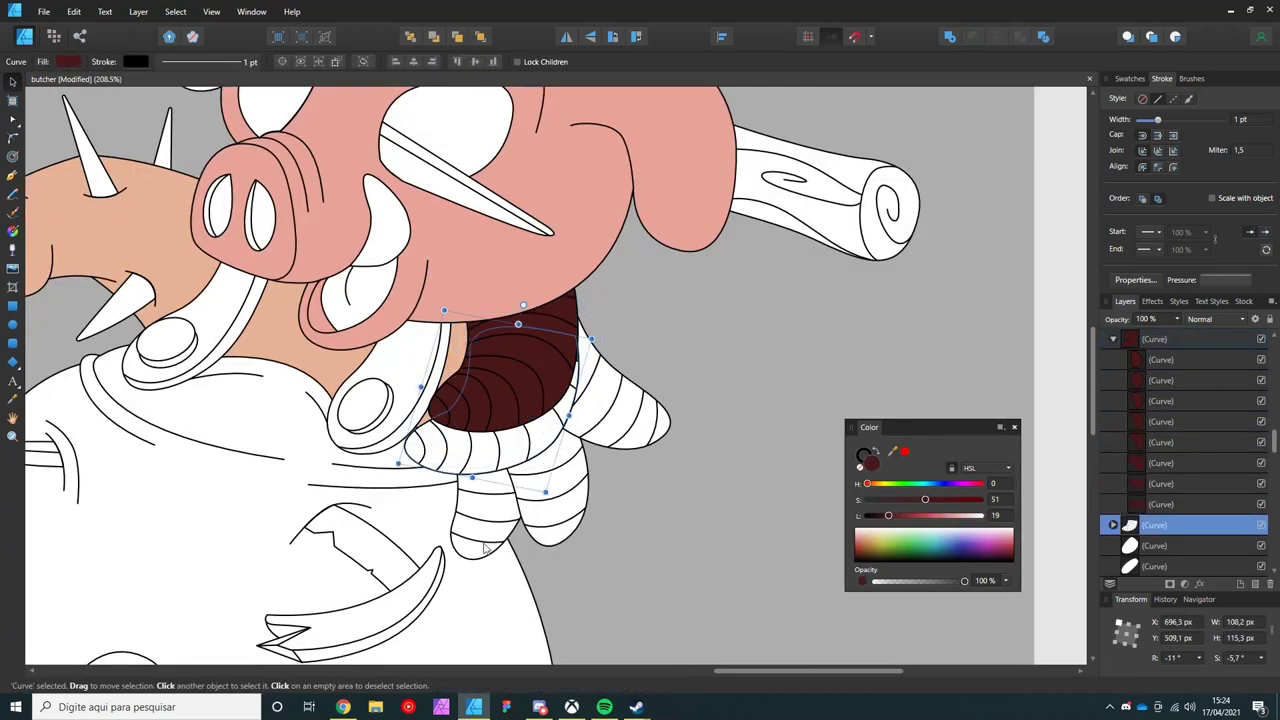
left_click(443, 309)
- Move the white curve across the beard and select the small beard curves
left_click(530, 500)
left_click(476, 505)
left_click_drag(476, 505, 665, 430)
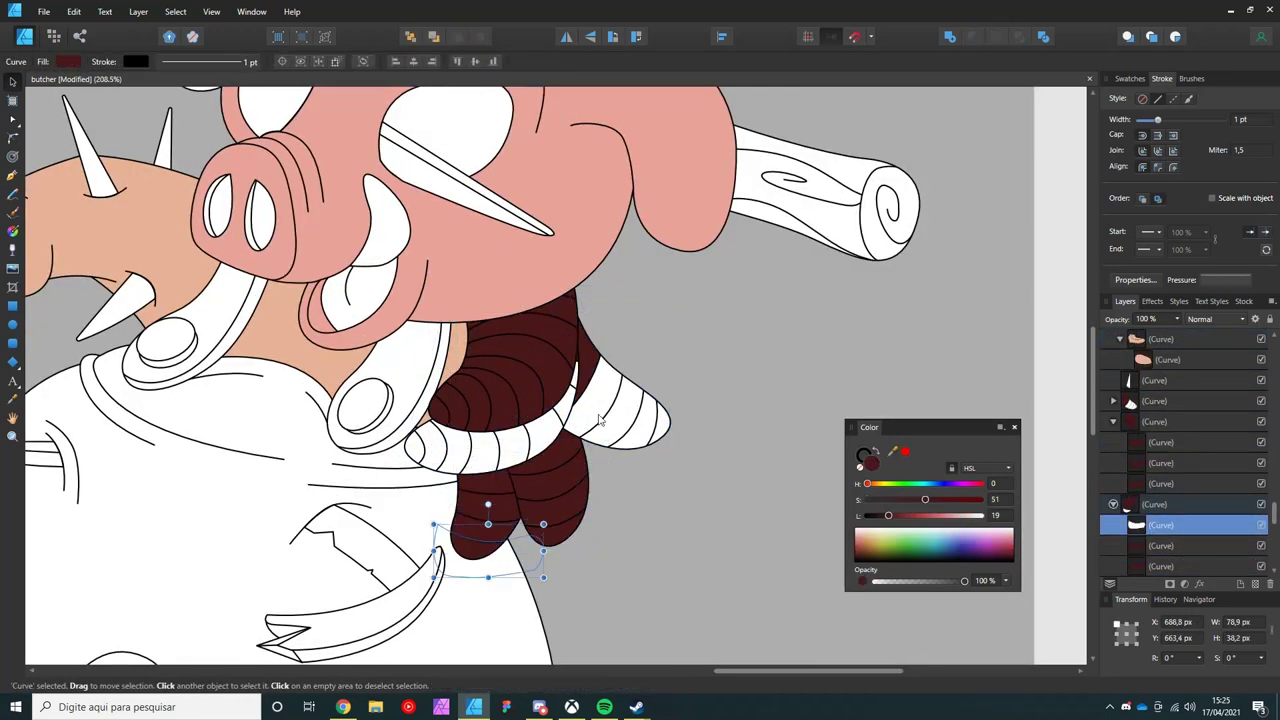
scroll(423, 470, "up", 2)
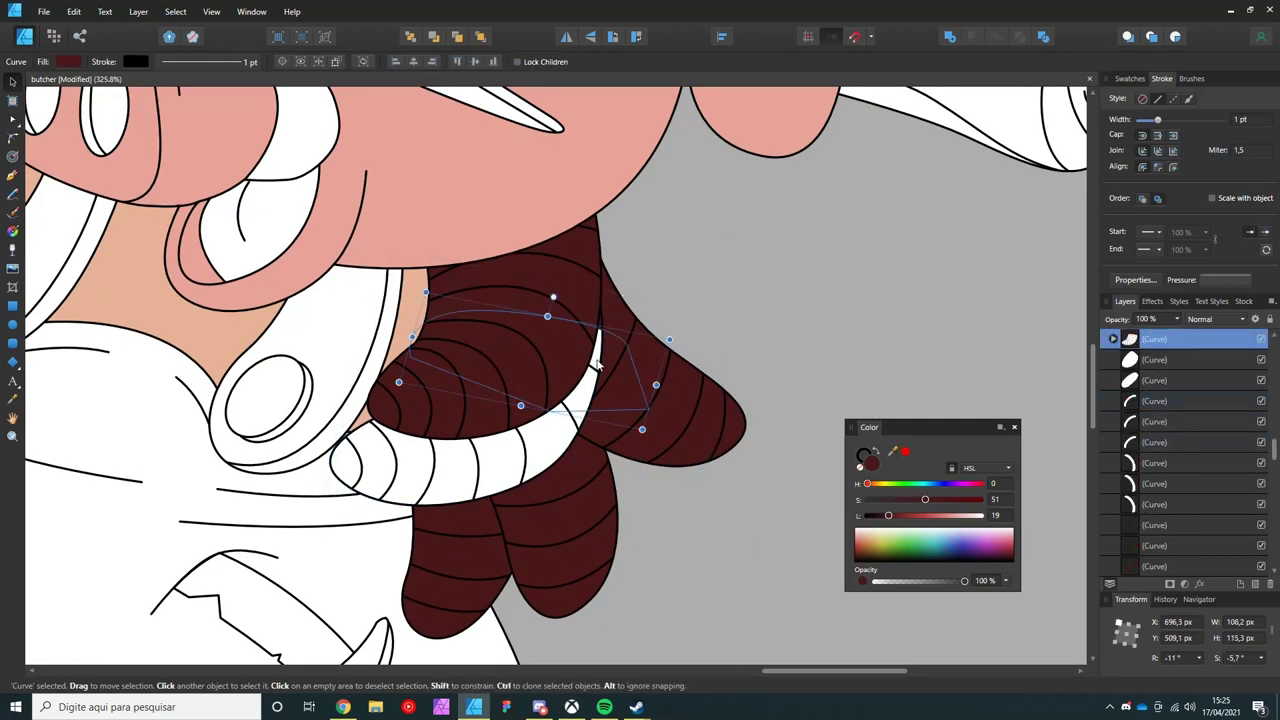
left_click(600, 350)
left_click(400, 420)
scroll(352, 468, "down", 3)
- Set the mouth interior's fill to red
scroll(474, 458, "down", 1)
key("ctrl+d")
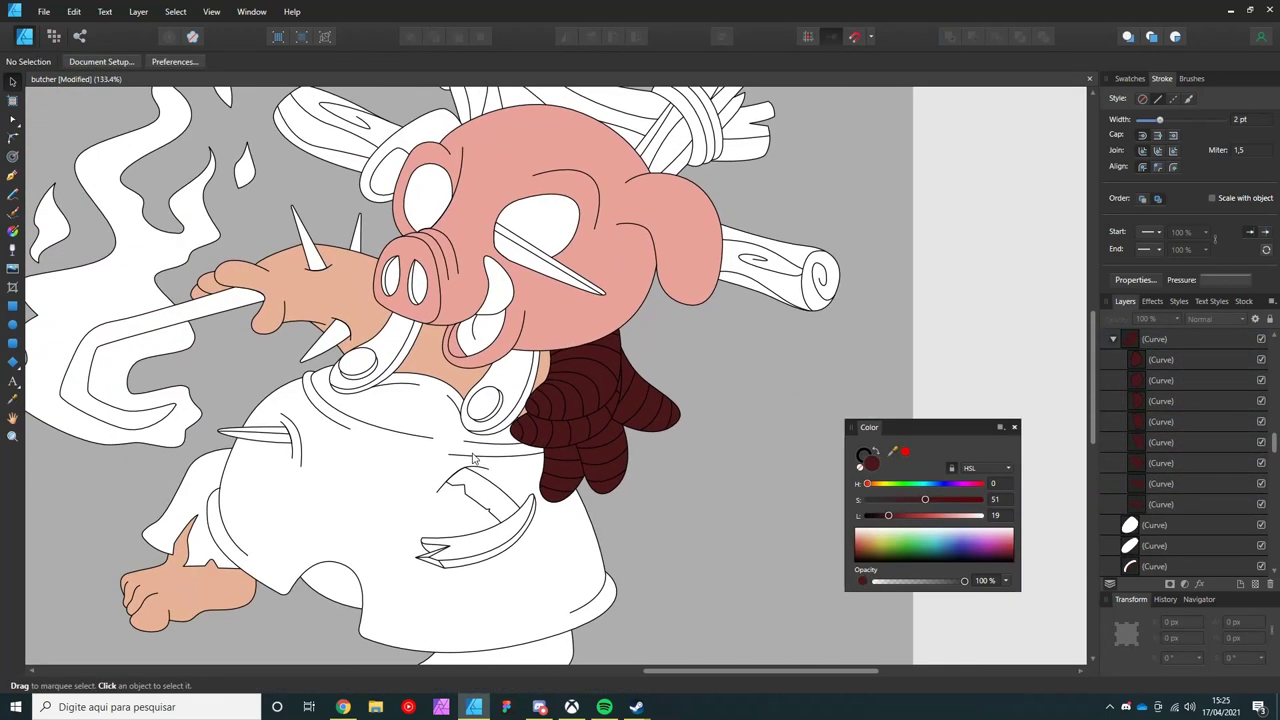
left_click(537, 334)
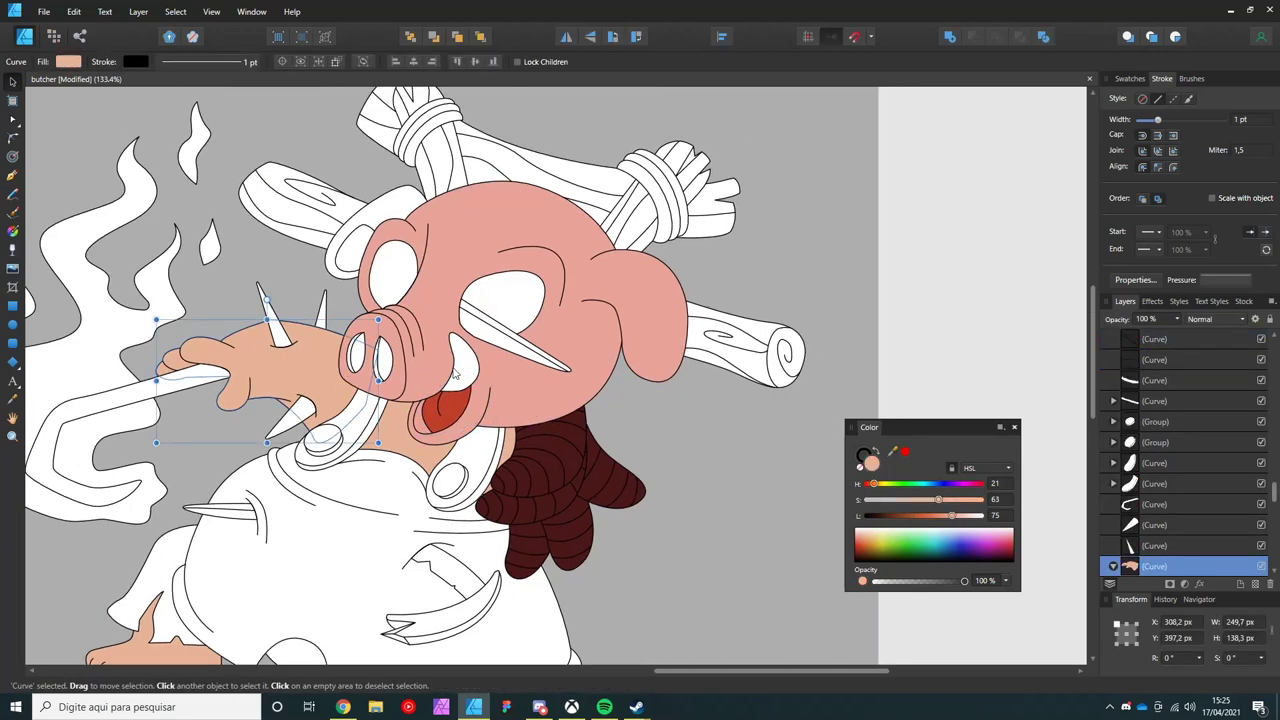
key("ctrl+v")
left_click_drag(930, 516, 953, 517)
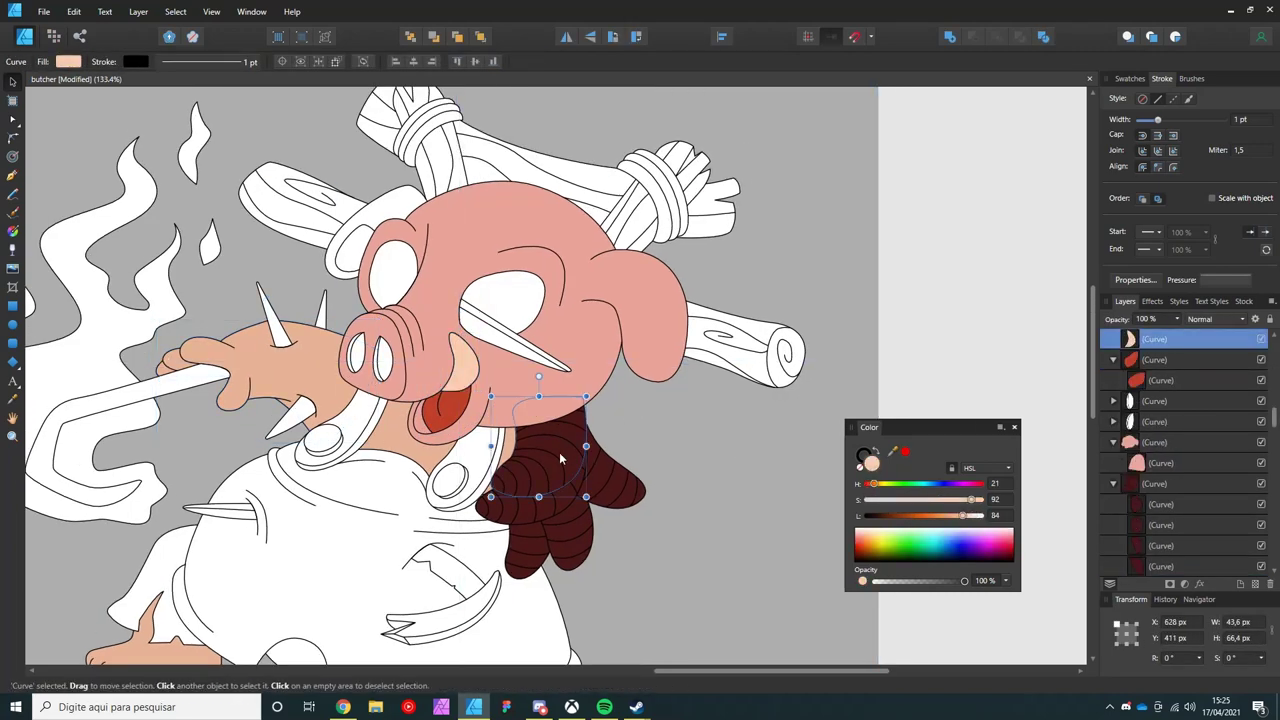
key("ctrl+z")
- Fill the eye holes and nostrils dark maroon
left_click(393, 275)
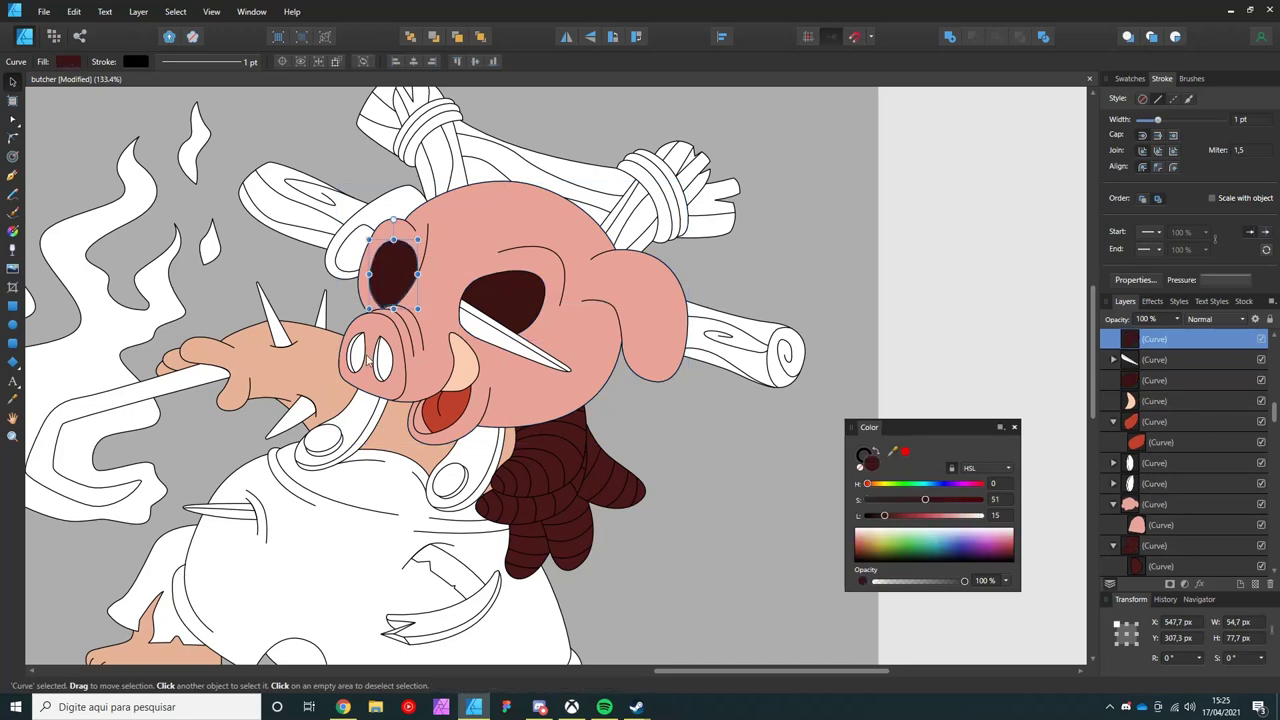
scroll(368, 364, "up", 2)
scroll(365, 360, "up", 2)
left_click(362, 355)
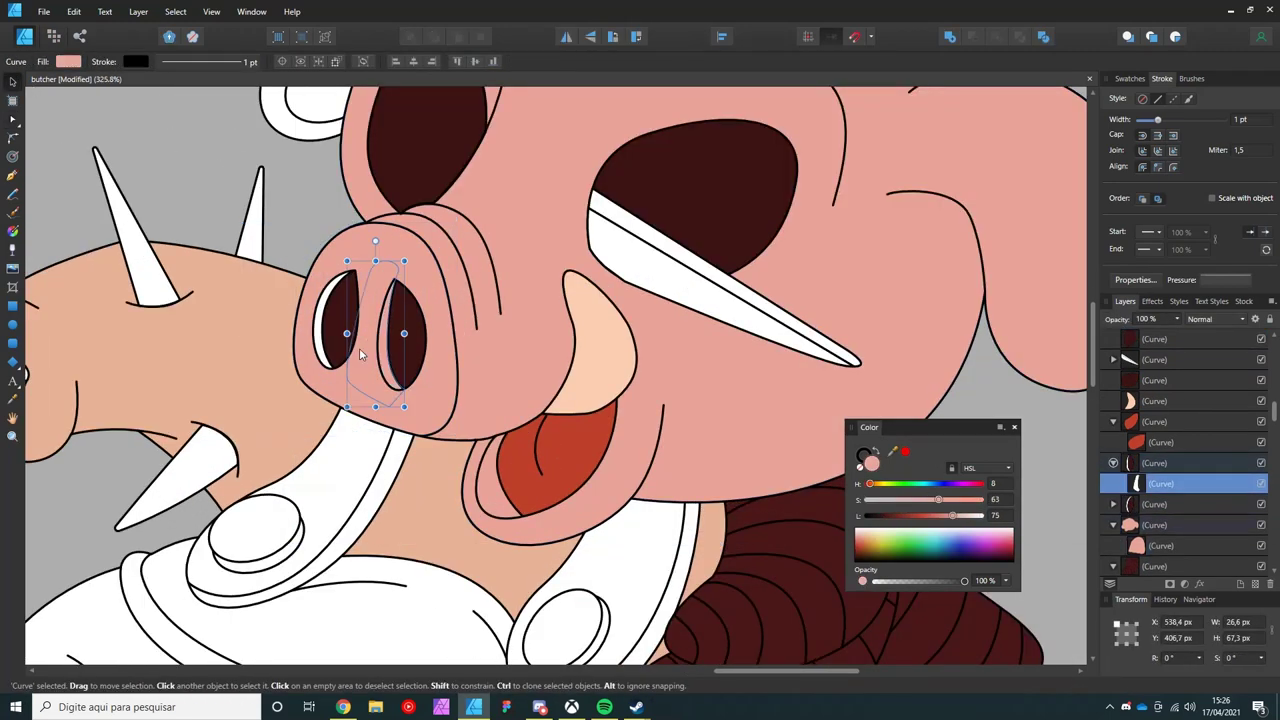
scroll(362, 355, "down", 5)
- Give the bone behind the head a wooden brown fill
left_click(268, 283)
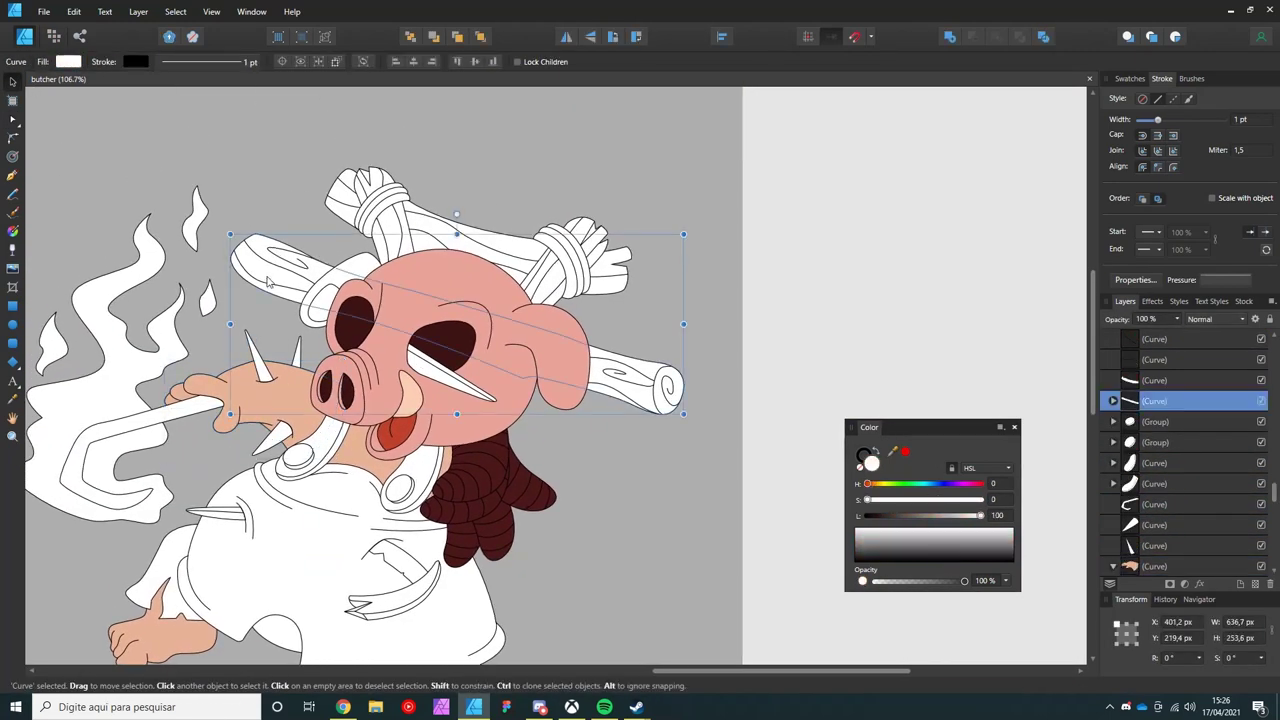
left_click(930, 545)
left_click_drag(980, 515, 914, 515)
left_click_drag(916, 499, 929, 505)
left_click(330, 300)
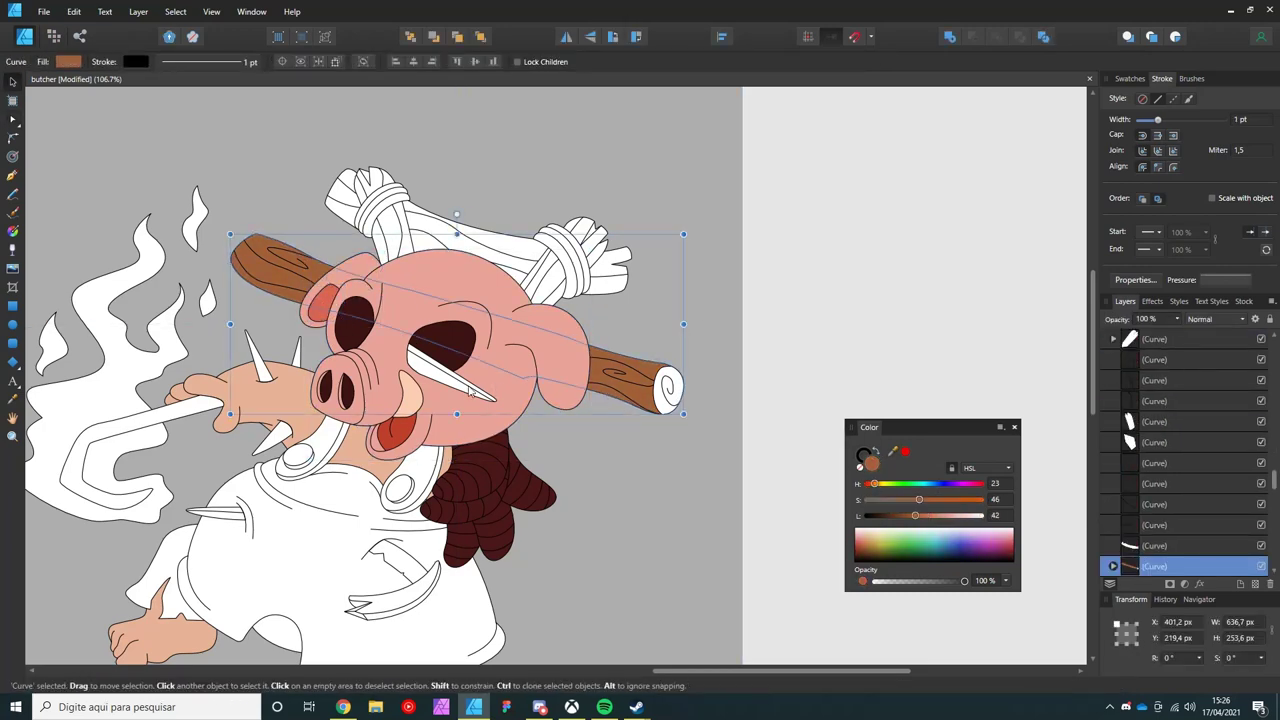
- Paste the brown fill onto the eye stick and the top cross bones
scroll(430, 348, "up", 3)
left_click(430, 348)
key("ctrl+shift+v")
scroll(430, 348, "down", 3)
left_click(380, 250)
key("ctrl+shift+v")
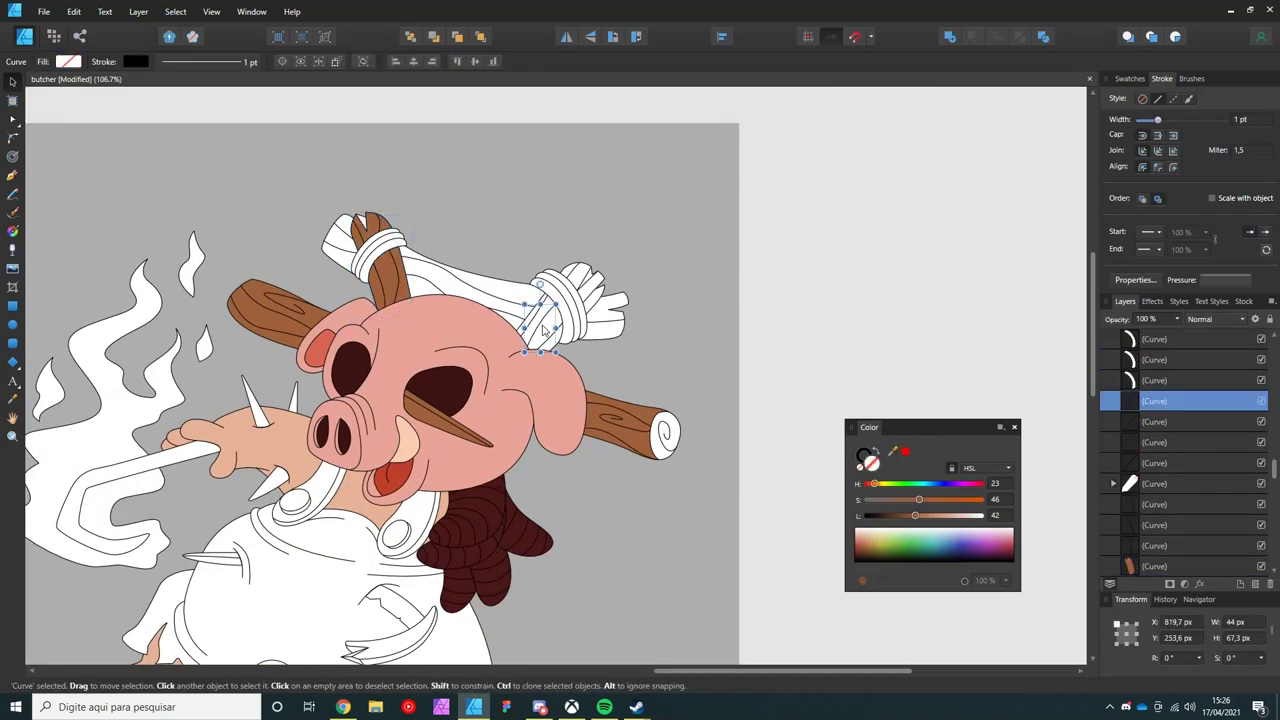
left_click(356, 247)
key("ctrl+shift+v")
scroll(352, 248, "down", 1)
scroll(360, 335, "up", 3)
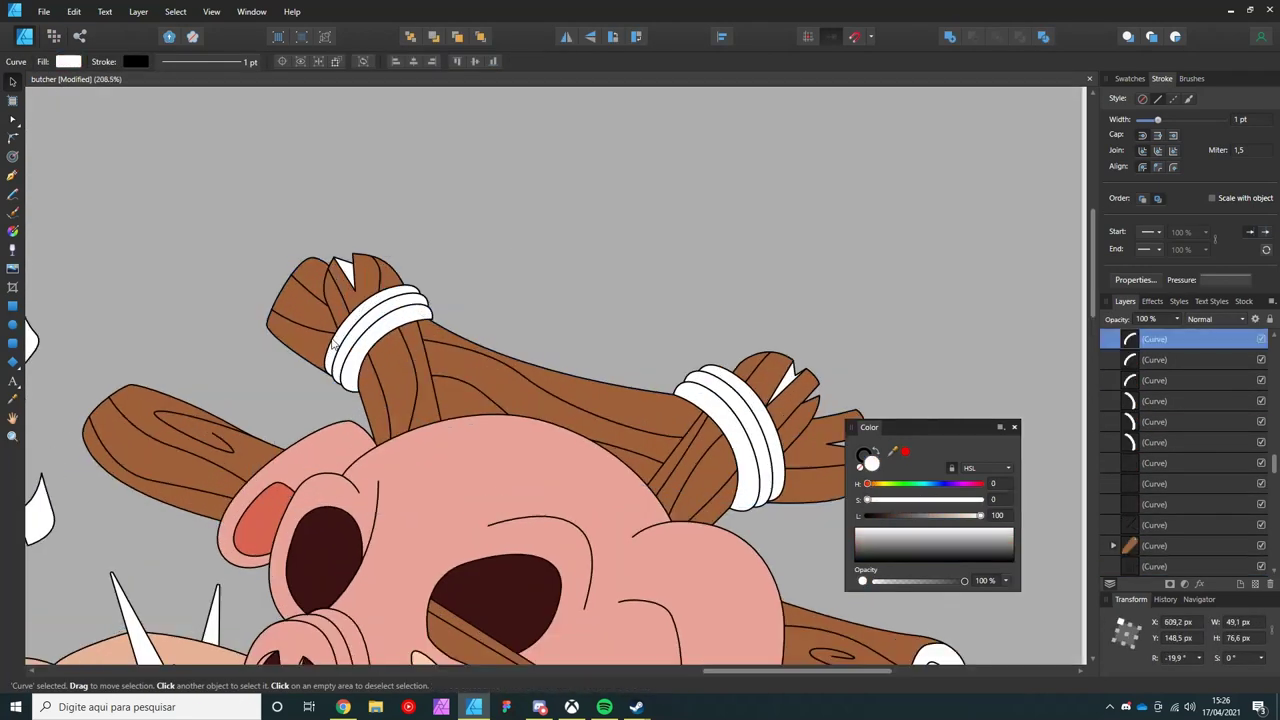
- Fill the rope bindings on the bones with pale peach
left_click(360, 335)
key("ctrl+shift+v")
scroll(360, 335, "down", 2)
scroll(360, 335, "up", 2)
scroll(360, 335, "down", 2)
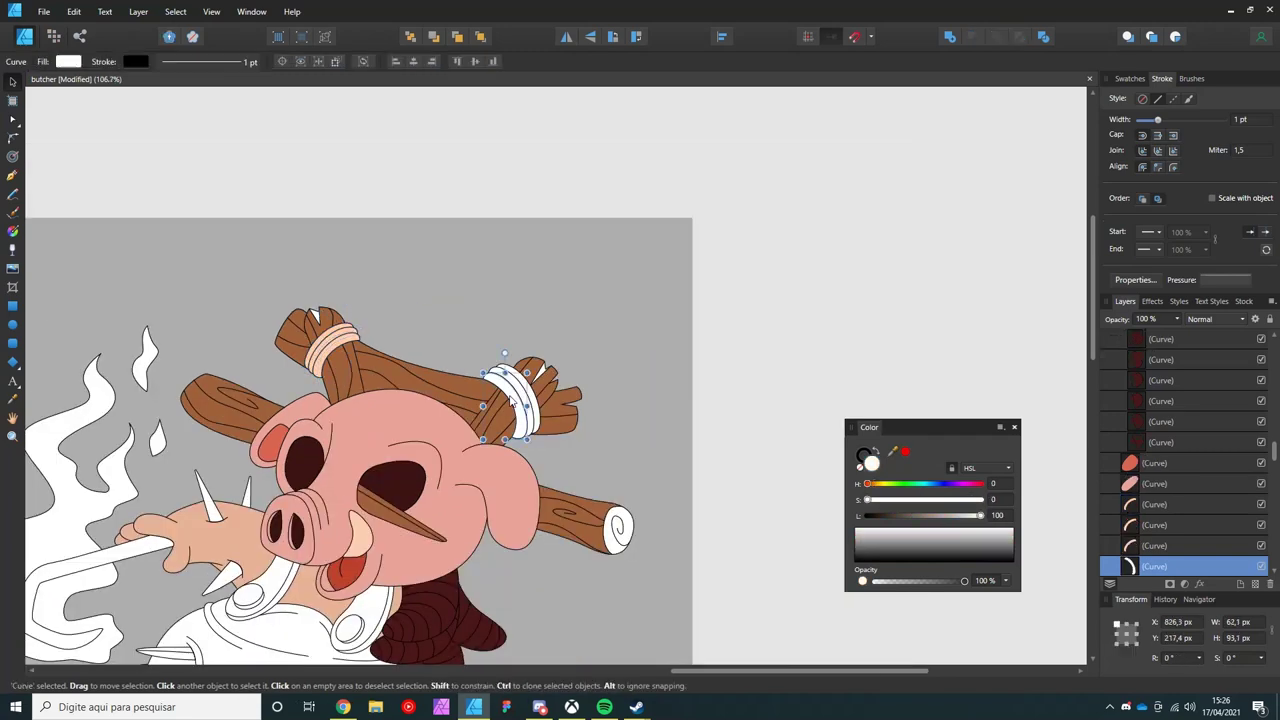
scroll(598, 407, "up", 3)
left_click(598, 407)
scroll(598, 407, "down", 3)
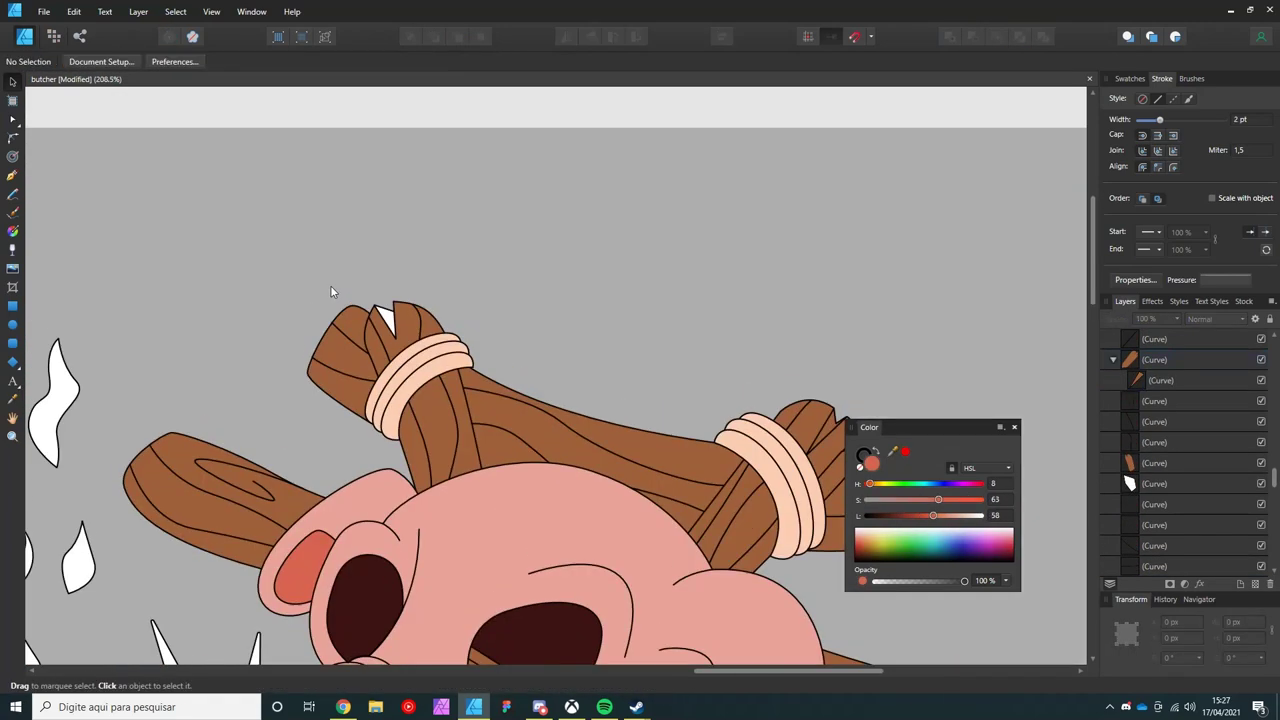
left_click(389, 289)
key("ctrl+d")
scroll(590, 487, "up", 2)
scroll(590, 487, "down", 2)
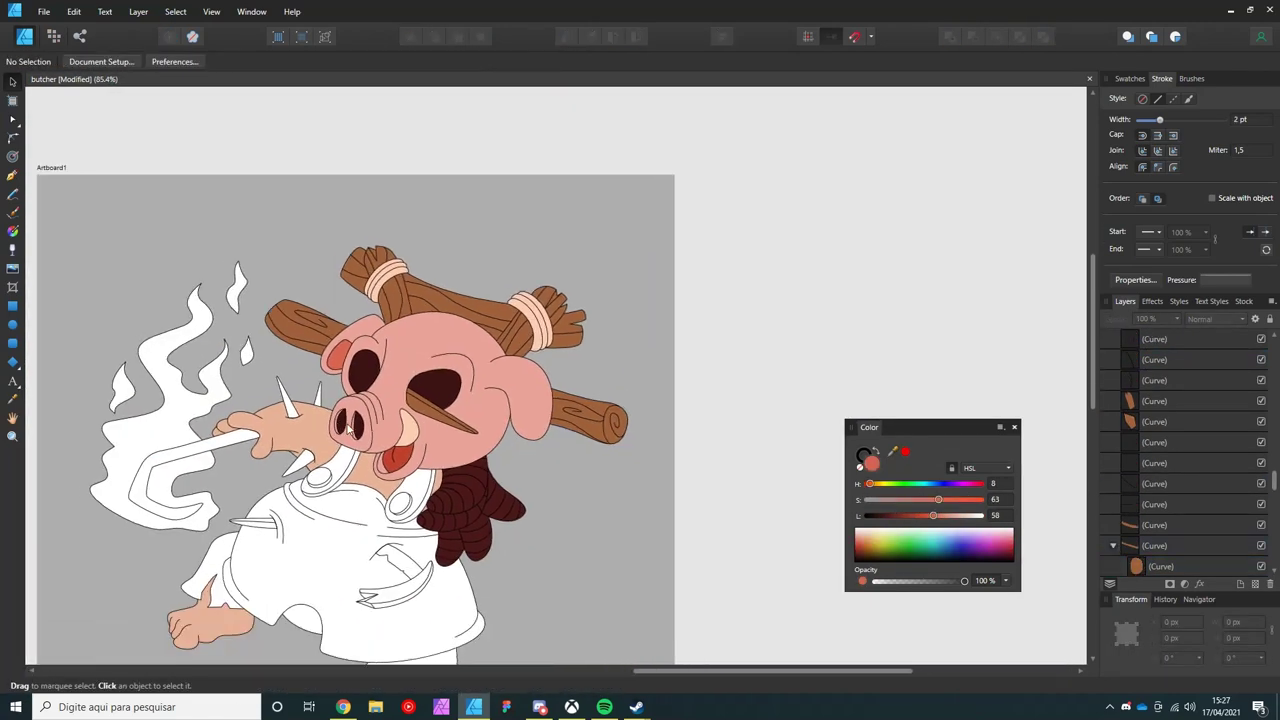
scroll(475, 401, "up", 3)
- Paste the brown fill onto the white arm spikes
left_click(230, 505)
left_click(230, 382, "shift")
key("ctrl+shift+v")
scroll(250, 500, "down", 3)
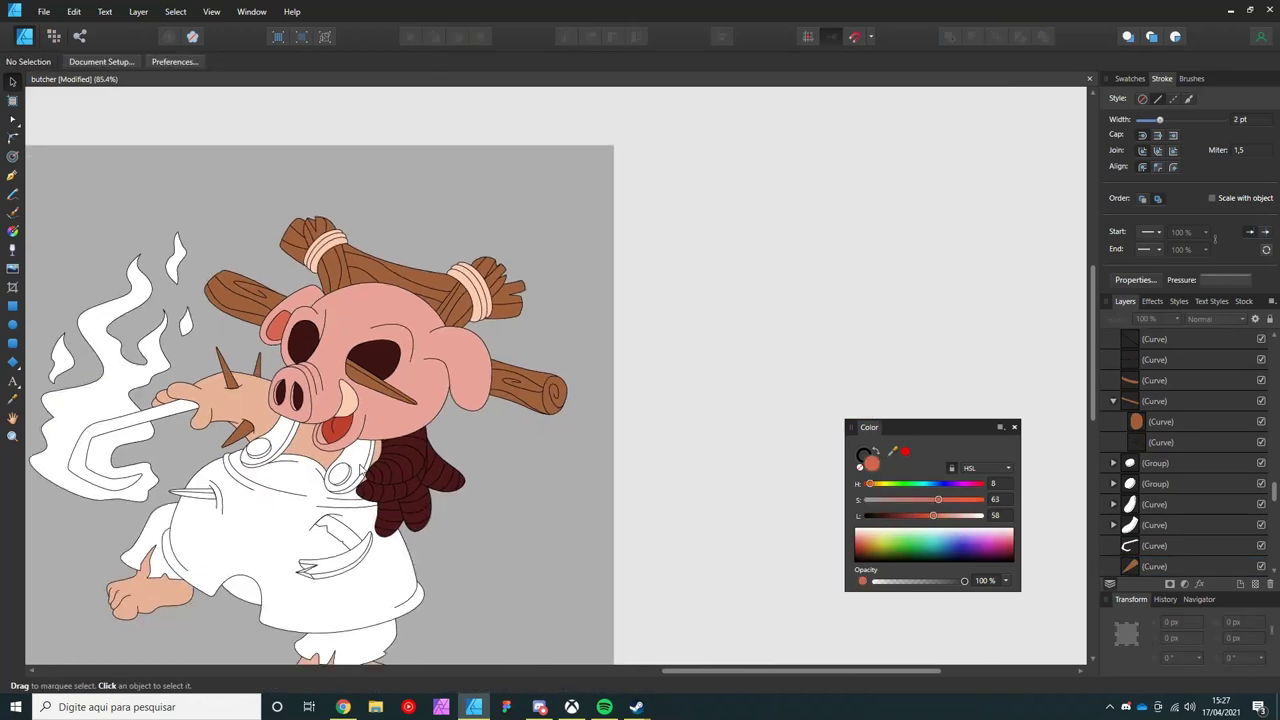
scroll(330, 540, "up", 3)
left_click(330, 540)
scroll(248, 590, "up", 1)
key("ctrl+shift+v")
- Fill the butcher's shirt brown
left_click(248, 590)
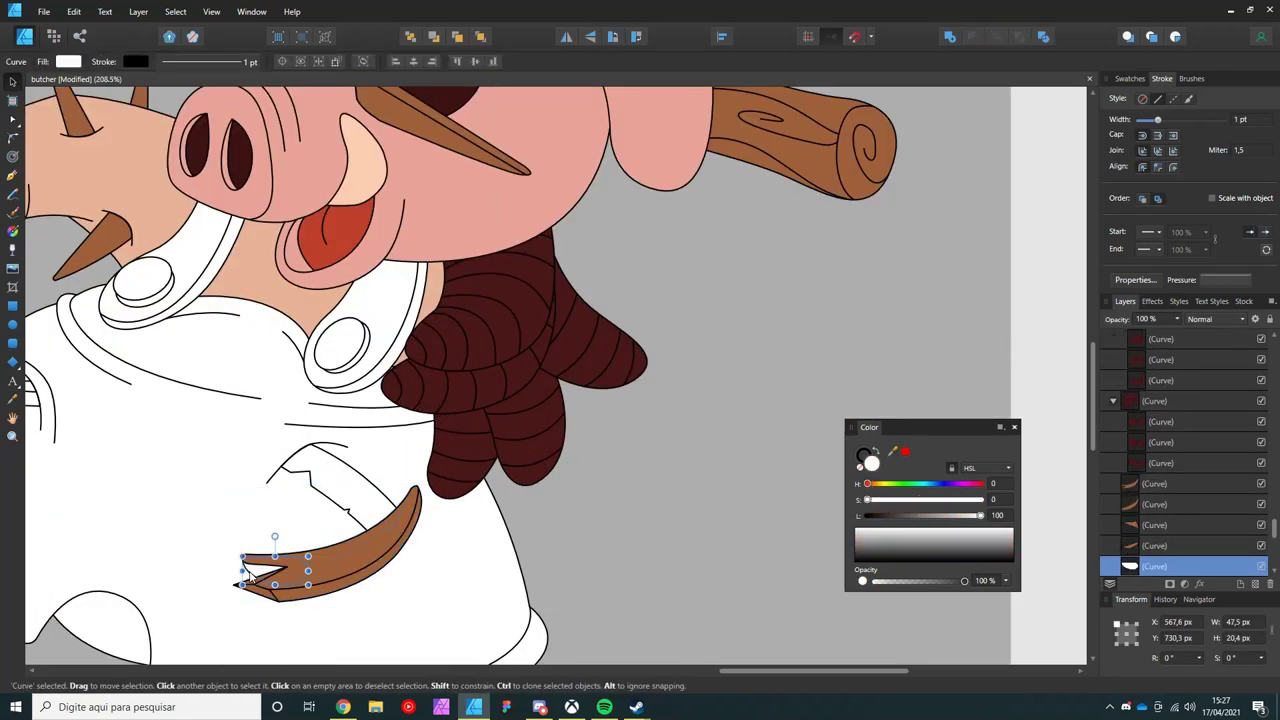
scroll(410, 483, "down", 3)
key("ctrl+d")
left_click(412, 483)
key("ctrl+shift+v")
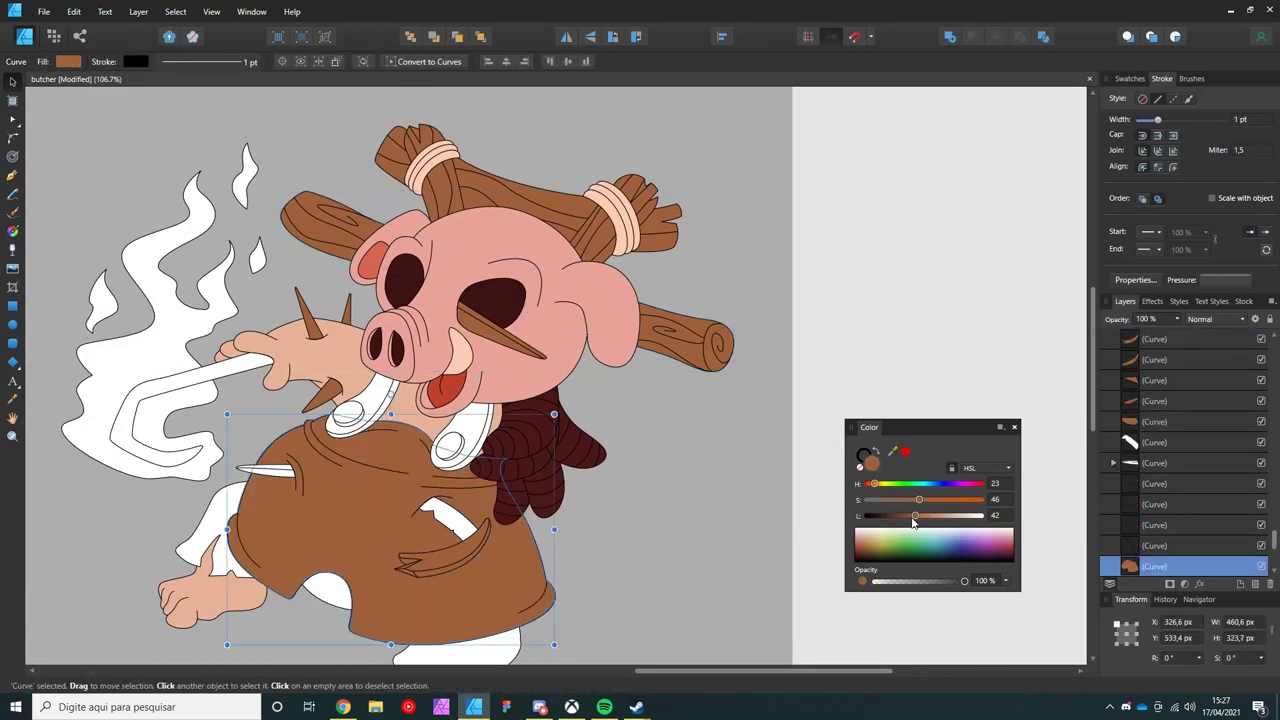
- Fill the upper white tusk brown
scroll(455, 425, "up", 3)
left_click(318, 390)
key("ctrl+shift+v")
scroll(318, 390, "down", 3)
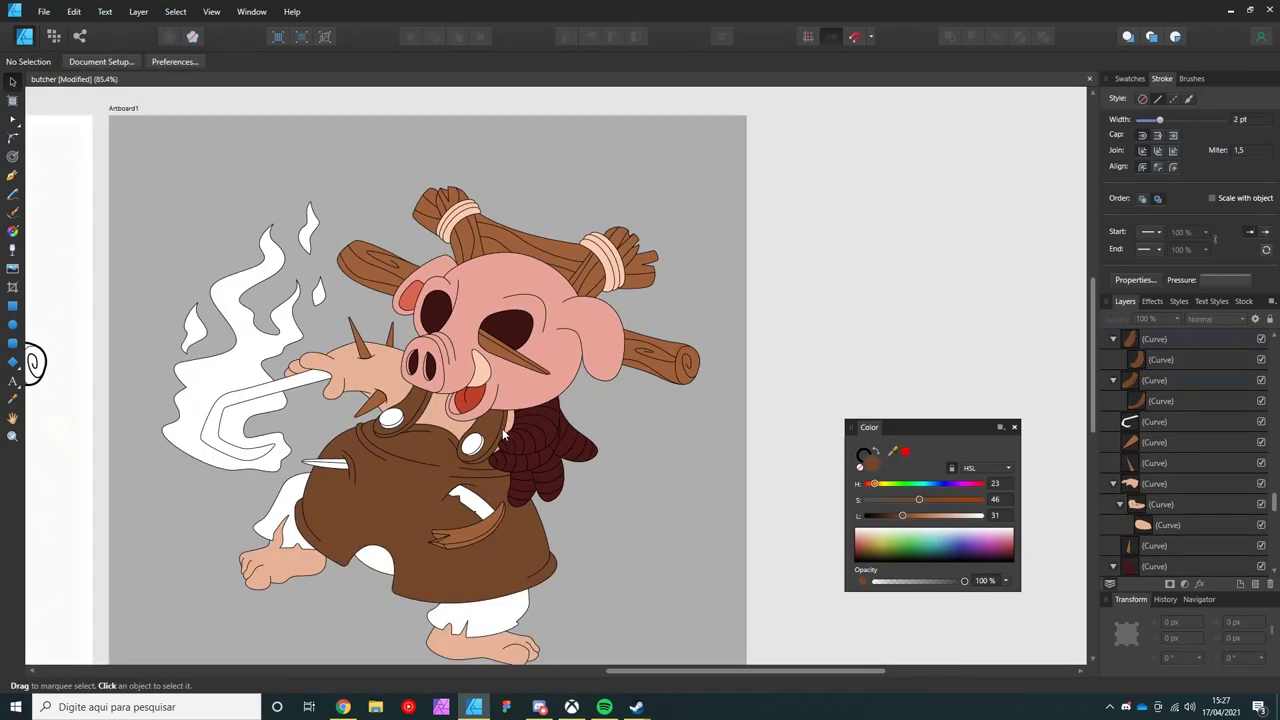
scroll(340, 380, "up", 3)
scroll(360, 362, "up", 2)
- Fill the left and right buttons brown
left_click(327, 407)
key("ctrl+shift+v")
scroll(338, 437, "down", 2)
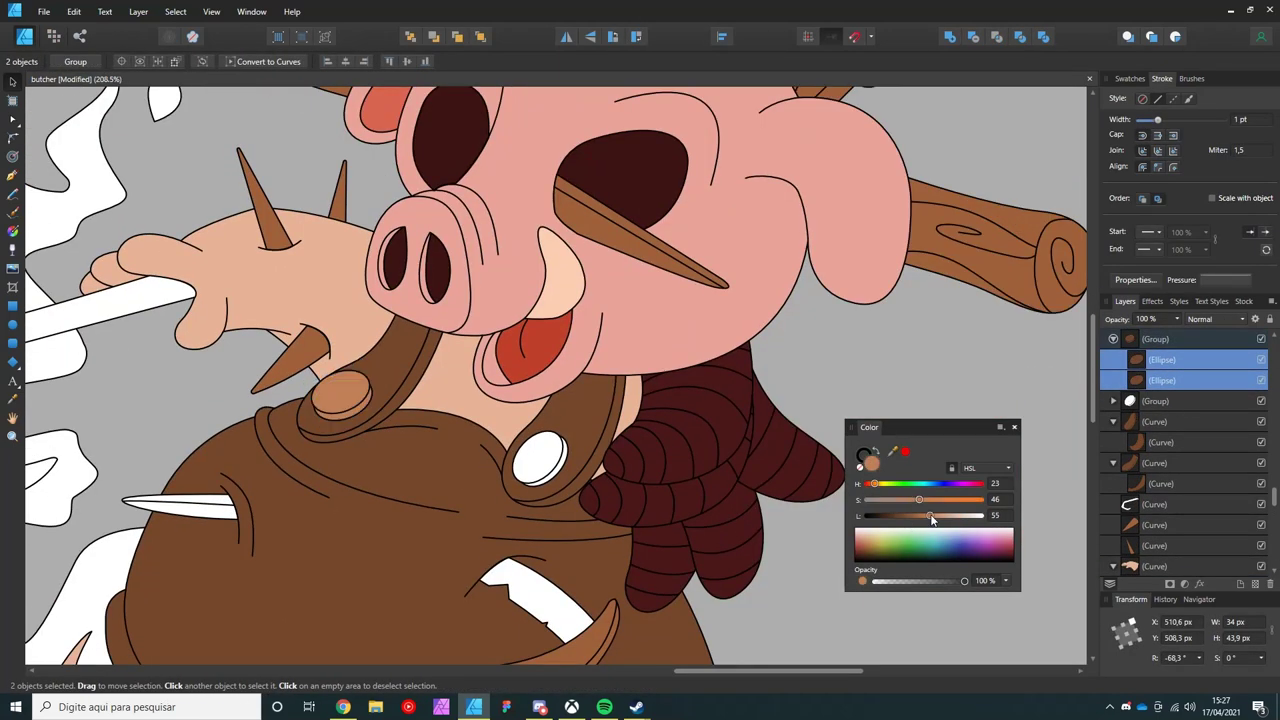
left_click(548, 460)
double_click(548, 460)
key("ctrl+shift+v")
- Fill the lower-left spike brown and darken the lower garment's brown
scroll(556, 500, "down", 3)
scroll(548, 527, "up", 1)
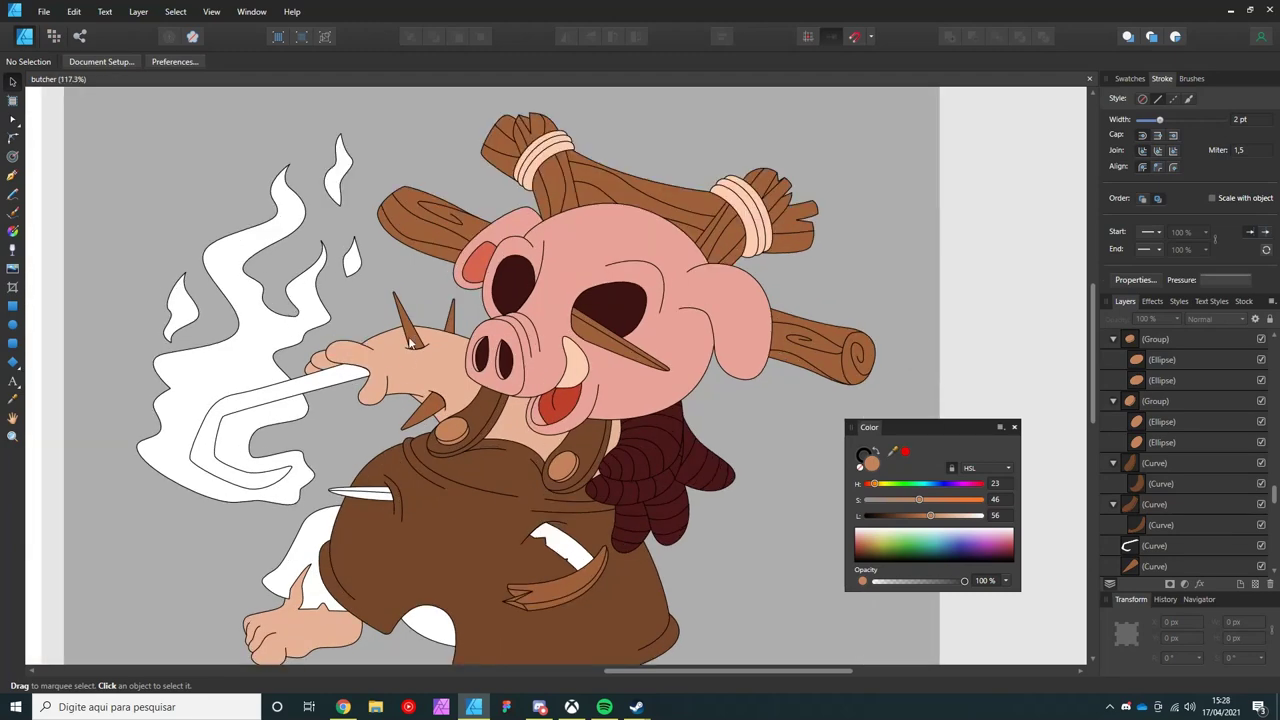
scroll(548, 527, "up", 3)
left_click(440, 500)
key("ctrl+shift+v")
scroll(547, 532, "down", 3)
left_click(546, 532)
left_click_drag(546, 532, 421, 442)
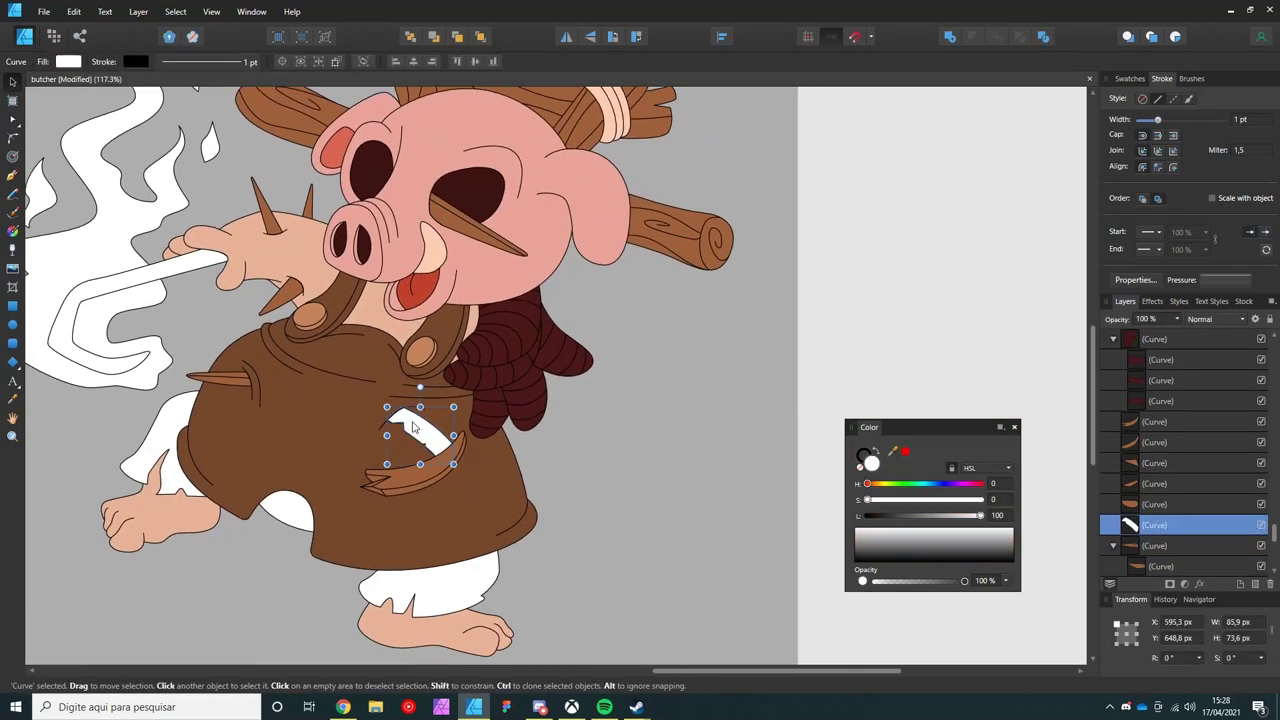
- Fill the two white patches under the shirt dark brown
left_click(450, 600)
key("ctrl+shift+v")
left_click(212, 487, "shift")
key("ctrl+shift+v")
left_click_drag(212, 487, 230, 449)
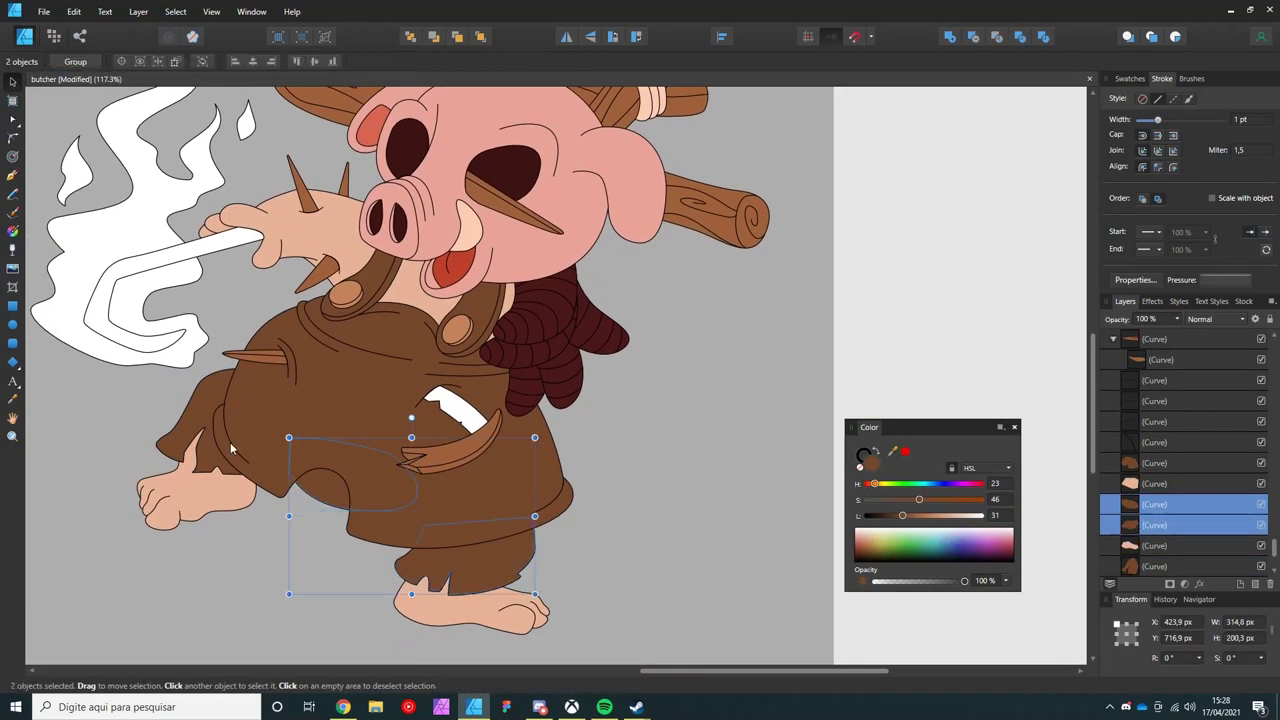
- Fill the white chest blade pale grey
scroll(600, 400, "up", 2)
scroll(600, 400, "left", 3)
left_click(598, 507)
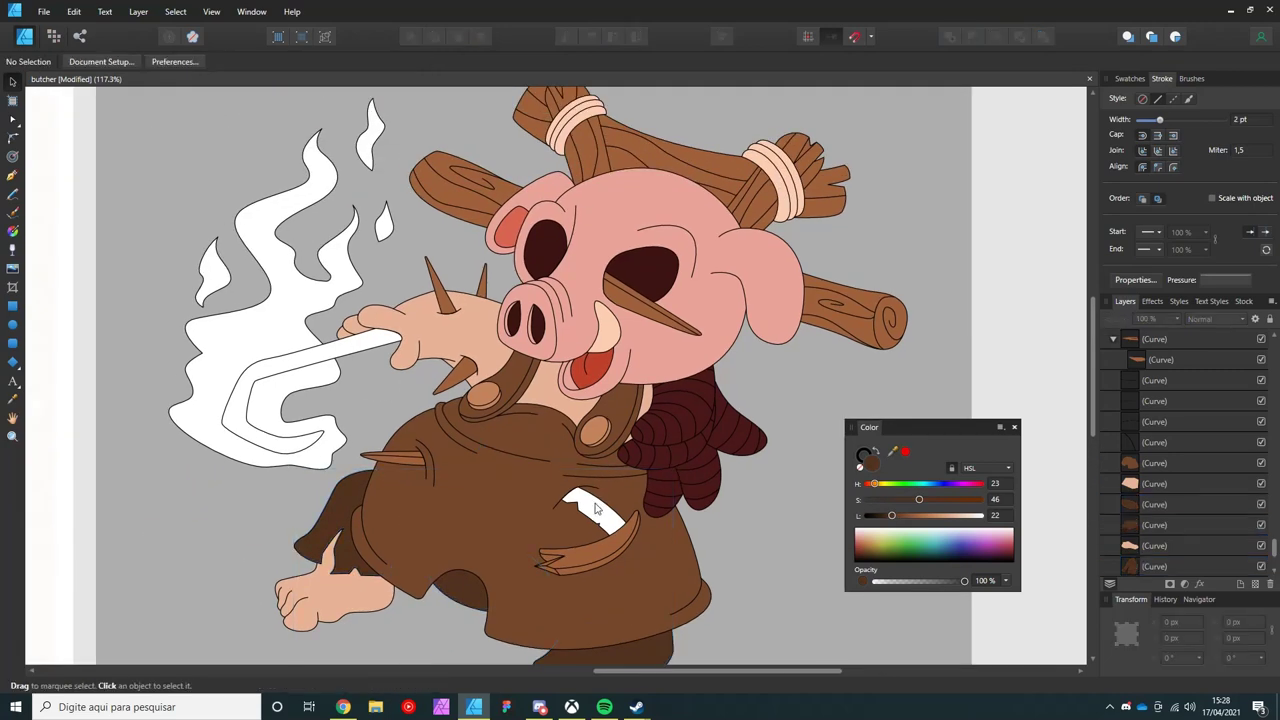
left_click(920, 517)
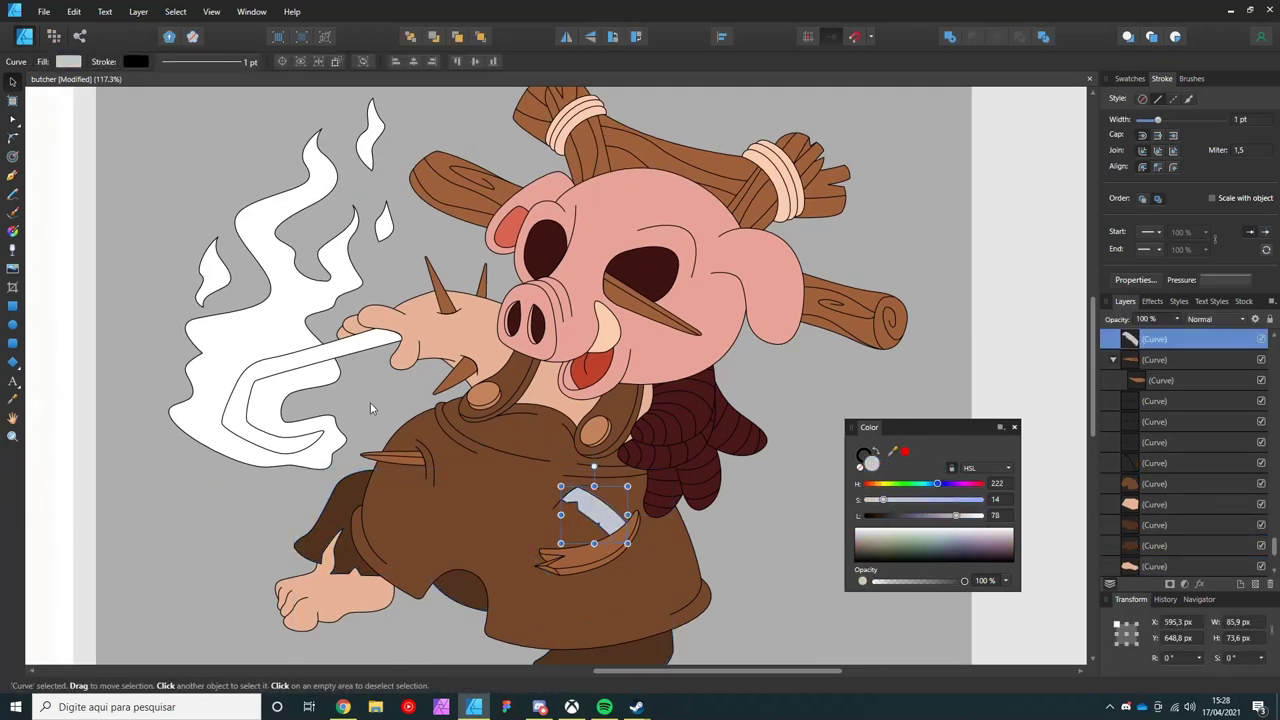
- Fill the hook in the flames grey
scroll(370, 402, "down", 2)
left_click(240, 420)
key("ctrl+shift+v")
- Group the three flame shapes and fill them red shifted toward orange
left_click_drag(120, 120, 337, 190)
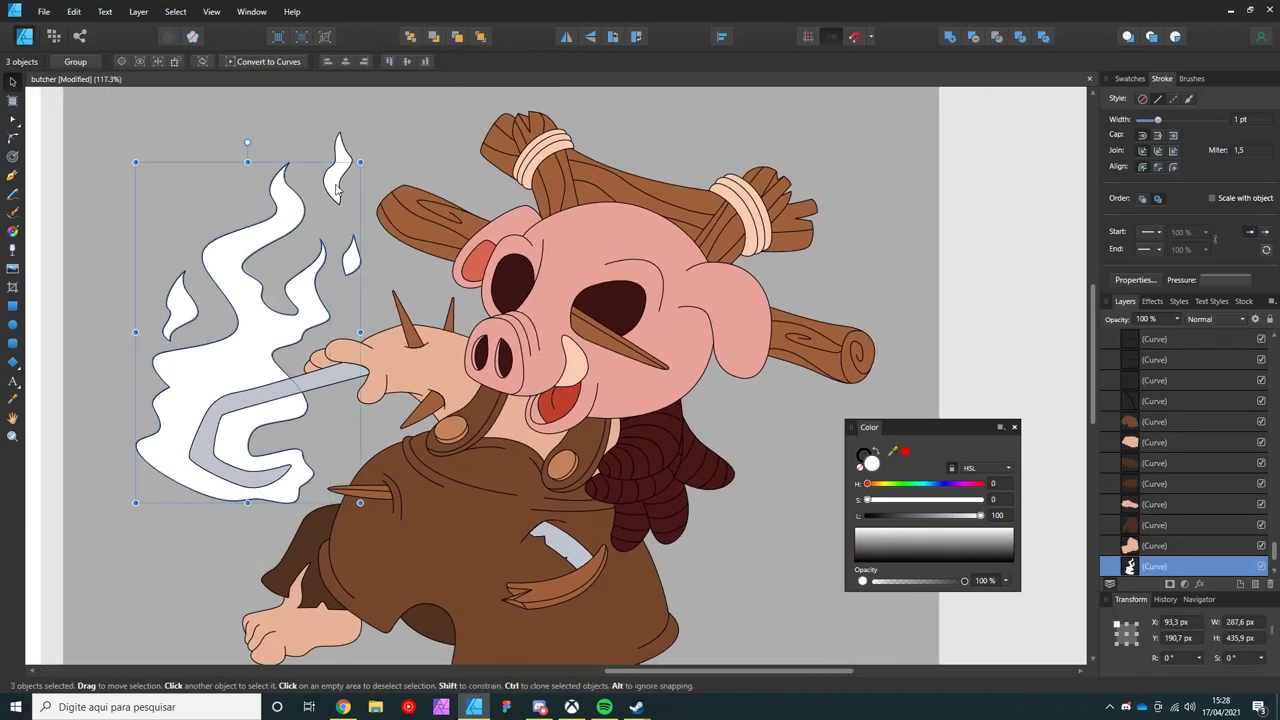
key("ctrl+g")
scroll(597, 472, "down", 1)
left_click(905, 452)
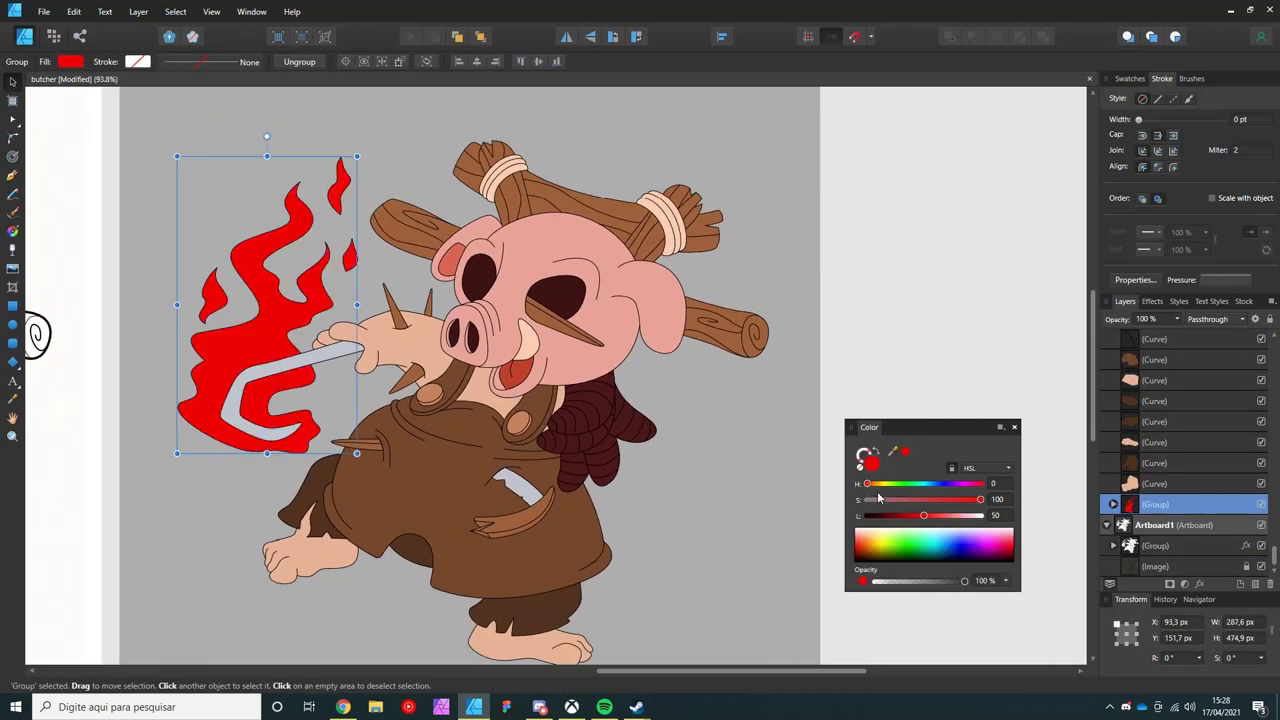
left_click_drag(867, 484, 877, 484)
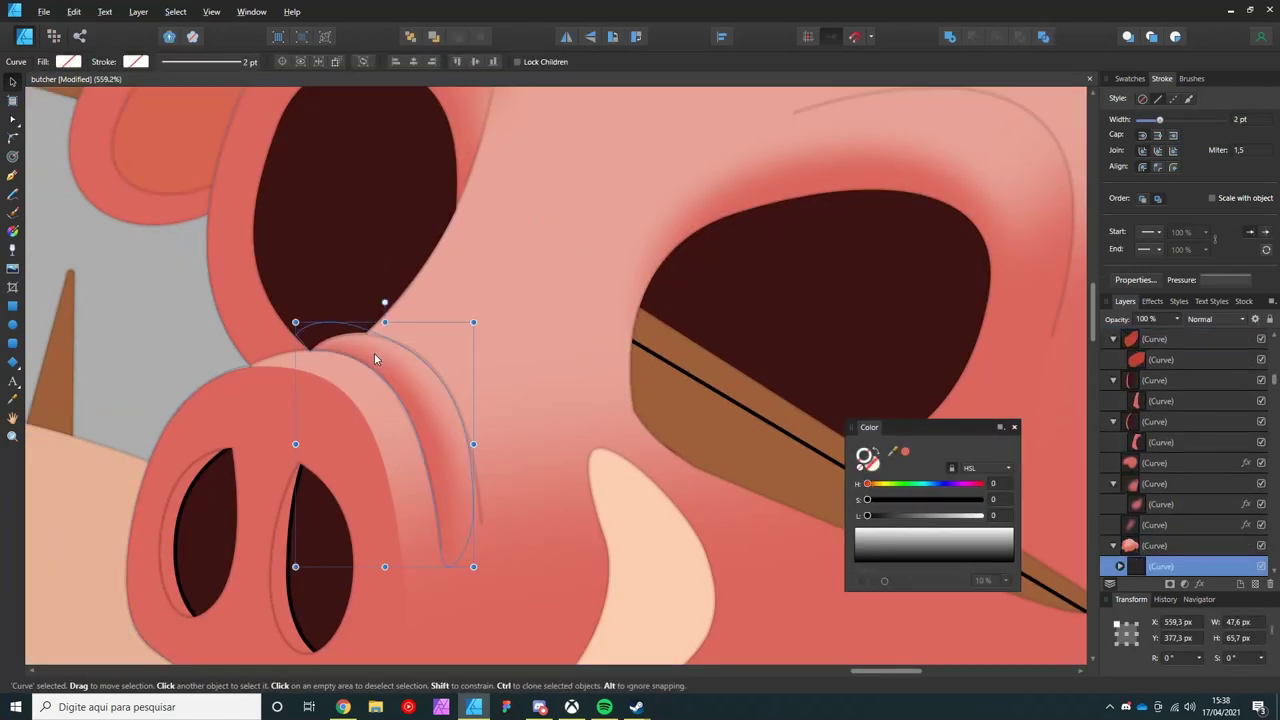
- Draw a first curve on the snout and check its blur effect settings
key("ctrl+d")
scroll(388, 470, "down", 4)
scroll(381, 483, "up", 3)
key("p")
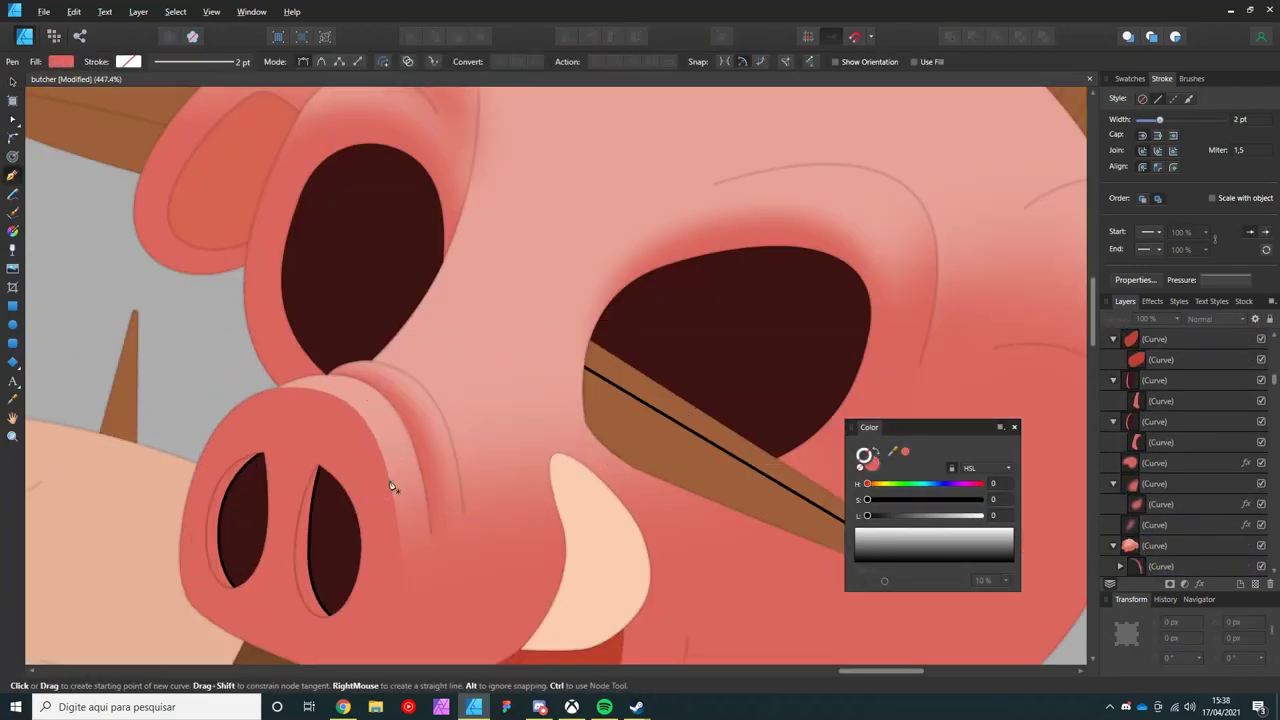
left_click(368, 449)
left_click_drag(423, 474, 455, 457)
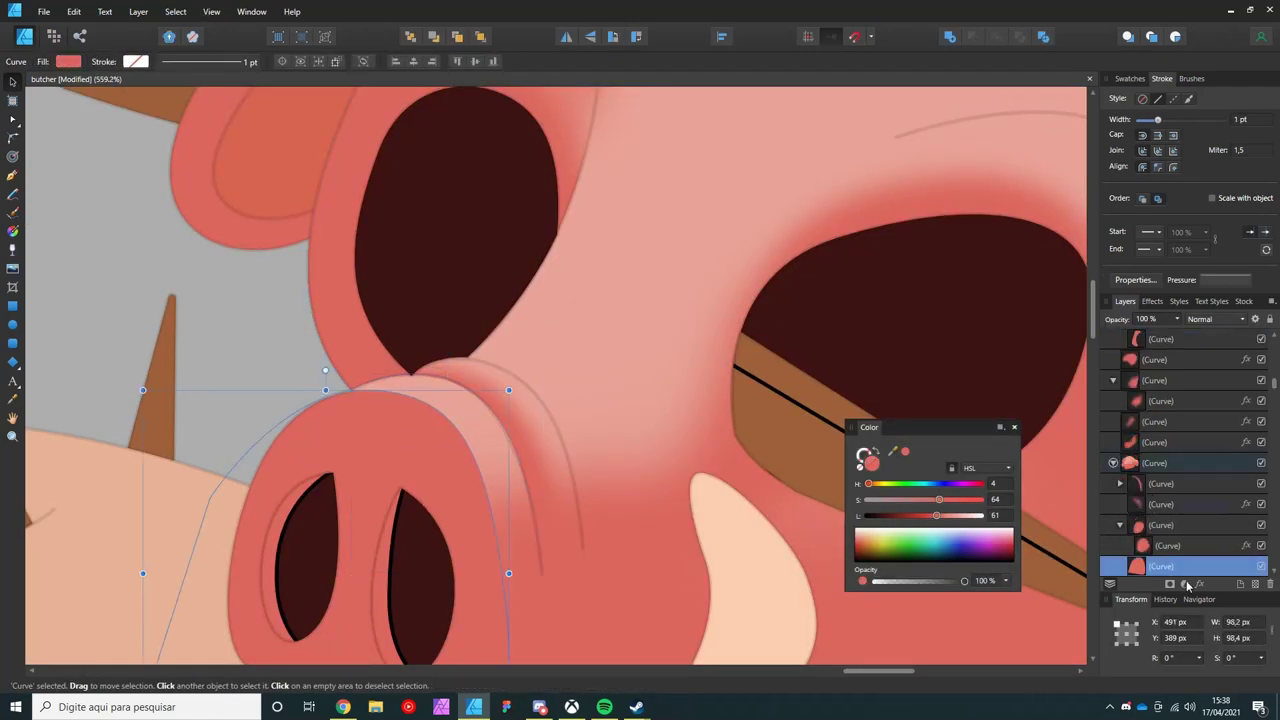
left_click(1187, 585)
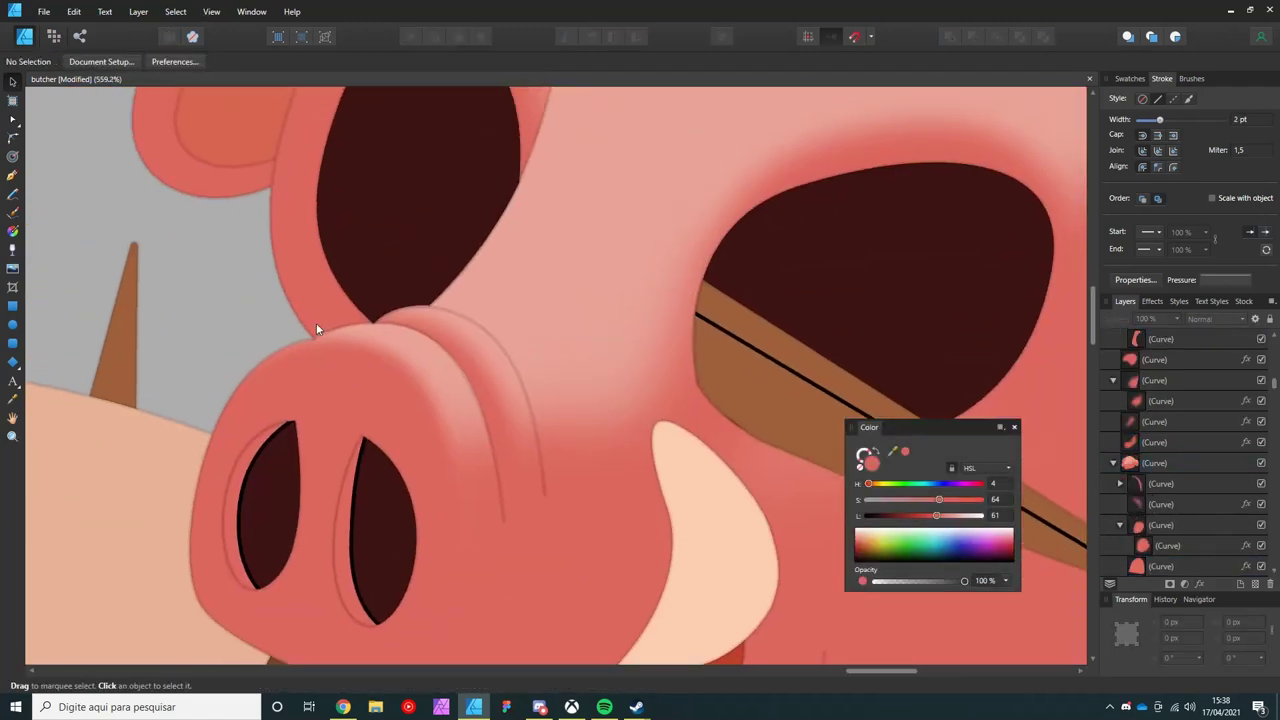
left_click(492, 298, "shift")
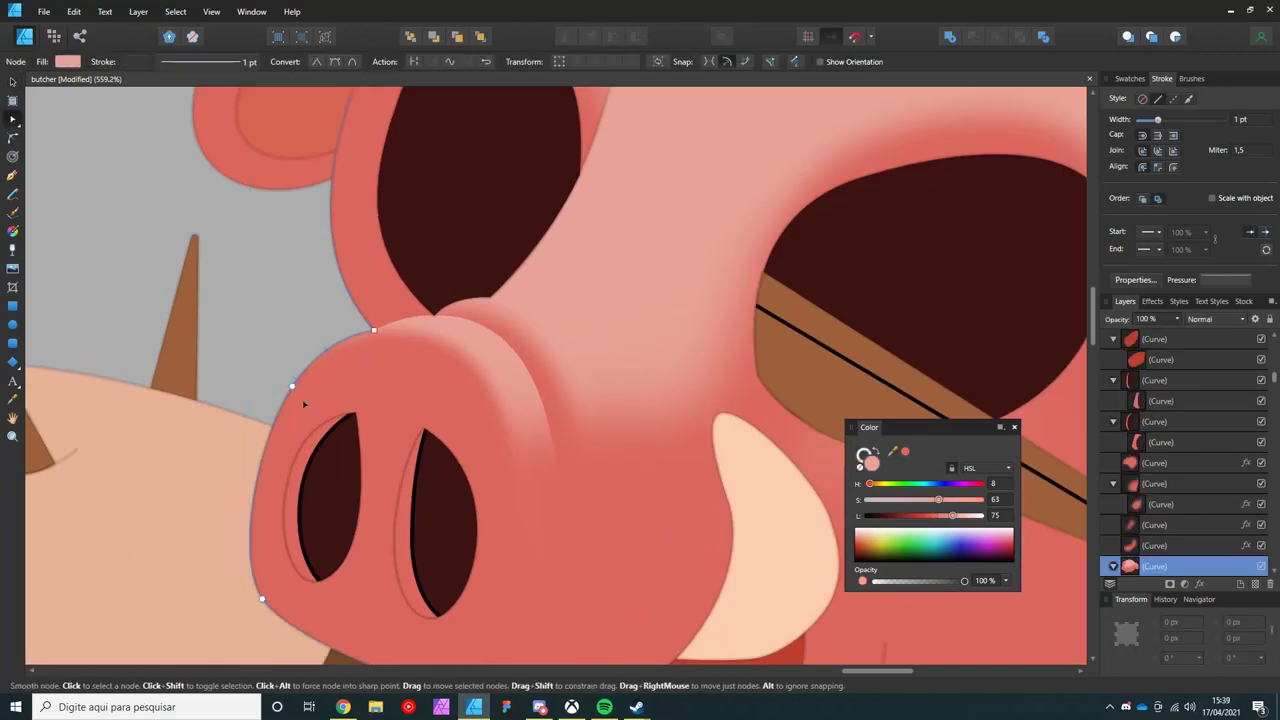
- Pen-draw a faint shading curve along the snout bridge between the eyes
scroll(331, 366, "down", 3)
scroll(326, 387, "down", 2)
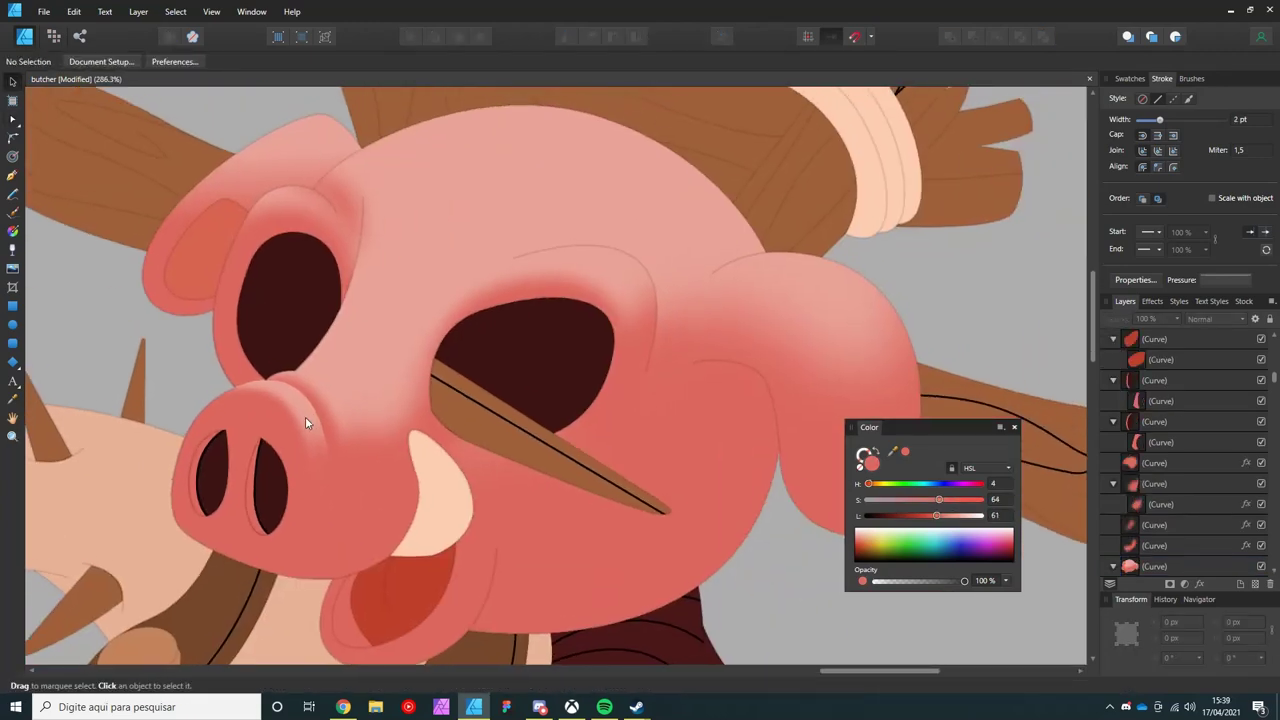
scroll(305, 416, "up", 5)
key("p")
left_click(275, 353)
left_click_drag(421, 507, 491, 551)
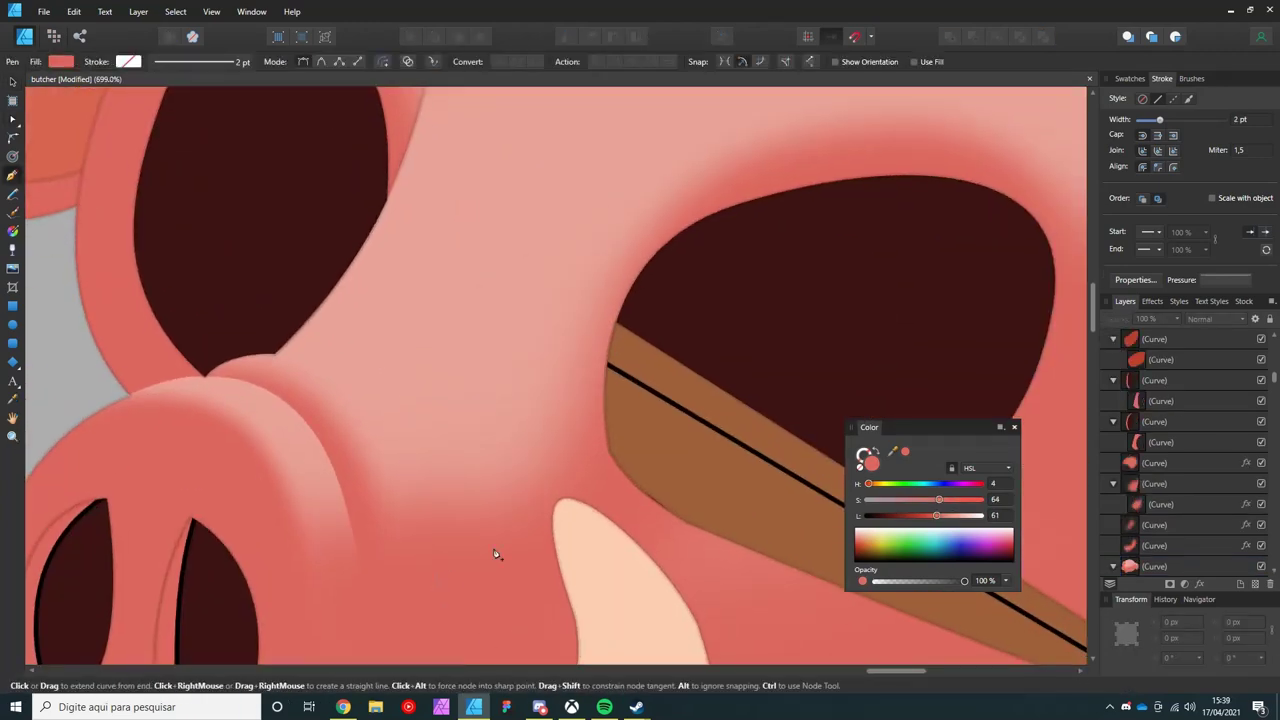
key("a")
key("v")
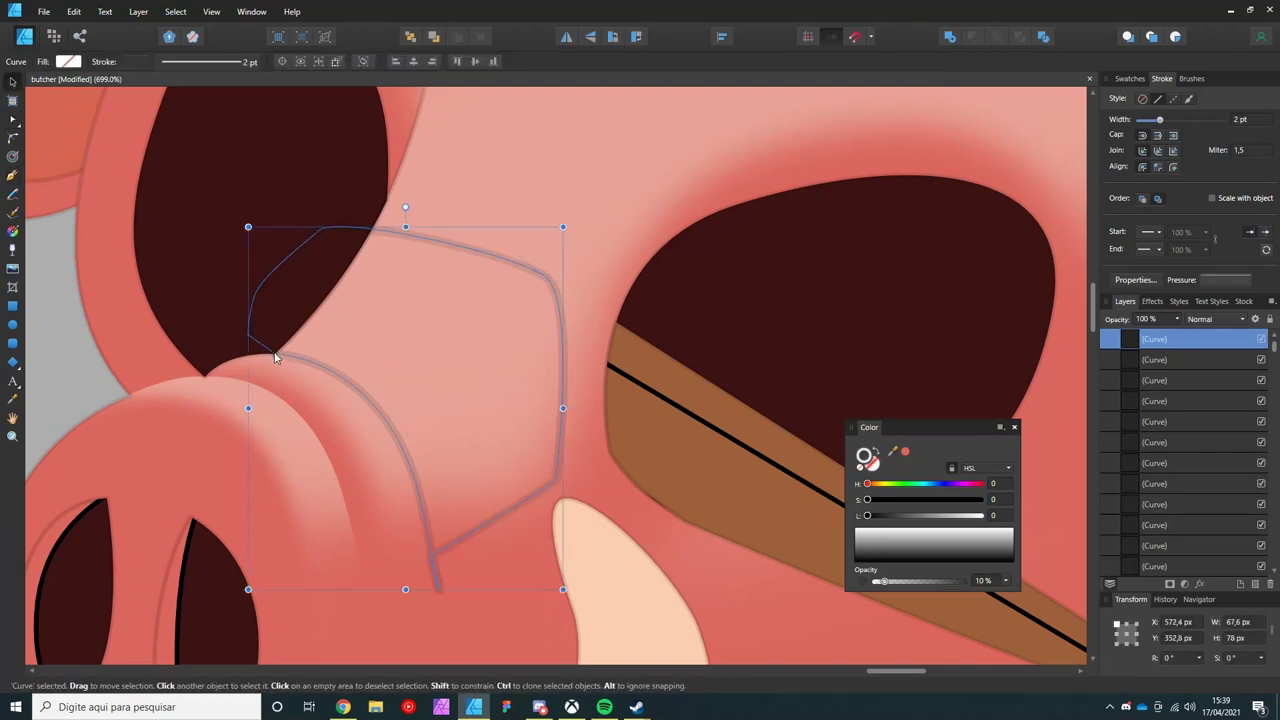
left_click(282, 383)
- Preview the shading curve, adjust the snout shape's nodes, and zoom out to the head
left_click(314, 350)
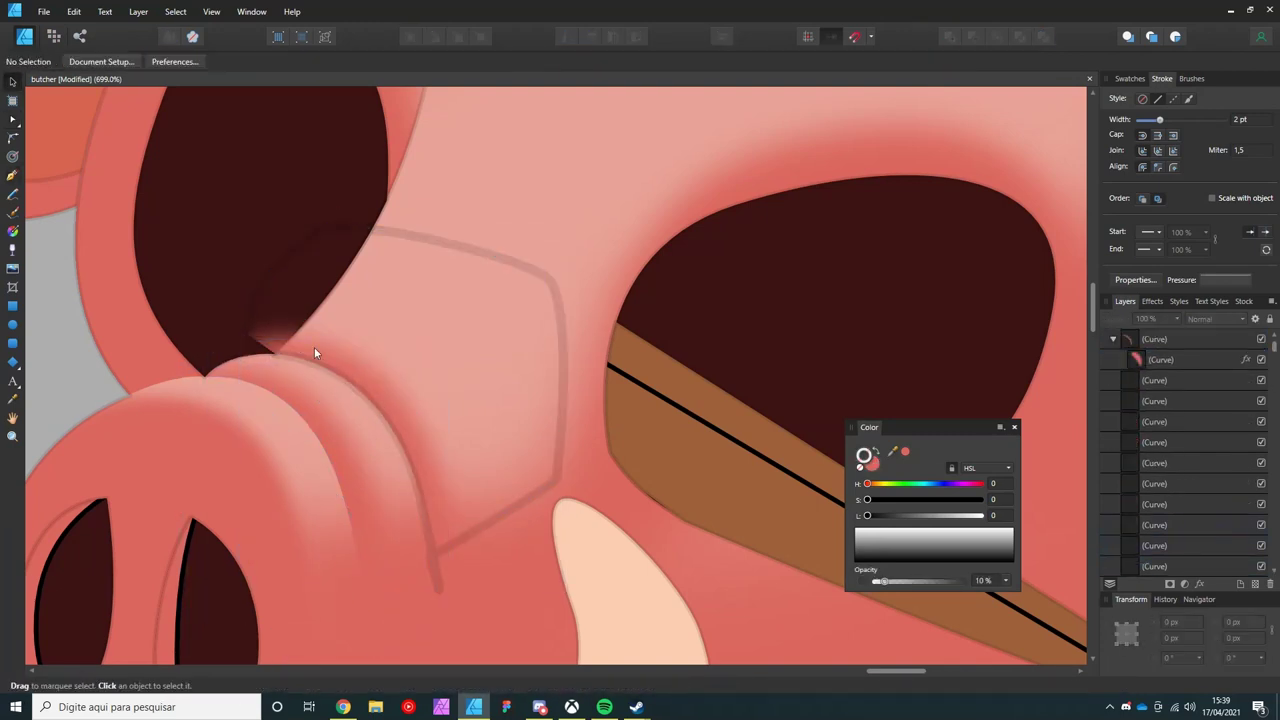
left_click(340, 341)
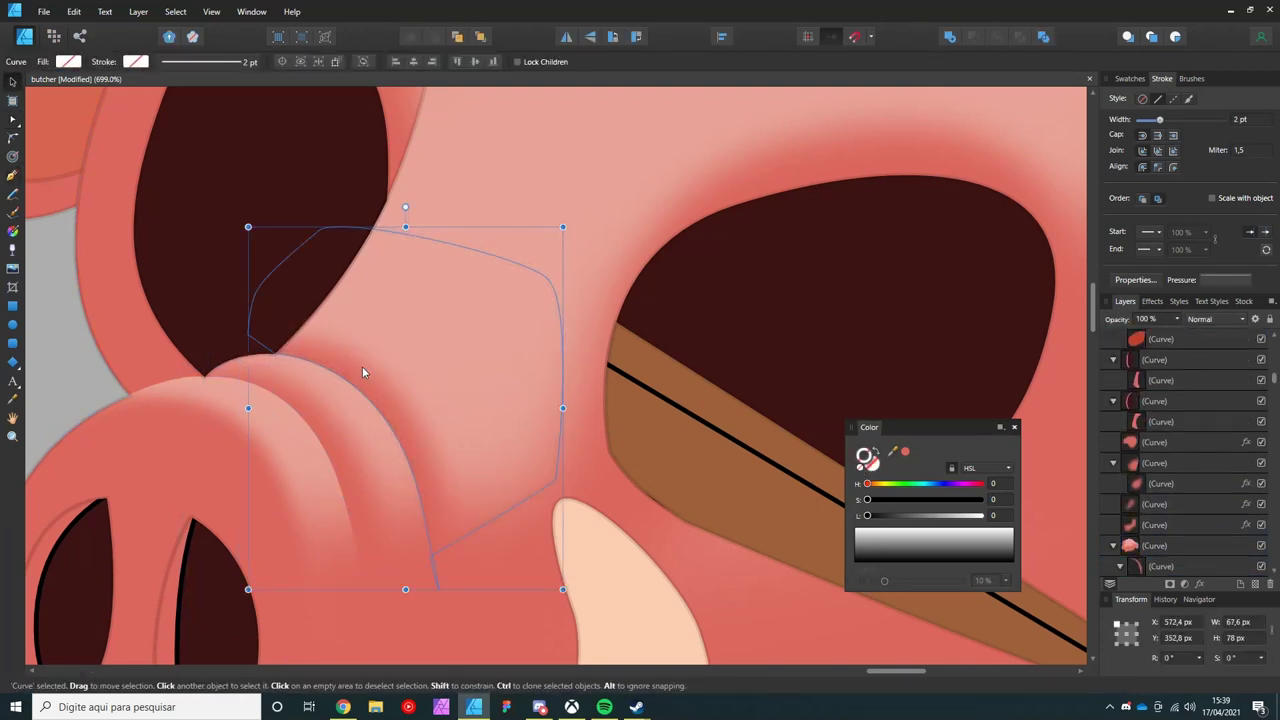
double_click(251, 376)
key("Escape")
scroll(449, 419, "down", 5)
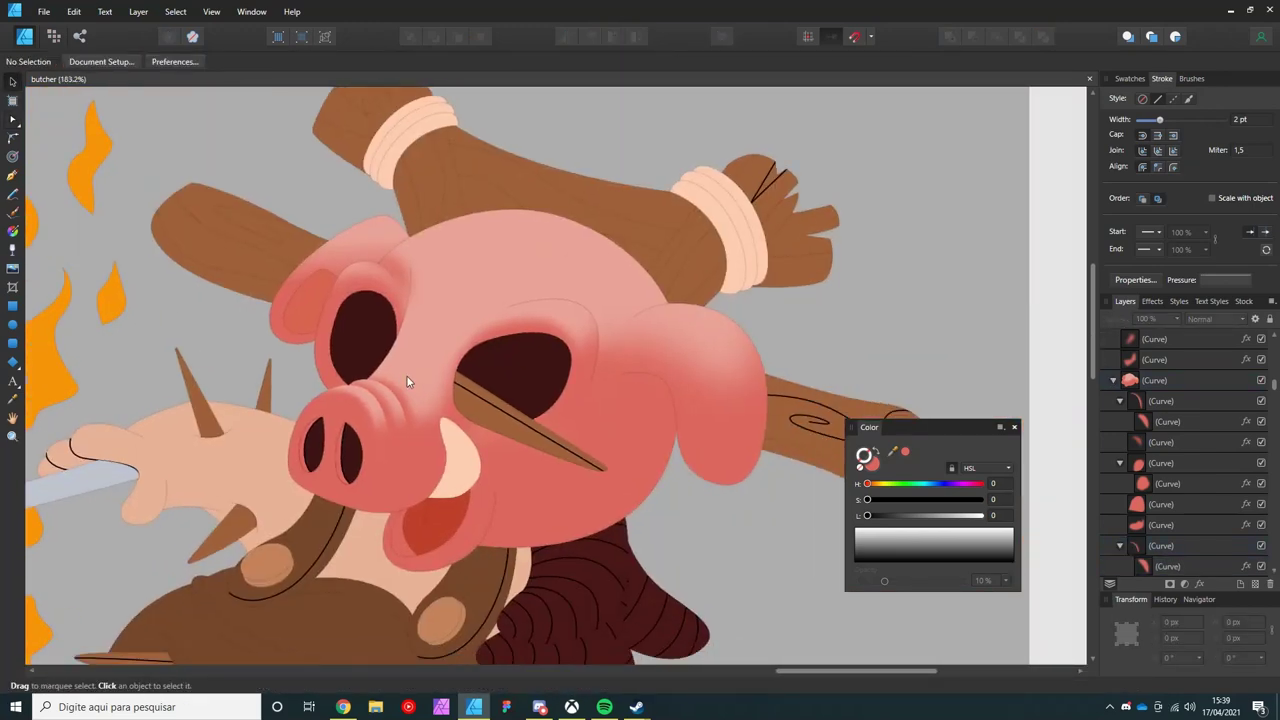
scroll(400, 420, "up", 1)
scroll(382, 468, "up", 1)
scroll(383, 489, "up", 1)
- Pen-draw a red shape along the snout's underside and place it behind the snout
left_click(362, 530)
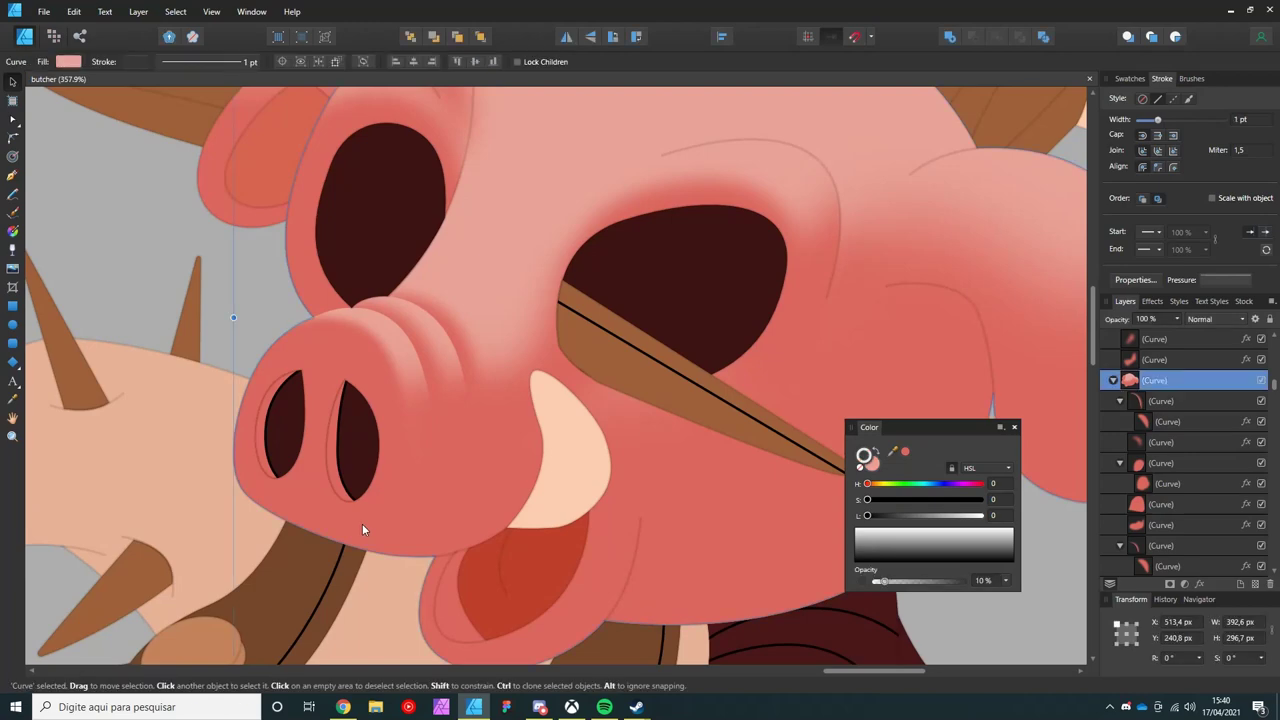
key("p")
left_click(550, 408)
left_click(498, 496)
left_click_drag(386, 491, 330, 550)
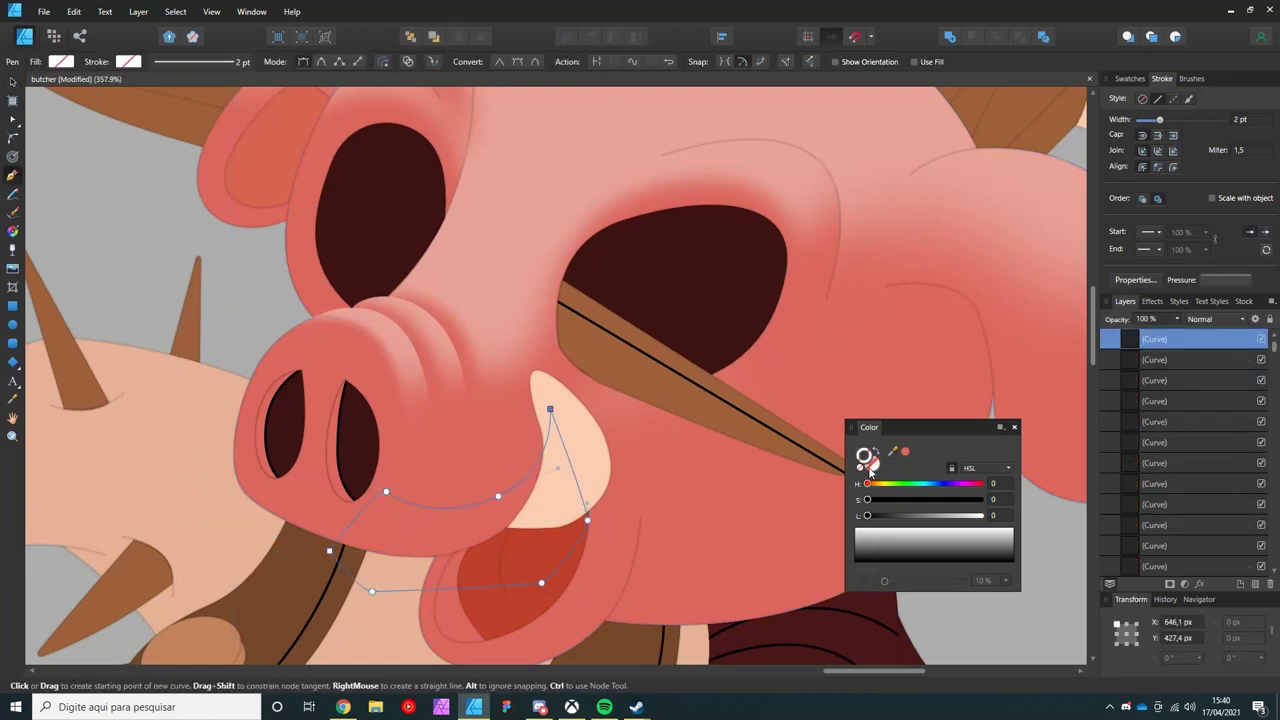
key("Escape")
key("v")
left_click(604, 512)
key("ctrl+shift+v")
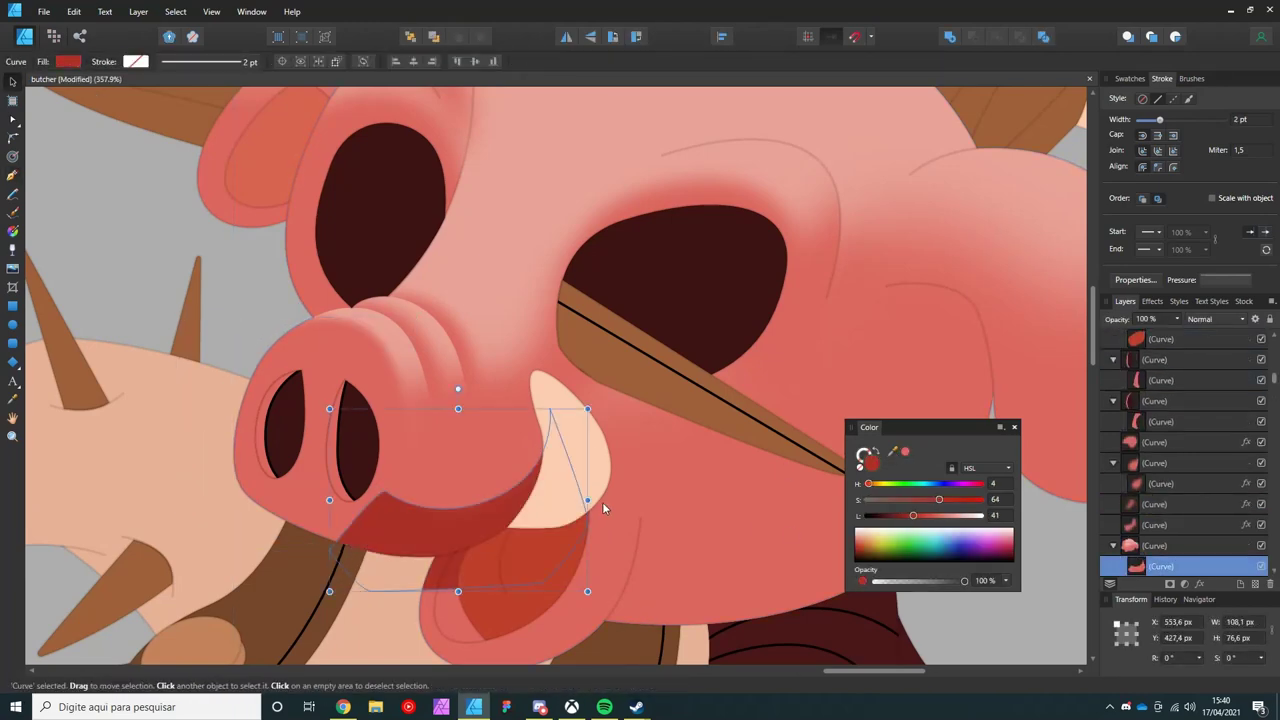
- Blur the red under-snout shape's edges and adjust its hue
scroll(602, 502, "down", 3)
left_click_drag(860, 270, 905, 270)
key("Return")
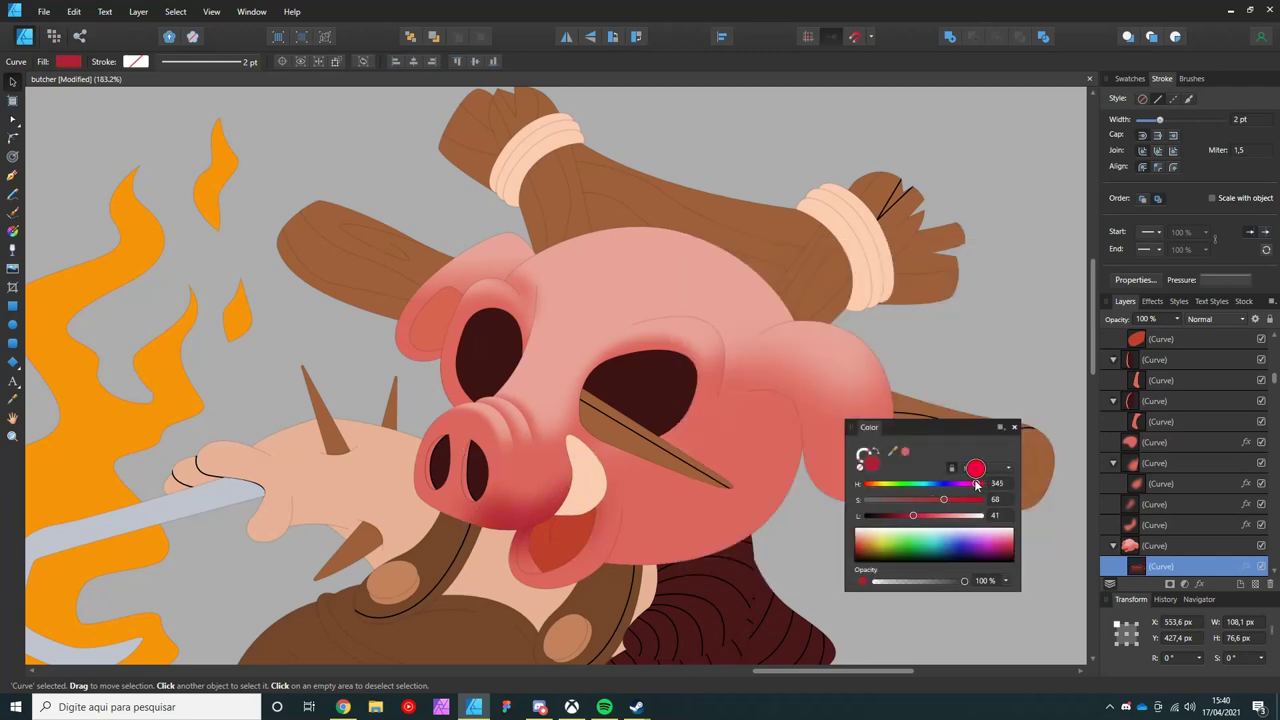
scroll(480, 512, "up", 3)
left_click(480, 512)
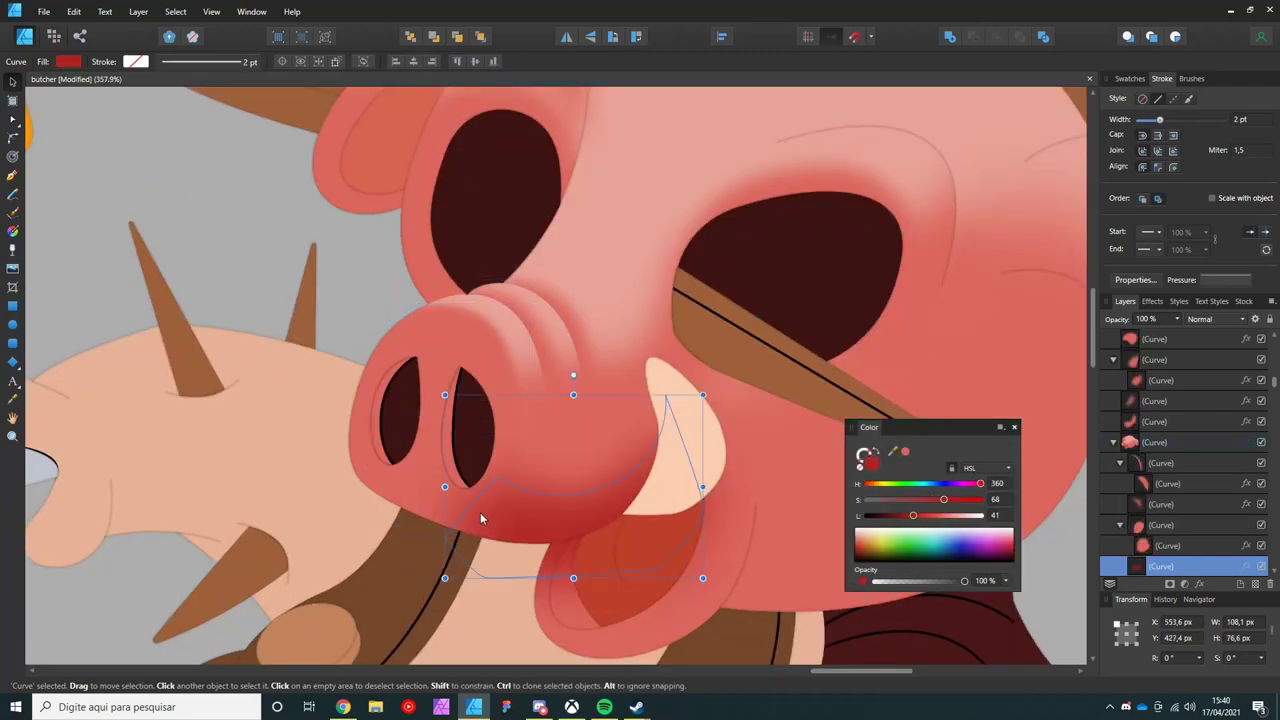
- Run a gradient fill down the snout
scroll(480, 512, "down", 3)
left_click(480, 512)
scroll(480, 512, "up", 2)
key("g")
left_click_drag(440, 385, 428, 493)
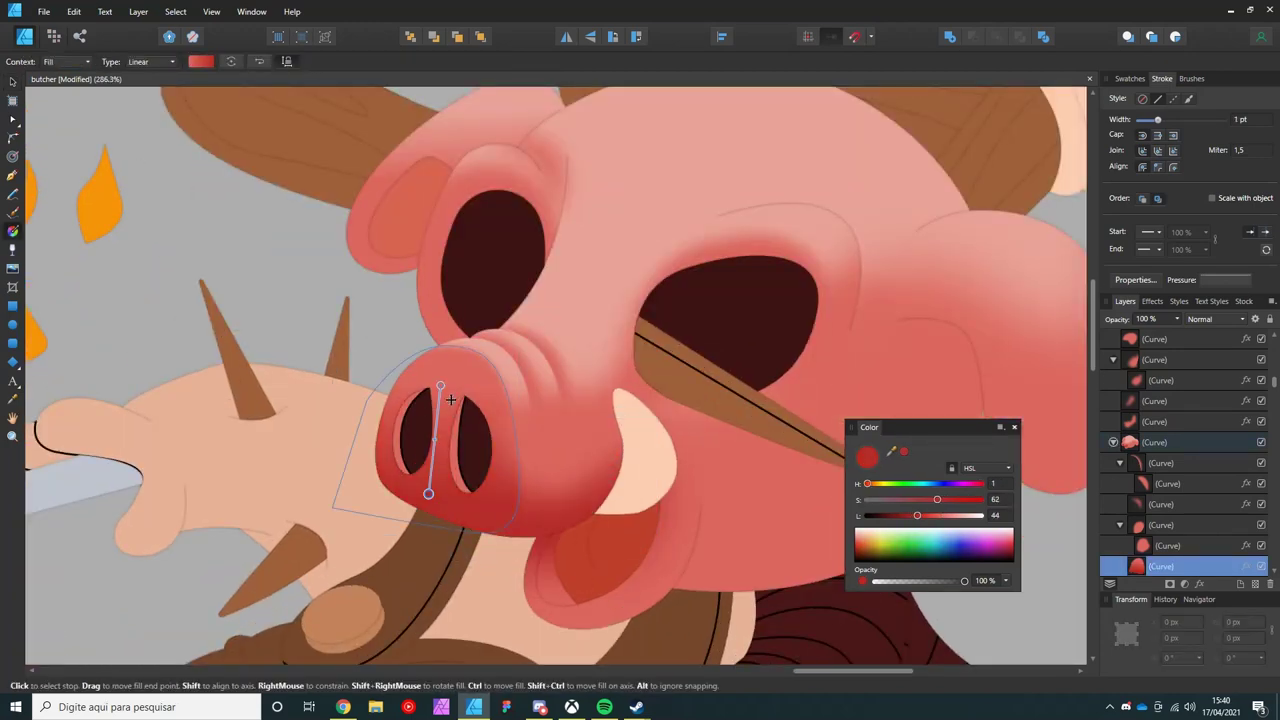
key("v")
key("ctrl+d")
scroll(445, 447, "down", 1)
scroll(434, 475, "down", 2)
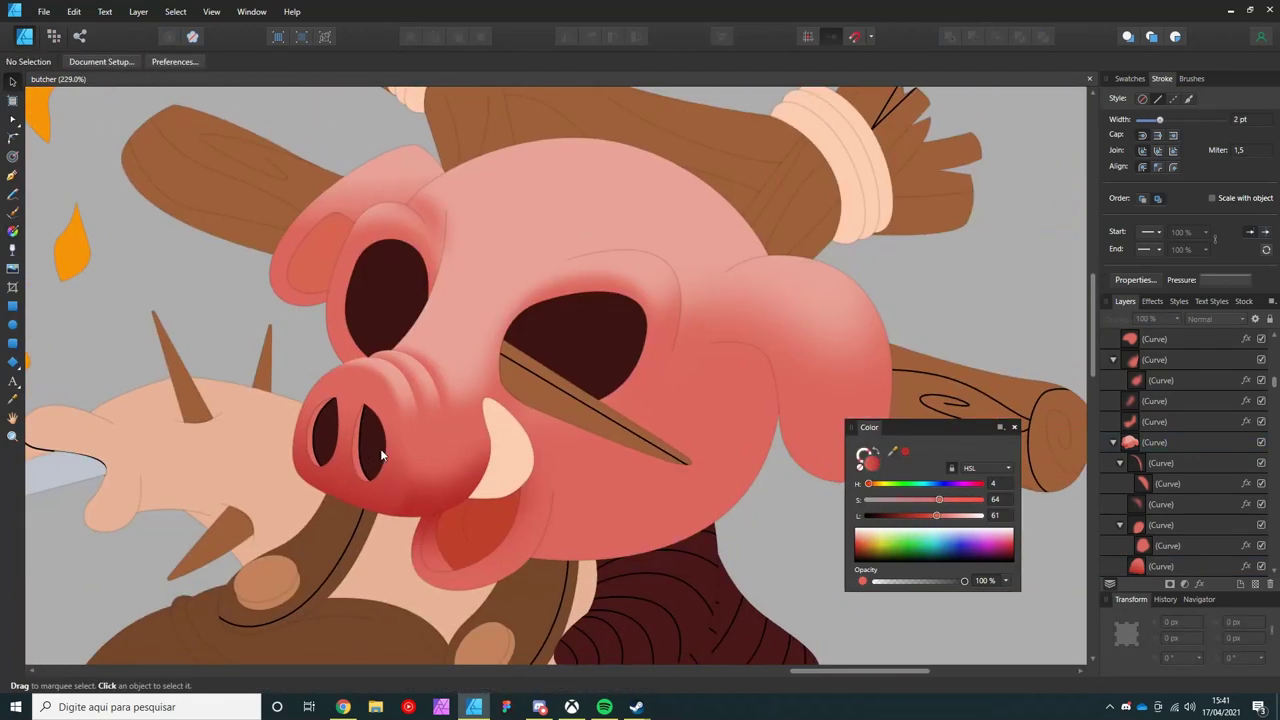
- Select the snout and lower lip shapes for gradient shading
left_click(367, 472)
key("g")
scroll(332, 440, "up", 2)
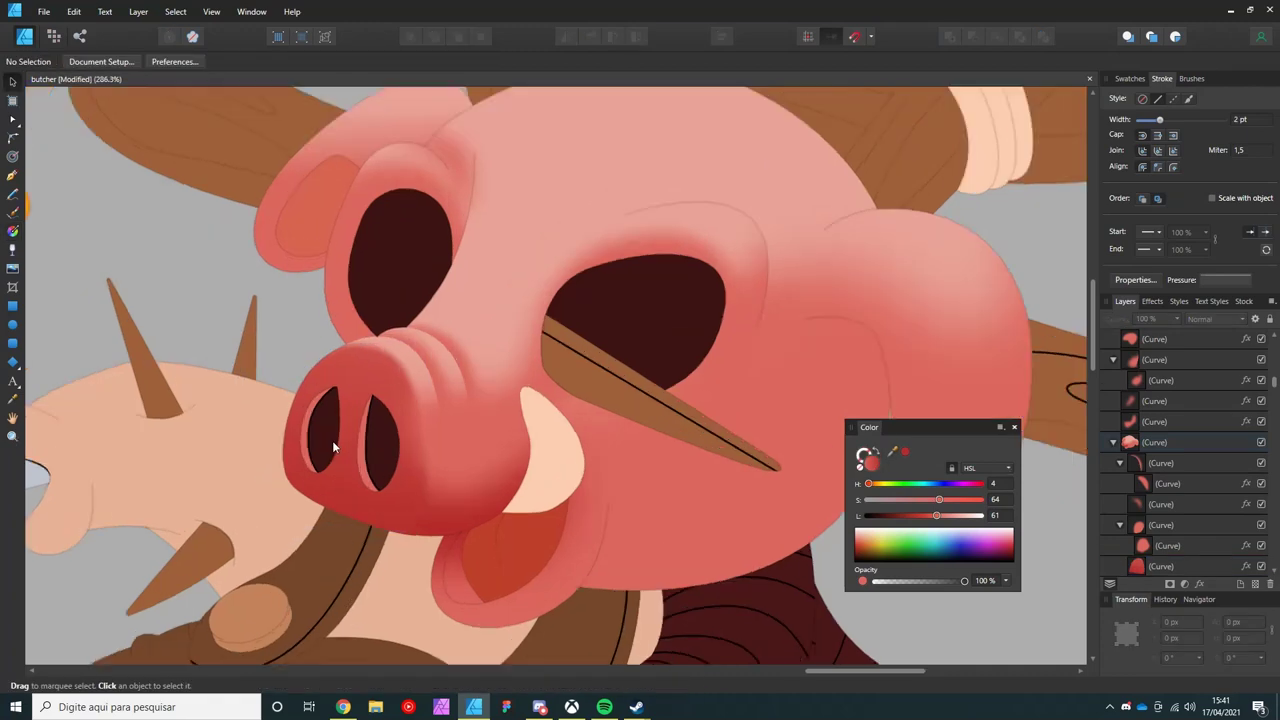
key("a")
left_click(490, 540)
key("ctrl+d")
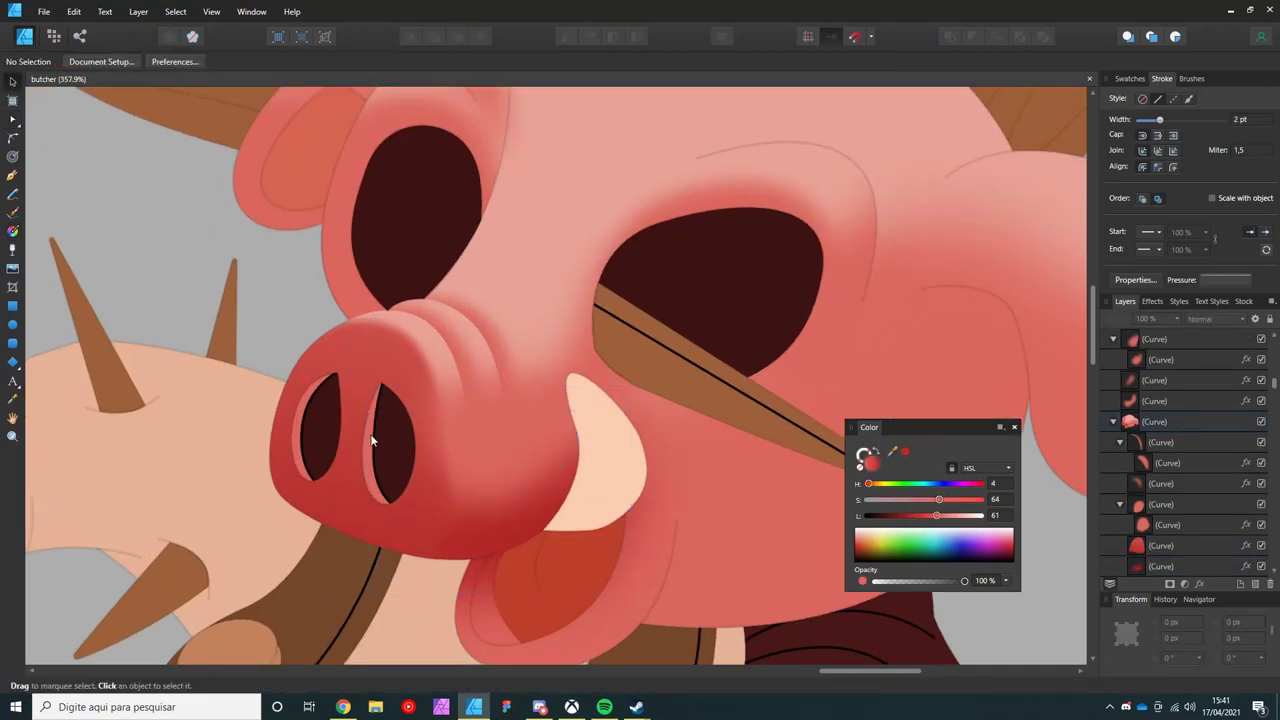
- Try a gradient on the left nostril, then keep it a uniform dark fill
left_click(373, 443)
key("g")
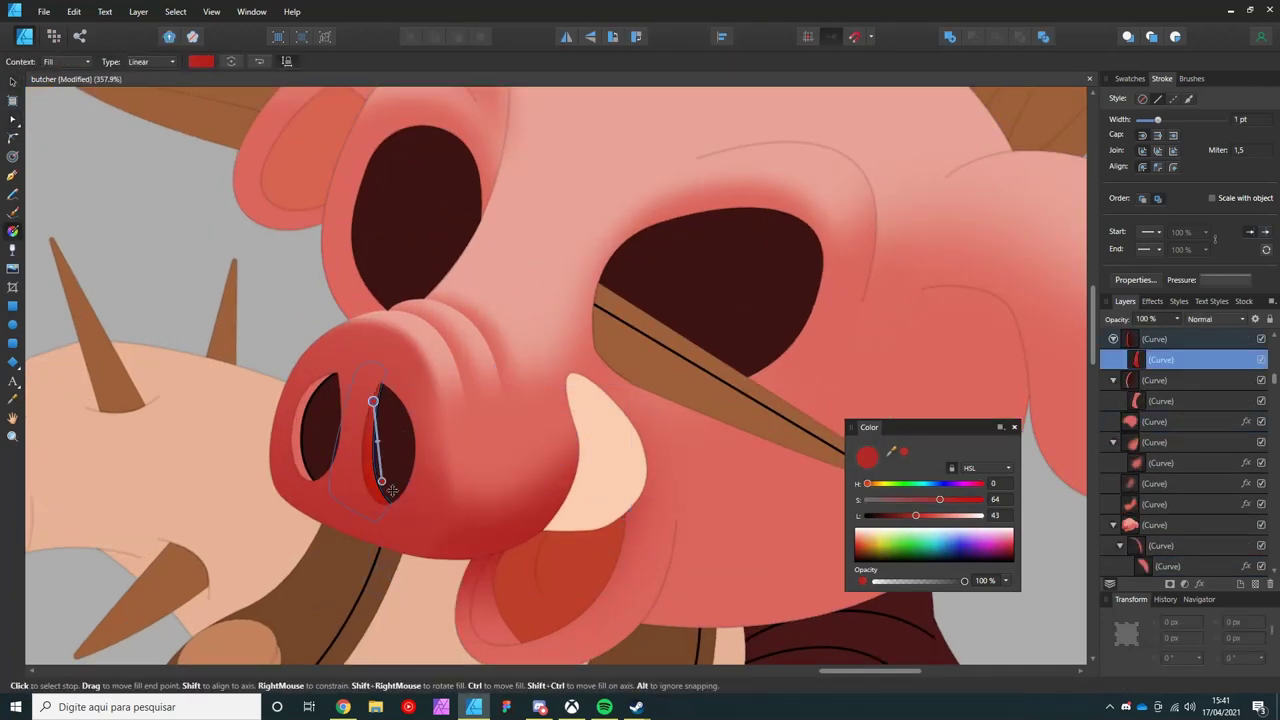
key("v")
left_click(296, 443)
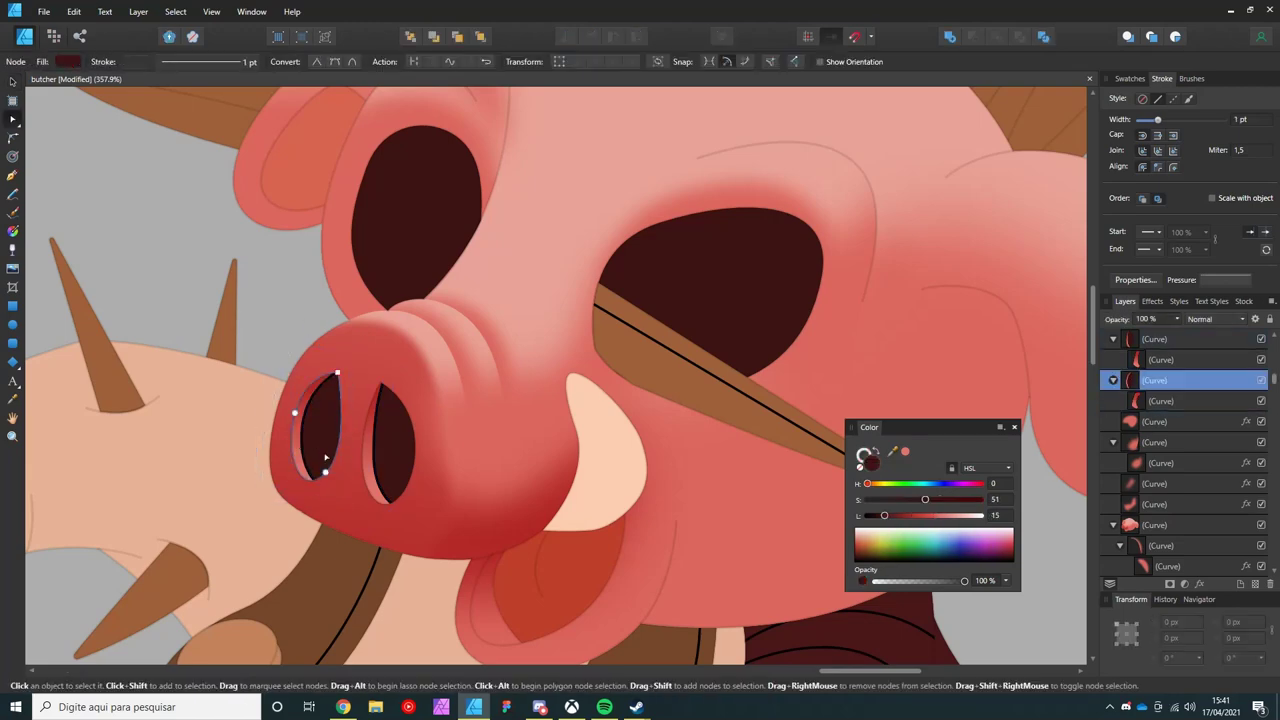
left_click(865, 456)
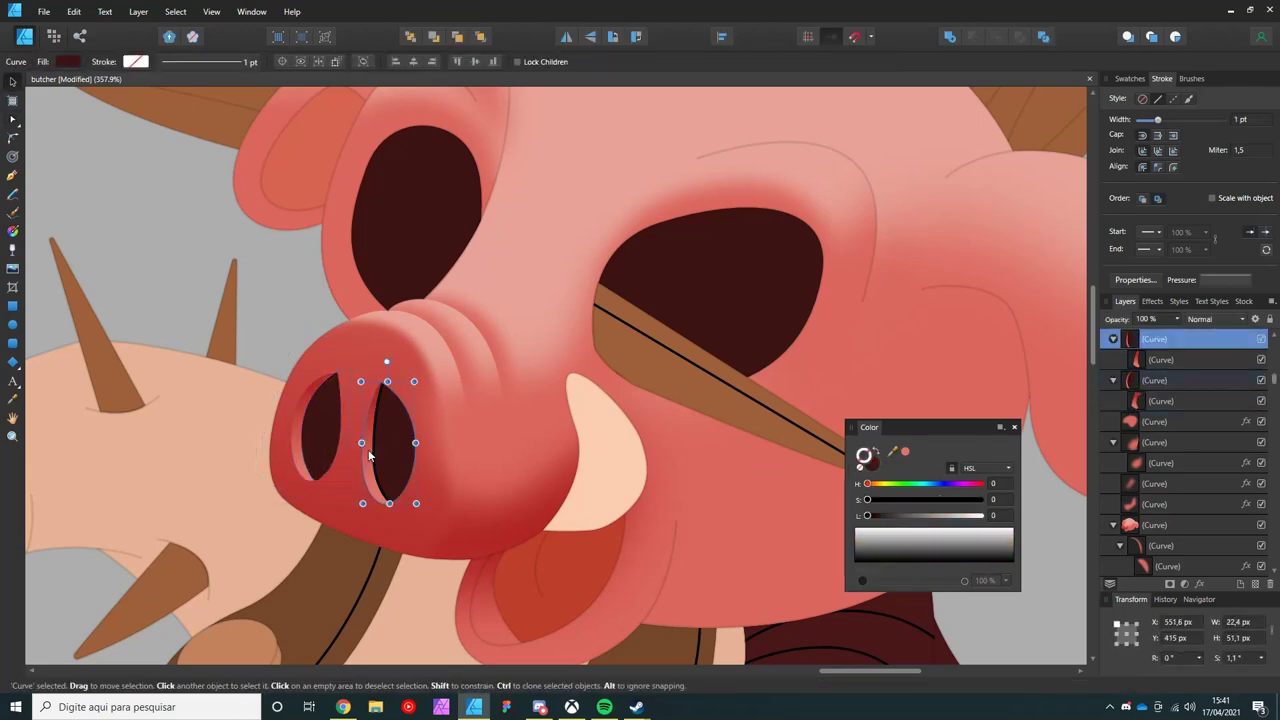
key("g")
scroll(318, 424, "up", 1)
left_click_drag(330, 432, 287, 430)
key("ctrl+z")
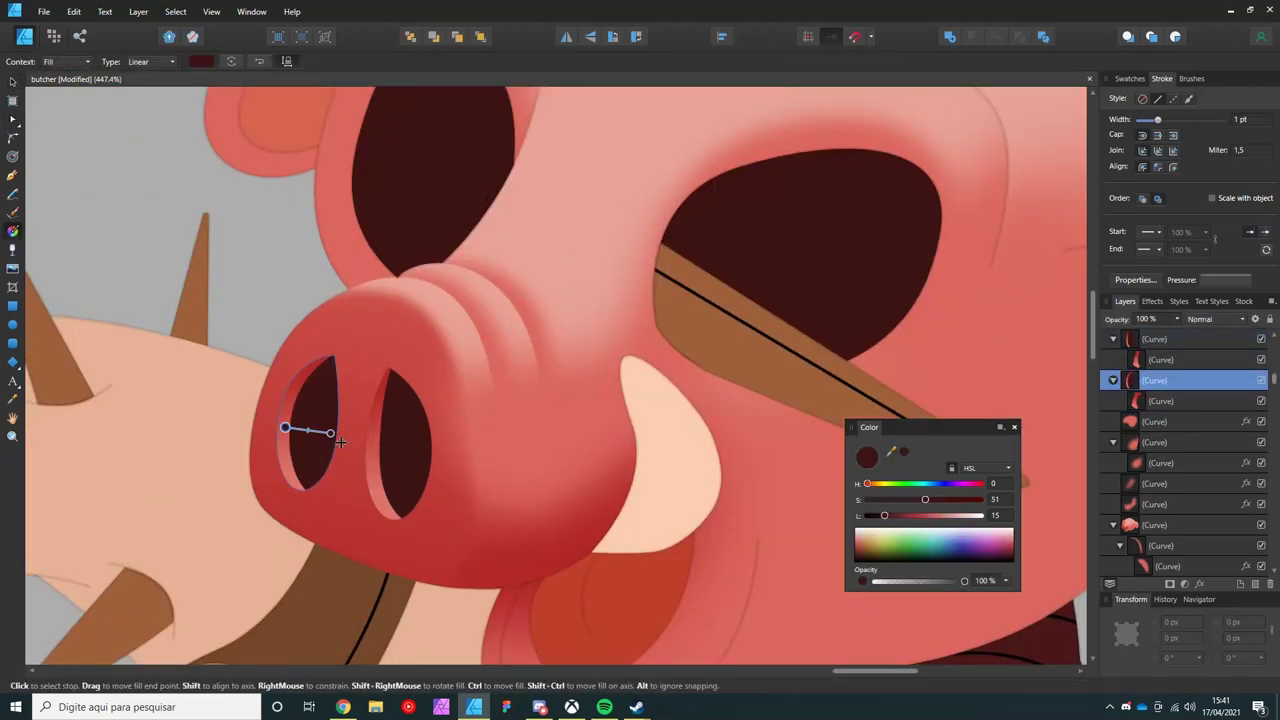
key("v")
- Select the right nostril and zoom out to view the whole character
left_click(410, 480)
scroll(380, 465, "up", 1)
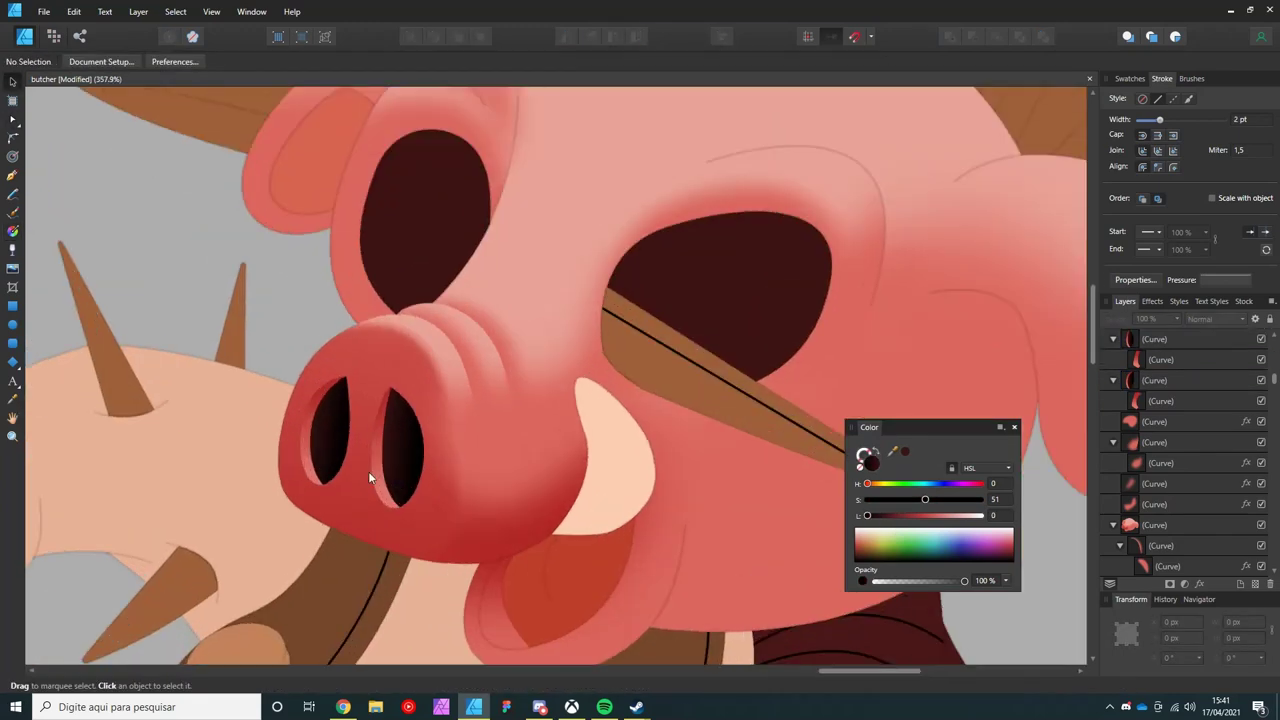
scroll(350, 470, "up", 1)
left_click(333, 469)
scroll(340, 450, "down", 1)
scroll(377, 397, "down", 2)
key("ctrl+d")
scroll(377, 400, "down", 3)
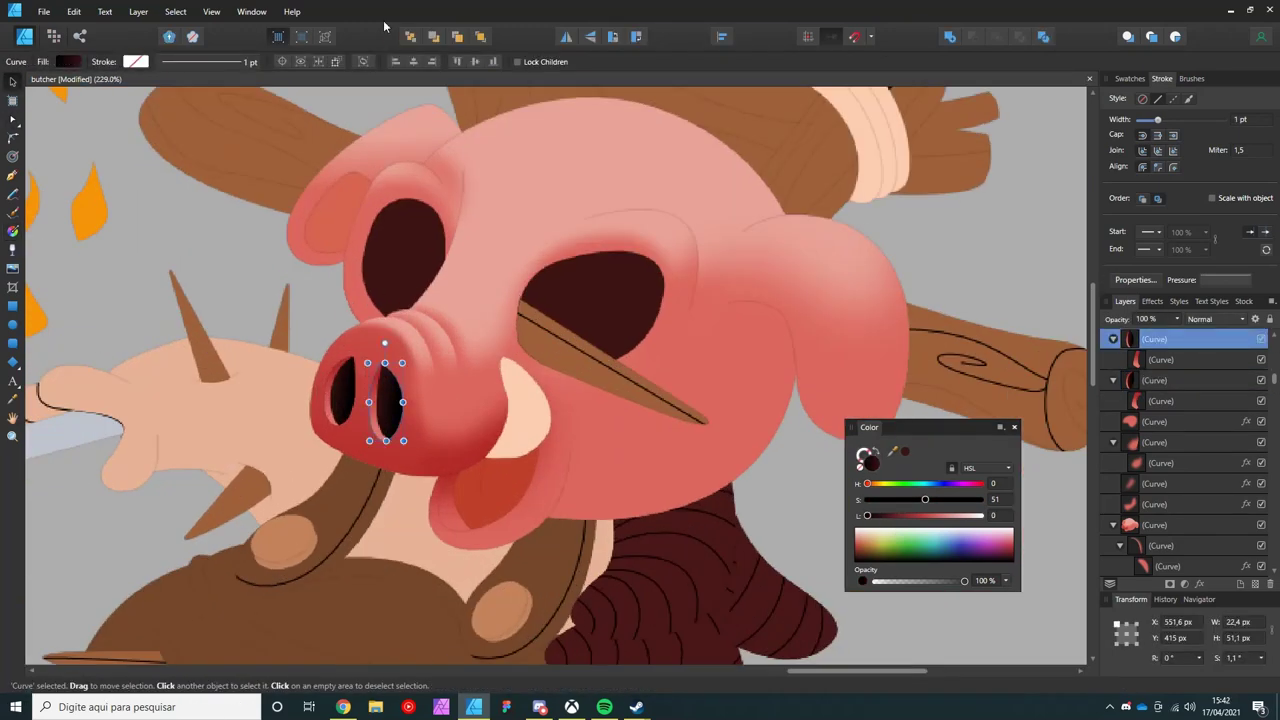
scroll(403, 461, "down", 1)
scroll(403, 461, "up", 2)
- Edit the right nostril's gradient fill and its rim nodes
left_click(390, 410)
key("g")
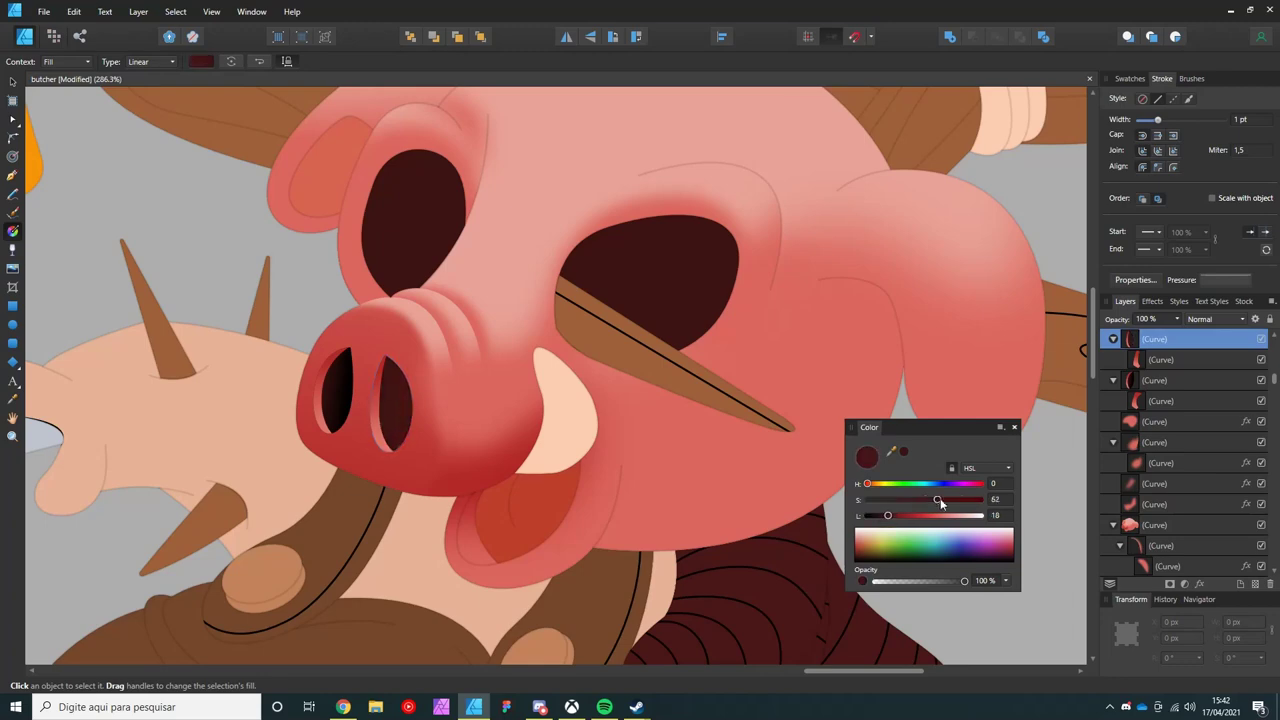
key("v")
scroll(390, 430, "down", 2)
scroll(390, 430, "up", 3)
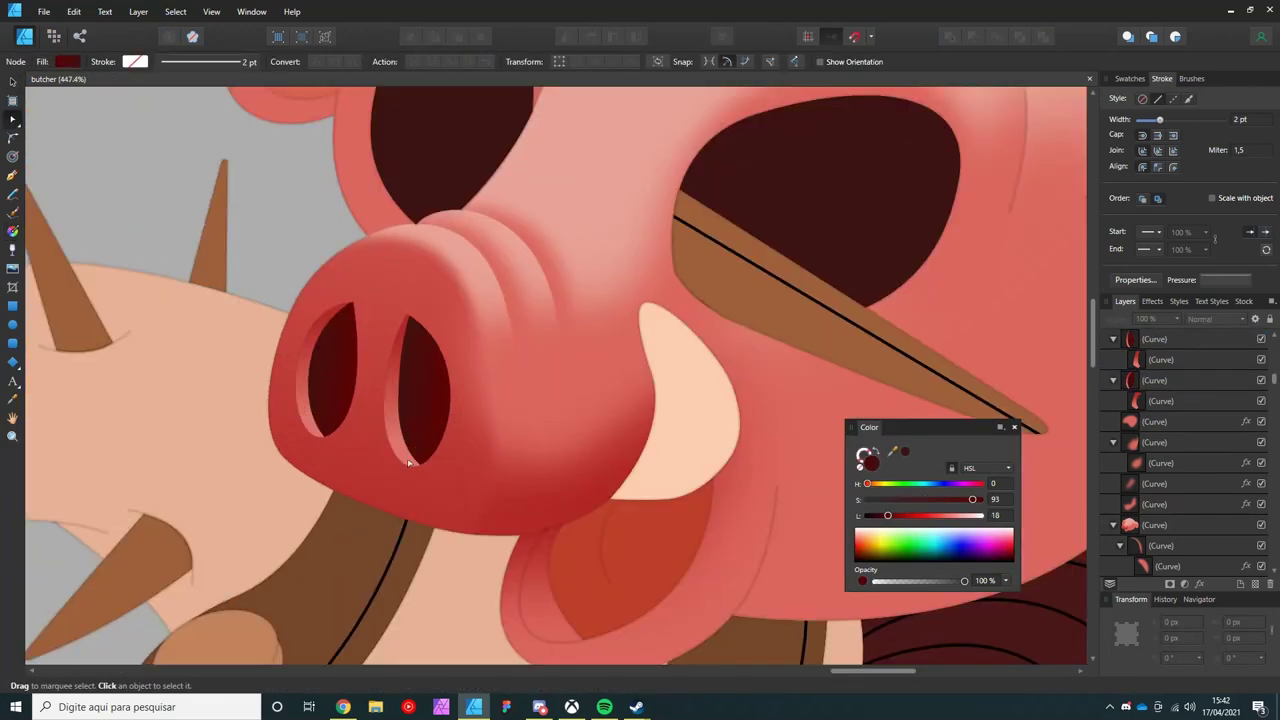
left_click(387, 428)
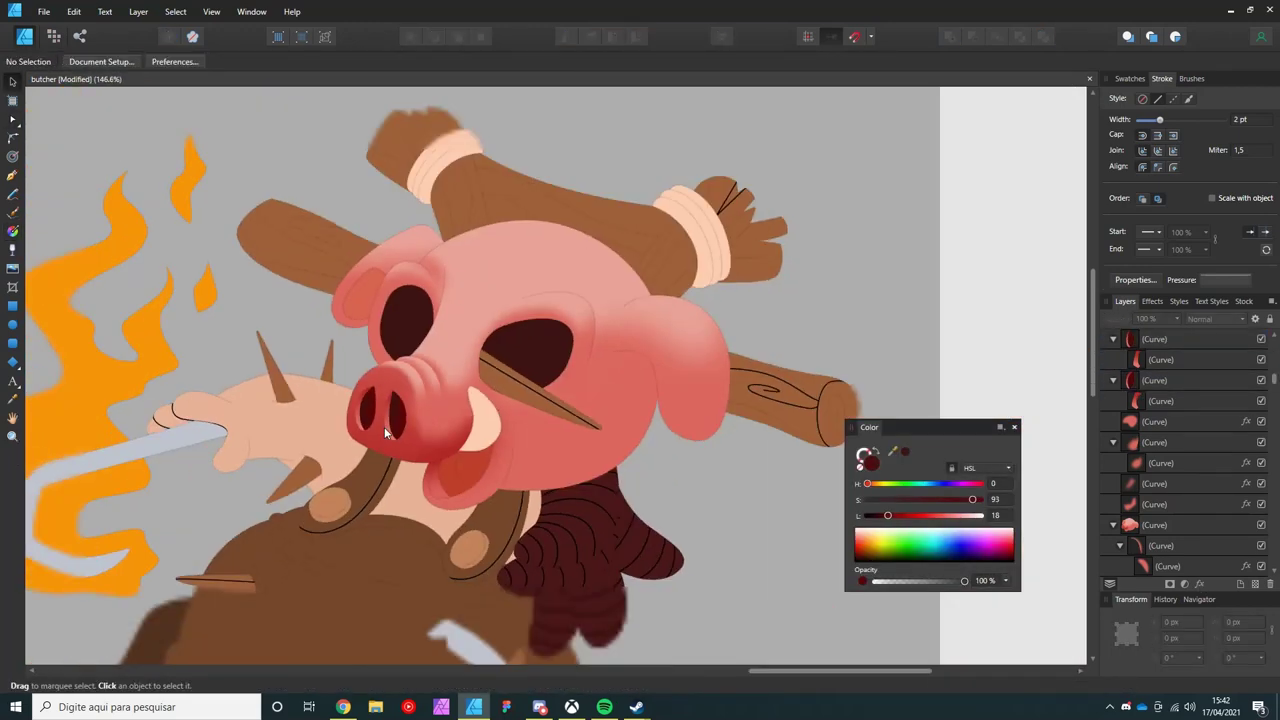
scroll(384, 432, "up", 2)
scroll(383, 434, "up", 2)
scroll(383, 434, "down", 2)
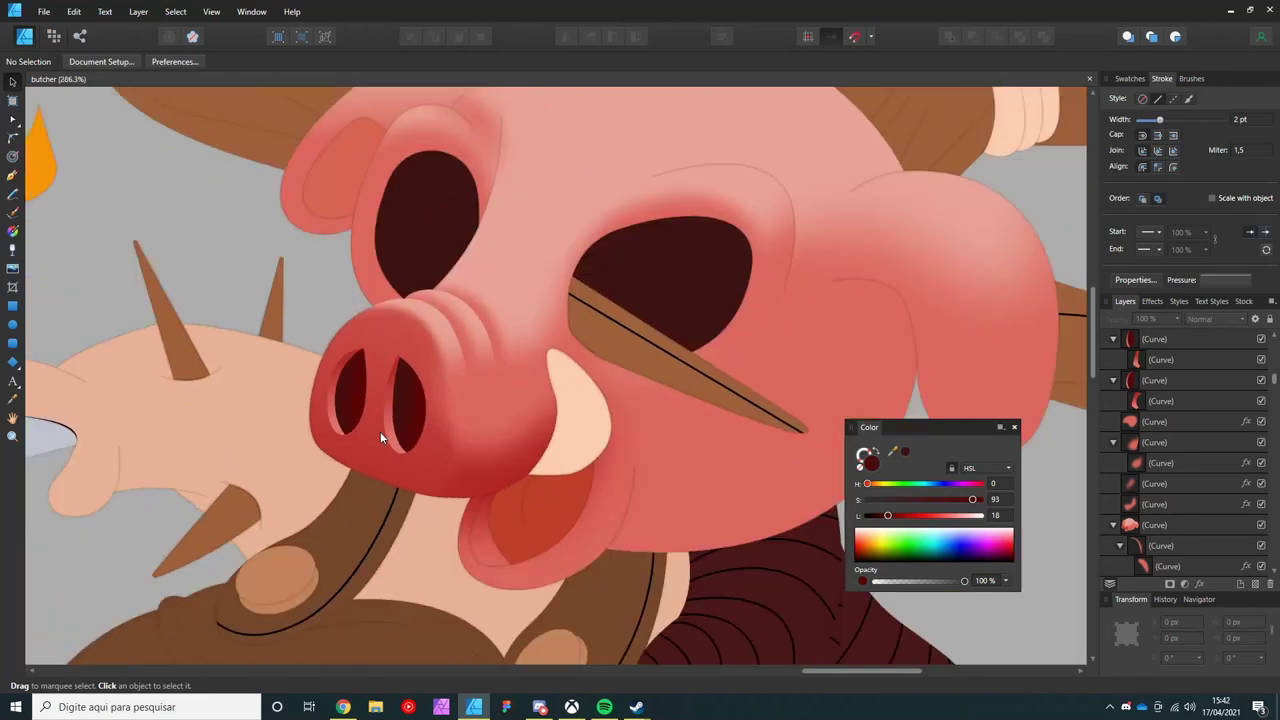
scroll(383, 434, "up", 2)
key("a")
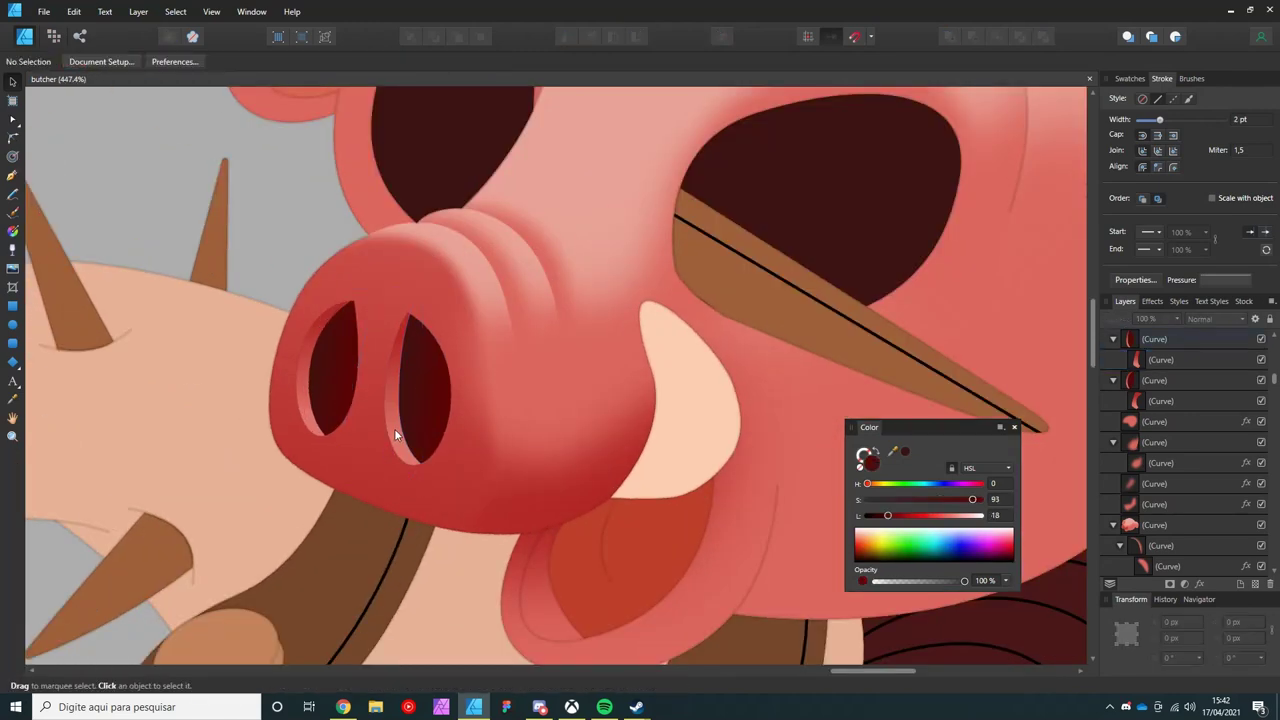
left_click(394, 428)
- Smooth away the pointed bottom tip of the left nostril's lighter rim crescent
key("v")
key("0")
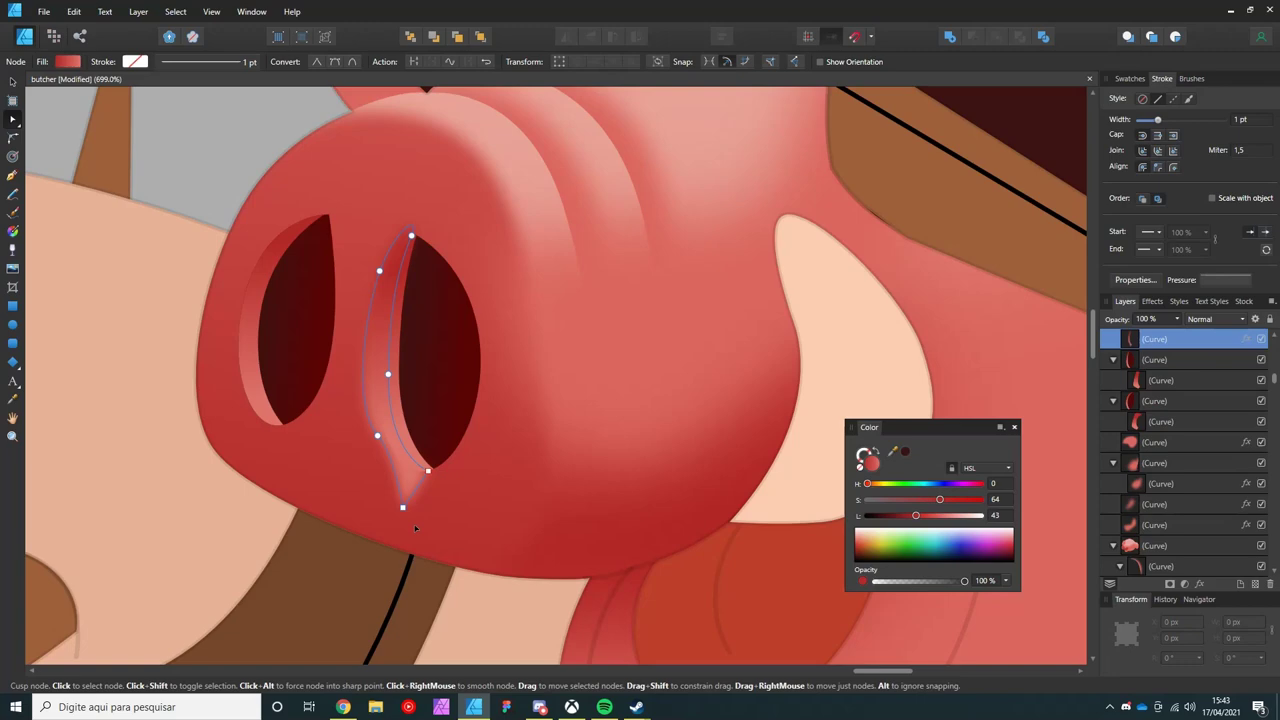
left_click_drag(389, 455, 397, 462)
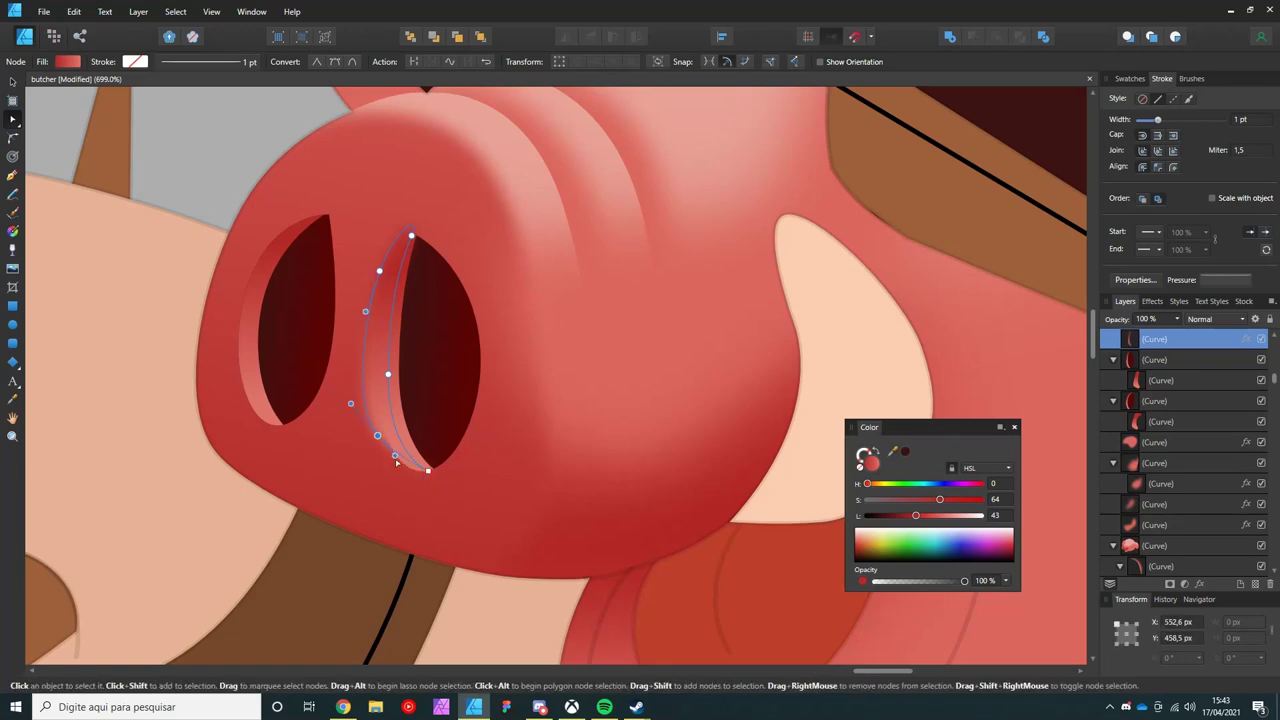
key("v")
scroll(460, 450, "down", 3)
scroll(472, 464, "up", 2)
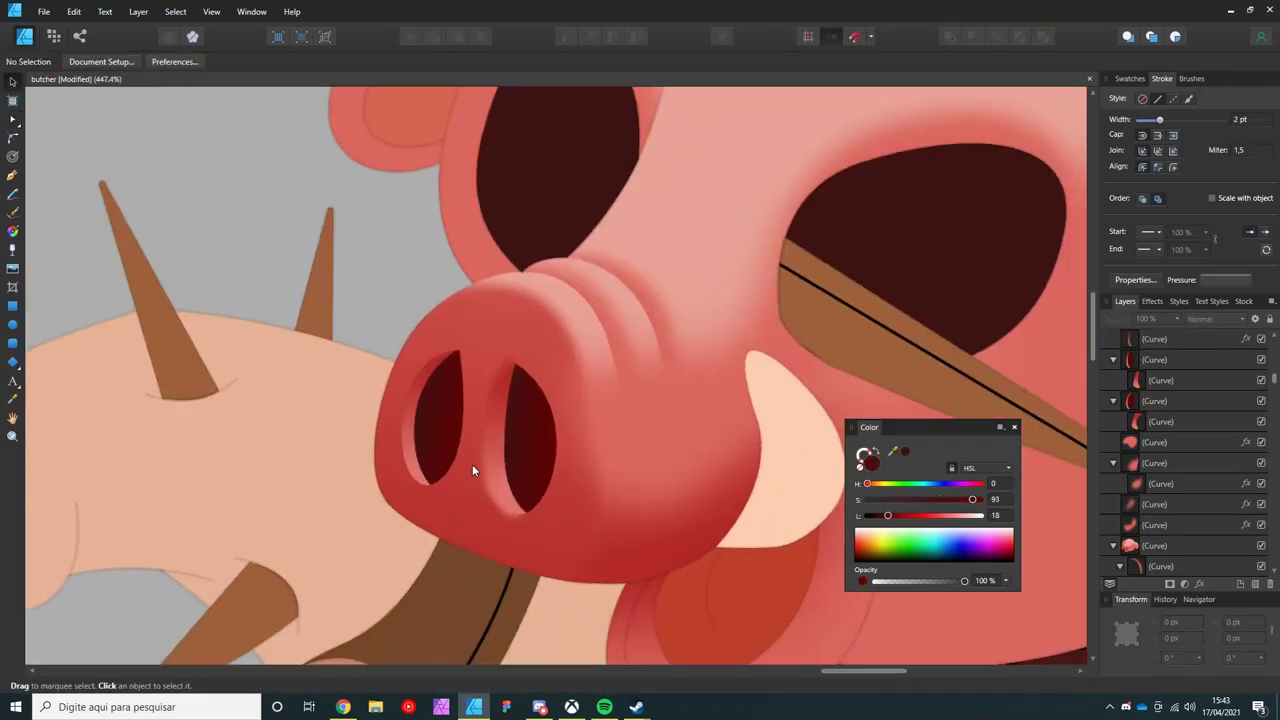
scroll(512, 387, "up", 2)
- Shear the left nostril's inner shading shape so it slants with the snout's curve
key("a")
scroll(530, 372, "down", 2)
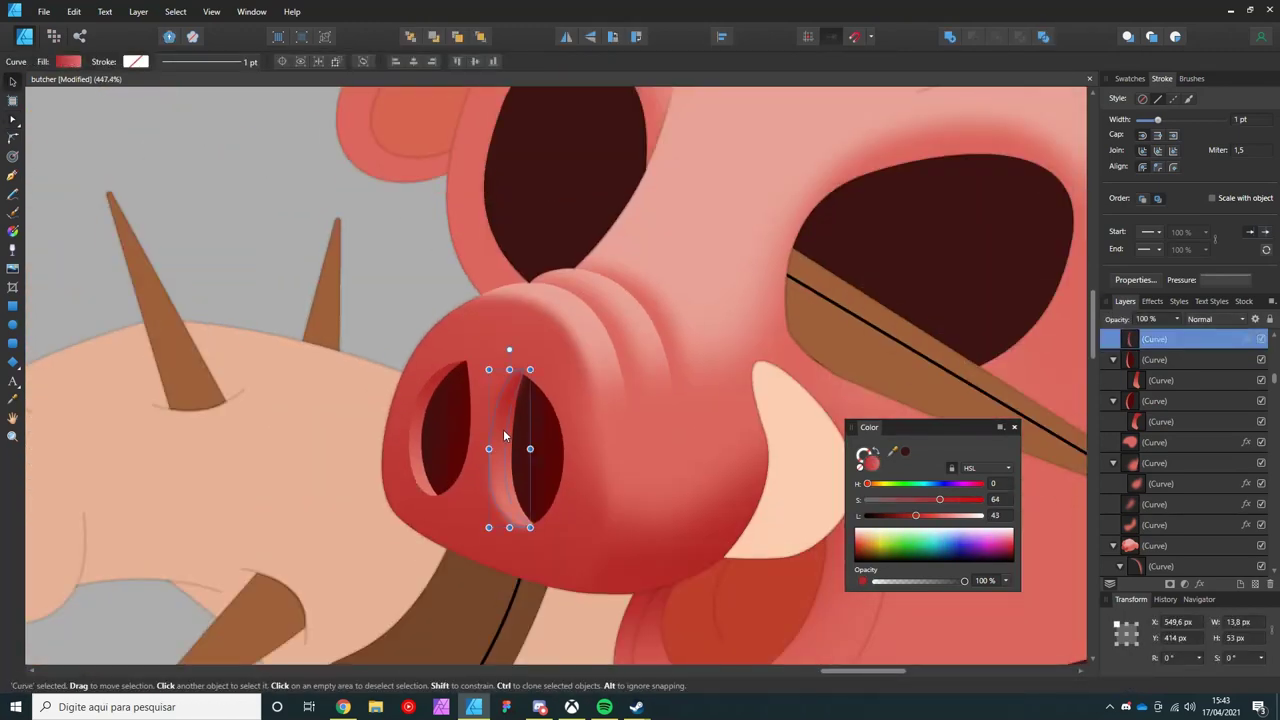
key("v")
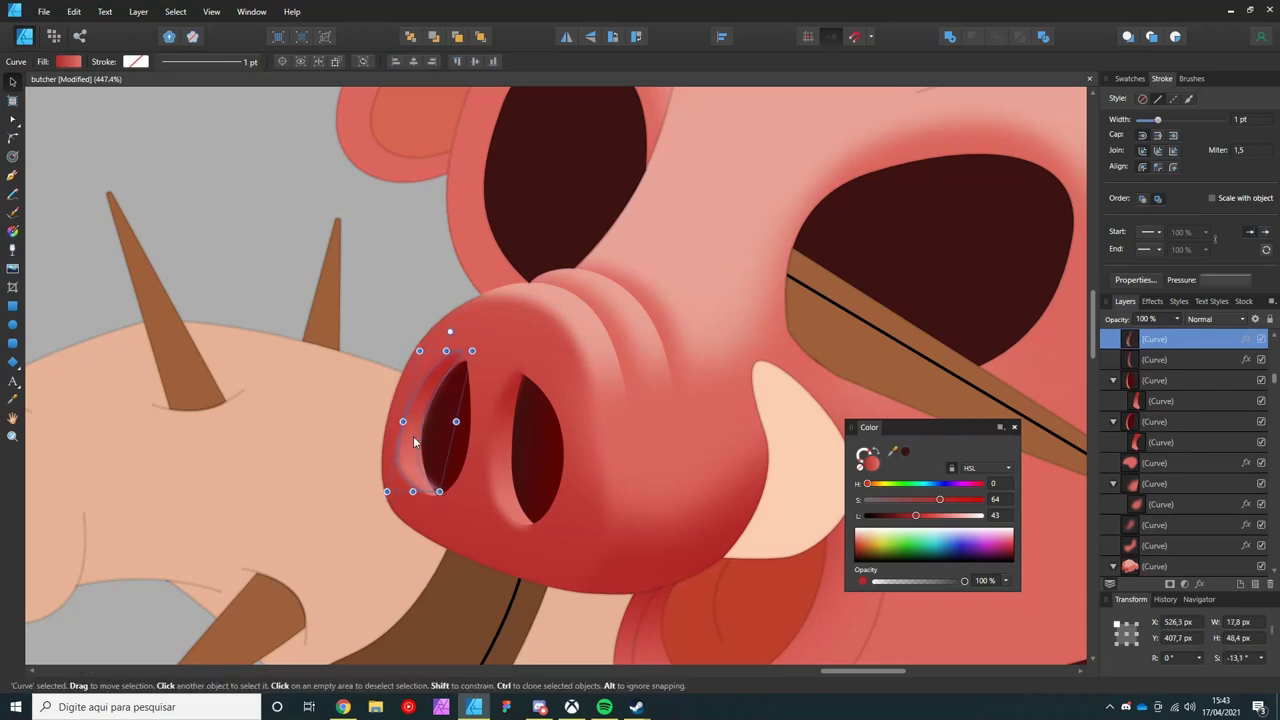
left_click_drag(472, 440, 470, 441)
- Refine the nostril shape's nodes to hug its outer edge, then deselect it
key("a")
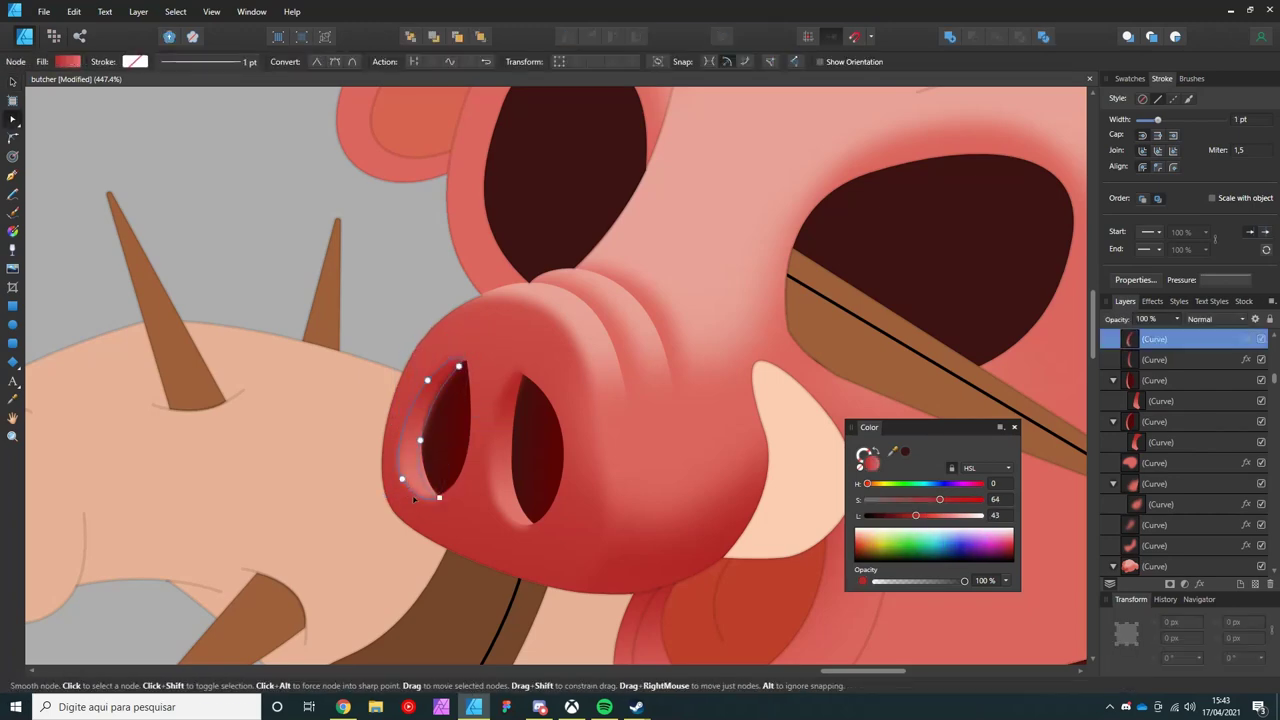
scroll(408, 476, "down", 2)
scroll(415, 427, "up", 4)
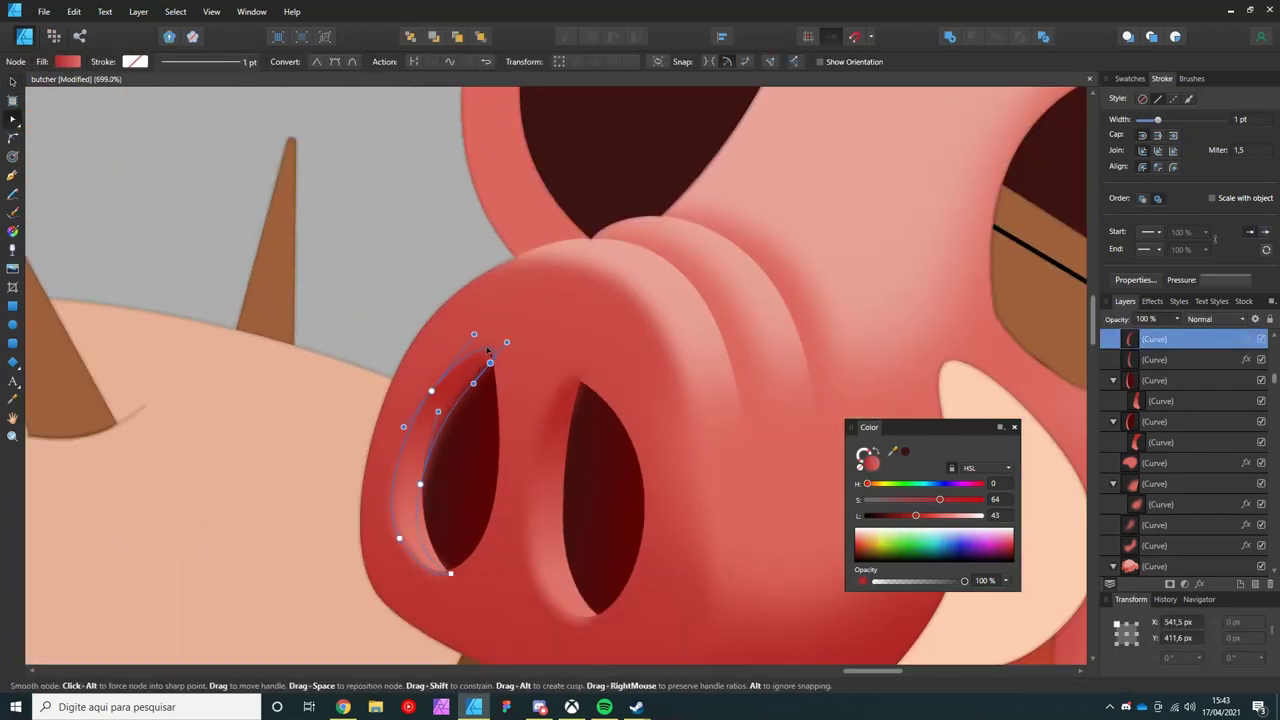
scroll(487, 352, "down", 3)
scroll(466, 393, "up", 3)
key("v")
key("Escape")
scroll(434, 451, "down", 3)
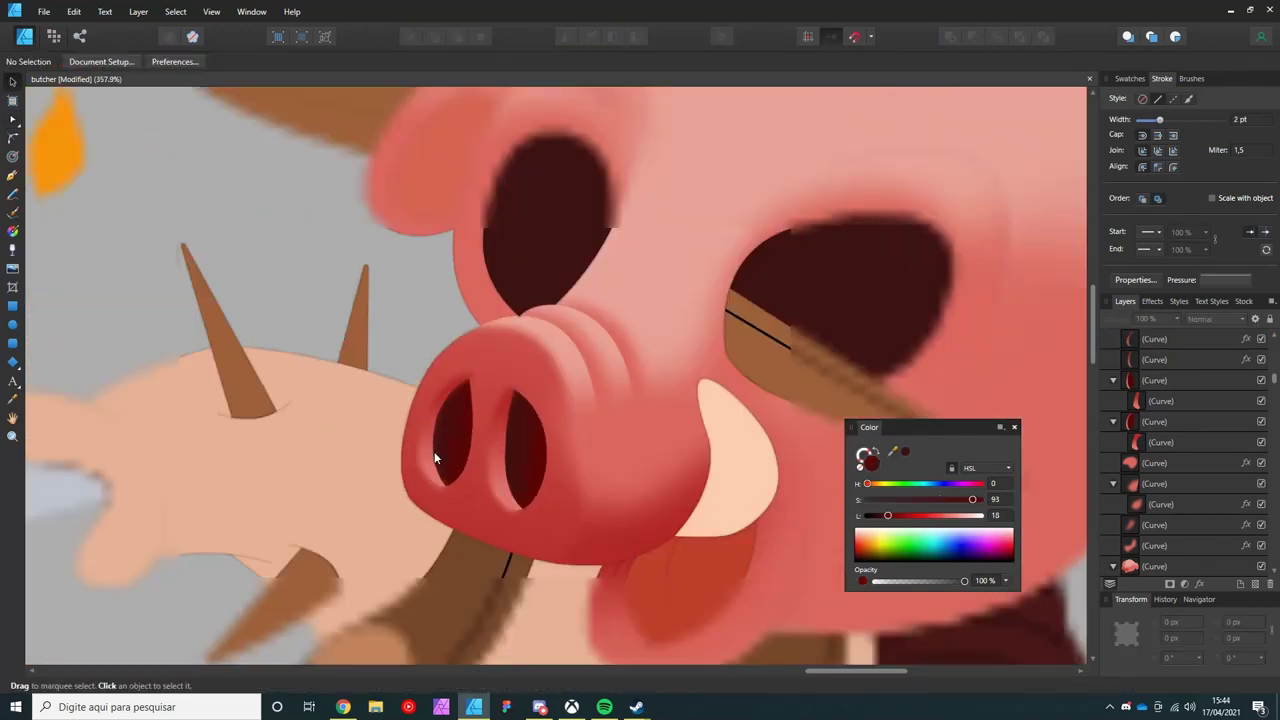
scroll(356, 401, "up", 1)
scroll(405, 428, "up", 1)
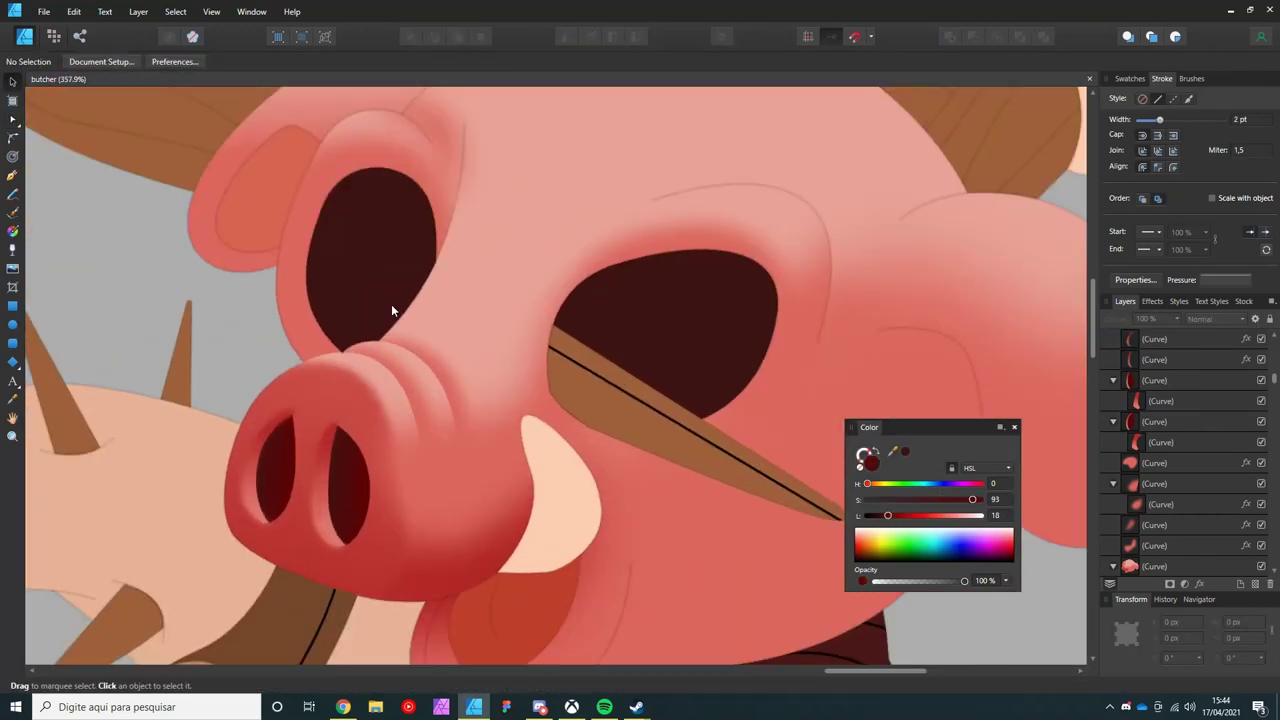
- Pen-draw a closed eyelid shape along the left eye's upper-right rim
scroll(391, 304, "up", 2)
key("p")
left_click(400, 450)
left_click_drag(486, 232, 513, 256)
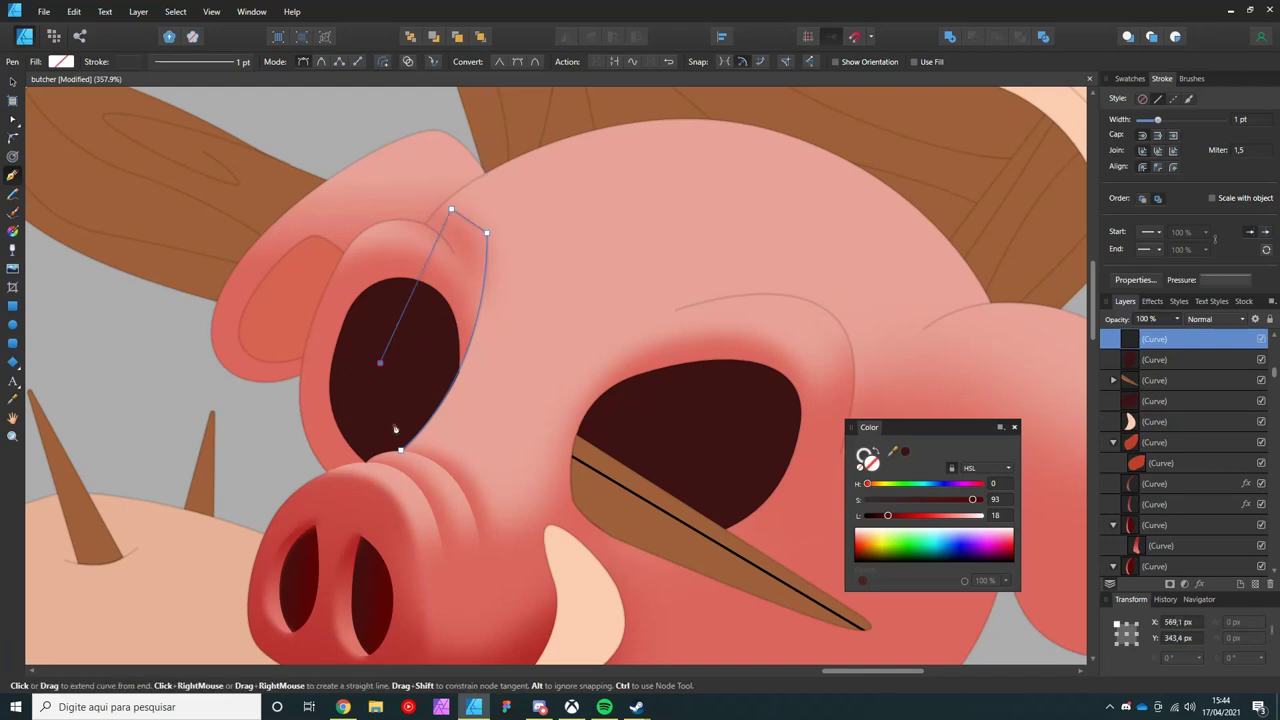
left_click(400, 450)
- Give the eyelid a pink gradient fill and send it behind the eye
key("g")
left_click_drag(447, 282, 463, 313)
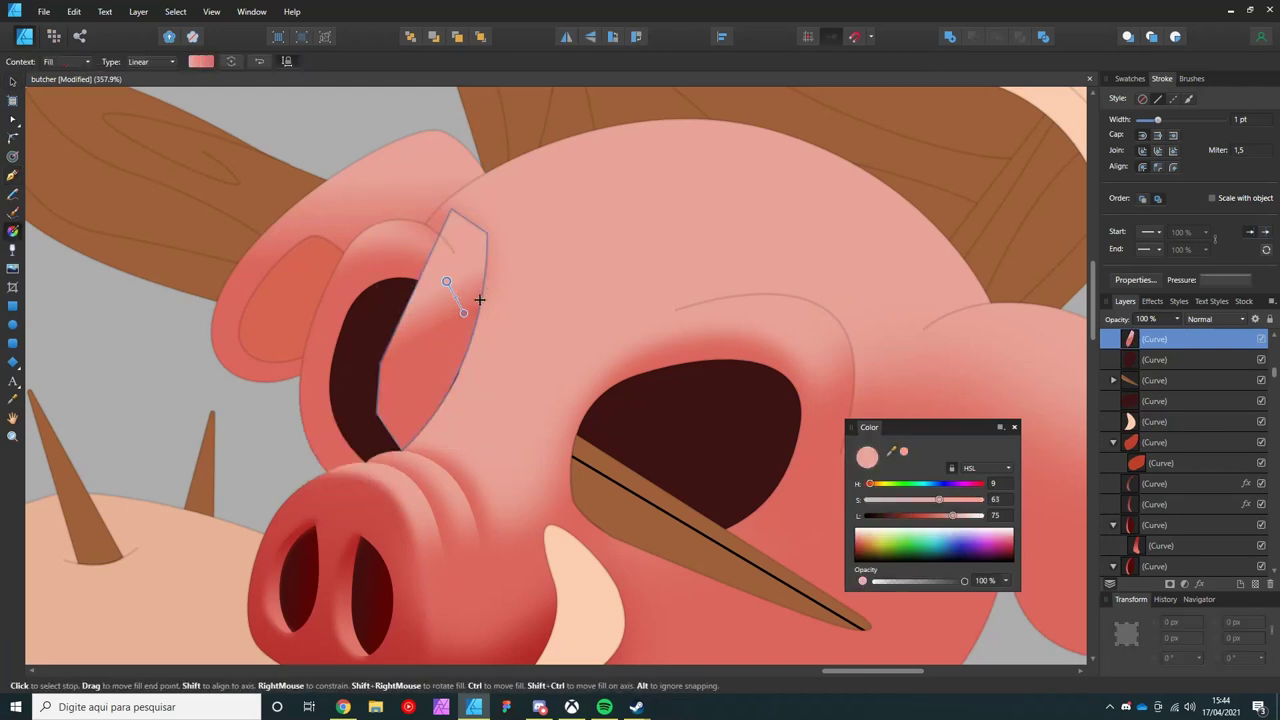
key("v")
key("ctrl+shift+bracketleft")
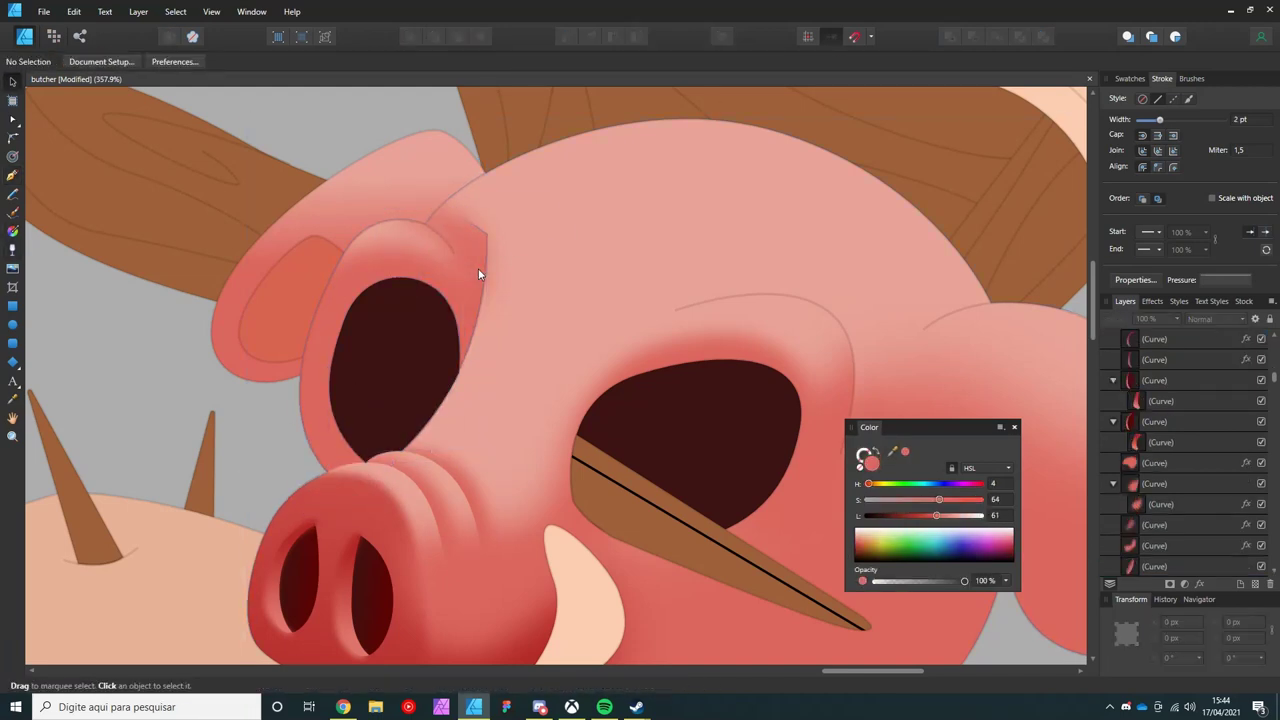
key("ctrl+d")
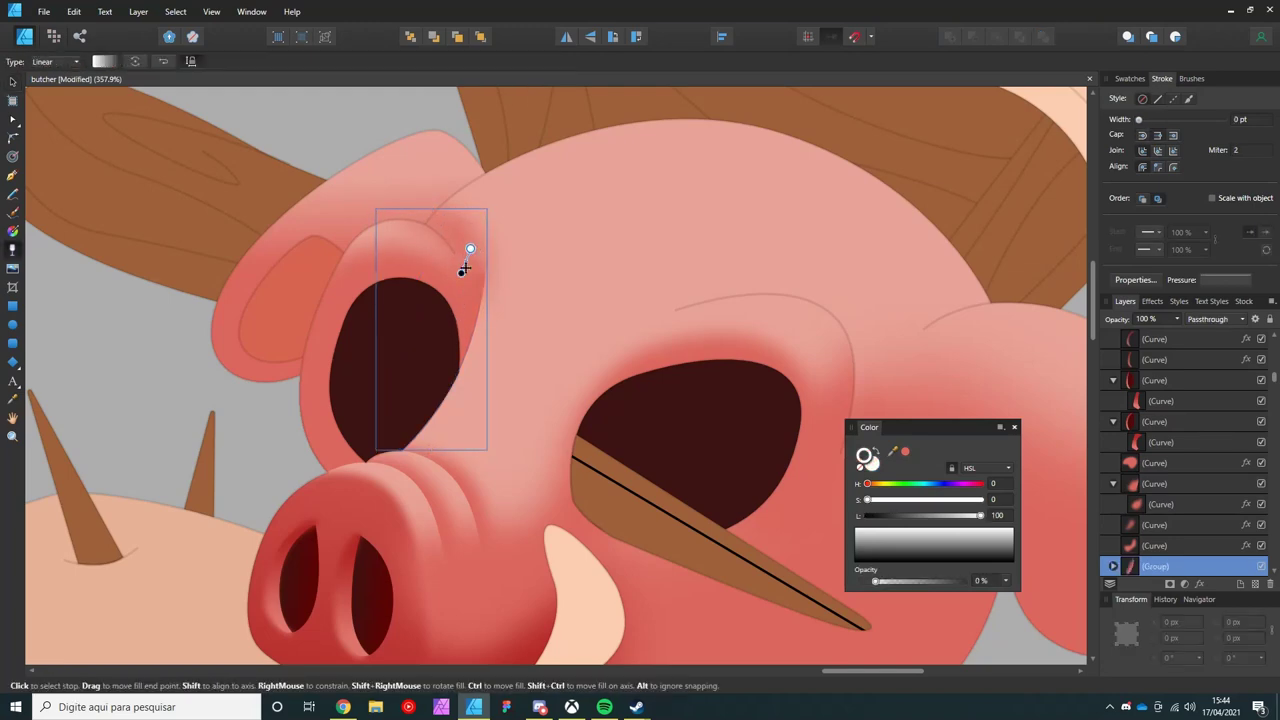
- Select the mouth shape briefly, then clear the selection
scroll(446, 345, "down", 4)
scroll(446, 345, "up", 1)
scroll(470, 474, "up", 2)
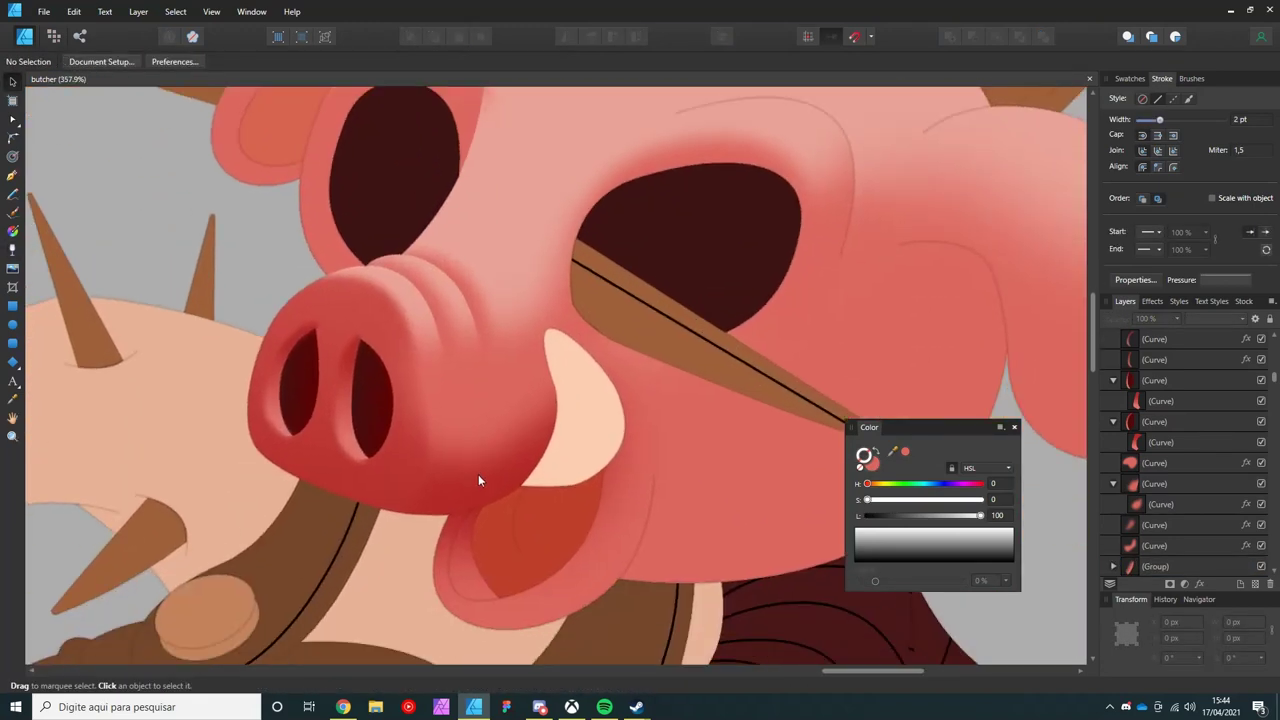
left_click(476, 476)
key("ctrl+d")
- Open the left nostril's points for inspection, then deselect it
scroll(435, 394, "up", 1)
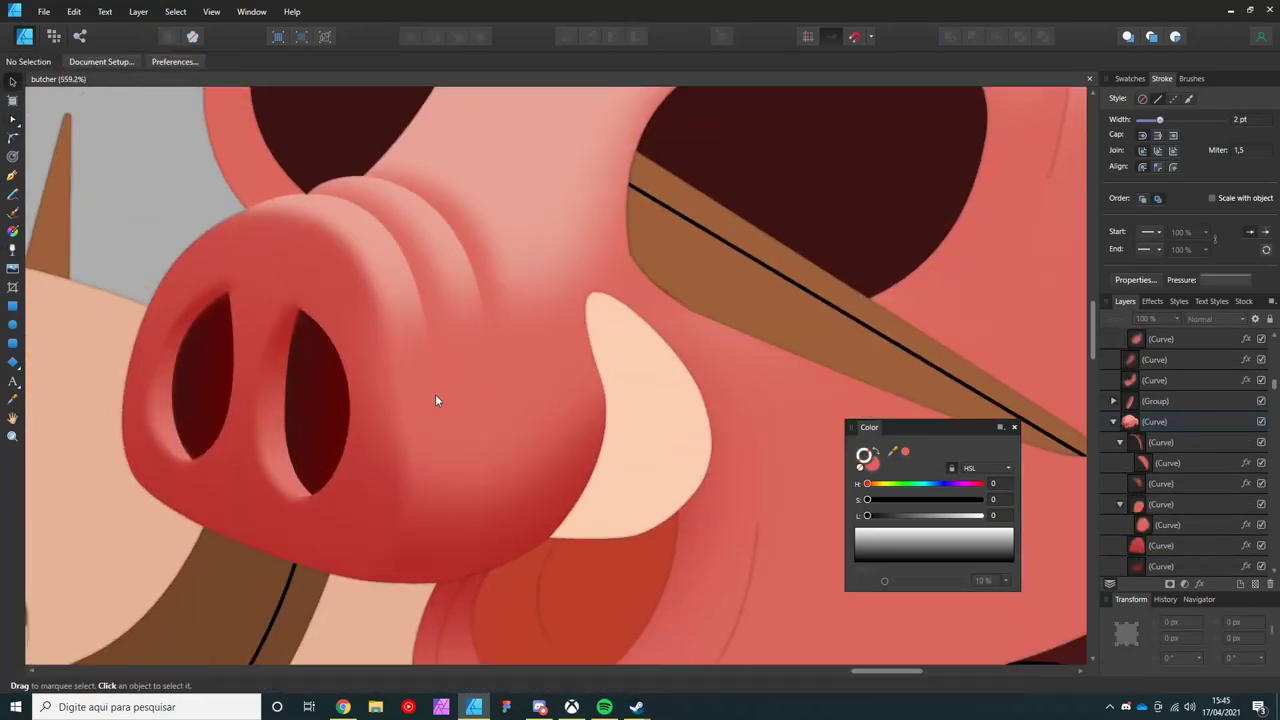
scroll(452, 378, "up", 1)
scroll(428, 374, "up", 1)
double_click(428, 374)
key("ctrl+d")
key("v")
scroll(436, 392, "down", 1)
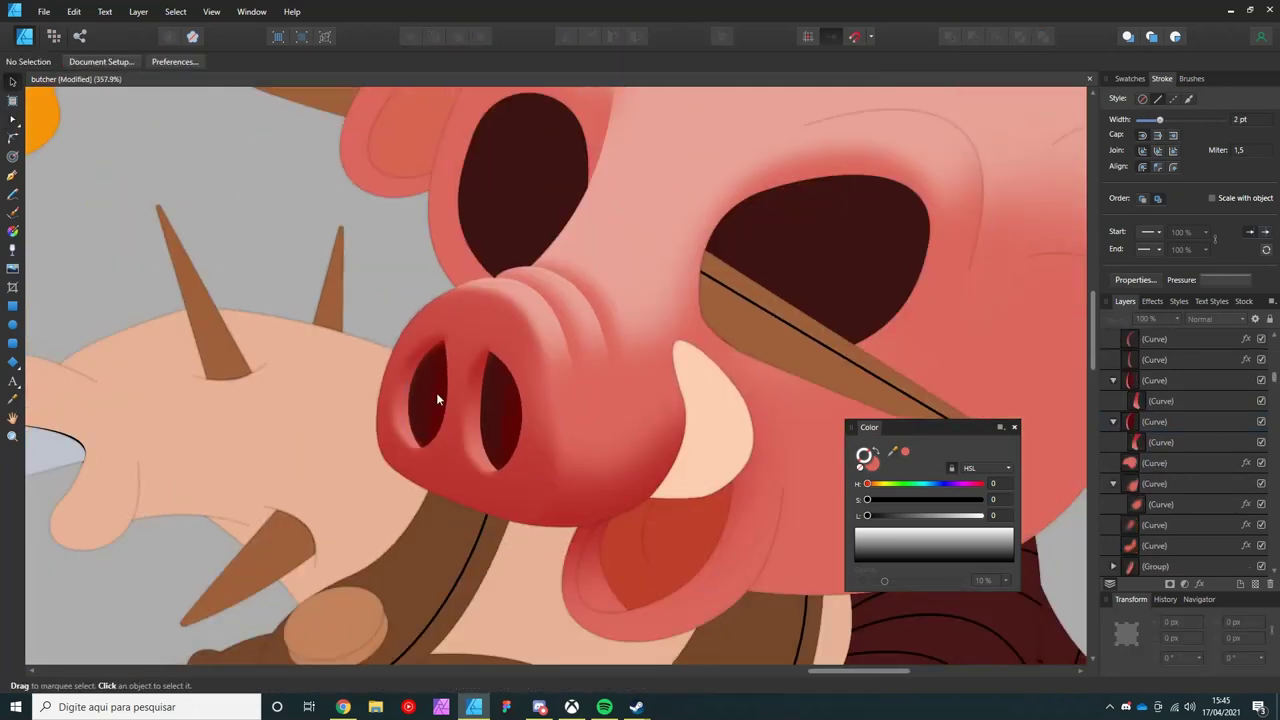
scroll(448, 506, "down", 1)
scroll(464, 344, "down", 1)
scroll(464, 350, "up", 2)
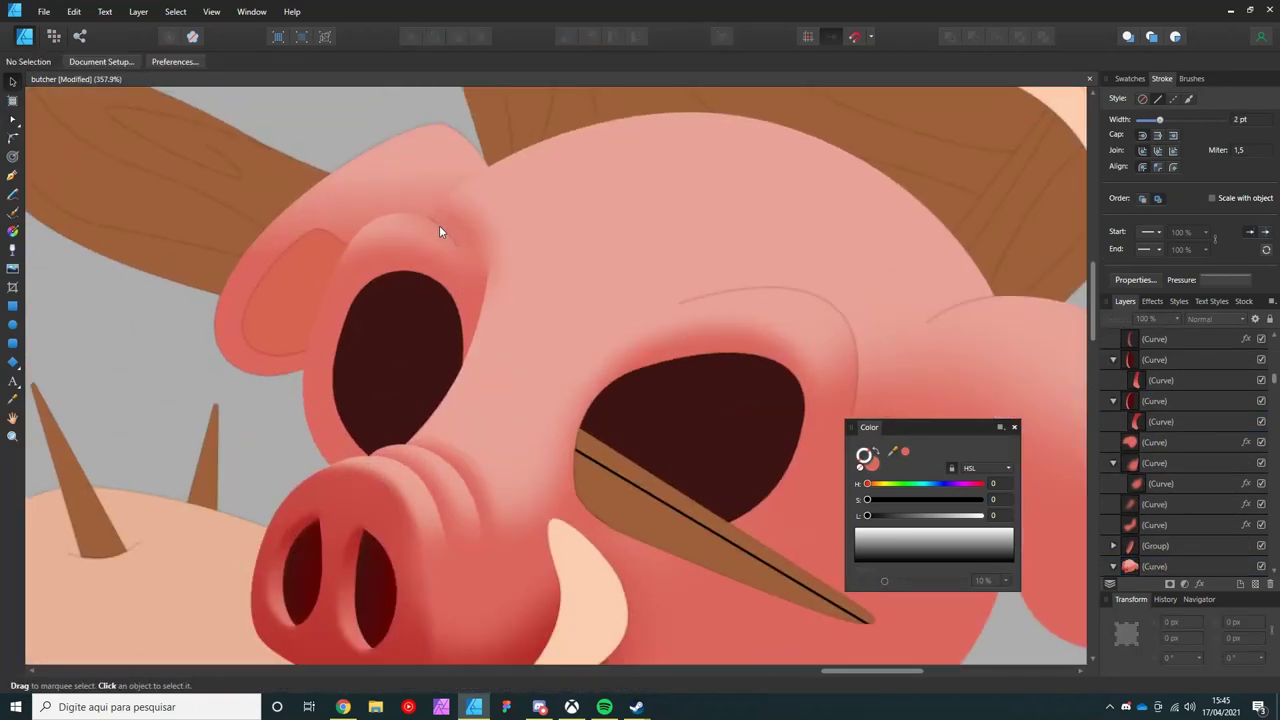
scroll(439, 225, "up", 1)
- Pen-draw a four-point crease outline along the brow above the left eye
key("p")
left_click(475, 263)
left_click(417, 167)
left_click(390, 188)
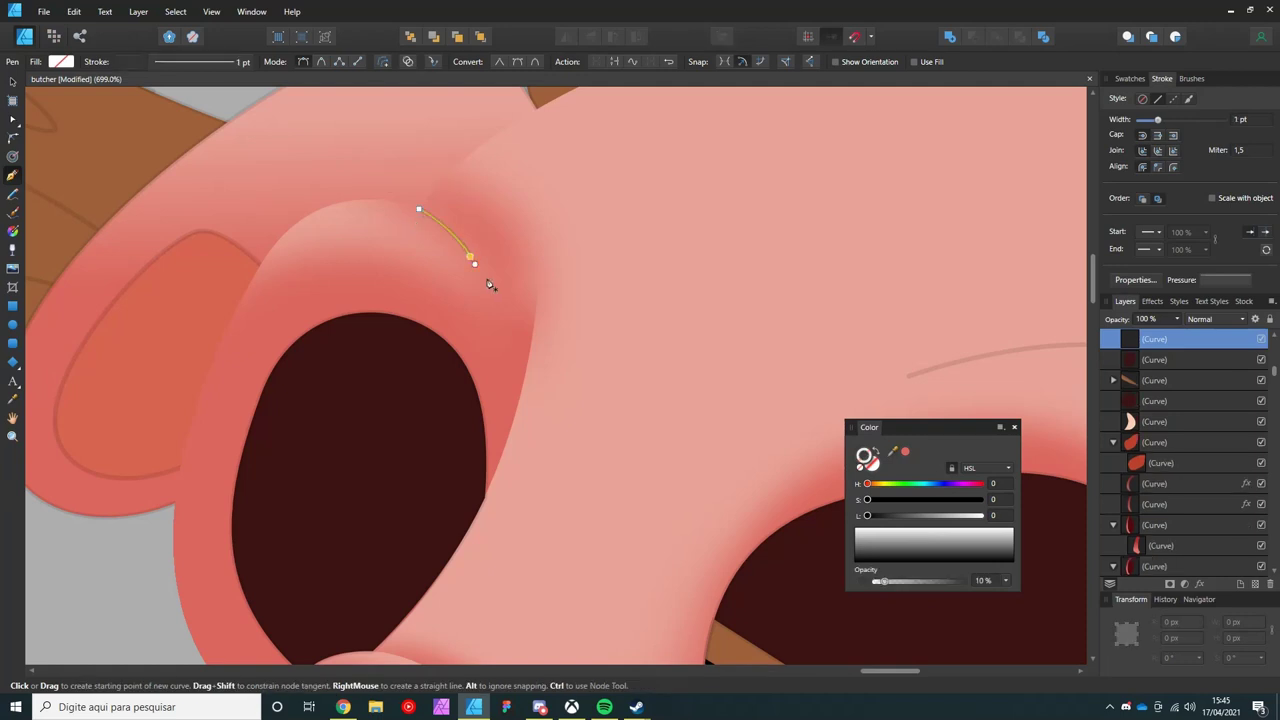
left_click(501, 241)
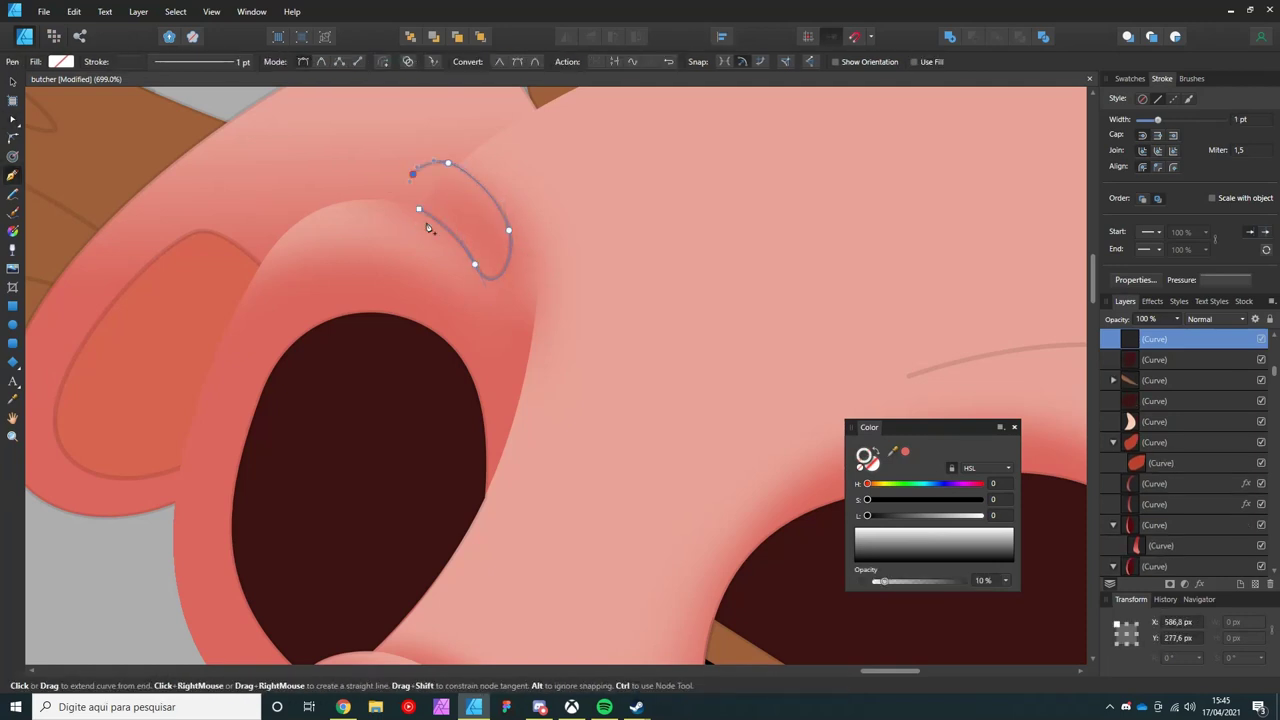
key("v")
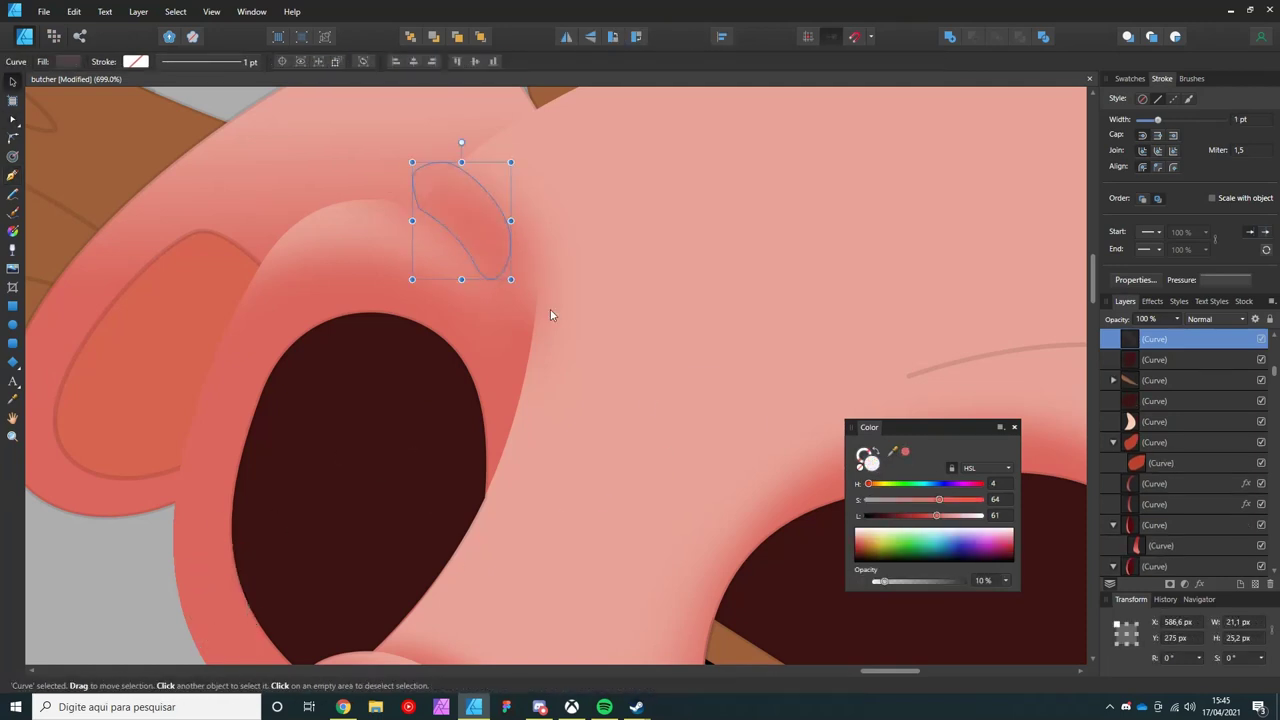
- Fade the brow crease with a transparency gradient
left_click(471, 210)
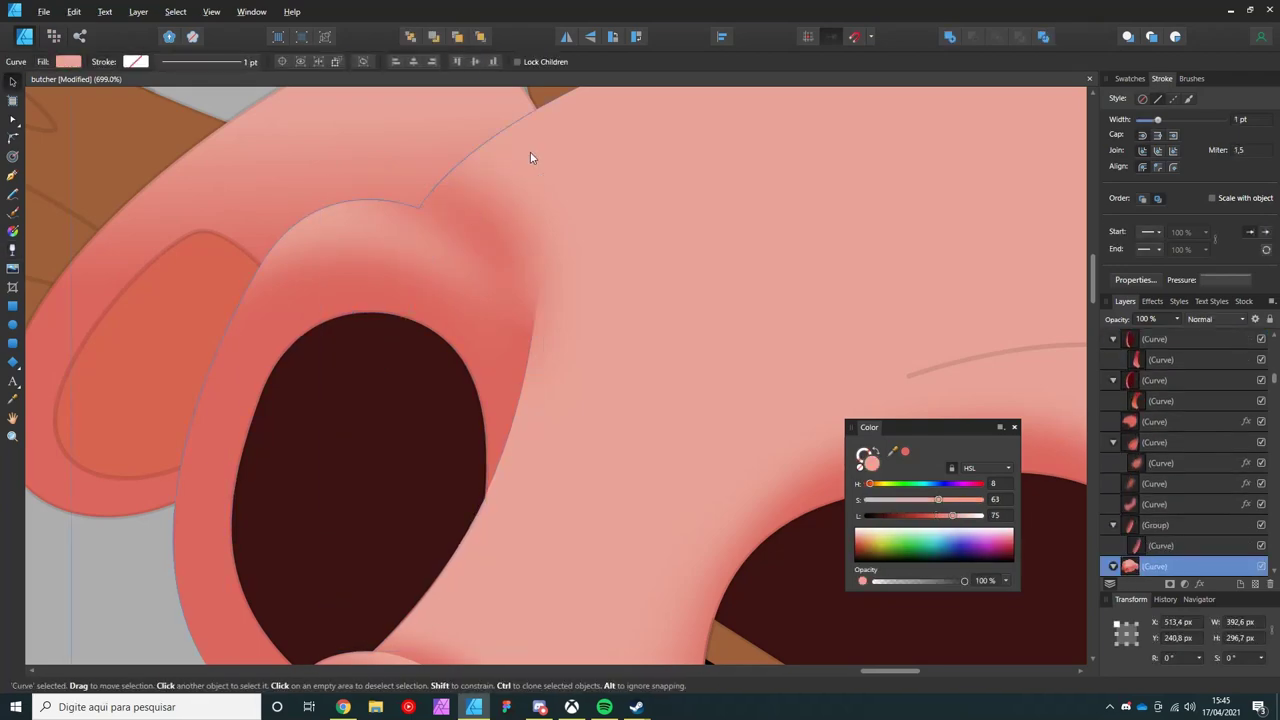
scroll(531, 157, "down", 3)
key("y")
left_click_drag(497, 203, 522, 186)
scroll(487, 184, "down", 4)
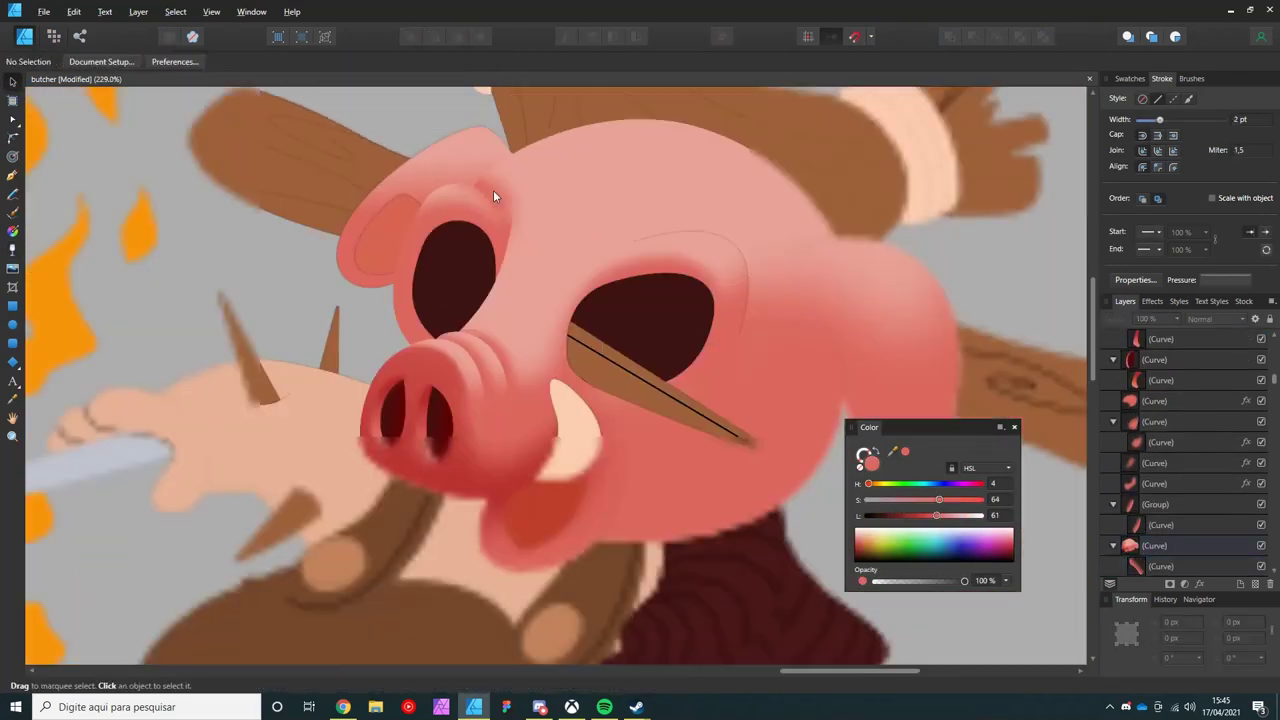
scroll(493, 190, "up", 5)
- Close the crease by pulling its end point up, then fill it with the snout's darker red
key("v")
double_click(471, 168)
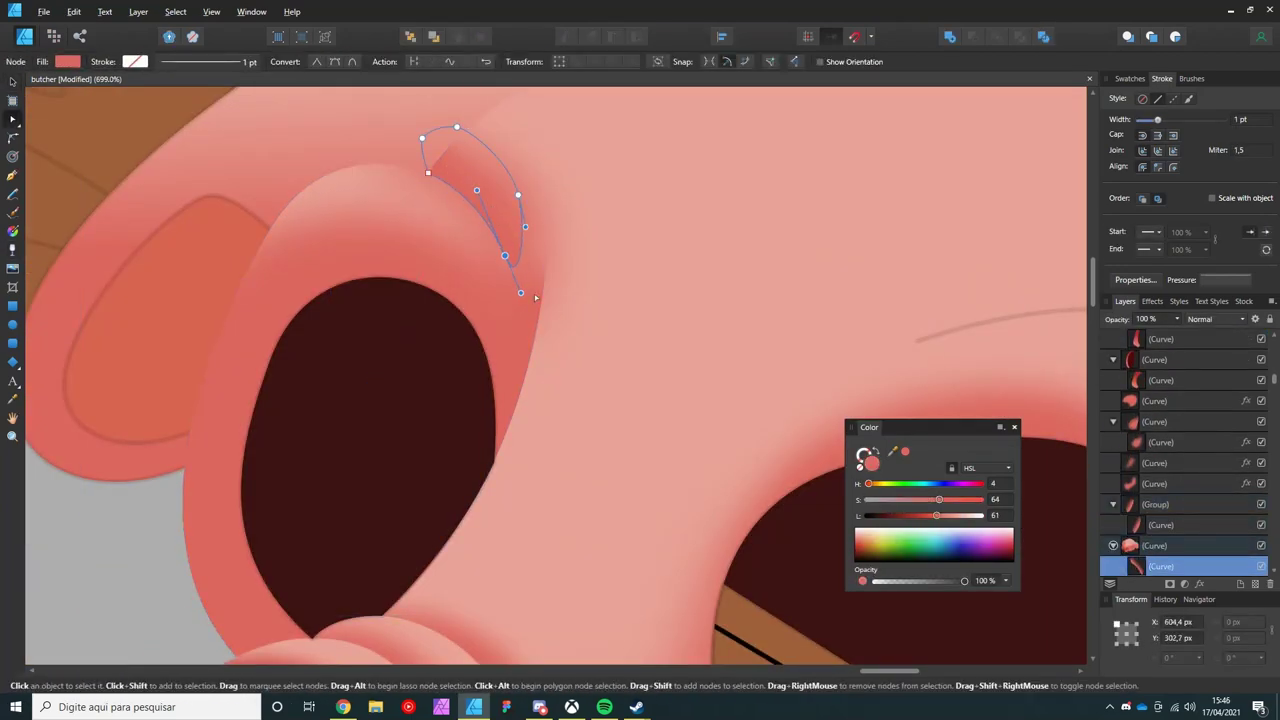
left_click_drag(522, 292, 505, 253)
key("v")
scroll(500, 245, "down", 3)
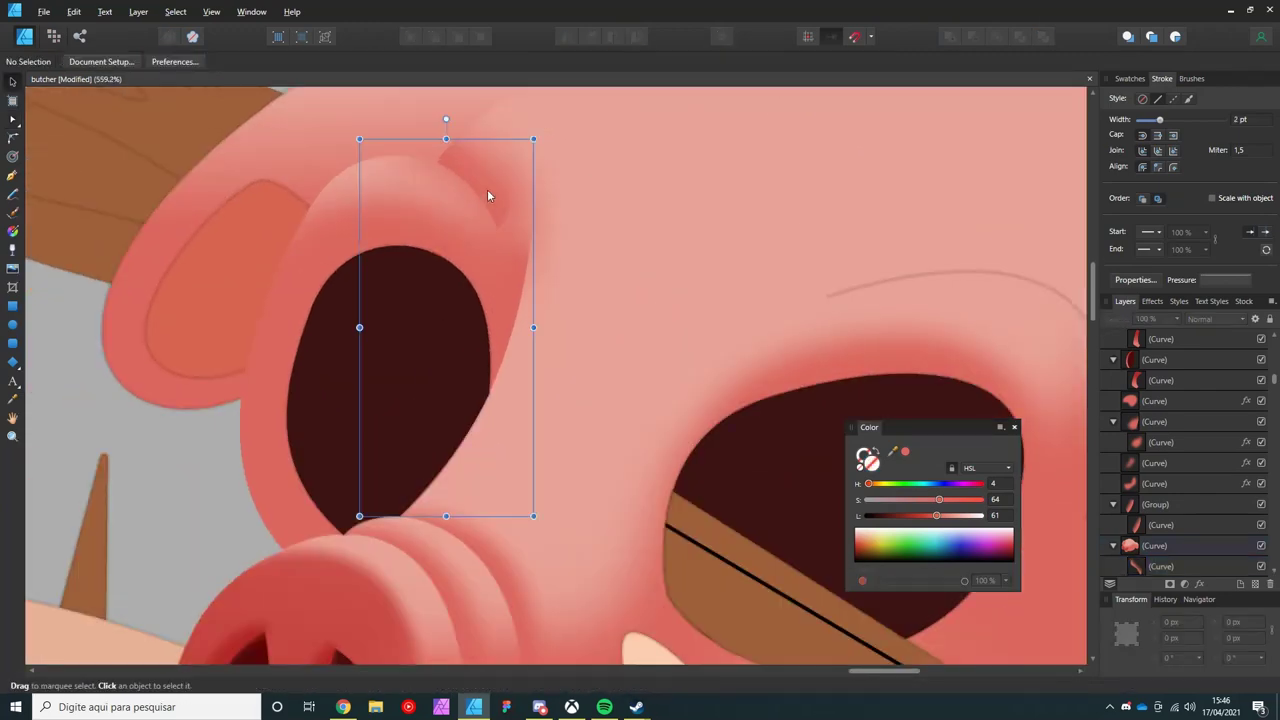
scroll(487, 189, "down", 3)
key("i")
left_click(452, 460)
scroll(423, 181, "up", 4)
- Reapply a transparency gradient fade to the red crease and deselect it
key("y")
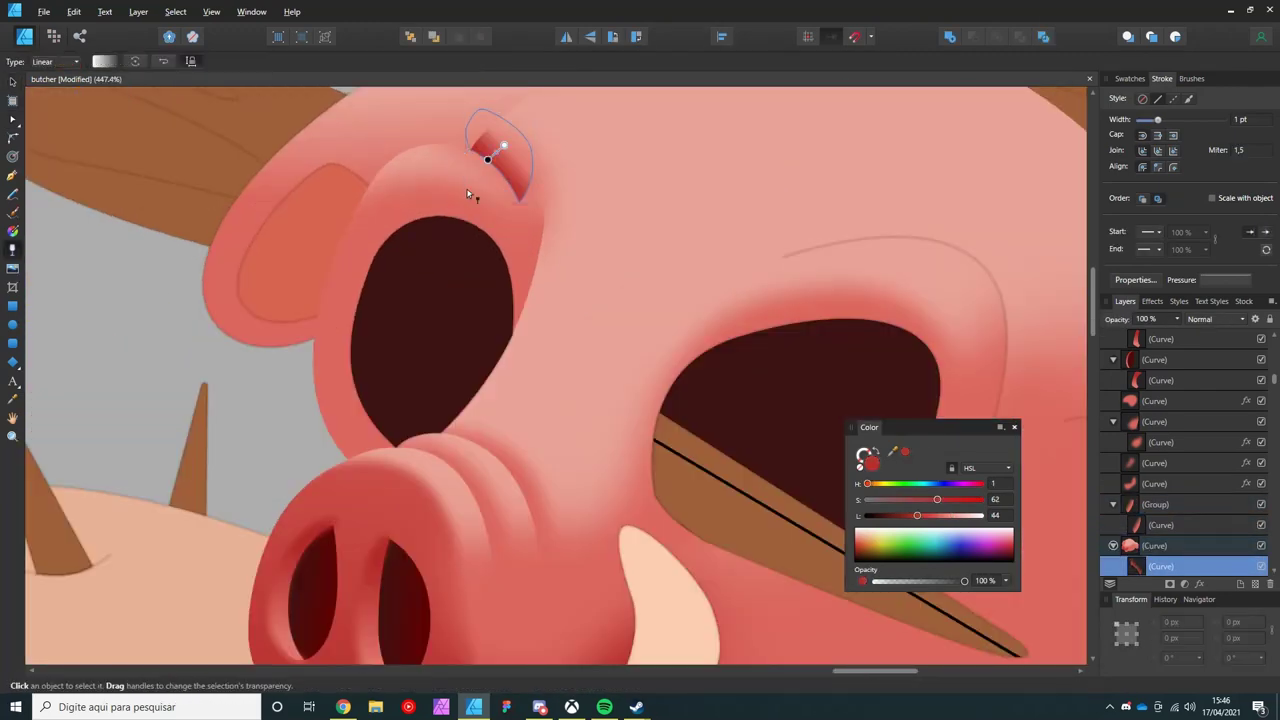
scroll(505, 174, "down", 3)
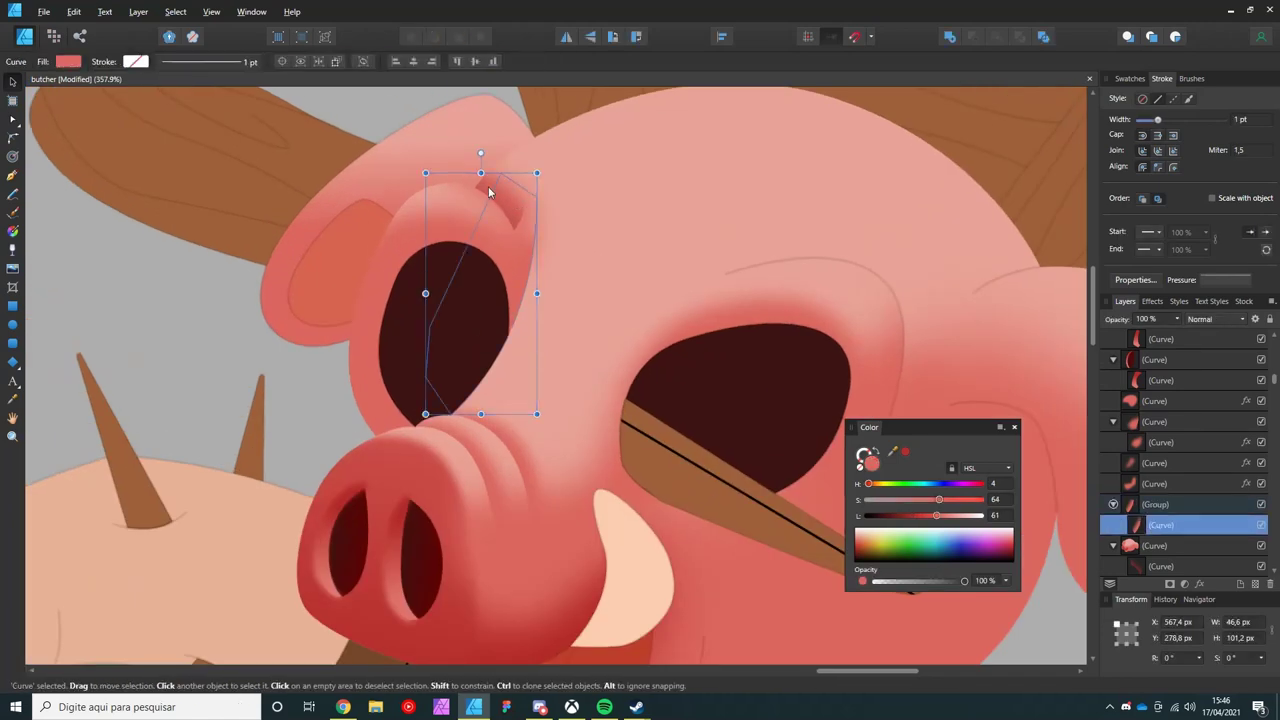
scroll(505, 174, "up", 3)
key("ctrl+g")
left_click_drag(507, 198, 526, 214)
scroll(540, 275, "down", 5)
key("ctrl+d")
key("p")
scroll(371, 289, "up", 2)
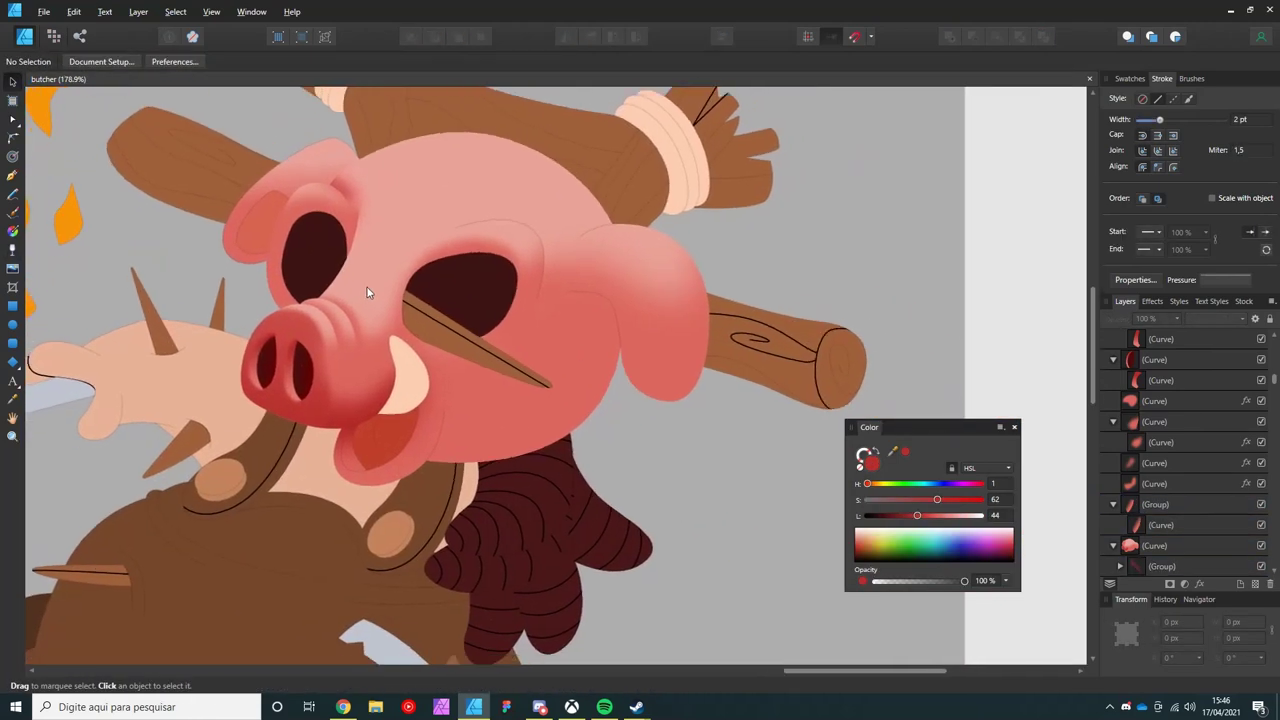
scroll(400, 278, "up", 2)
- Draw a white Overlay highlight curve along the snout top with a 0.9 px Gaussian Blur
left_click_drag(415, 263, 433, 290)
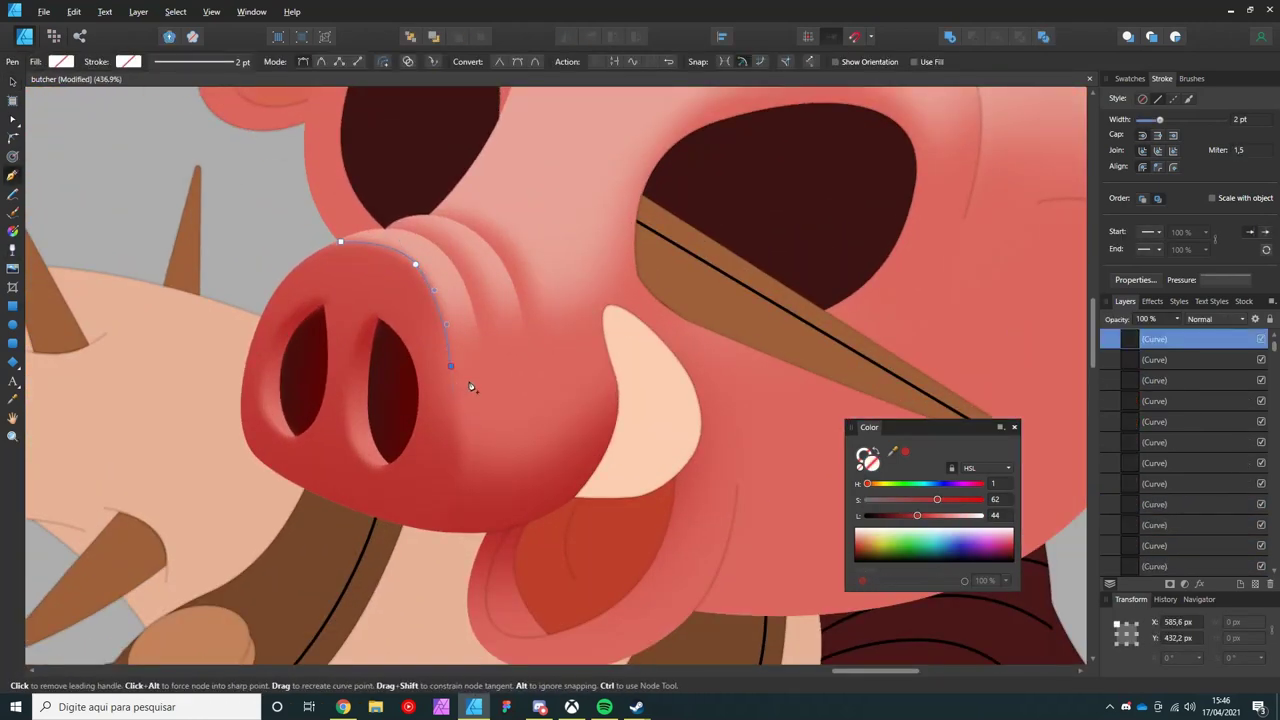
left_click_drag(938, 519, 983, 515)
key("v")
left_click(1215, 318)
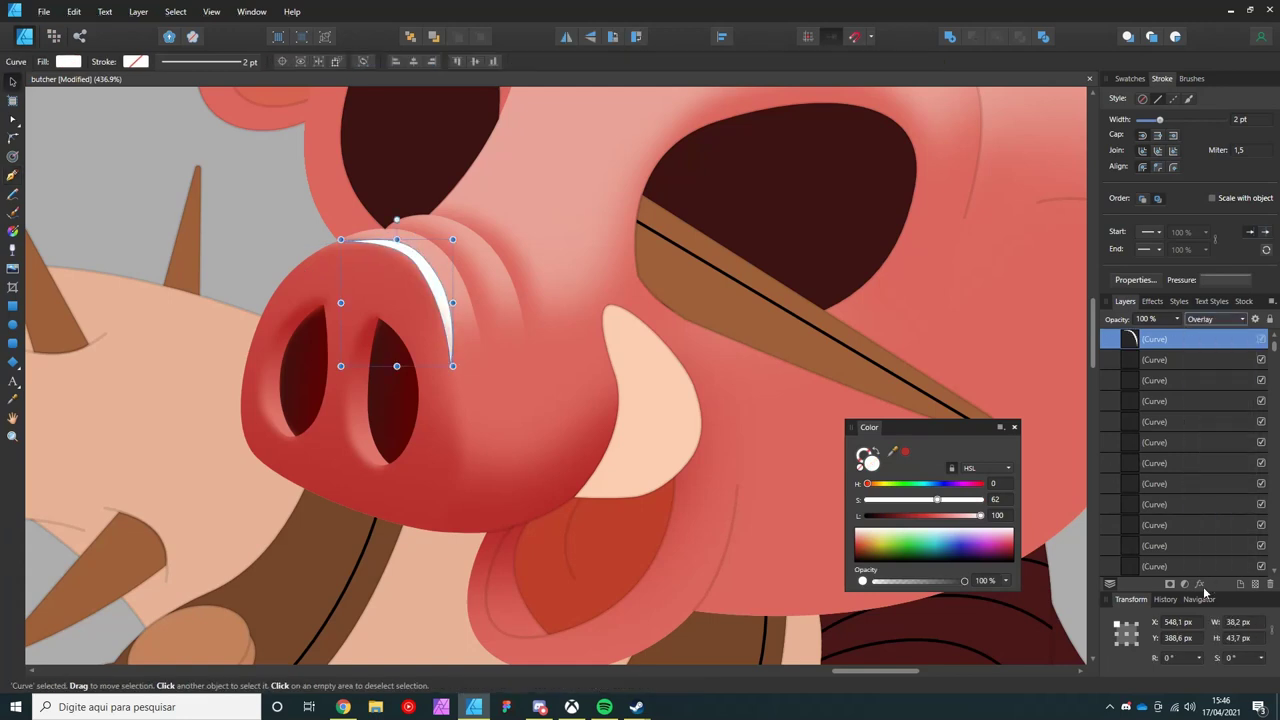
left_click(1221, 583)
left_click_drag(848, 268, 880, 272)
key("Return")
- Adjust the snout highlight's nodes and blur settings, then deselect it
key("a")
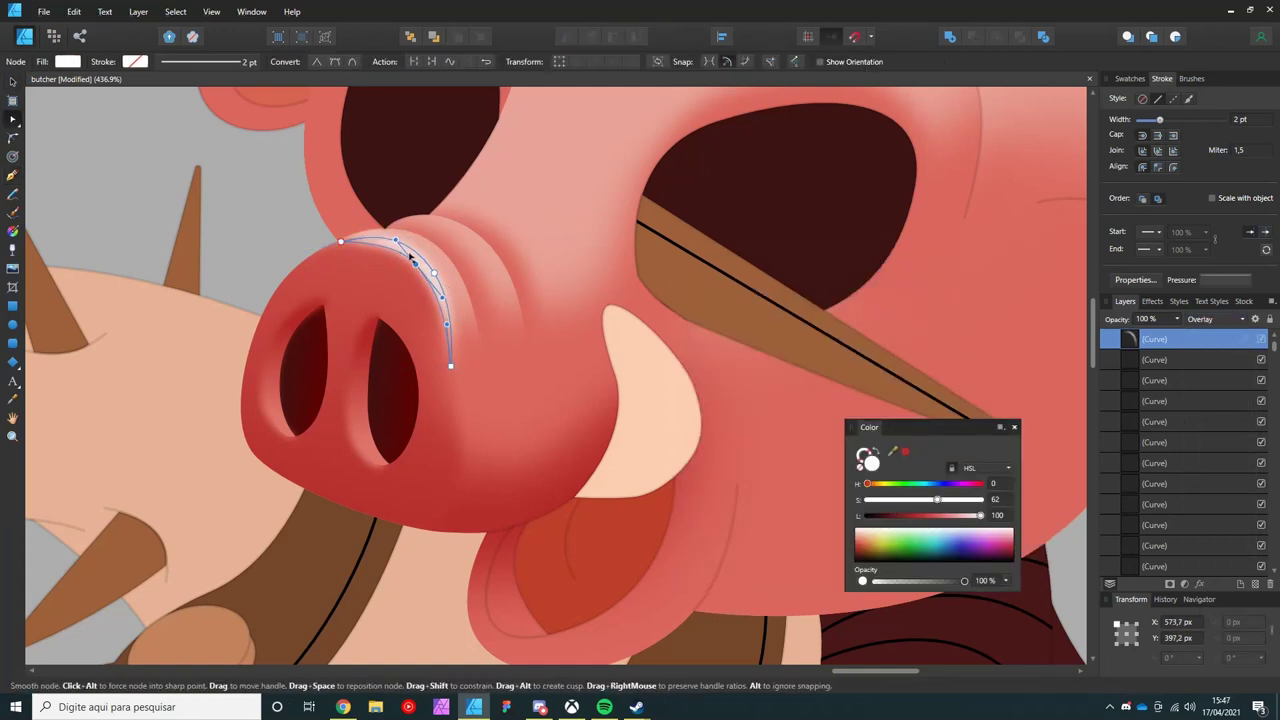
key("v")
scroll(402, 250, "down", 1)
scroll(440, 237, "up", 2)
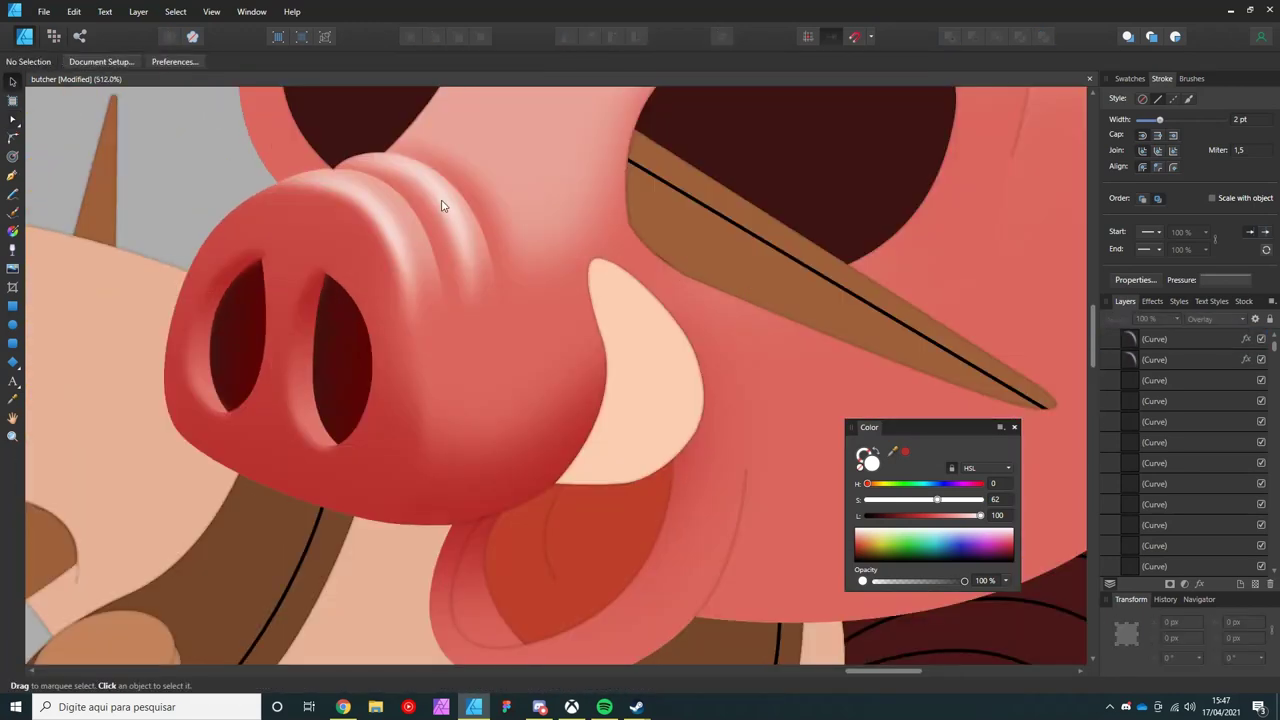
left_click(1221, 583)
key("Return")
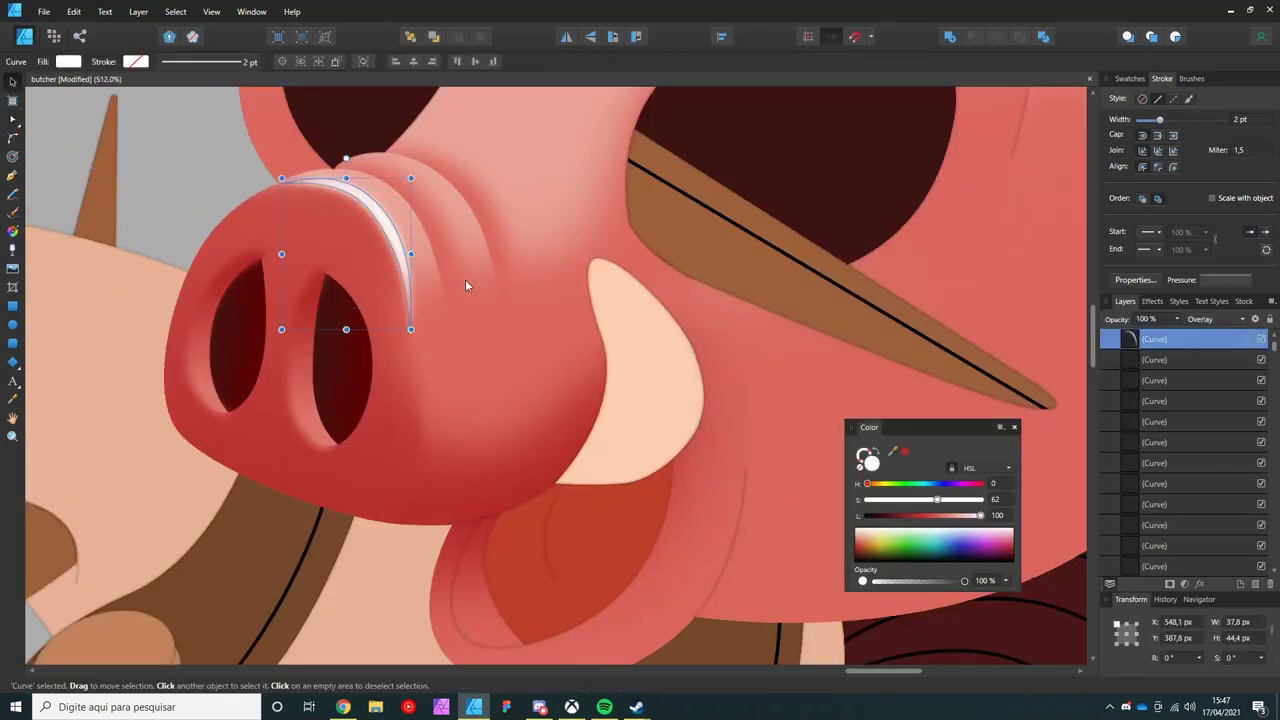
key("y")
key("ctrl+d")
- Draw a second highlight curve across the snout and soften it with Gaussian Blur
key("p")
scroll(325, 194, "up", 1)
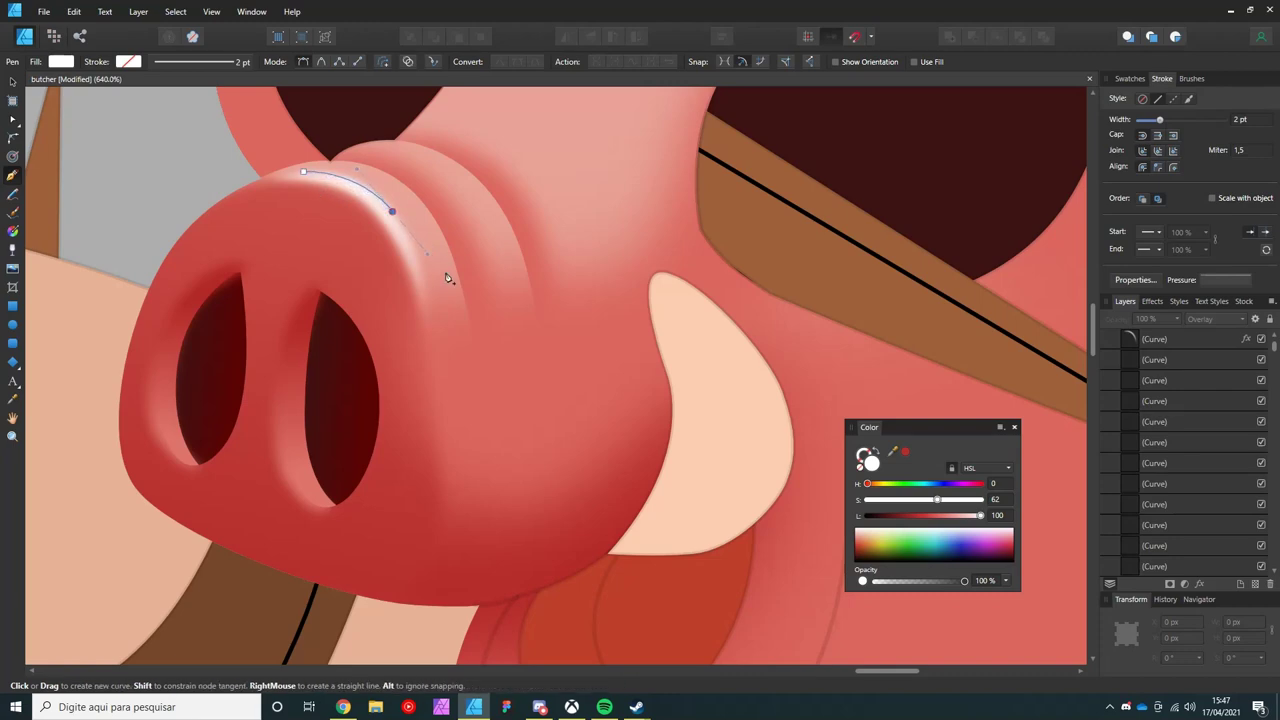
left_click_drag(449, 291, 436, 325)
key("Escape")
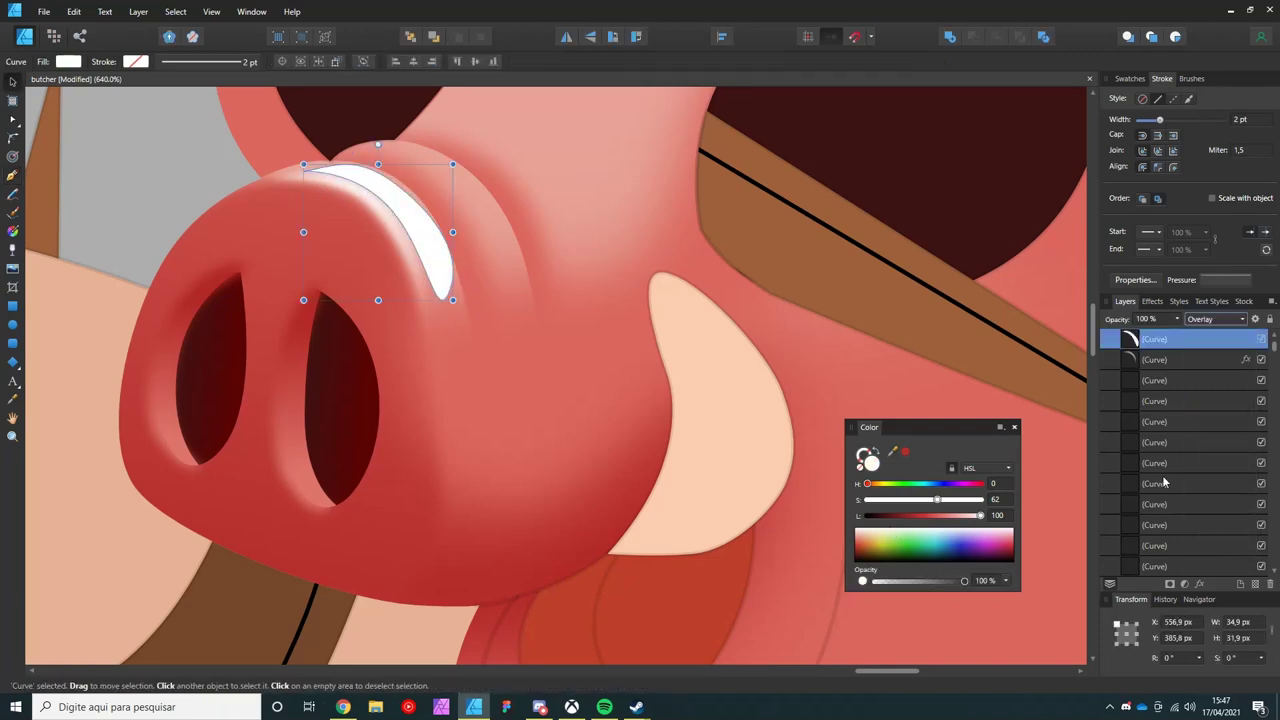
left_click(1185, 583)
left_click_drag(848, 274, 888, 274)
key("Return")
- Fade the second highlight's transparency and begin refining its nodes
key("y")
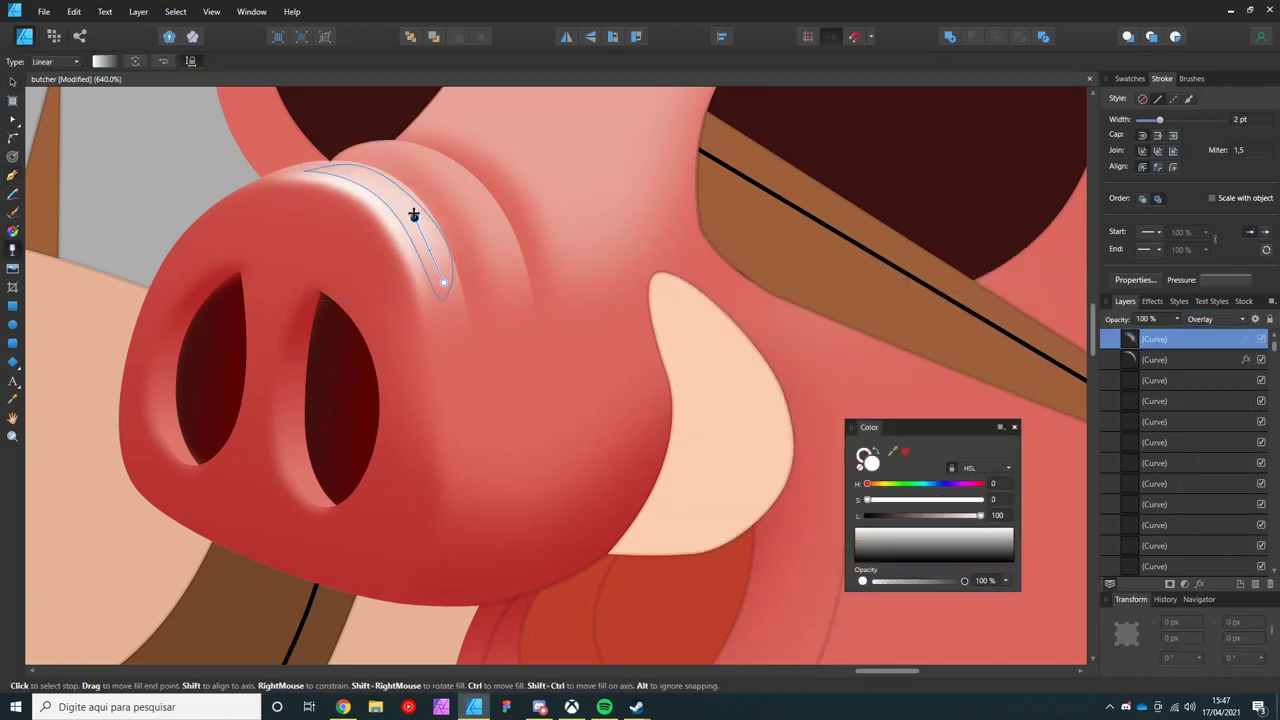
key("v")
scroll(413, 215, "down", 3)
scroll(428, 282, "up", 2)
key("a")
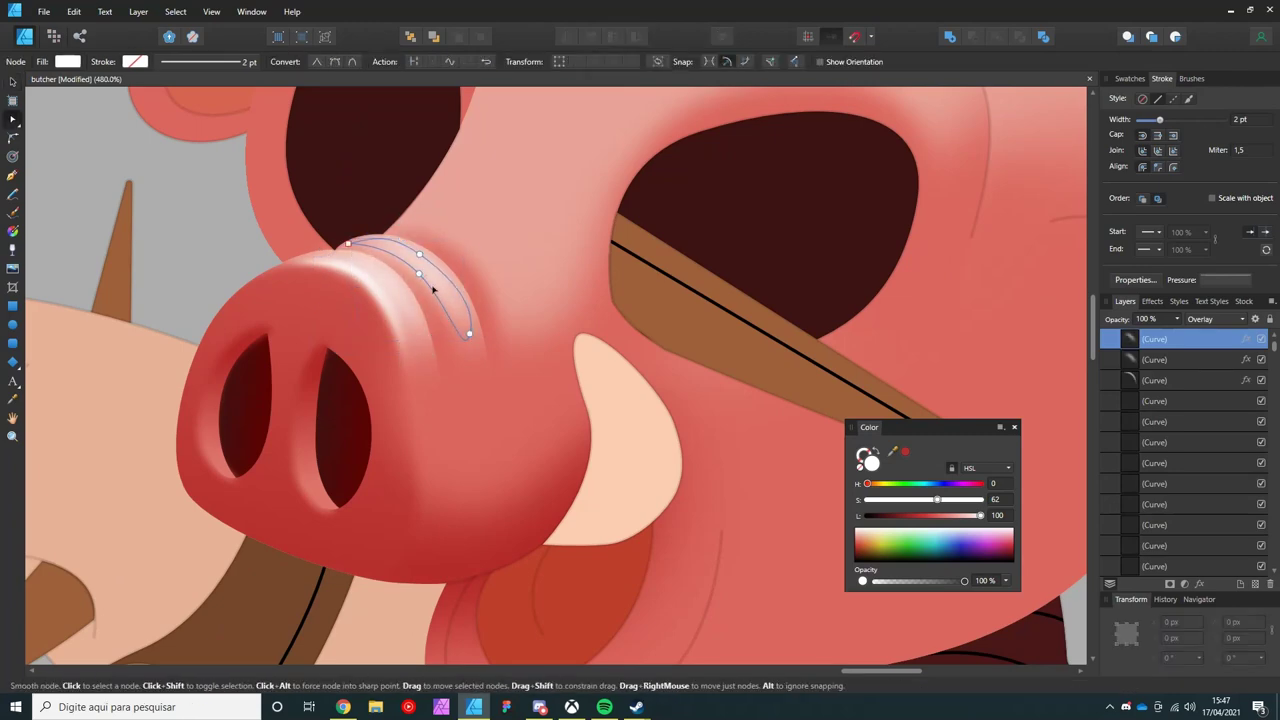
- Raise the under-snout shadow's Gaussian Blur to about 17 px
scroll(492, 374, "down", 3)
key("v")
left_click(470, 400)
left_click(1185, 583)
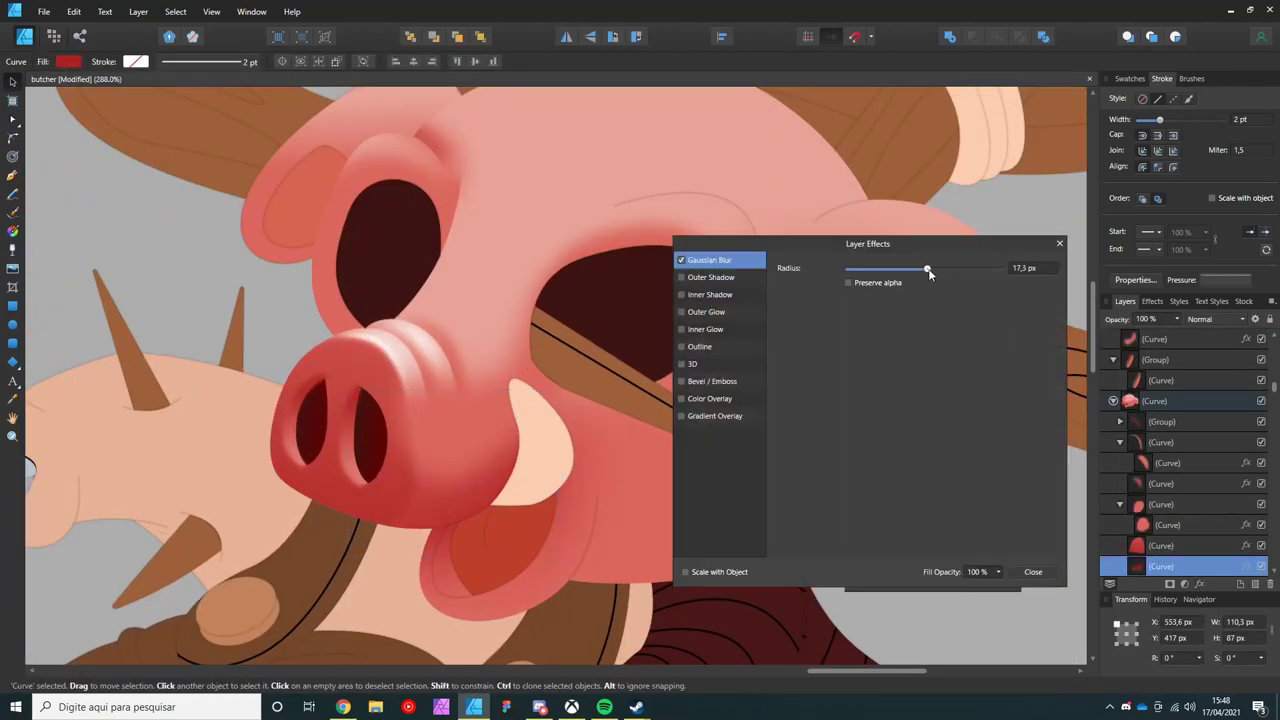
left_click_drag(848, 273, 926, 273)
key("Return")
- Reshape the blurred shadow's nodes around the tusk and mouth, then clear the selection
key("a")
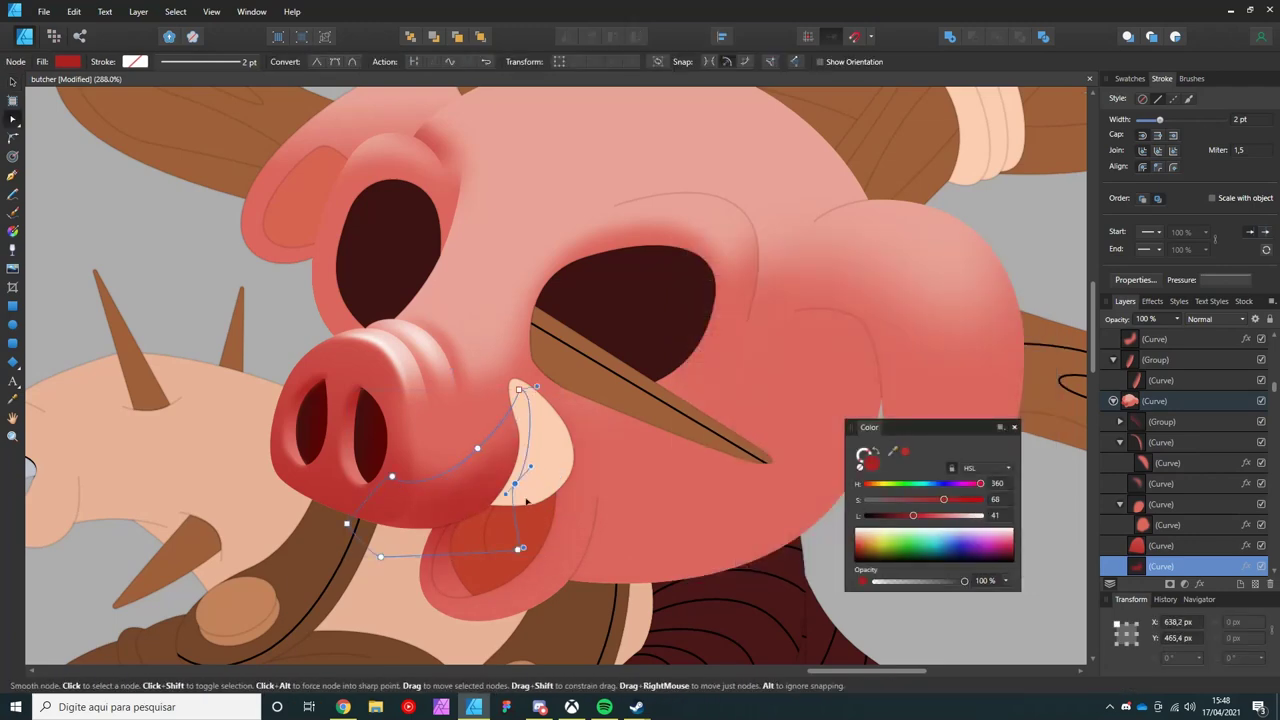
key("v")
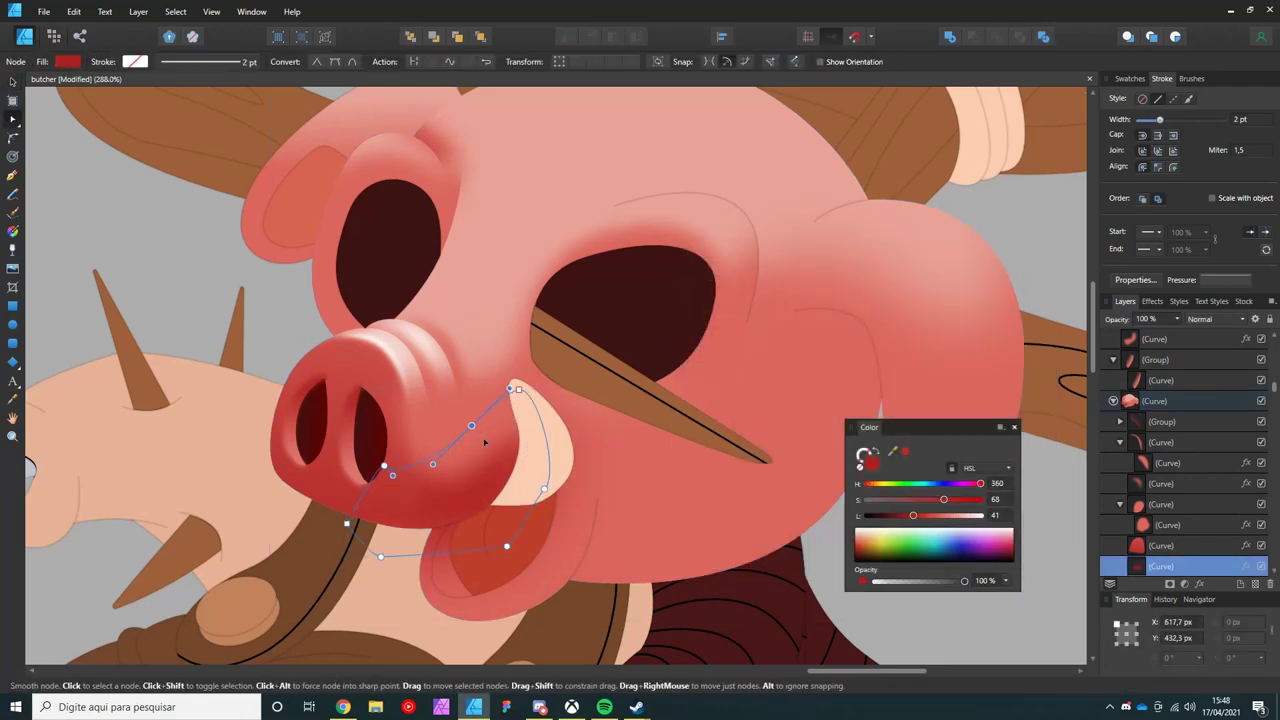
left_click(470, 442)
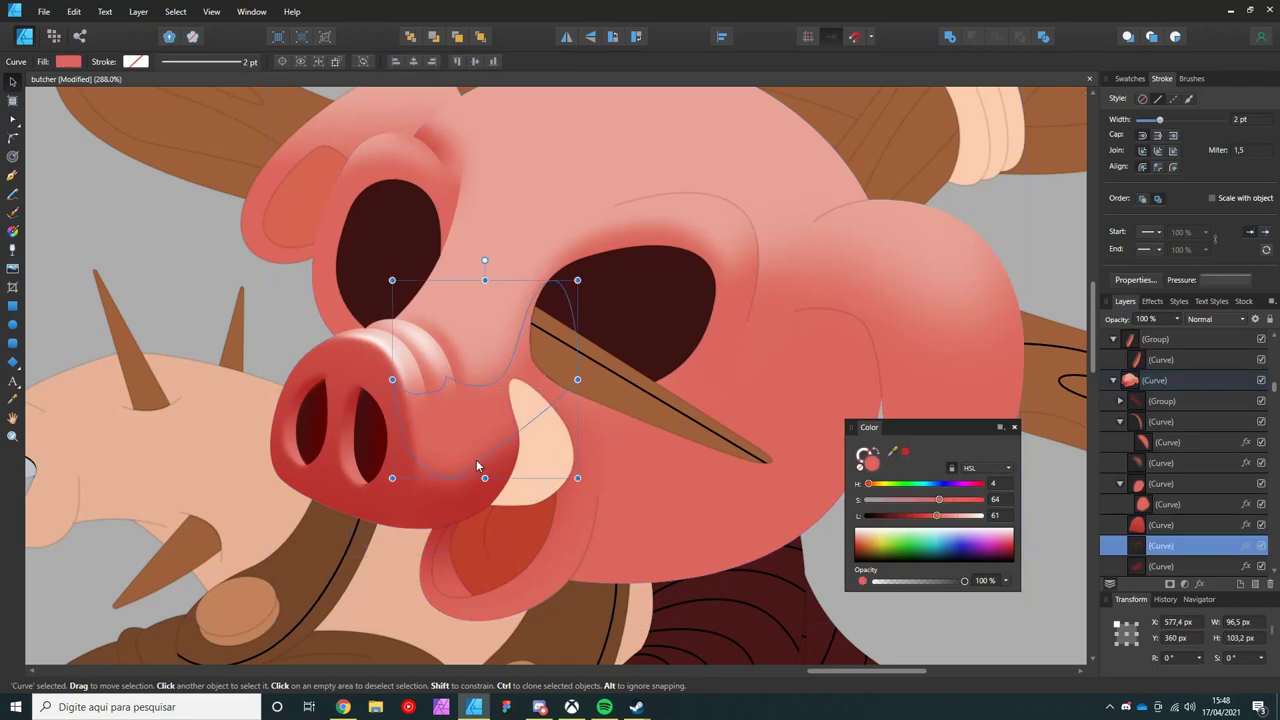
key("ctrl+d")
scroll(470, 420, "up", 1)
scroll(455, 352, "up", 1)
- Pen-draw a closed highlight shape on the nose bridge between the eyes
key("p")
left_click(353, 408)
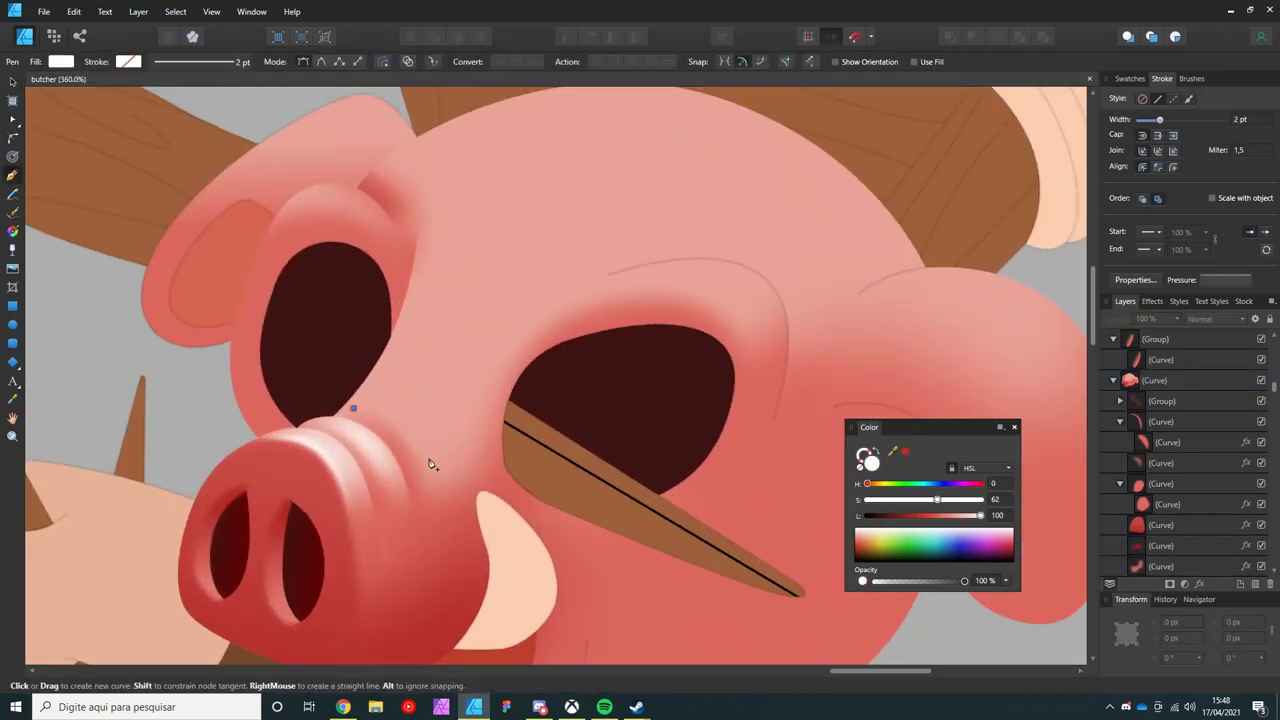
left_click_drag(414, 443, 429, 470)
left_click_drag(465, 438, 476, 390)
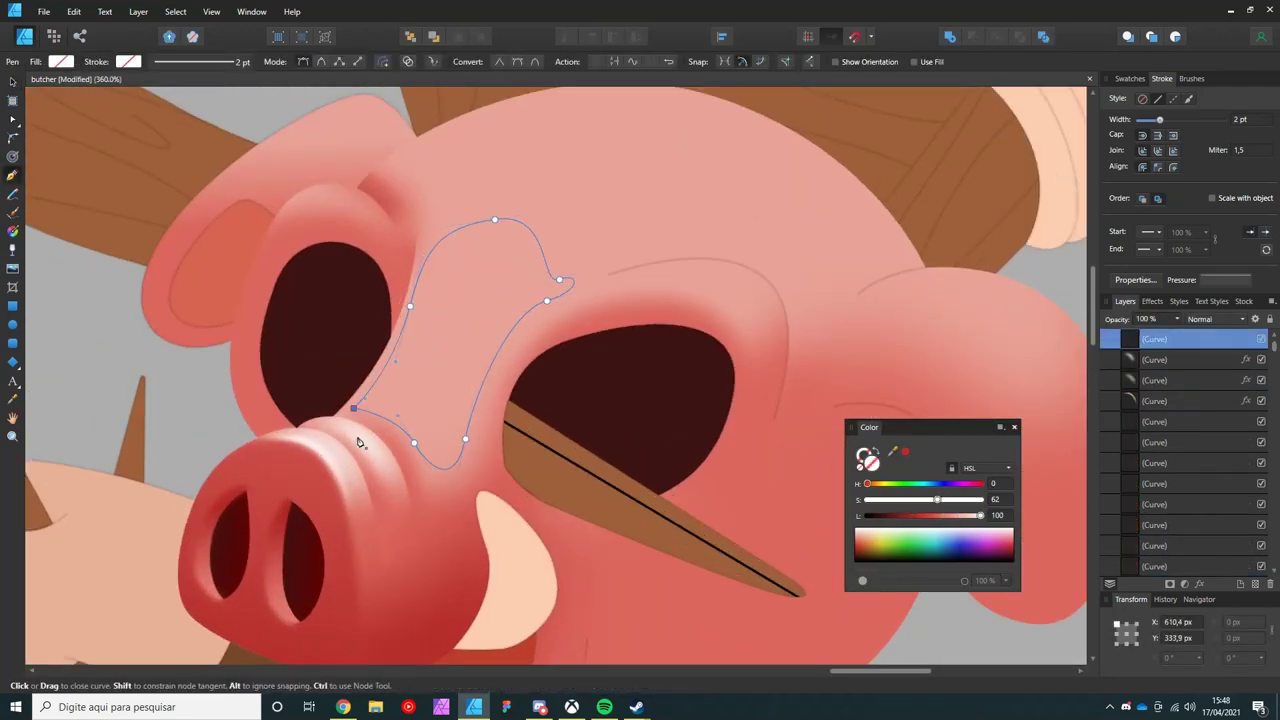
left_click(353, 408)
- Make the nose-bridge highlight white in Overlay mode with a transparency gradient fade
key("shift+alt+o")
key("y")
left_click_drag(398, 404, 453, 312)
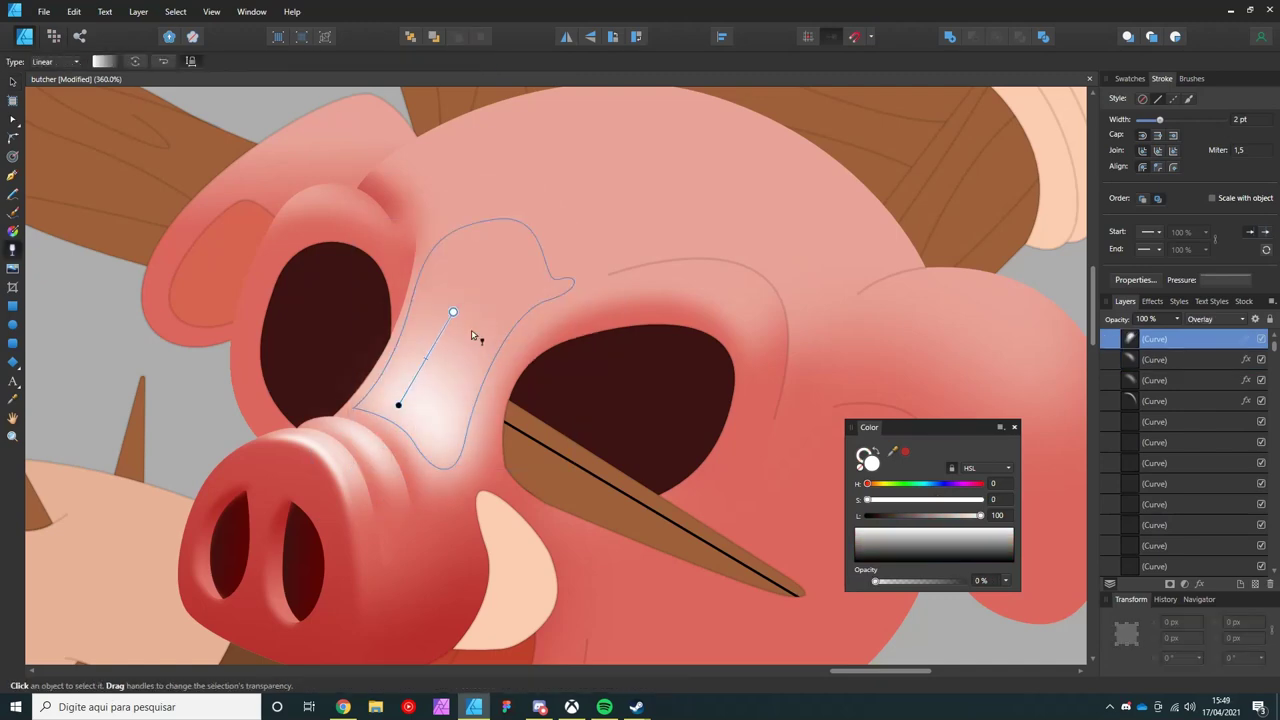
scroll(437, 380, "down", 1)
- Delete the extra upper-right node, readjust the fade, and deselect the highlight
key("a")
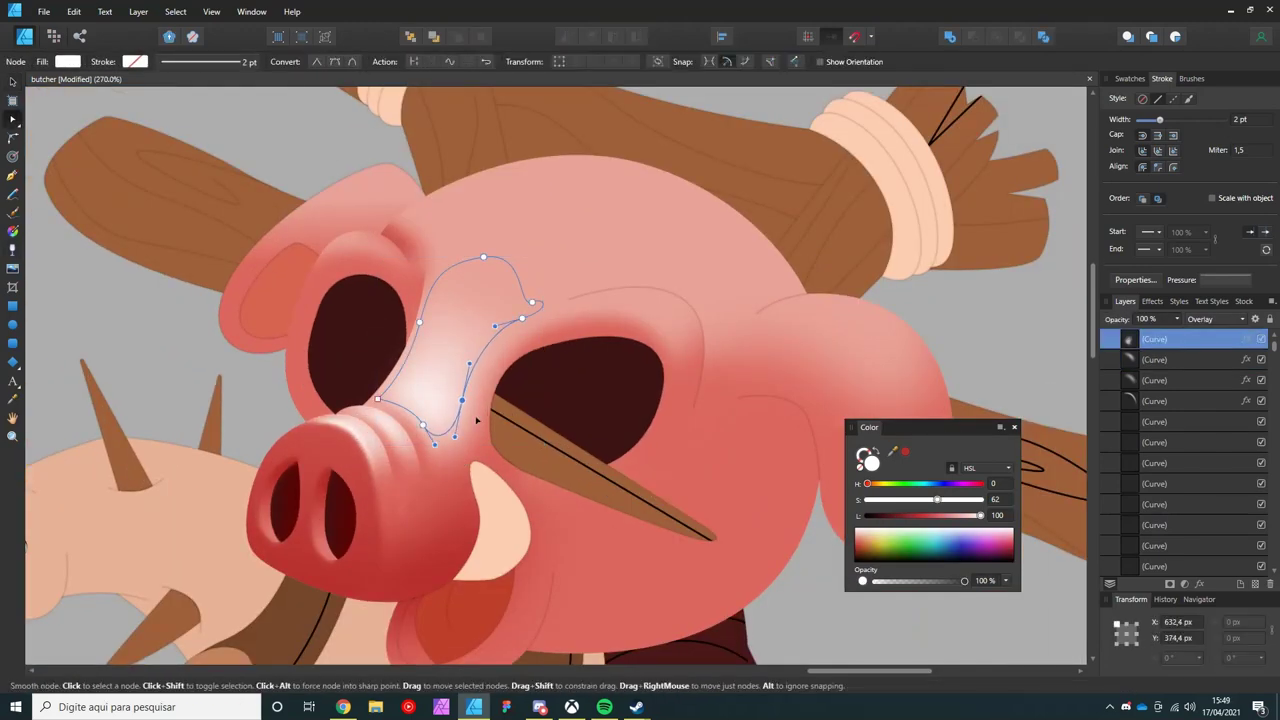
key("Delete")
key("y")
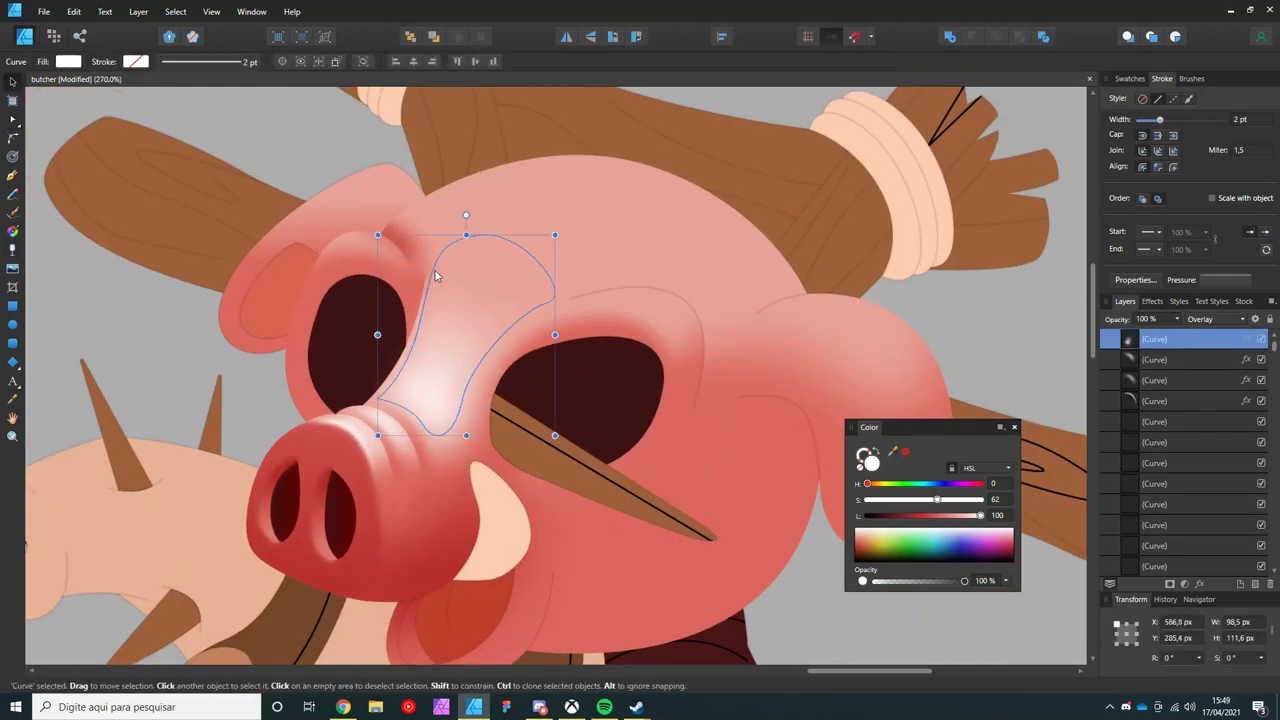
scroll(380, 345, "down", 1)
key("p")
key("ctrl+d")
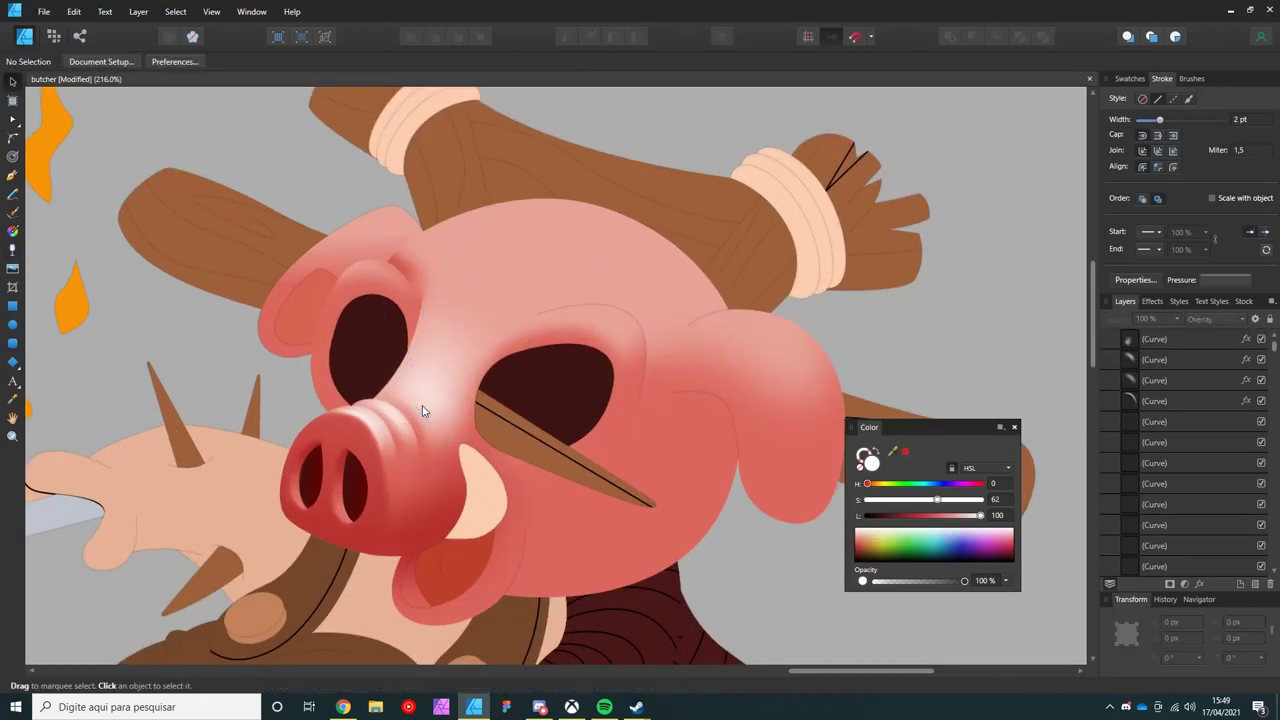
scroll(423, 409, "up", 1)
scroll(391, 388, "up", 2)
scroll(423, 413, "up", 1)
- Draw a white Overlay highlight curve along the right nostril's inner rim
left_click_drag(423, 413, 420, 434)
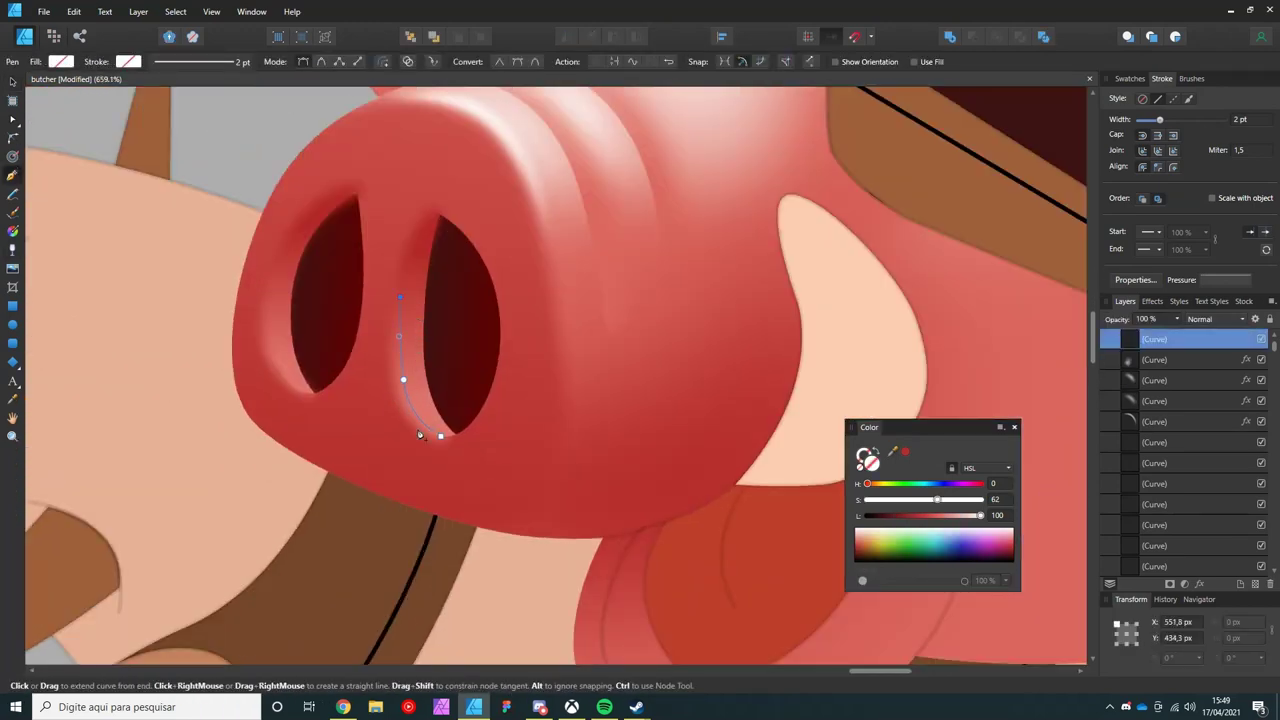
key("v")
scroll(406, 399, "down", 2)
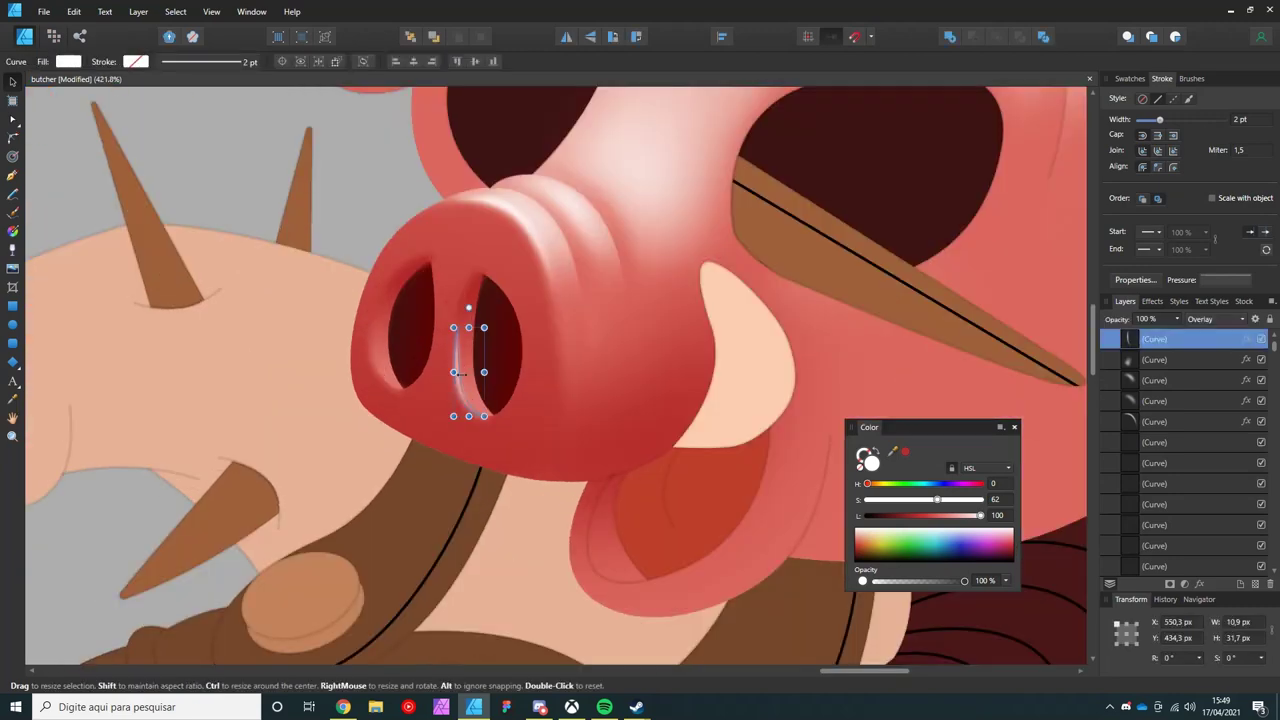
key("ctrl+d")
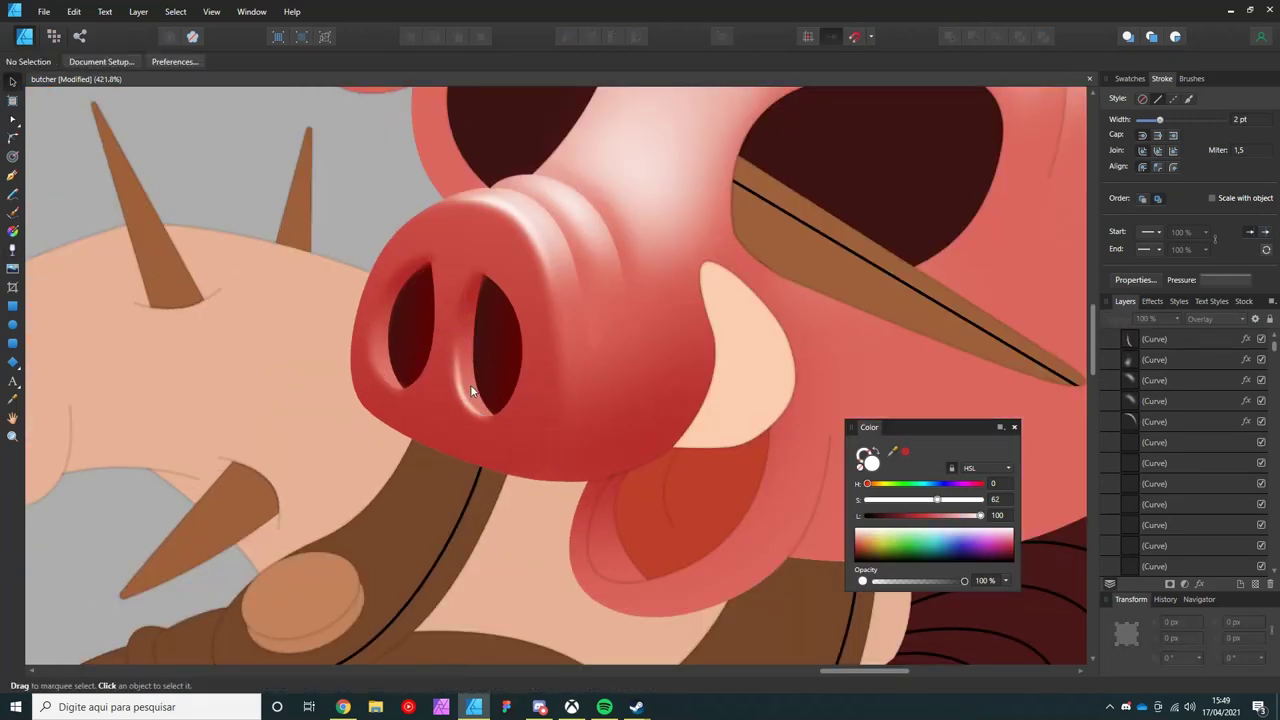
- Group both nostril highlights together at 70% opacity
left_click(468, 390)
scroll(311, 466, "up", 2)
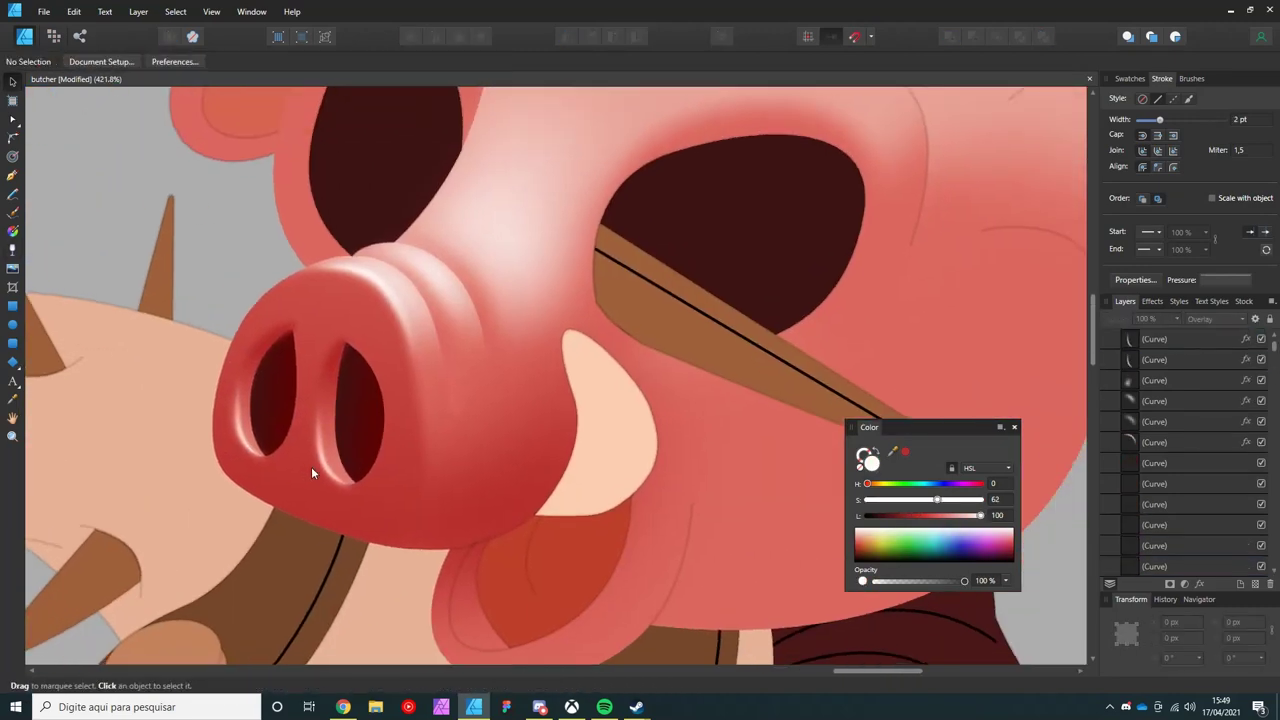
key("ctrl+g")
scroll(303, 510, "down", 1)
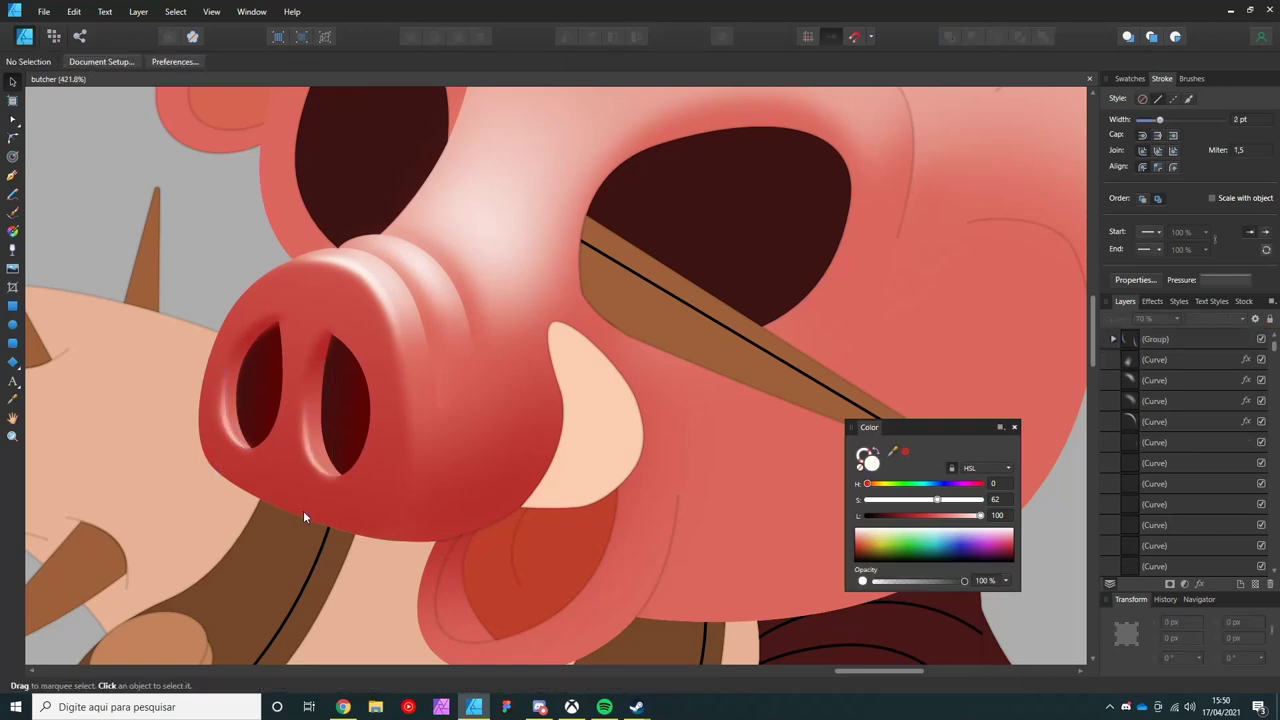
scroll(303, 510, "down", 3)
scroll(360, 481, "up", 2)
- Pen a white Overlay glow on the snout's left side, slightly blurred and gradient-faded
key("p")
left_click(421, 501)
left_click_drag(301, 439, 405, 318)
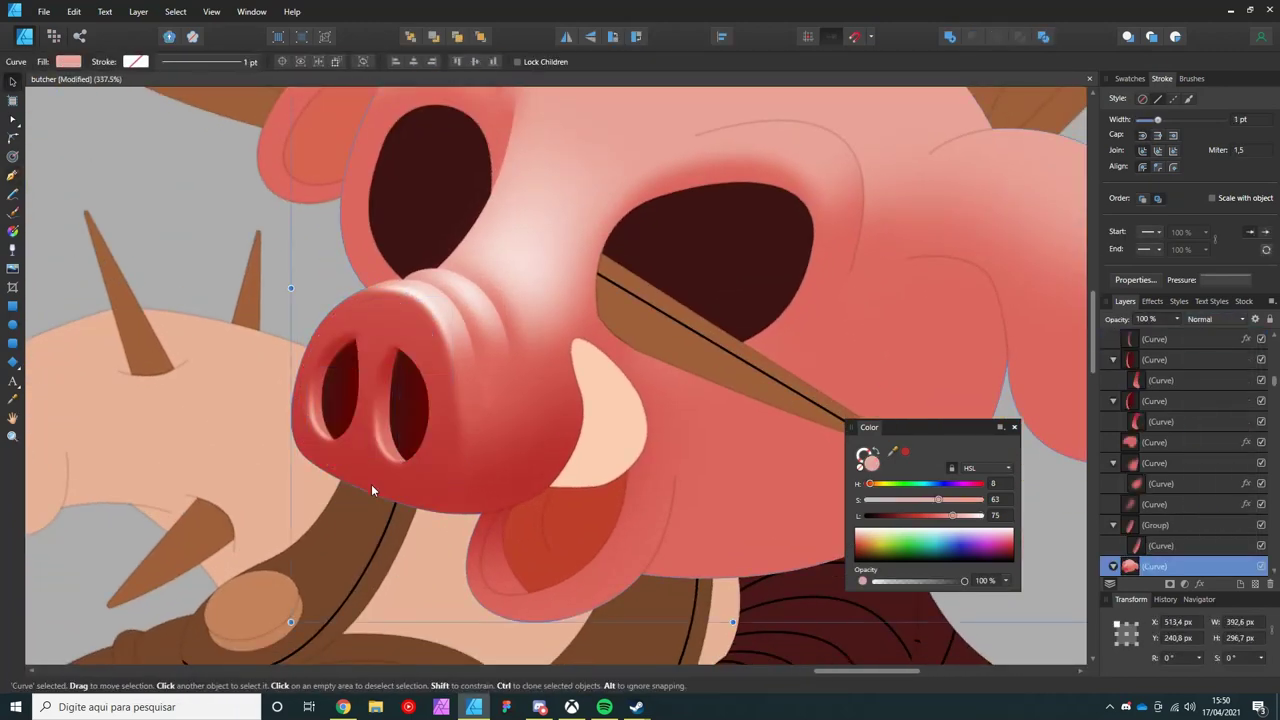
key("v")
left_click(1199, 585)
left_click_drag(847, 268, 895, 270)
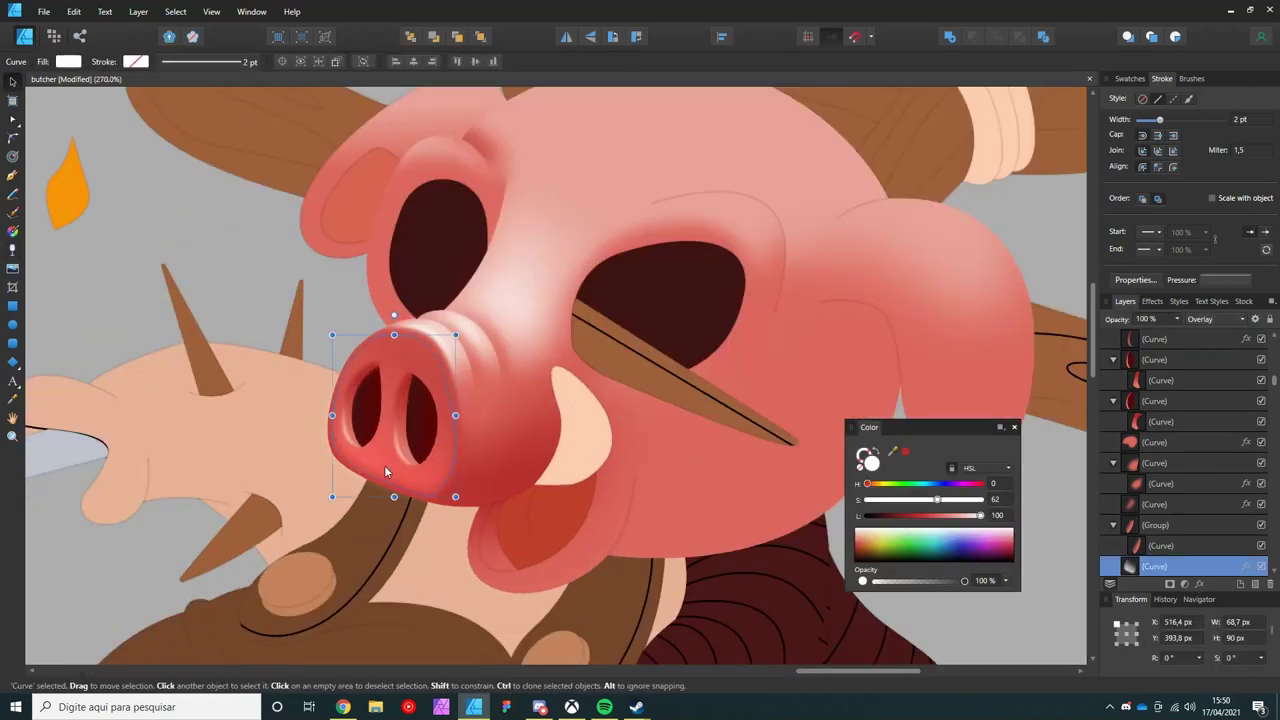
key("g")
left_click_drag(408, 362, 322, 369)
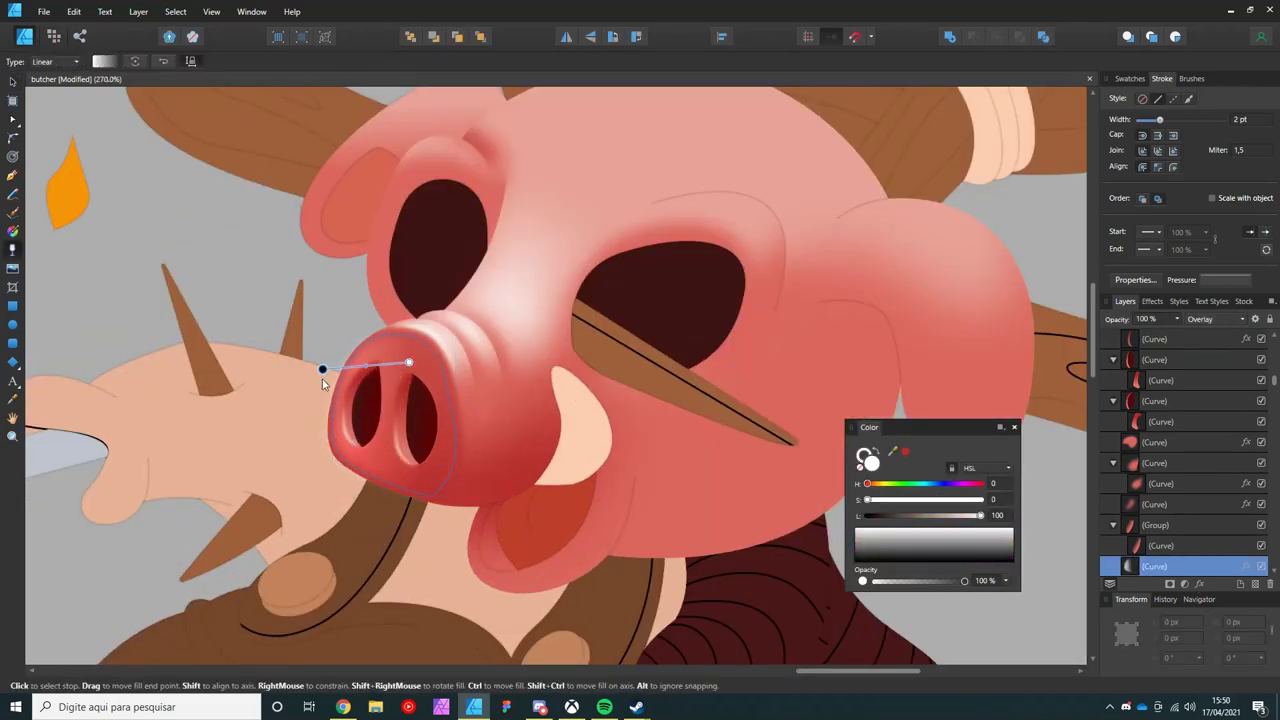
key("ctrl+d")
scroll(506, 388, "up", 2)
- Add a pink shape under the snout with Gaussian Blur and refine its nodes
key("p")
left_click(250, 470)
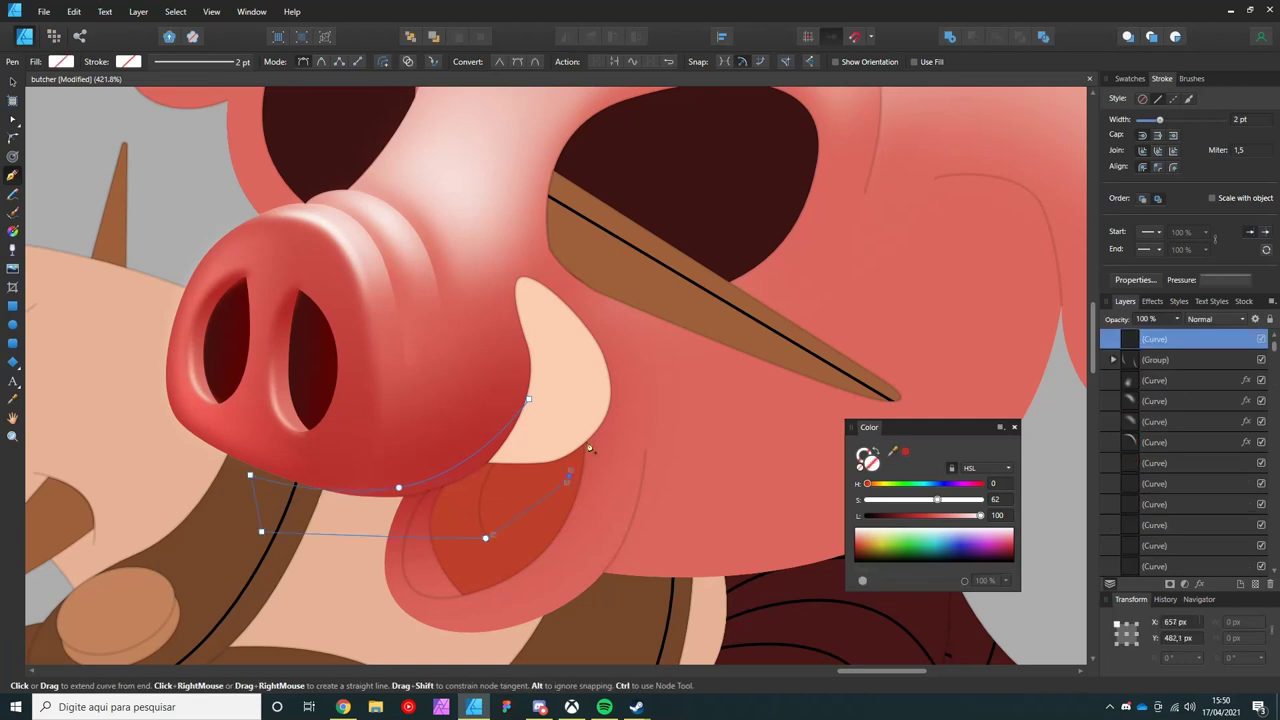
key("v")
key("ctrl+shift+v")
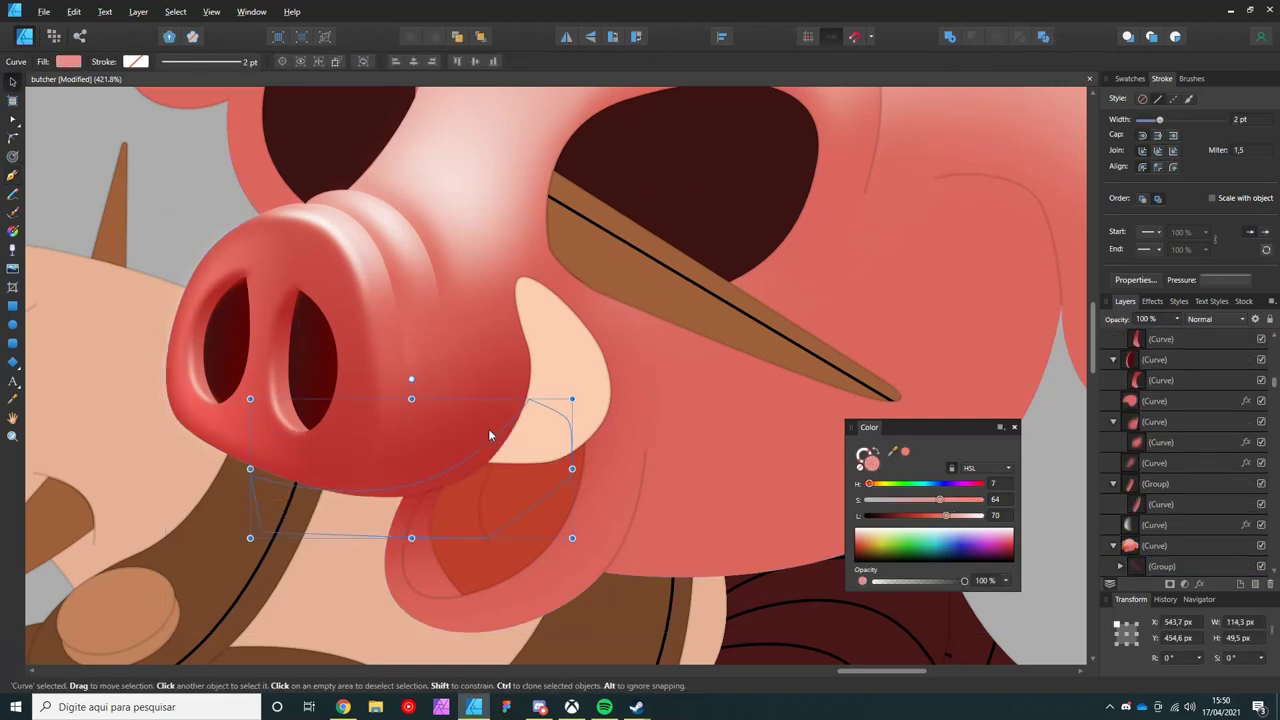
left_click(1184, 583)
left_click(876, 270)
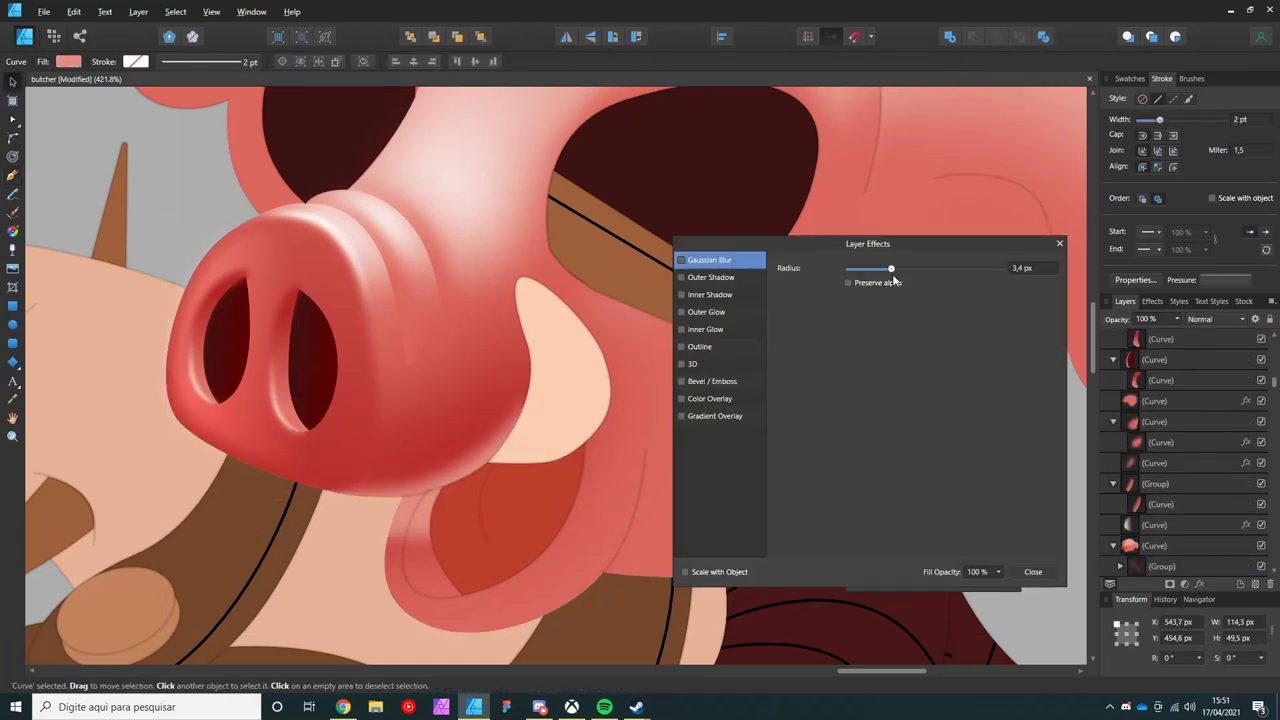
left_click(1033, 571)
key("a")
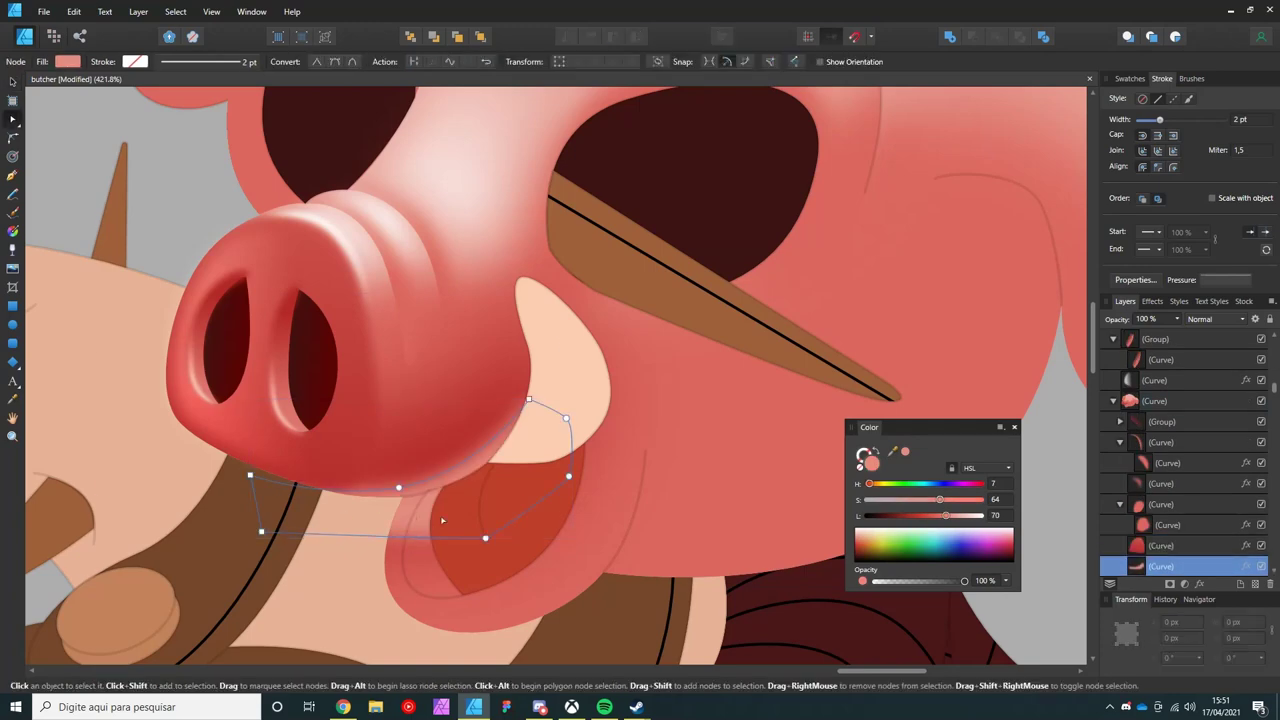
key("v")
scroll(398, 513, "down", 3)
- Fill the red snout base with a linear gradient, repositioning it and adjusting its stops
left_click(349, 479)
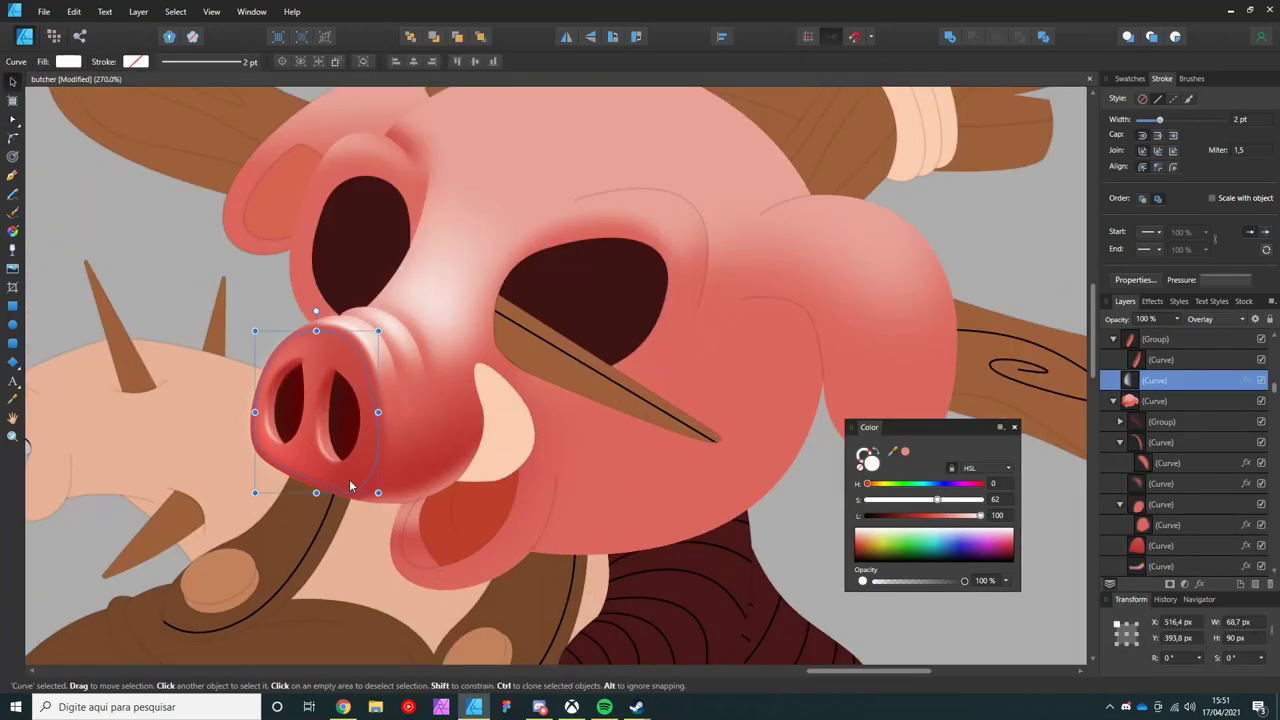
scroll(349, 479, "up", 3)
key("g")
left_click_drag(357, 120, 286, 486)
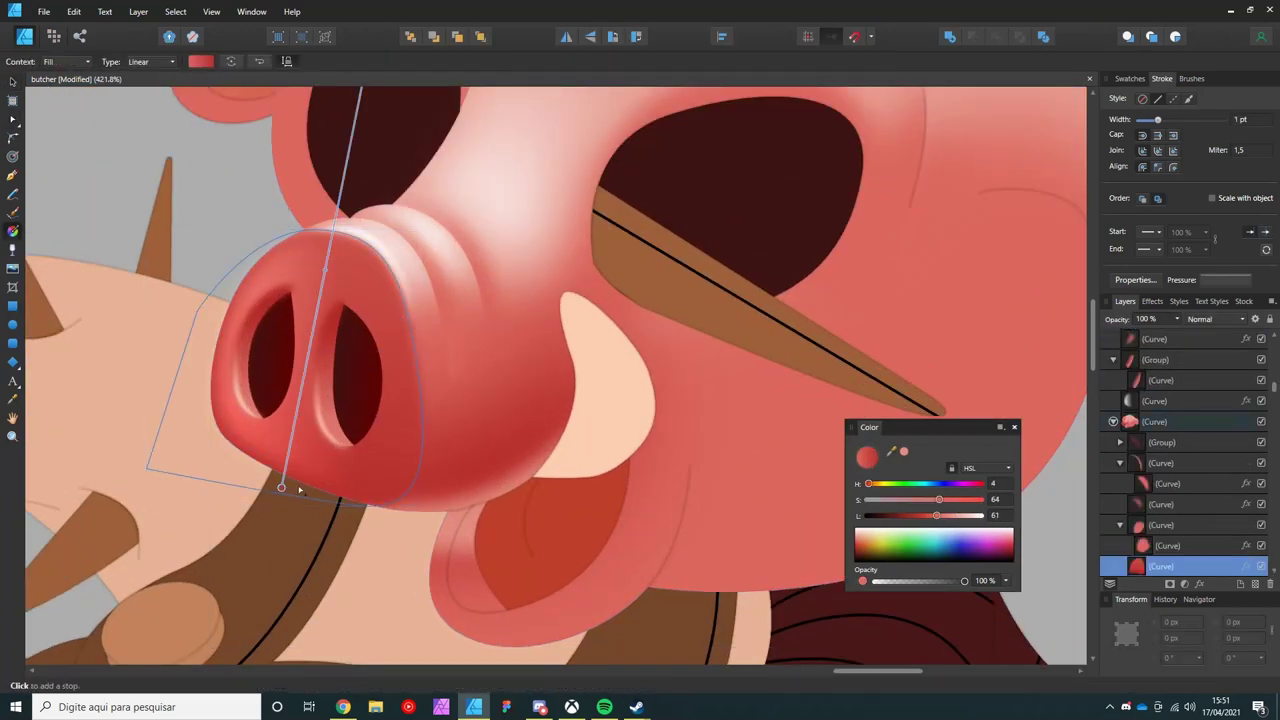
left_click_drag(952, 515, 936, 516)
key("ctrl+minus")
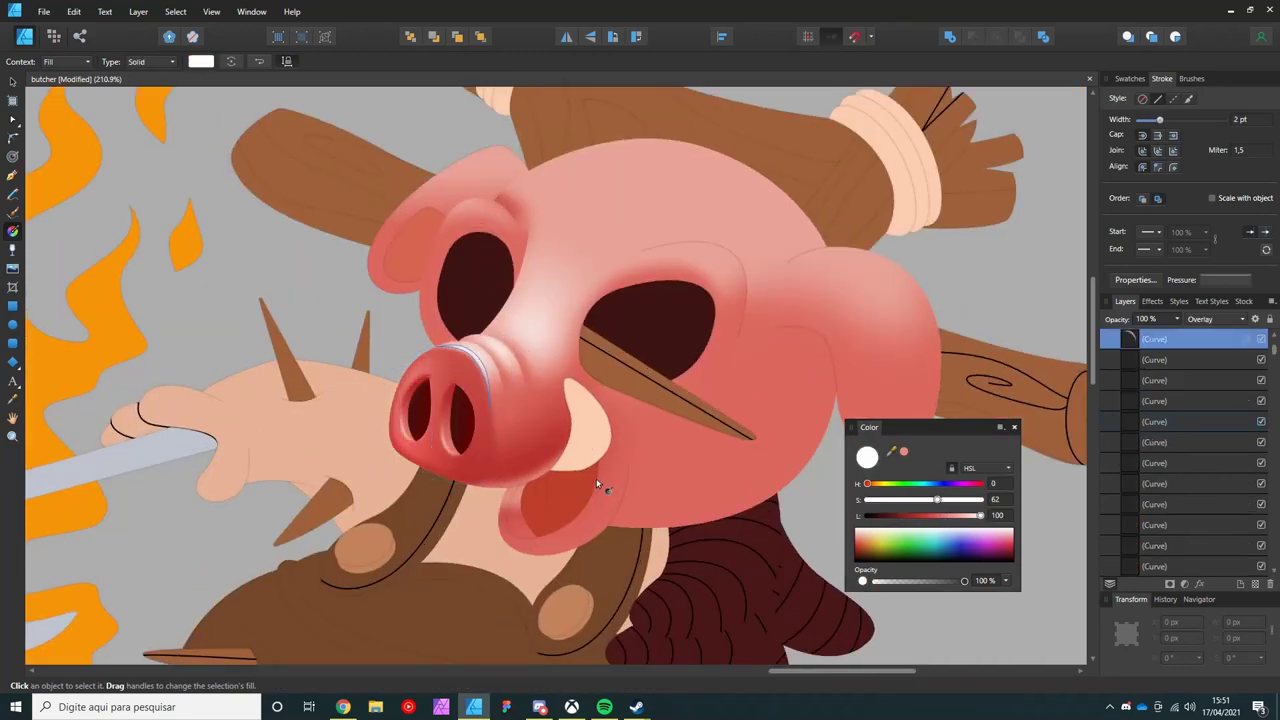
left_click_drag(468, 262, 428, 500)
left_click(423, 337)
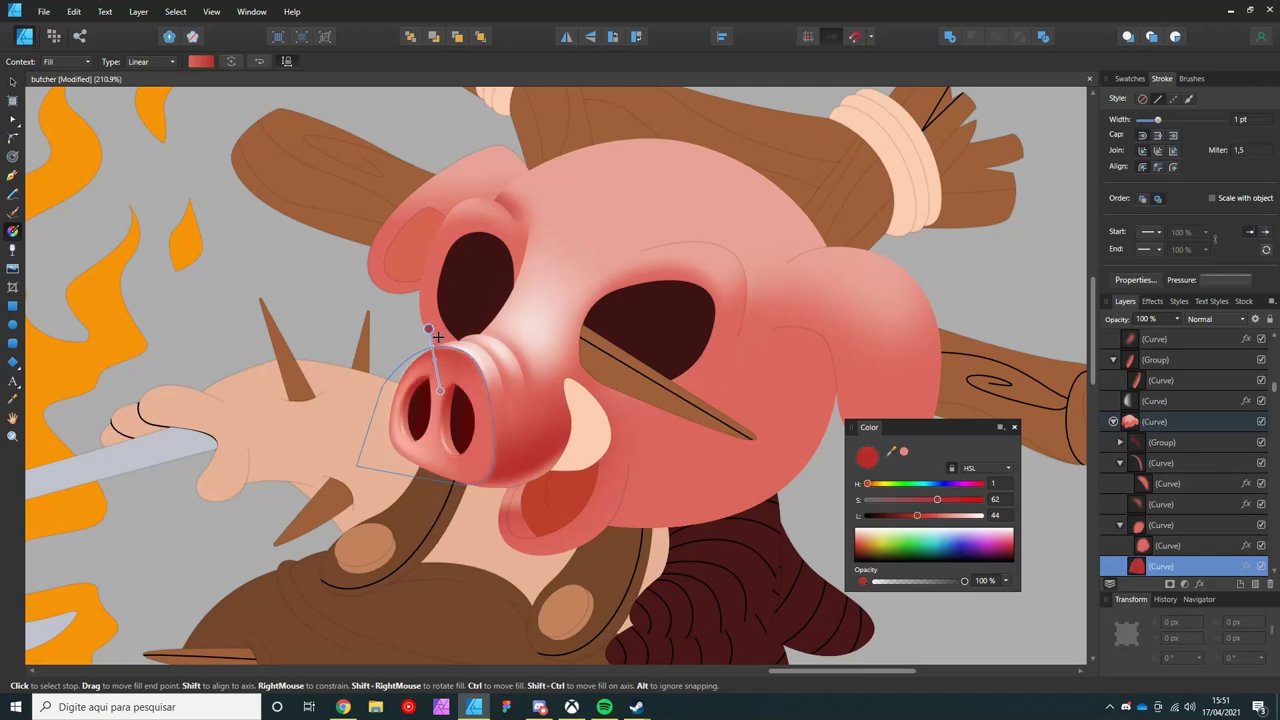
left_click(428, 486)
key("v")
key("ctrl+d")
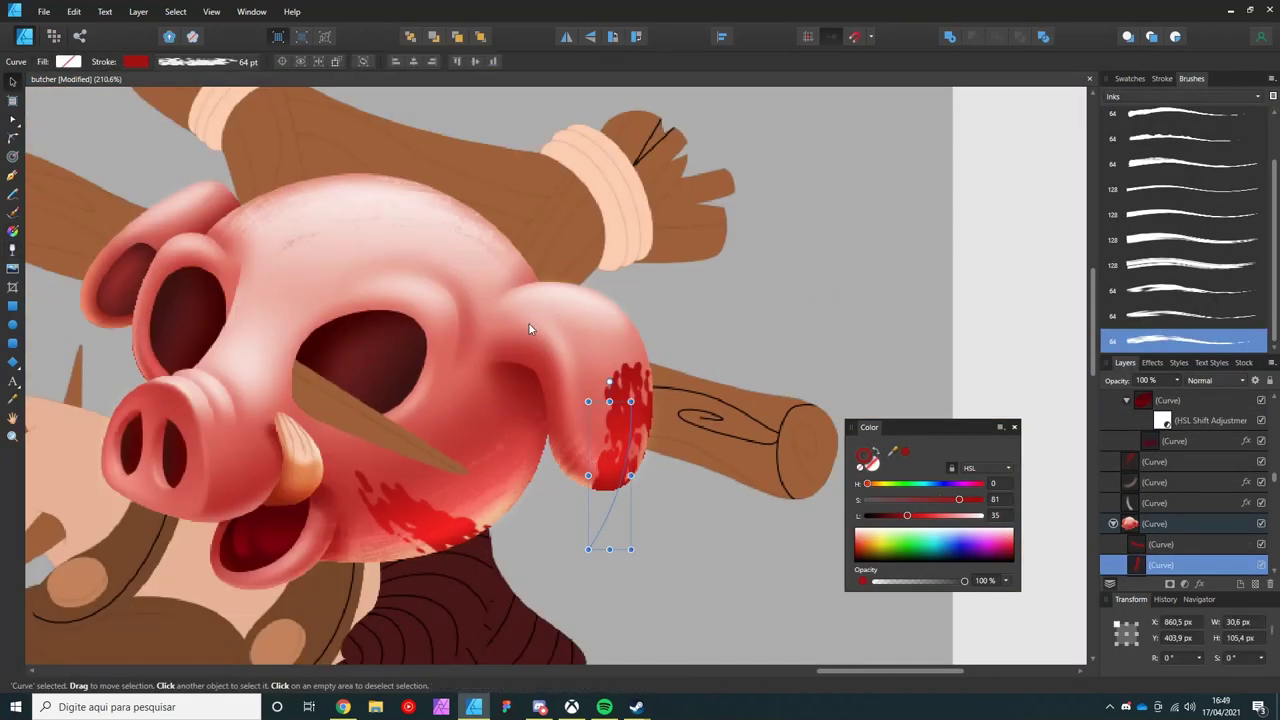
- Make the blood a darker, duller red and shift the mouth splatter's gradient
left_click(135, 61)
left_click(905, 455)
key("g")
key("v")
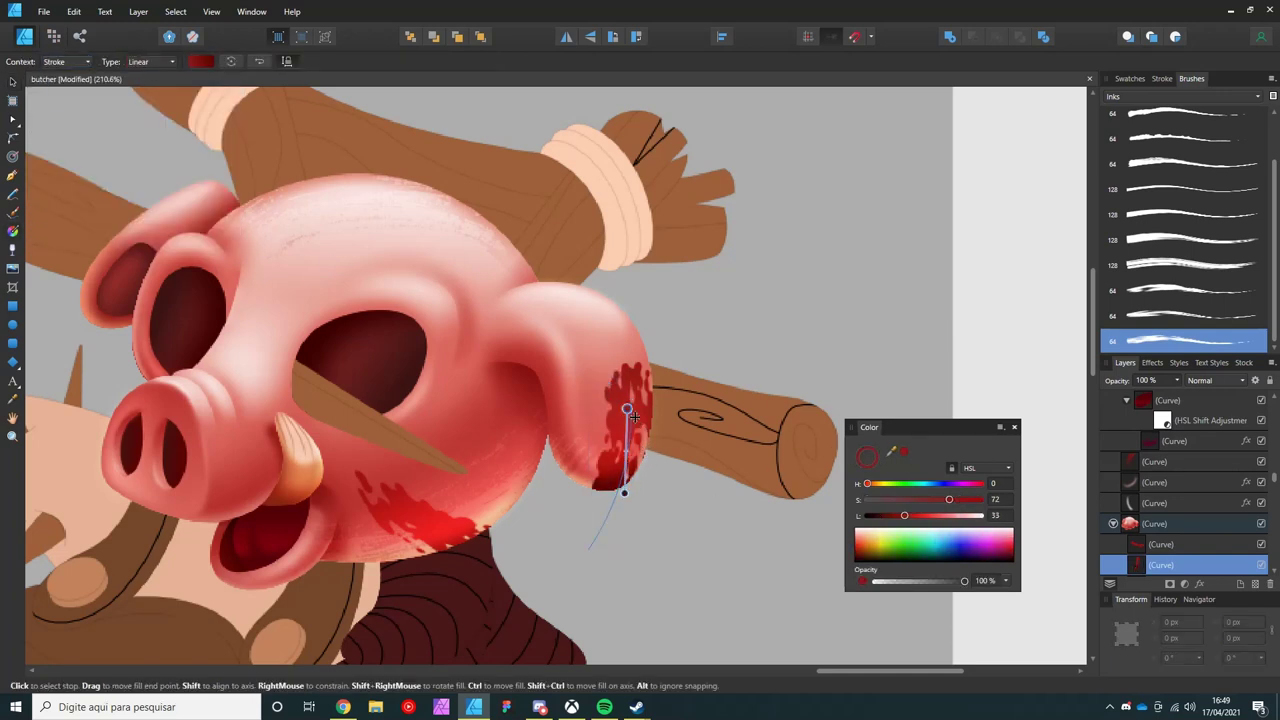
left_click(407, 504)
key("g")
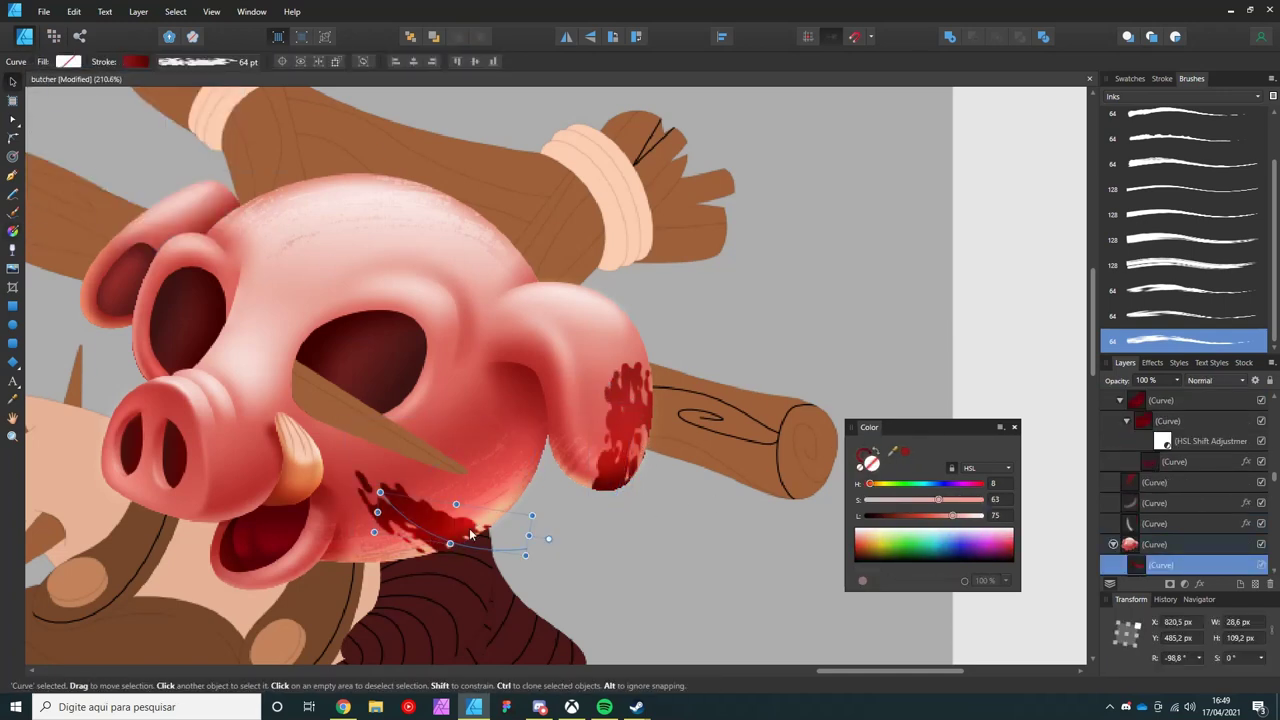
left_click_drag(519, 544, 562, 554)
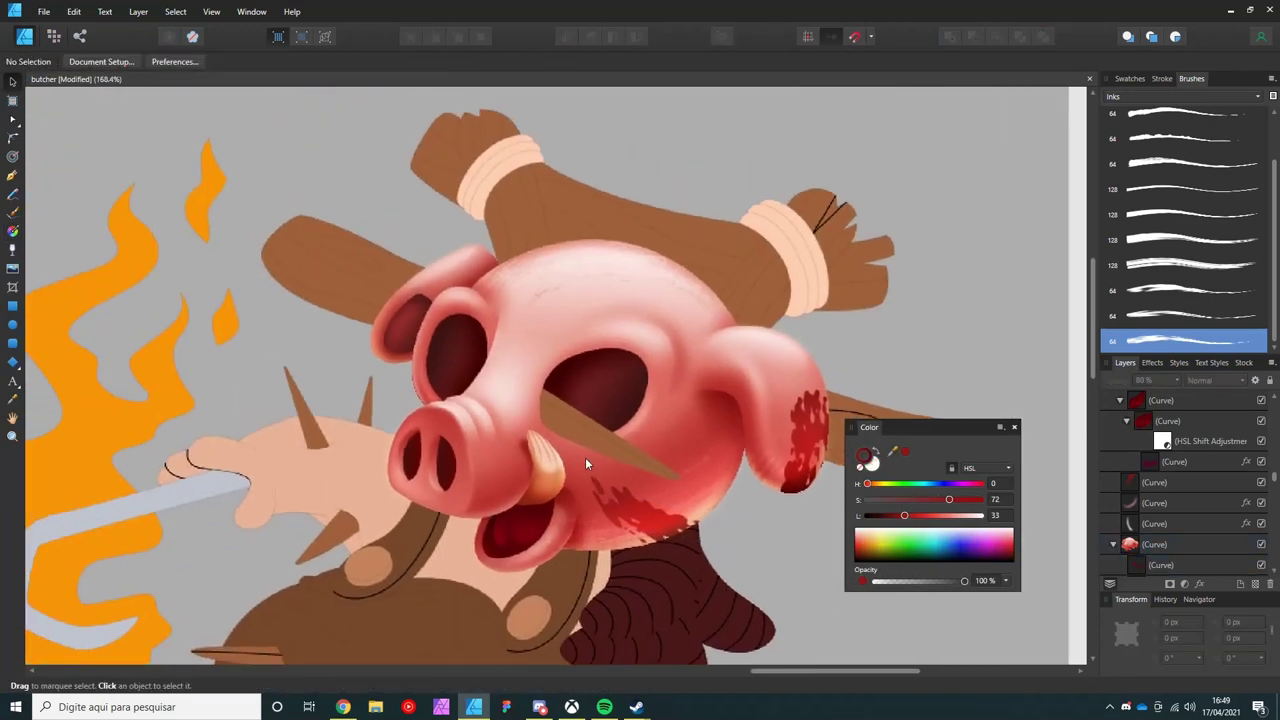
scroll(585, 457, "up", 2)
- Rotate the cheek blood splatter and move it under the chin beside the mouth
left_click(639, 540)
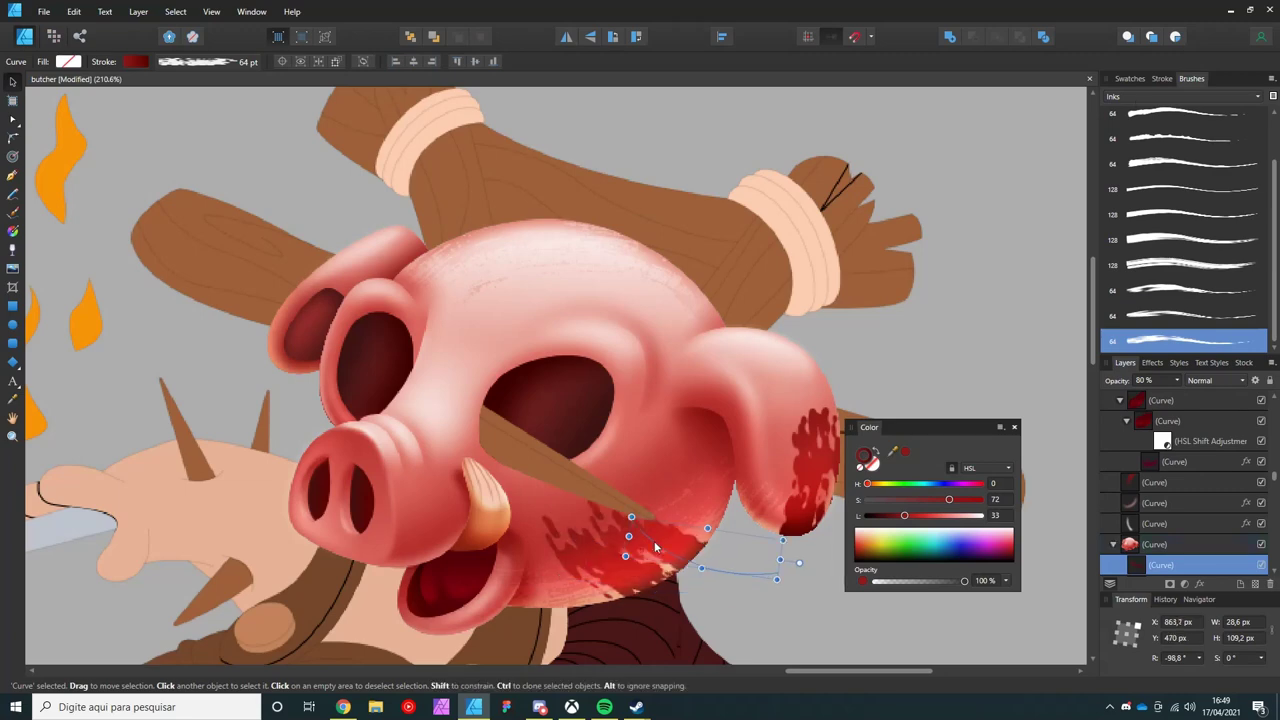
left_click(1162, 78)
left_click_drag(799, 562, 686, 566)
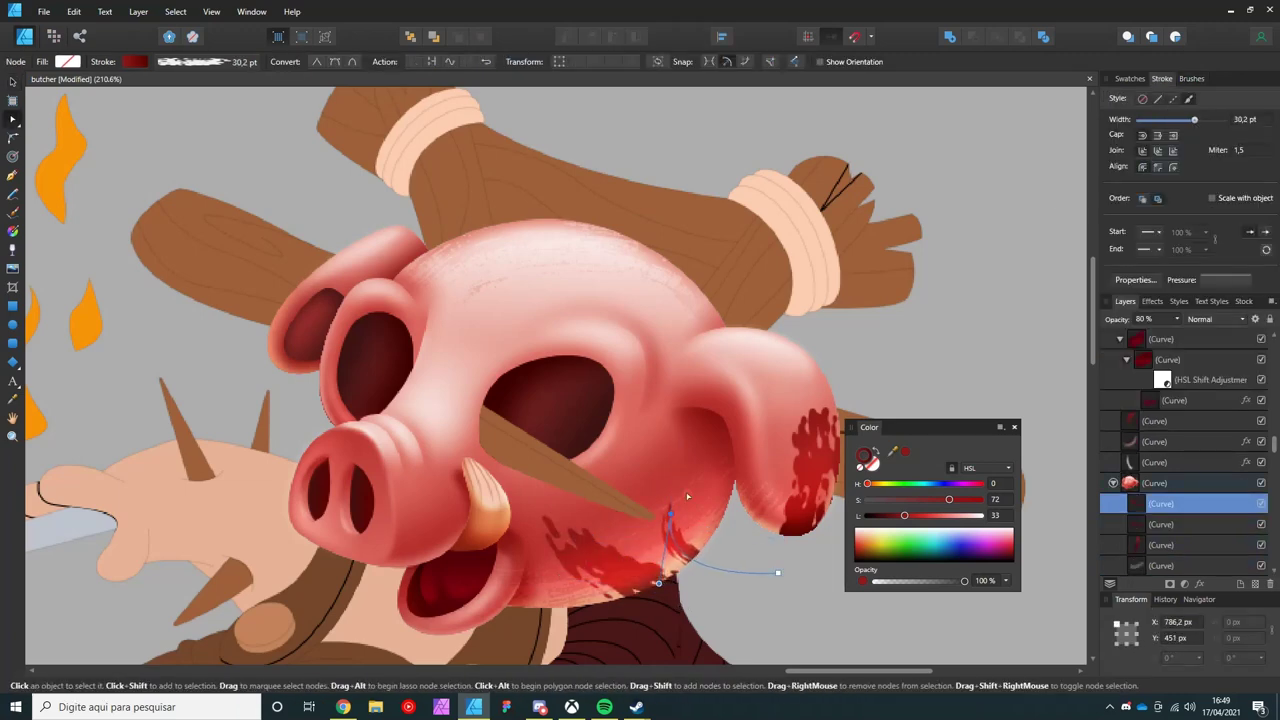
key("ctrl+d")
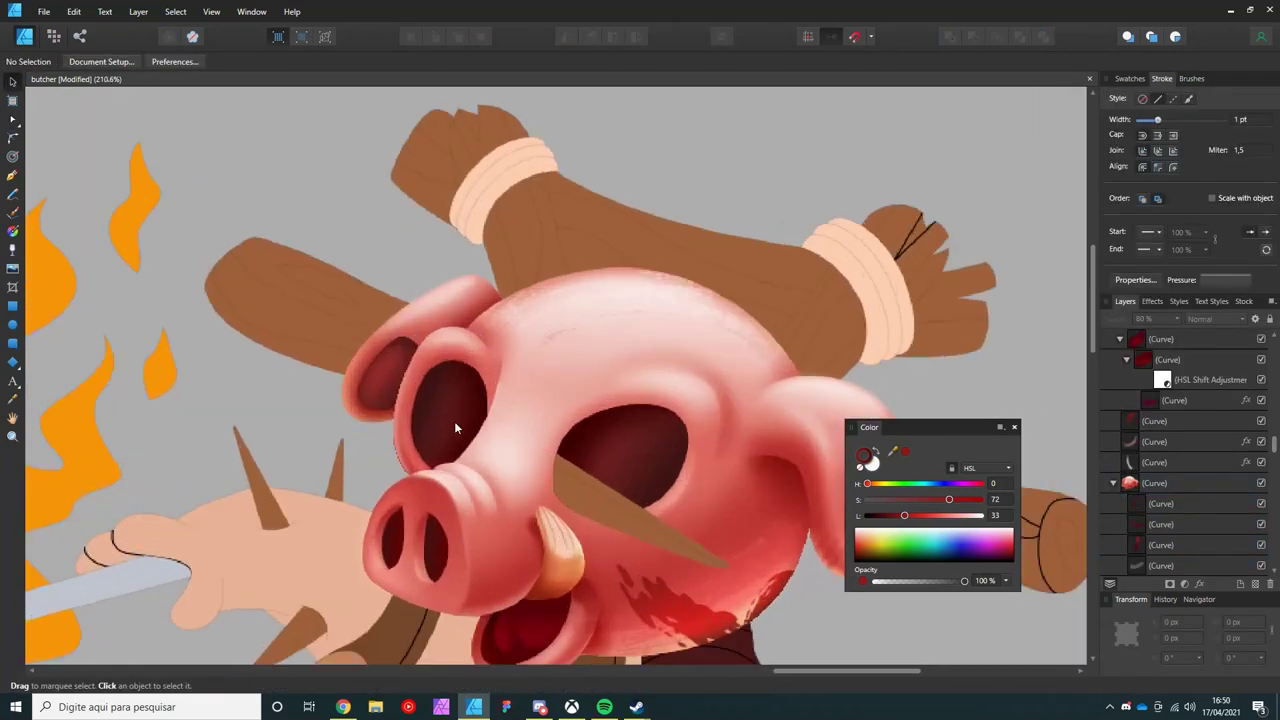
scroll(454, 421, "up", 3)
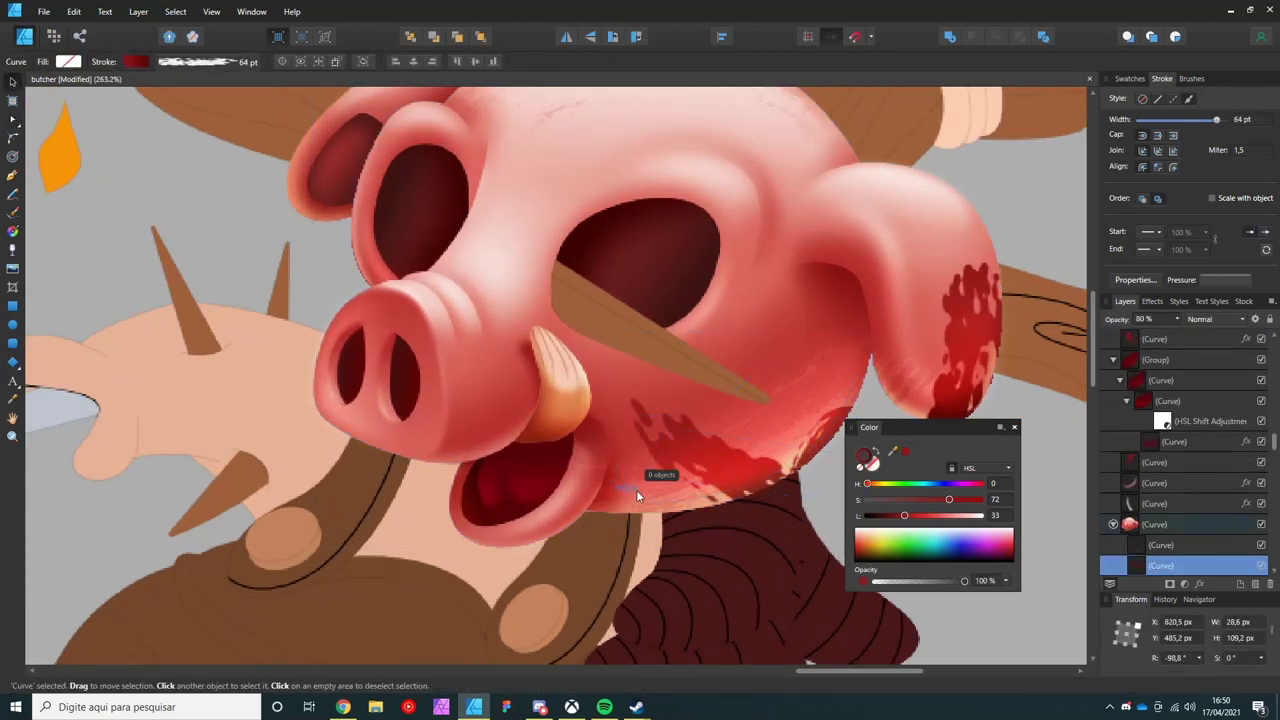
- Drag the end node of the white highlight under the cheek down and to the right
left_click(616, 485)
key("a")
left_click_drag(570, 540, 642, 591)
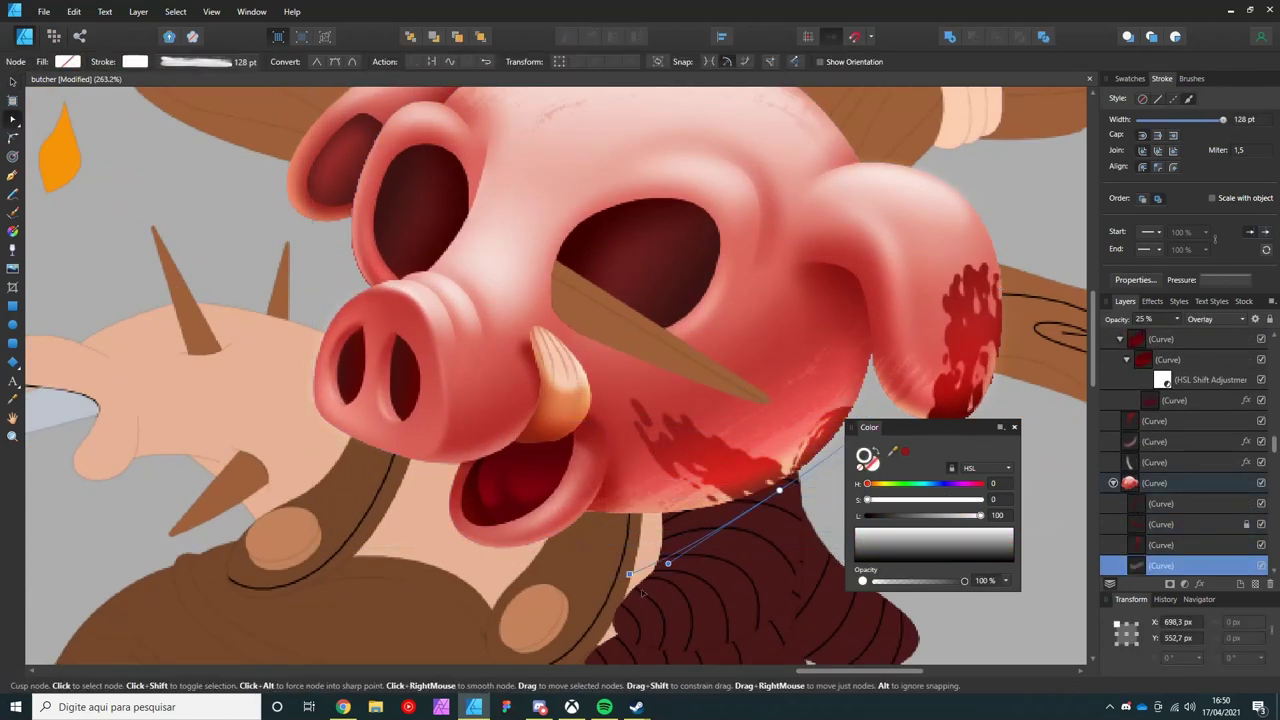
key("v")
scroll(450, 500, "down", 3)
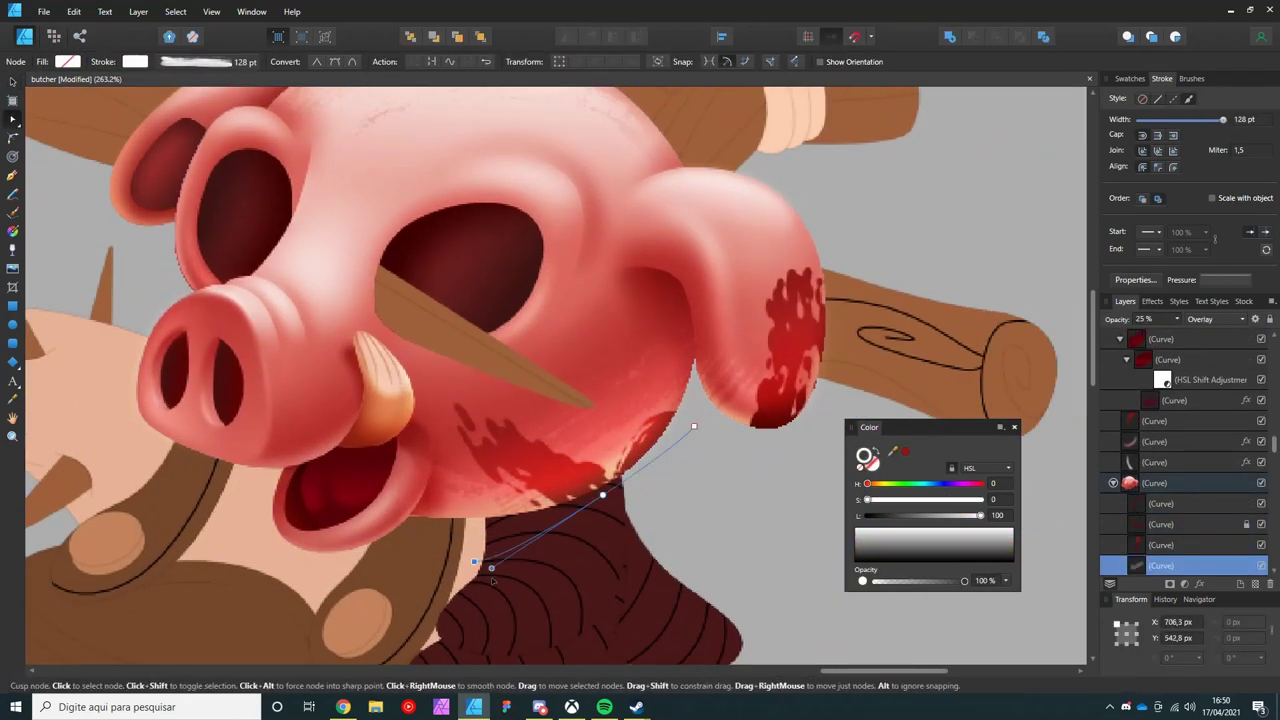
key("ctrl+d")
key("a")
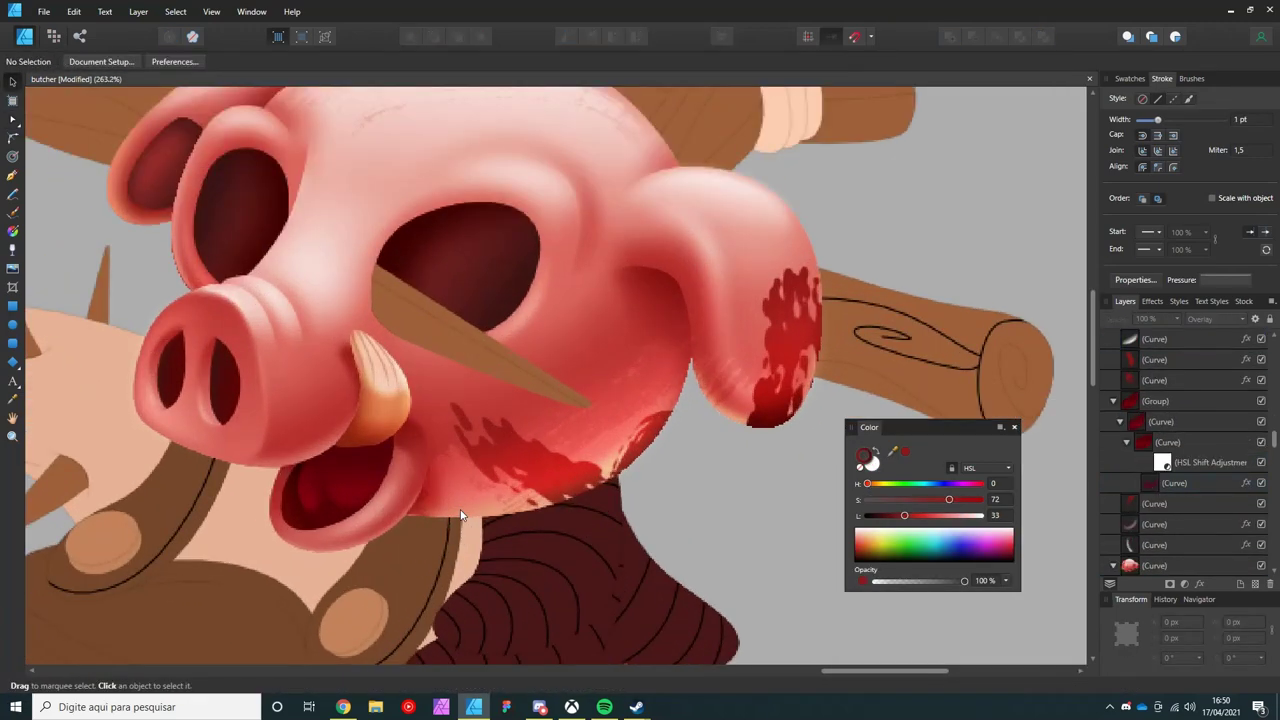
left_click(431, 490)
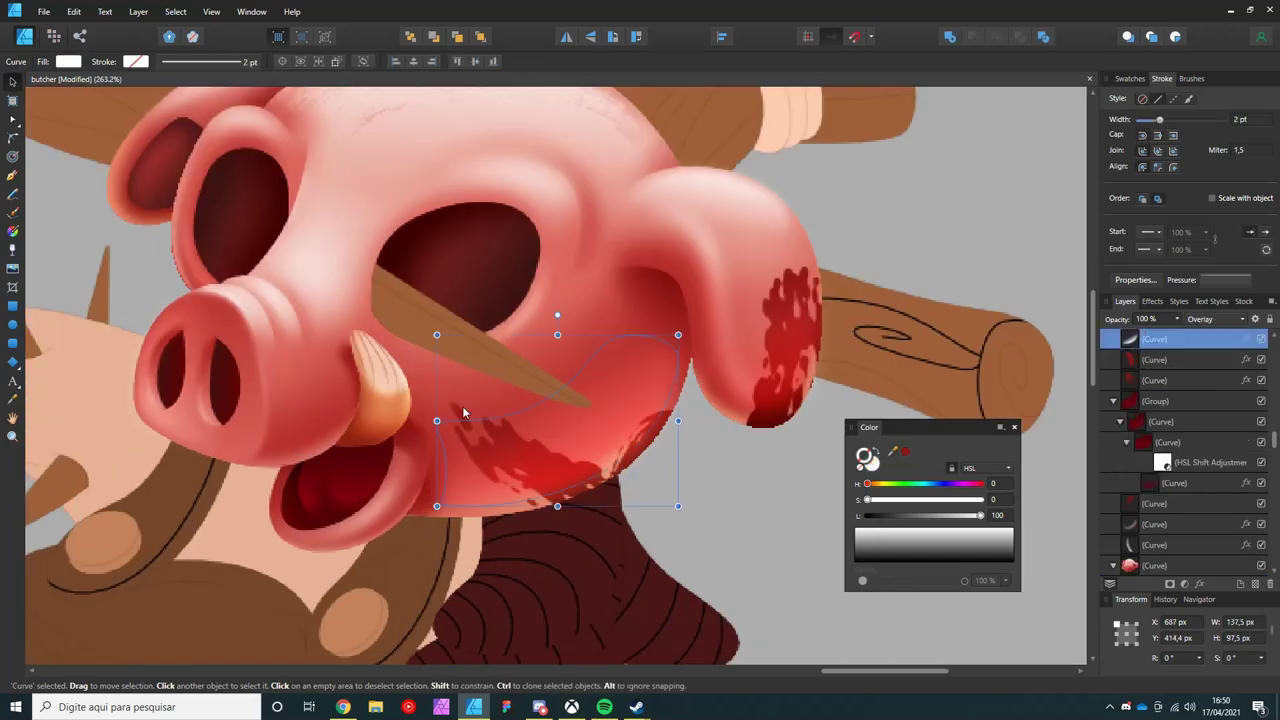
left_click(498, 455)
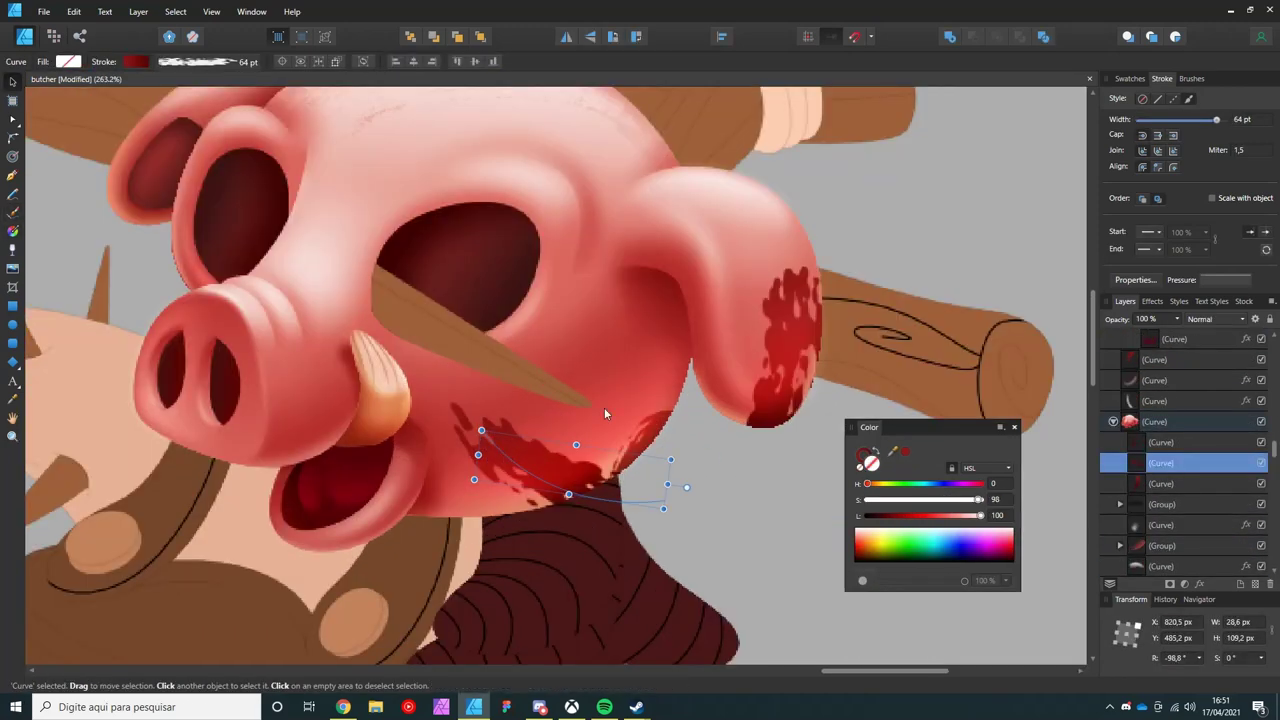
left_click(604, 407)
scroll(501, 243, "down", 3)
scroll(556, 360, "up", 3)
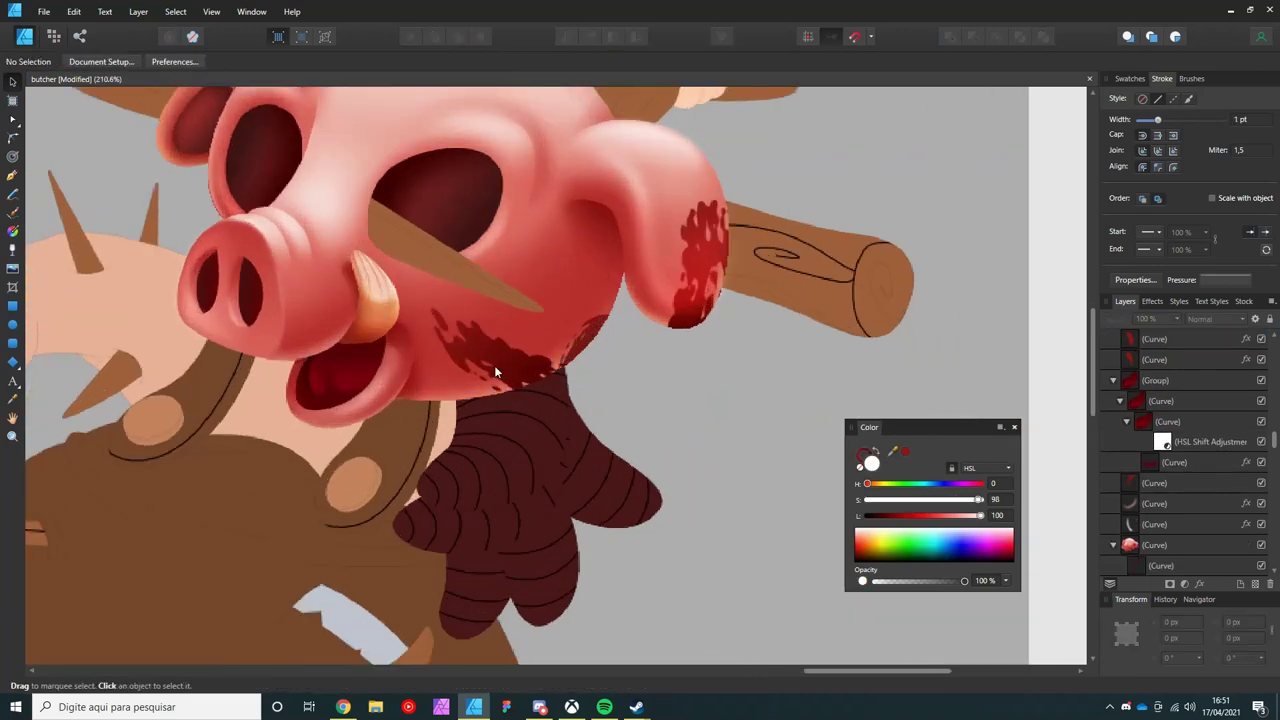
key("ctrl+d")
scroll(615, 466, "down", 2)
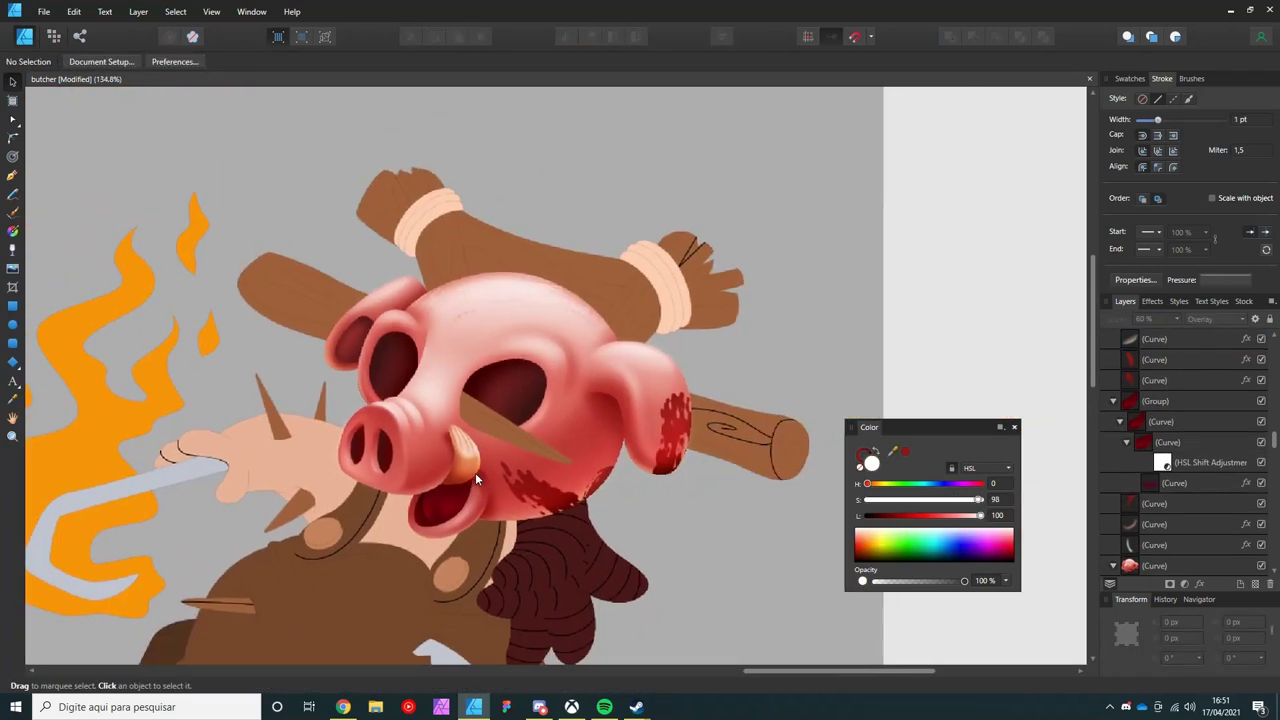
scroll(475, 472, "up", 3)
- Close a pen shape beside the tusk, then select the pig's head shape
scroll(530, 423, "up", 3)
key("p")
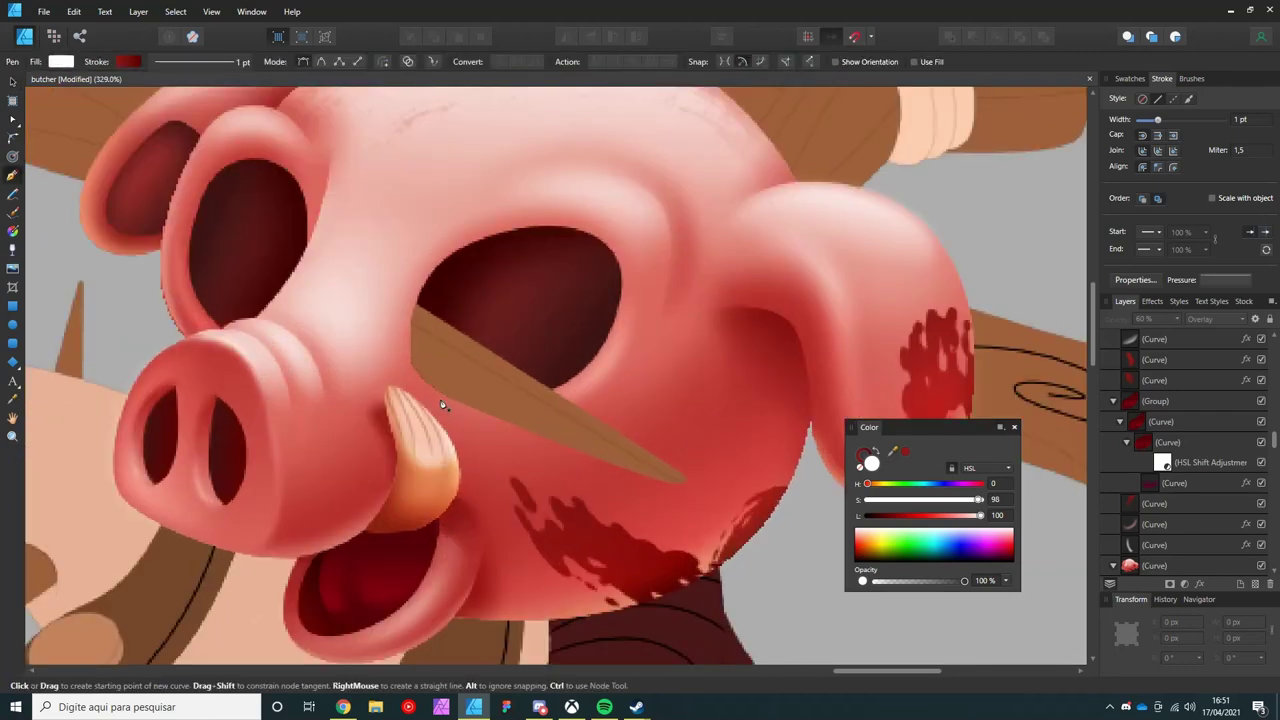
left_click(518, 470)
left_click(421, 378)
scroll(422, 379, "down", 1)
key("v")
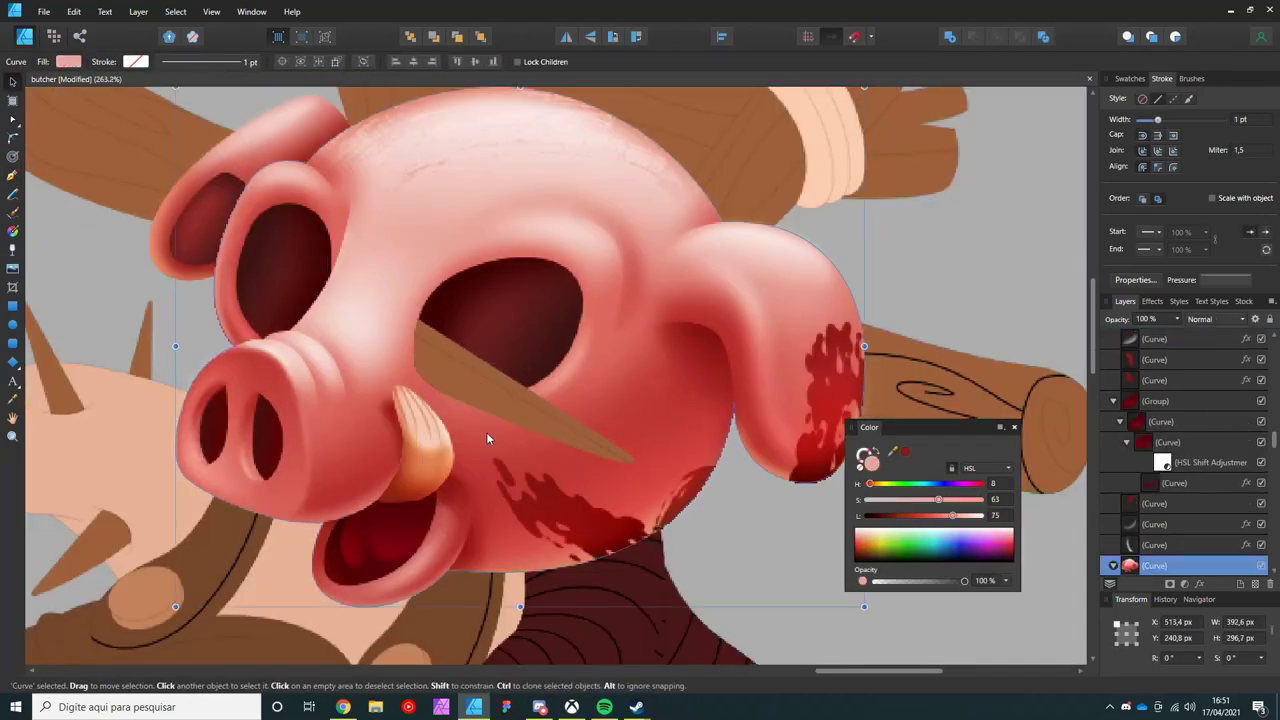
left_click(893, 452)
key("y")
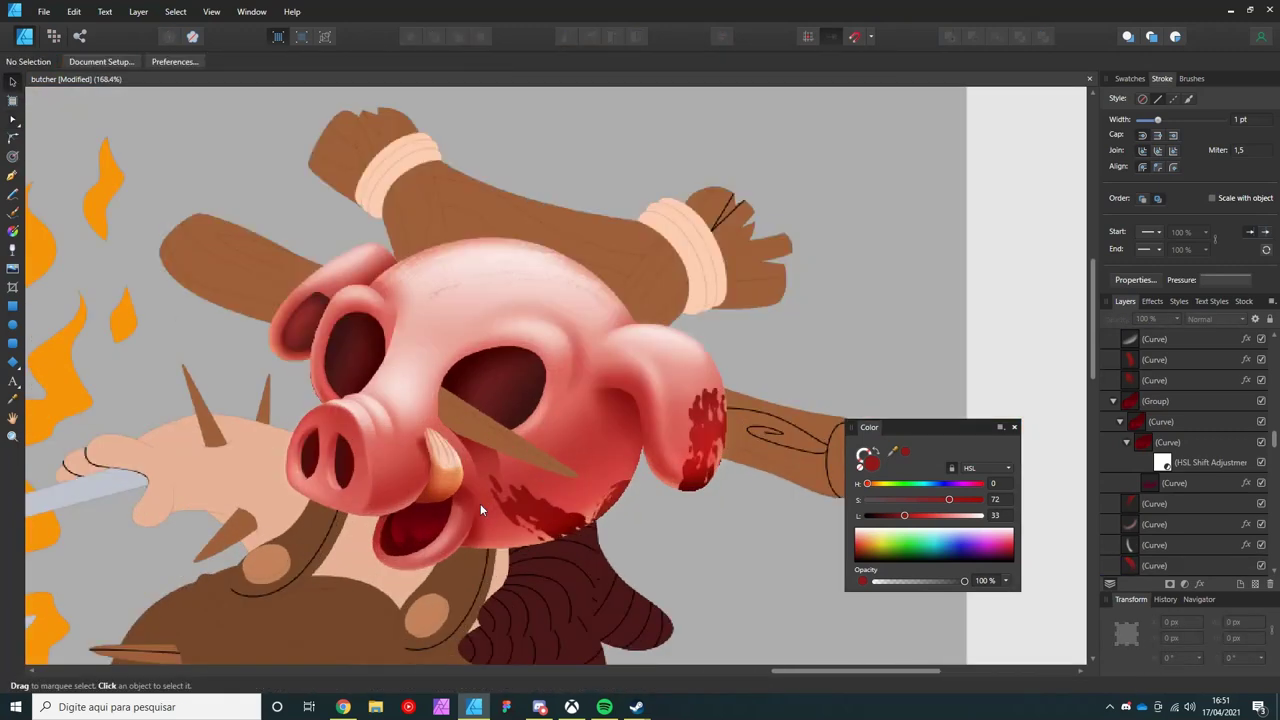
key("v")
- Fill the stick in the eye with a linear brown-to-orange-brown gradient
left_click(530, 420)
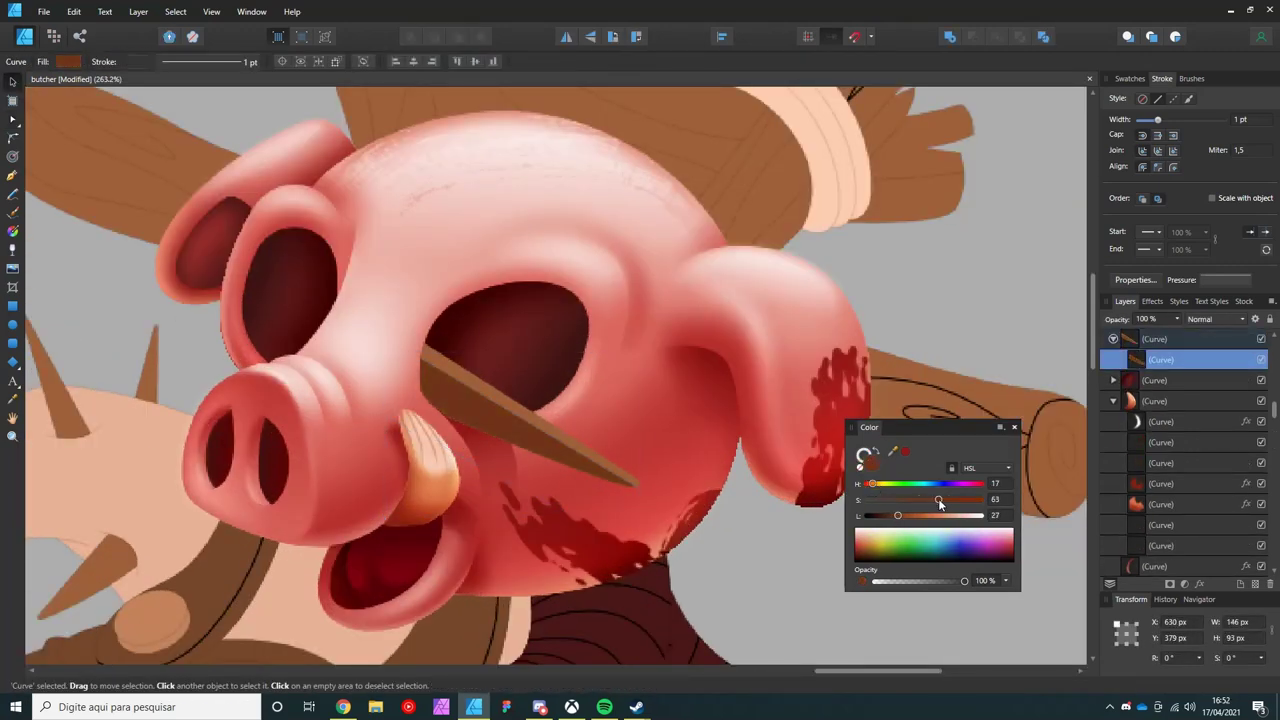
left_click(862, 454)
left_click(537, 416)
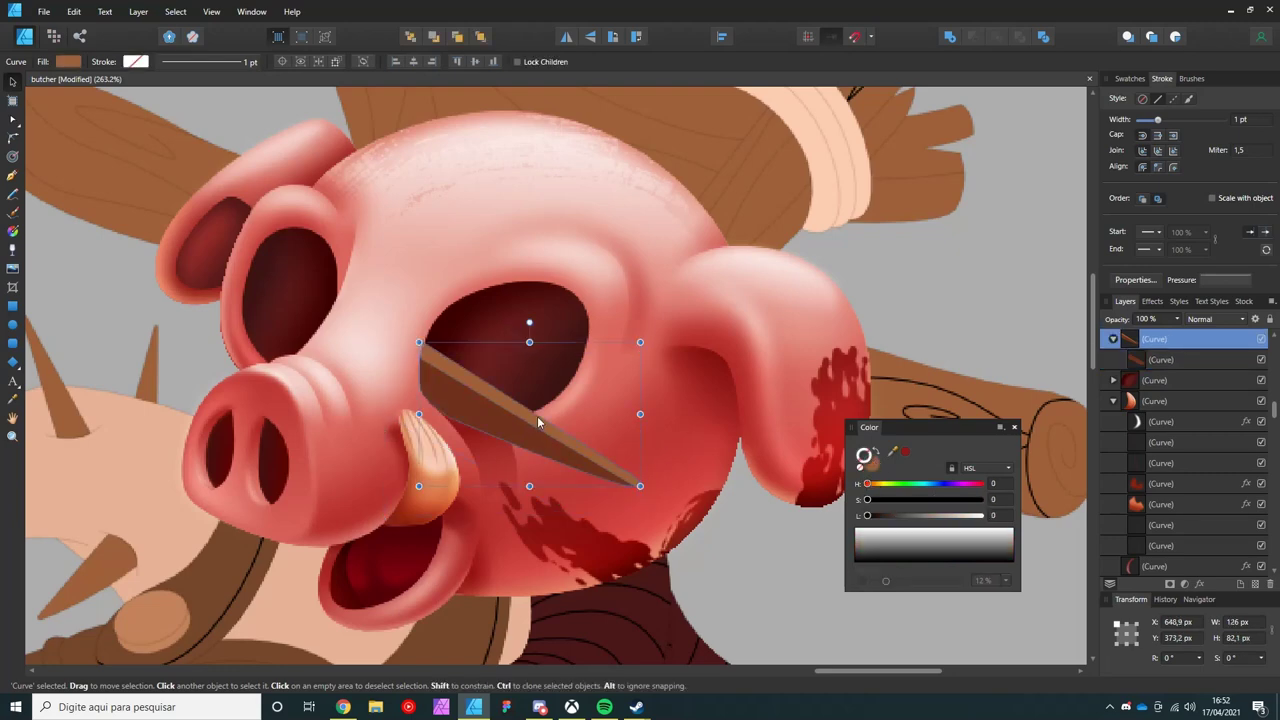
key("g")
left_click_drag(504, 393, 494, 404)
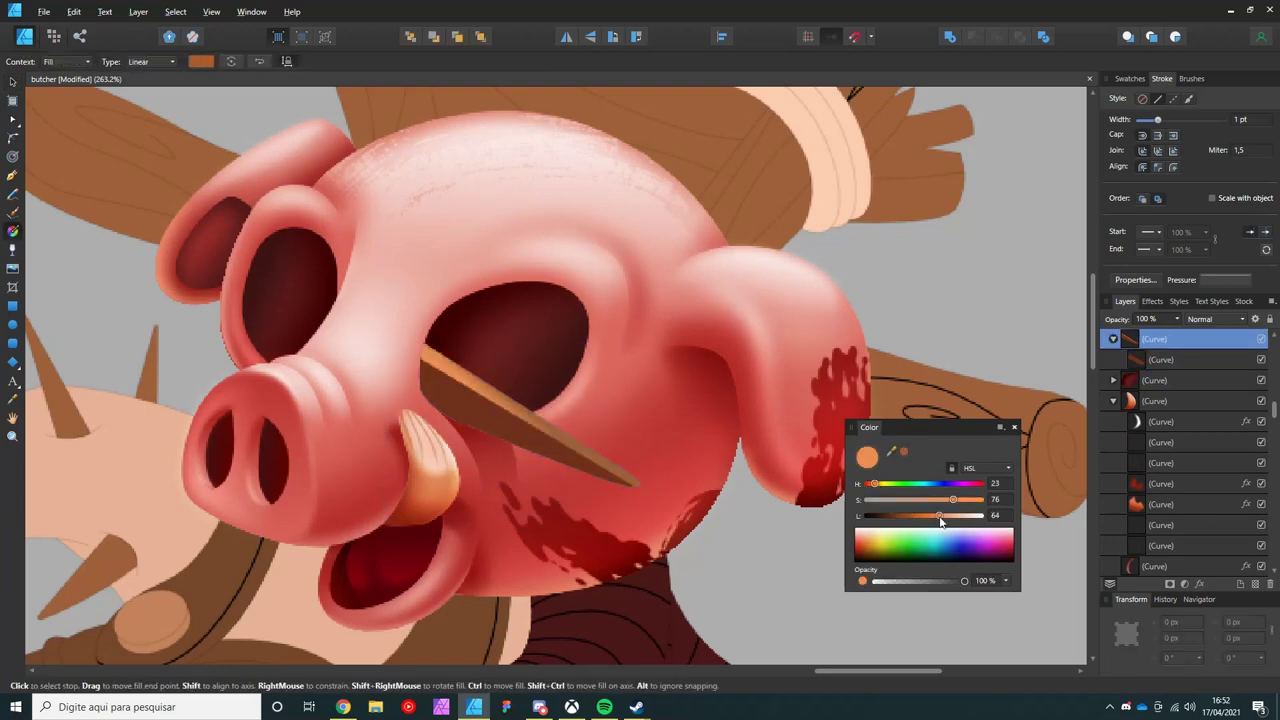
scroll(490, 430, "up", 2, "ctrl")
key("ctrl+d")
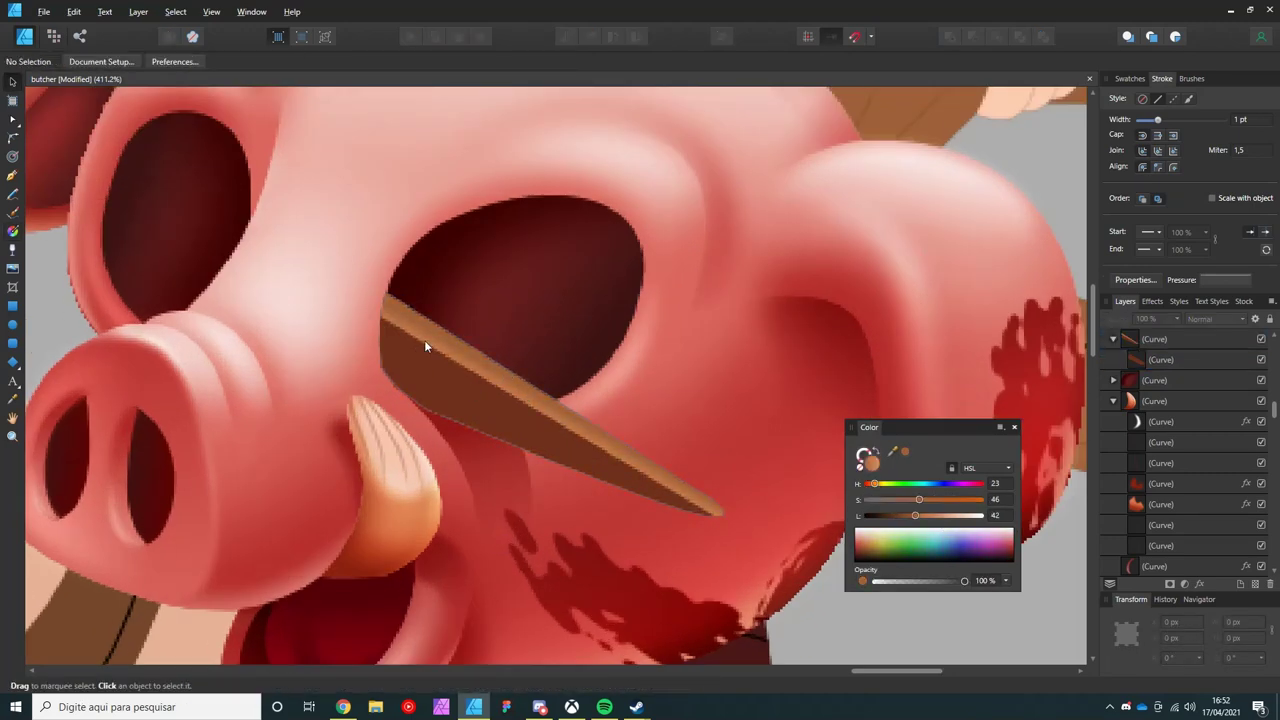
- Draw a test shape at the stick's top, darken it to dark brown, then delete it
key("p")
mouse_move(400, 330)
left_mouse_down()
mouse_move(417, 313)
mouse_move(443, 318)
left_mouse_up()
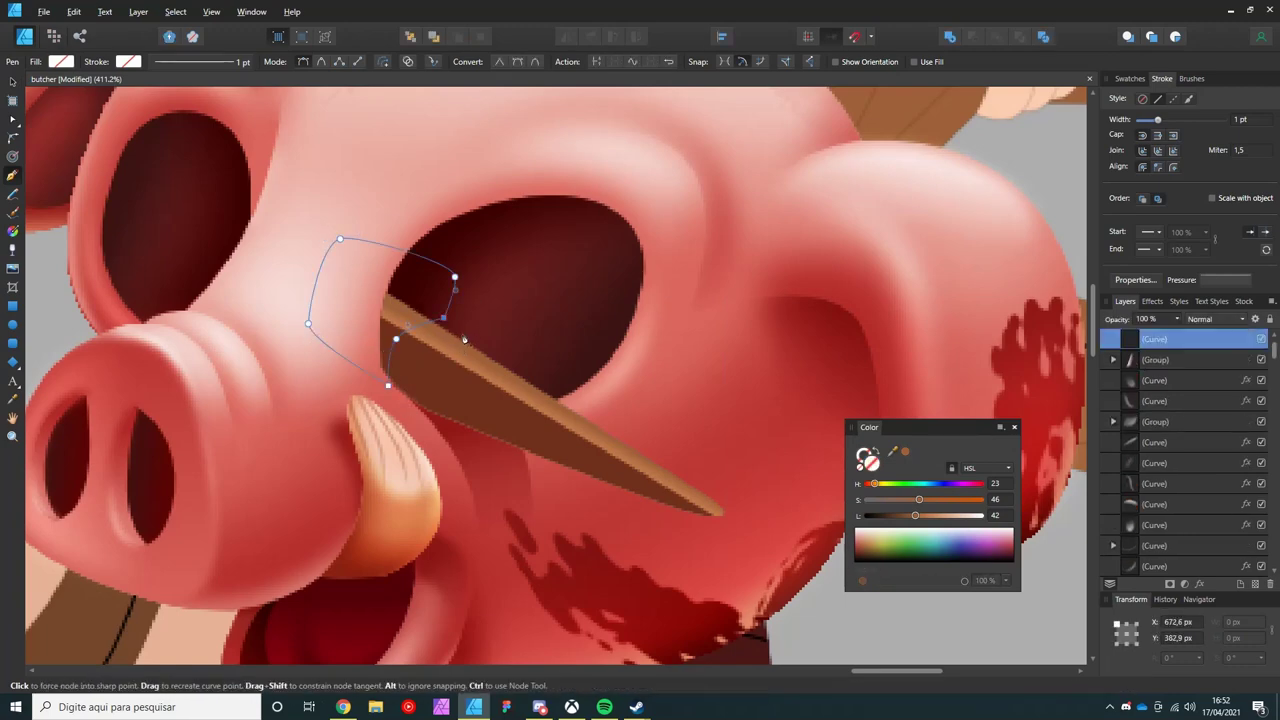
key("v")
left_click_drag(915, 515, 885, 515)
left_click_drag(943, 499, 948, 505)
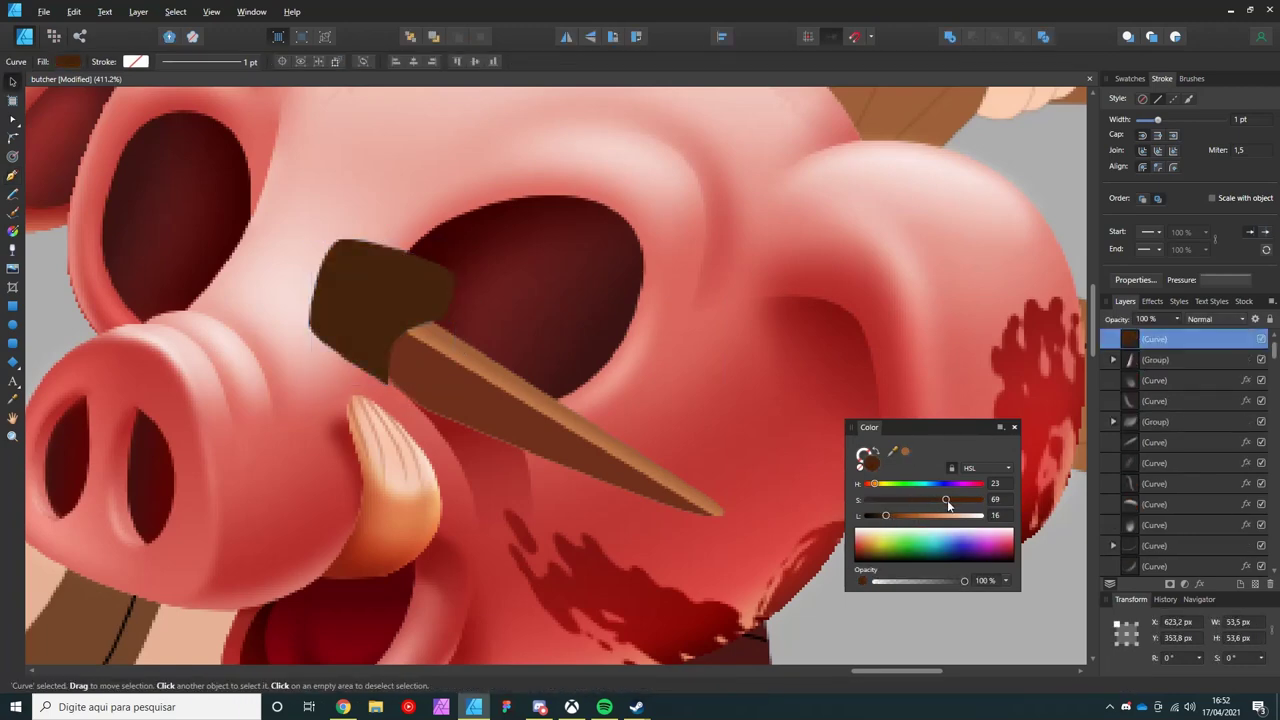
key("Delete")
- Select the eye-socket shape with the Gradient tool active
scroll(442, 388, "down", 5)
scroll(442, 388, "up", 1)
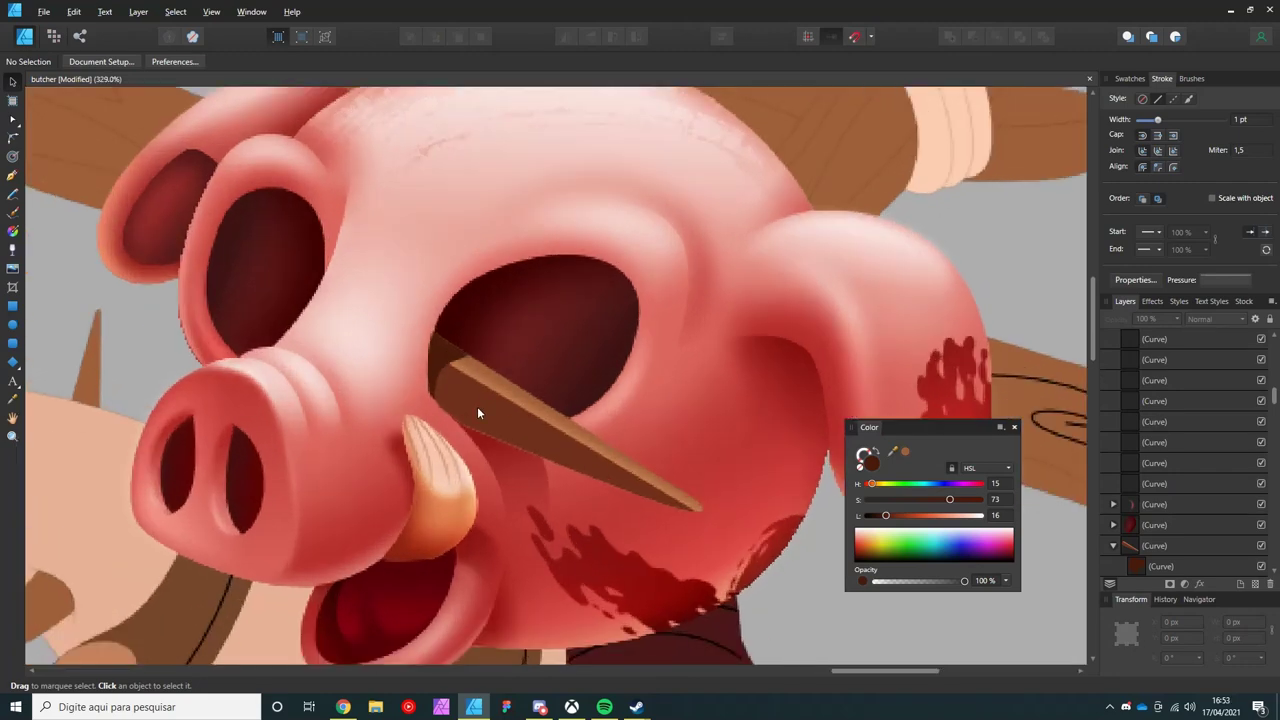
scroll(477, 406, "down", 2)
key("g")
left_click(457, 355)
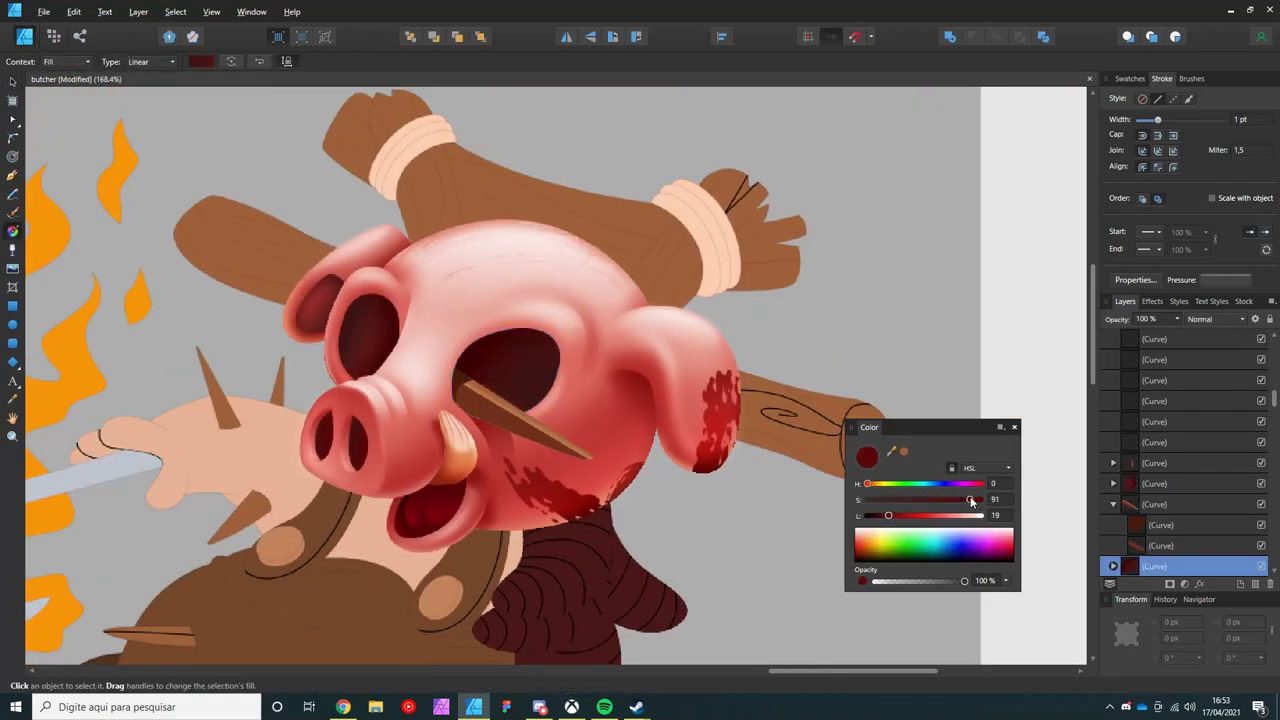
- Select the left eye-socket shape, then clear the selection
scroll(434, 374, "up", 3)
left_click(345, 325)
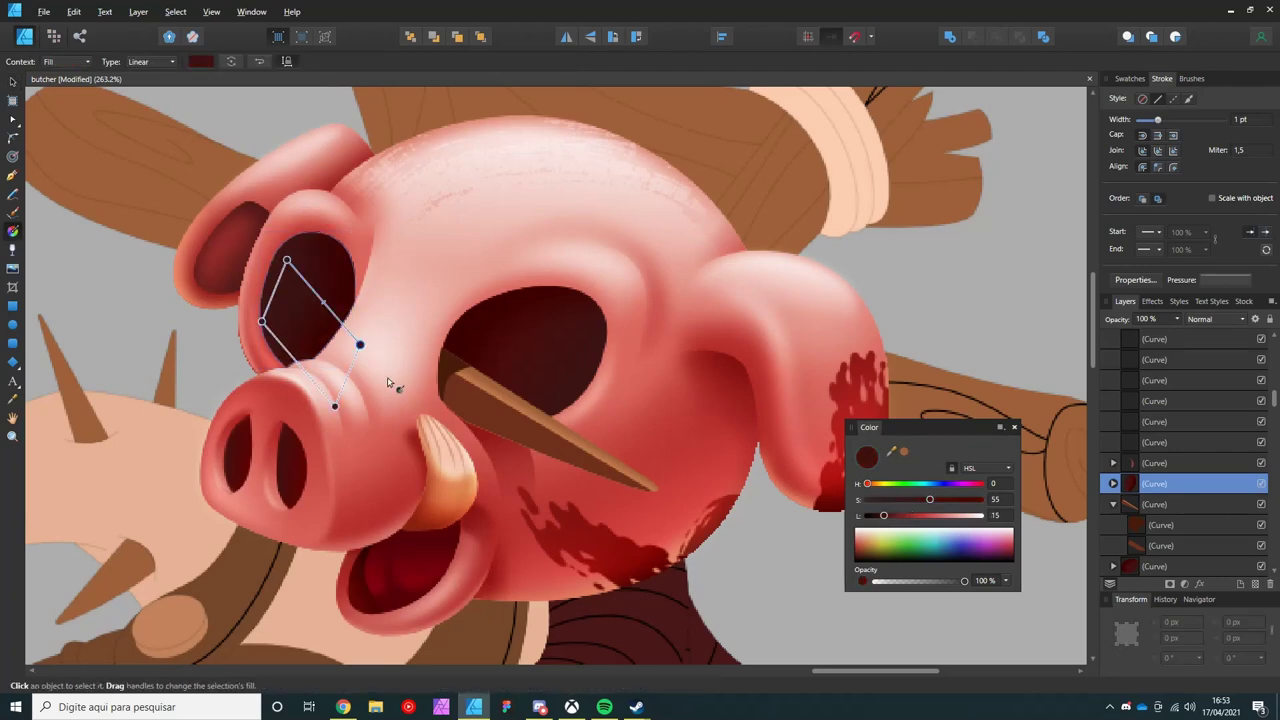
key("ctrl+d")
scroll(389, 383, "down", 5)
scroll(430, 256, "up", 4)
- Move the cheek blood splatter up along the top of the head
left_click(535, 476)
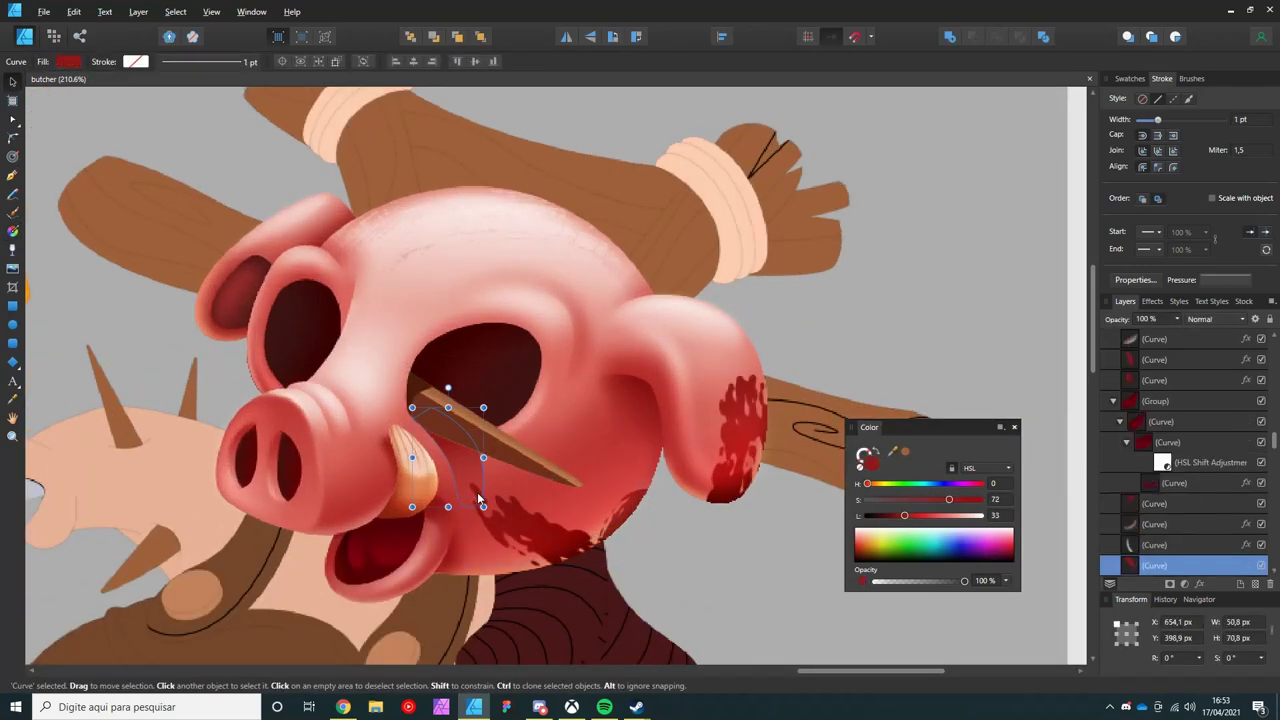
scroll(535, 476, "up", 3)
scroll(535, 476, "down", 5)
mouse_move(540, 555)
left_mouse_down()
mouse_move(460, 337)
mouse_move(425, 341)
left_mouse_up()
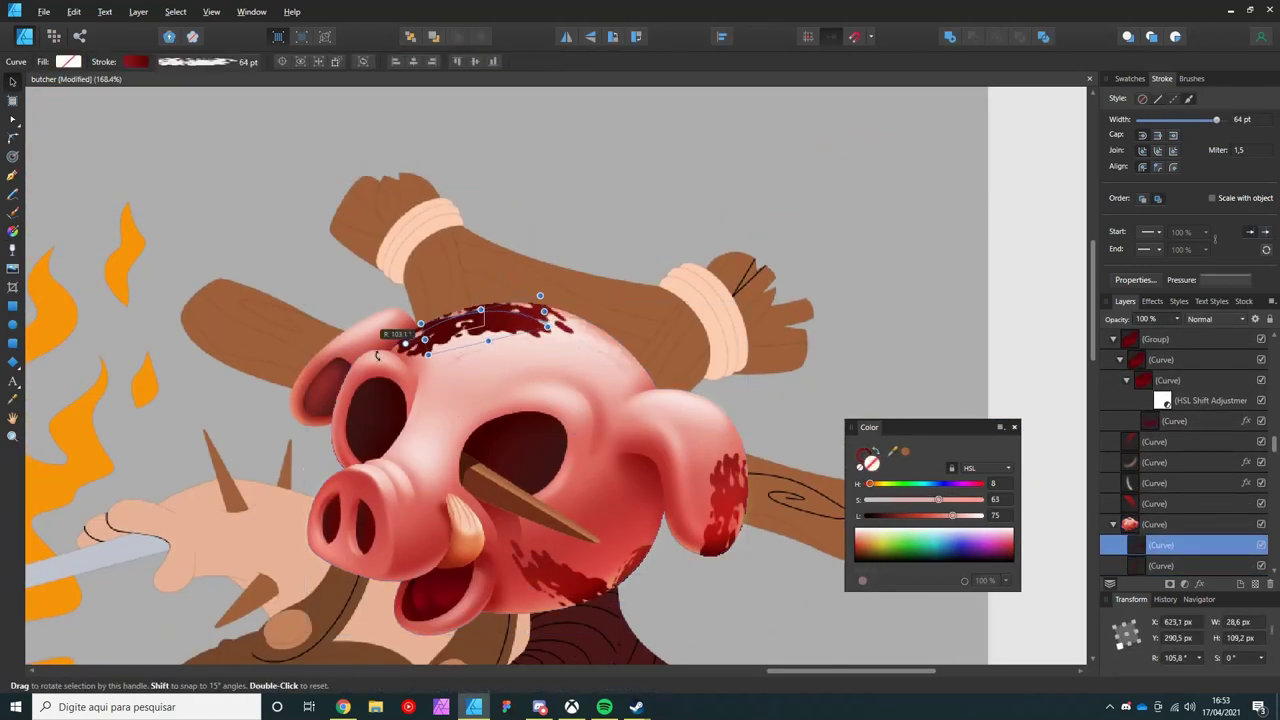
key("g")
key("v")
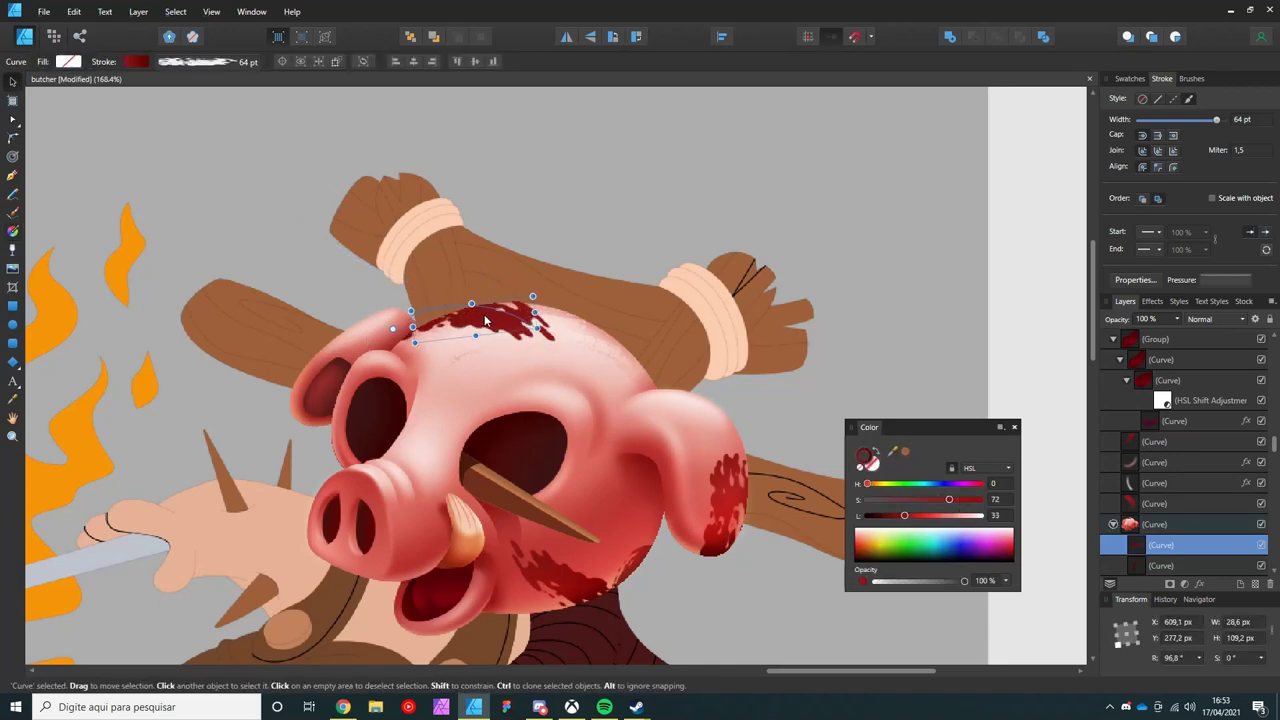
key("ctrl+d")
- Select the forehead blood splatter to check its placement, then deselect it
scroll(482, 325, "up", 3)
left_click(482, 325)
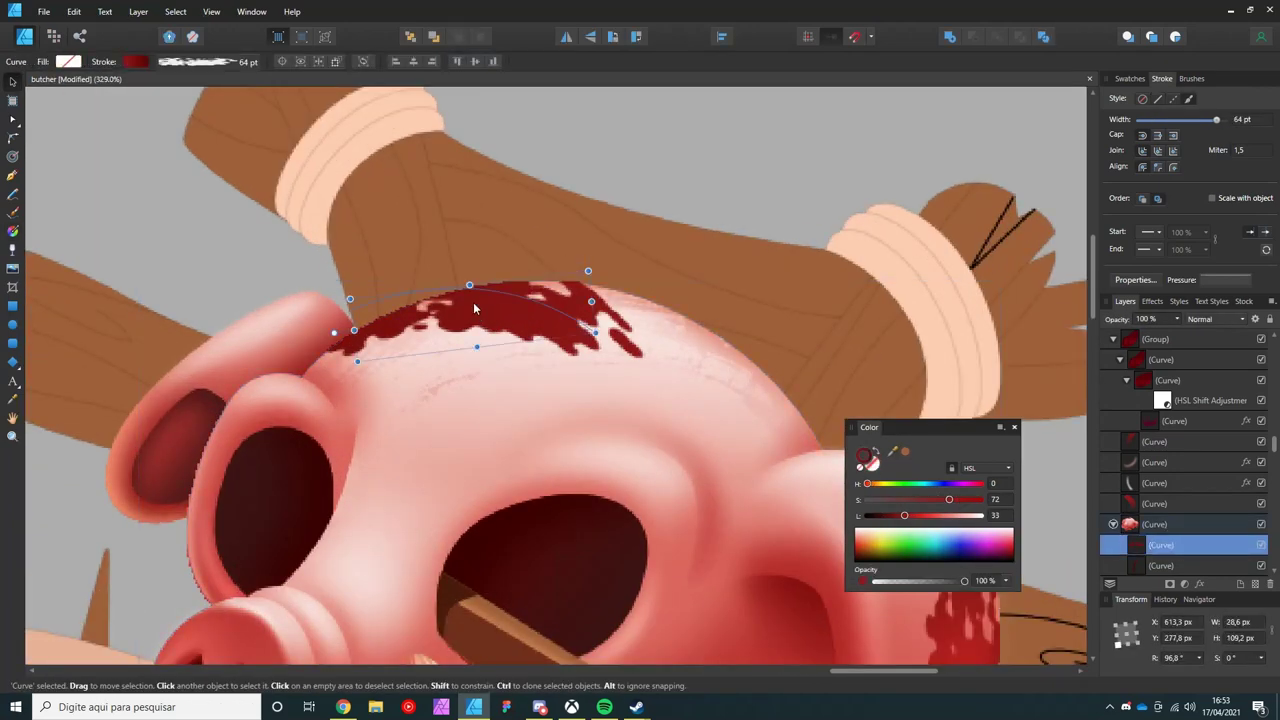
scroll(656, 357, "down", 5)
key("ctrl+d")
scroll(656, 357, "up", 2)
scroll(457, 457, "down", 3)
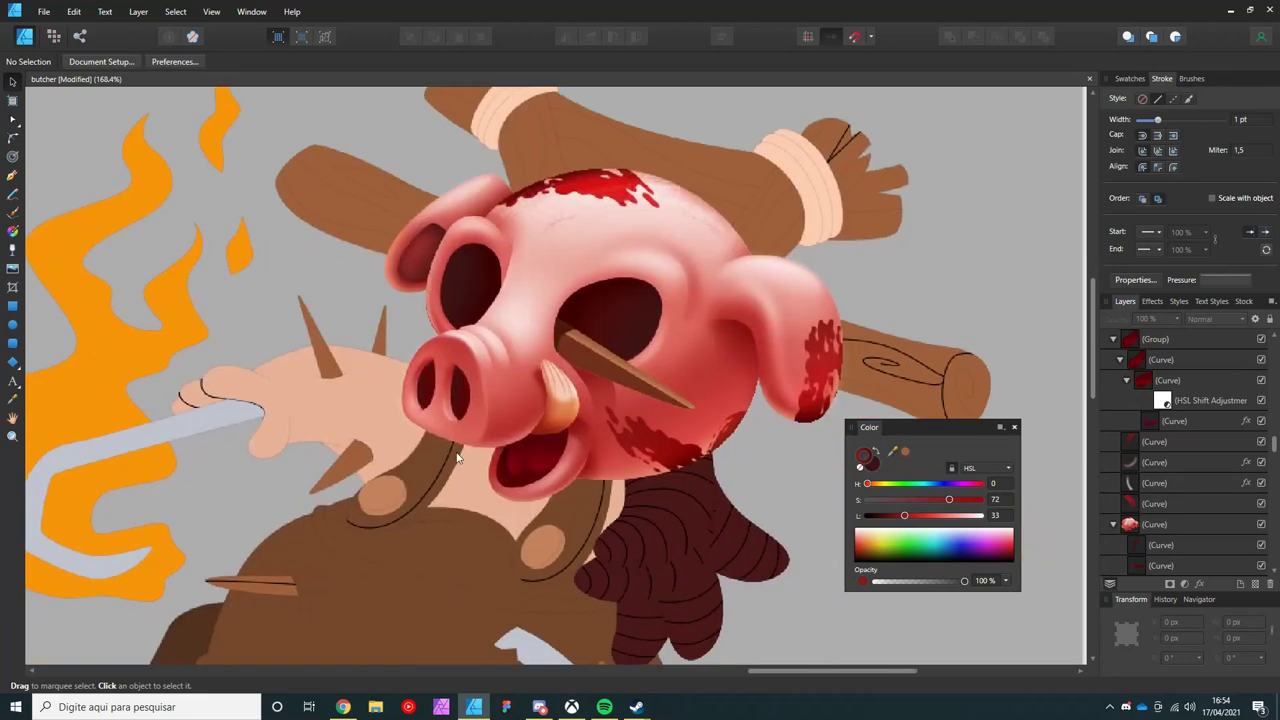
scroll(524, 468, "up", 2)
scroll(508, 440, "up", 2)
- Draw a dark red shape inside the mouth and give the orange stroke a 0.8 px blur
key("p")
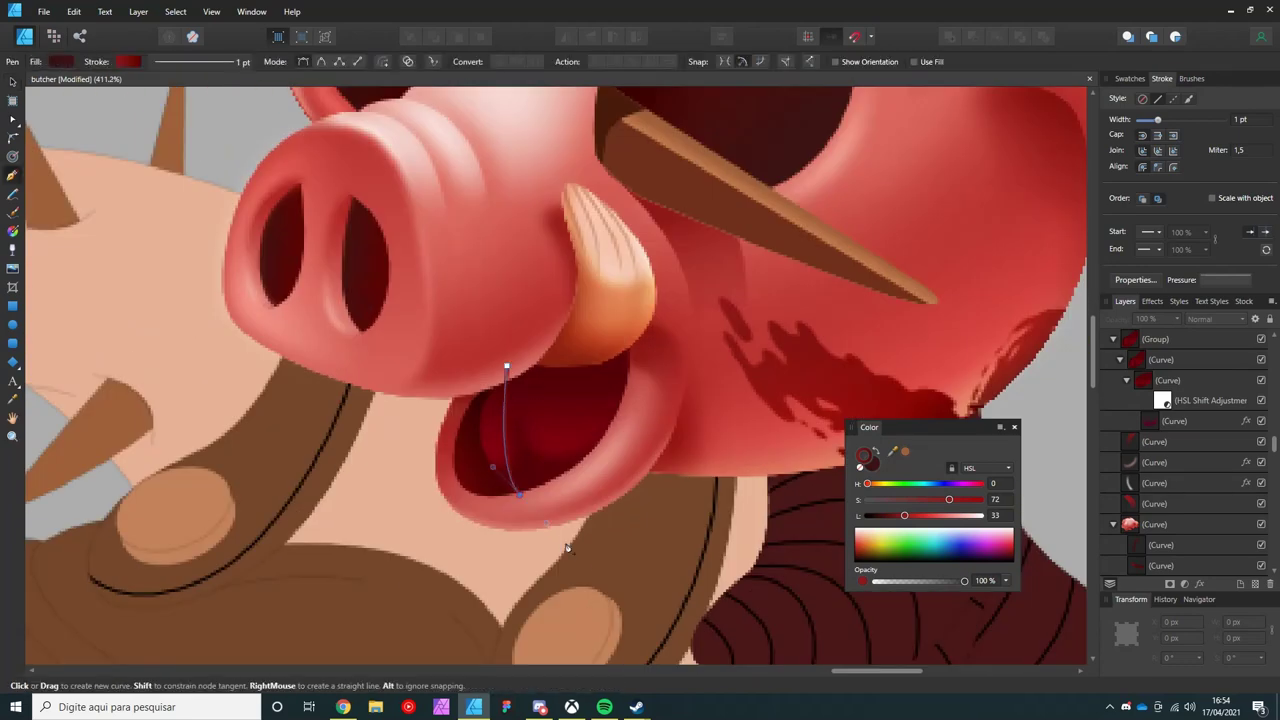
left_click(506, 367)
key("v")
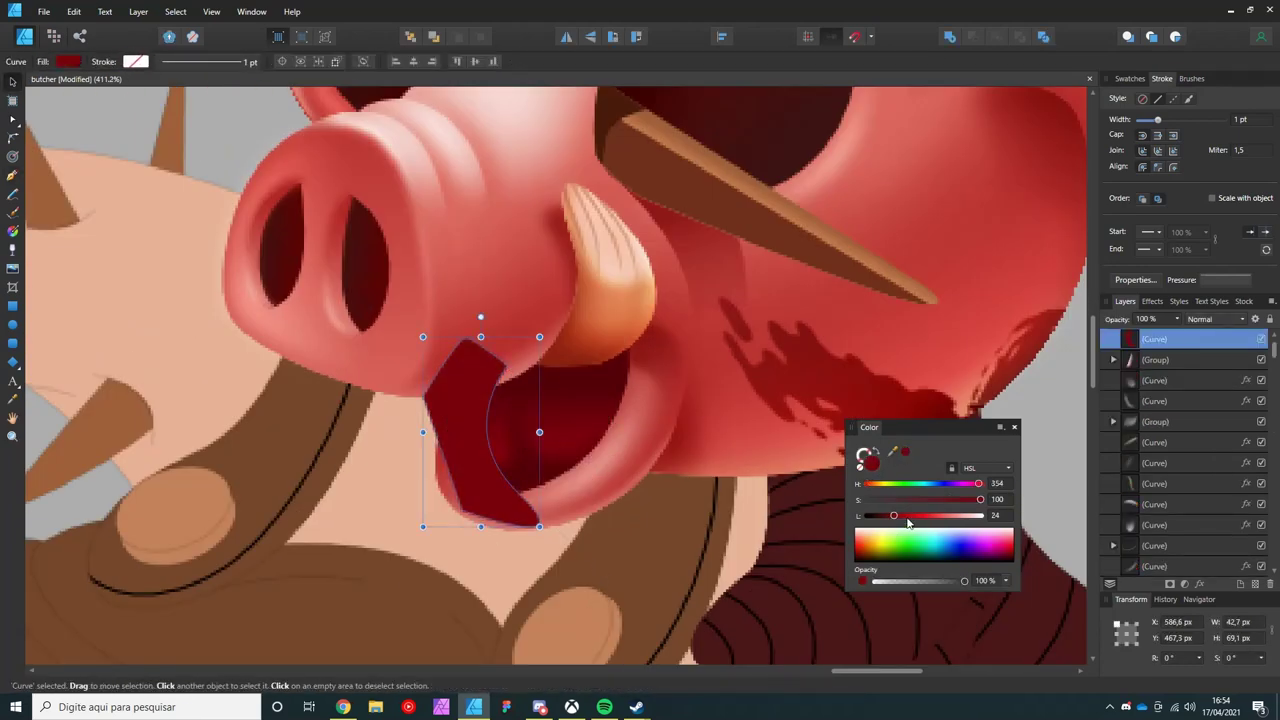
left_click(486, 444)
left_click(1198, 584)
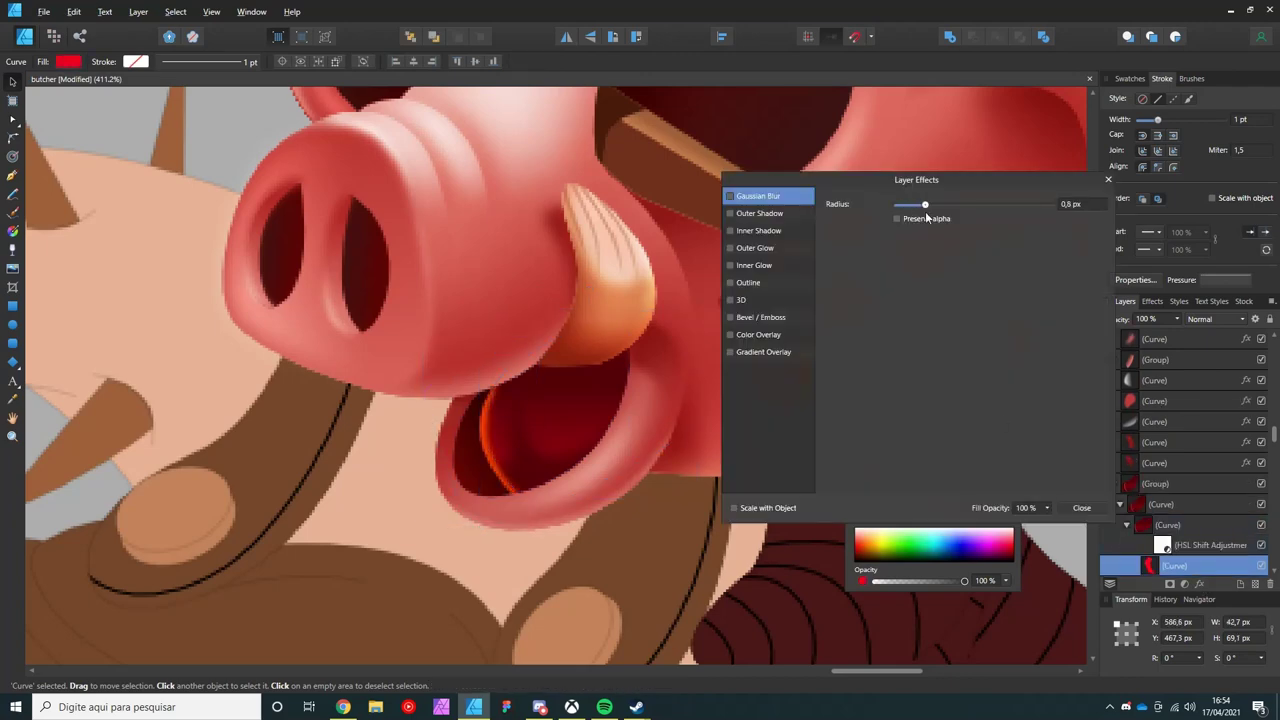
key("Escape")
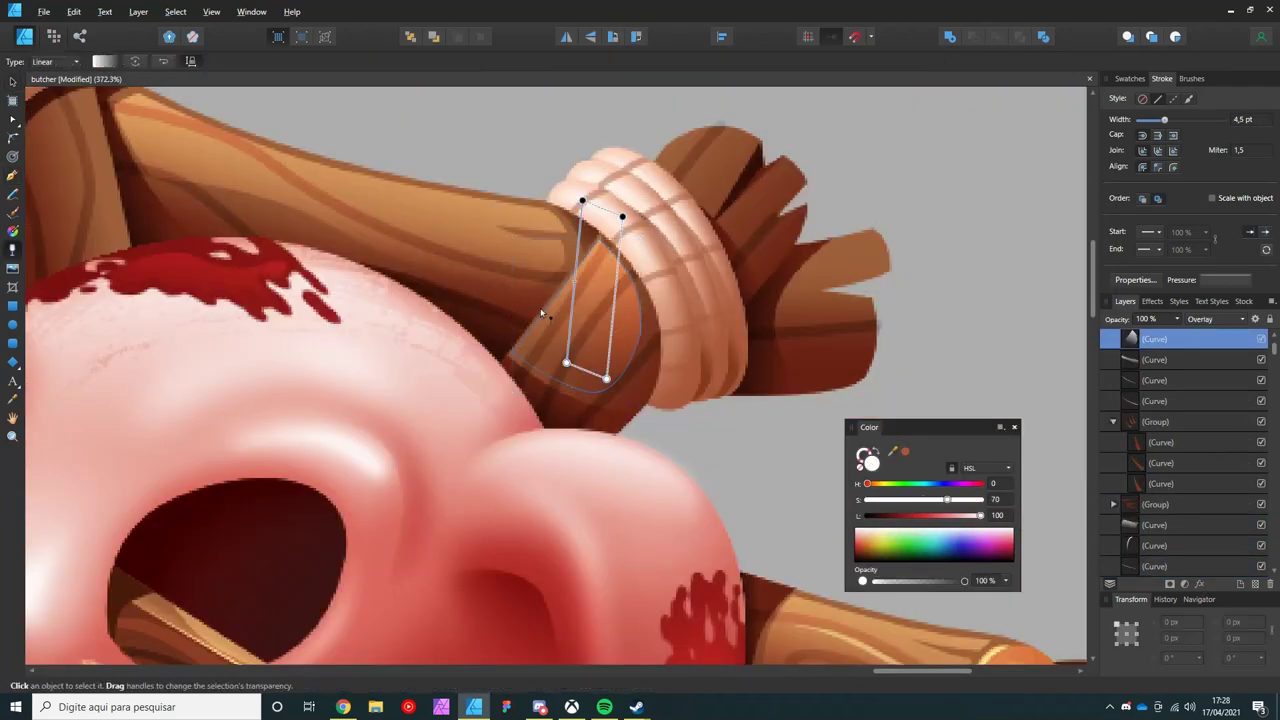
- Draw a straight two-node highlight line along the wooden stick
scroll(486, 265, "down", 5)
scroll(543, 263, "up", 6)
key("p")
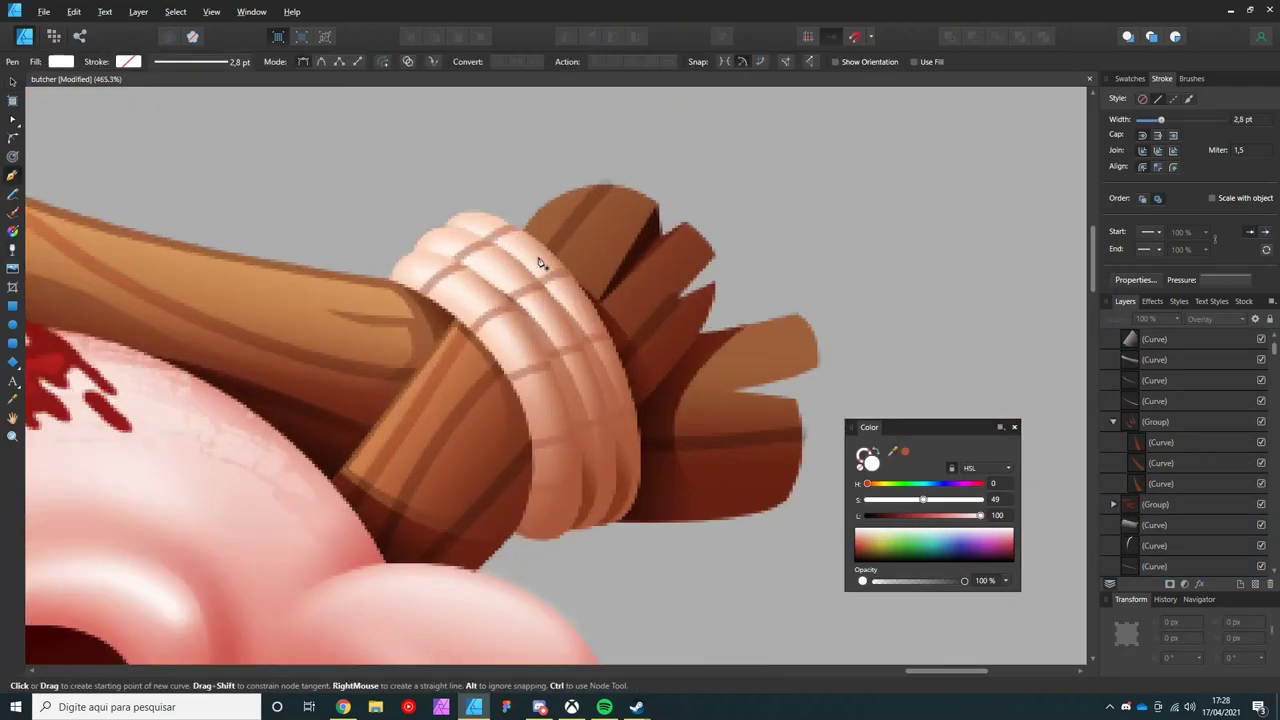
key("Escape")
scroll(558, 219, "down", 3)
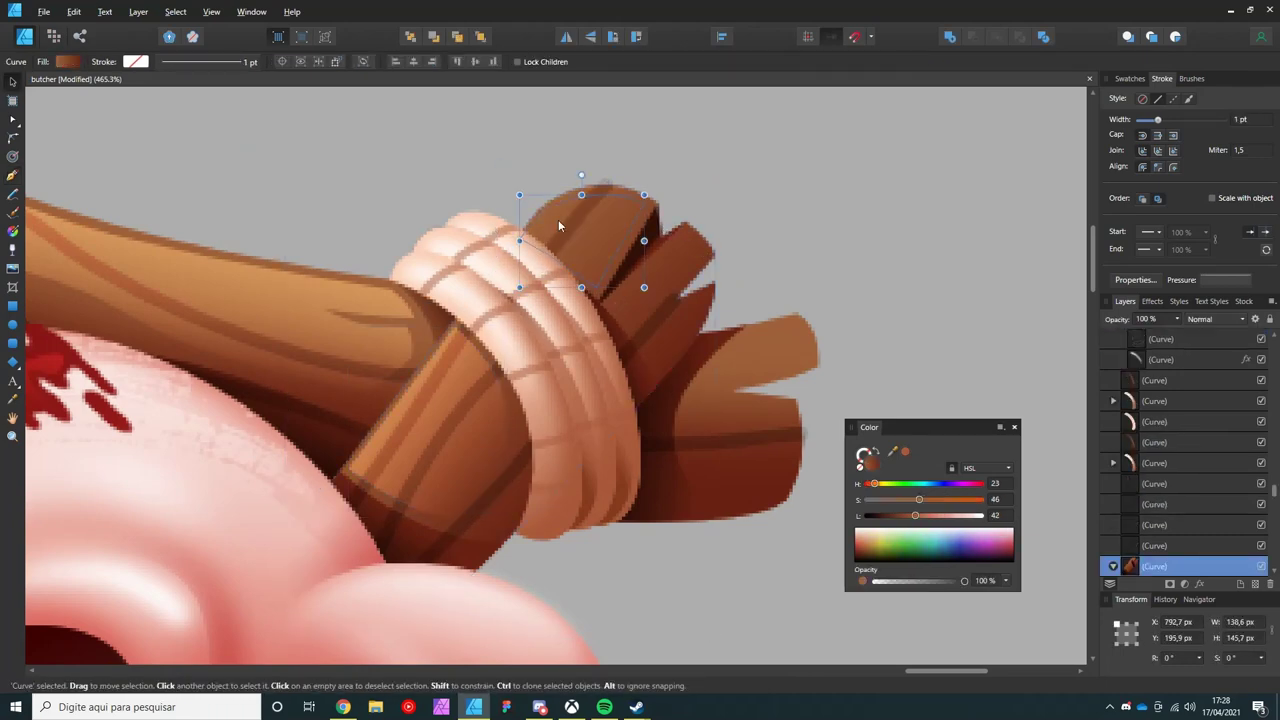
key("v")
scroll(488, 252, "down", 3)
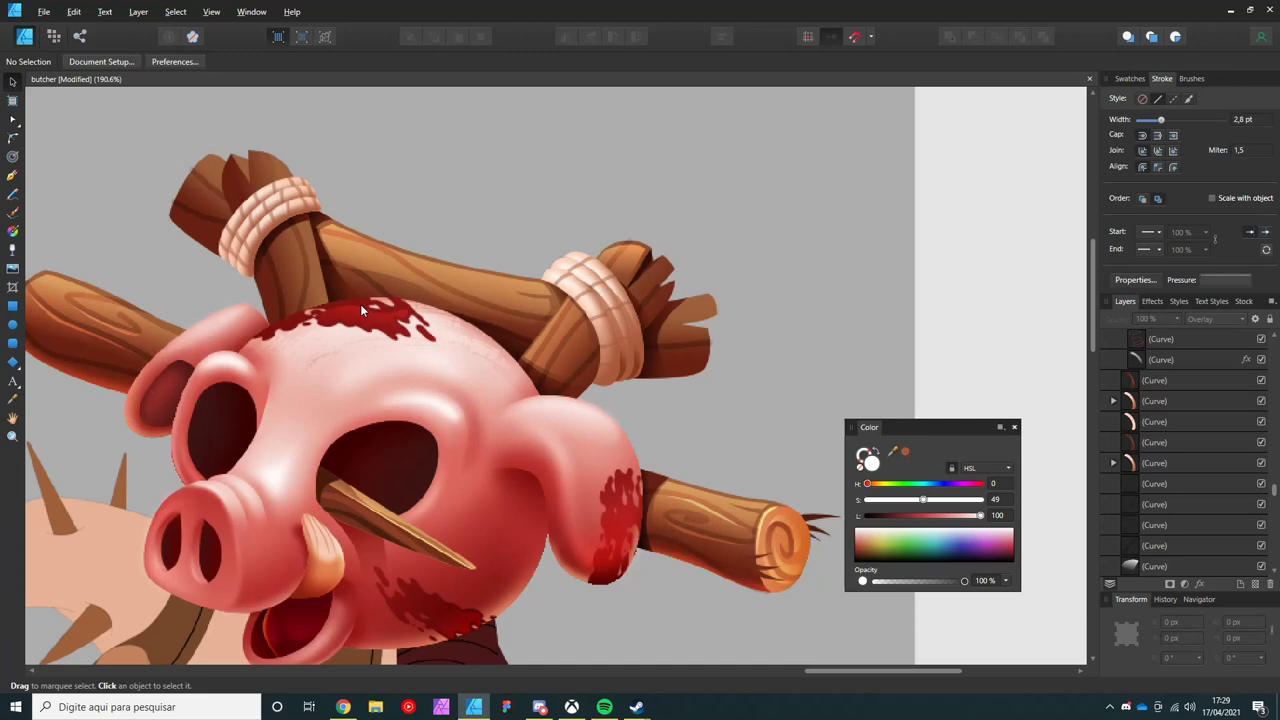
scroll(565, 380, "up", 6)
key("p")
left_click(650, 298)
left_click(564, 415)
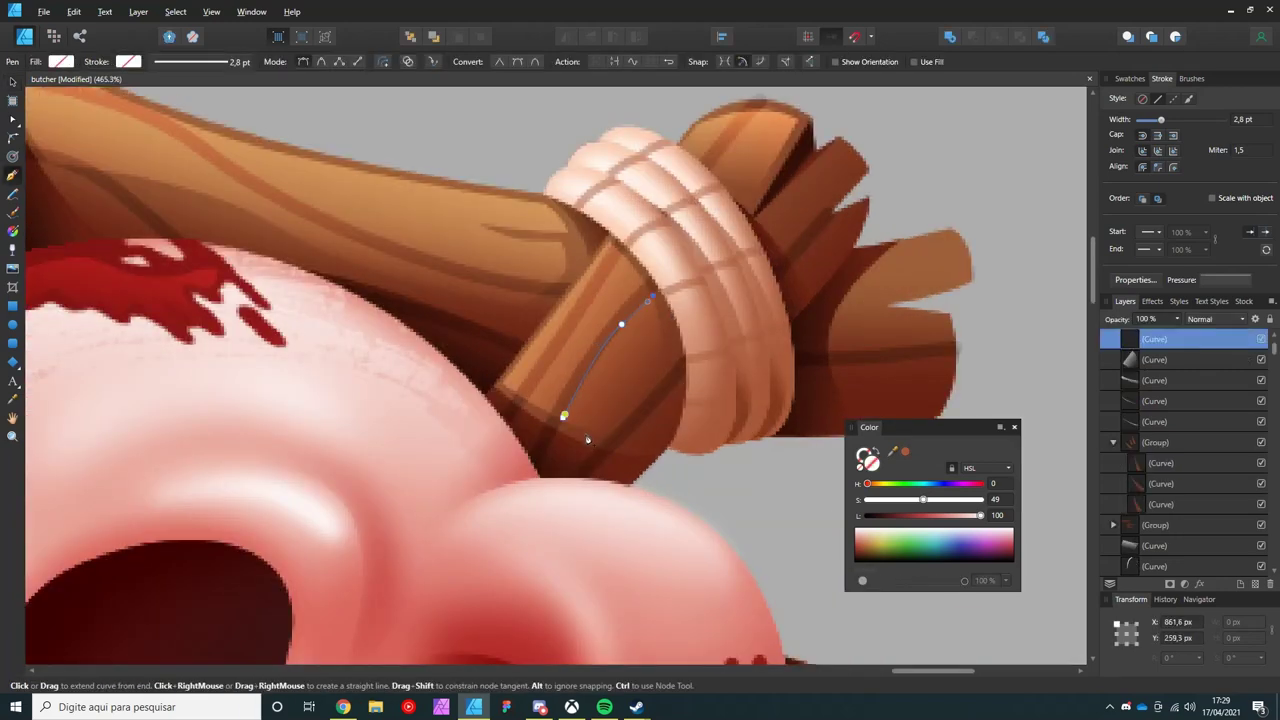
key("Escape")
- Draw curved highlight streaks along the upper stick and the rope-tied edge
scroll(585, 354, "up", 1)
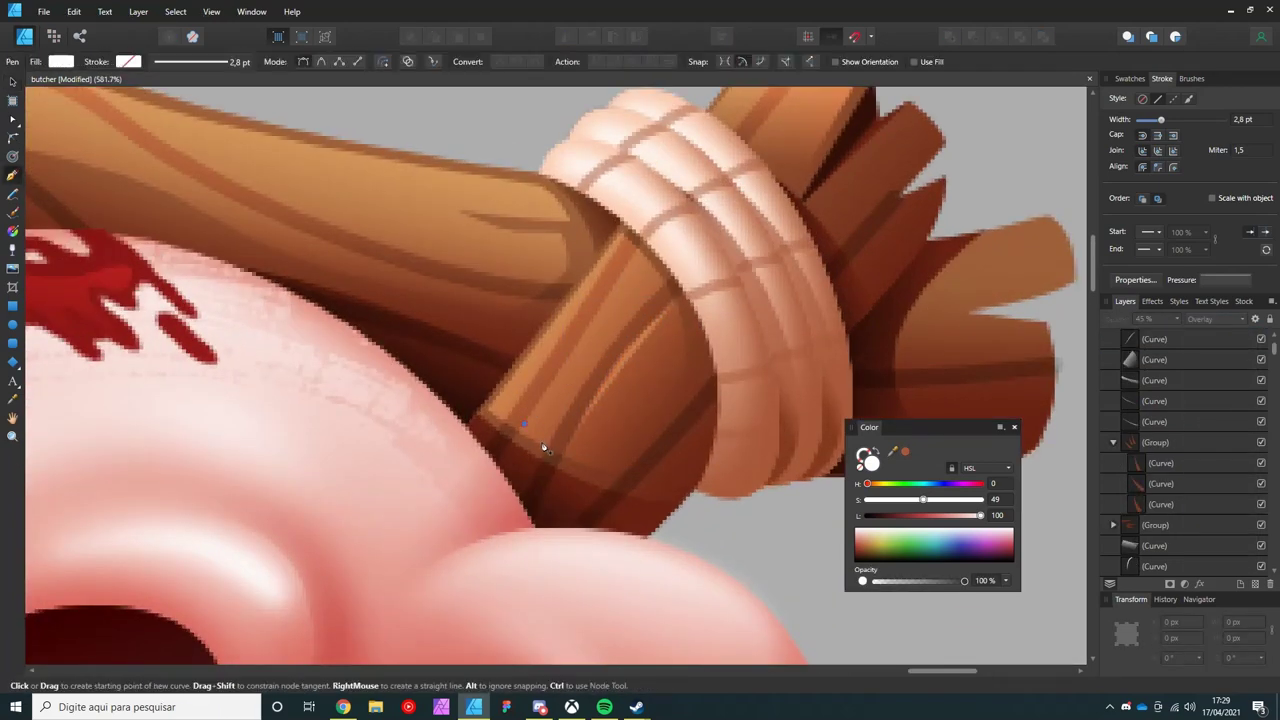
scroll(705, 485, "down", 2)
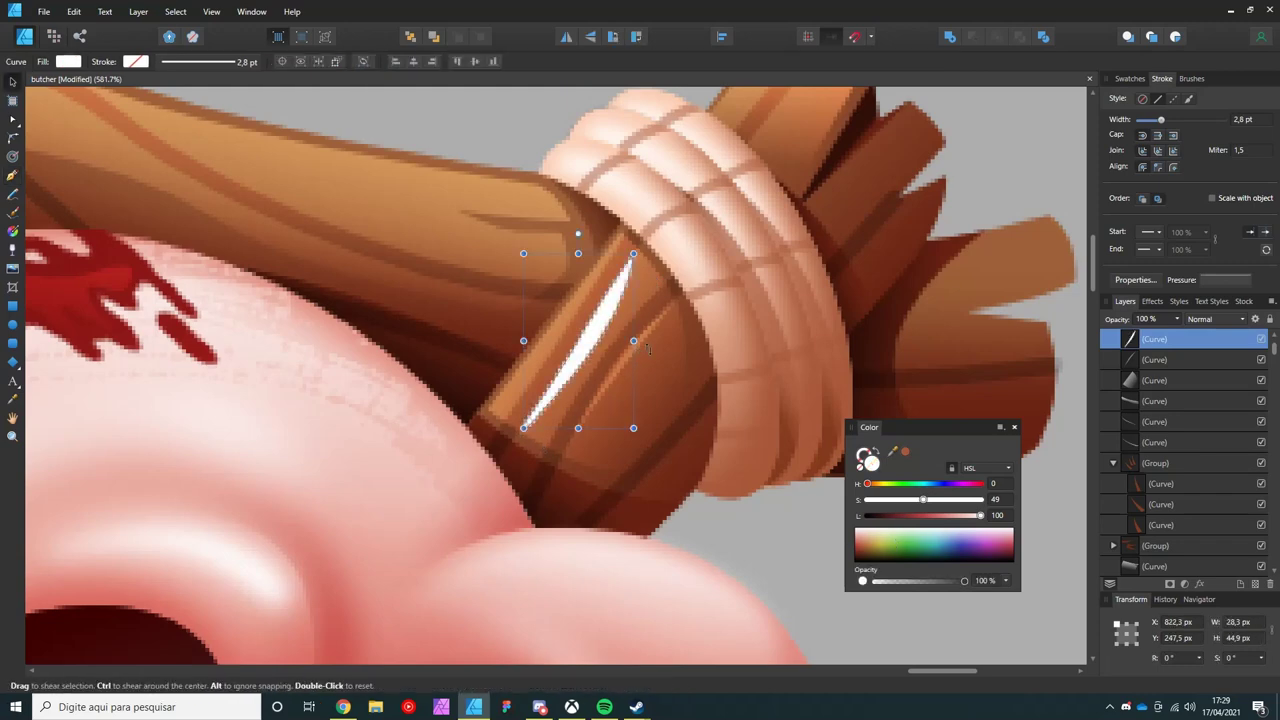
key("v")
scroll(382, 309, "down", 4)
scroll(259, 232, "up", 3)
key("p")
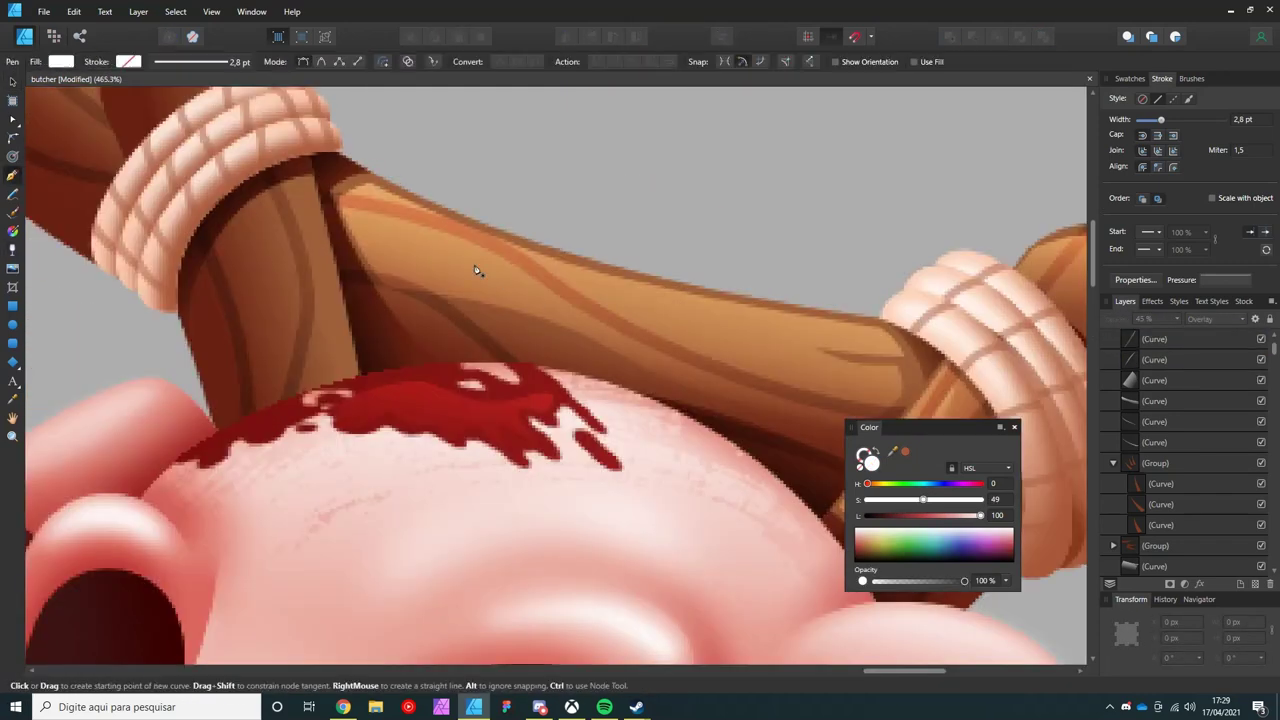
left_click_drag(663, 351, 727, 375)
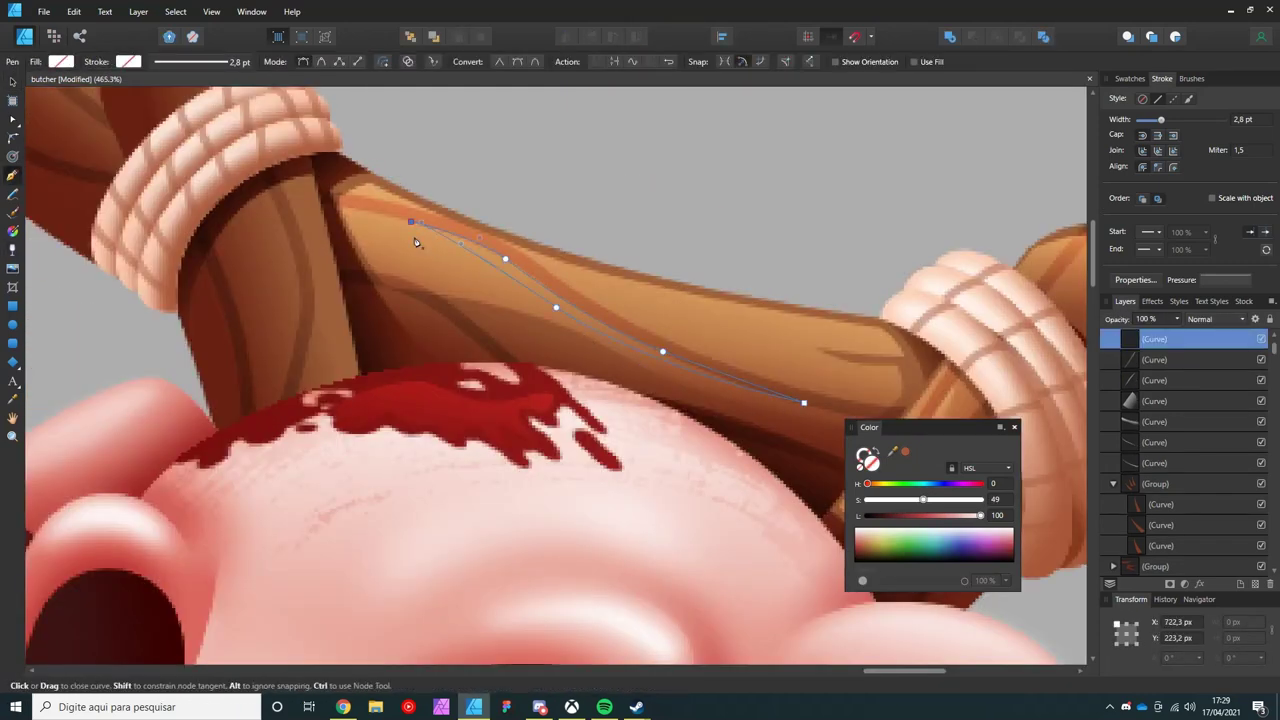
left_click(415, 240)
scroll(333, 302, "left", 2)
left_click(370, 176)
left_click(309, 204)
left_click(274, 265)
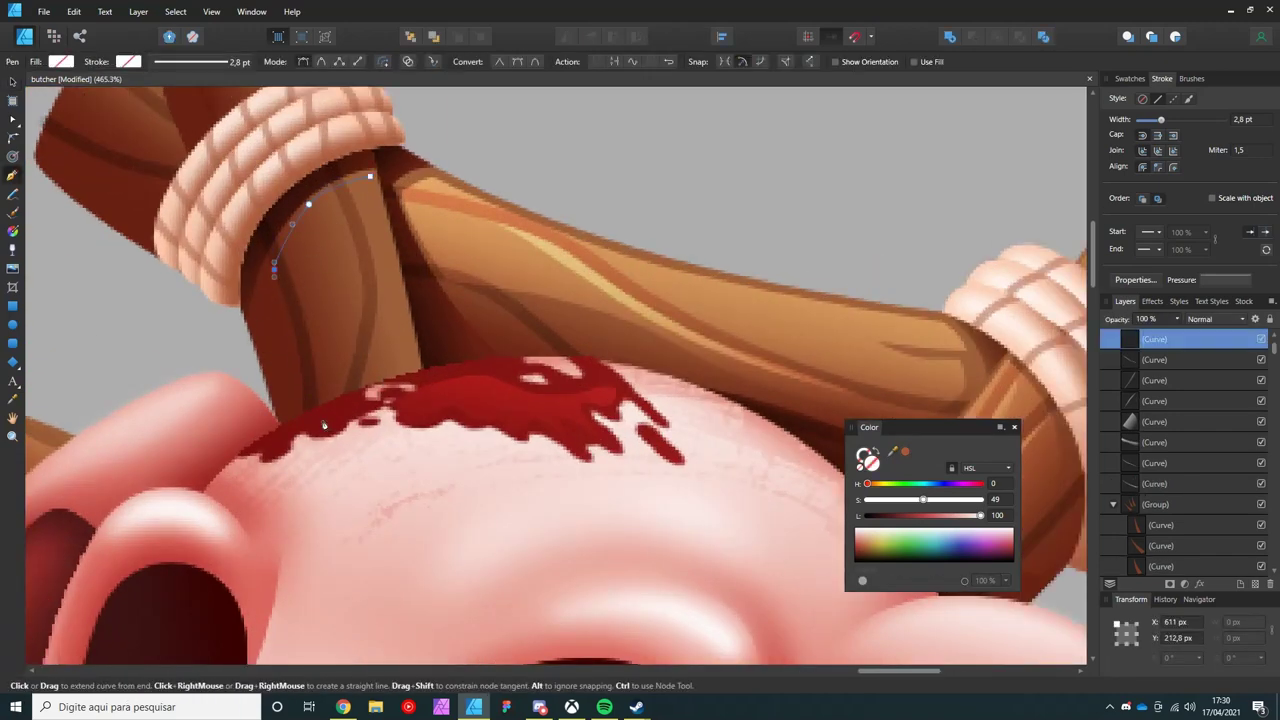
left_click(370, 176)
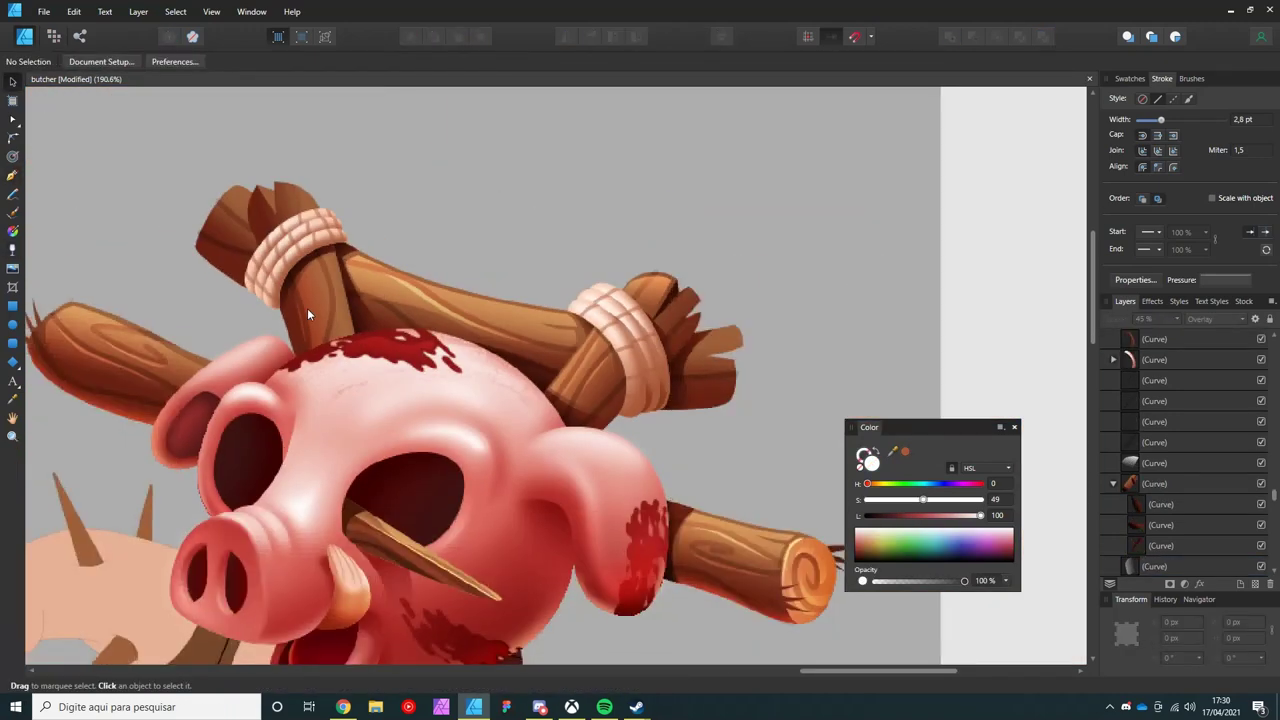
- Add thin highlight curves along the edge of the stick handle
scroll(307, 308, "down", 2)
scroll(362, 392, "up", 2)
left_click(340, 366)
left_click_drag(358, 283, 361, 237)
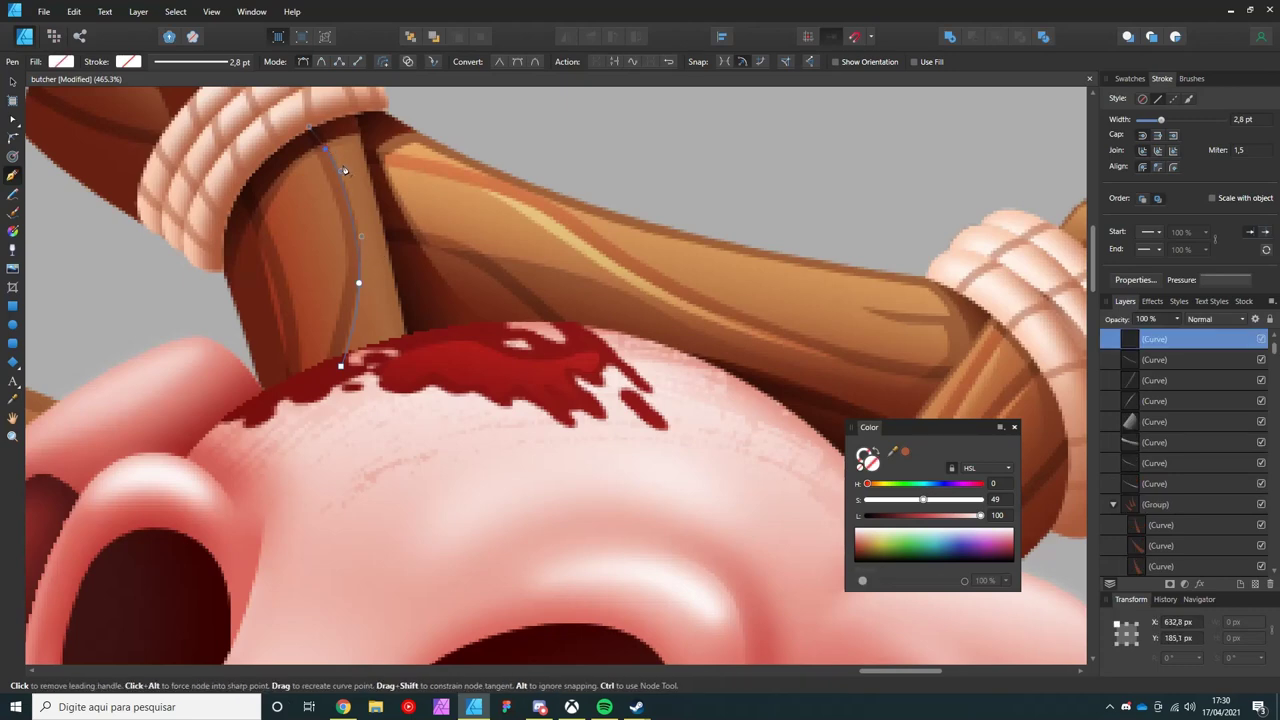
left_click(266, 216)
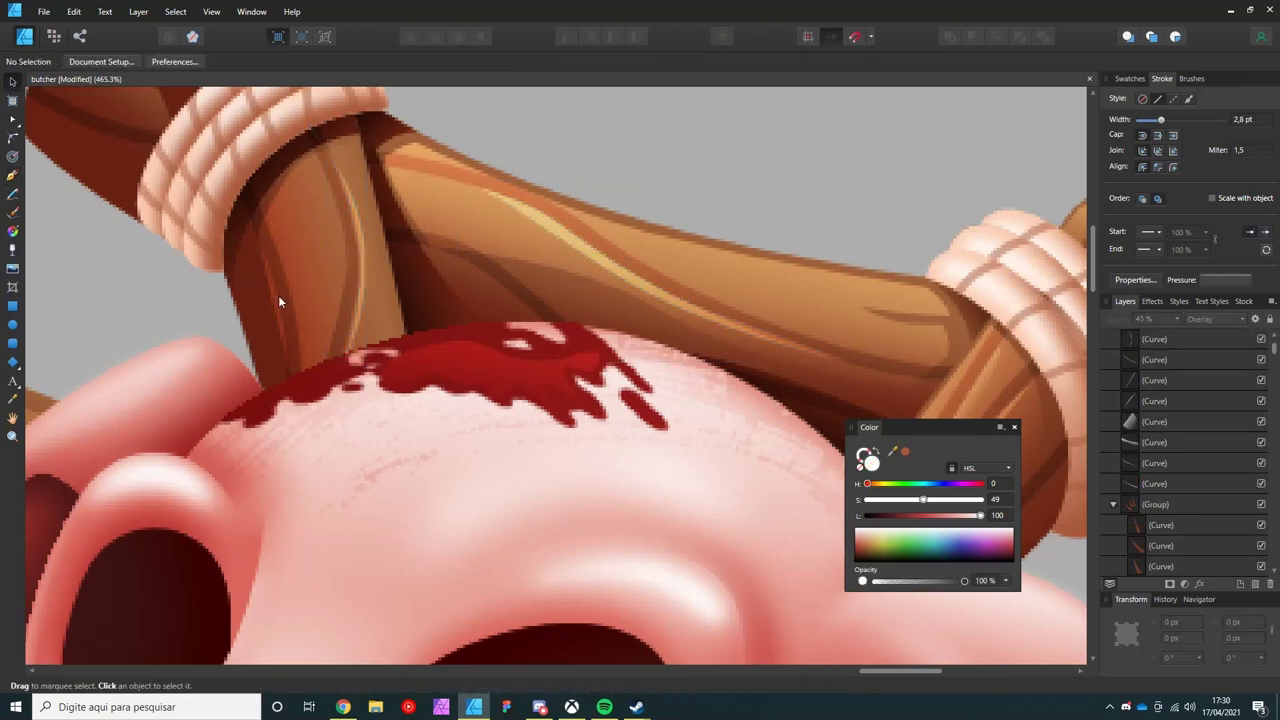
left_click(290, 316)
left_click(297, 386)
- Close a shading shape on the upper-left stick tip and paste the Overlay style onto it
key("v")
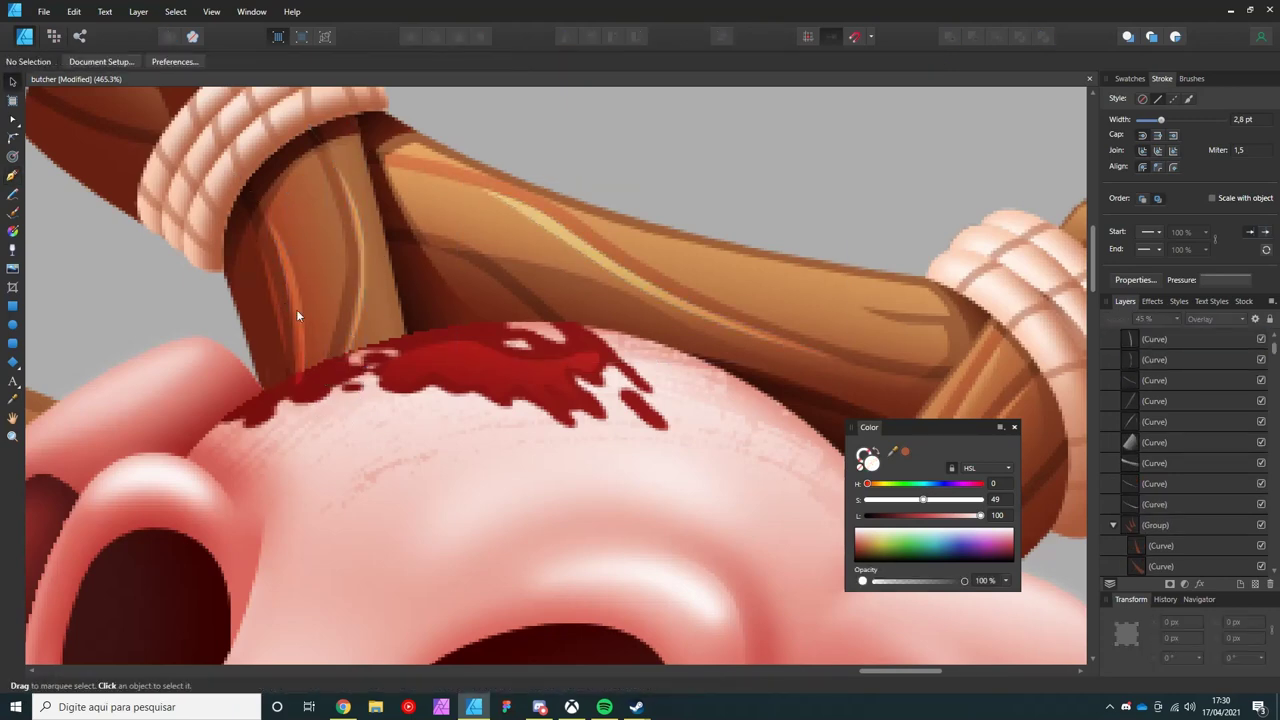
left_click(296, 309)
scroll(296, 309, "down", 2)
scroll(226, 225, "up", 2)
left_click(196, 281, "shift")
key("Escape")
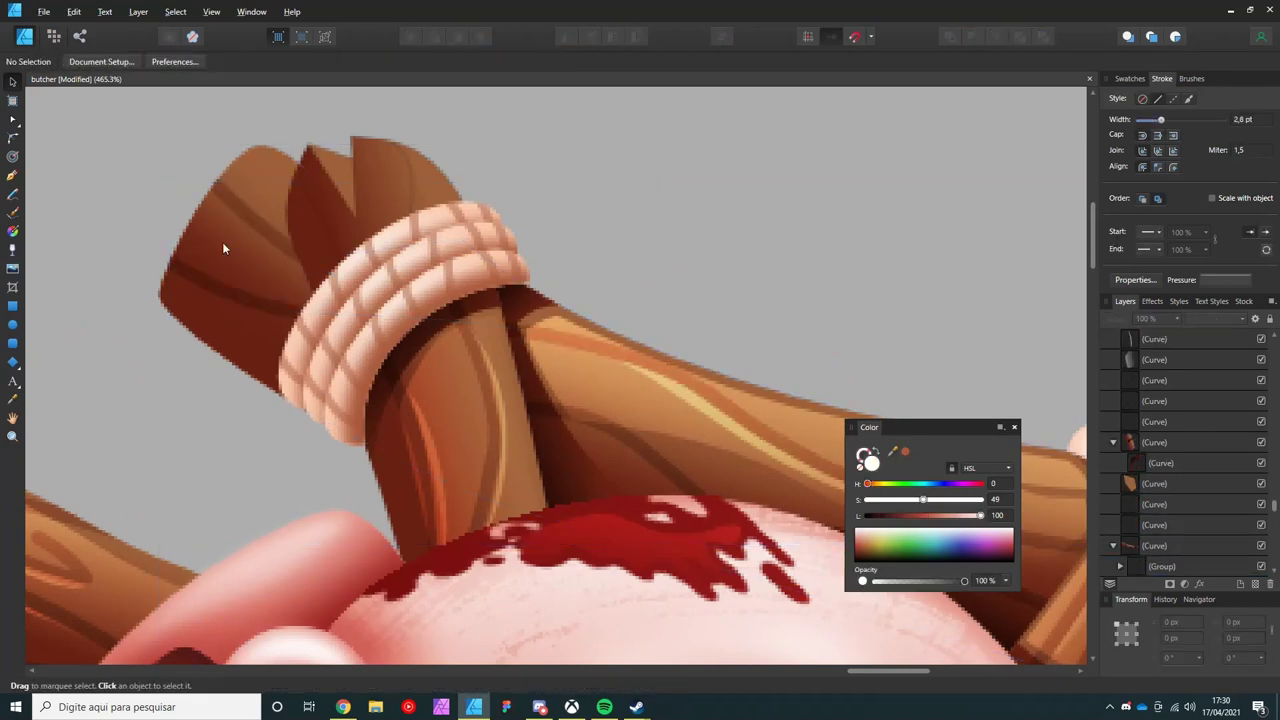
left_click(298, 201)
key("p")
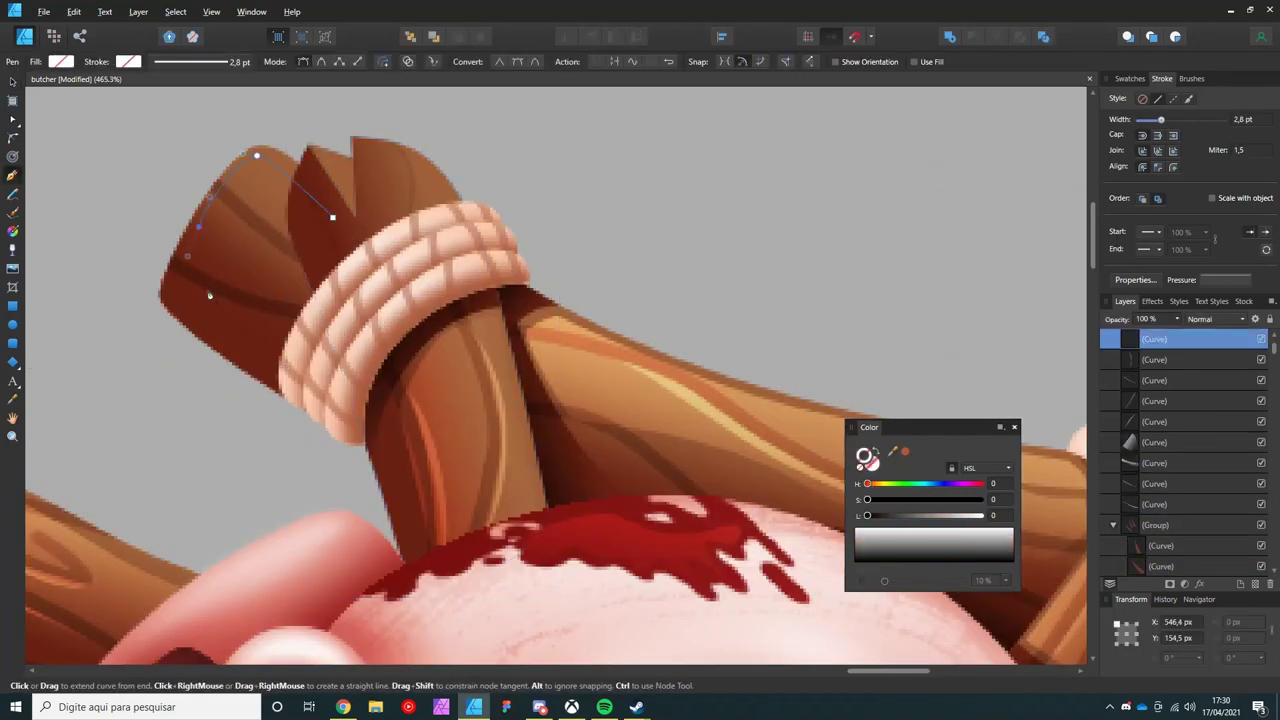
left_click(332, 216)
key("v")
key("ctrl+shift+v")
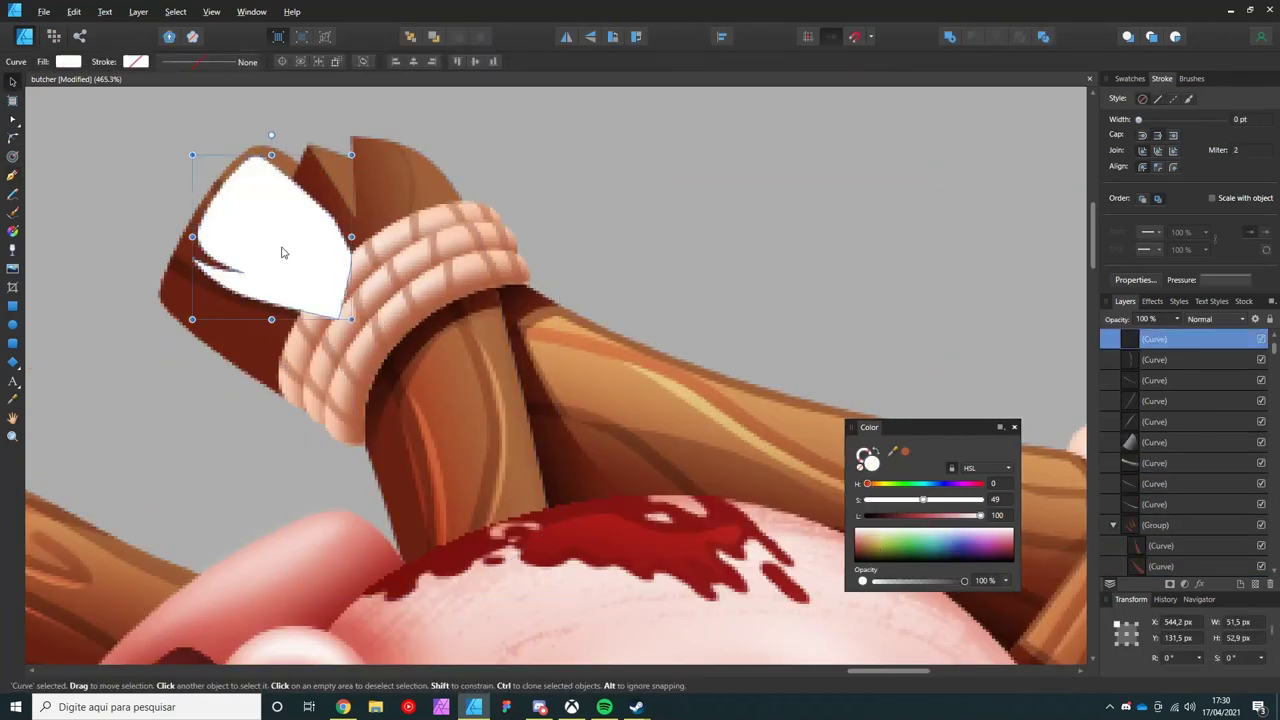
key("ctrl+shift+v")
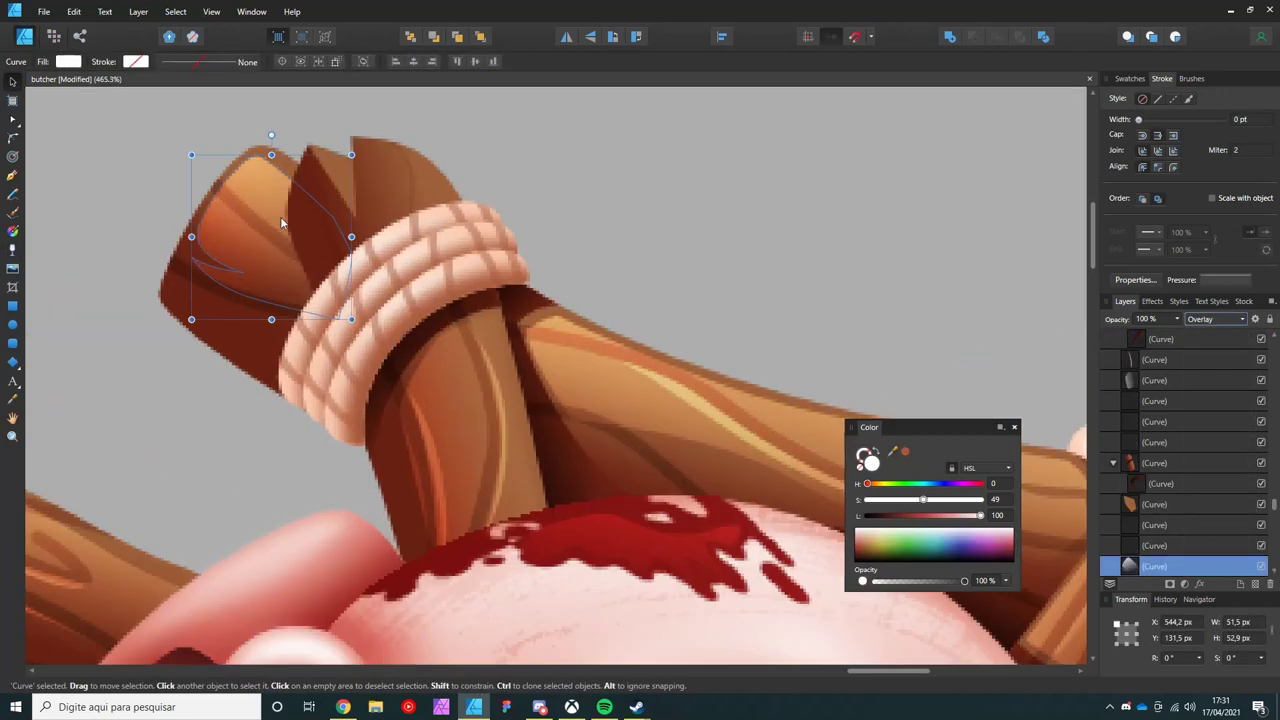
- Draw a curved Overlay highlight on the upper-left stick end
key("p")
key("y")
scroll(251, 263, "down", 5)
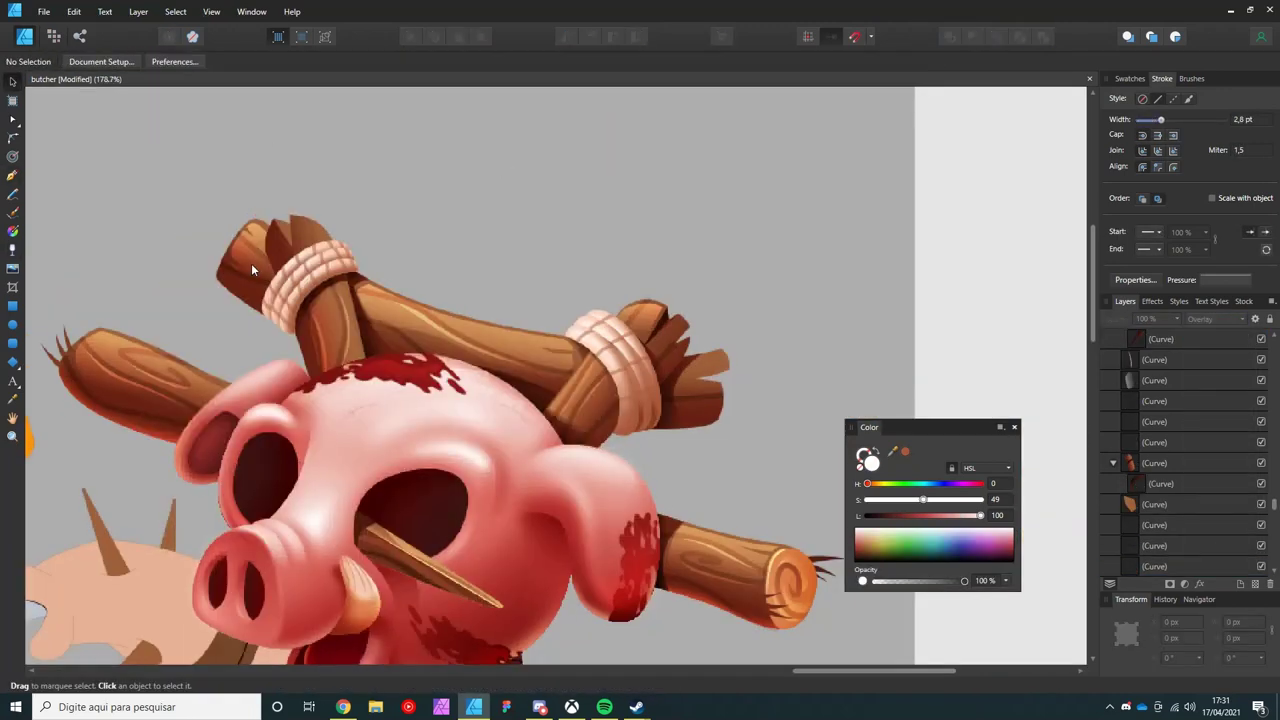
scroll(268, 285, "up", 4)
key("ctrl+d")
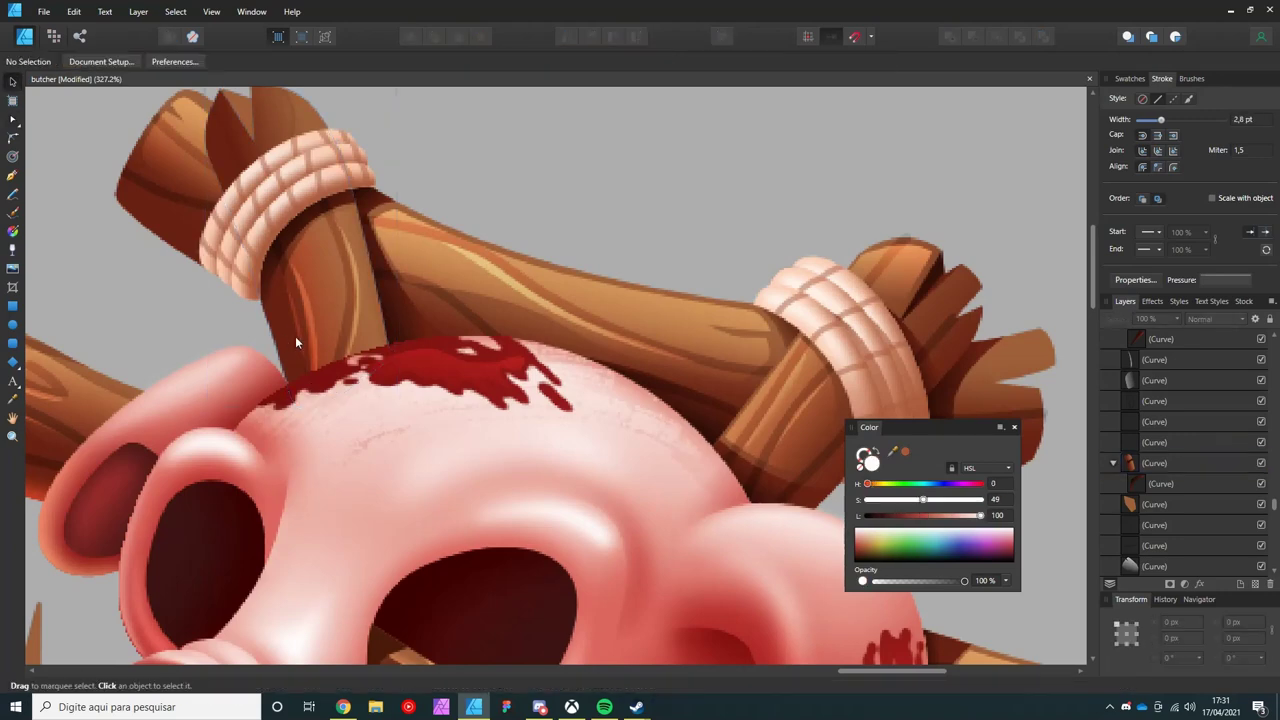
scroll(295, 336, "up", 2)
key("p")
left_click_drag(223, 323, 206, 171)
left_click(339, 297)
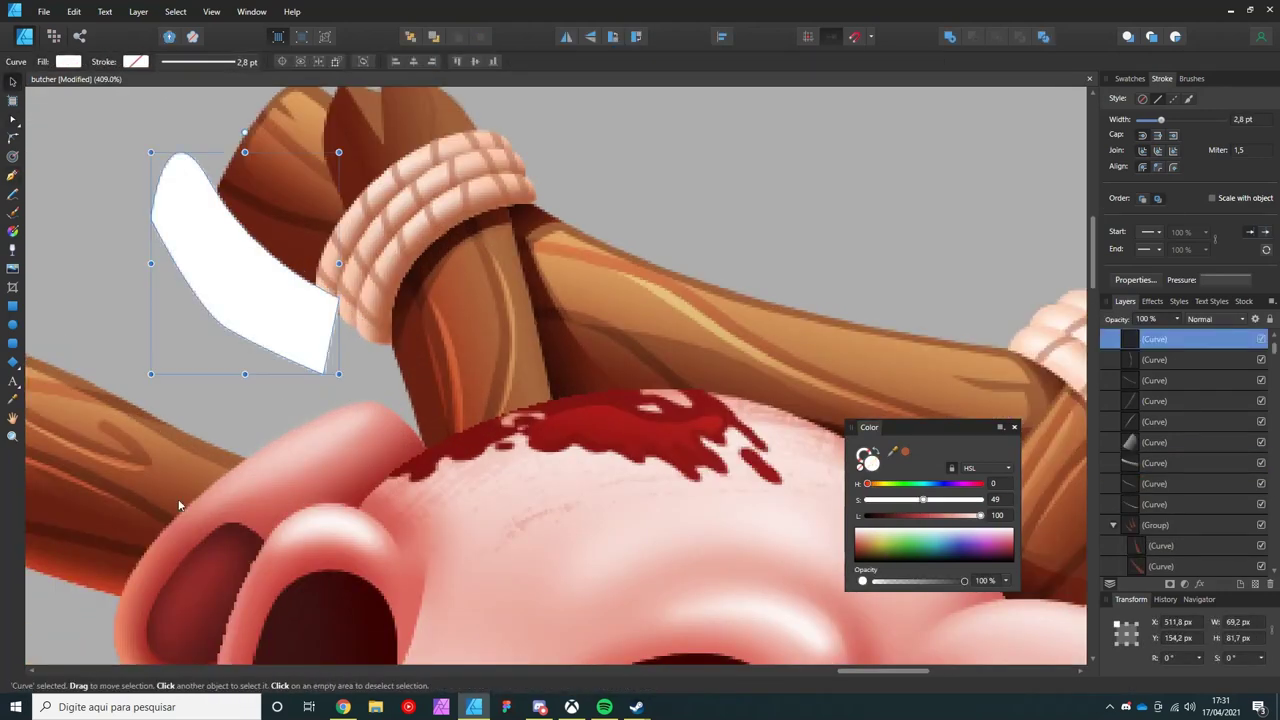
key("ctrl+shift+v")
key("ctrl+d")
key("v")
- Add an Overlay-styled shading shape on the right stick end
scroll(258, 257, "right", 6)
key("p")
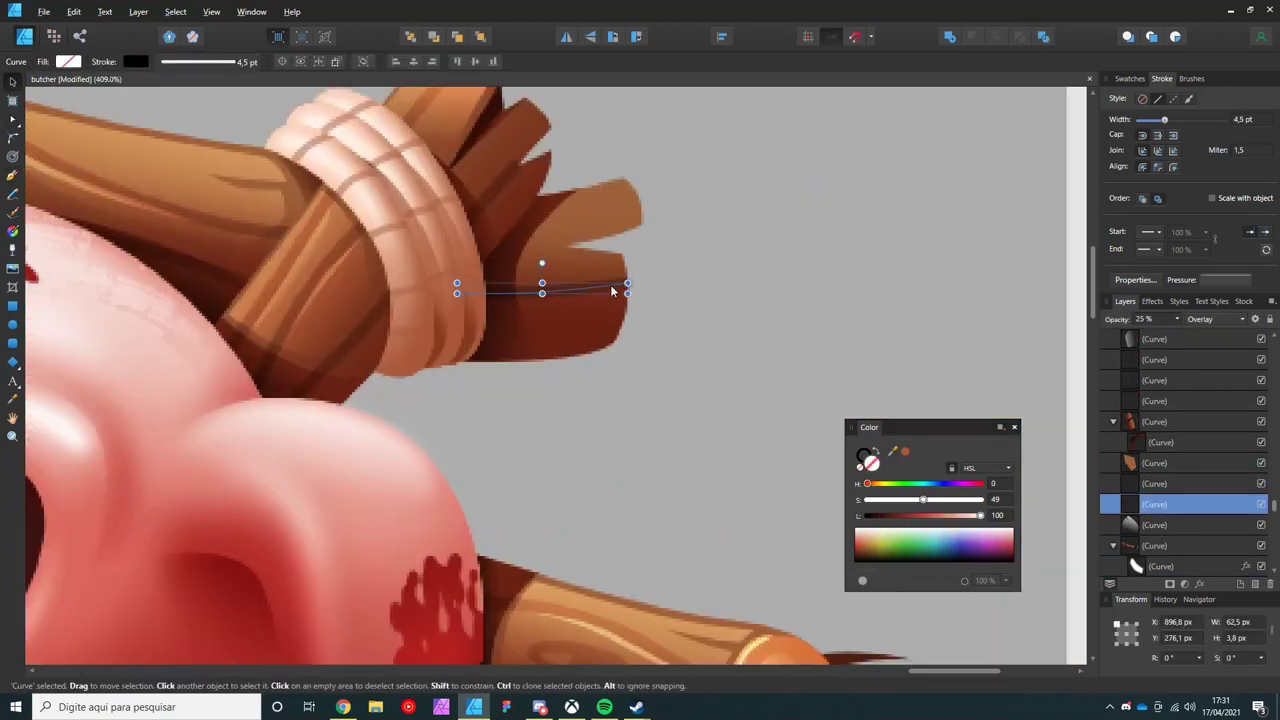
left_click(637, 323)
left_click(449, 371)
left_click(637, 323)
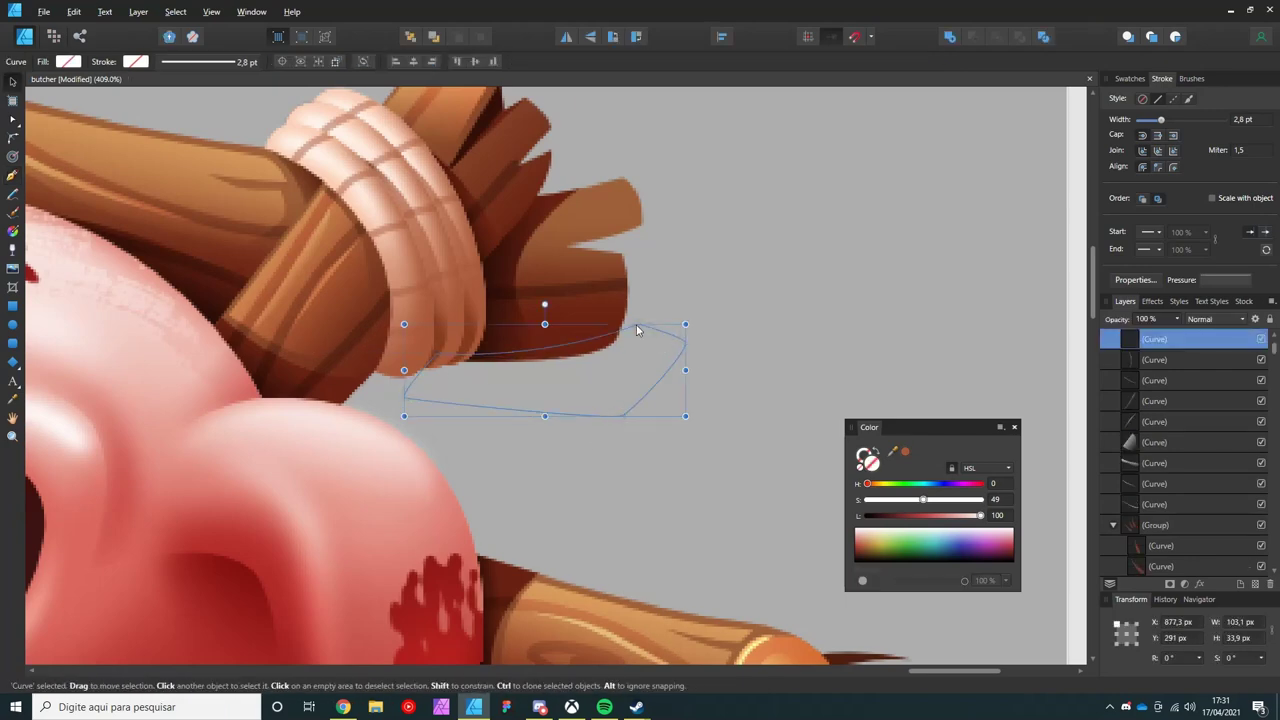
key("ctrl+shift+v")
key("v")
scroll(312, 281, "down", 3)
scroll(777, 423, "up", 2)
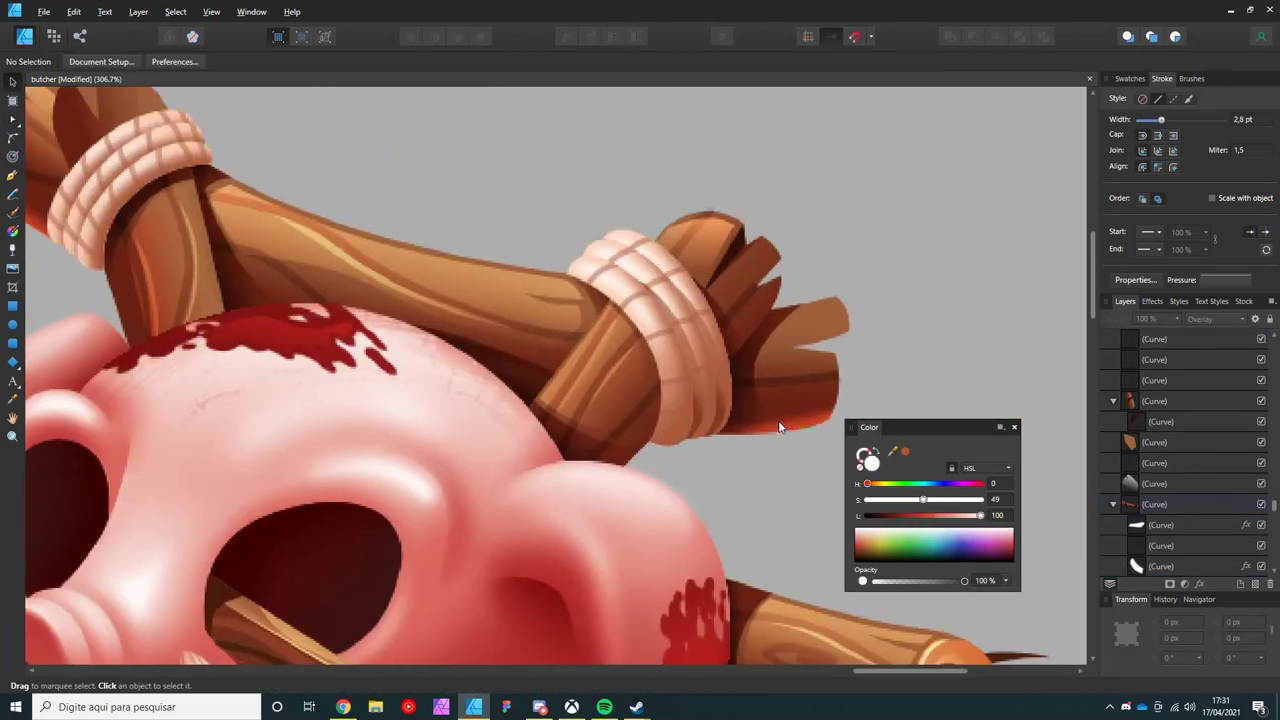
scroll(558, 421, "right", 4)
scroll(558, 421, "up", 2)
- Add an Overlay highlight on the stick tip, faded with a transparency gradient
key("p")
left_click(616, 276)
left_click(561, 292)
left_click(506, 351)
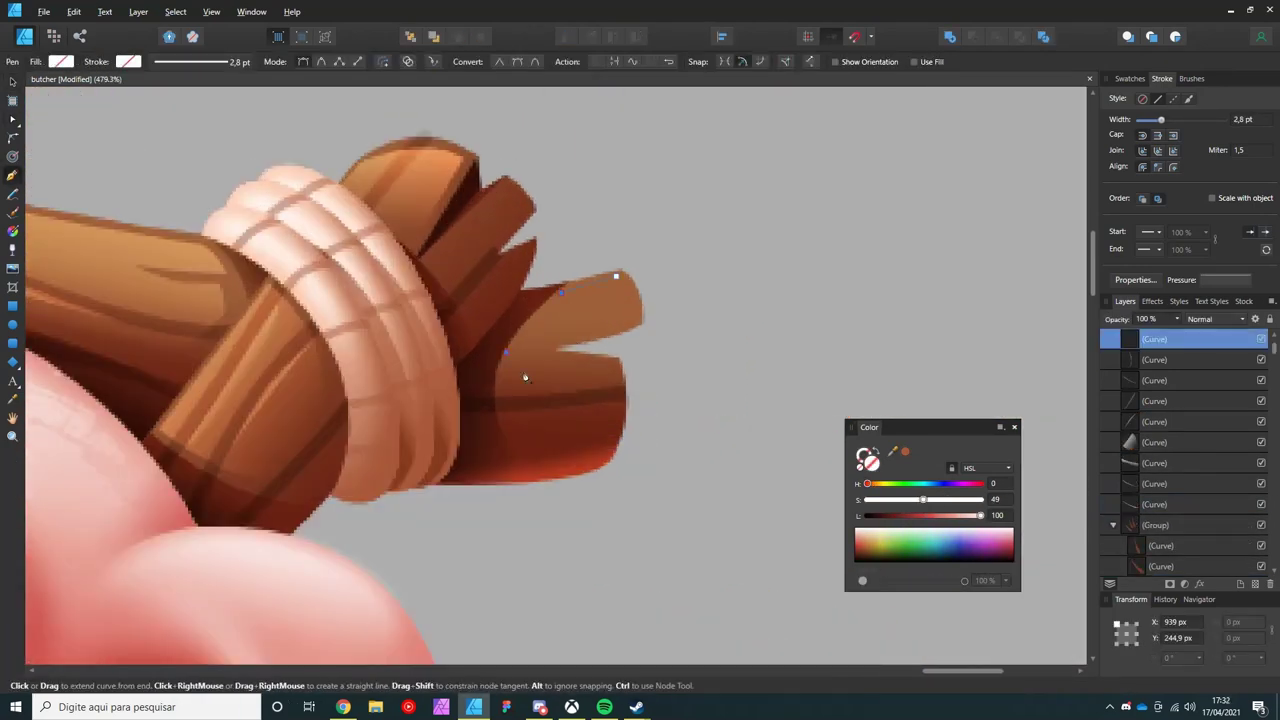
left_click(616, 276)
key("ctrl+shift+v")
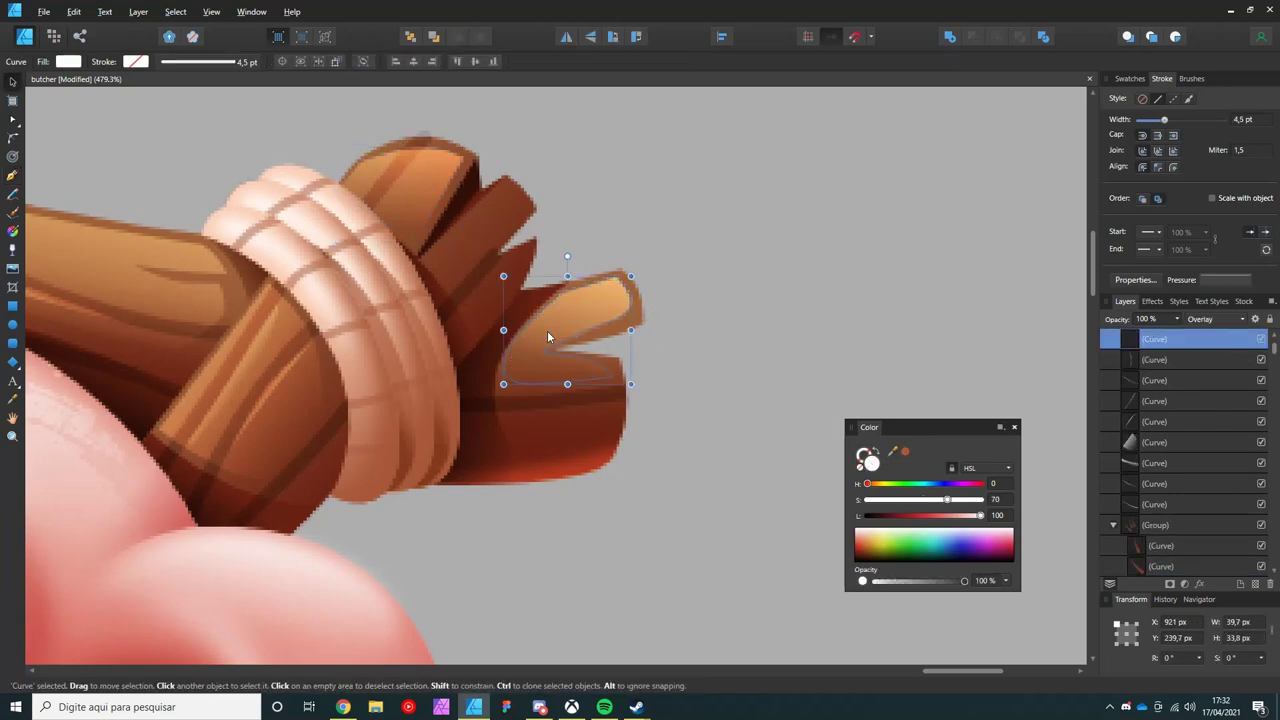
key("y")
left_click_drag(572, 249, 622, 383)
key("Escape")
key("v")
scroll(585, 273, "down", 5)
scroll(394, 286, "up", 1)
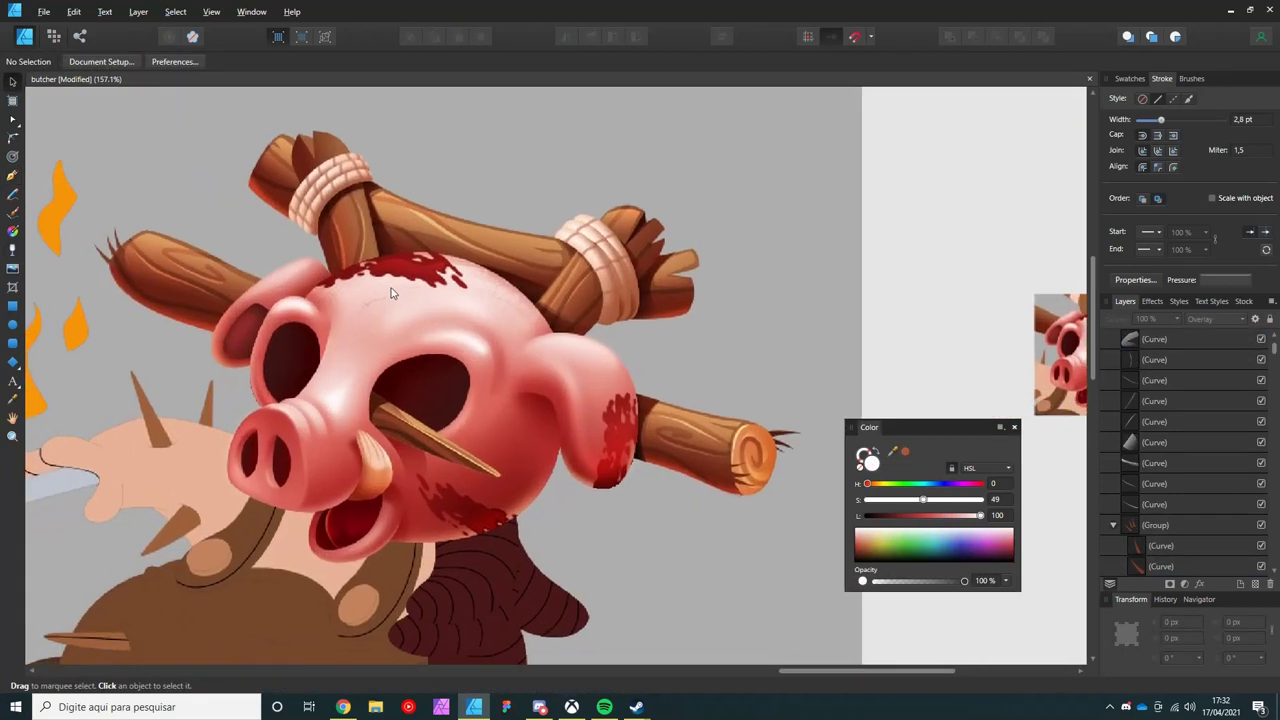
scroll(233, 285, "up", 1)
scroll(233, 285, "up", 1)
scroll(686, 320, "up", 2)
- Paste the small splinter strokes onto the upper-left stick end
scroll(700, 330, "down", 1)
left_click(745, 402)
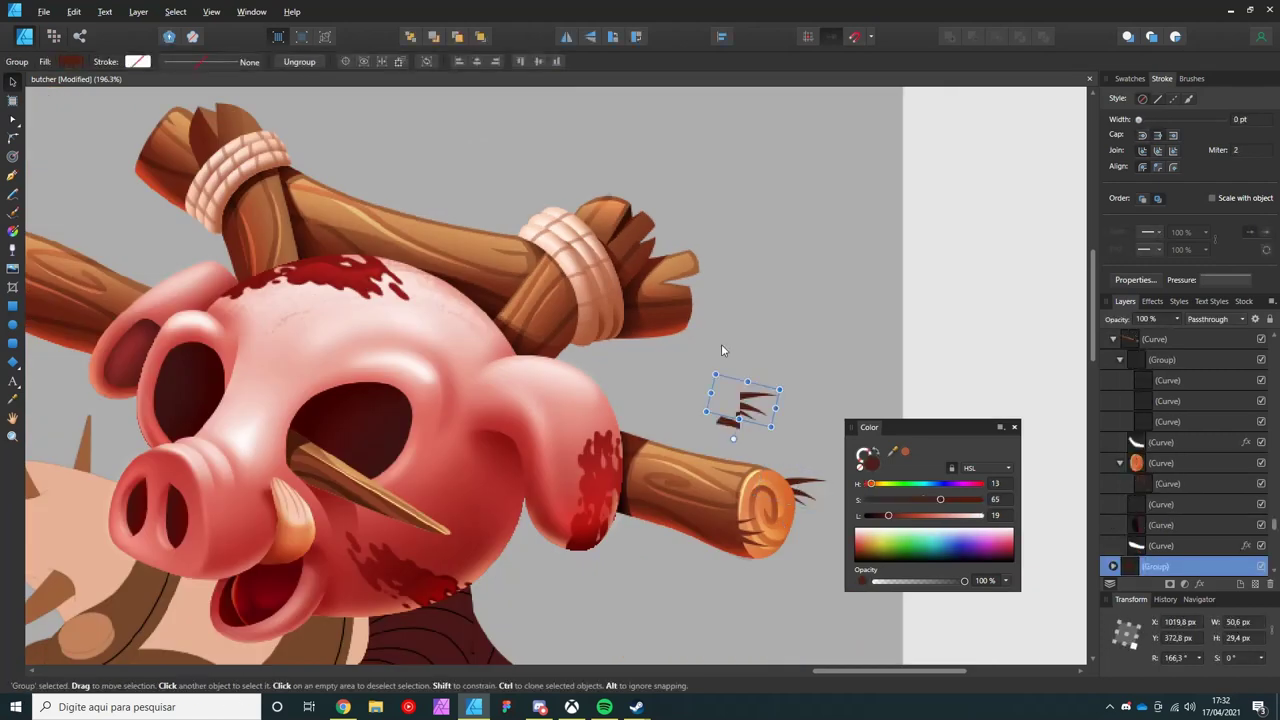
scroll(698, 300, "down", 2)
left_click(360, 172)
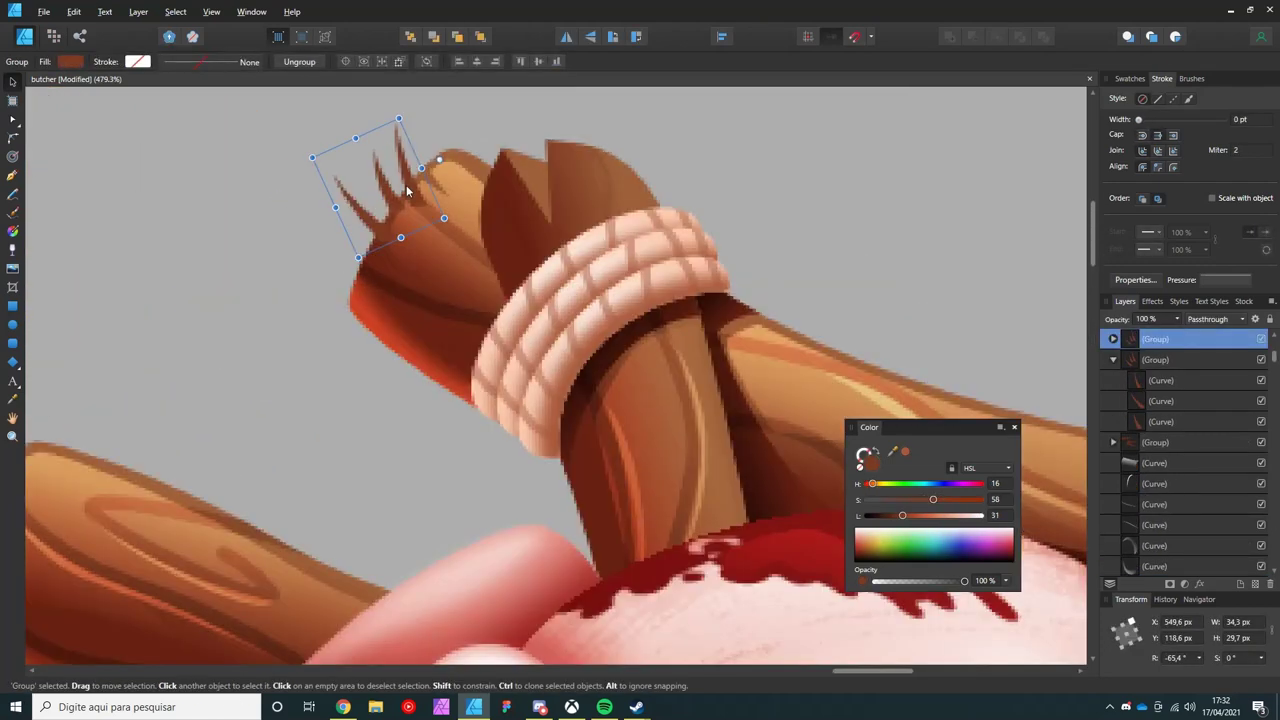
scroll(405, 190, "up", 4)
key("ctrl+v")
scroll(405, 195, "up", 2)
key("a")
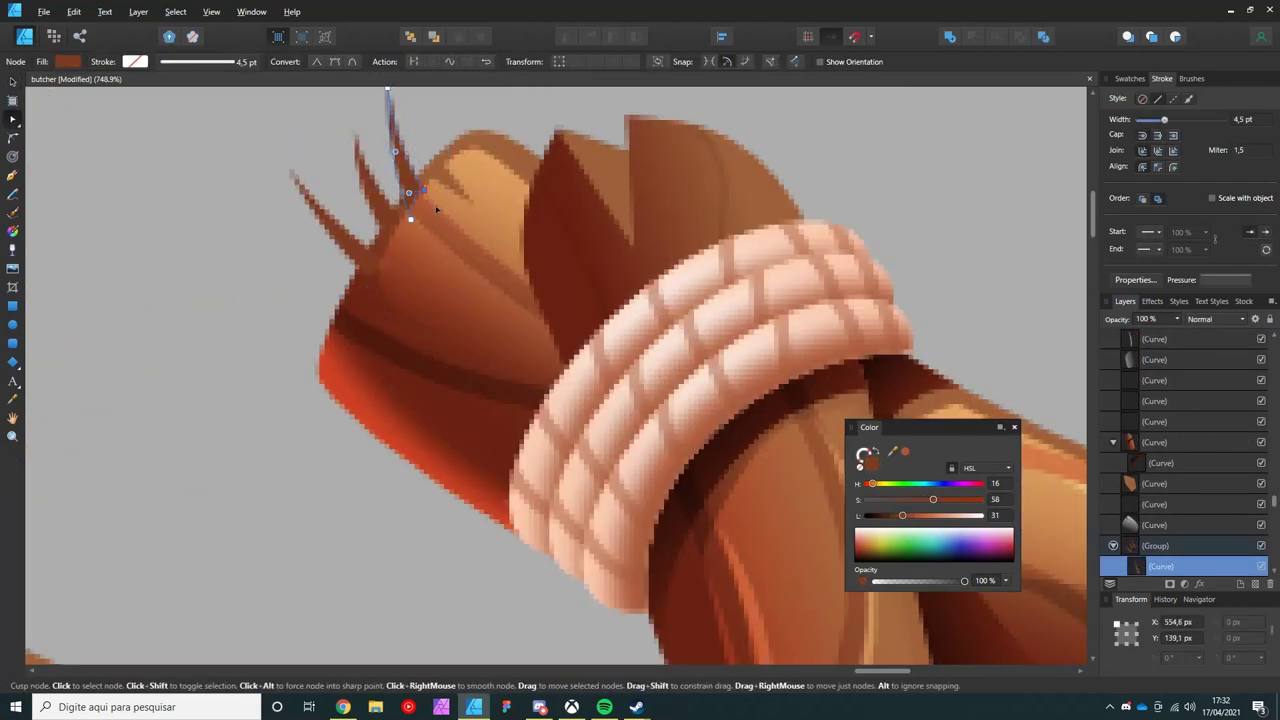
key("ctrl+d")
- Draw a curved grain stroke across the stick, tapered with the pressure profile
key("p")
scroll(420, 260, "down", 4)
scroll(433, 280, "up", 2)
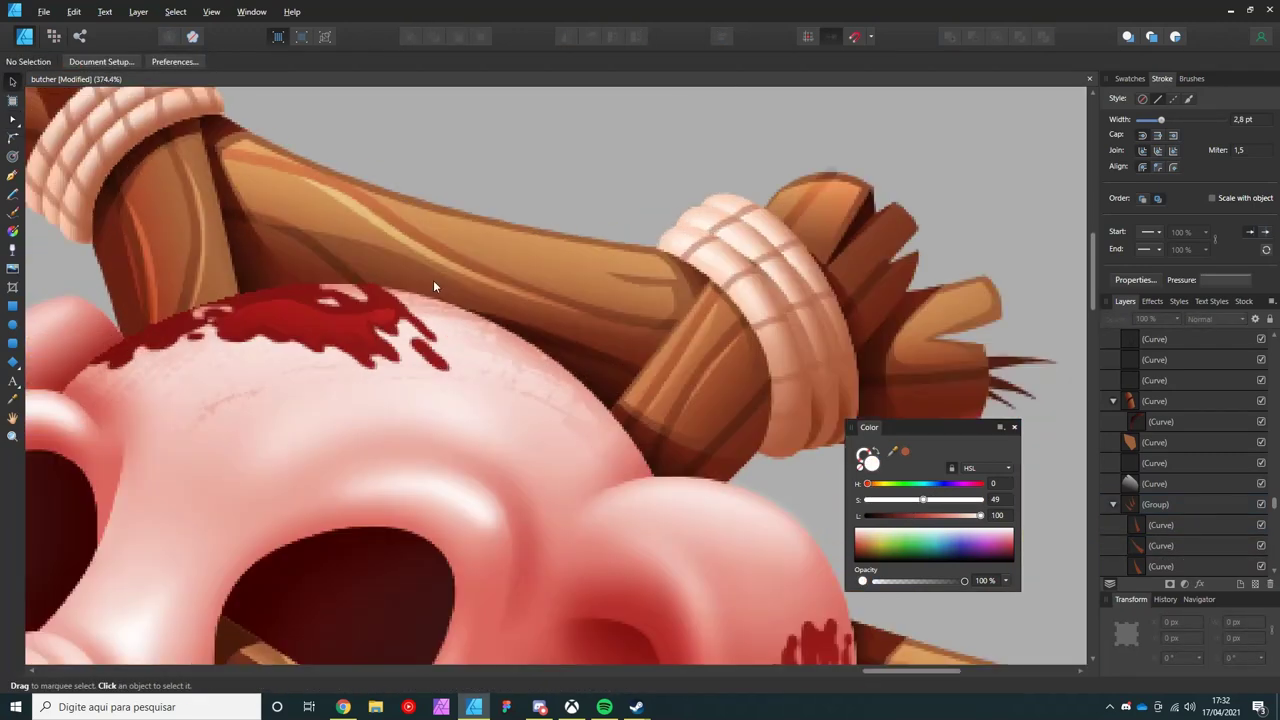
scroll(512, 257, "up", 1)
left_click(485, 232)
left_click_drag(564, 257, 593, 281)
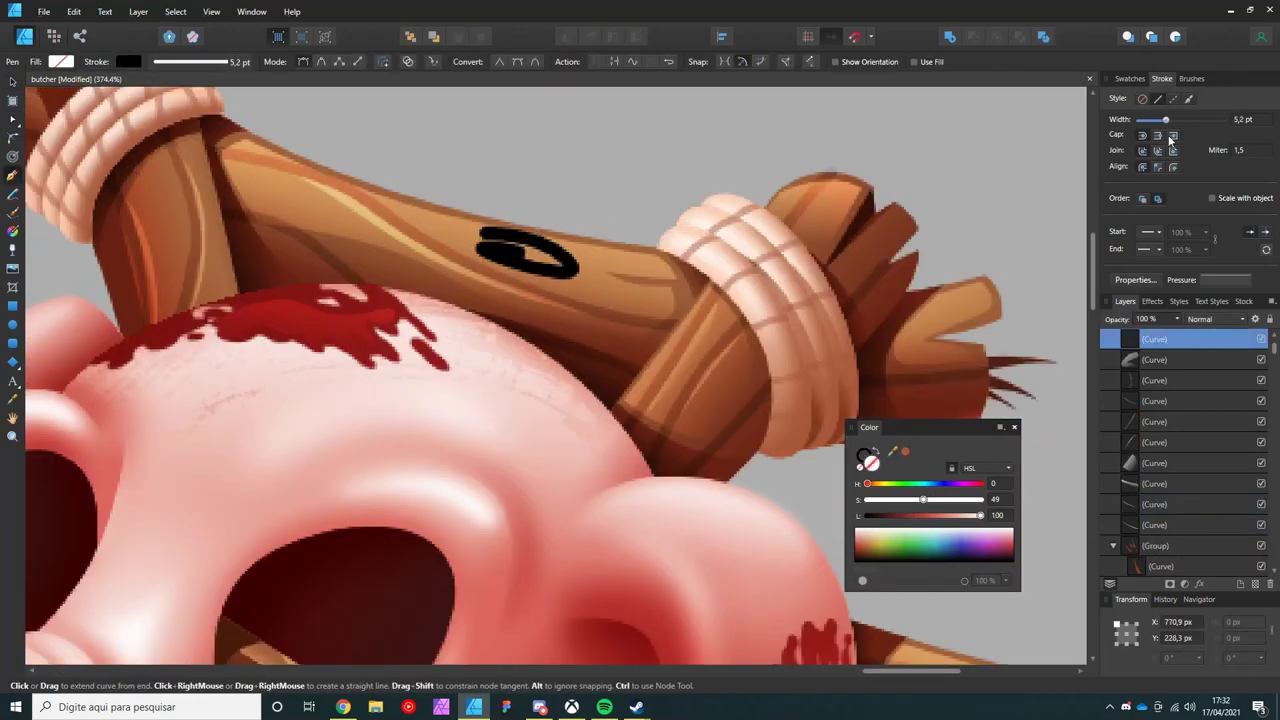
left_click(1225, 280)
left_click_drag(1265, 298, 1265, 420)
- Set the grain stroke's blend mode to Overlay
key("v")
left_click(1215, 318)
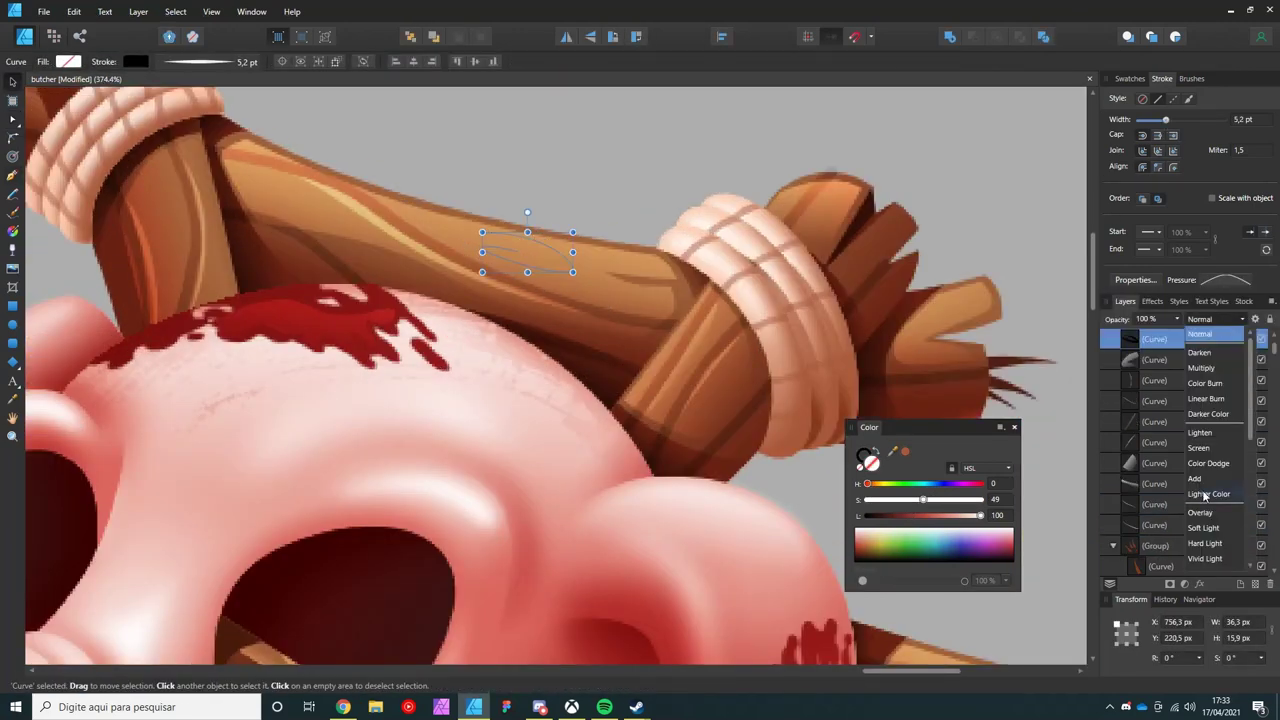
left_click(1201, 512)
scroll(566, 335, "down", 5)
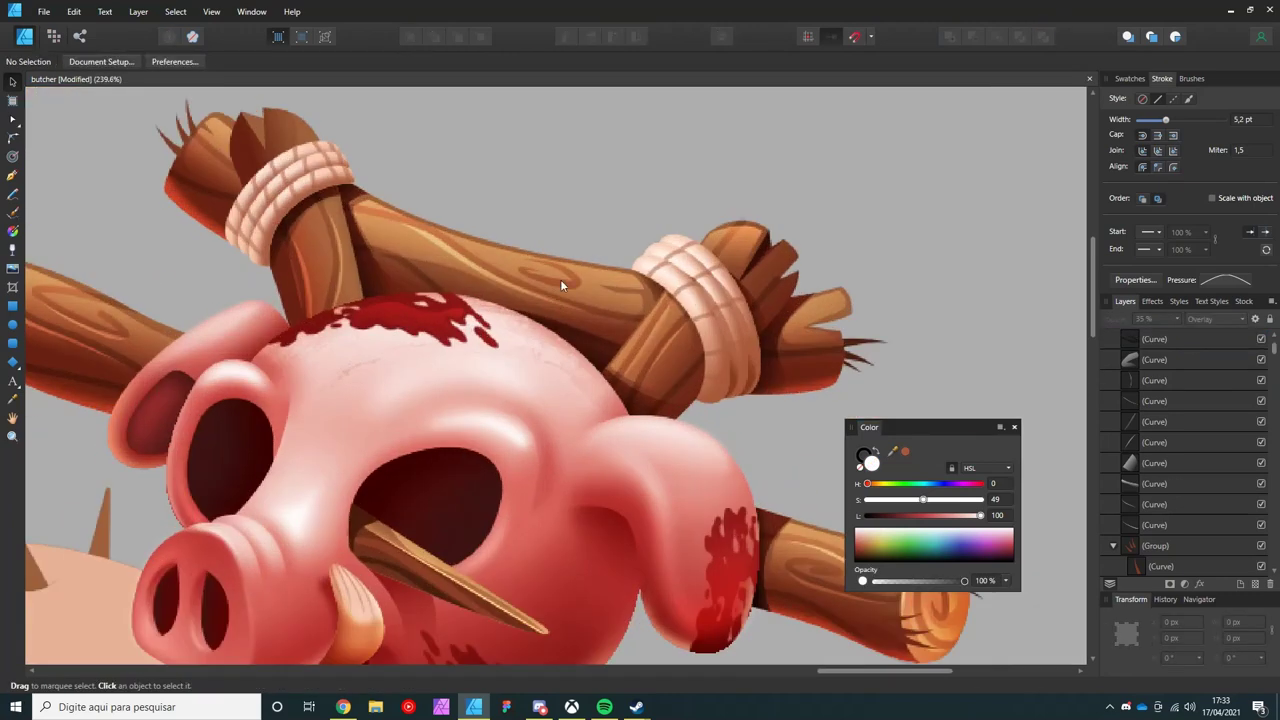
scroll(329, 224, "up", 3)
scroll(544, 348, "up", 1)
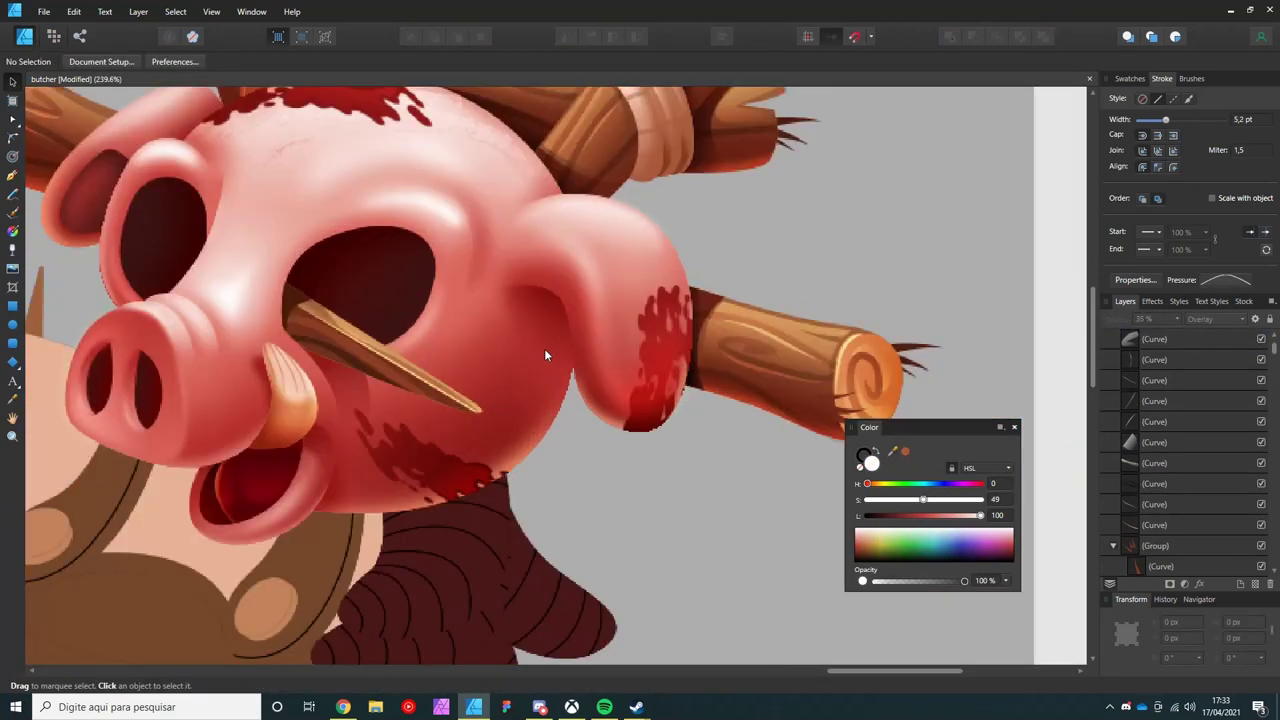
scroll(468, 410, "up", 5)
- Draw white highlight shapes on the glove finger and fingertip bands
key("p")
left_click(490, 383)
left_click(474, 435)
left_click(448, 476)
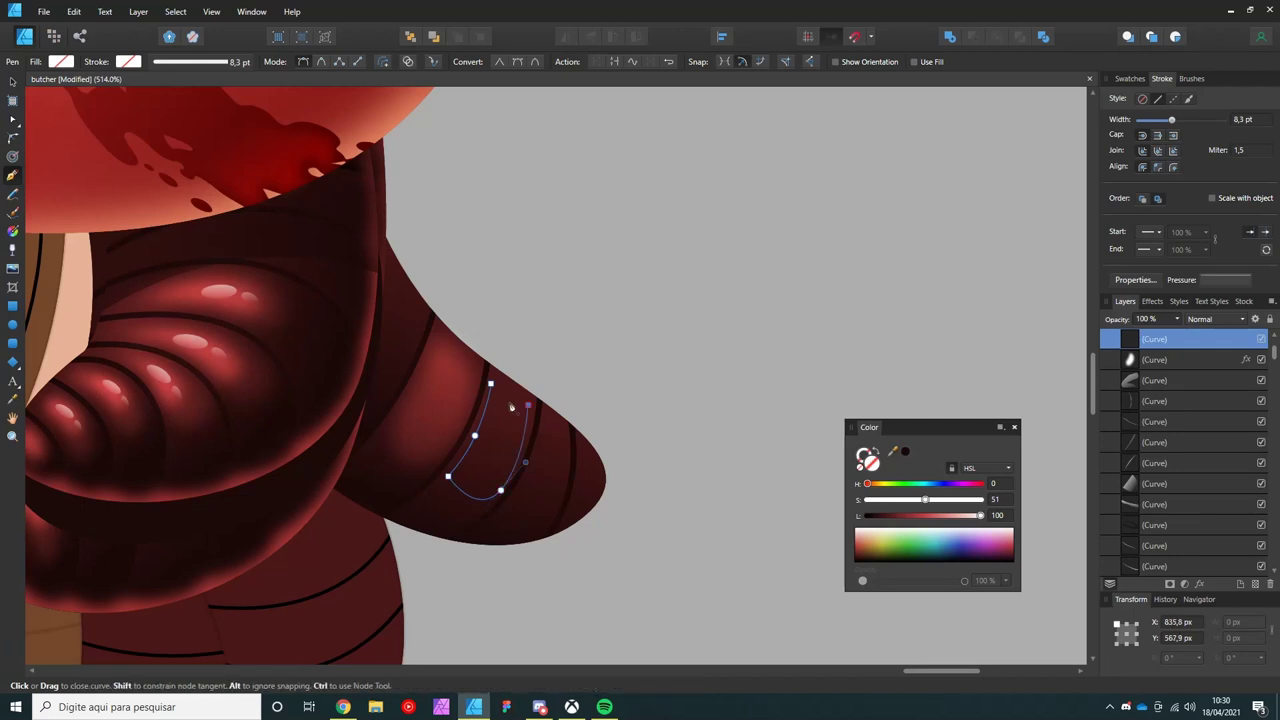
key("Escape")
scroll(516, 453, "up", 2)
left_click_drag(530, 517, 519, 544)
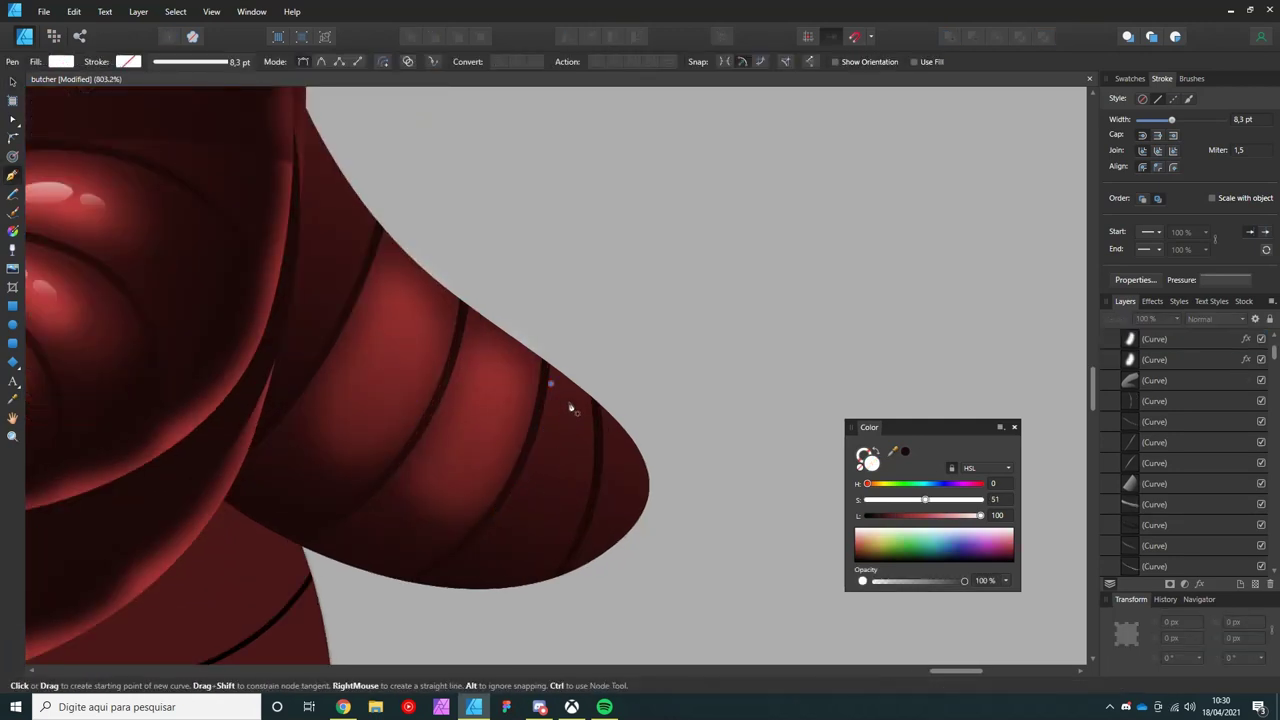
key("Escape")
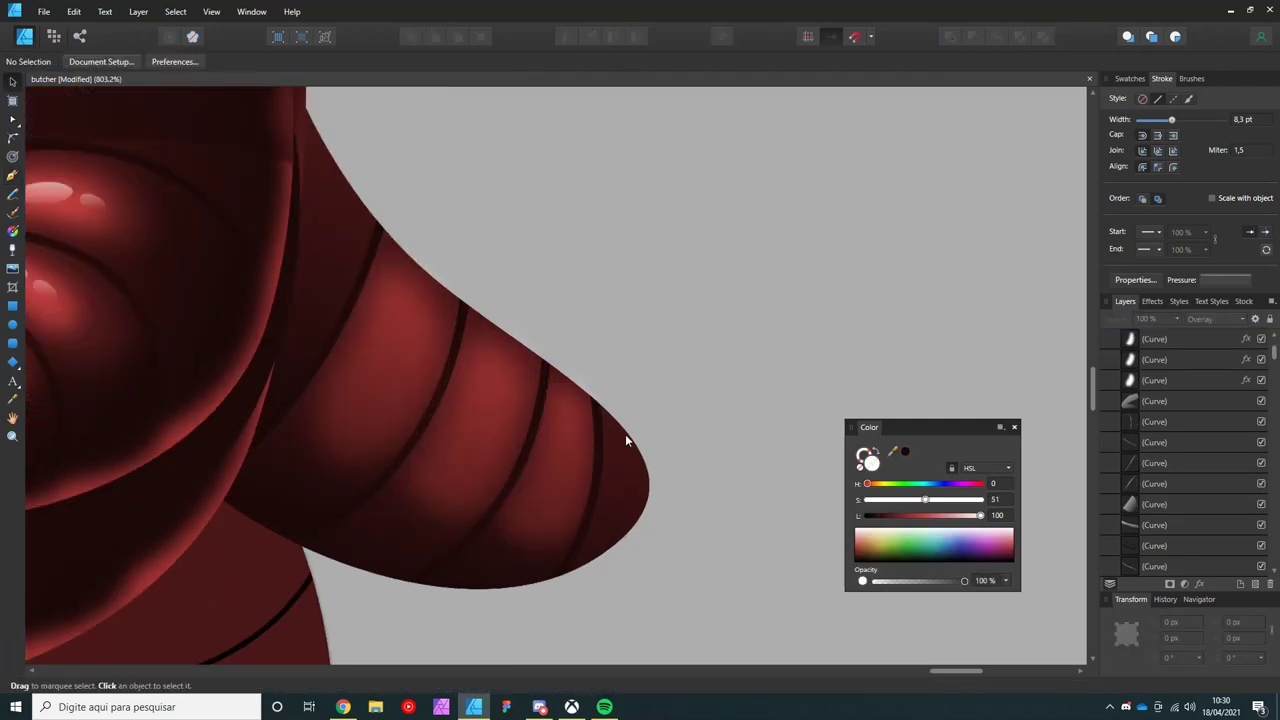
left_click_drag(590, 530, 650, 487)
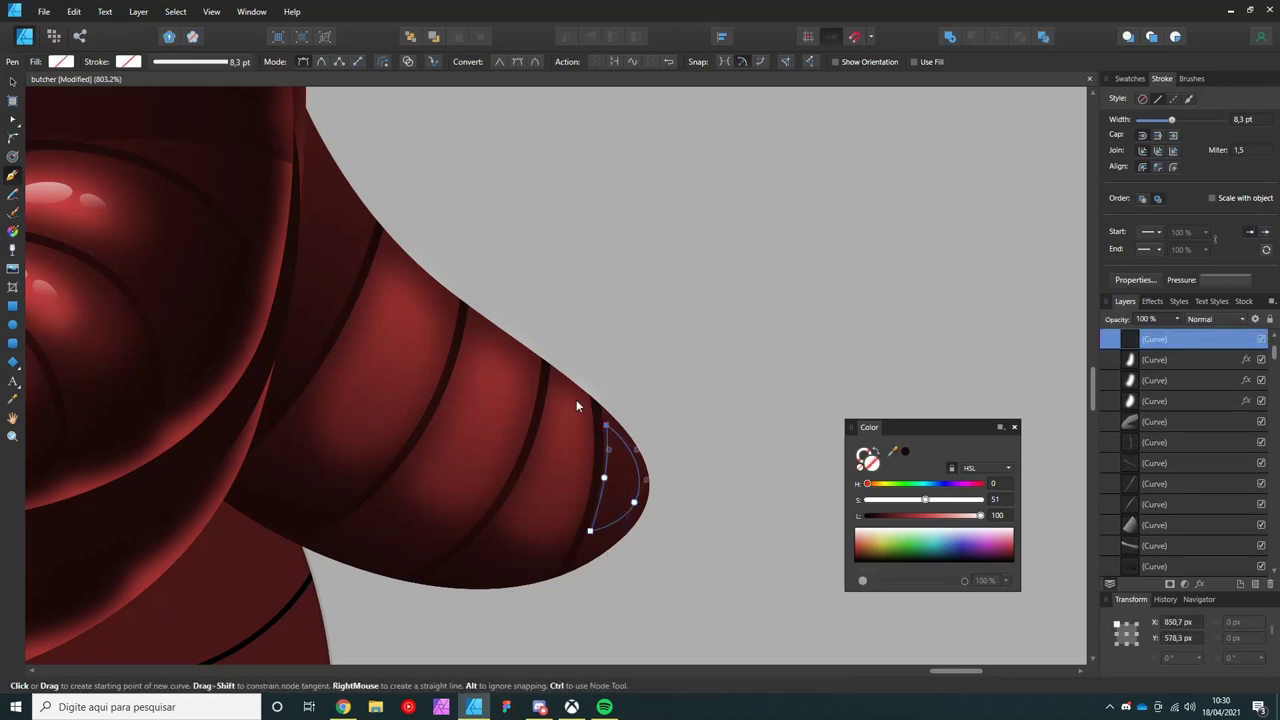
scroll(425, 436, "down", 3)
scroll(431, 436, "up", 1)
- Try repositioning the upper-band highlight toward the finger base, undoing and redoing the edits
key("v")
left_click_drag(476, 367, 440, 316)
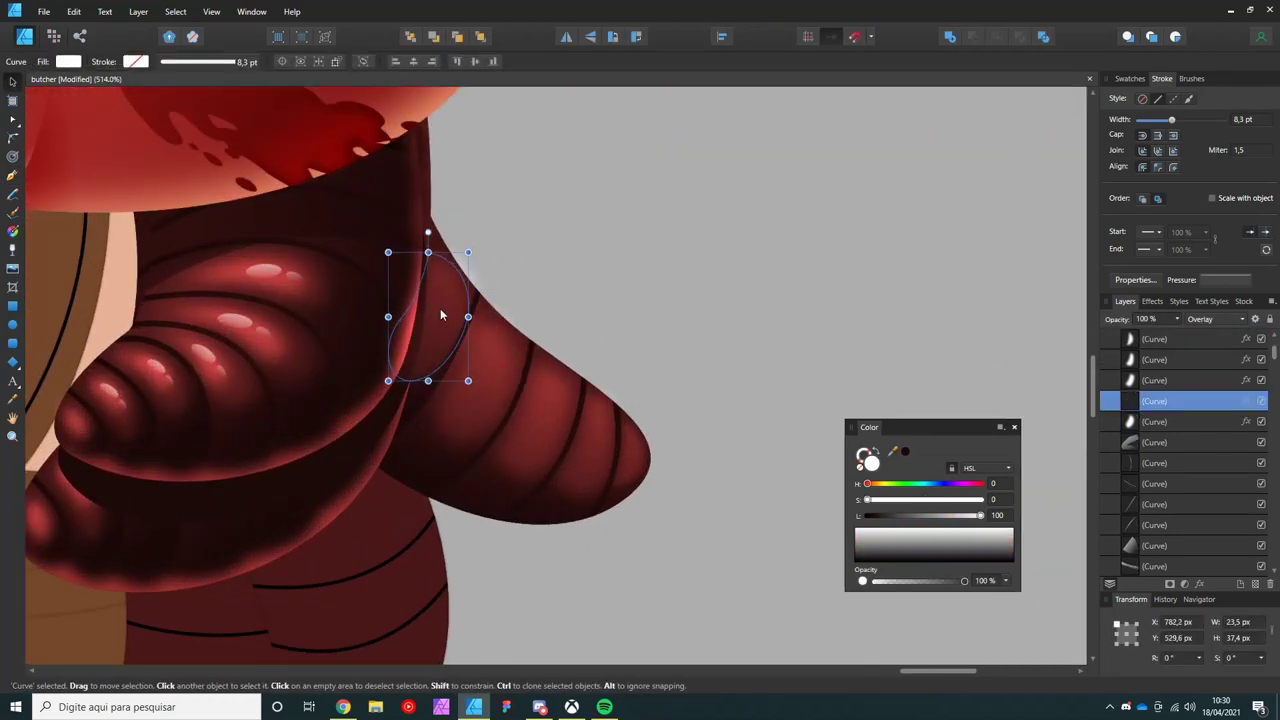
key("ctrl+z")
left_click(448, 390)
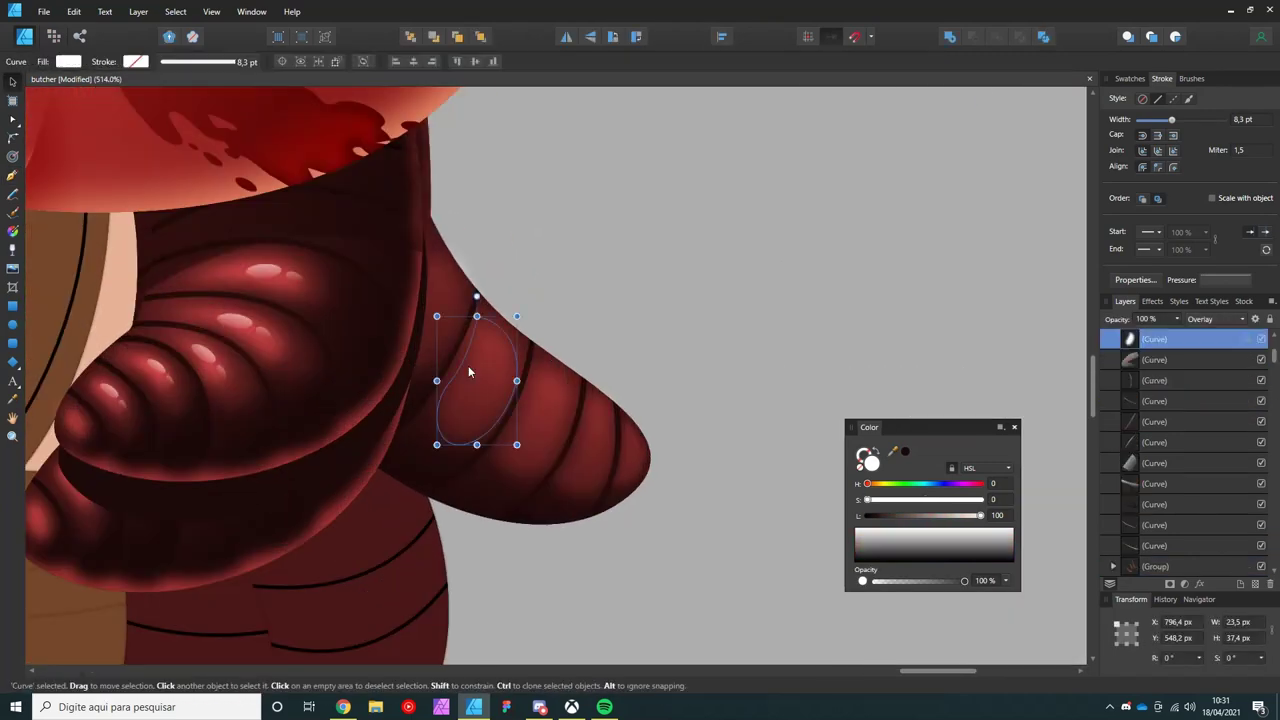
key("ctrl+z")
key("p")
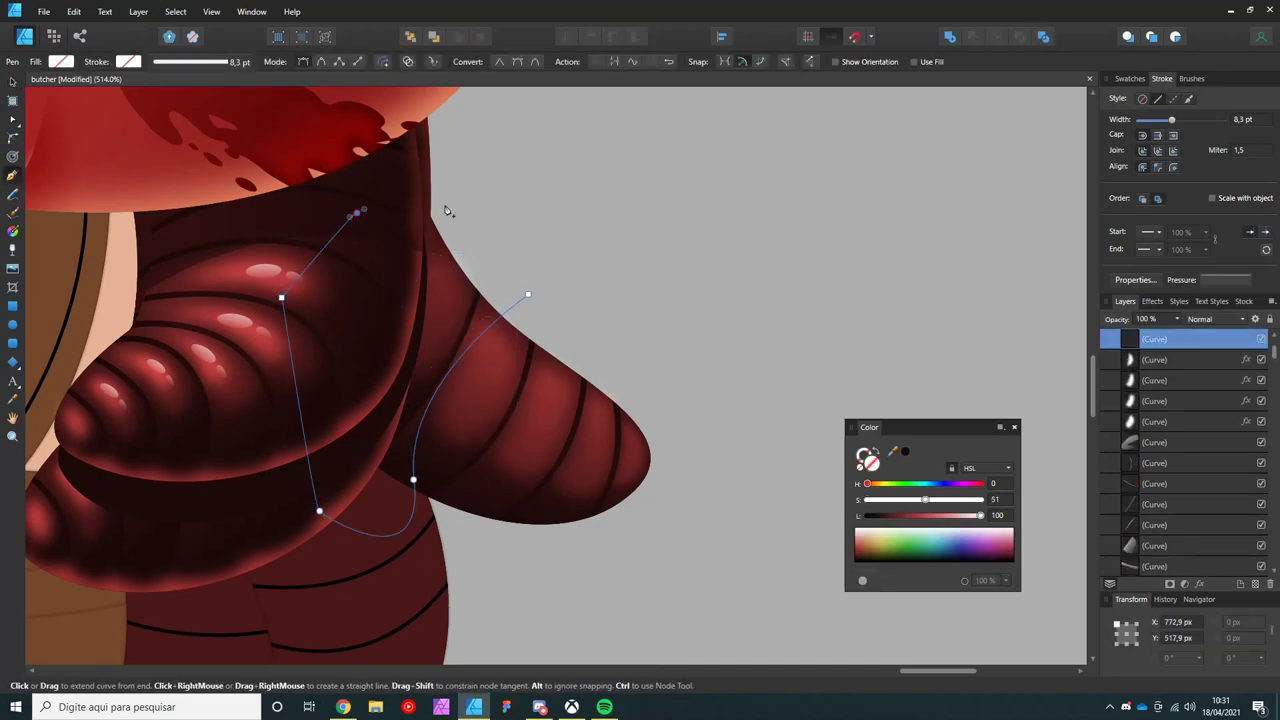
key("ctrl+z")
key("v")
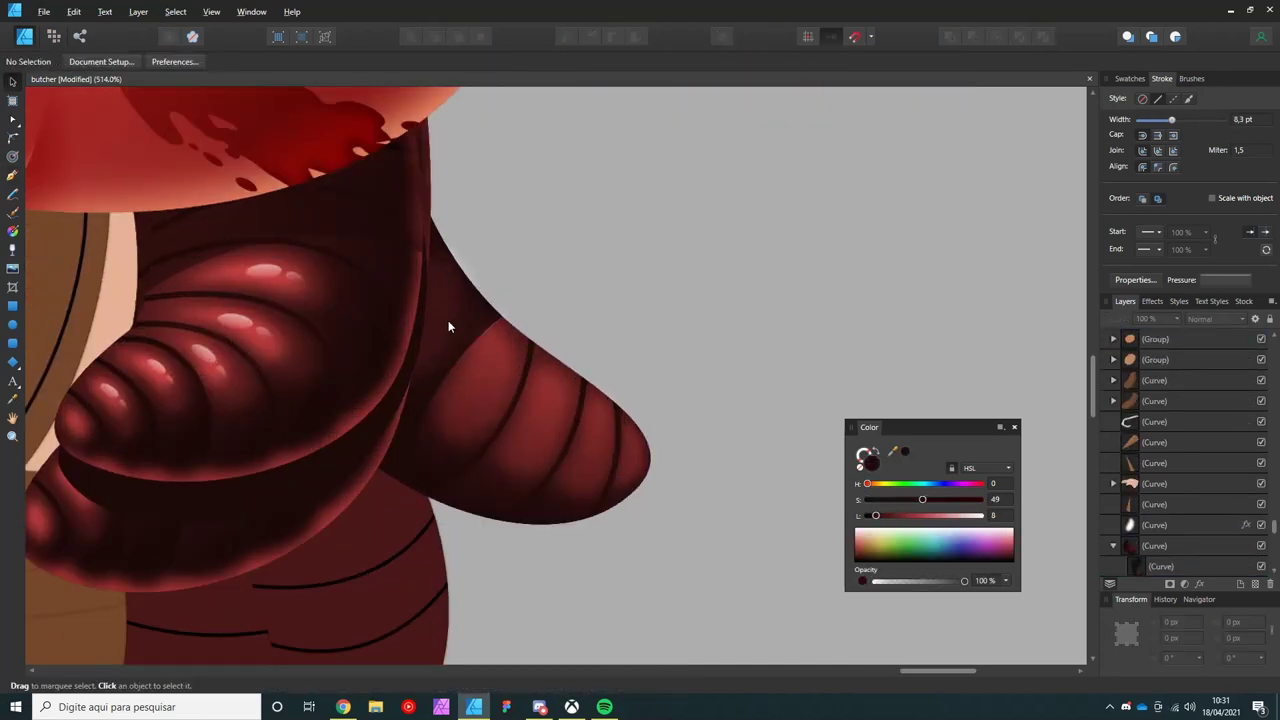
left_click(452, 320)
key("ctrl+z")
key("ctrl+shift+z")
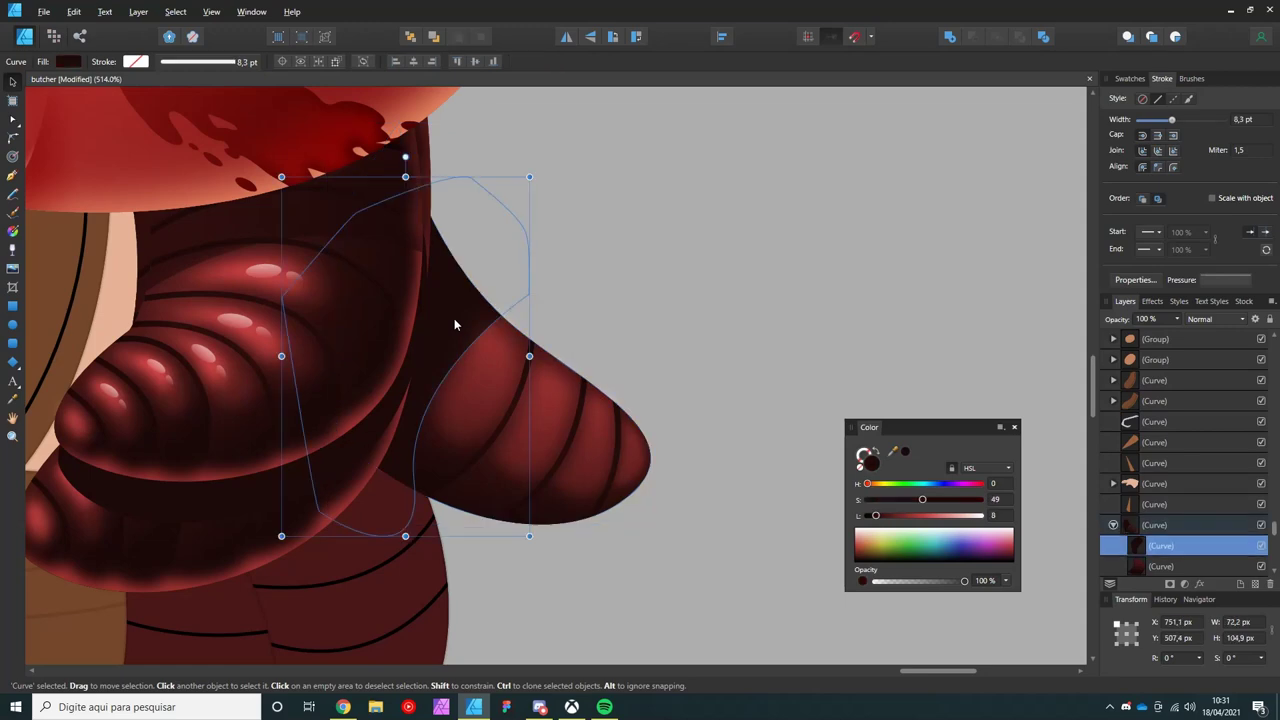
key("ctrl+shift+z")
key("ctrl+shift+z")
key("ctrl+shift+z")
key("ctrl+shift+z")
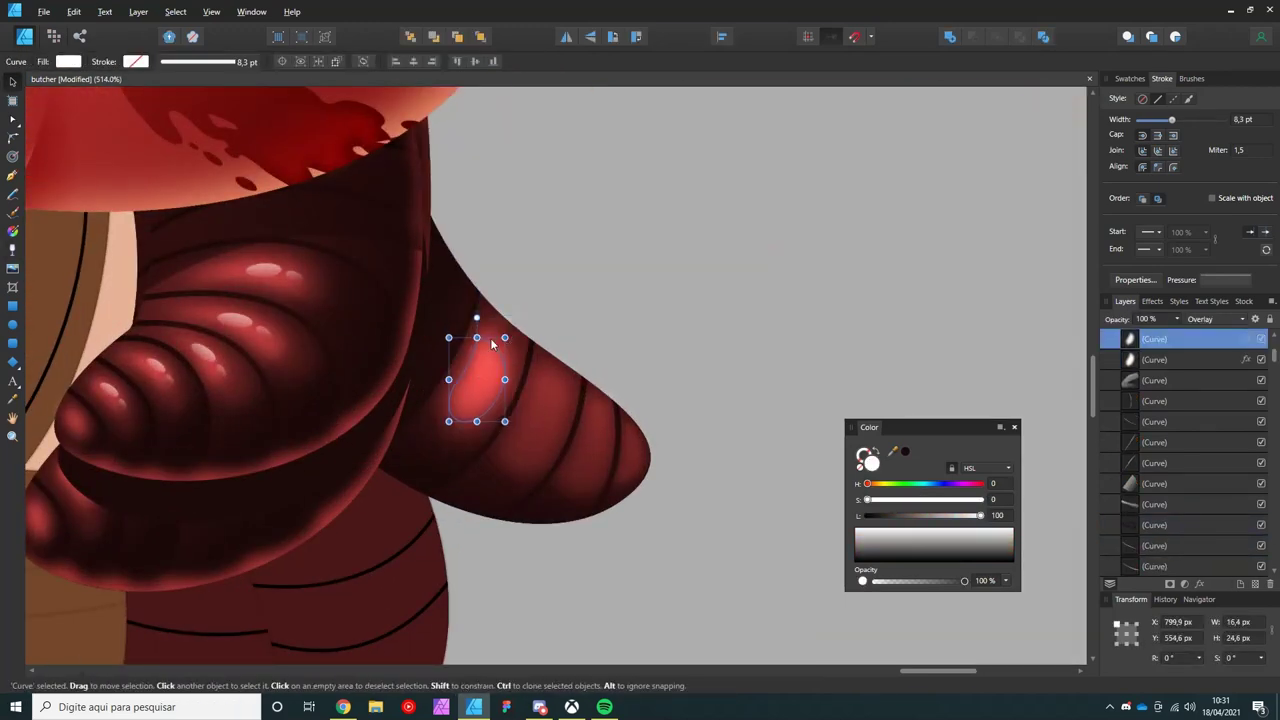
- Move a highlight copy onto the next finger band and tilt it to follow the band
scroll(490, 305, "up", 4)
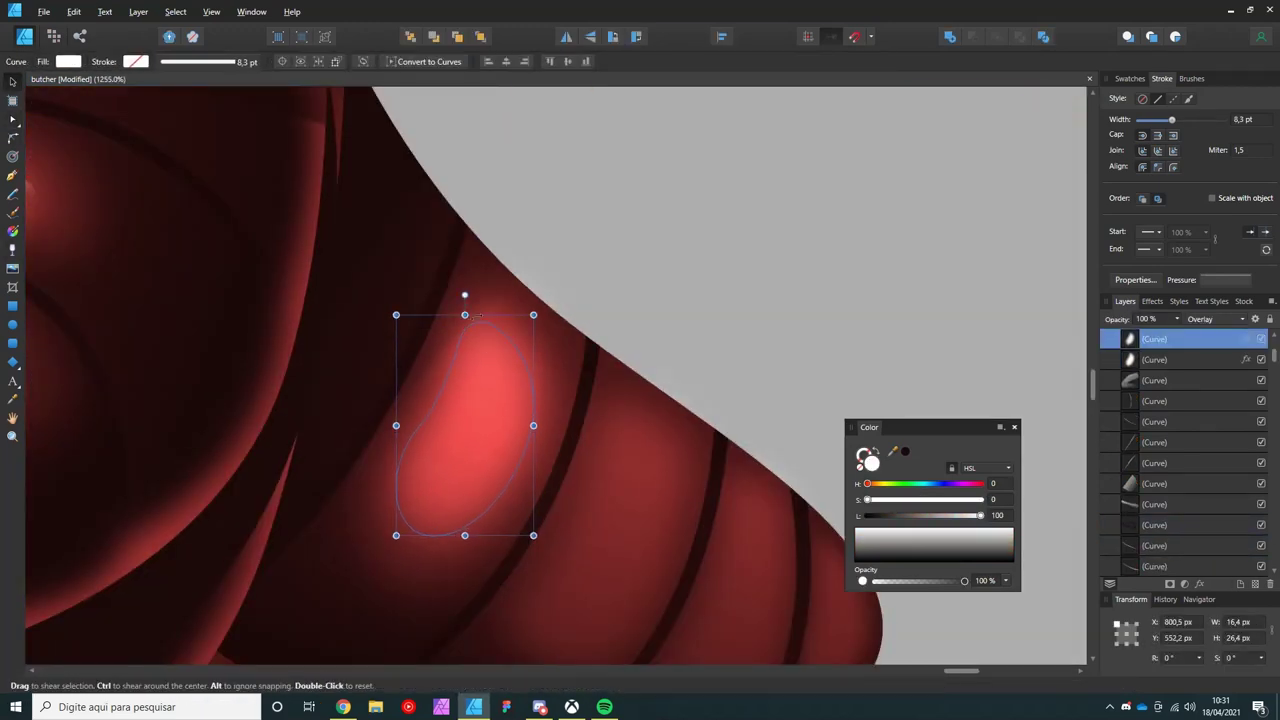
scroll(486, 372, "down", 5)
scroll(500, 371, "up", 4)
mouse_move(486, 385)
left_mouse_down()
mouse_move(566, 464)
mouse_move(636, 473)
mouse_move(695, 508)
left_mouse_up()
left_click_drag(655, 400, 667, 398)
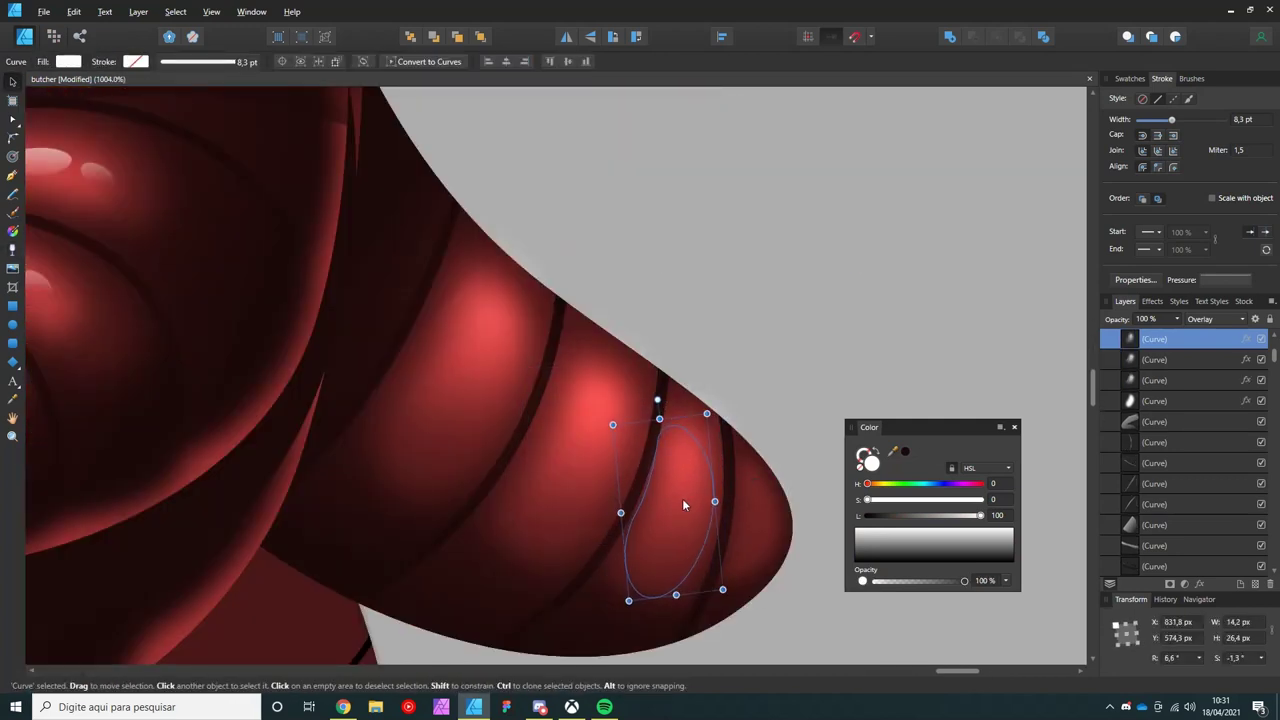
scroll(682, 498, "down", 3)
scroll(604, 461, "up", 3)
- Duplicate a finger highlight onto the band near the fingertip and rotate it to follow the band
left_click(430, 380)
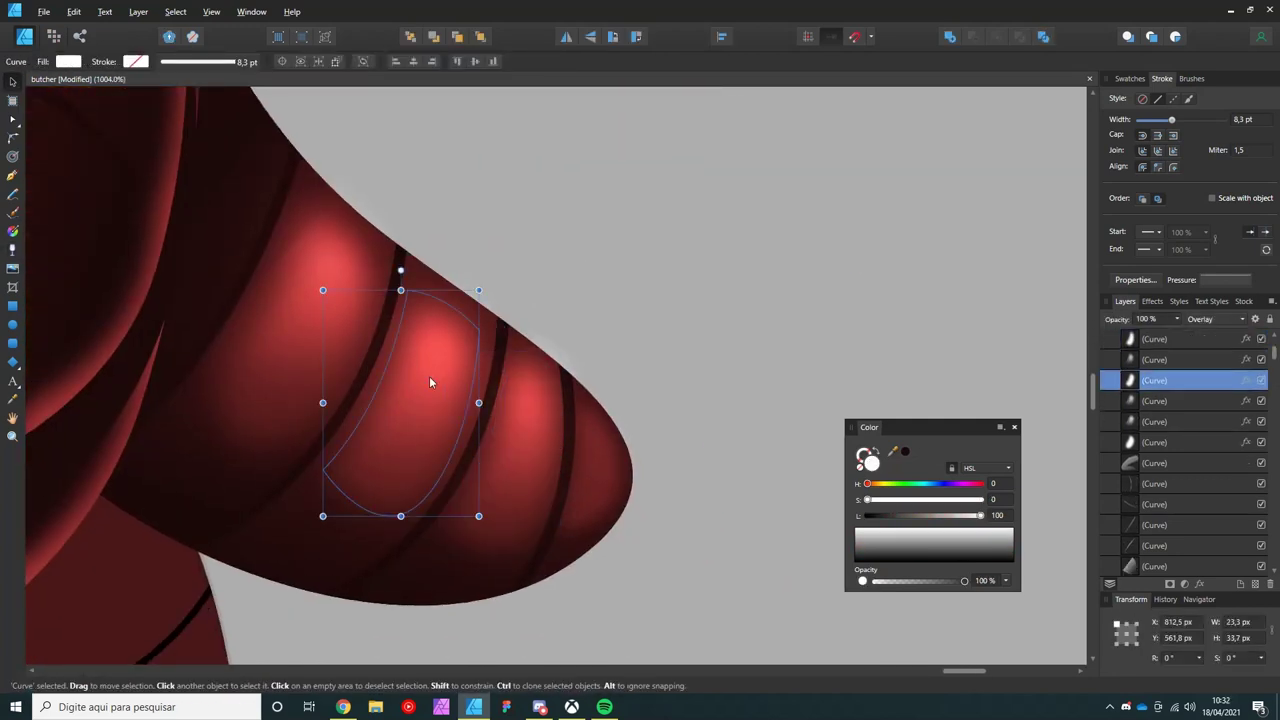
key("ctrl+z")
key("ctrl+shift+z")
key("ctrl+j")
mouse_move(434, 356)
left_mouse_down()
mouse_move(582, 439)
mouse_move(566, 478)
left_mouse_up()
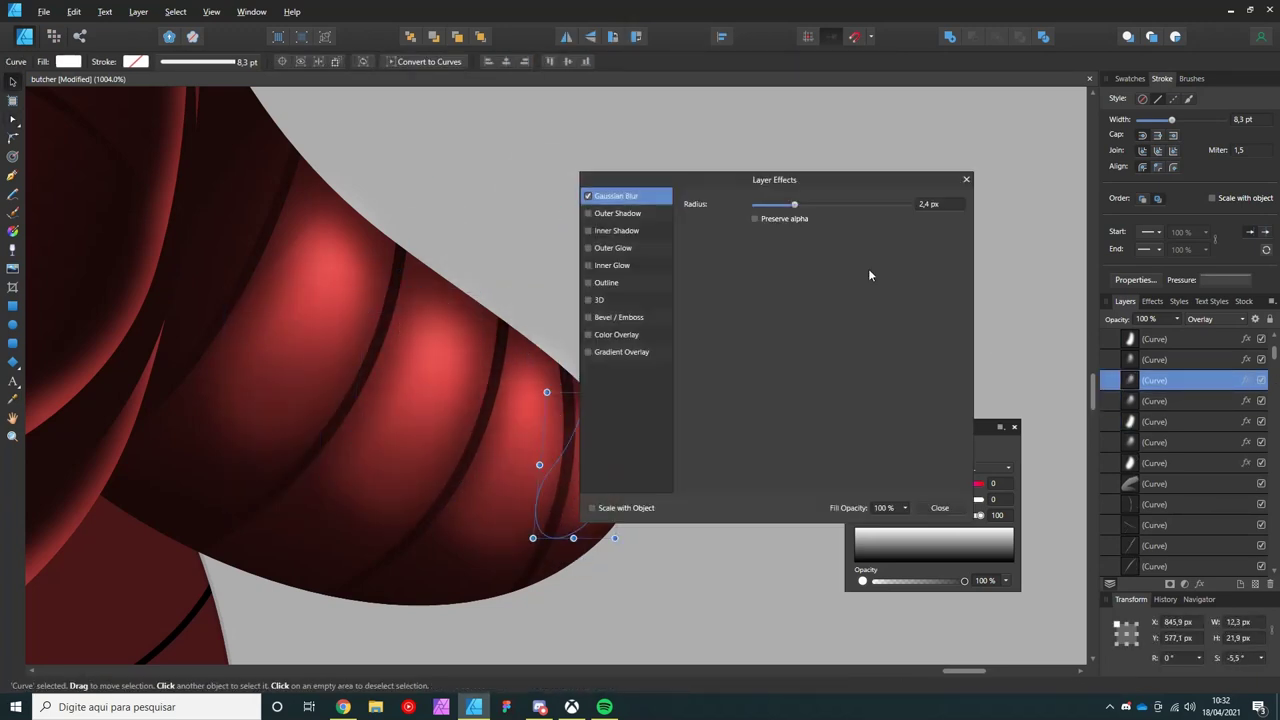
left_click(1080, 516)
left_click_drag(590, 372, 560, 388)
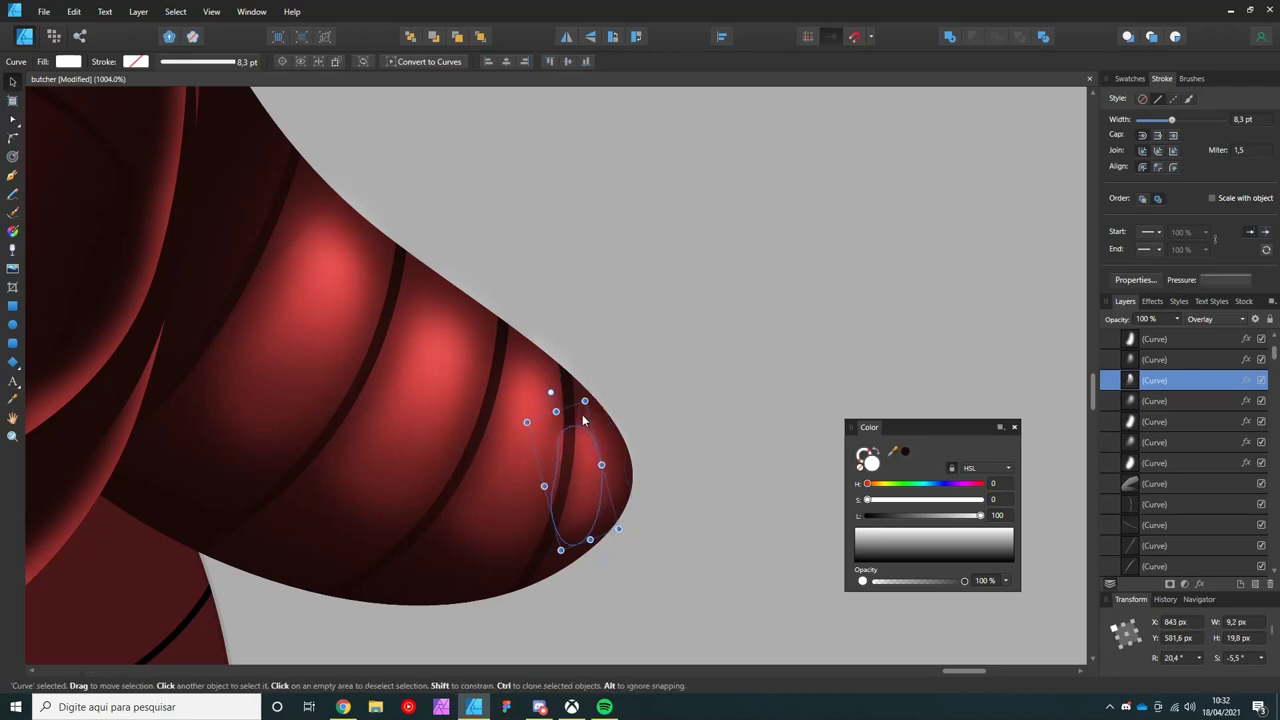
scroll(594, 445, "down", 3)
scroll(469, 452, "up", 3)
- Bring in the small white glossy spots and place a copy on the next band near the fingertip
left_click(480, 345)
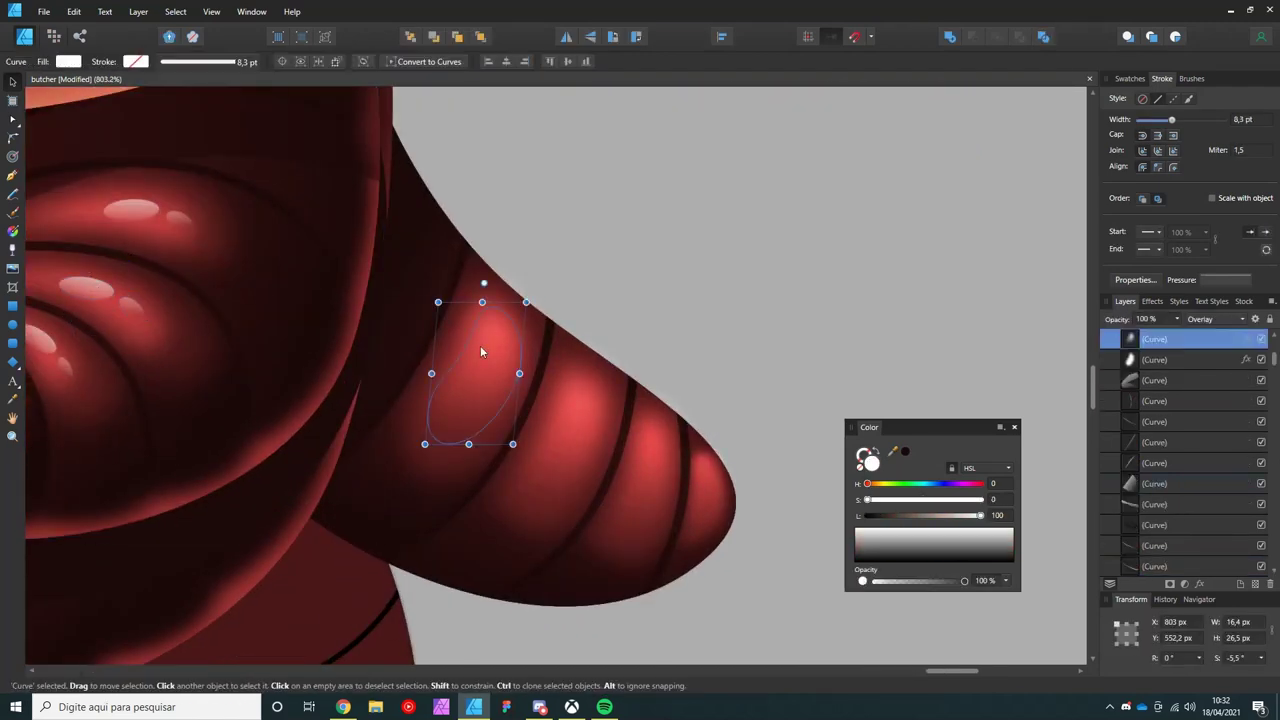
key("ctrl+z")
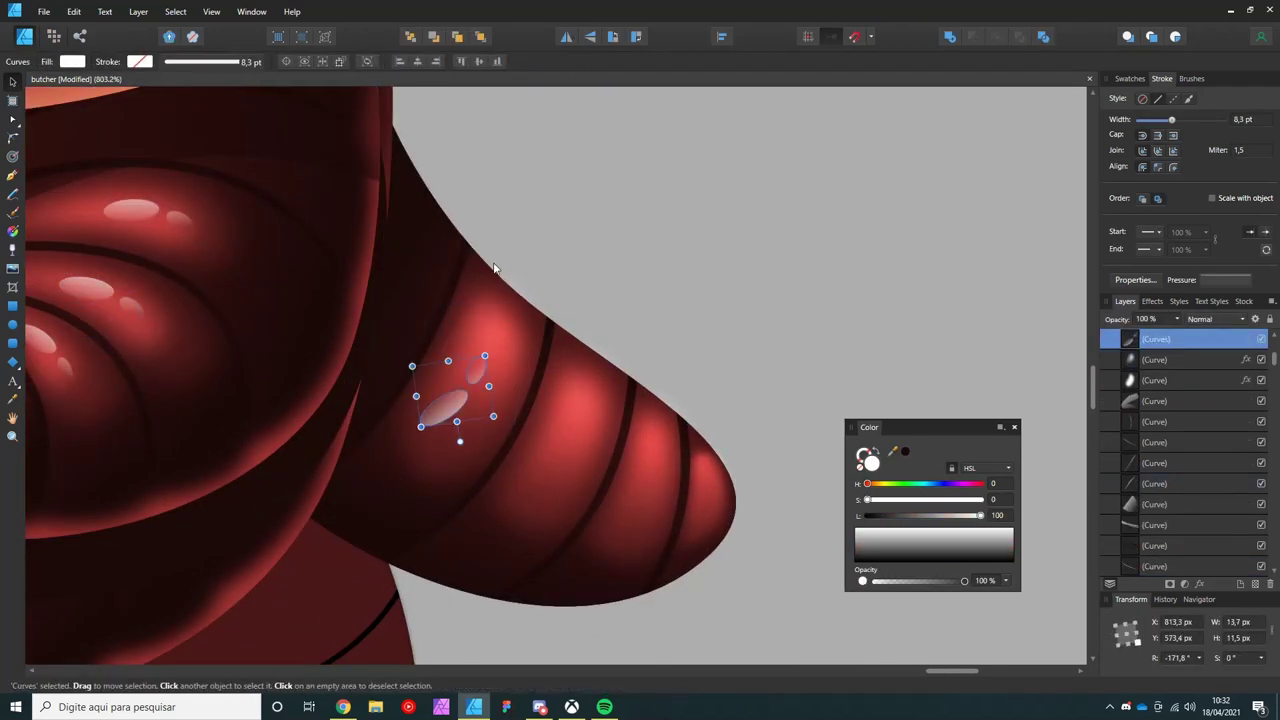
scroll(485, 375, "down", 3)
scroll(495, 365, "up", 3)
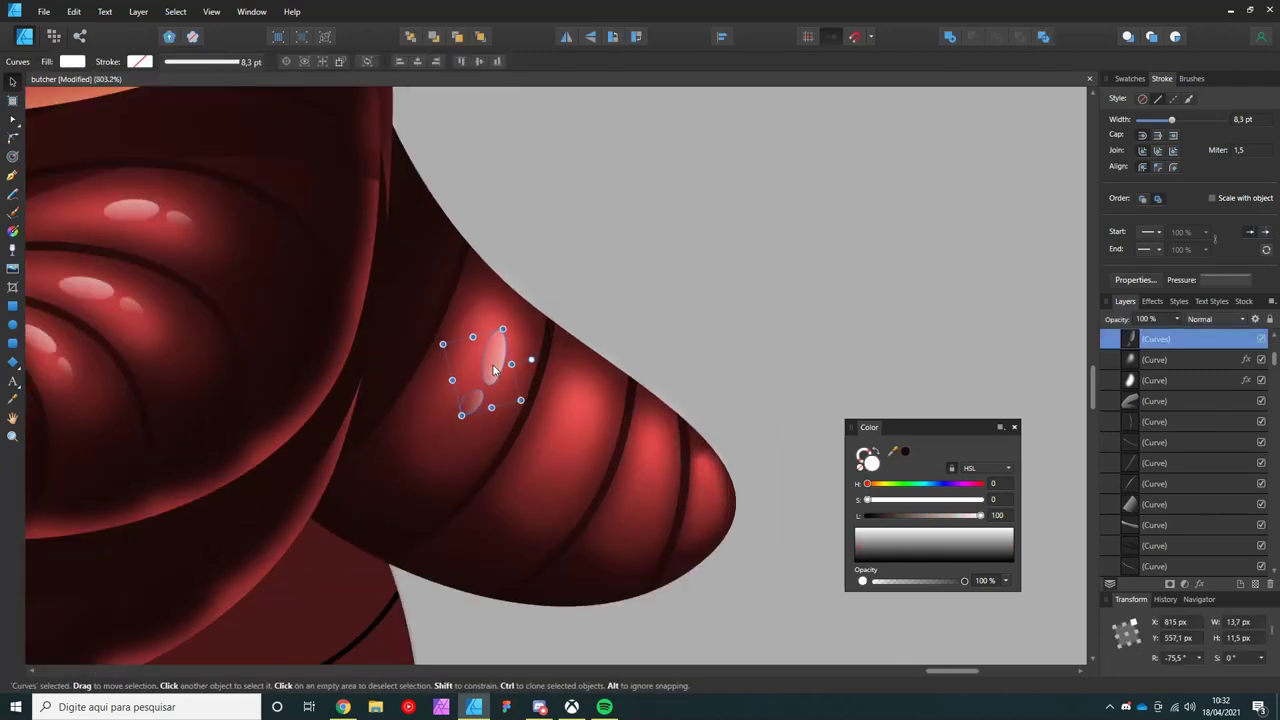
key("ctrl+d")
scroll(505, 360, "down", 3)
scroll(512, 358, "up", 3)
key("ctrl+v")
left_click_drag(512, 358, 568, 398)
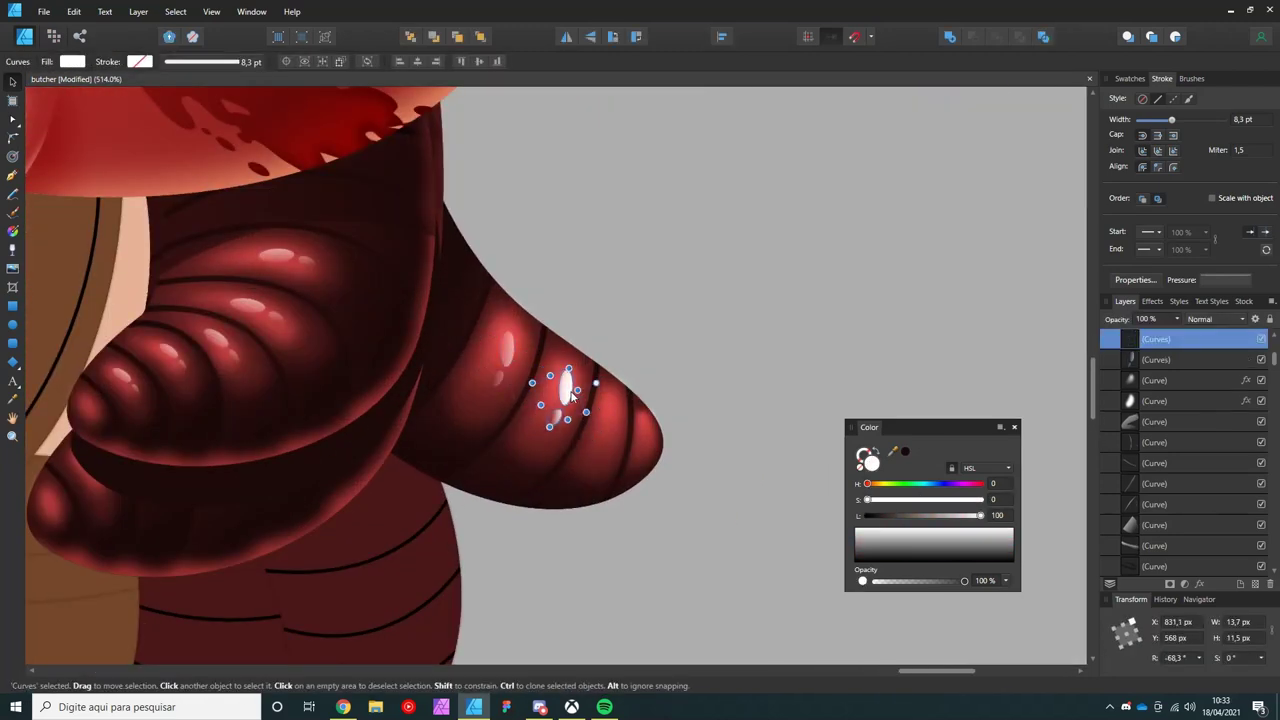
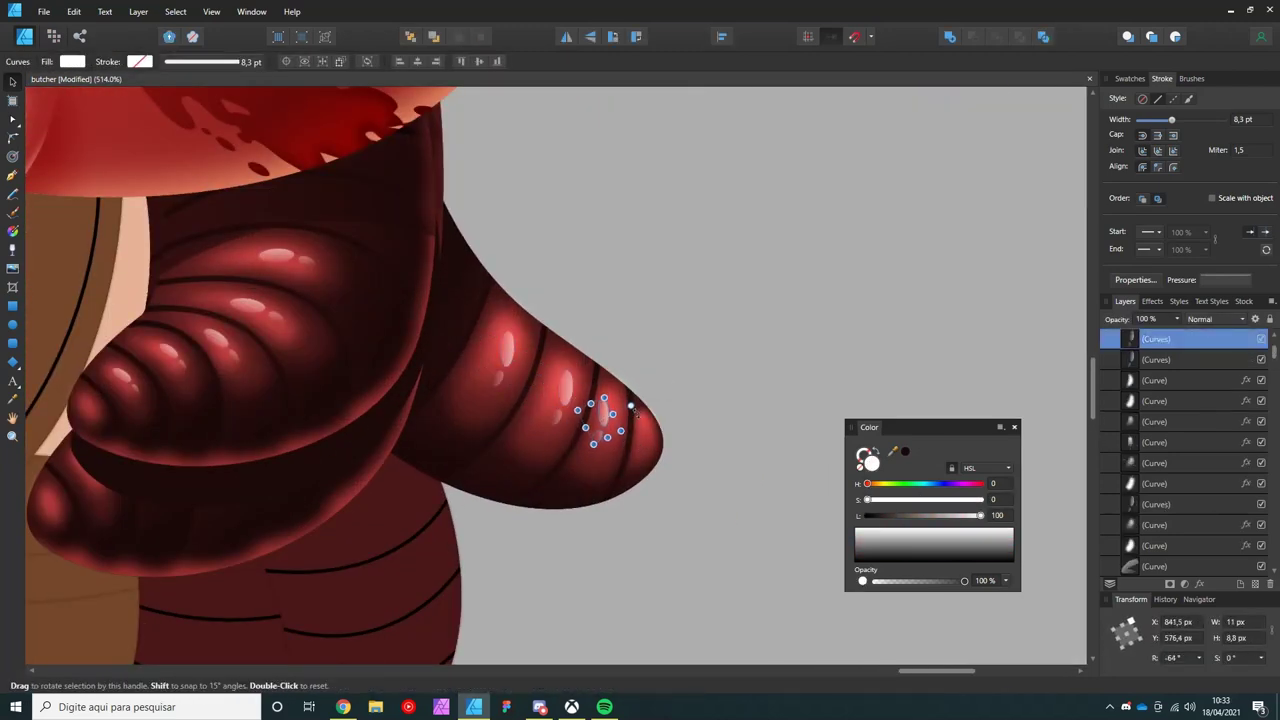
- Resize the small white highlight curve on the upper claw tip
scroll(628, 438, "up", 2)
left_click_drag(613, 425, 675, 452)
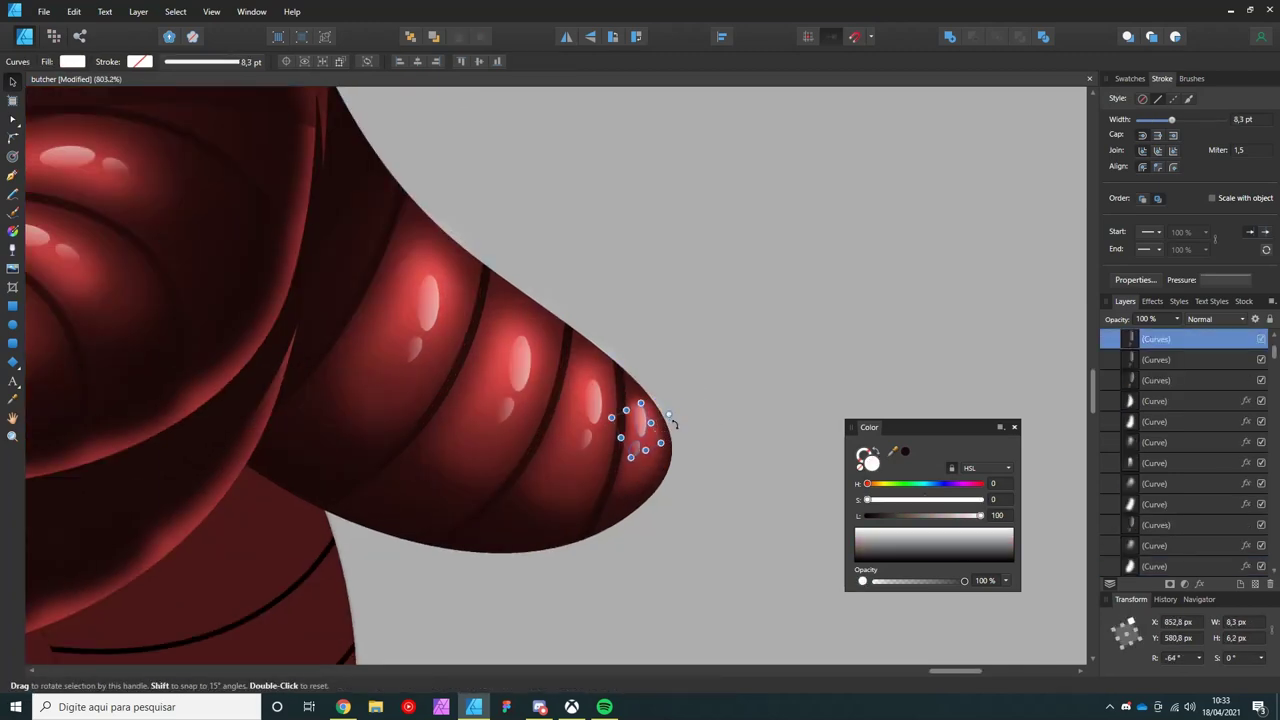
scroll(640, 440, "down", 5)
scroll(614, 450, "up", 3)
scroll(500, 460, "up", 2)
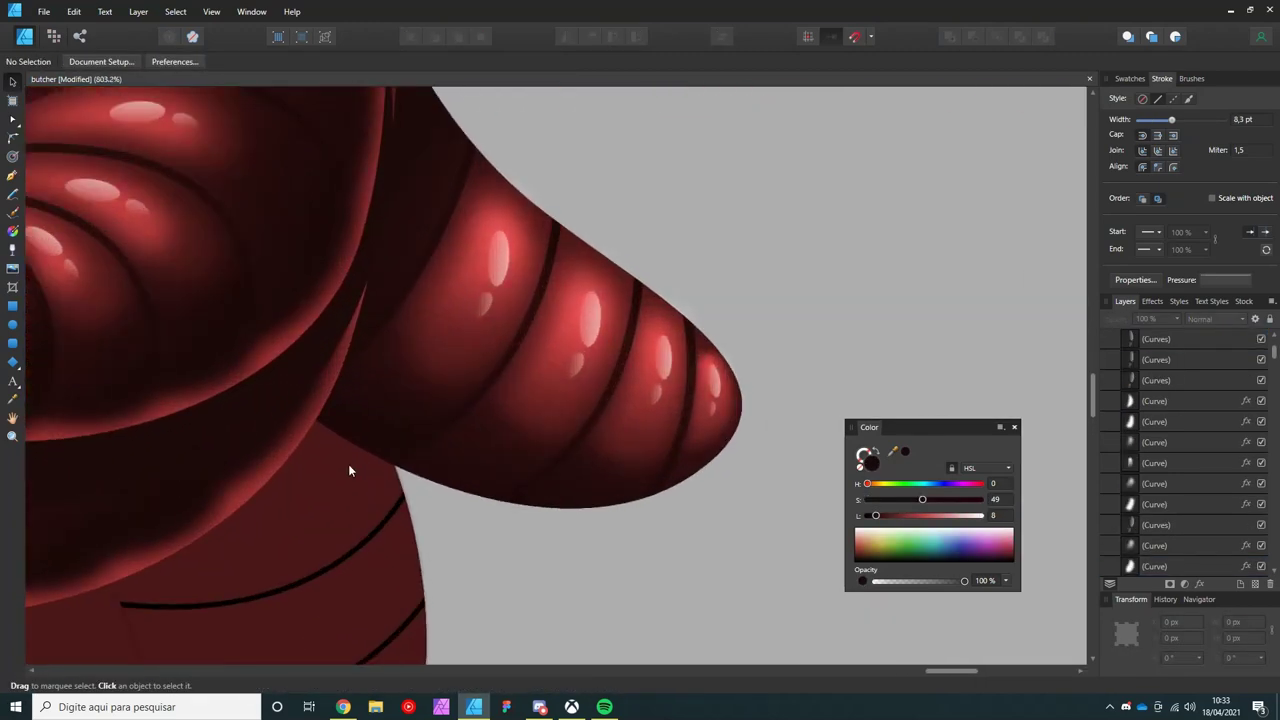
- Draw a salmon rim shape along the claw's underside and send it behind the claw
key("ctrl+d")
key("p")
left_click_drag(478, 470, 500, 503)
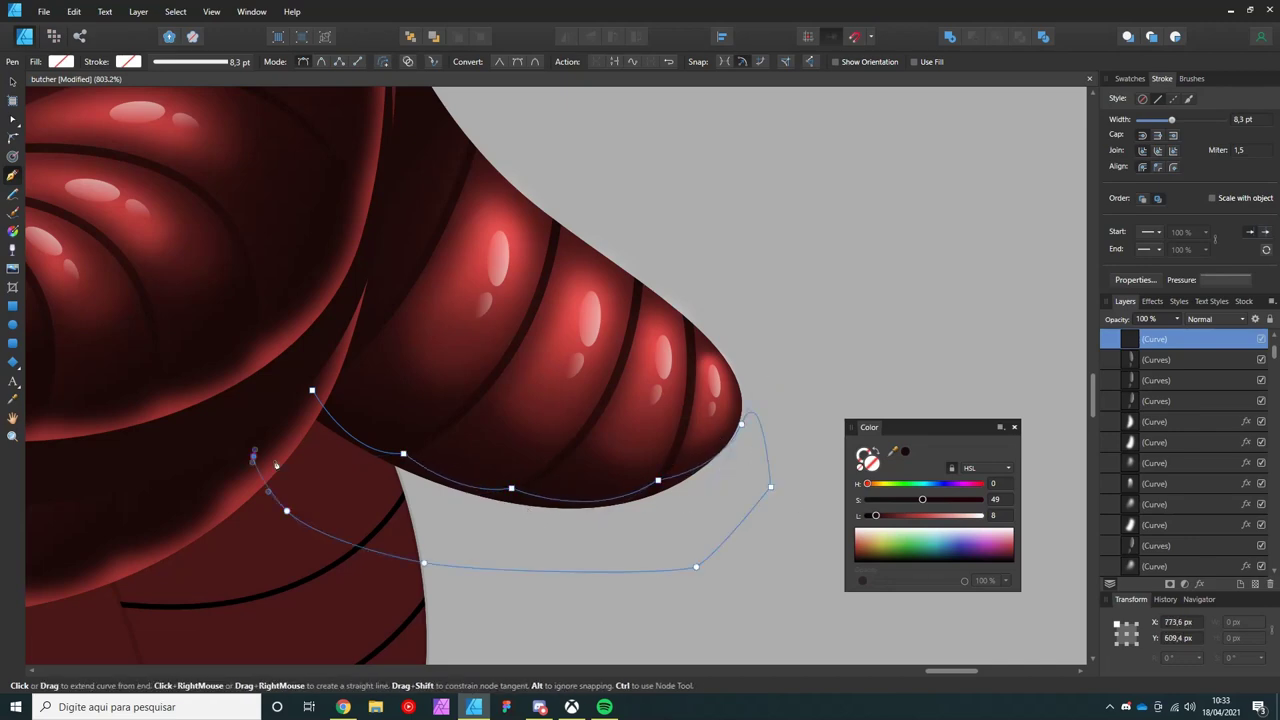
key("ctrl+shift+[")
key("v")
key("ctrl+d")
- Move a small white highlight onto the lower claw's tip
scroll(448, 487, "down", 3)
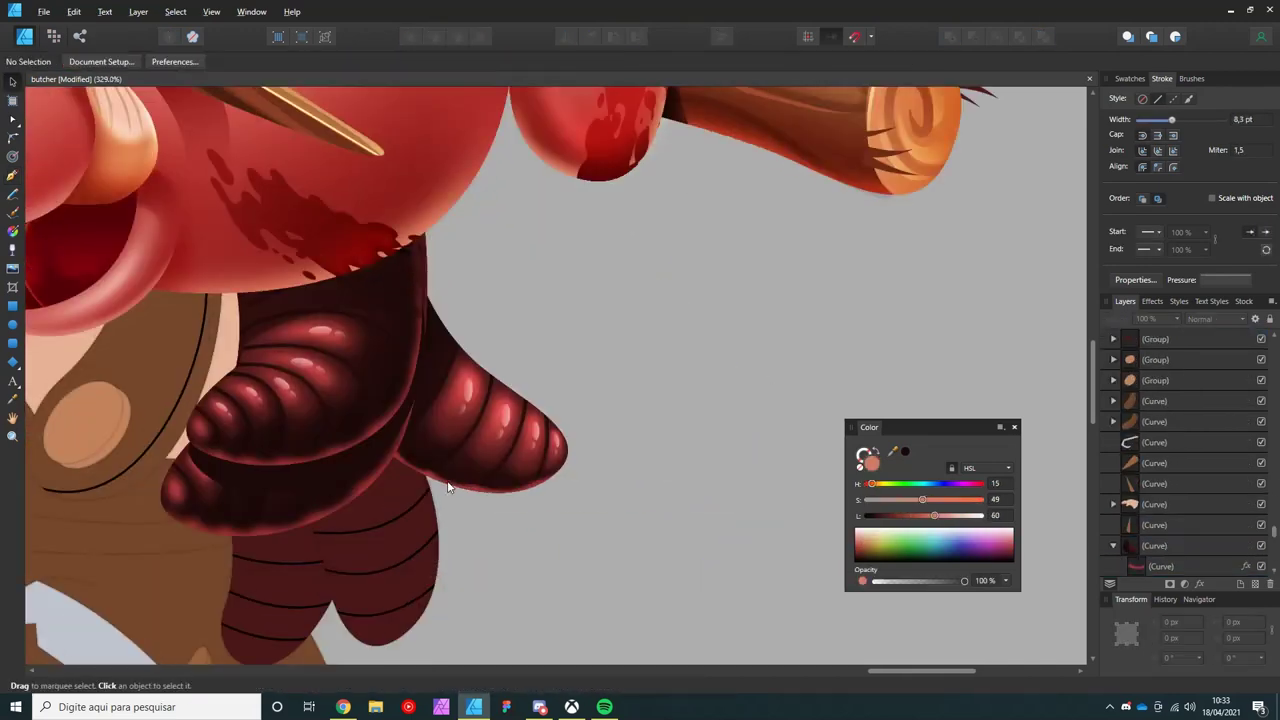
scroll(447, 487, "down", 2)
scroll(480, 400, "up", 2)
scroll(505, 335, "up", 2)
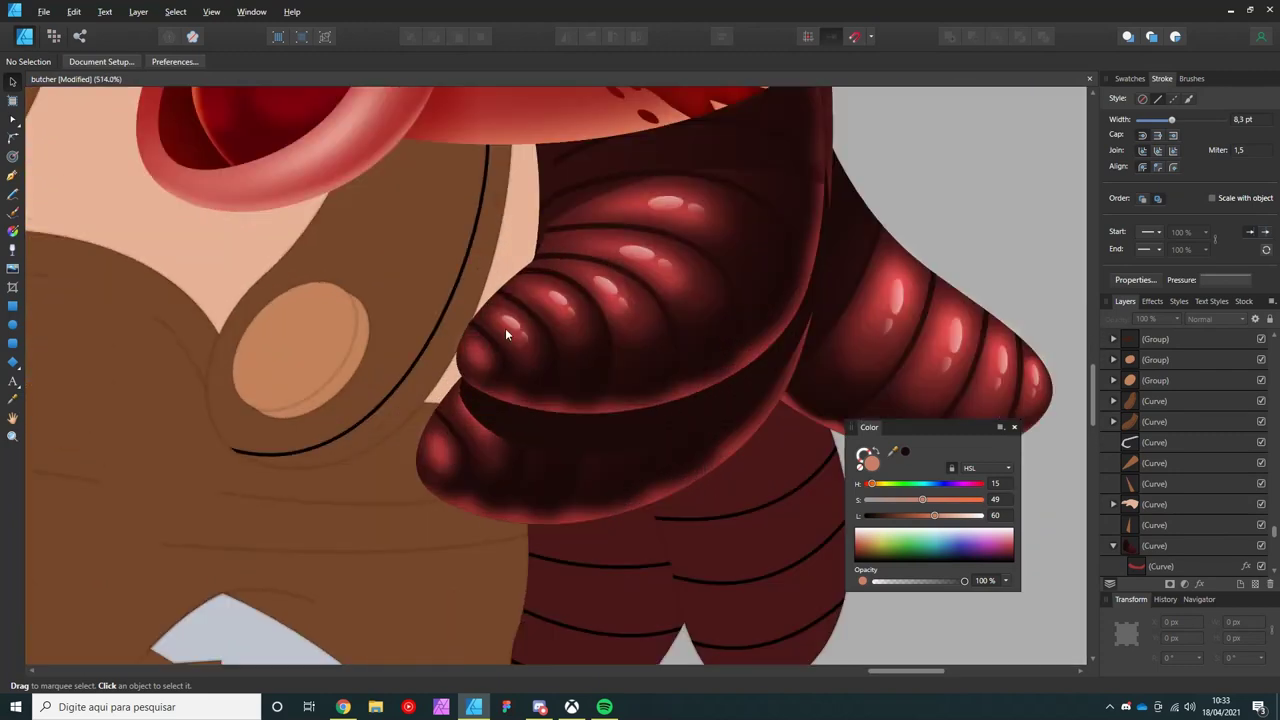
left_click_drag(505, 335, 450, 460)
scroll(455, 470, "up", 2)
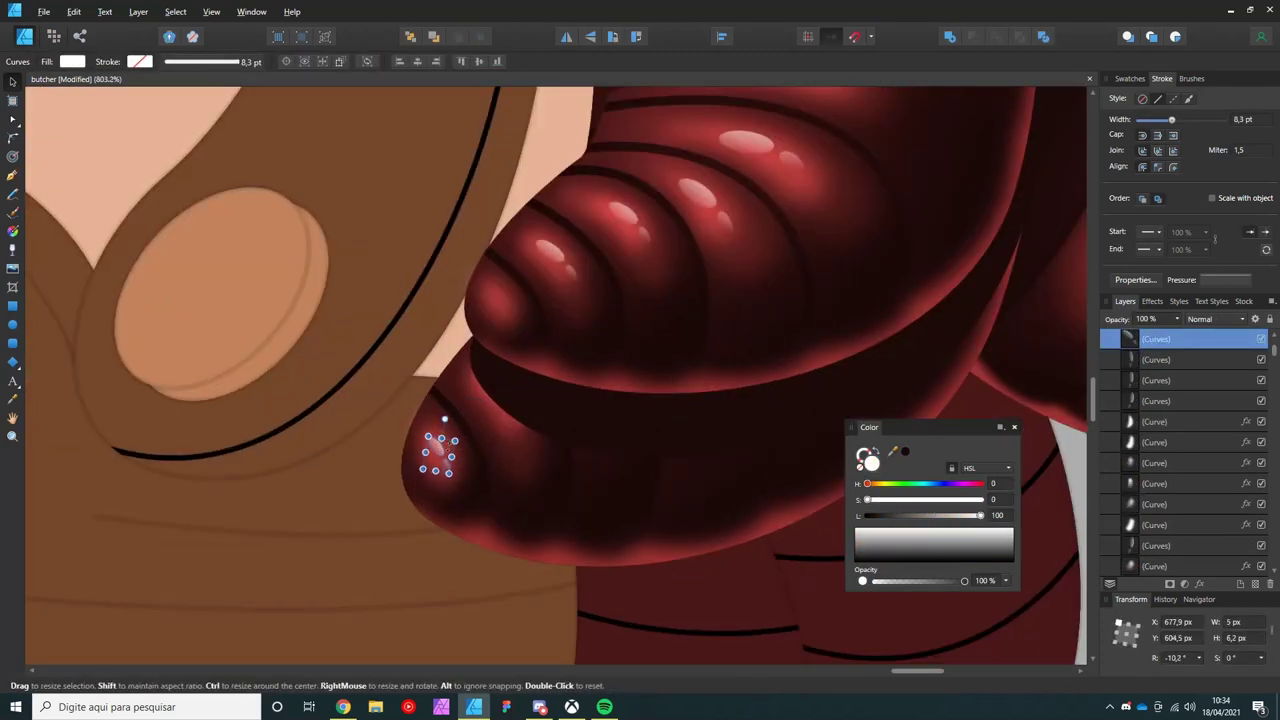
- Select the upper and lower claws to check the highlights
key("ctrl+d")
scroll(469, 468, "down", 3)
scroll(499, 458, "up", 2)
scroll(512, 450, "up", 1)
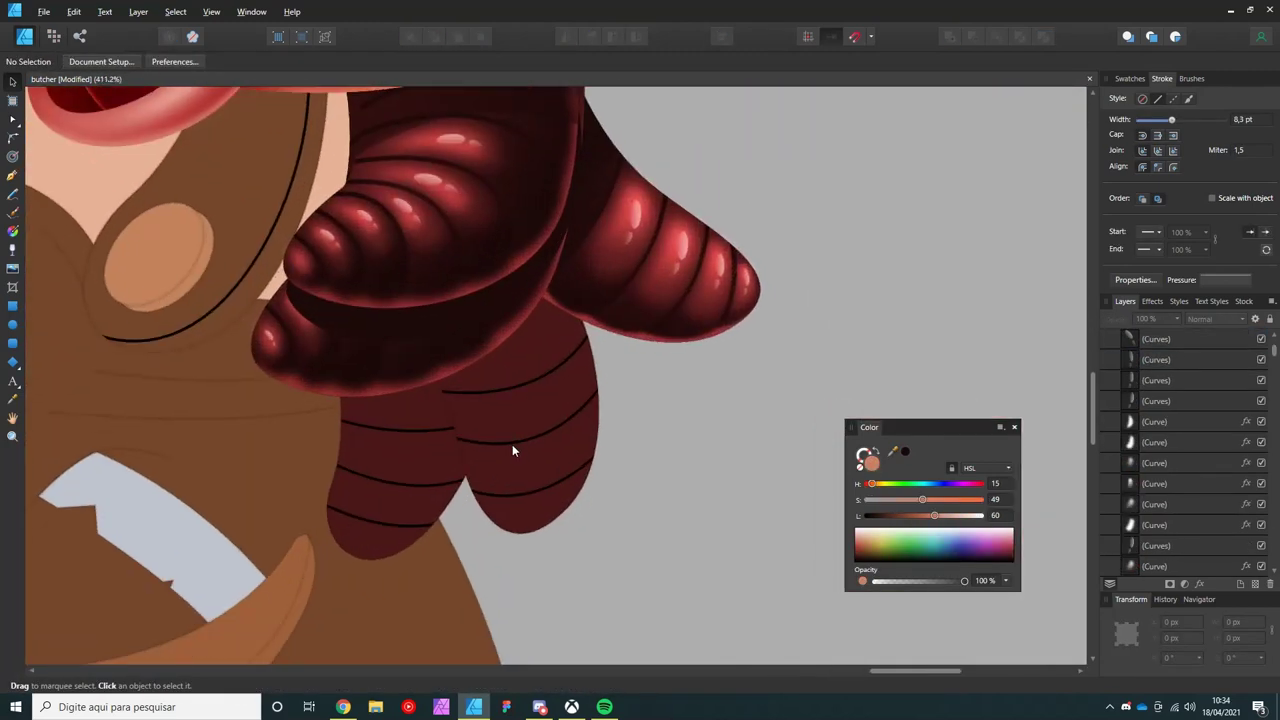
left_click(575, 298)
left_click(511, 370)
- Check the collar strap's existing layer effects
key("ctrl+d")
scroll(462, 317, "down", 4)
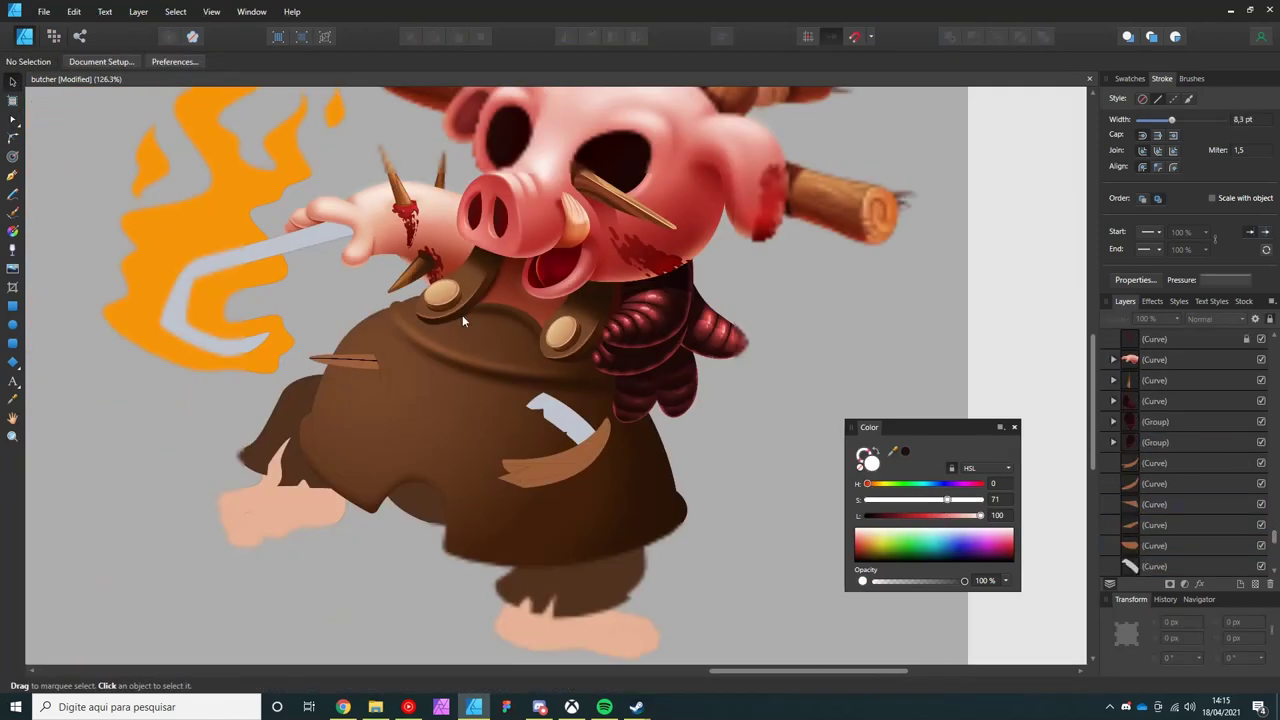
scroll(462, 315, "up", 3)
left_click(463, 314)
left_click(1185, 583)
left_click(1008, 540)
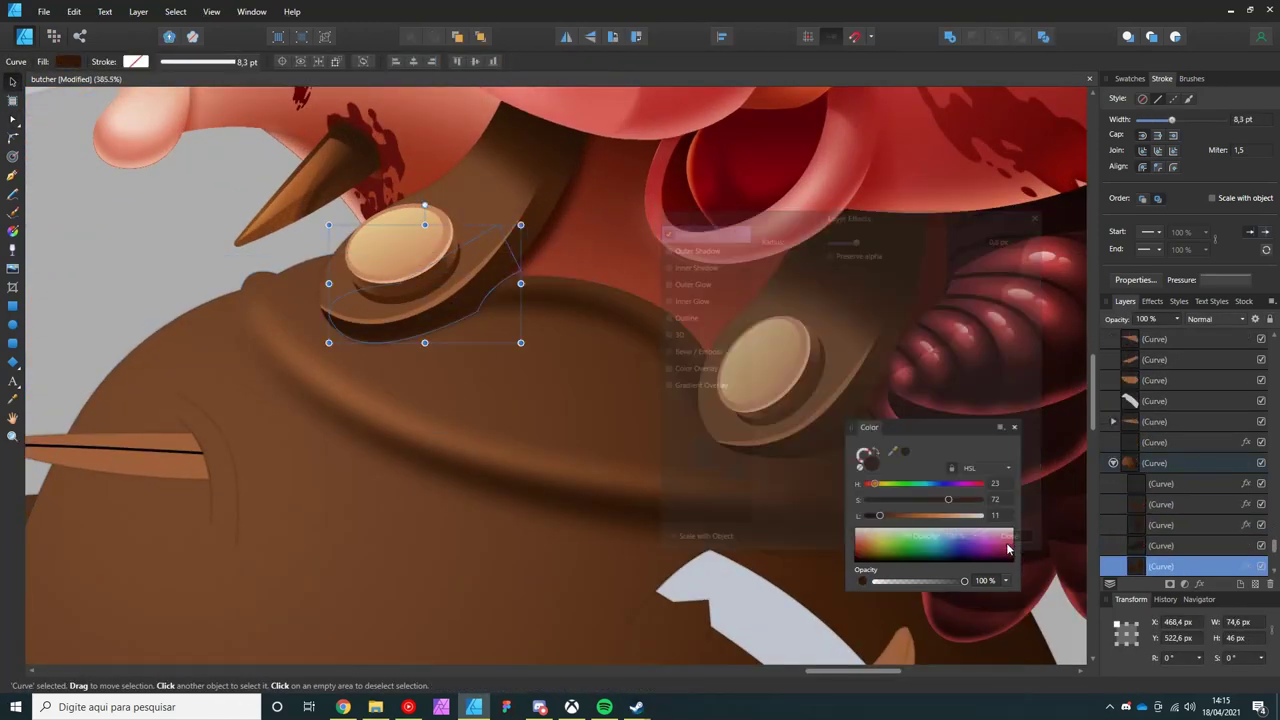
scroll(487, 384, "down", 2)
- Draw a highlight curve on the collar, fill it and blend it at 50% Overlay
key("p")
left_click(383, 355)
left_click(408, 383)
left_click(437, 397)
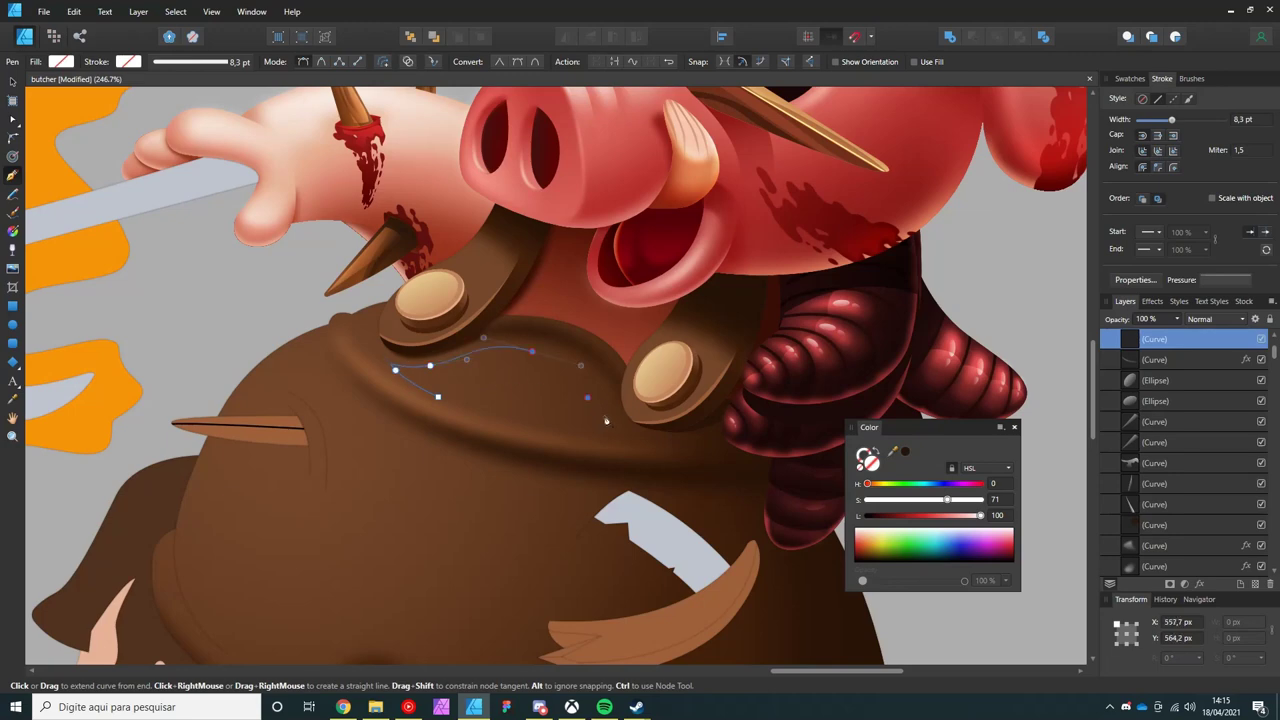
key("5")
scroll(459, 380, "down", 1)
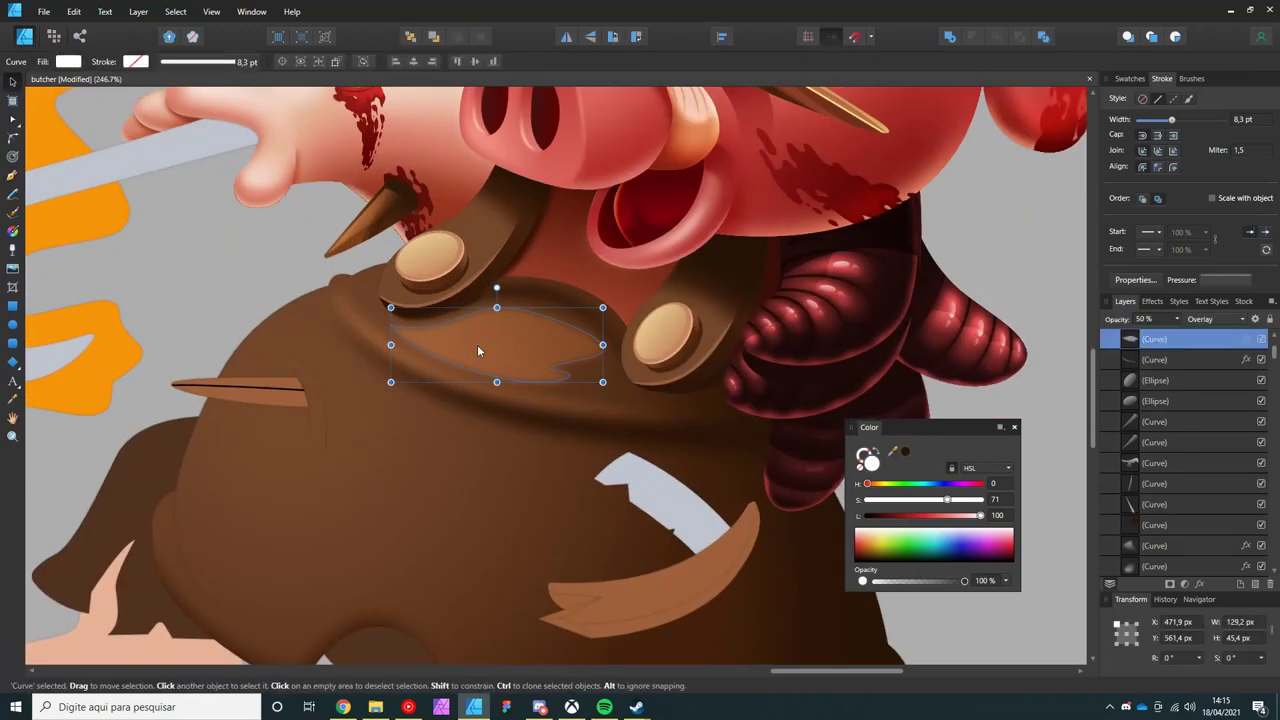
key("g")
scroll(588, 307, "down", 2)
key("v")
- Soften the collar highlight with a Gaussian Blur layer effect
left_click(1185, 583)
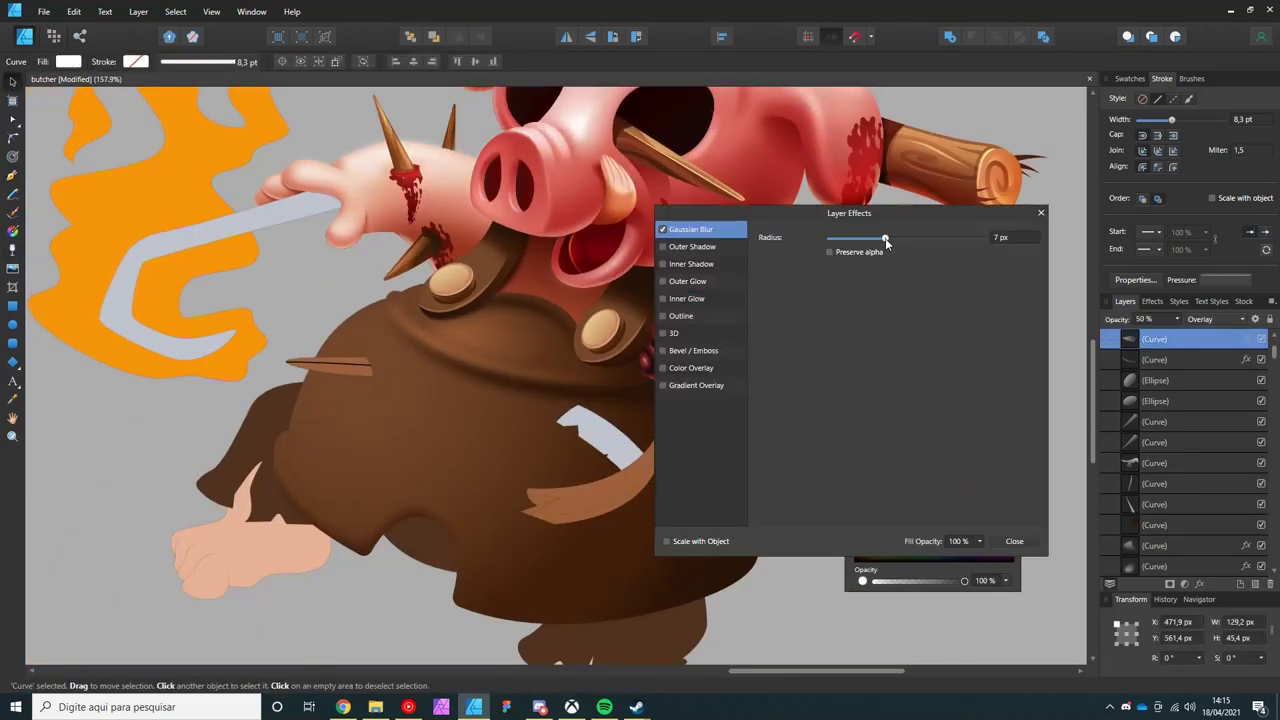
left_click(1001, 545)
scroll(523, 288, "up", 2)
key("ctrl+d")
scroll(523, 288, "up", 1)
scroll(361, 291, "down", 2)
scroll(517, 418, "up", 1)
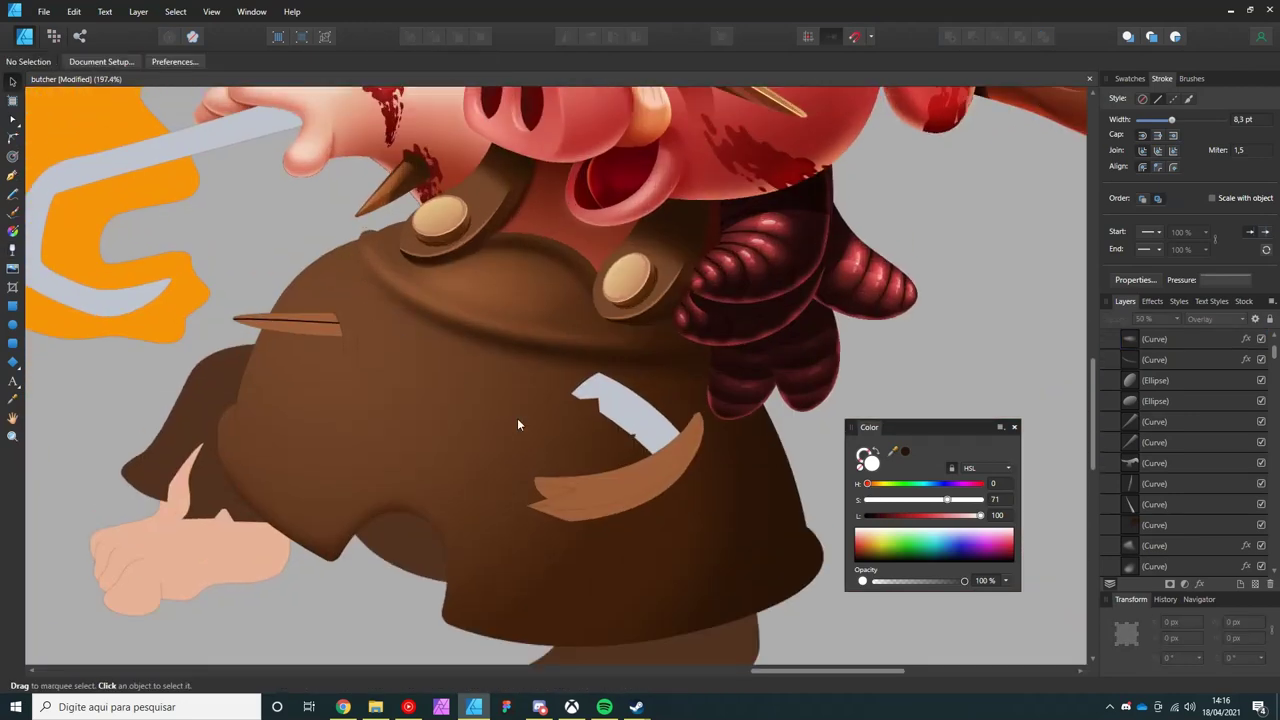
scroll(517, 418, "down", 1)
- Inspect the tunic's shadow shape and its curve nodes
double_click(694, 467)
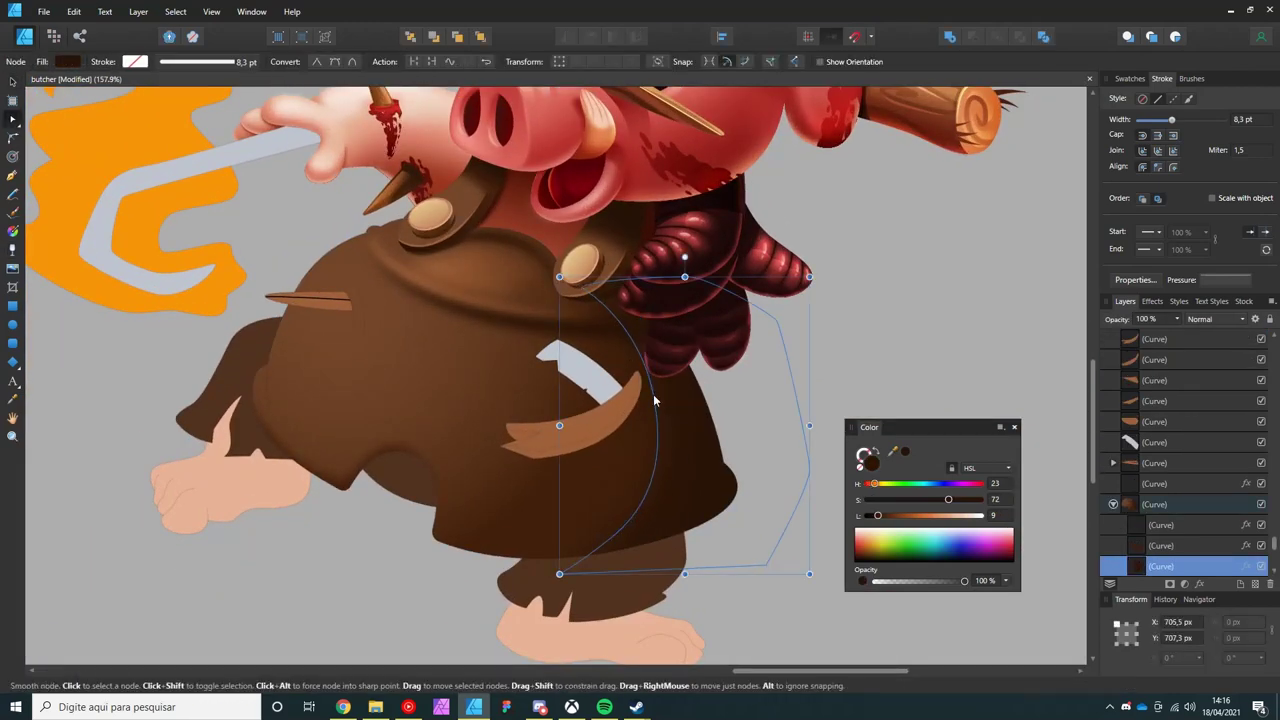
key("v")
left_click(390, 484)
left_click(516, 451)
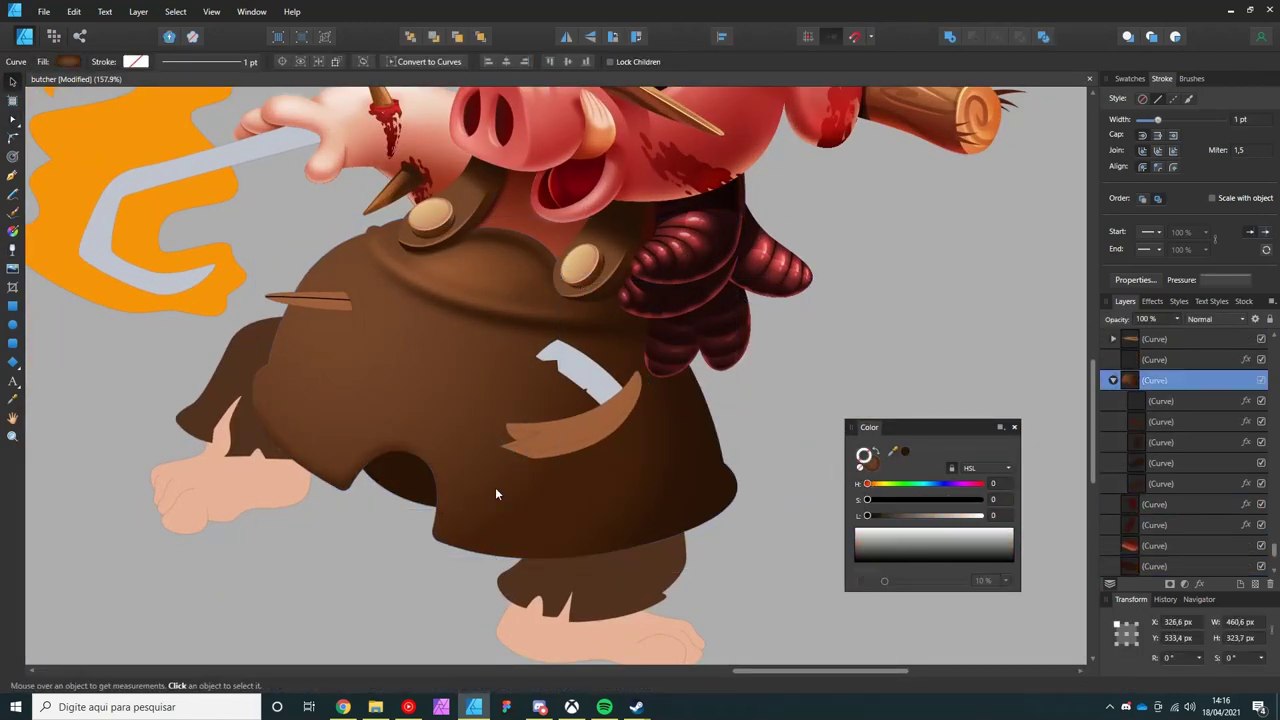
double_click(495, 487)
key("ctrl+d")
scroll(402, 461, "up", 2)
scroll(380, 430, "up", 2)
- Draw a light shape over the tunic front and blur it with Gaussian Blur
key("p")
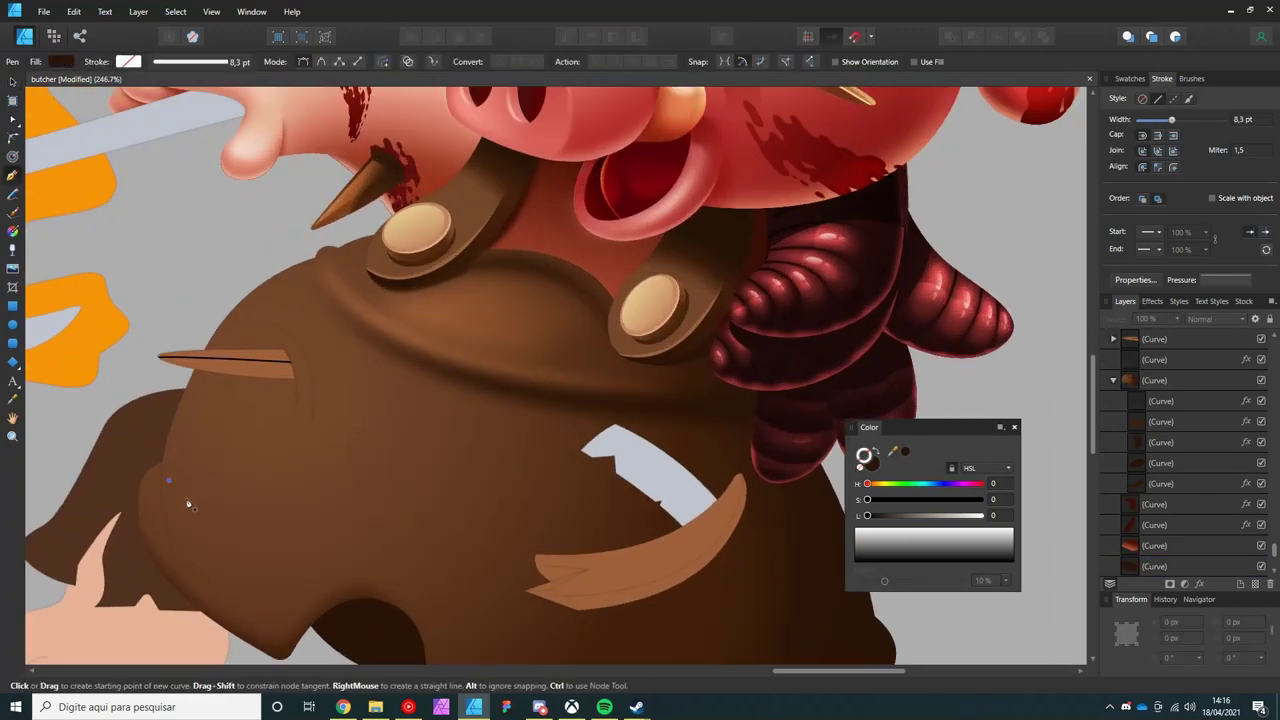
left_click(275, 280)
left_click(168, 480)
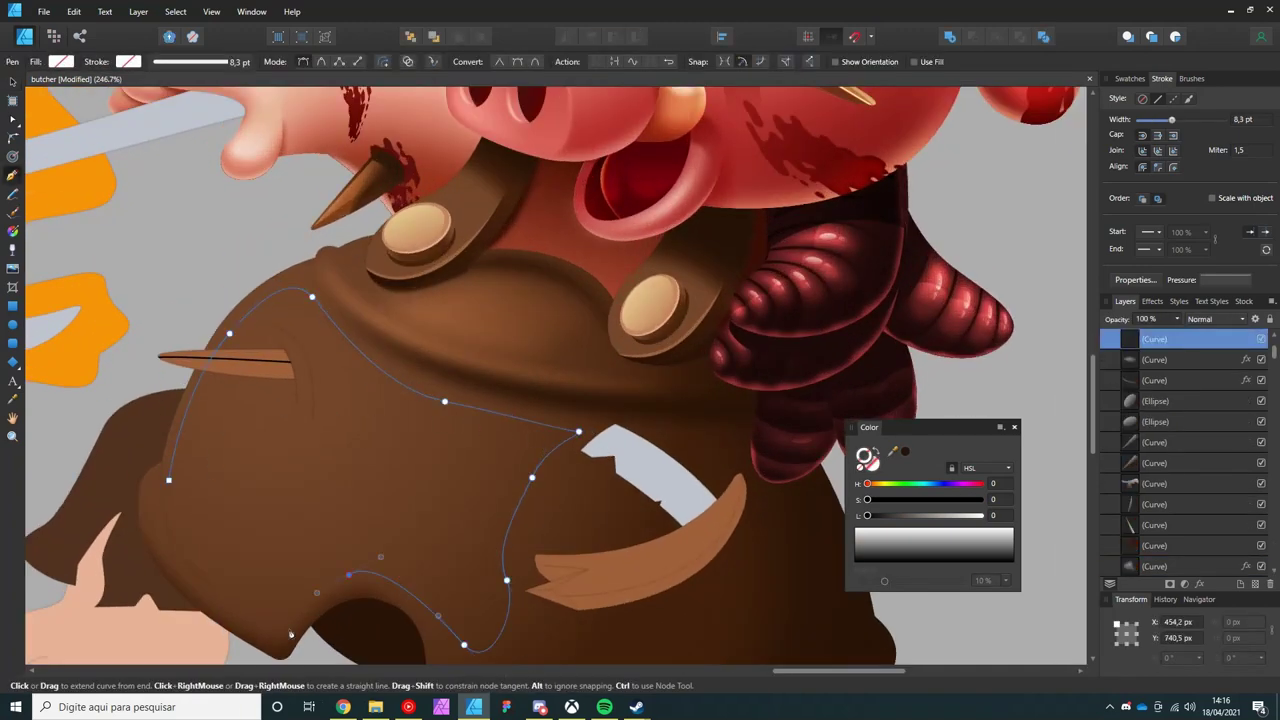
left_click_drag(878, 515, 982, 515)
left_click(1185, 583)
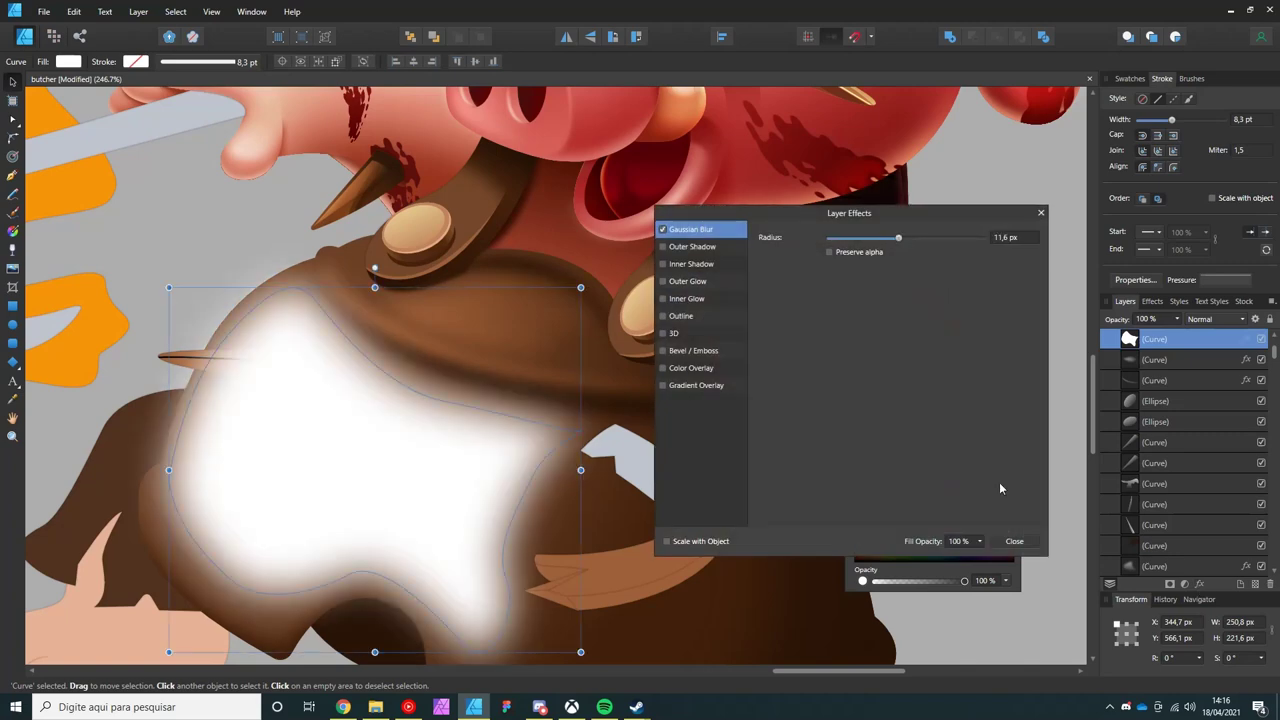
left_click(1017, 531)
key("v")
scroll(415, 439, "down", 5)
key("ctrl+d")
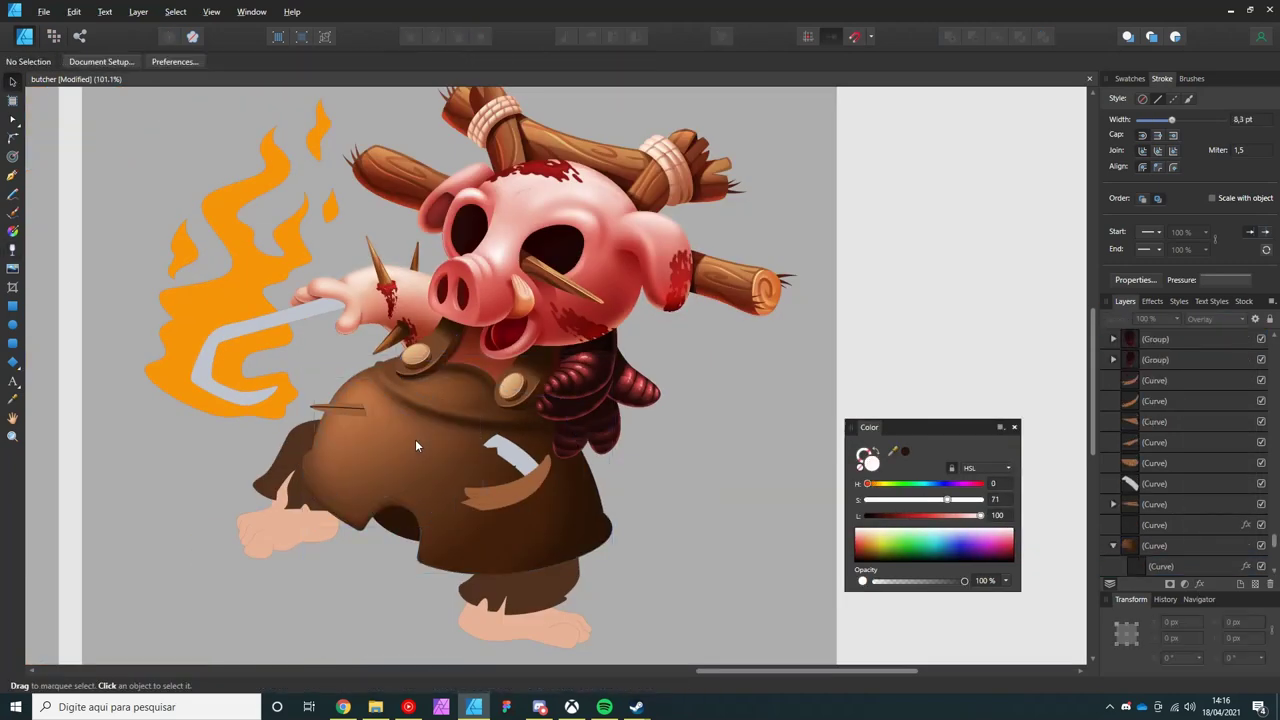
scroll(415, 439, "up", 3)
scroll(415, 439, "up", 3)
- Draw a white highlight along the collar strap, curving around the button, with layer effects
key("p")
left_click(534, 275)
left_click(467, 321)
left_click_drag(387, 407, 387, 430)
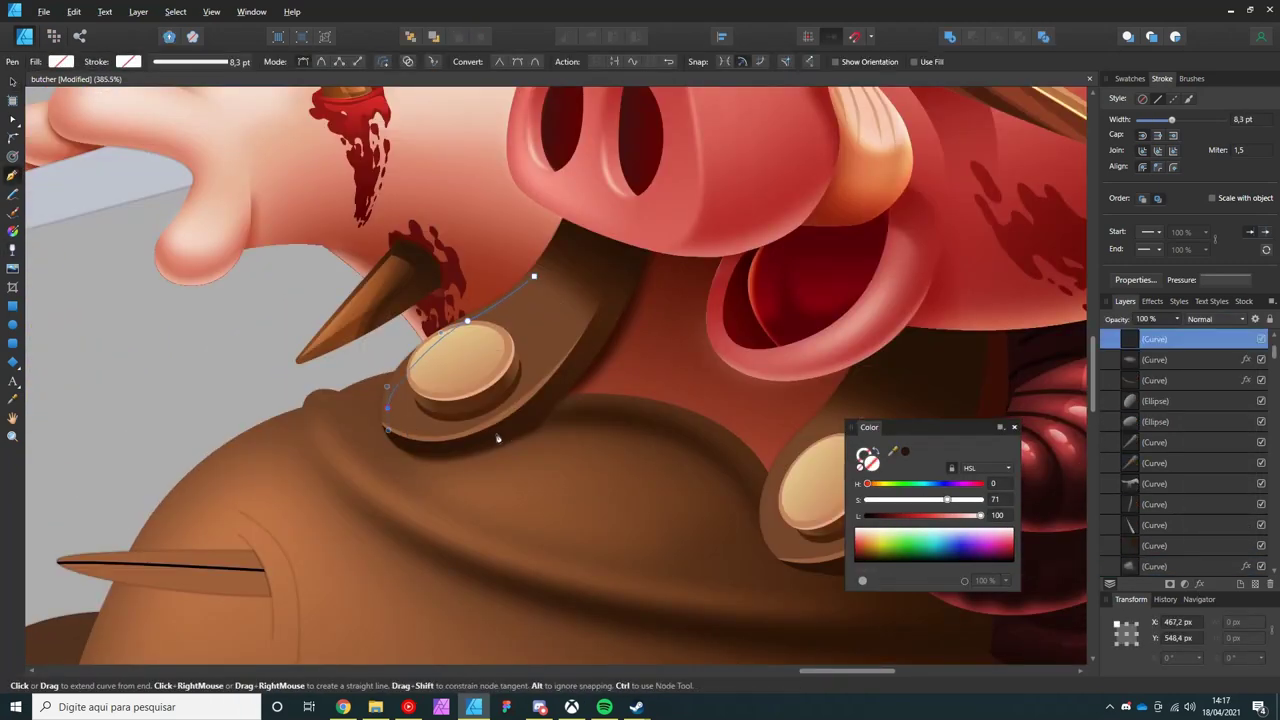
left_click(899, 554)
key("a")
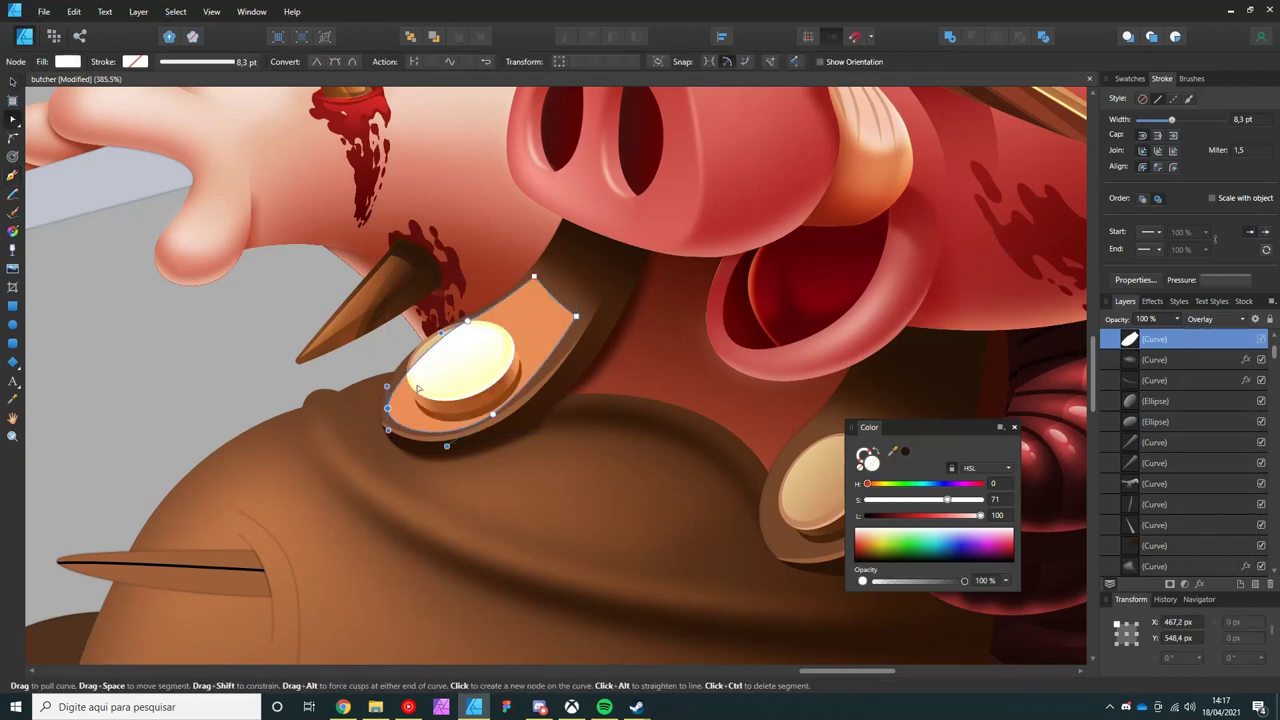
key("v")
left_click(1014, 541)
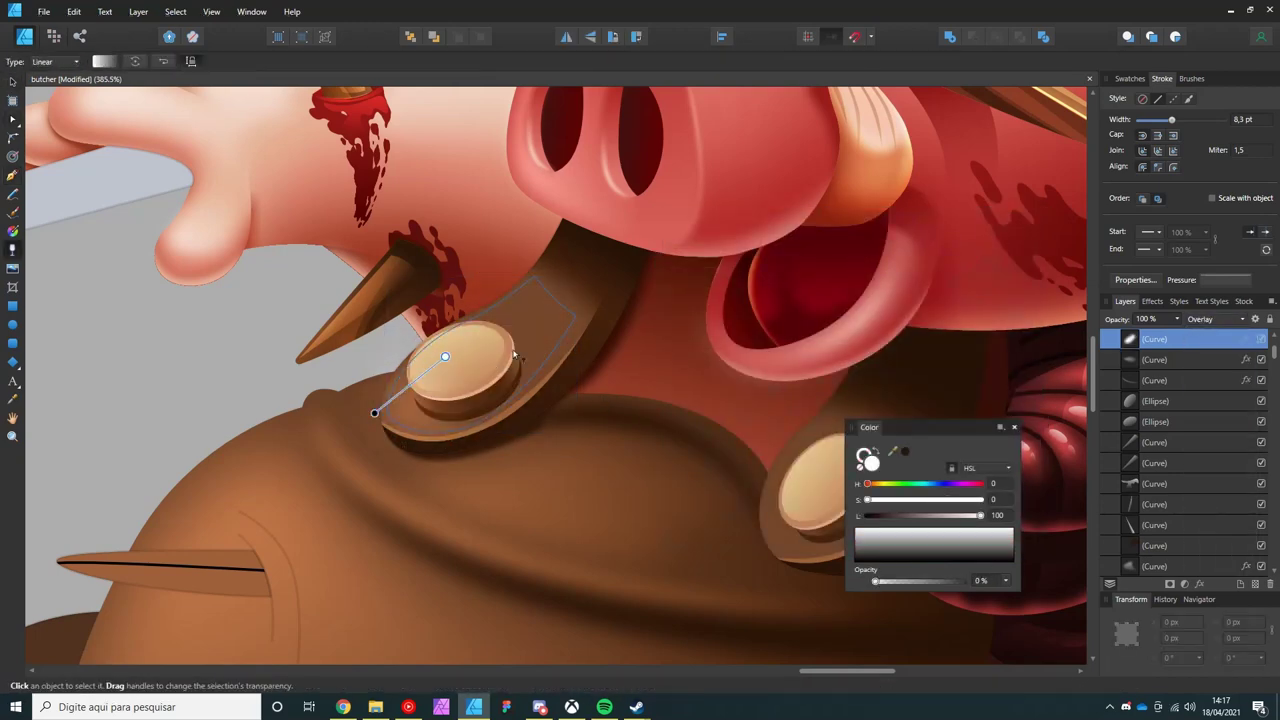
scroll(535, 338, "down", 3)
scroll(454, 406, "up", 2)
scroll(450, 415, "up", 1)
- Draw a curved highlight over the right strap button
key("p")
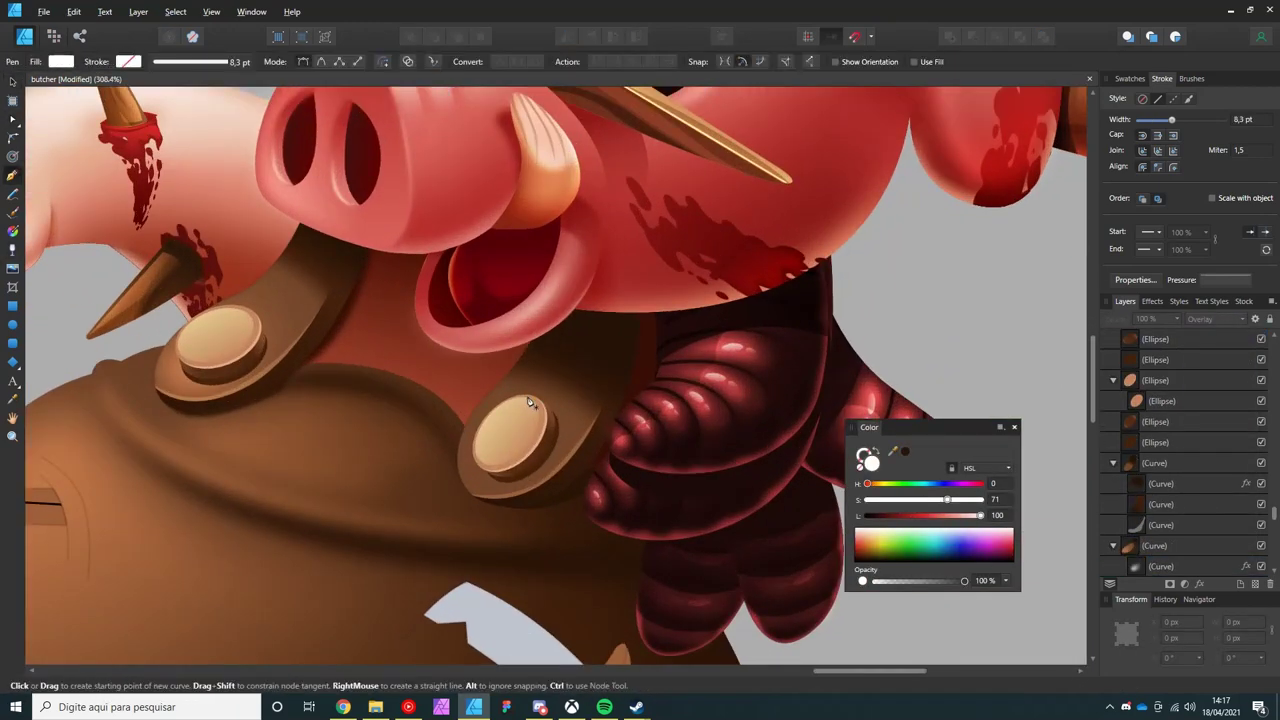
left_click_drag(462, 439, 471, 411)
left_click(510, 378)
left_click(510, 378)
key("v")
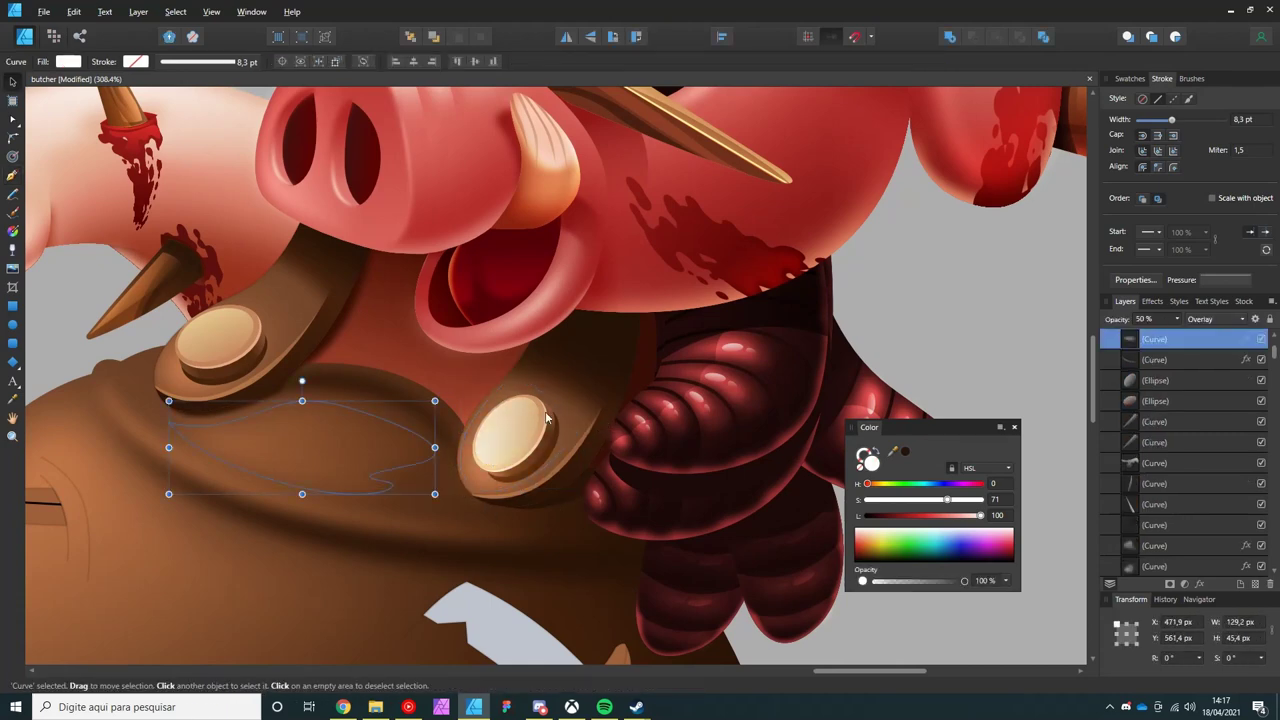
scroll(566, 420, "down", 3)
scroll(454, 402, "up", 2)
scroll(454, 402, "down", 1)
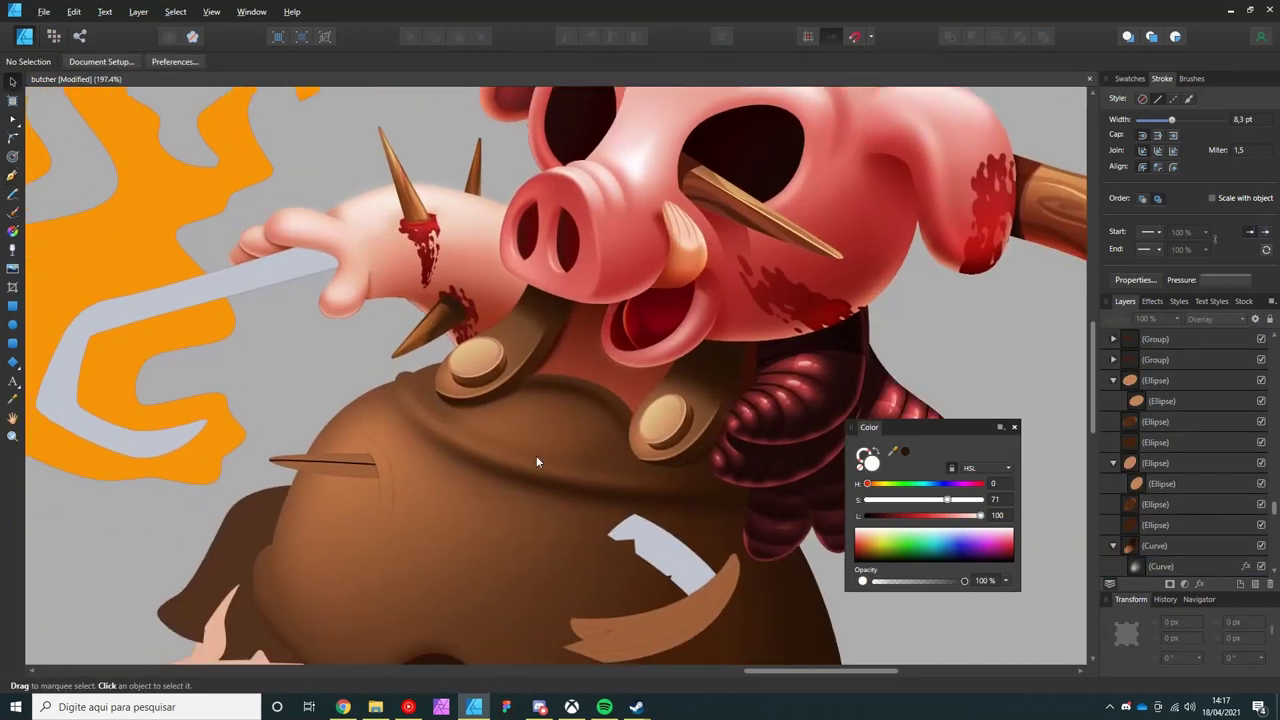
scroll(536, 455, "down", 2)
- Select the brown tunic and a collar button to review the highlights
left_click(136, 432)
scroll(421, 275, "down", 1)
left_click(421, 275)
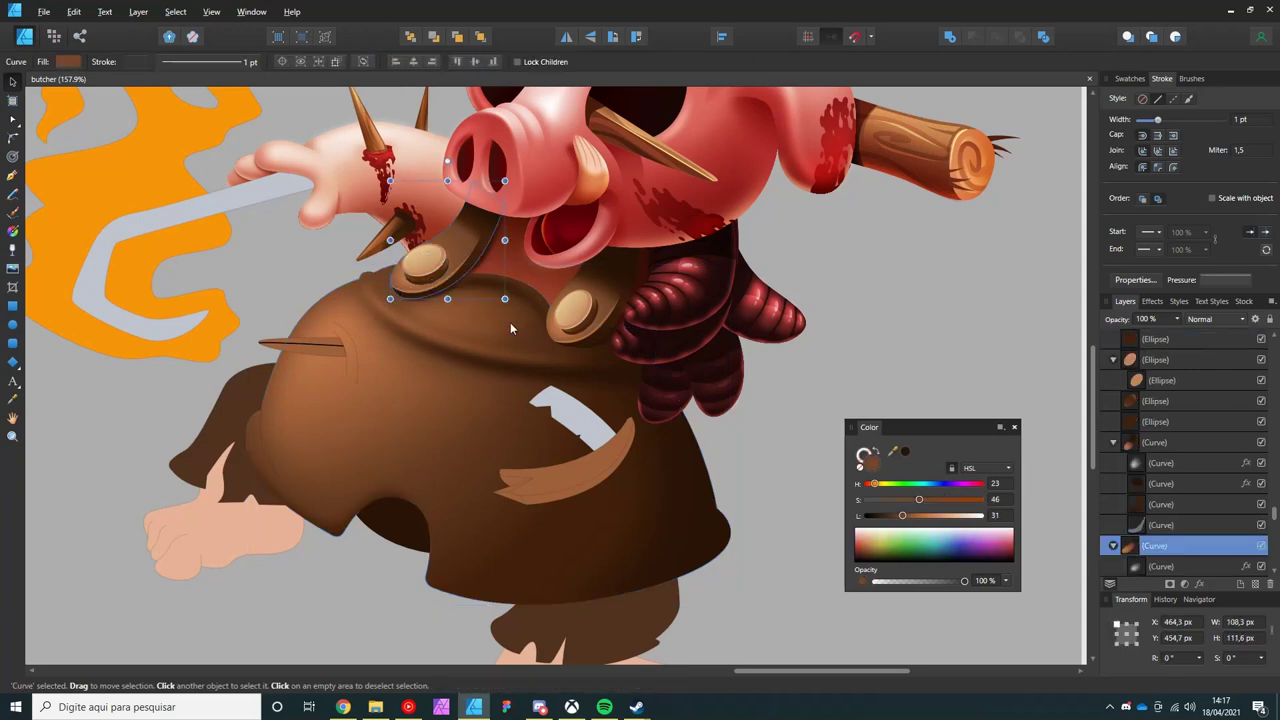
key("ctrl+d")
scroll(484, 362, "up", 1)
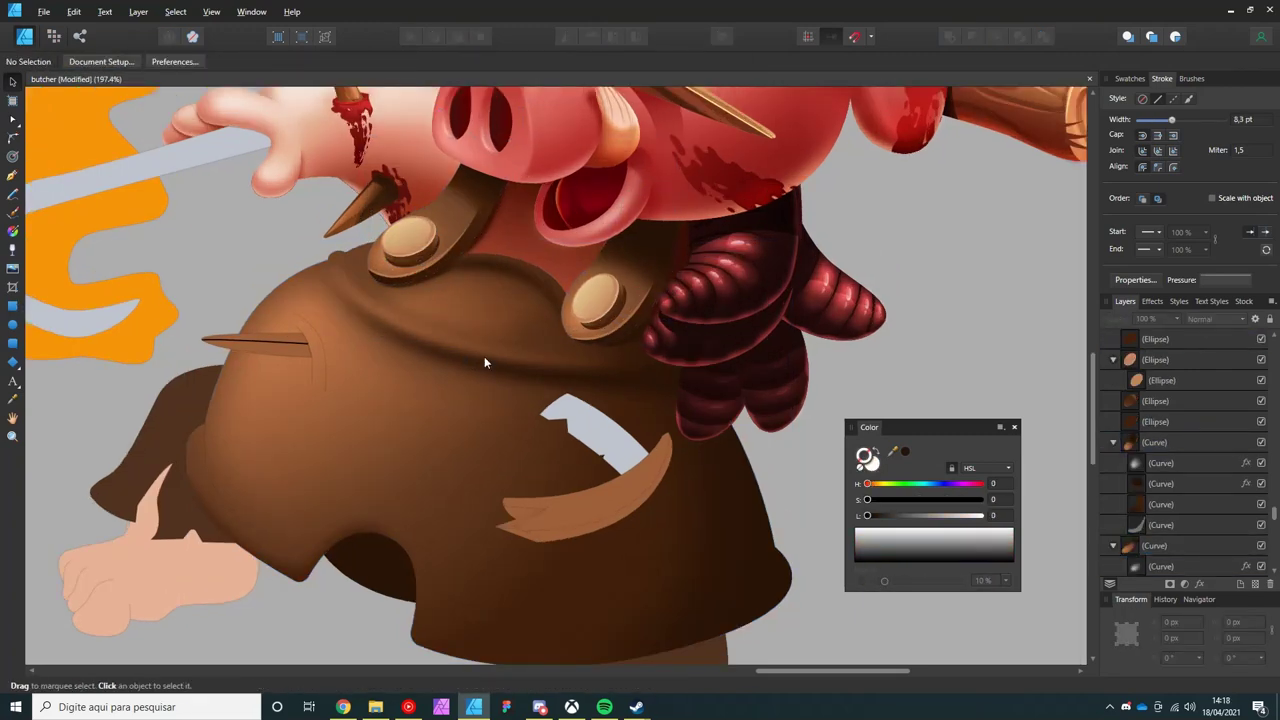
scroll(300, 330, "up", 2)
scroll(390, 298, "up", 1)
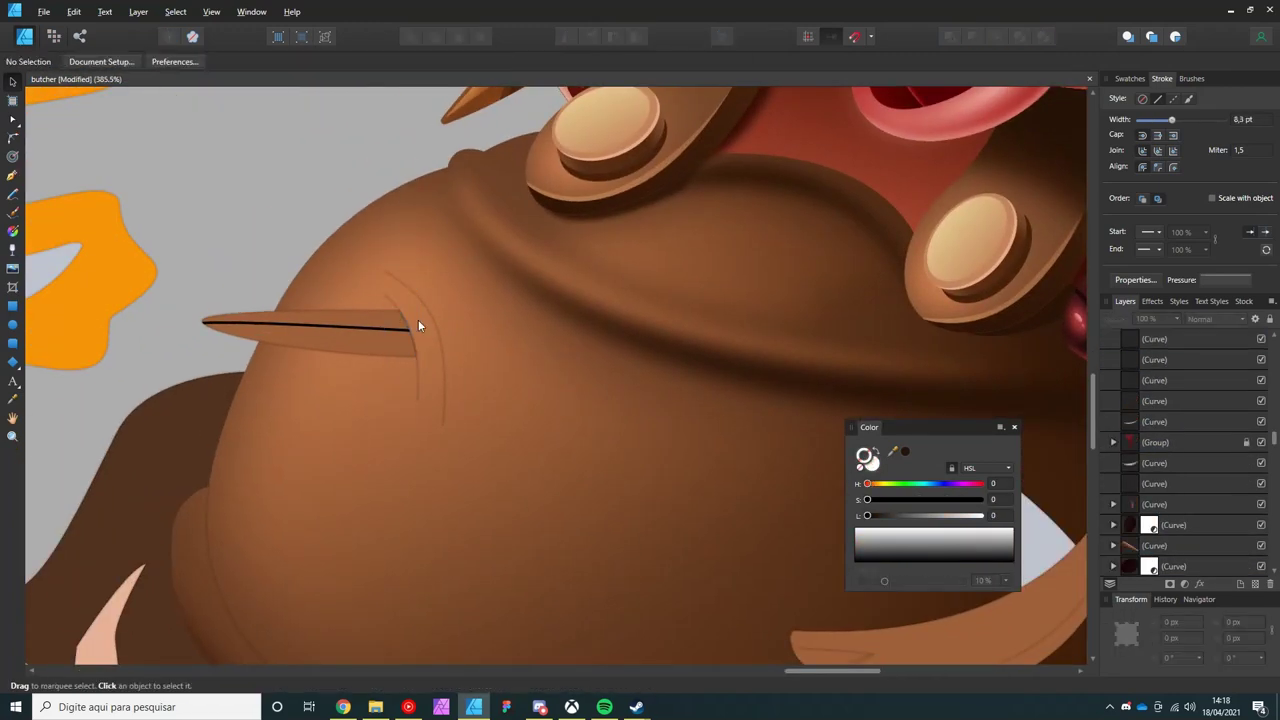
- Draw a dark brown crease below the stick and soften it with a 3.4 px blur
key("p")
left_click(384, 271)
left_click(436, 329)
left_click_drag(442, 425, 480, 418)
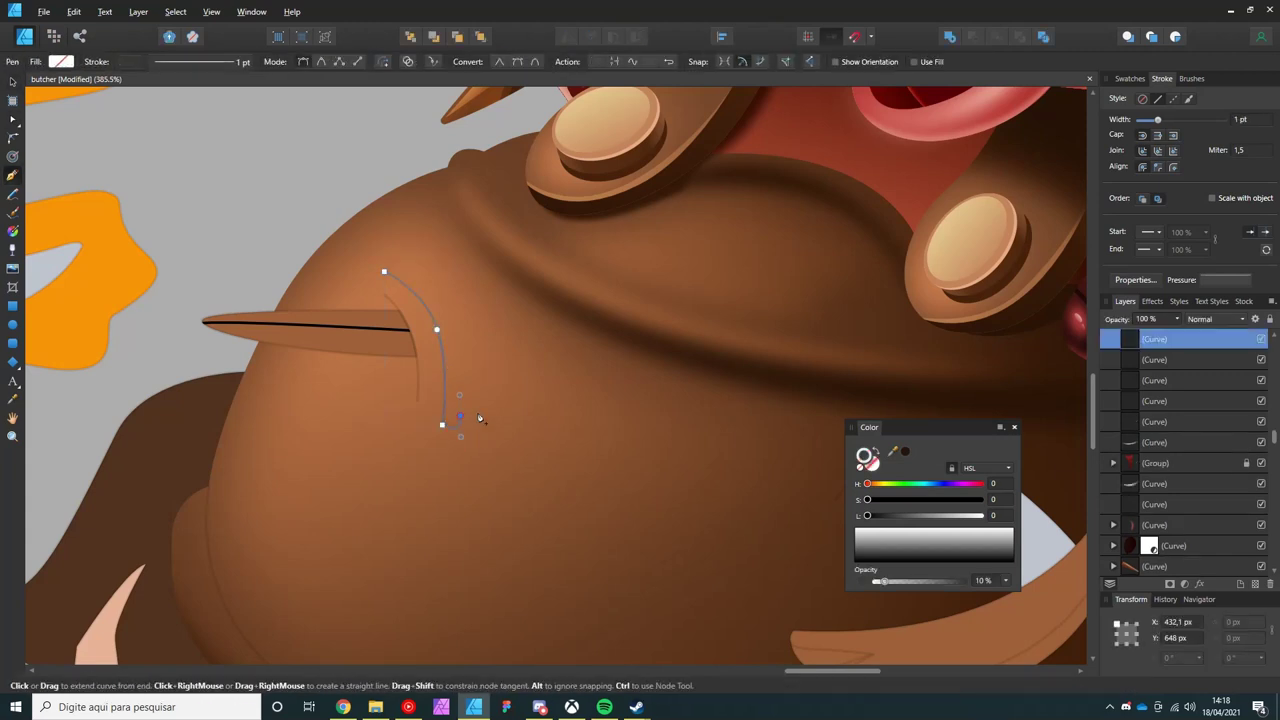
key("v")
key("shift+x")
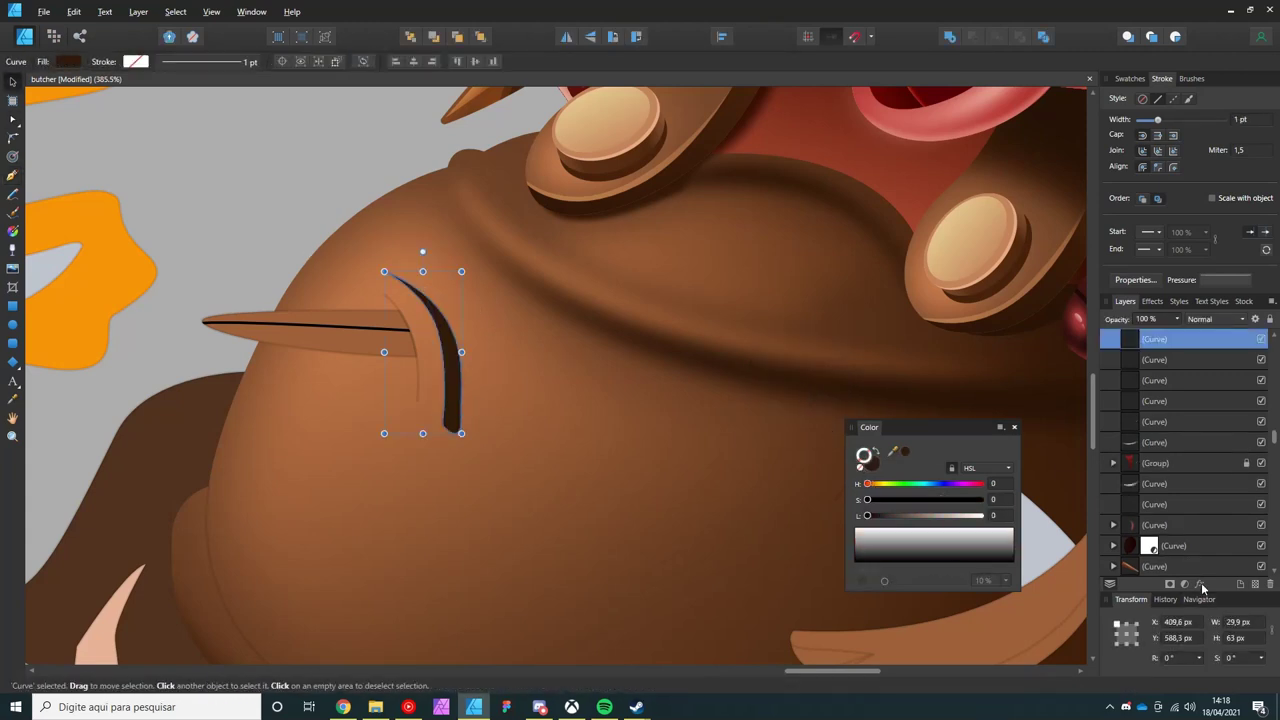
left_click(1200, 584)
left_click_drag(828, 238, 873, 243)
key("Return")
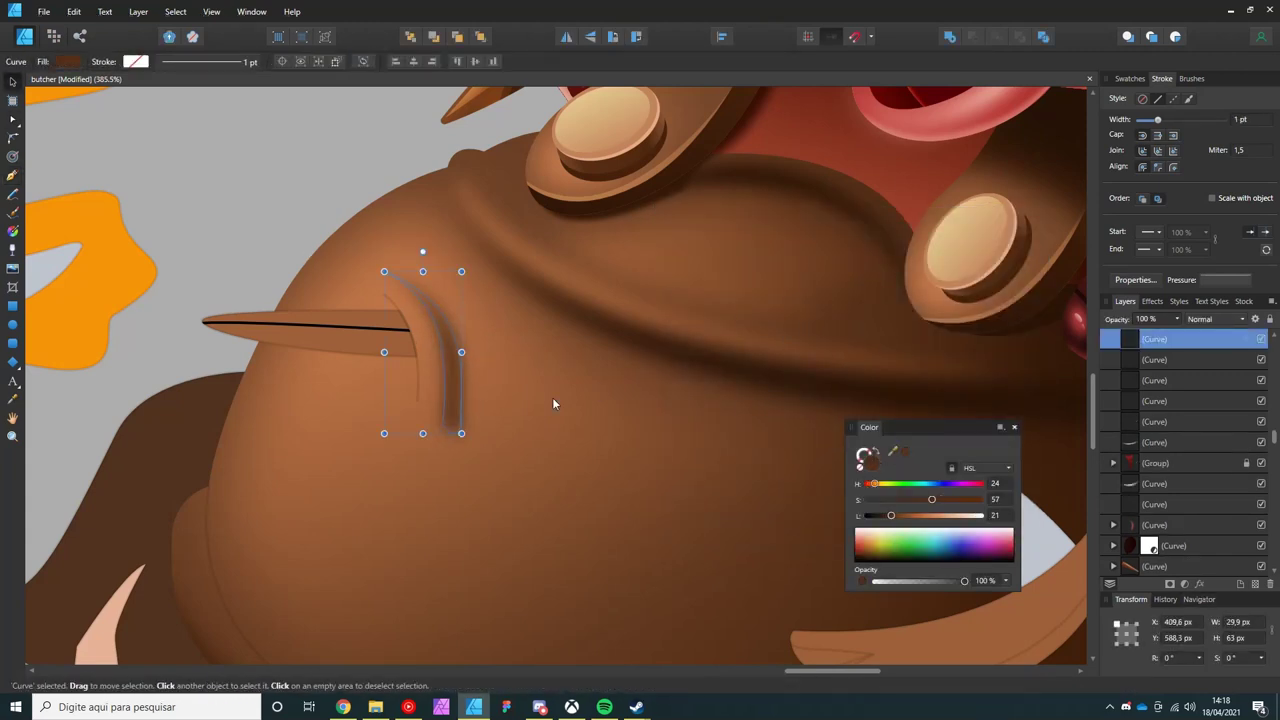
key("y")
scroll(434, 358, "up", 1)
- Extend the dark brown hole shape around the horn and send it to the back
key("v")
left_click(410, 330)
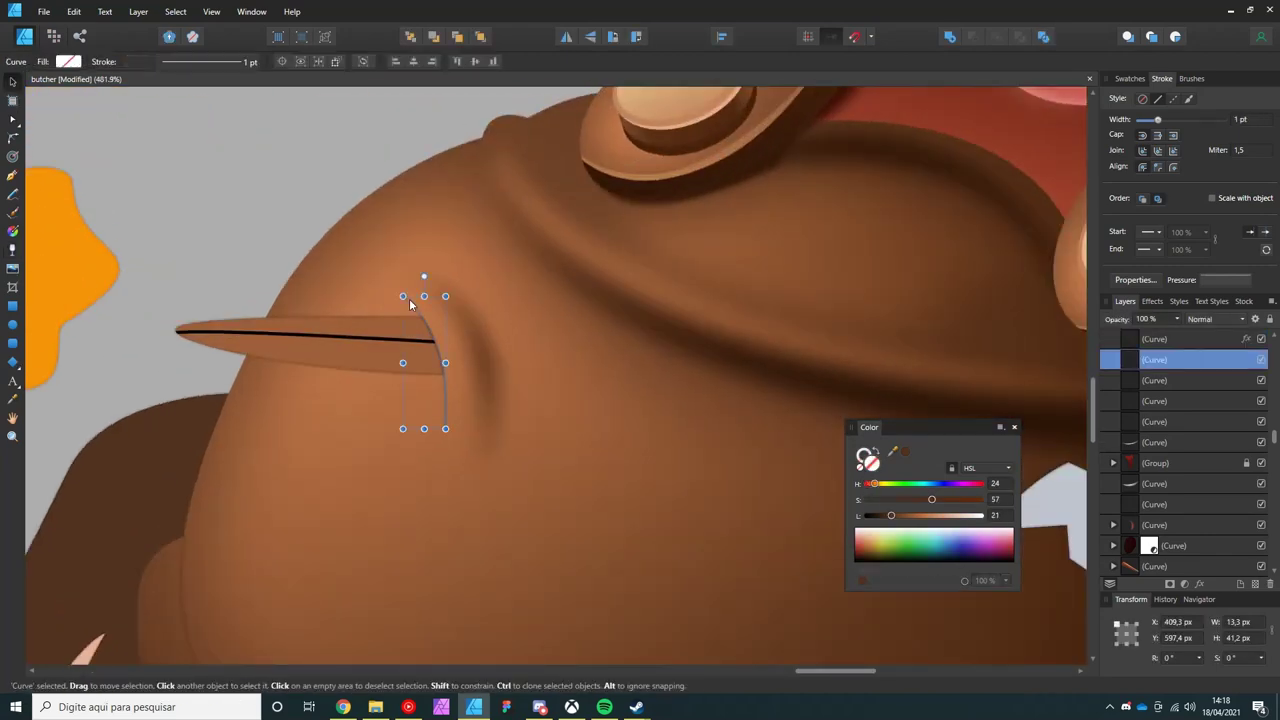
key("p")
left_click_drag(364, 333, 366, 369)
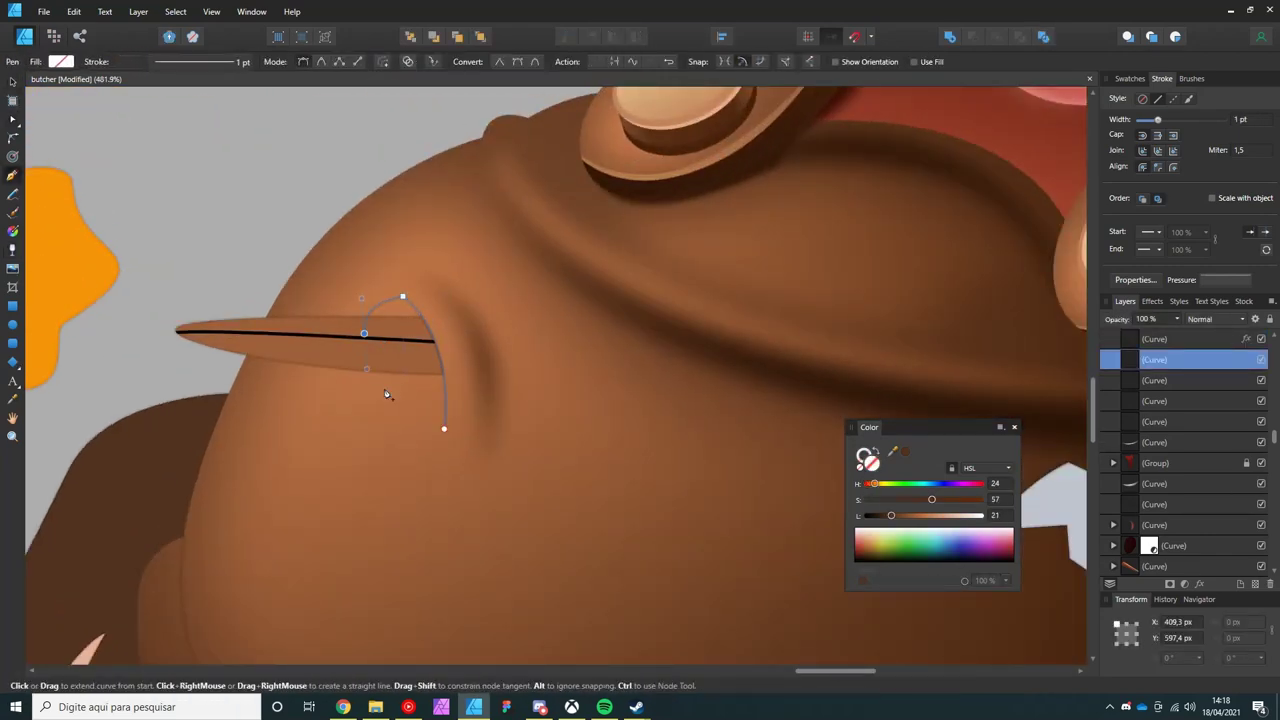
key("v")
left_click(879, 455)
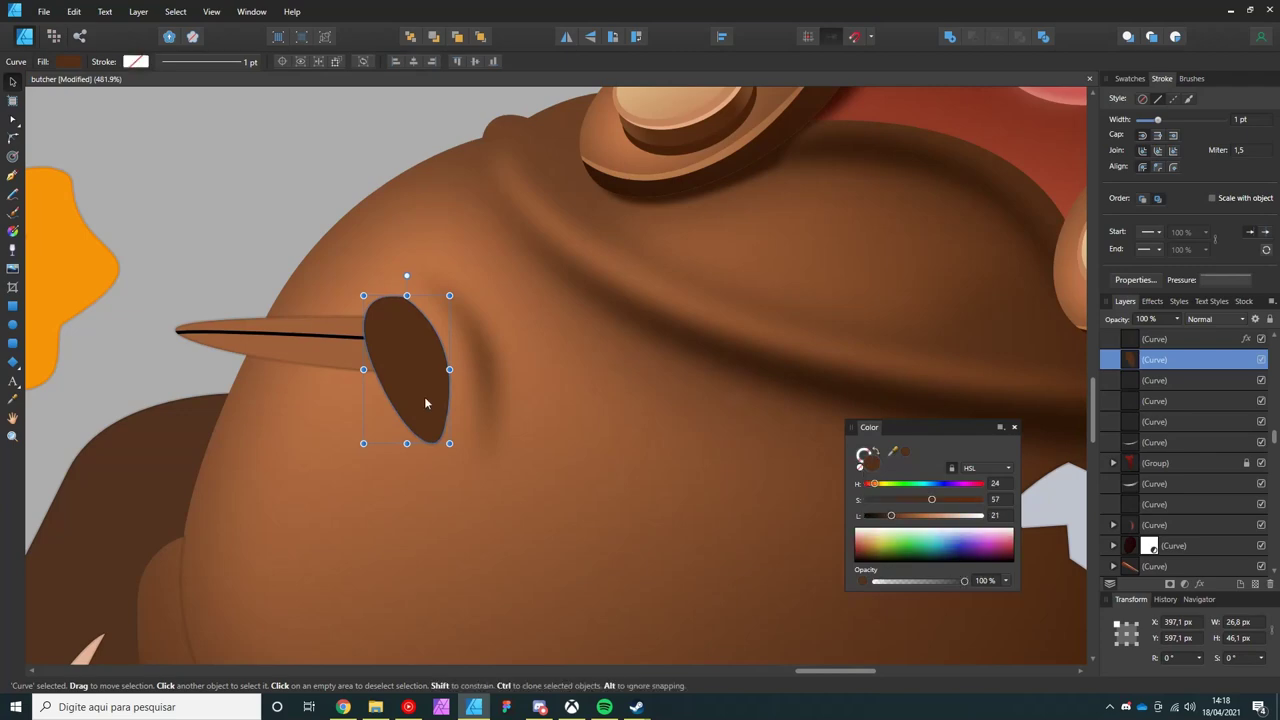
key("ctrl+[")
key("ctrl+[")
scroll(405, 406, "down", 1)
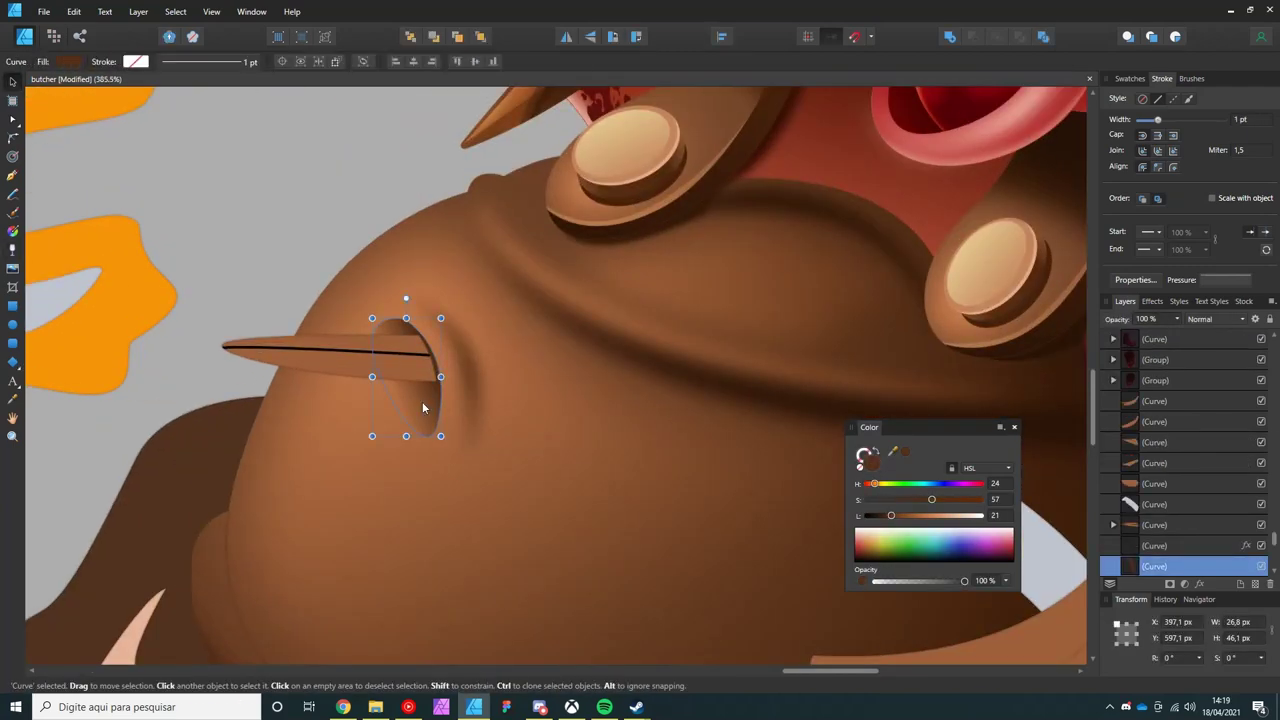
- Select the horn and its inner line, then draw a new curve at the horn's tip
left_click(392, 357)
scroll(392, 357, "up", 4)
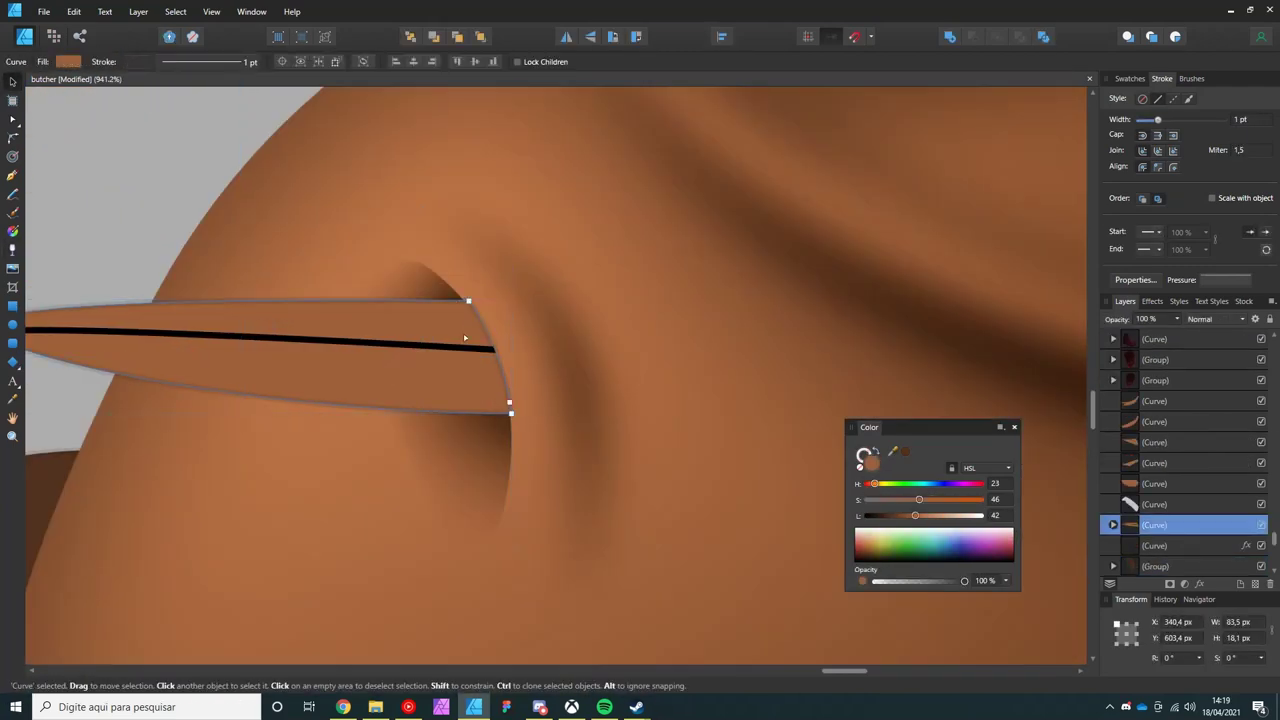
double_click(417, 346)
scroll(417, 346, "down", 6)
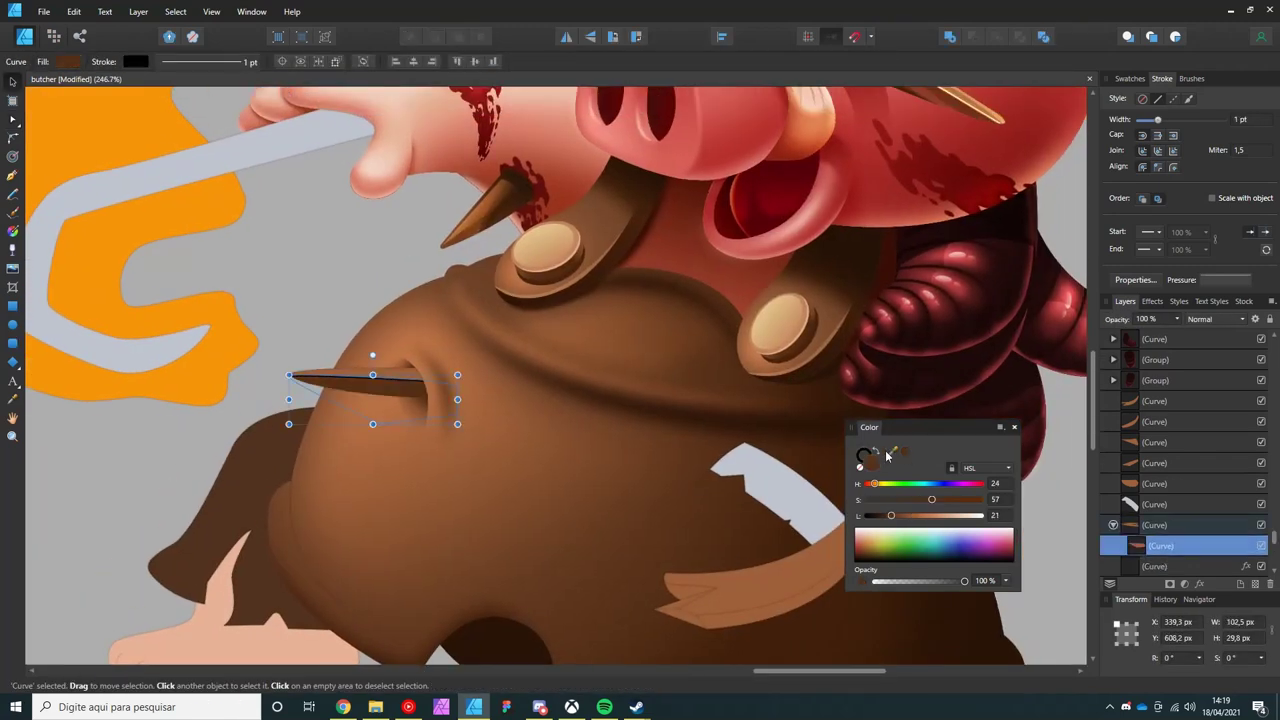
key("ctrl+d")
key("p")
scroll(362, 396, "up", 5)
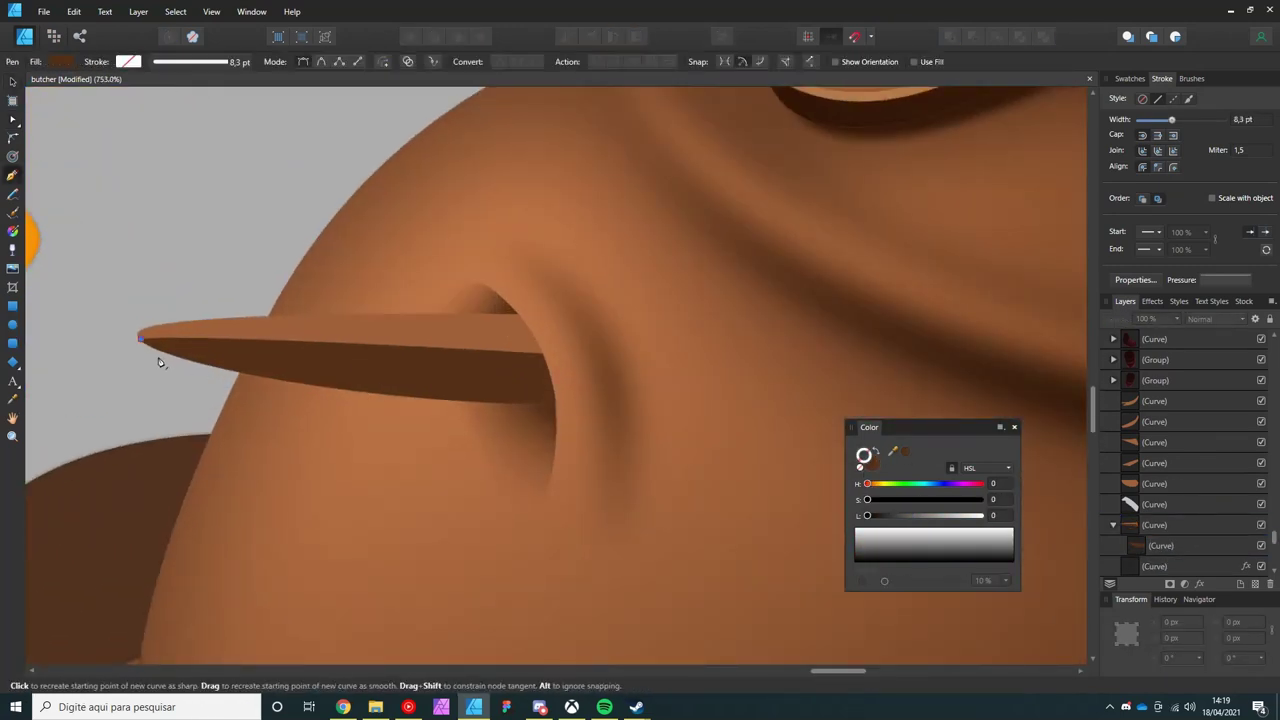
left_click_drag(140, 338, 268, 333)
key("v")
- Lay a linear gradient across the horn
left_click(1214, 318)
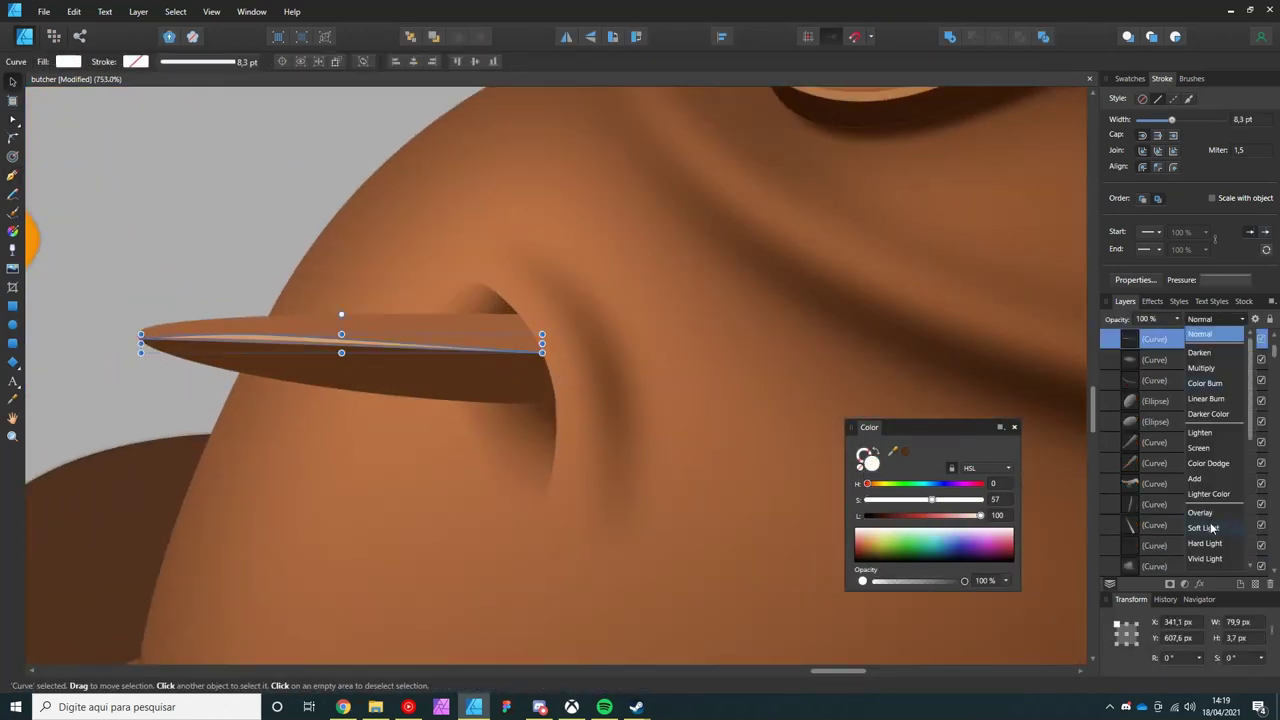
scroll(402, 371, "down", 2)
key("g")
left_click_drag(317, 352, 484, 377)
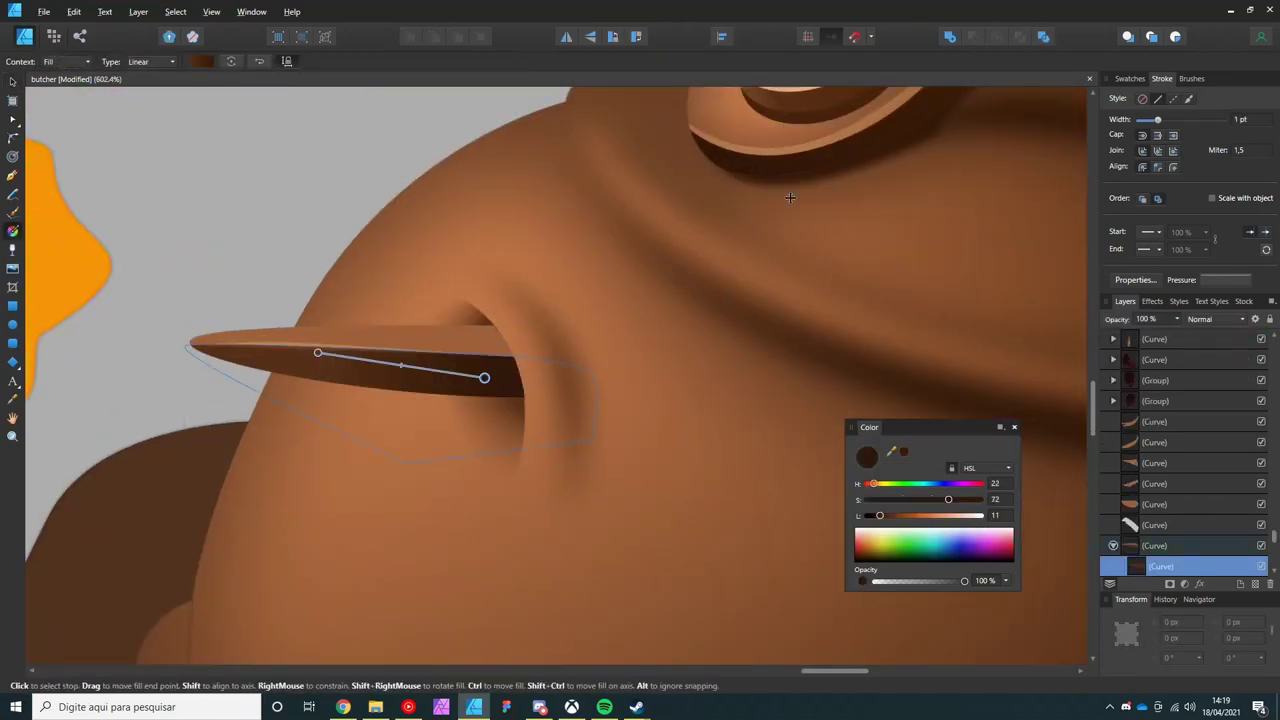
key("v")
- Adjust the hole shape's nodes and fine-tune the horn's gradient
left_click(454, 305)
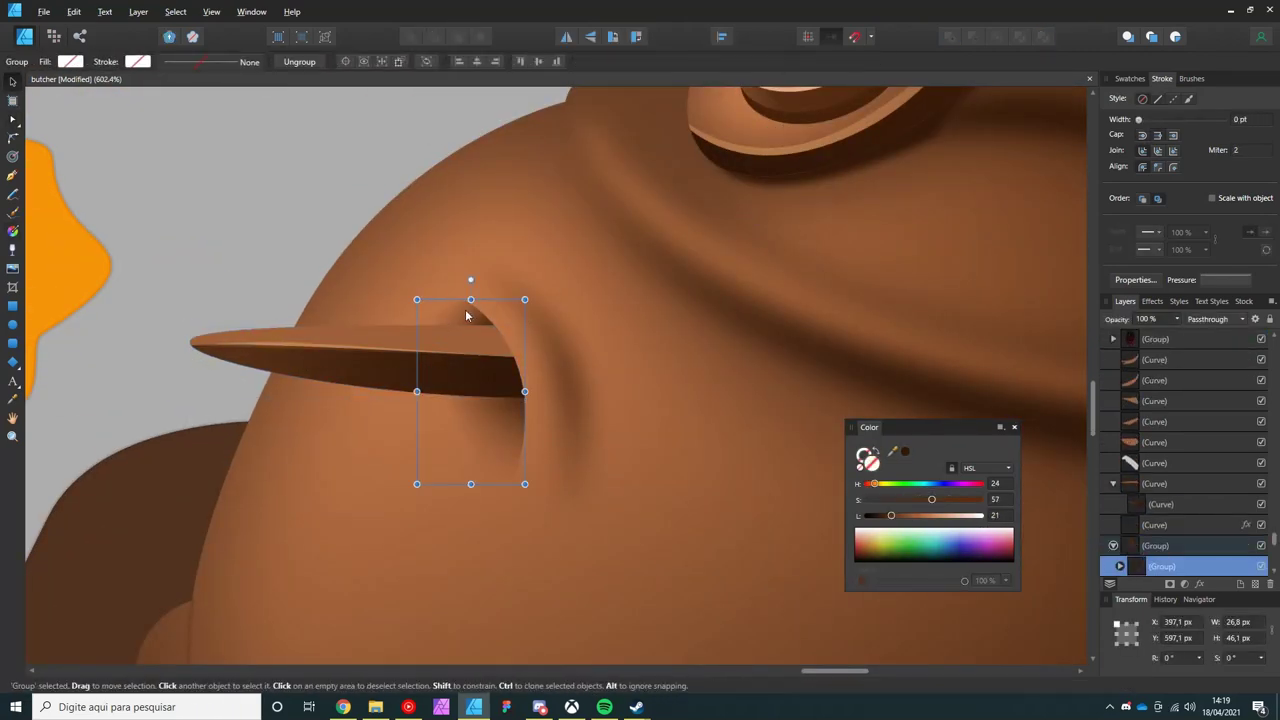
key("a")
scroll(477, 324, "up", 4)
key("Escape")
key("v")
scroll(322, 307, "down", 6)
scroll(322, 307, "down", 2)
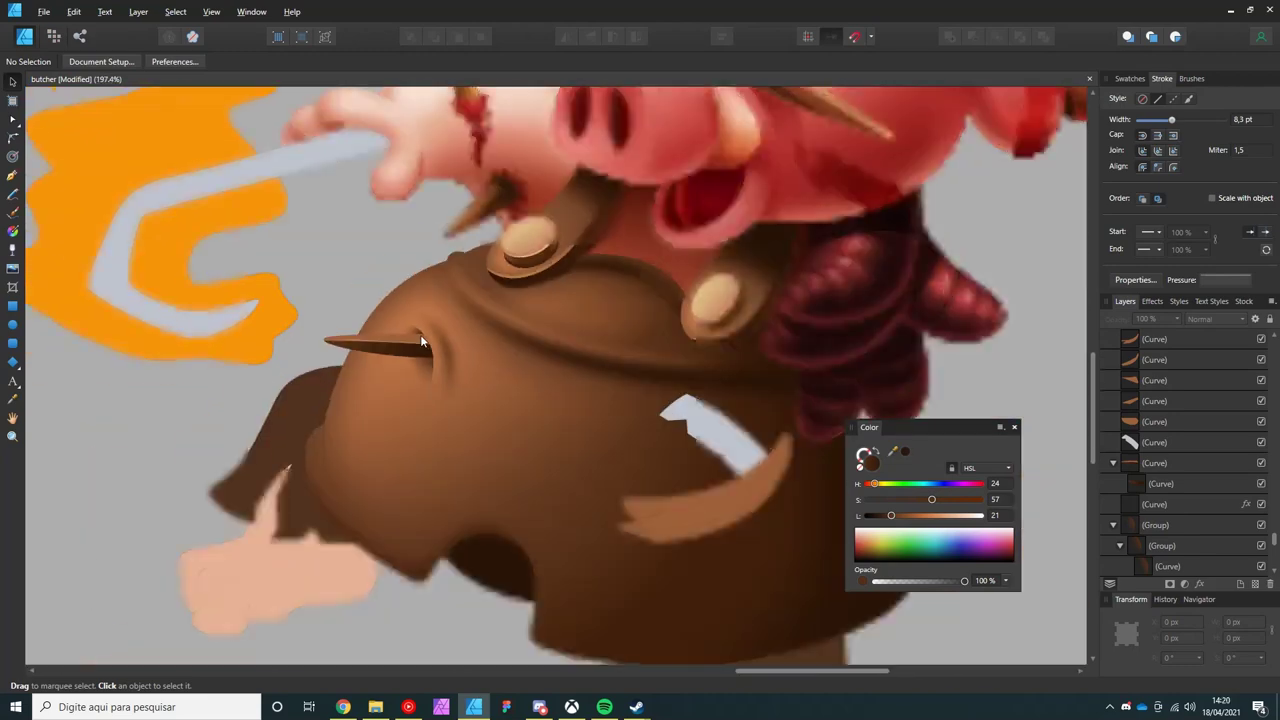
scroll(420, 334, "up", 4)
scroll(420, 341, "up", 1)
key("g")
left_click(413, 361)
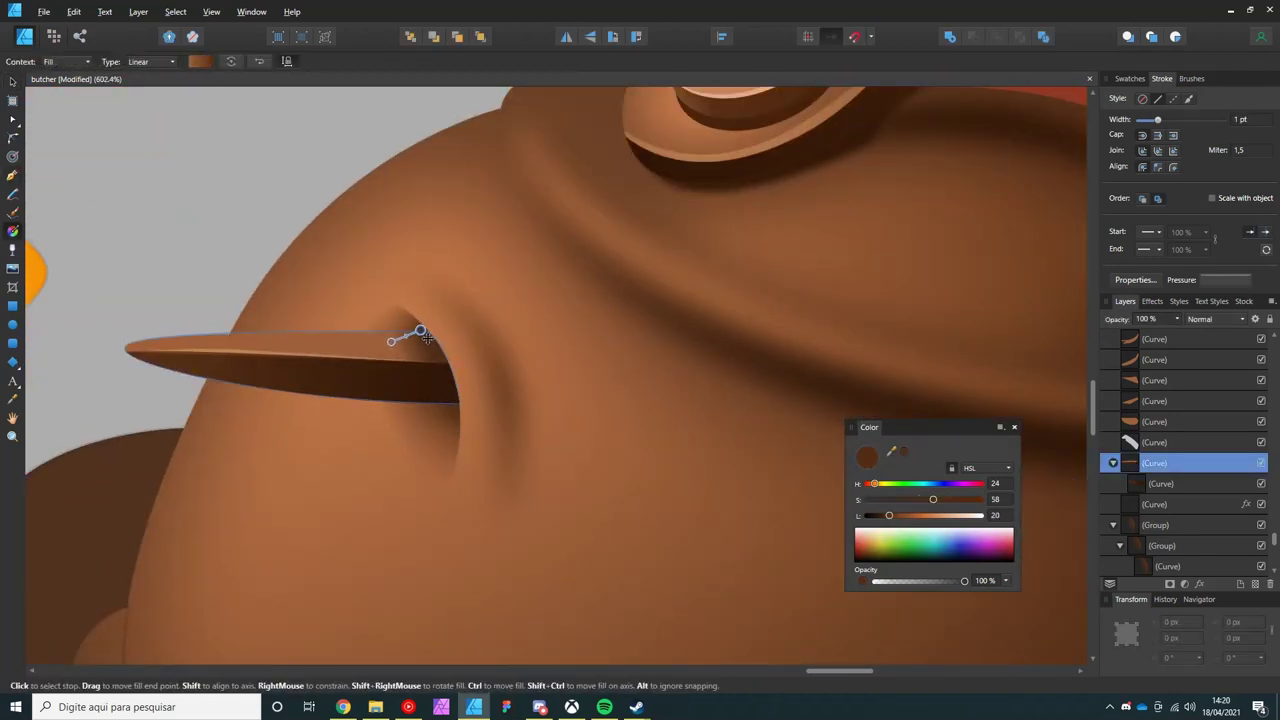
- Draw a white-filled highlight shape along the horn
key("p")
scroll(126, 363, "down", 5)
scroll(103, 349, "up", 2)
scroll(143, 377, "up", 3)
left_click(455, 357)
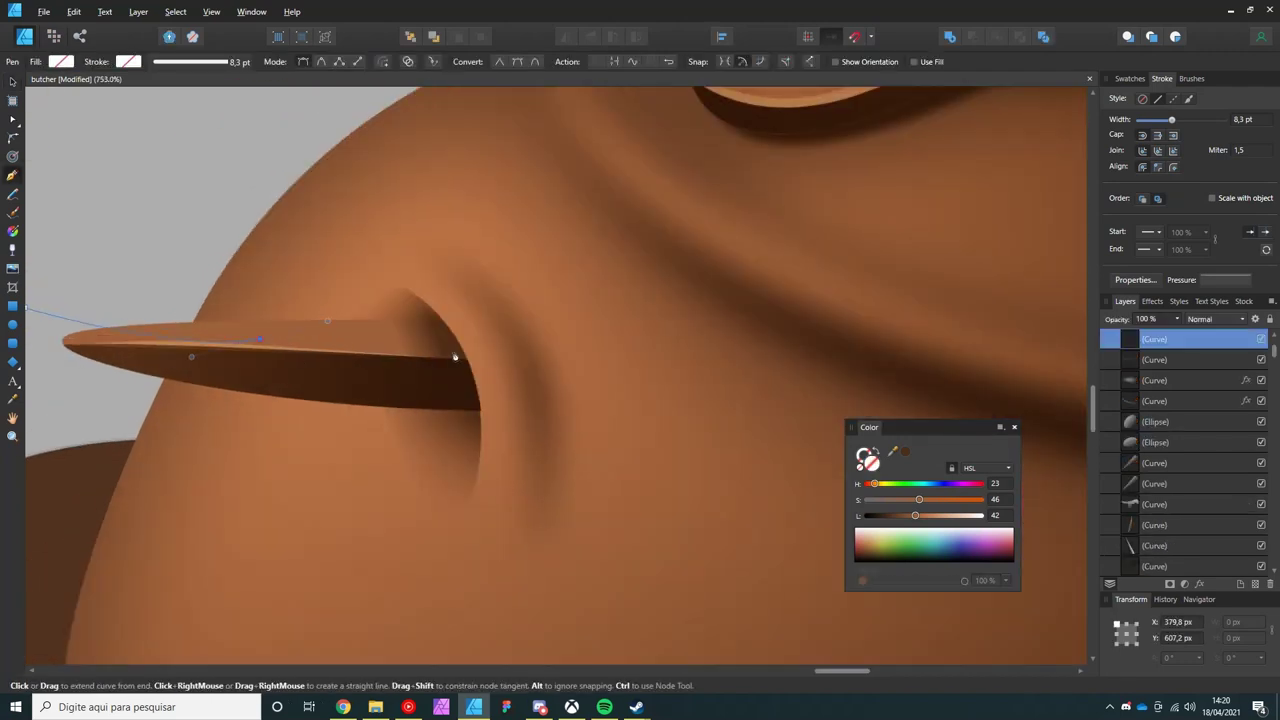
left_click(45, 329)
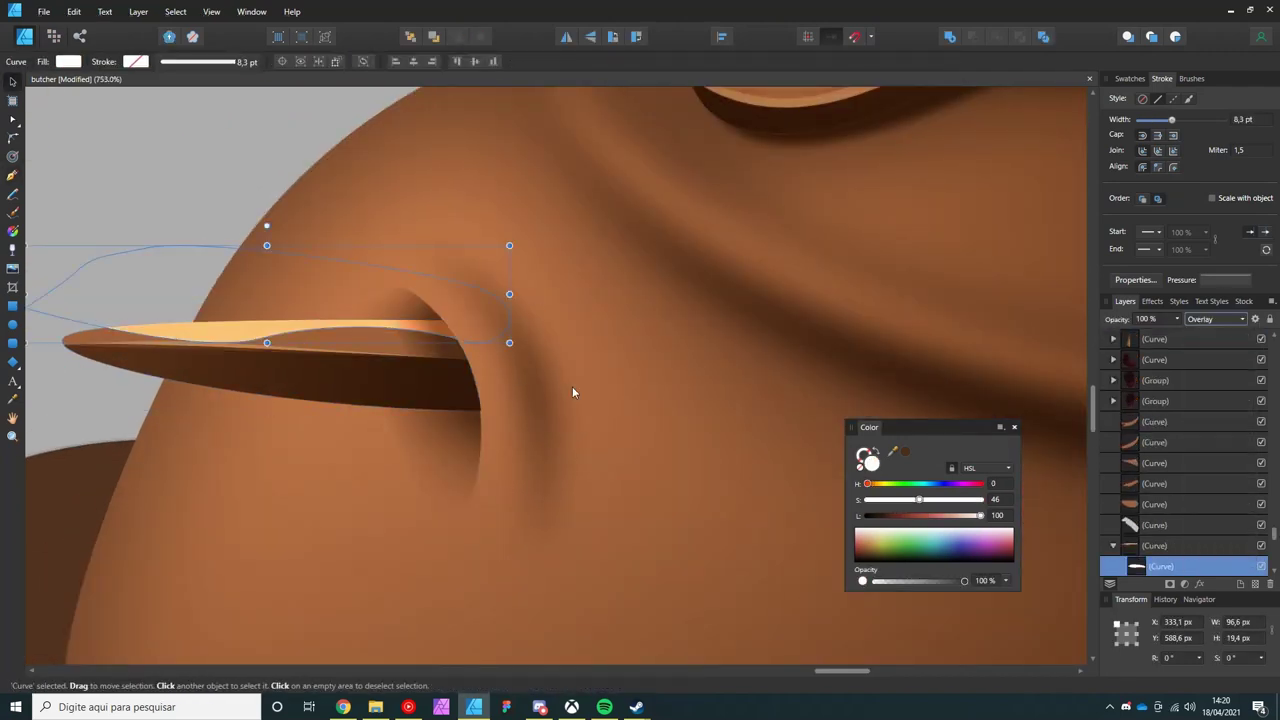
key("v")
key("Escape")
- Draw and fill a second highlight shape along the horn's upper edge
left_click(270, 330)
key("Escape")
key("p")
left_click(476, 360)
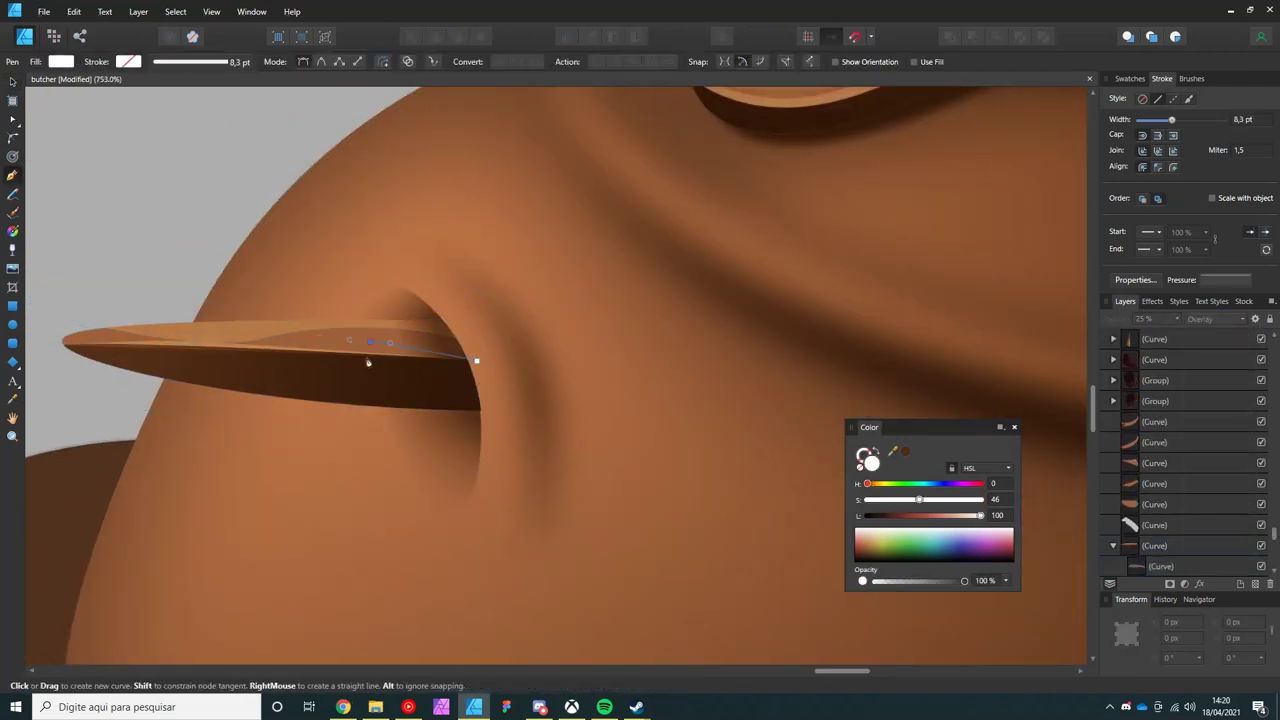
left_click(370, 342)
left_click(226, 339)
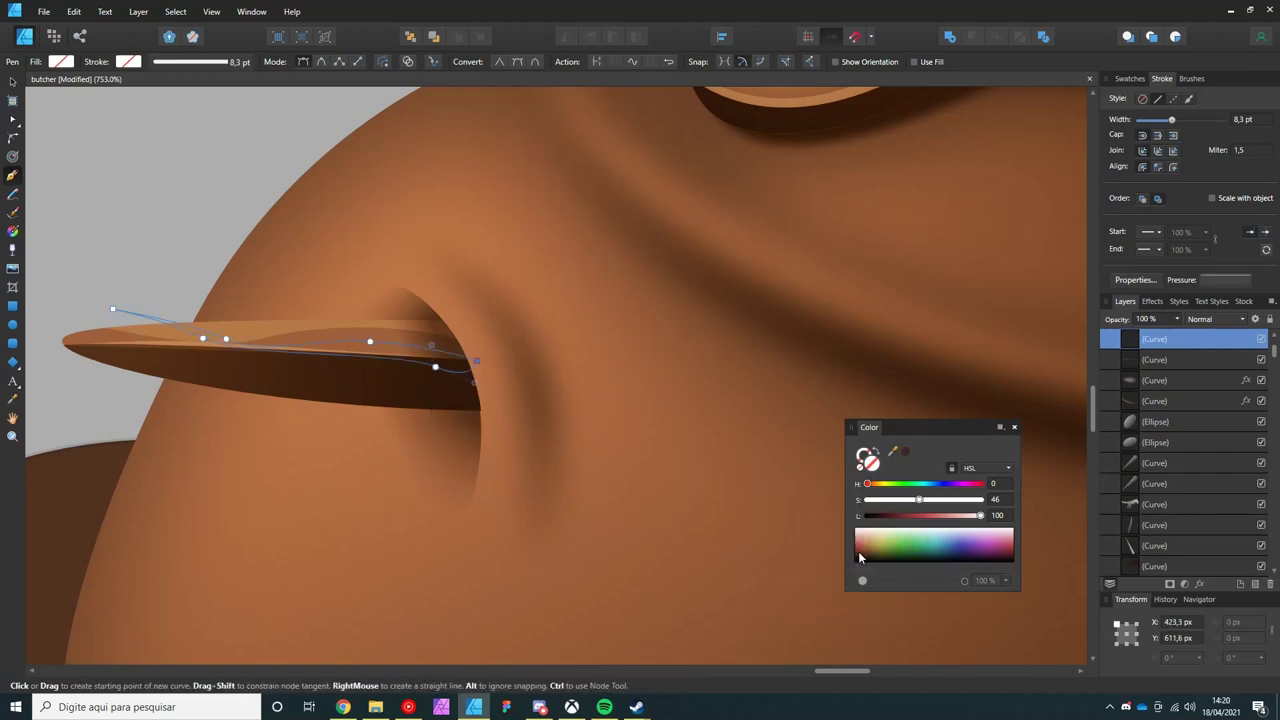
left_click(63, 343)
left_click(470, 362)
key("v")
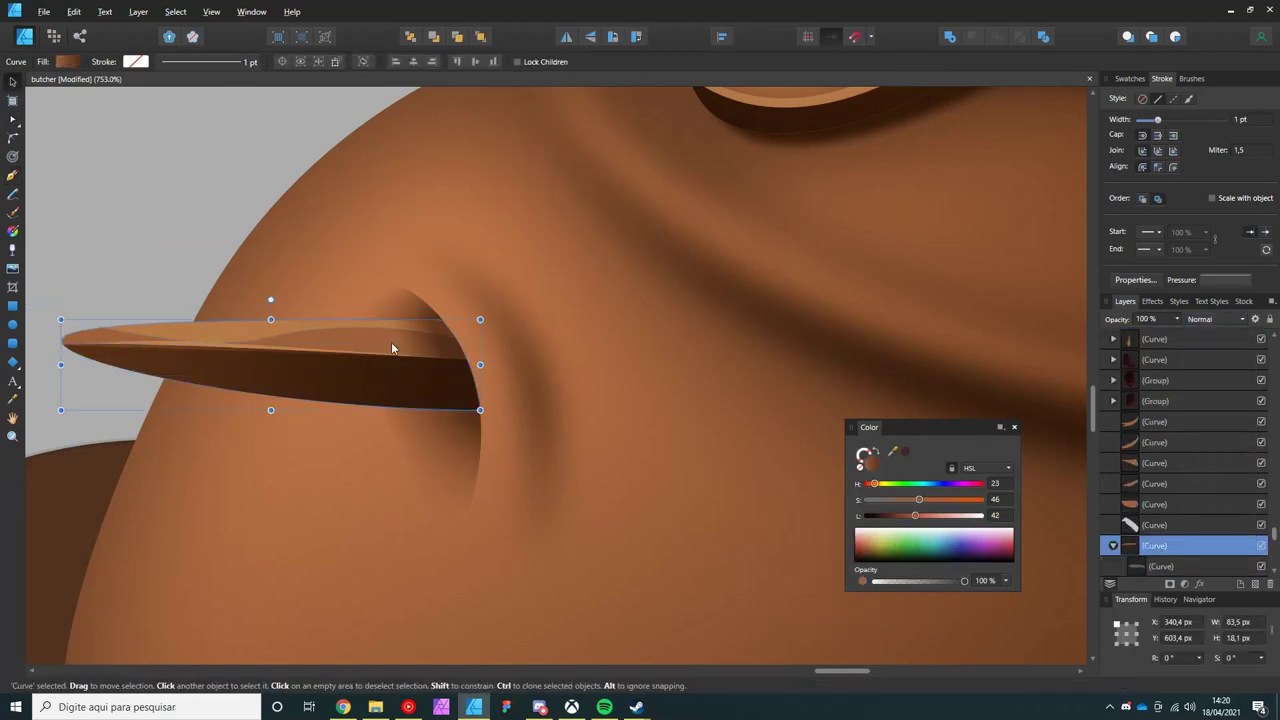
key("Escape")
- Draw a white overlay highlight curve along the horn's underside
scroll(346, 386, "down", 5, "ctrl")
scroll(346, 386, "up", 4, "ctrl")
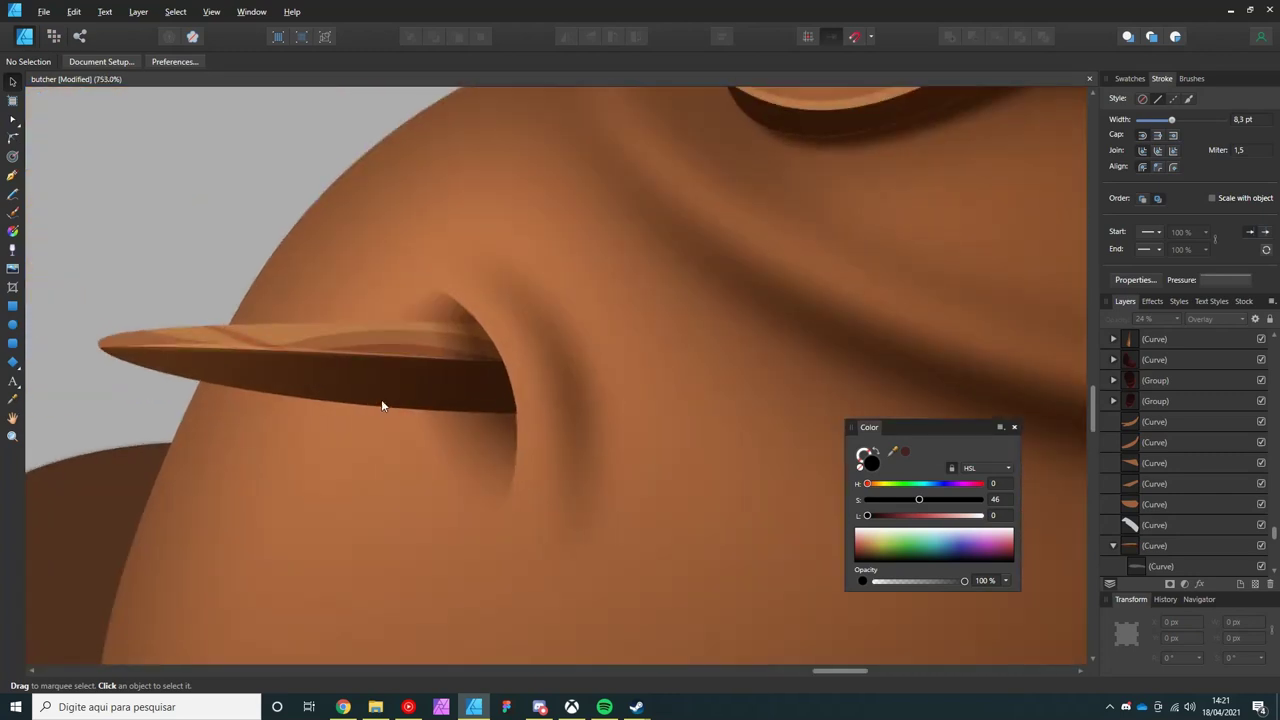
scroll(383, 403, "down", 3, "ctrl")
scroll(491, 423, "up", 2, "ctrl")
key("p")
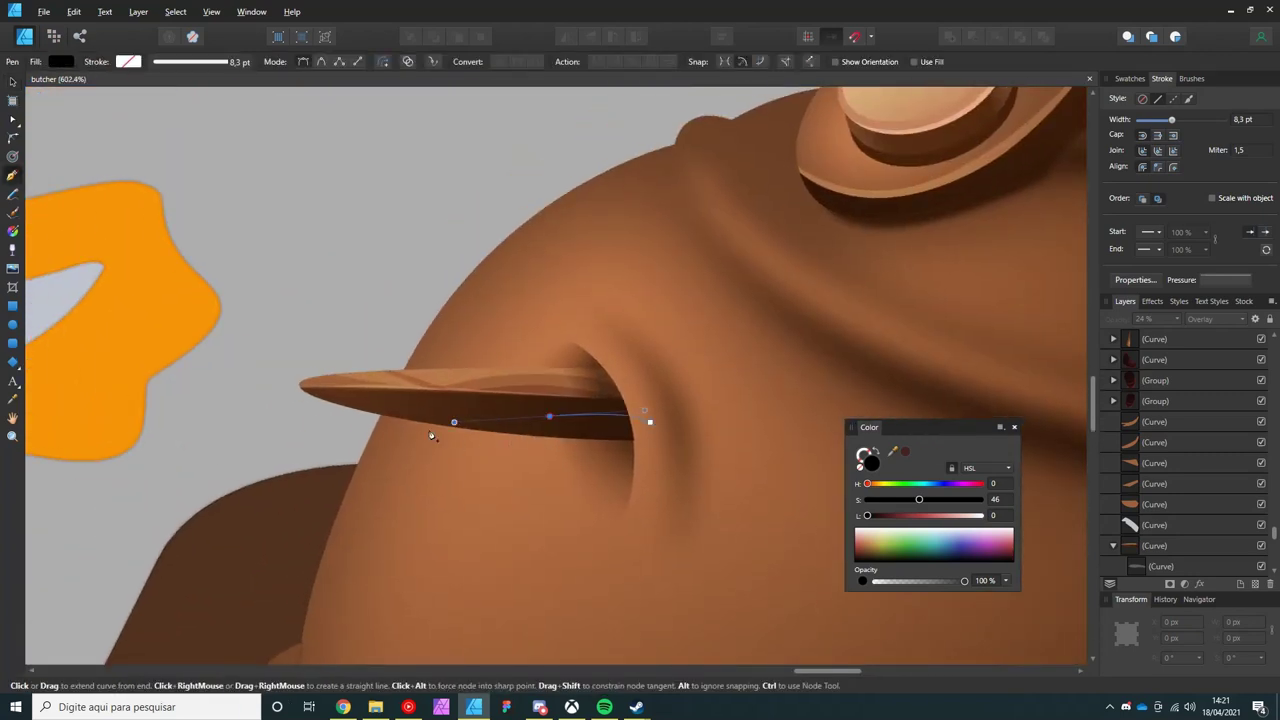
left_click_drag(372, 394, 297, 374)
key("v")
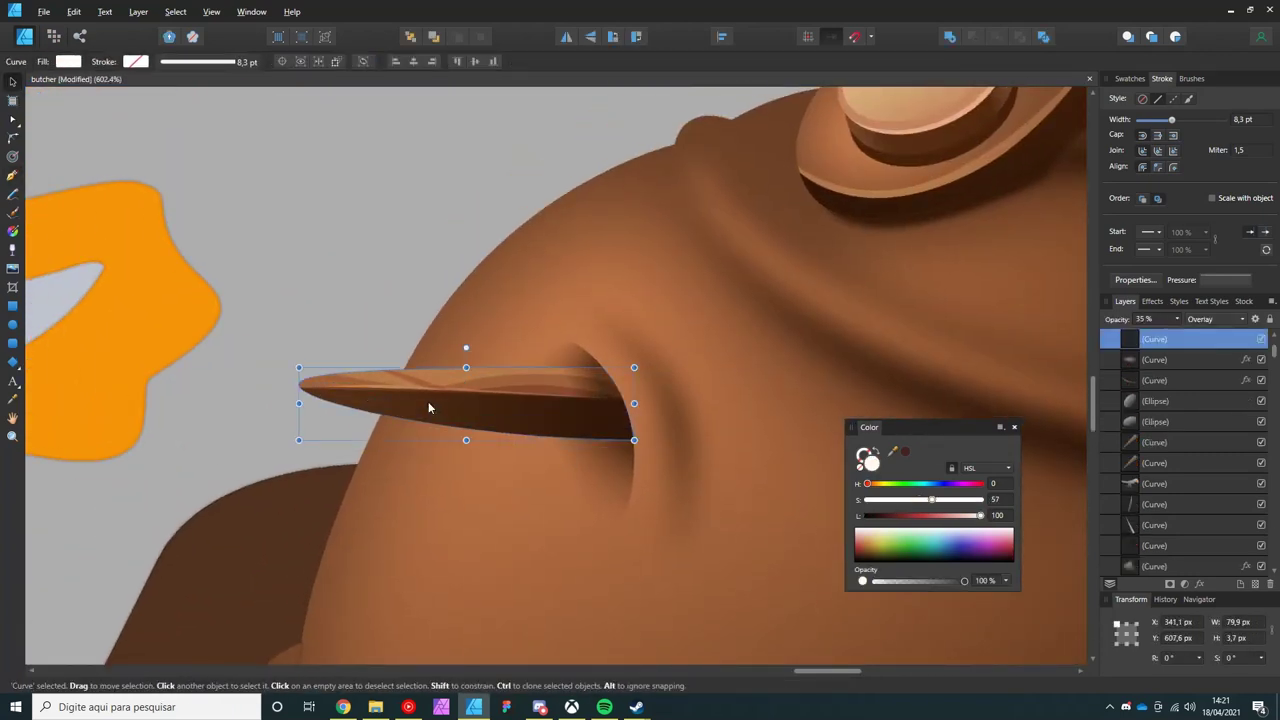
key("ctrl+shift+v")
- Draw a highlight shape around the hole's rim and set it to Overlay blending
scroll(632, 424, "down", 4, "ctrl")
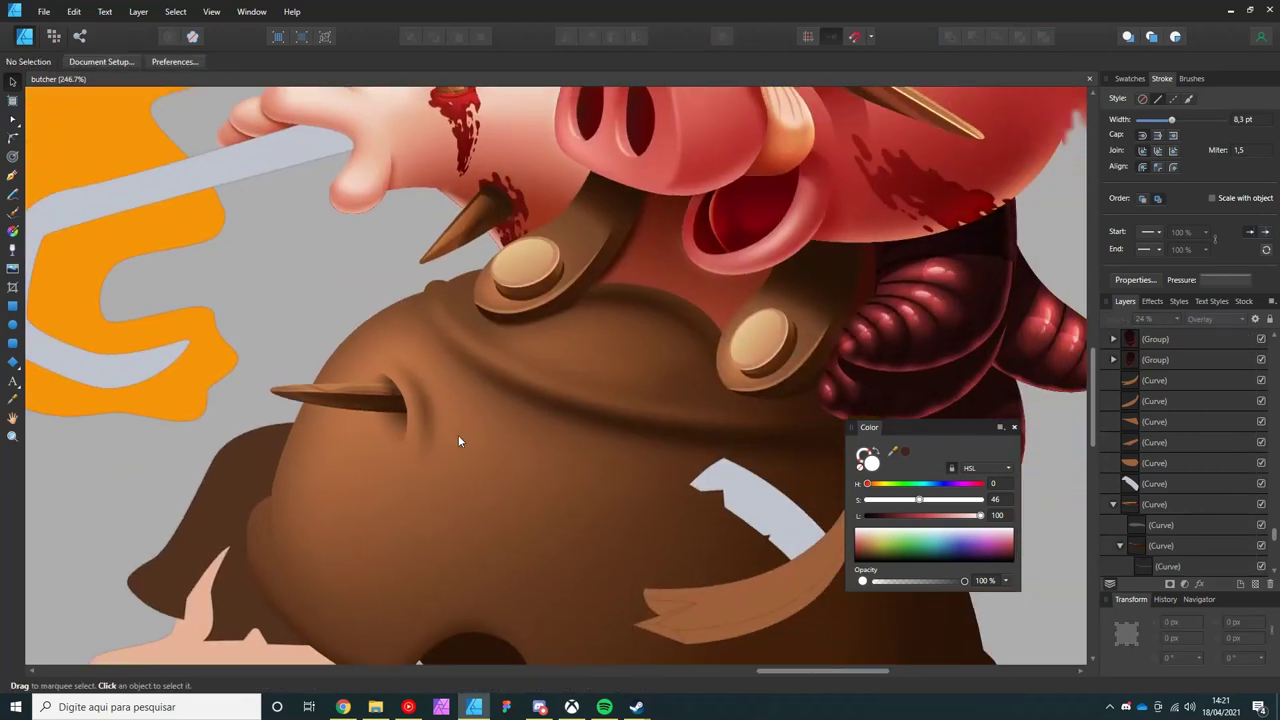
scroll(458, 435, "up", 3, "ctrl")
key("p")
left_click(334, 310)
left_click(378, 366)
left_click(386, 428)
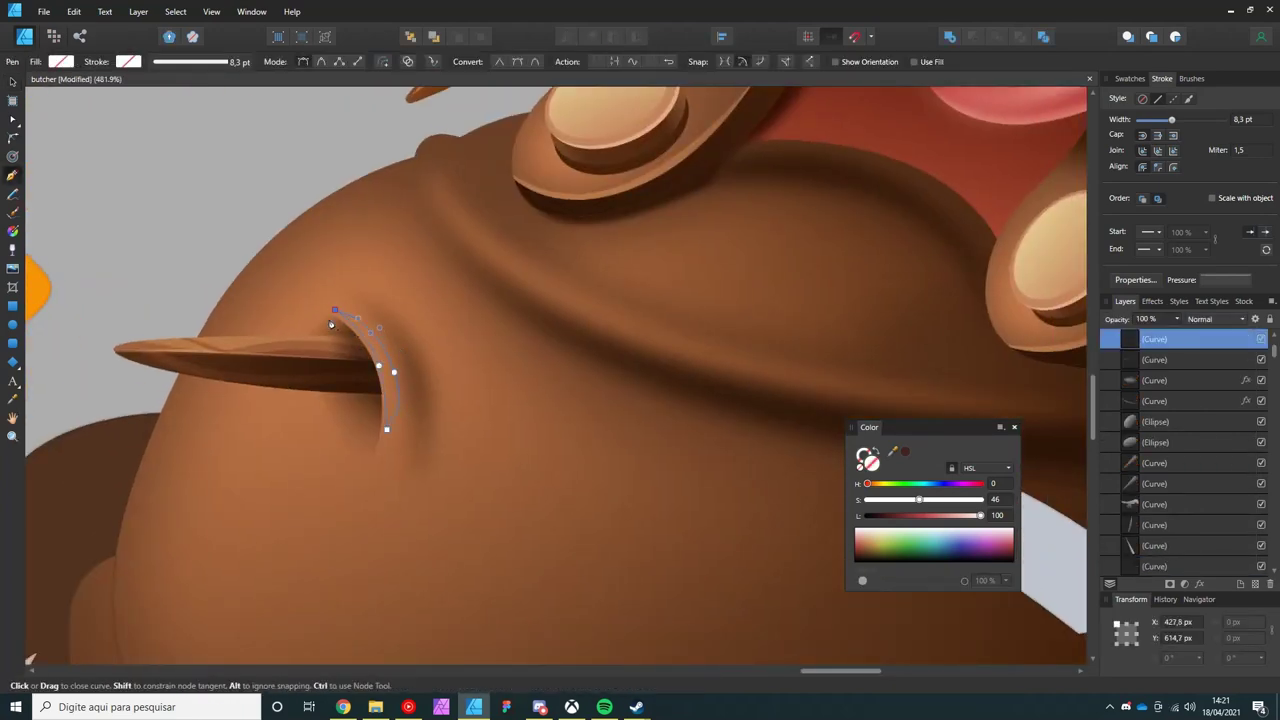
left_click(1200, 512)
left_click(1184, 583)
key("Escape")
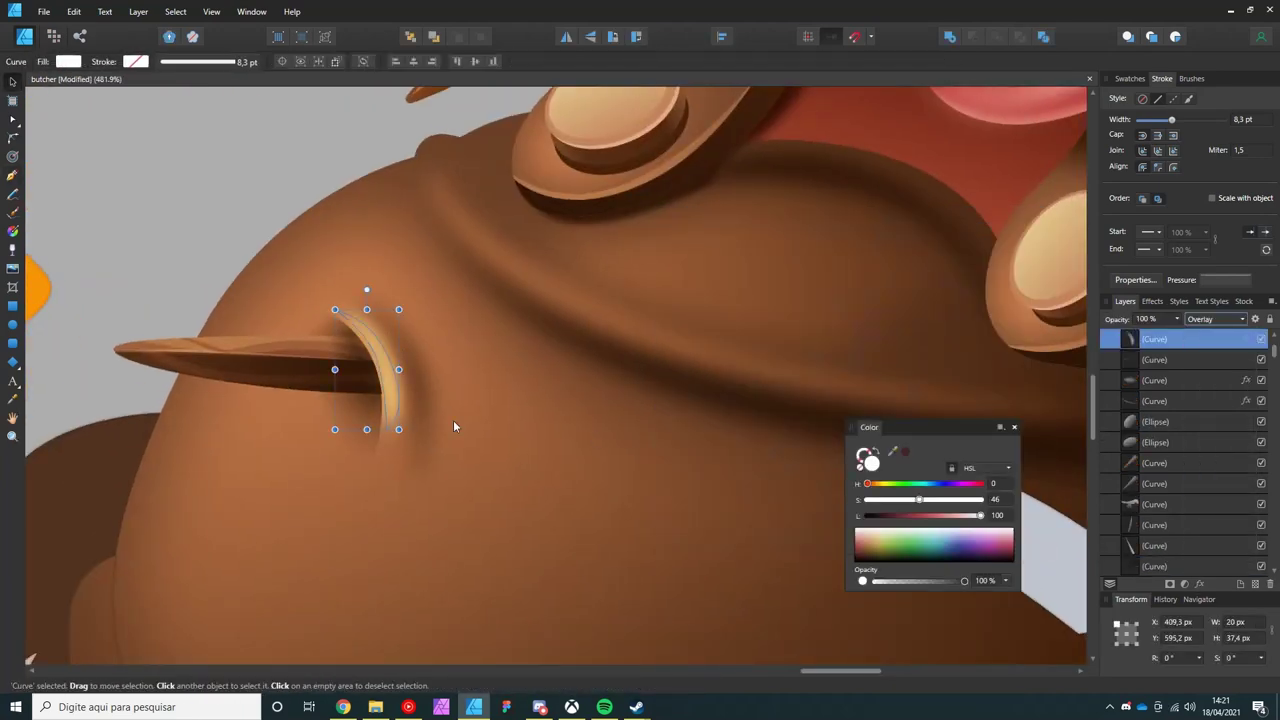
- Add a blurred highlight curve along the upper fold
key("p")
scroll(458, 334, "down", 3, "ctrl")
scroll(292, 369, "up", 1, "ctrl")
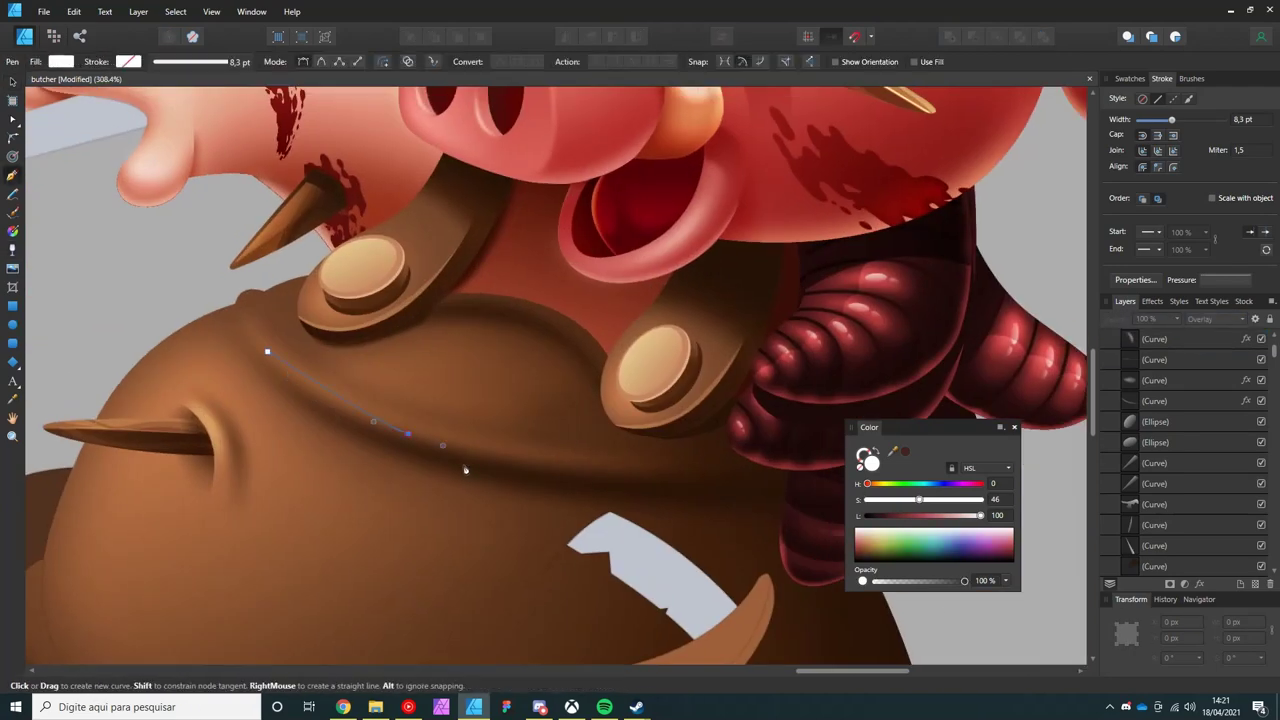
left_click_drag(604, 463, 624, 487)
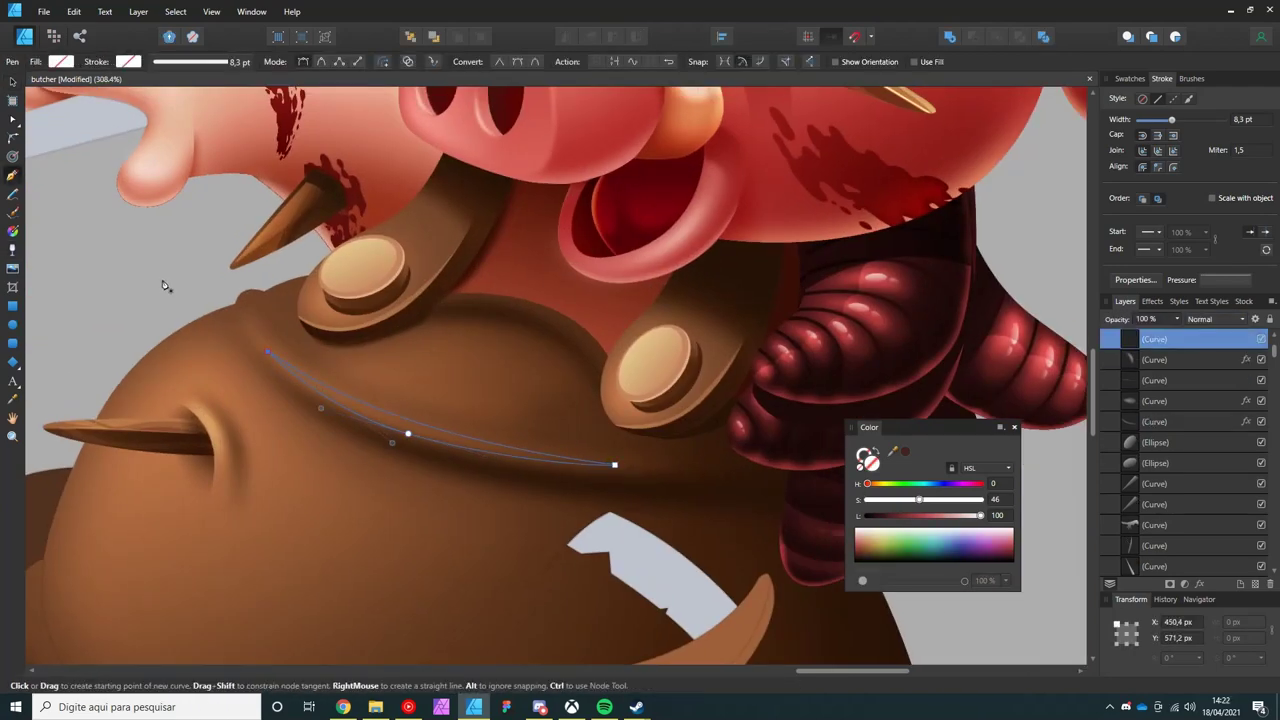
key("v")
key("ctrl+shift+v")
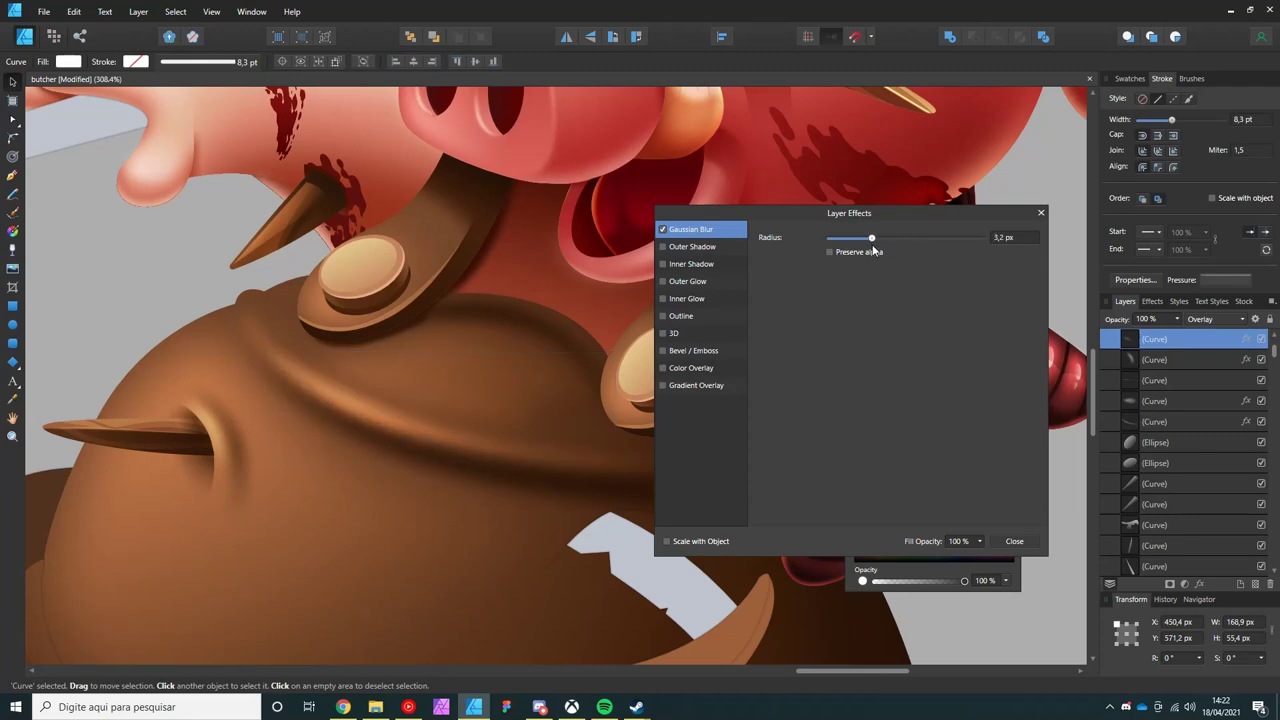
key("Escape")
- Draw a shape under the left bolt and soften it with a Gaussian Blur
key("p")
left_click(510, 317)
left_click_drag(438, 370, 464, 375)
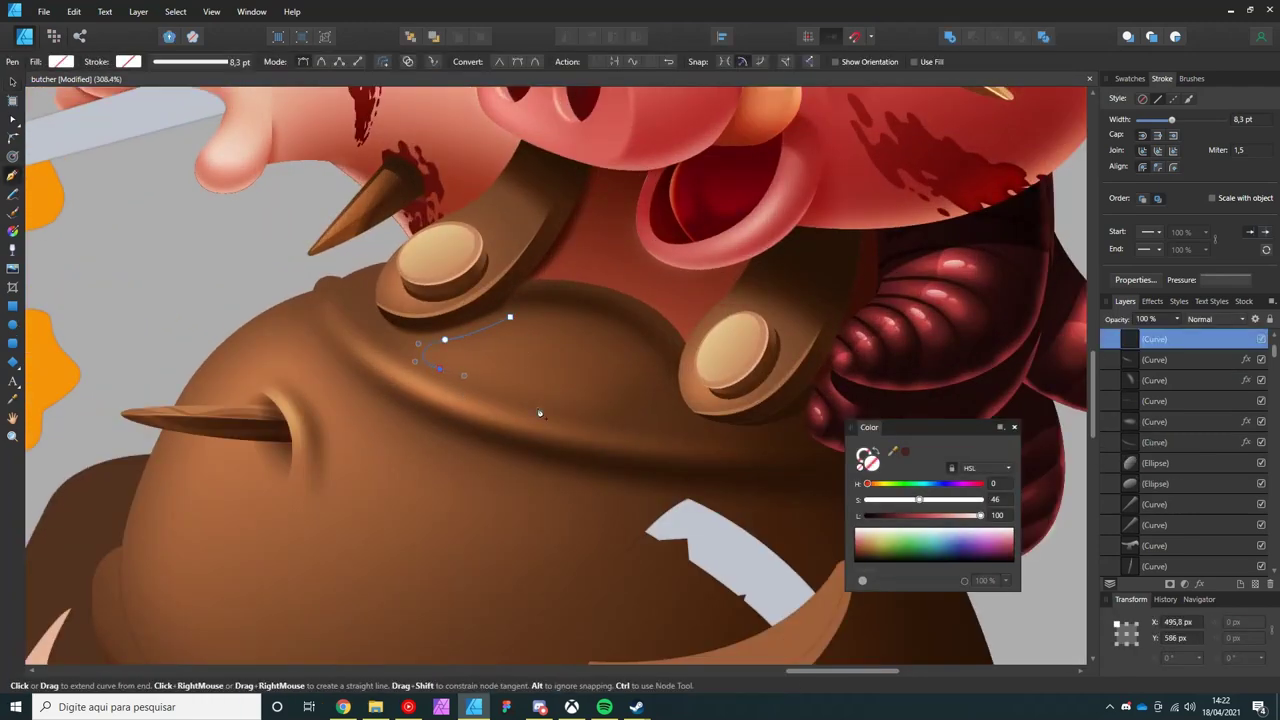
key("v")
key("ctrl+shift+v")
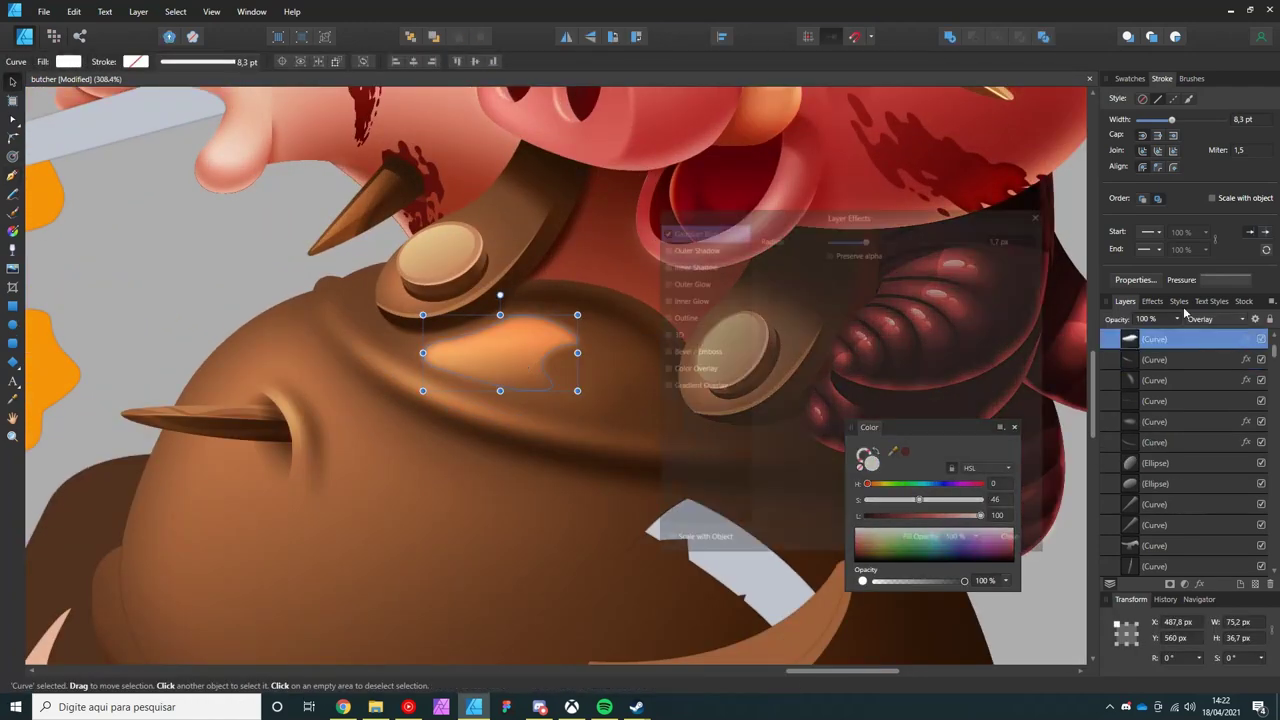
key("Escape")
key("a")
key("ctrl+d")
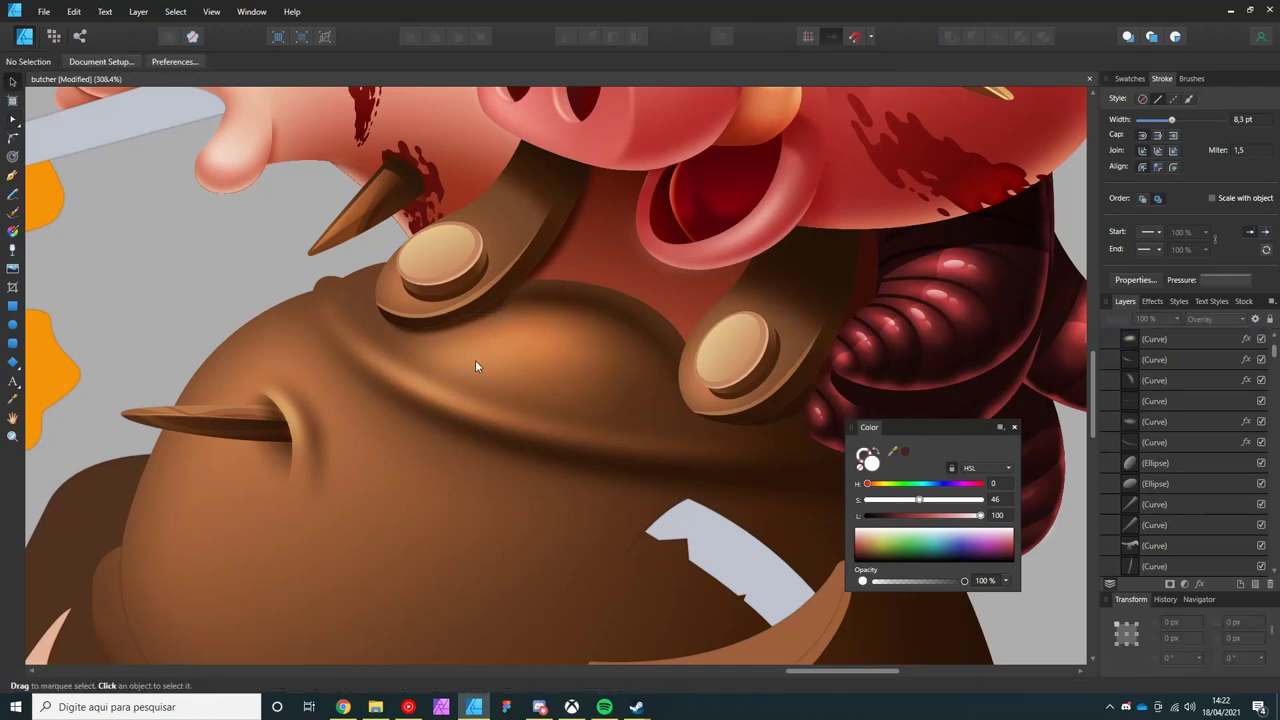
scroll(475, 360, "down", 1)
- Draw a dark brown outline over the snout and body plus a ring around the hole
key("p")
left_click(373, 312)
left_click_drag(429, 300, 450, 322)
left_click_drag(540, 404, 603, 420)
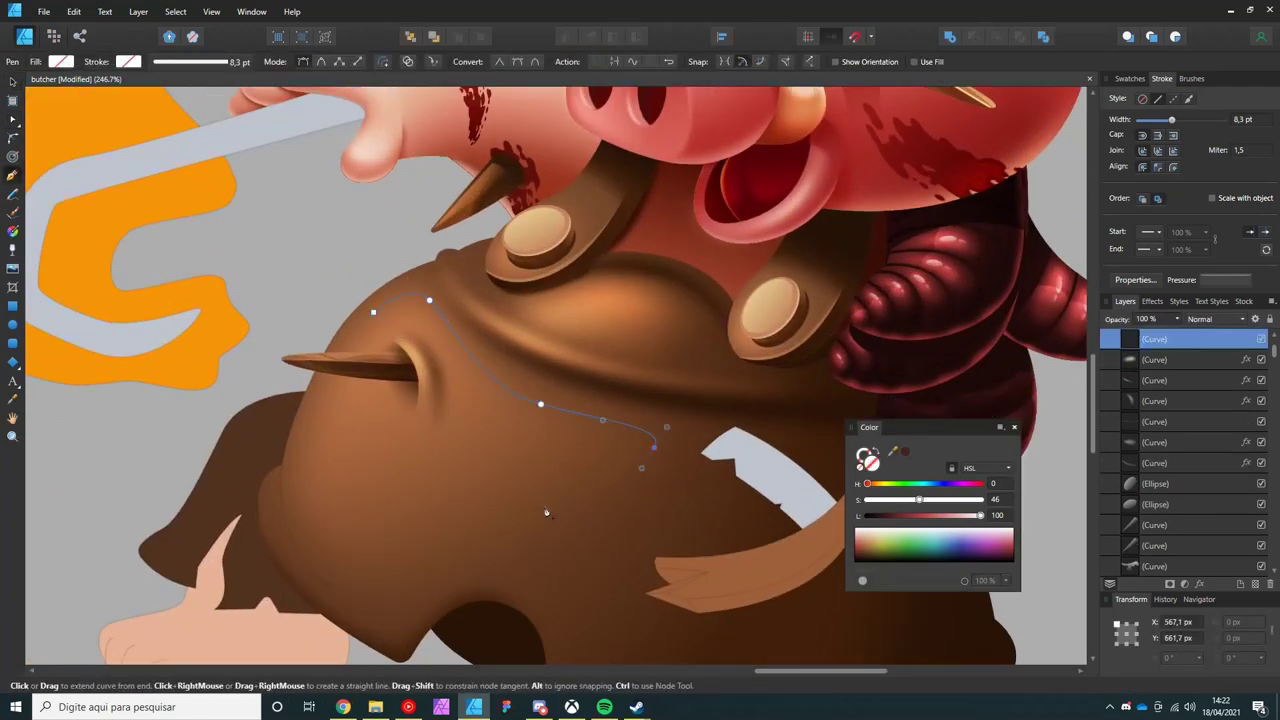
left_click(862, 455)
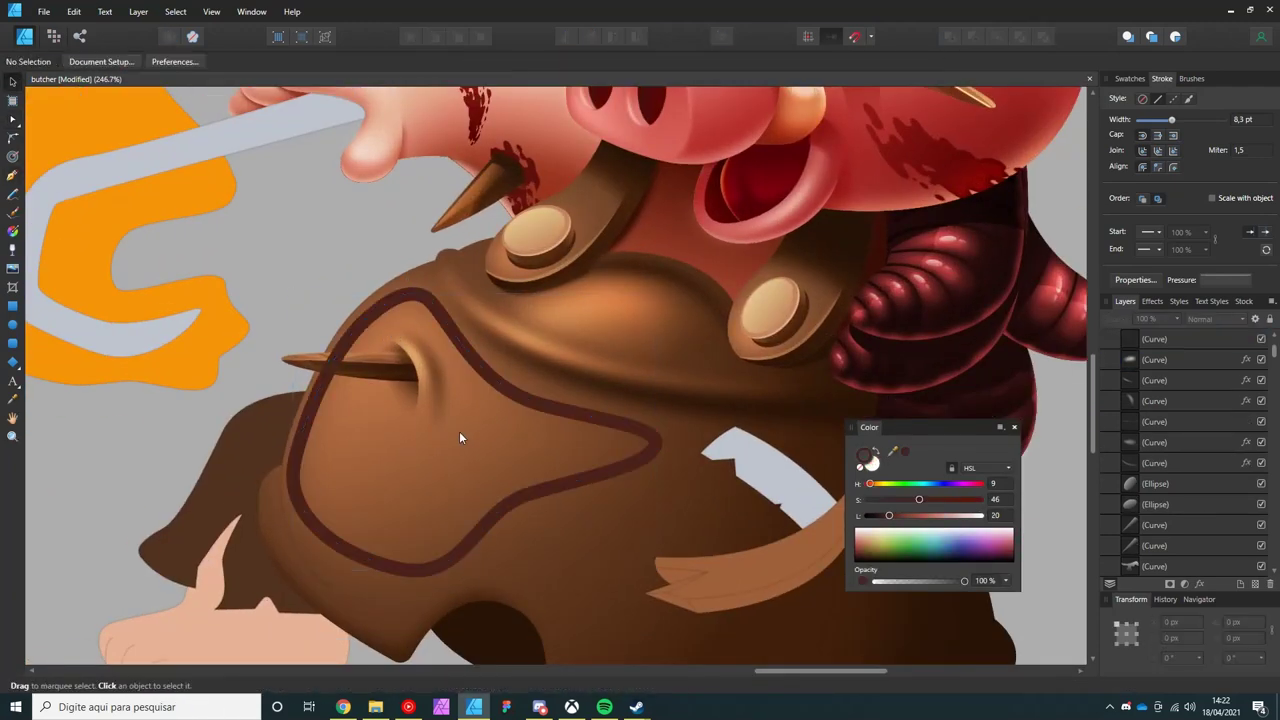
key("Escape")
left_click(418, 331)
left_click_drag(446, 398, 441, 433)
left_click(458, 358, "shift")
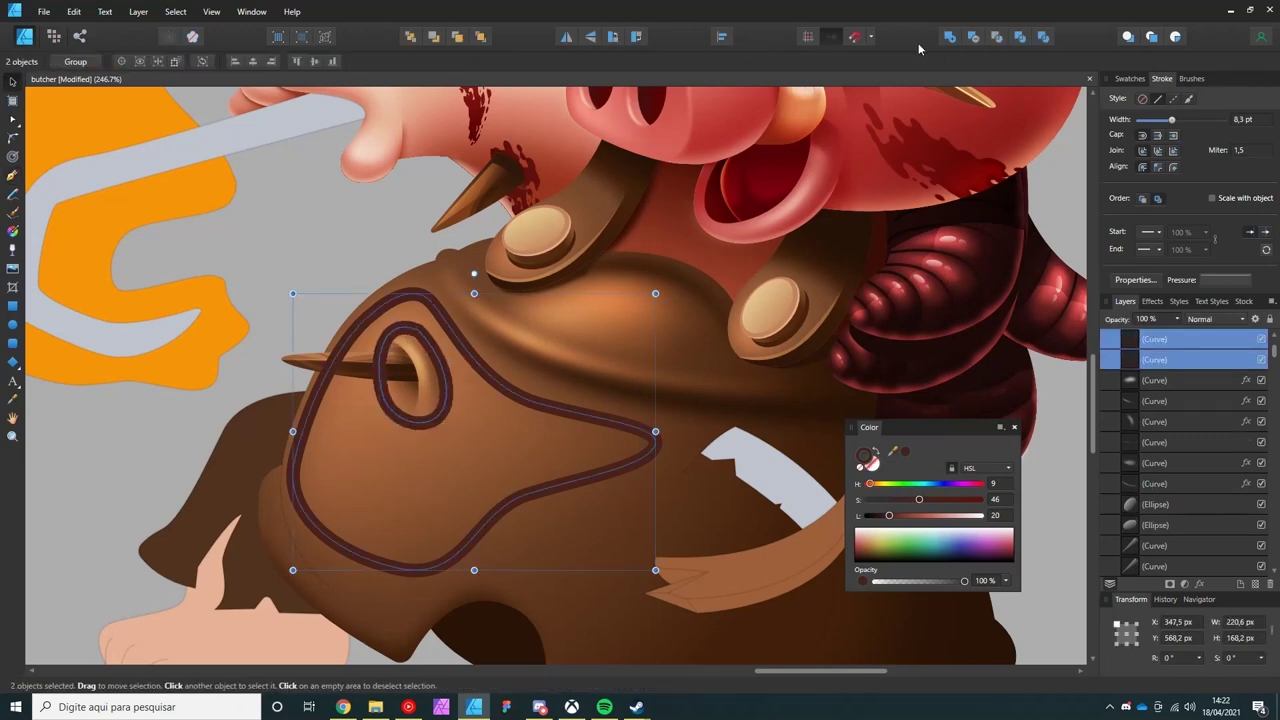
key("shift+x")
- Increase the highlight's blur radius, set it to Overlay, and shape its gradient falloff
left_click_drag(889, 515, 980, 515)
left_click(1185, 584)
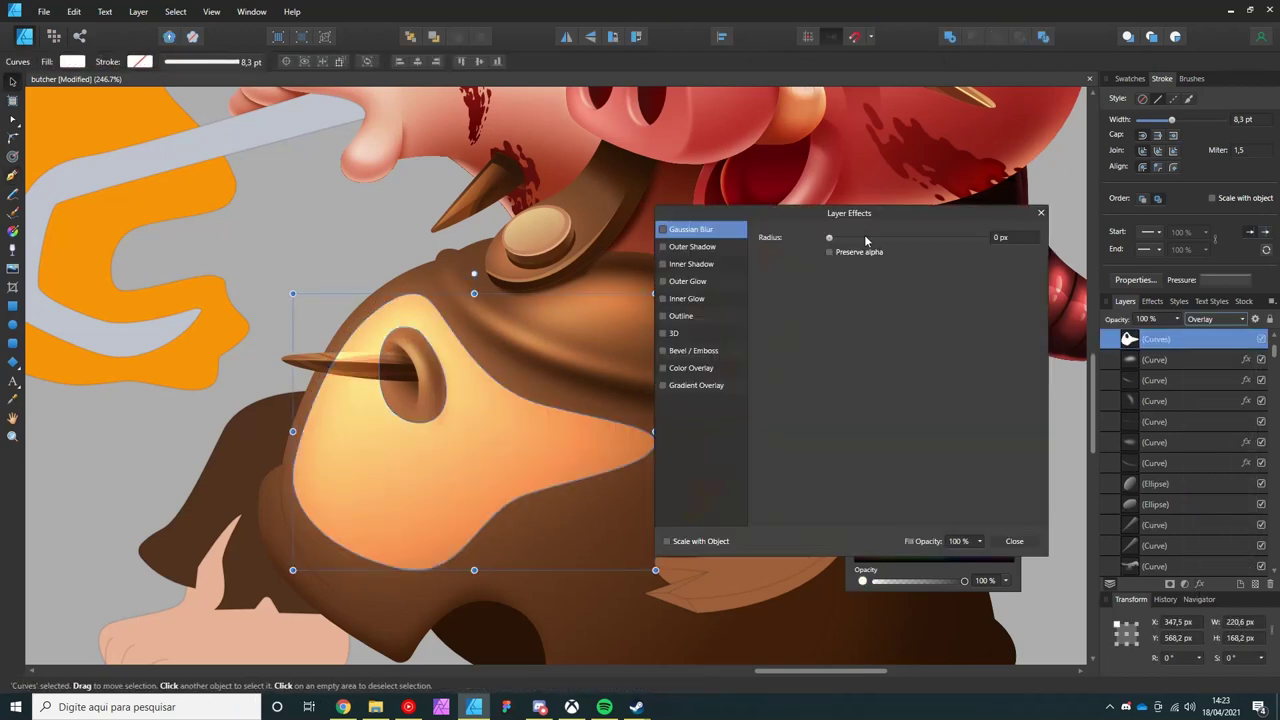
left_click_drag(831, 243, 894, 243)
left_click(1085, 540)
key("g")
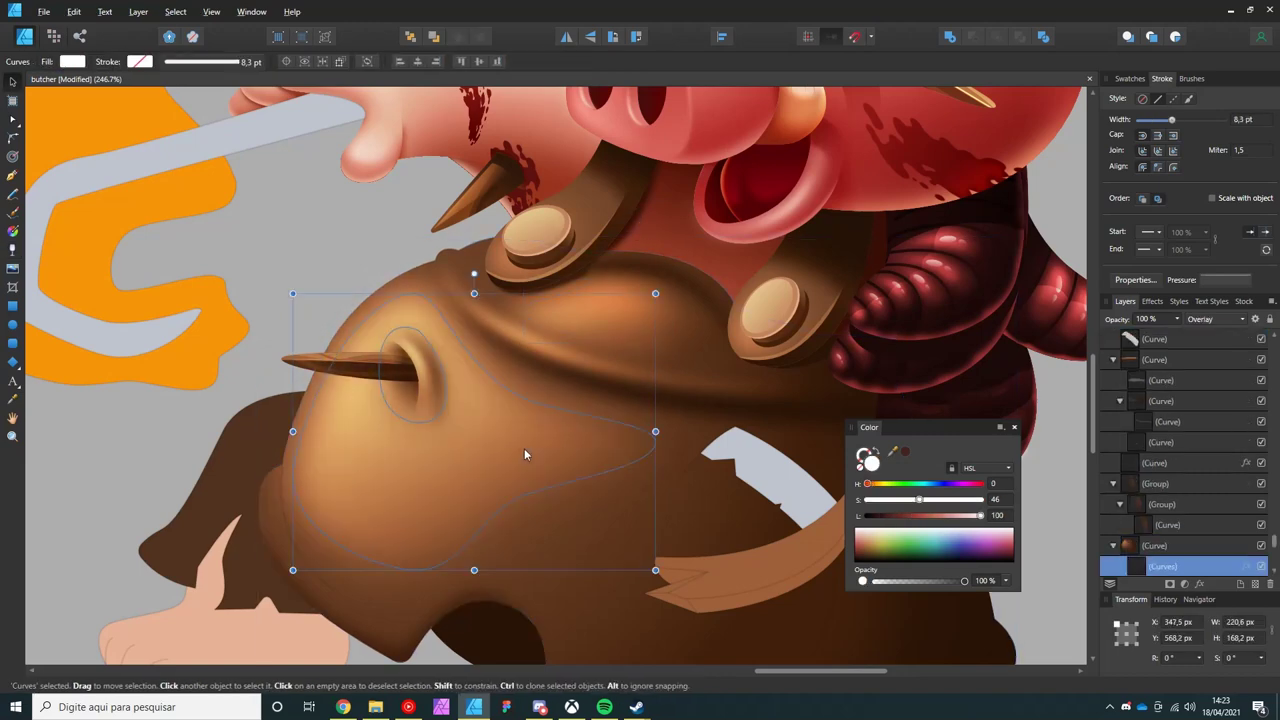
scroll(523, 452, "down", 2)
key("v")
key("ctrl+d")
scroll(480, 435, "up", 2)
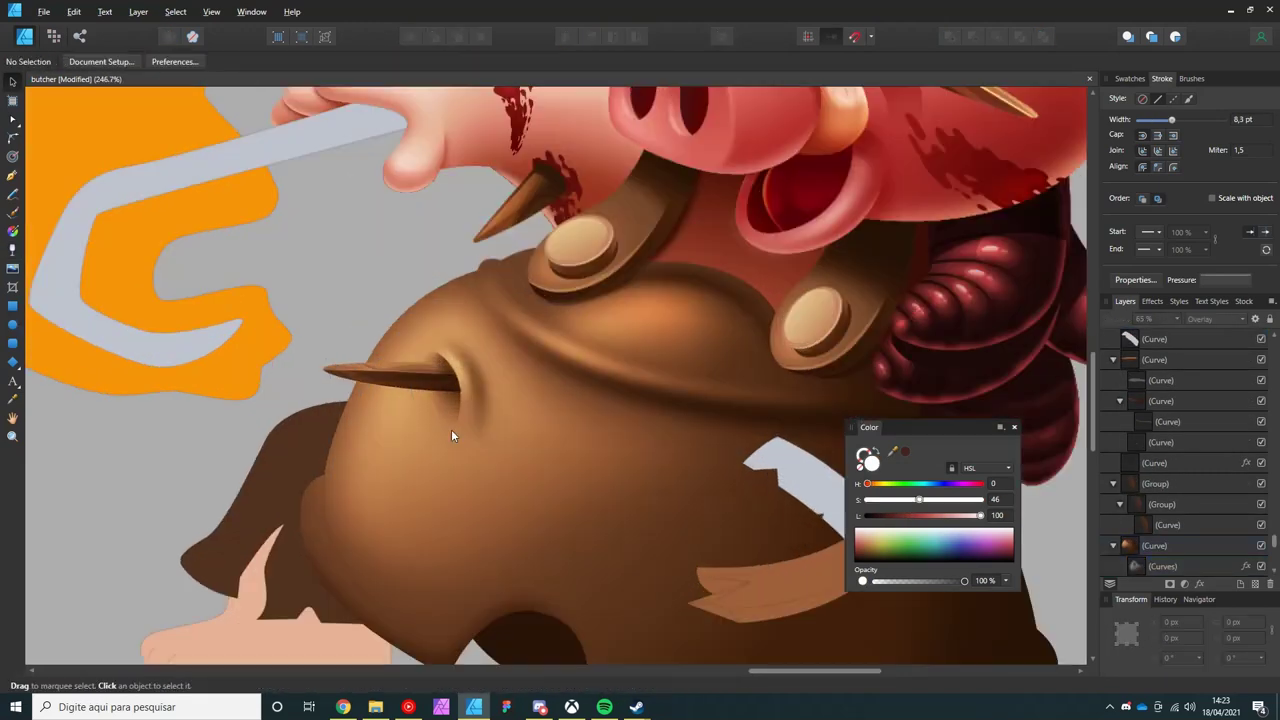
scroll(400, 380, "up", 2)
- Draw a rim-light curve along the body's lower-left edge filled with the sampled tan body colour
key("p")
left_click(368, 295)
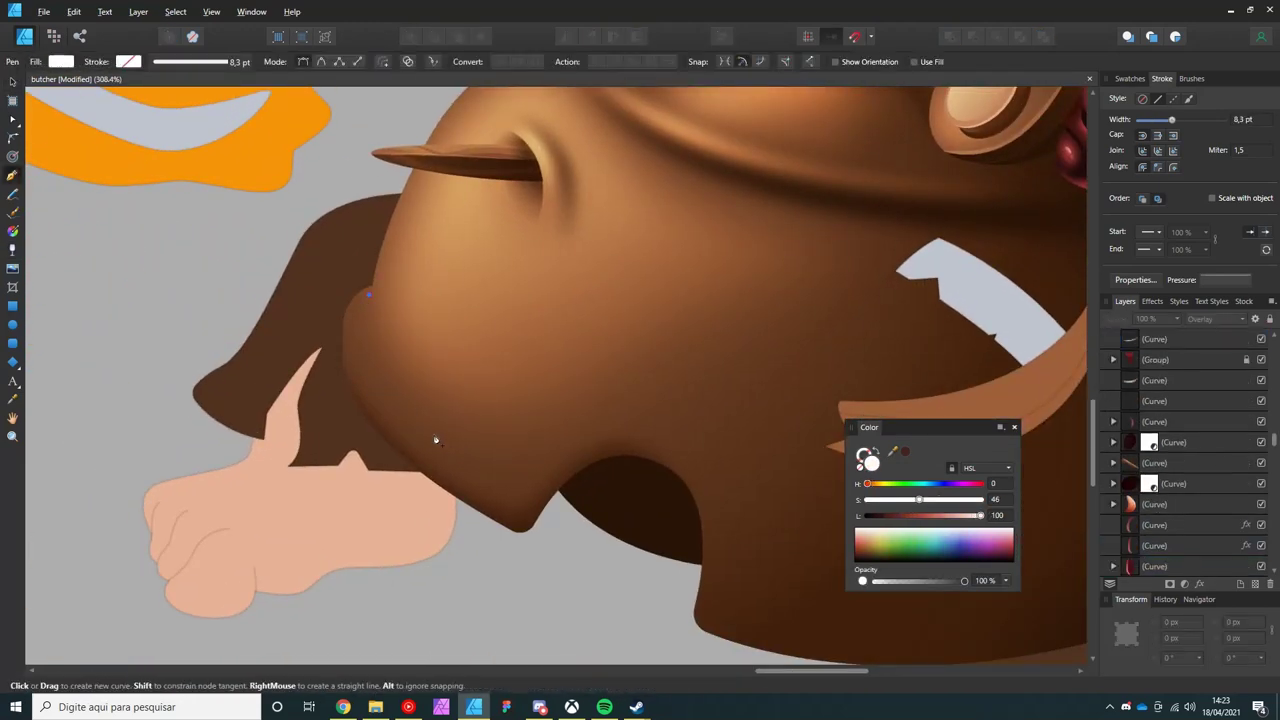
left_click(418, 423)
left_click_drag(528, 488, 546, 483)
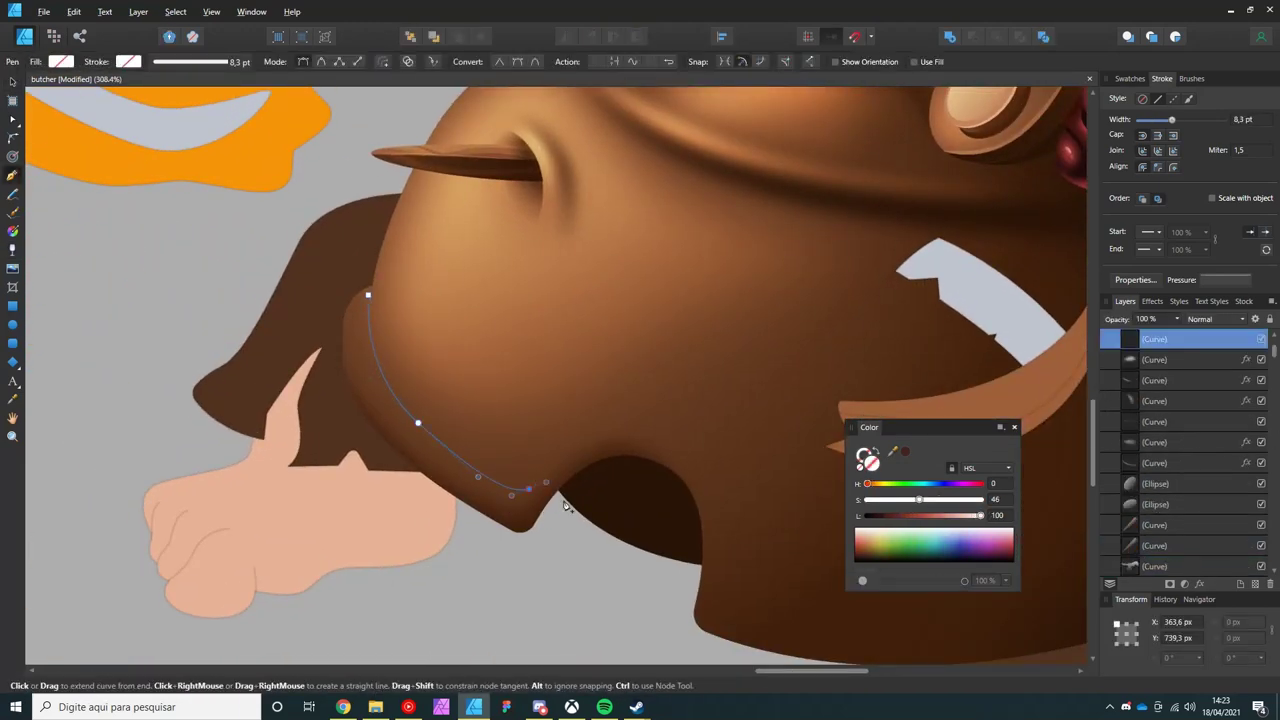
left_click(870, 546)
key("v")
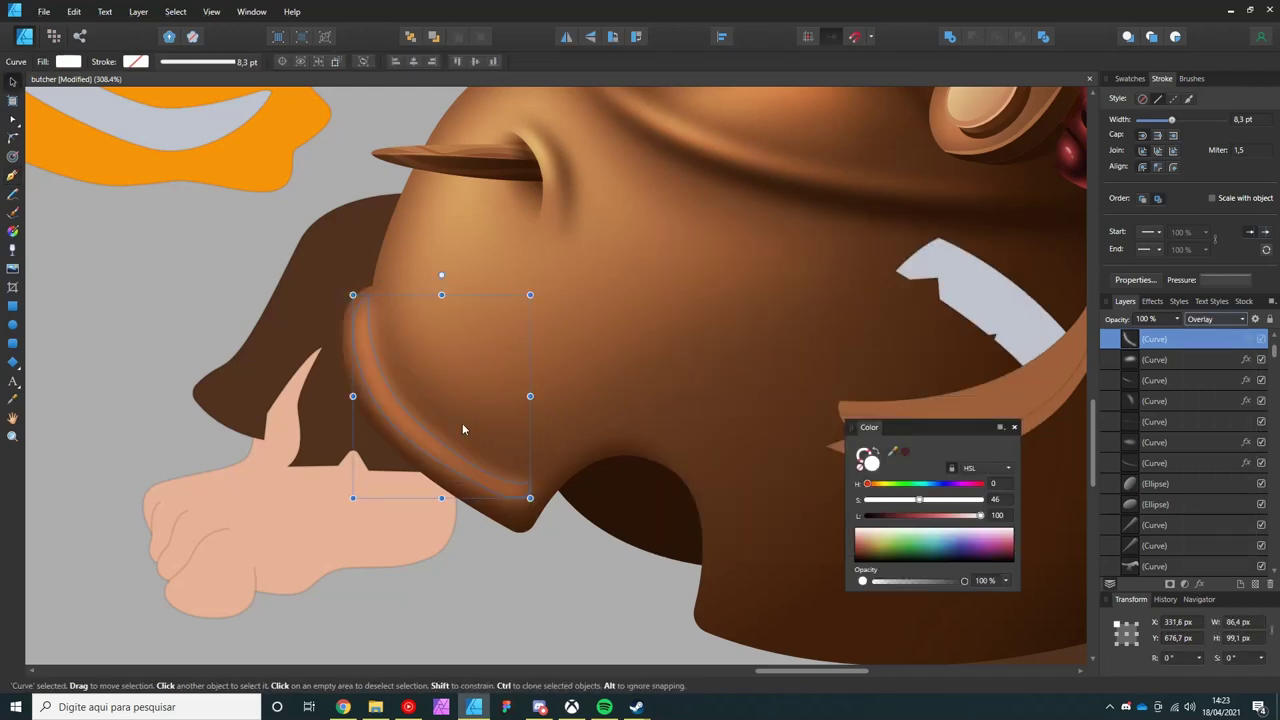
scroll(400, 379, "down", 1)
key("i")
left_click(472, 240)
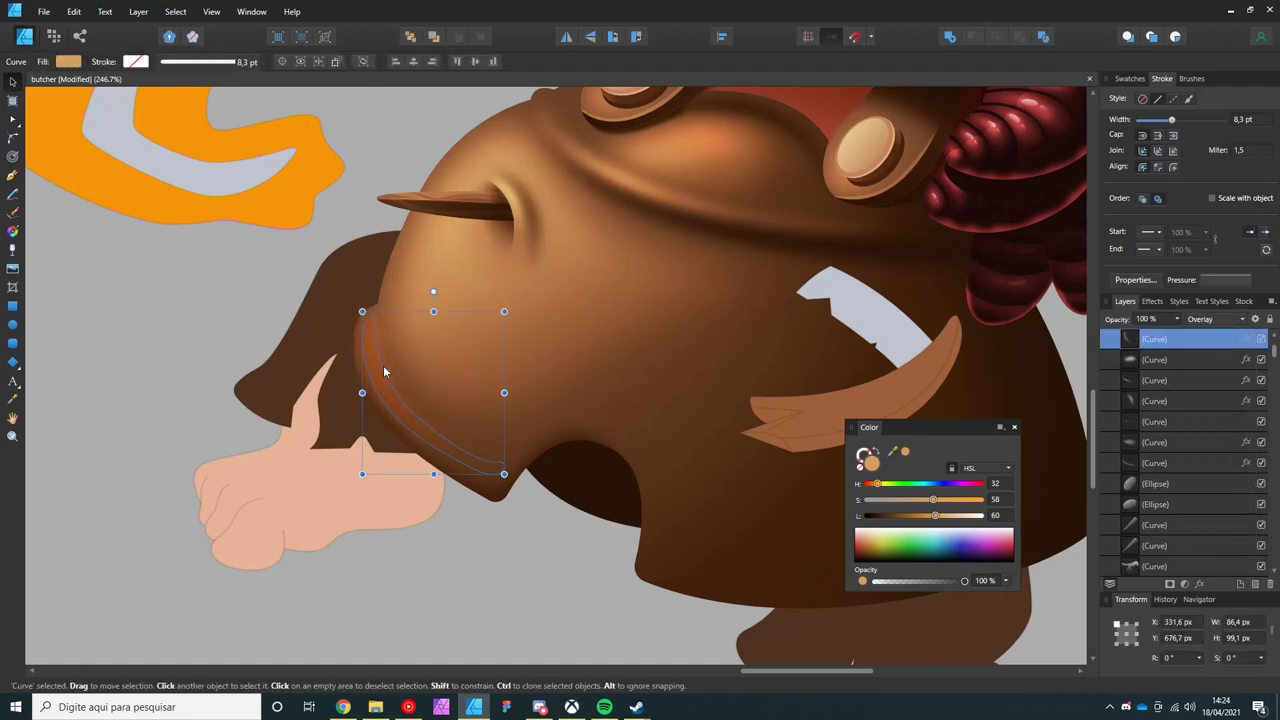
scroll(383, 372, "up", 3)
- Refine the rim-light curve's nodes and reselect it
key("a")
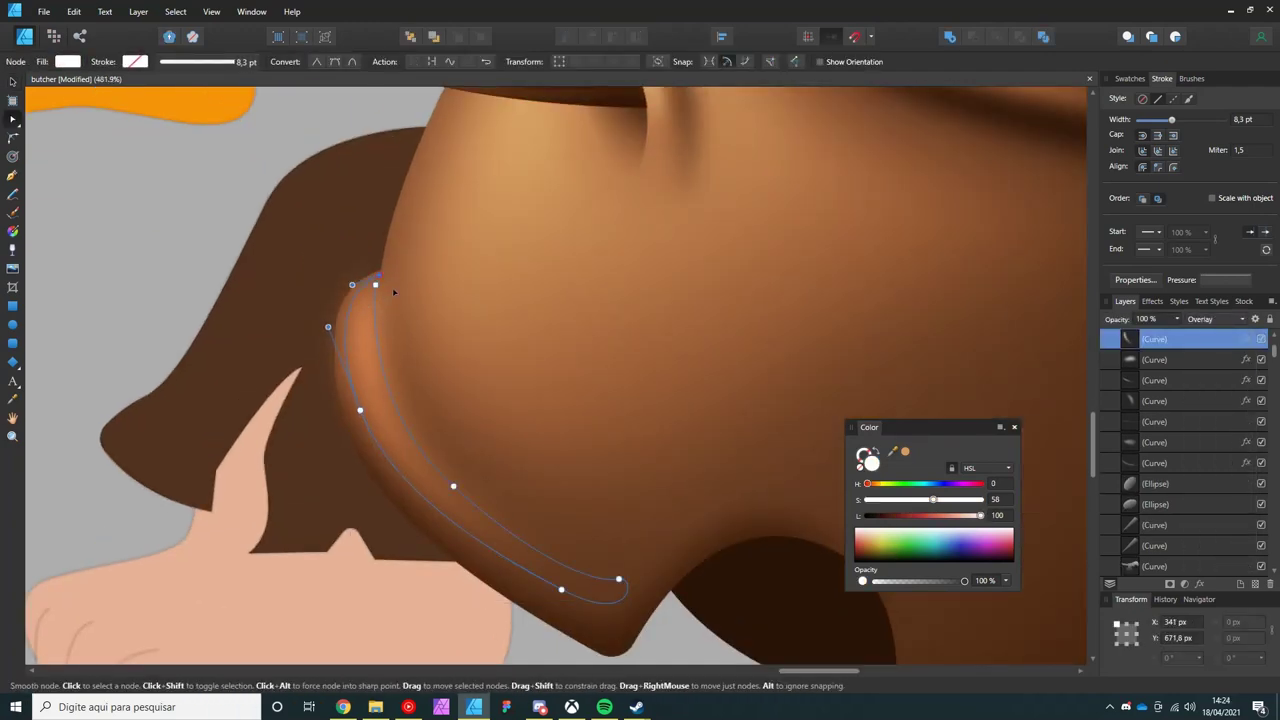
scroll(374, 350, "down", 2)
scroll(374, 350, "down", 5)
scroll(374, 350, "up", 5)
key("ctrl+d")
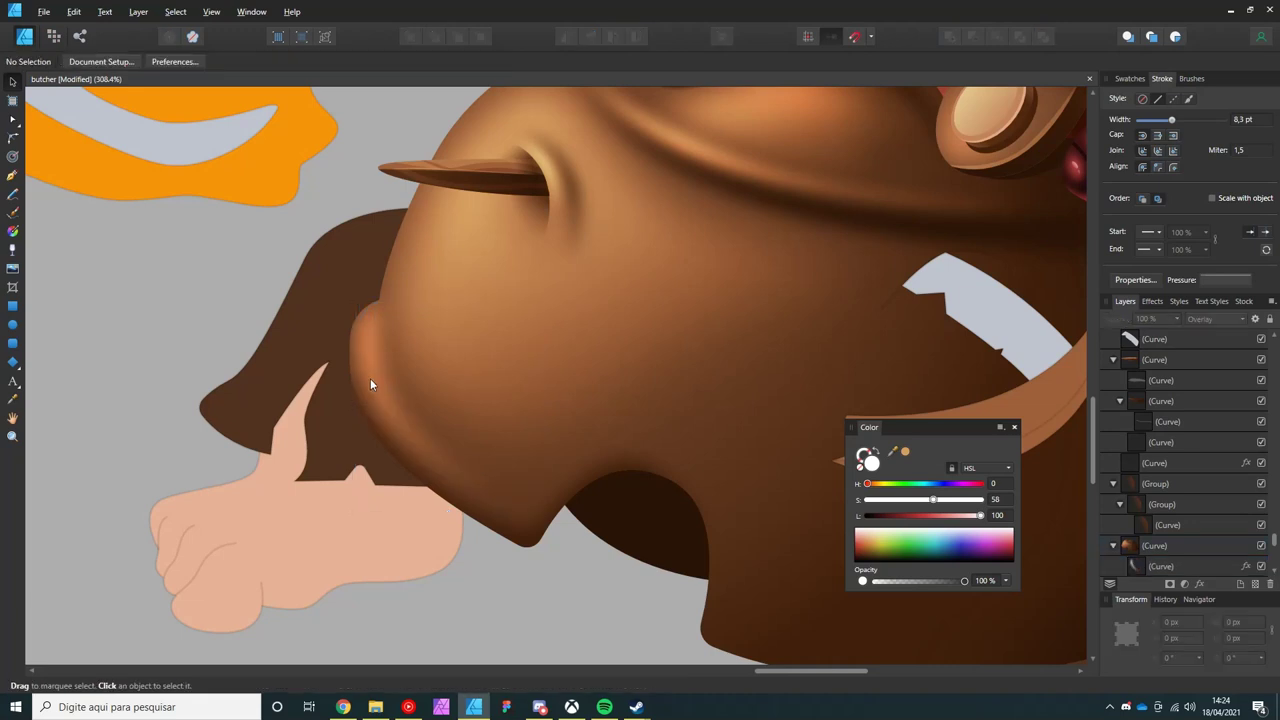
left_click(370, 378)
- Add a short Overlay highlight curve on the upper-left edge with layer effects
key("p")
scroll(360, 347, "up", 1)
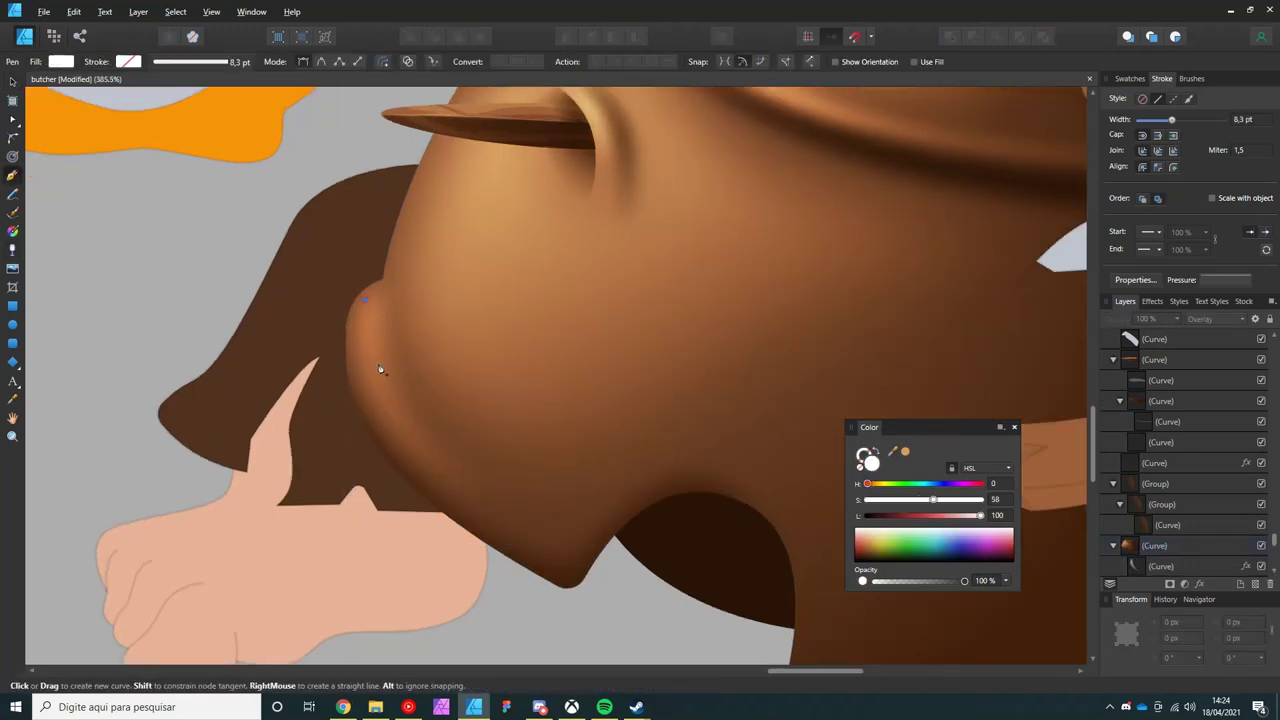
left_click(364, 299)
left_click_drag(360, 356, 370, 381)
left_click(1200, 512)
left_click(1185, 583)
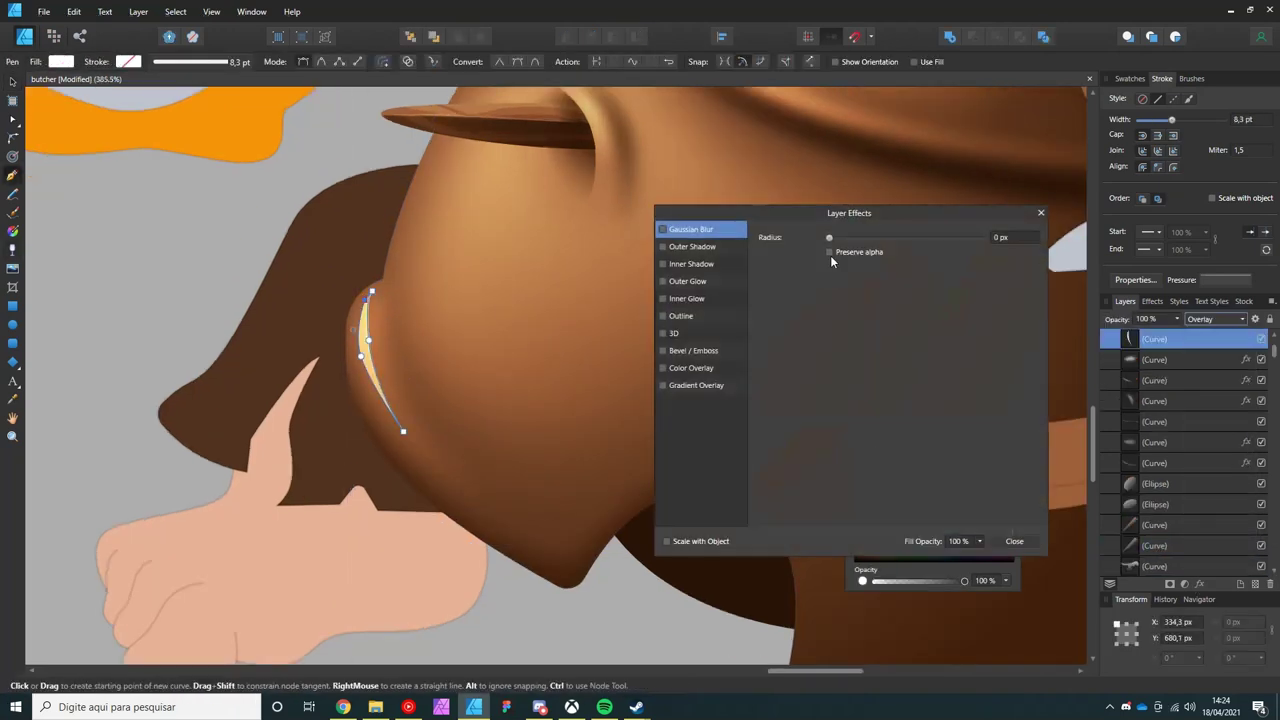
left_click(1014, 541)
scroll(450, 446, "down", 5)
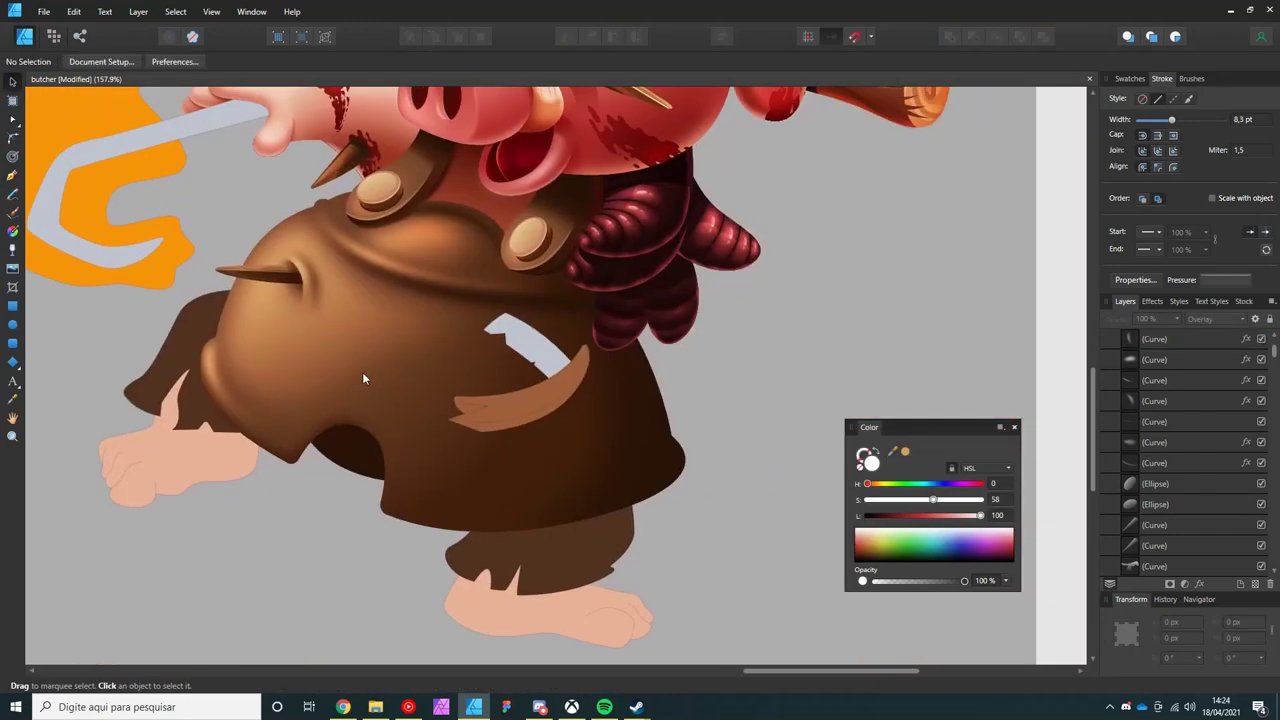
- Give the Pen curve an Acrylics brush stroke and fade it toward one end with transparency
scroll(413, 490, "up", 2)
key("p")
scroll(395, 347, "up", 1)
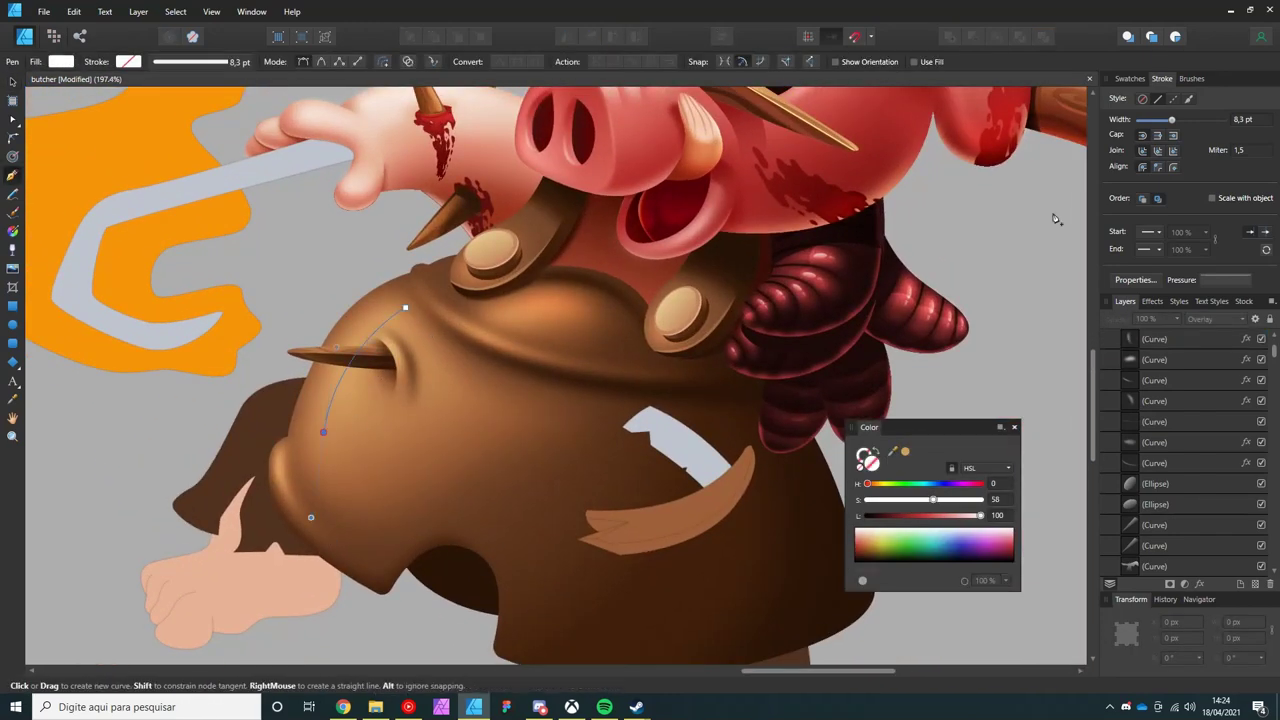
left_click(1189, 80)
left_click(1184, 342)
key("y")
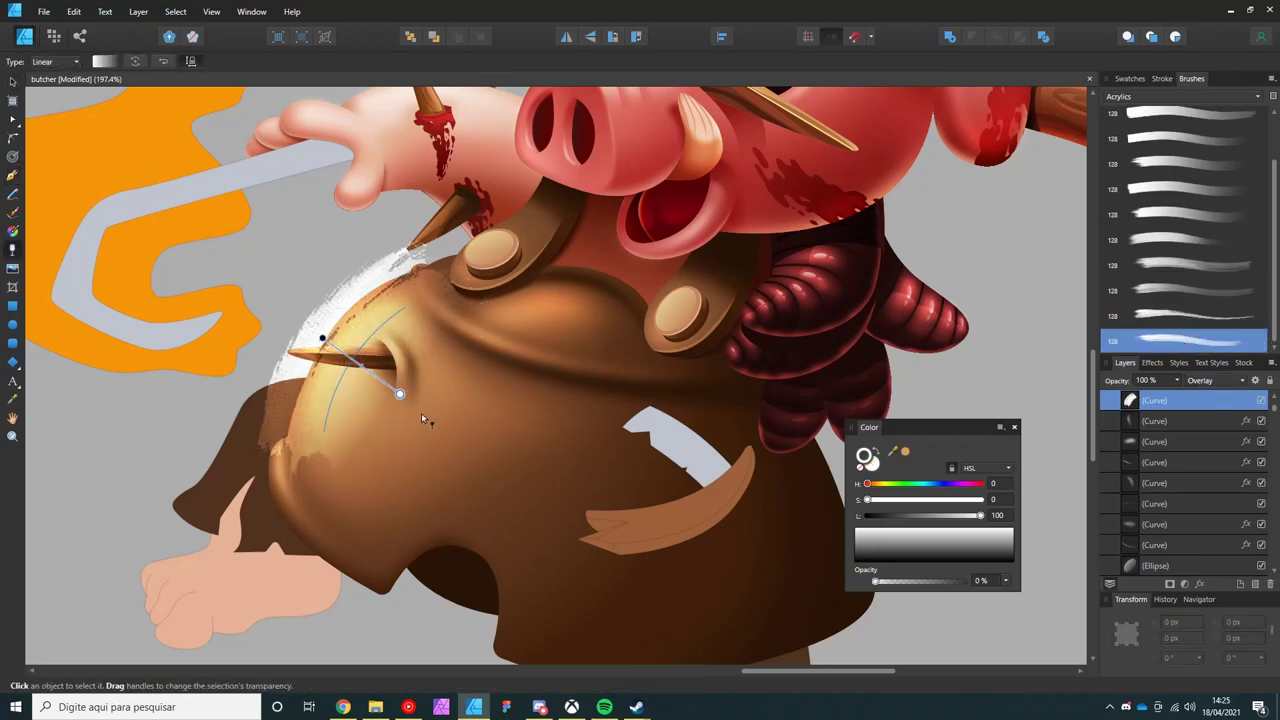
left_click_drag(414, 418, 240, 289)
- Reshape the dark brush stroke so it sweeps across the brown body
key("v")
scroll(290, 352, "up", 1, "ctrl")
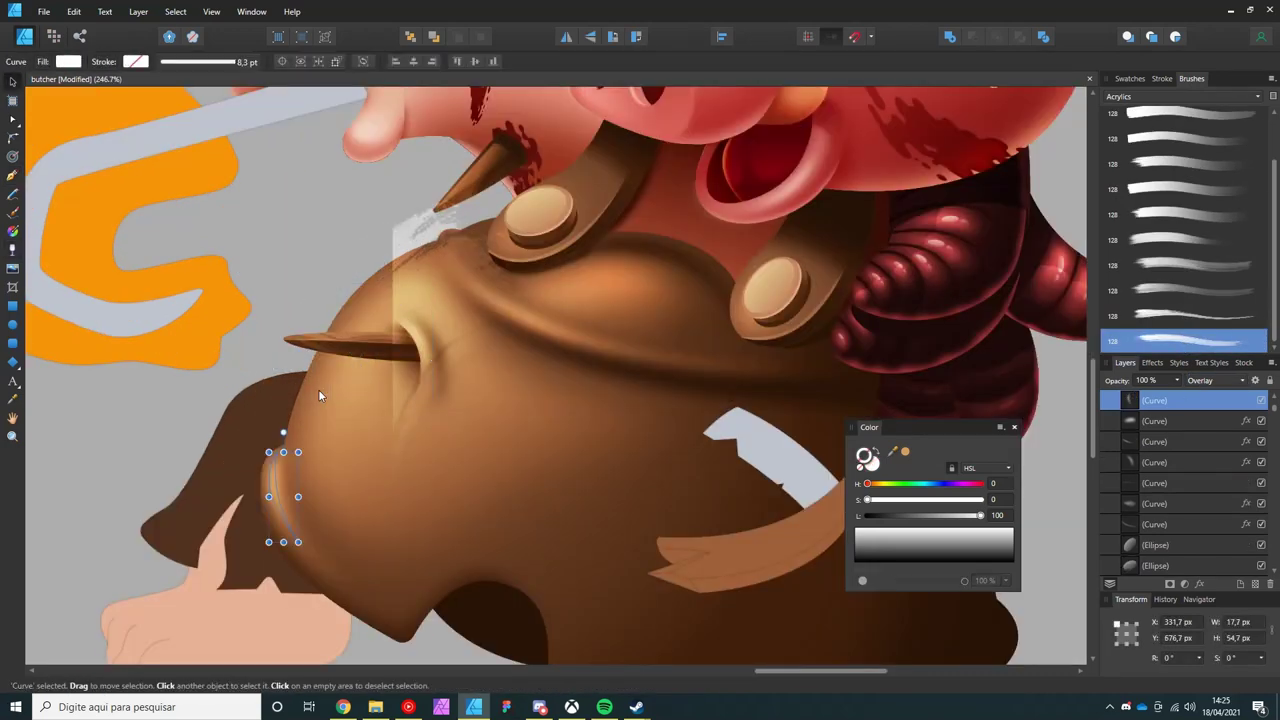
left_click(318, 389)
key("a")
left_click_drag(431, 278, 483, 252)
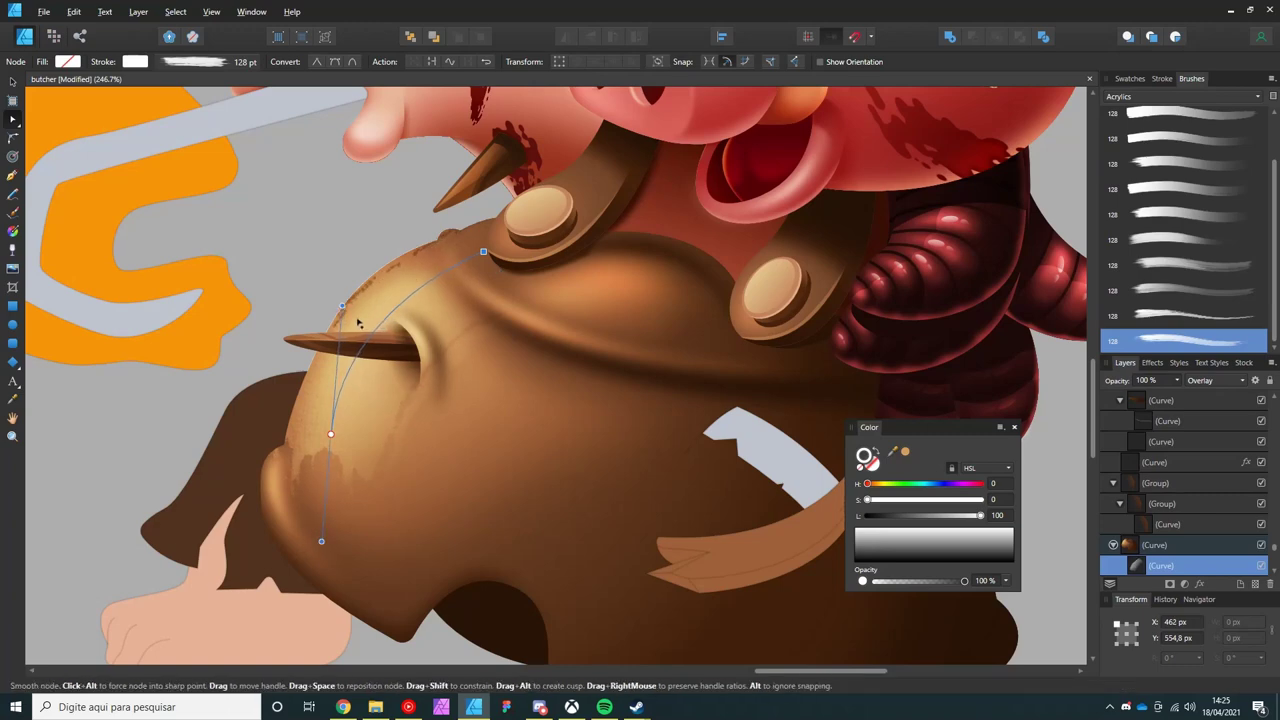
scroll(324, 448, "down", 2)
mouse_move(420, 400)
left_mouse_down()
mouse_move(487, 461)
mouse_move(461, 440)
left_mouse_up()
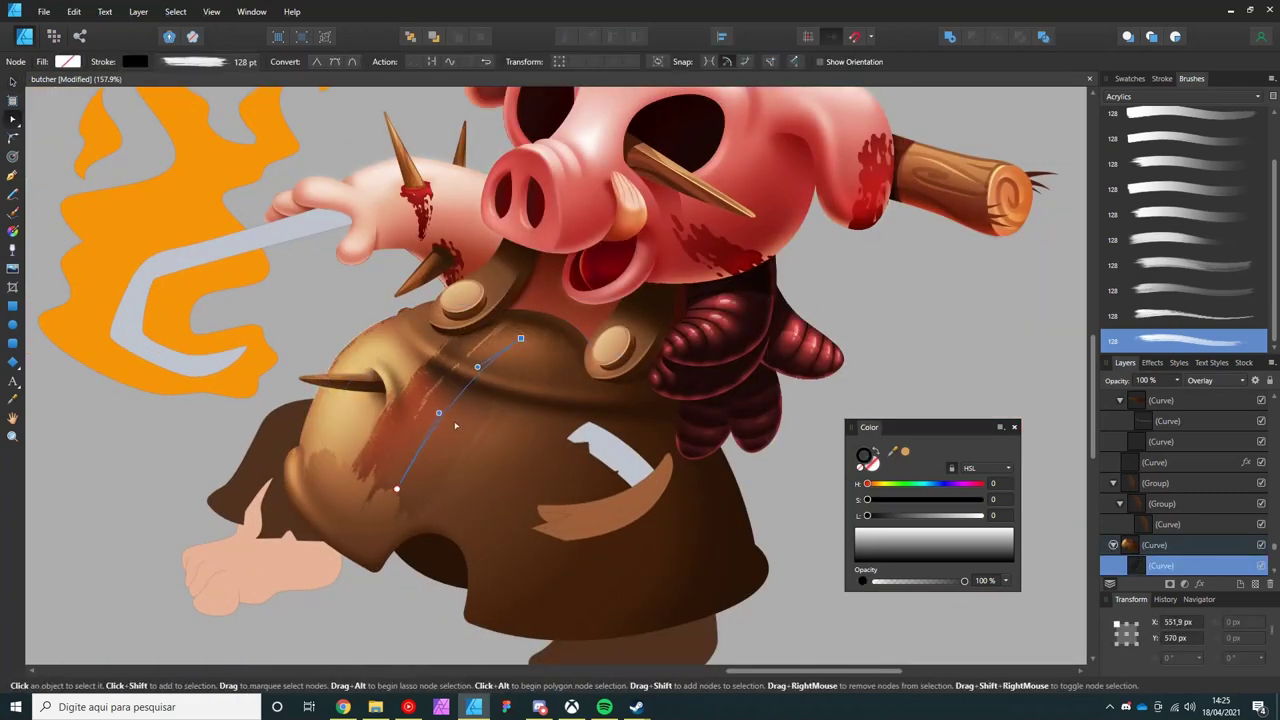
- Lower the brush stroke's opacity to 35%
key("v")
key("3")
key("5")
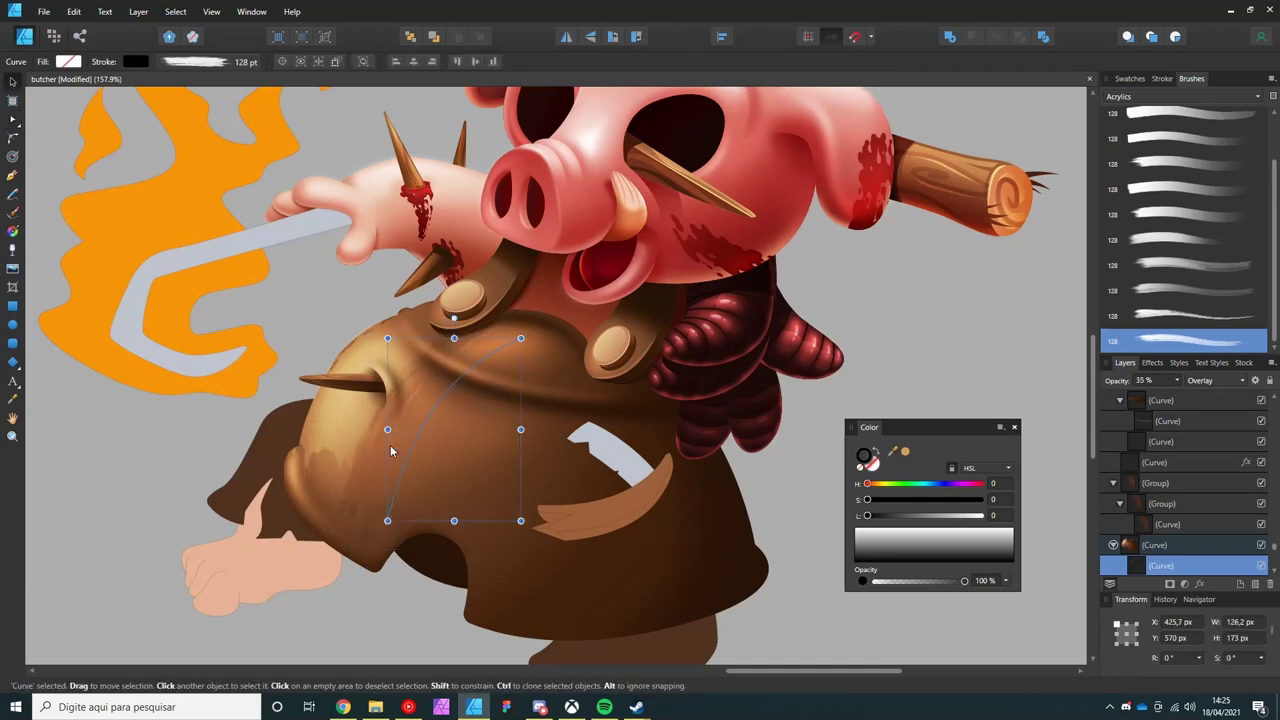
scroll(494, 464, "down", 3)
scroll(494, 464, "up", 3)
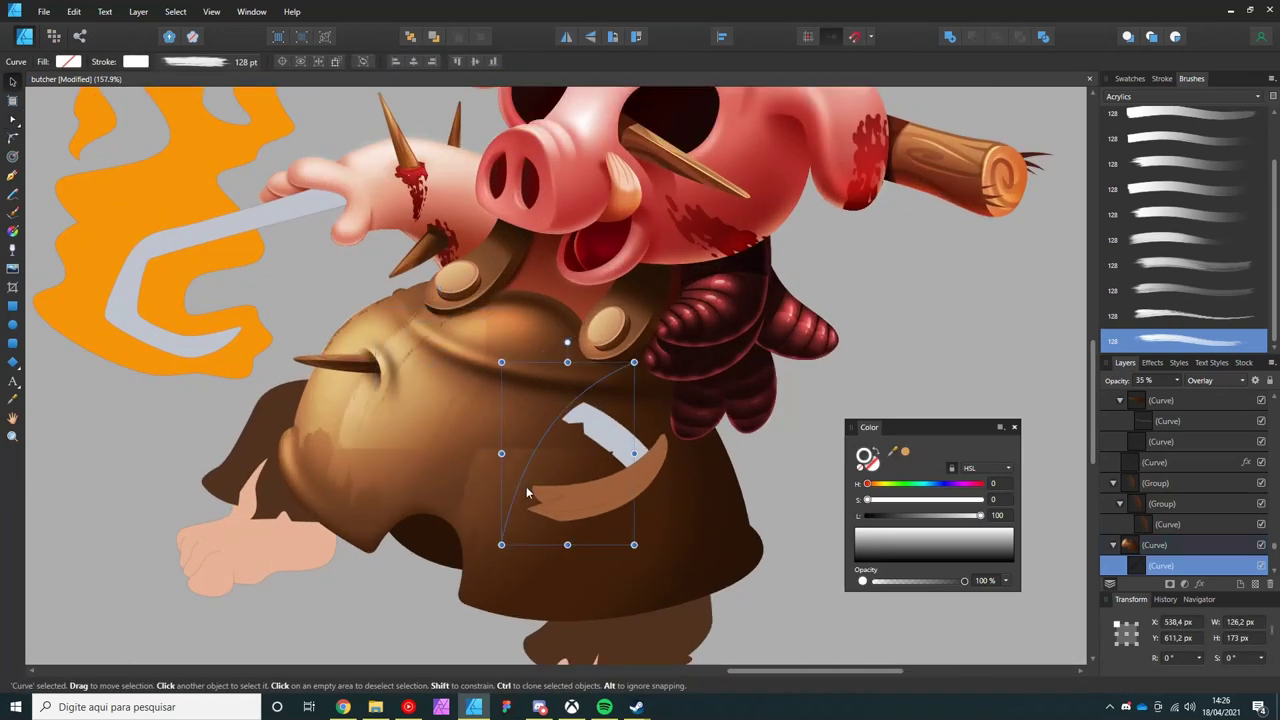
- Widen the light brush stroke to 256 pt and reshape it down the body's right side
key("a")
left_click(783, 407)
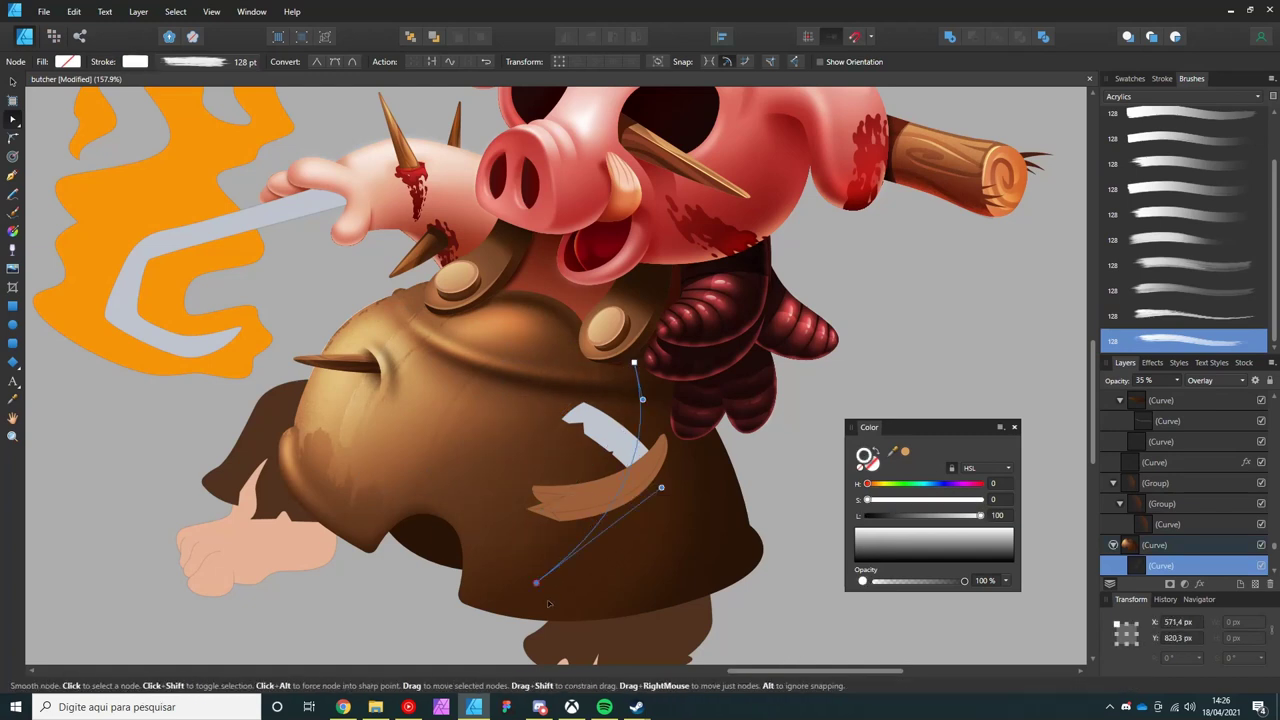
left_click(1161, 79)
left_click(1242, 120)
left_click_drag(584, 470, 664, 389)
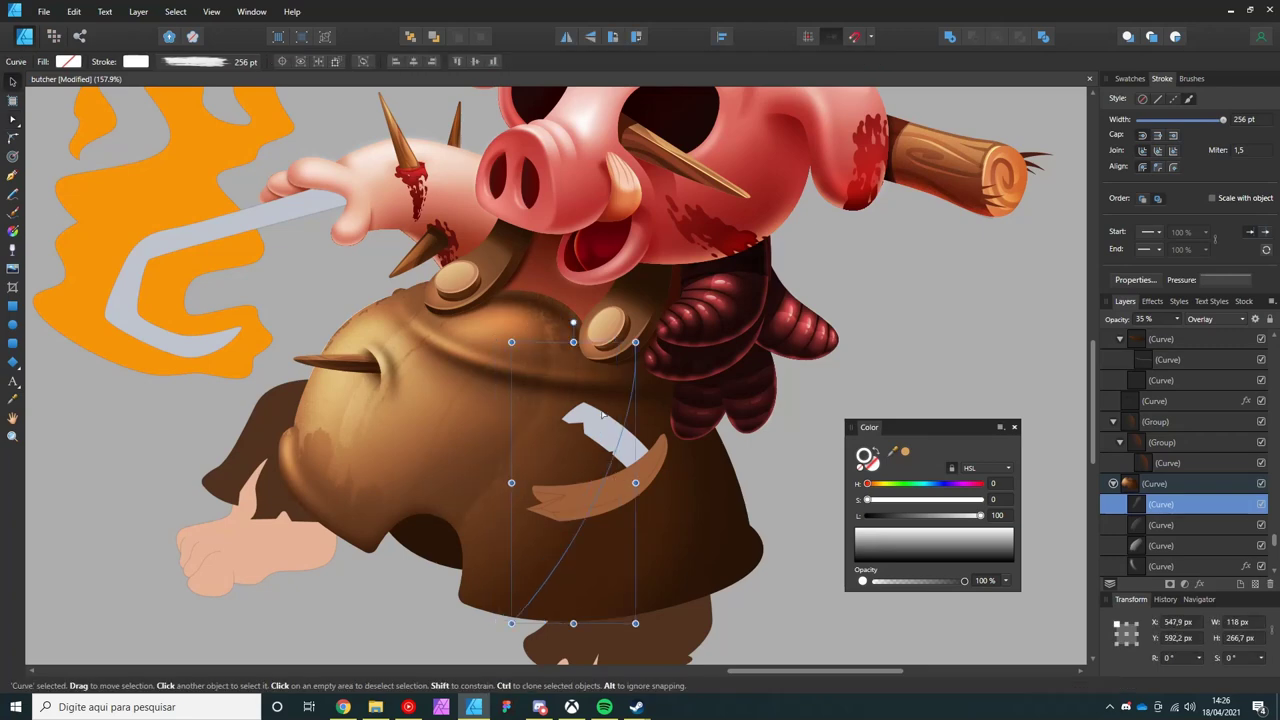
key("v")
scroll(558, 453, "down", 1)
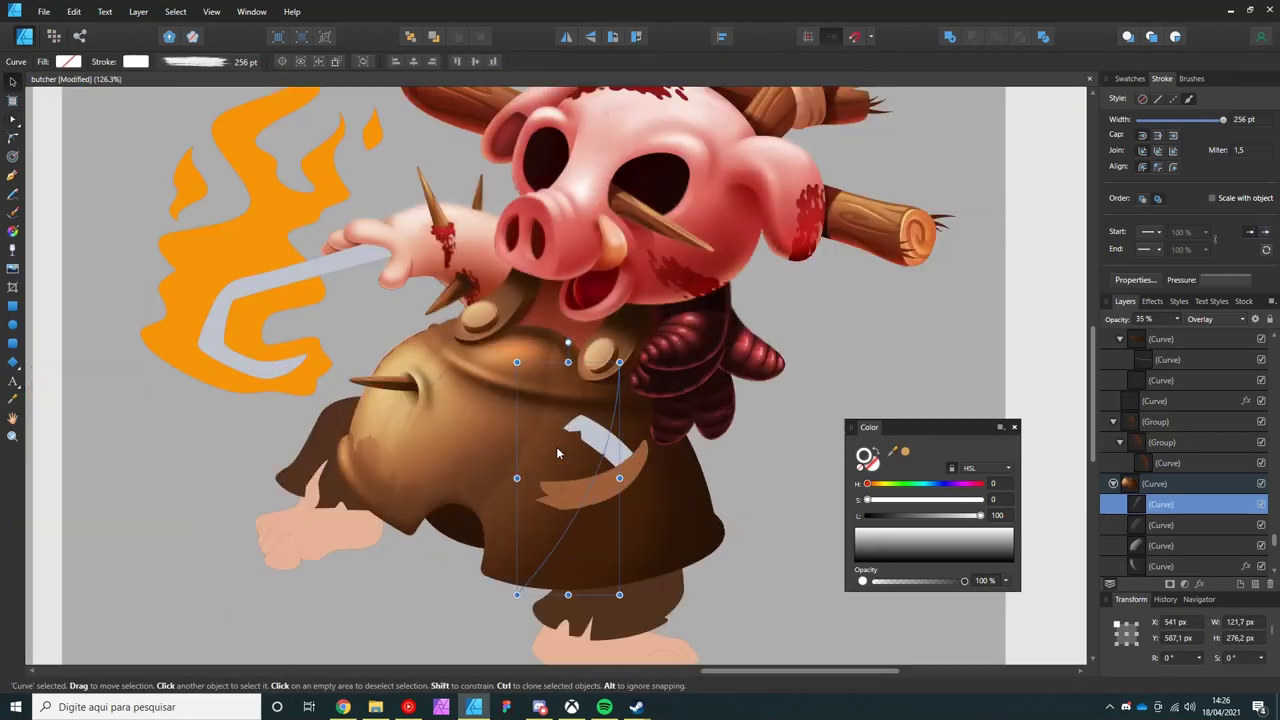
- Apply a light-to-dark linear gradient across the light brush stroke
key("g")
left_click_drag(587, 500, 477, 417)
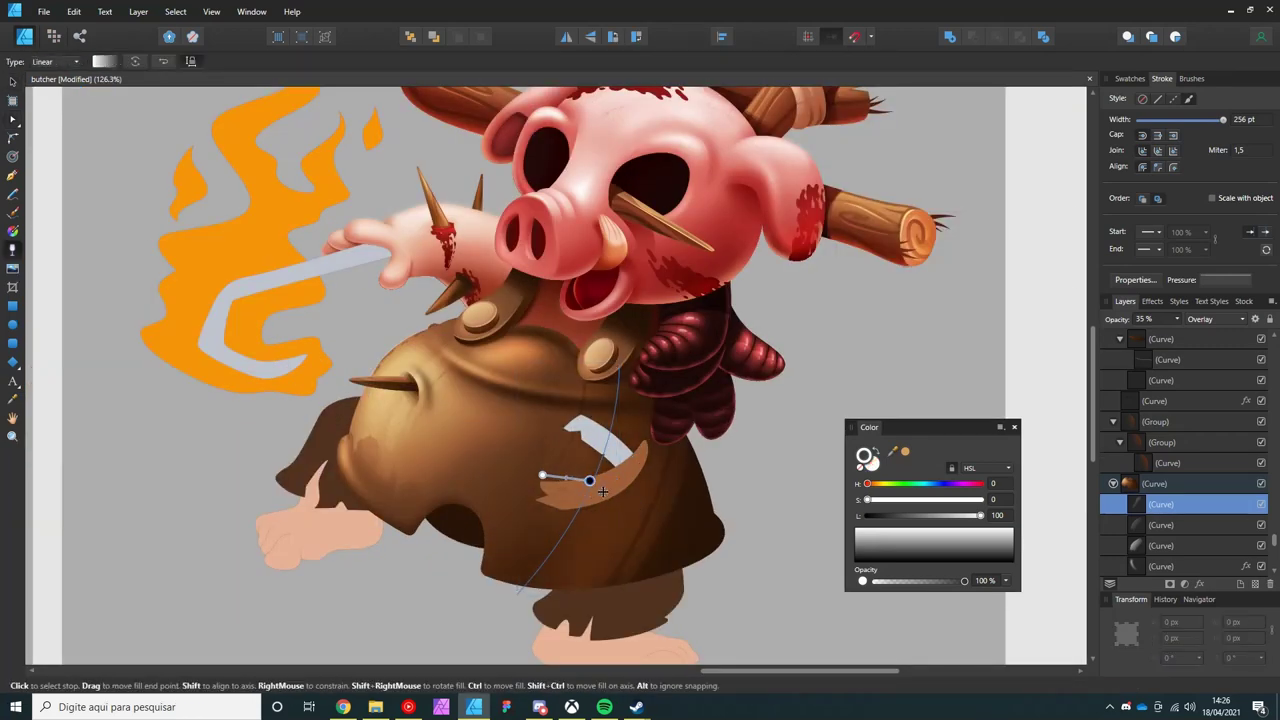
left_click_drag(575, 489, 514, 457)
scroll(483, 428, "down", 3)
scroll(483, 428, "up", 5)
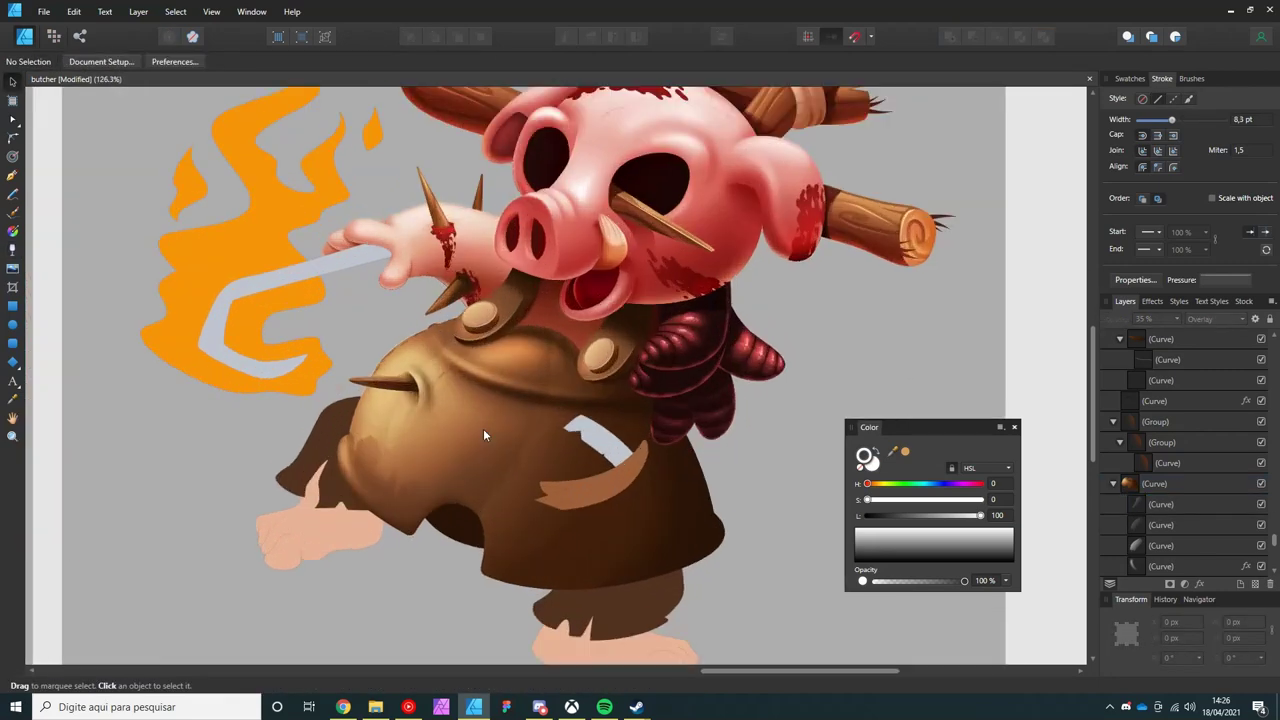
- Fill the curve with a sampled salmon colour, send it behind the foot and open its layer effects
key("v")
left_click(717, 243)
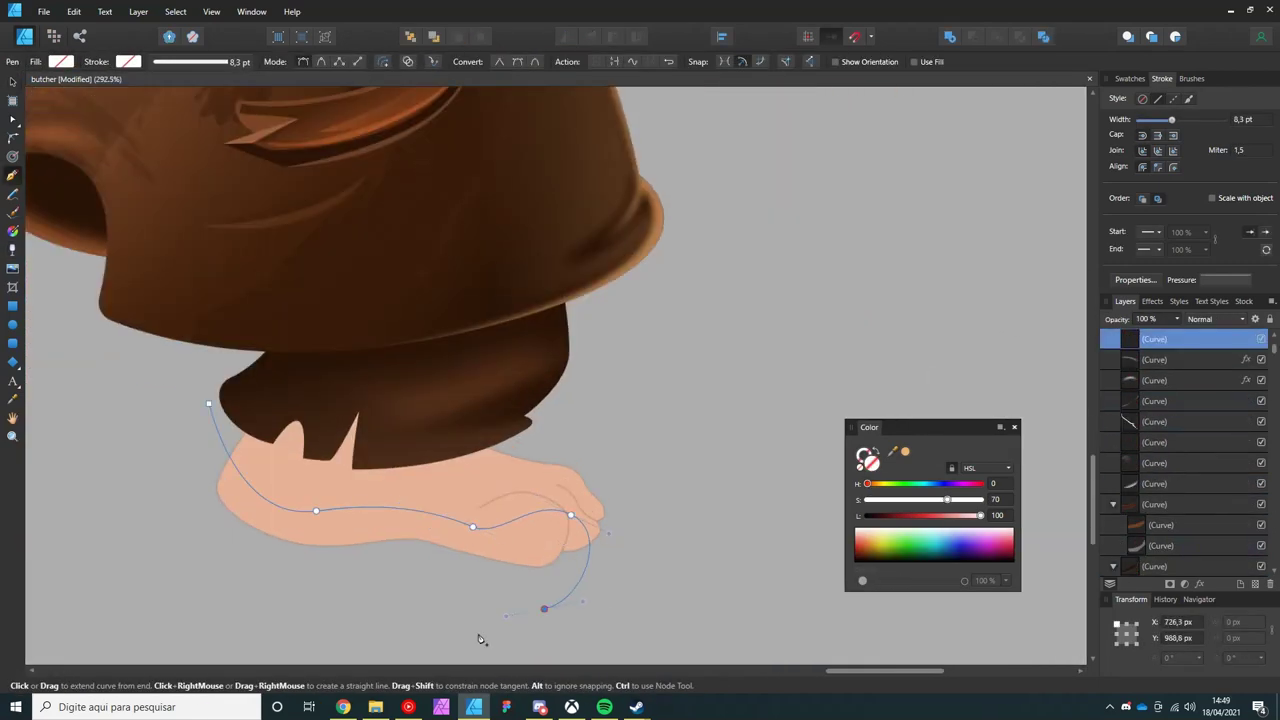
key("v")
scroll(480, 640, "down", 3)
scroll(893, 470, "up", 3)
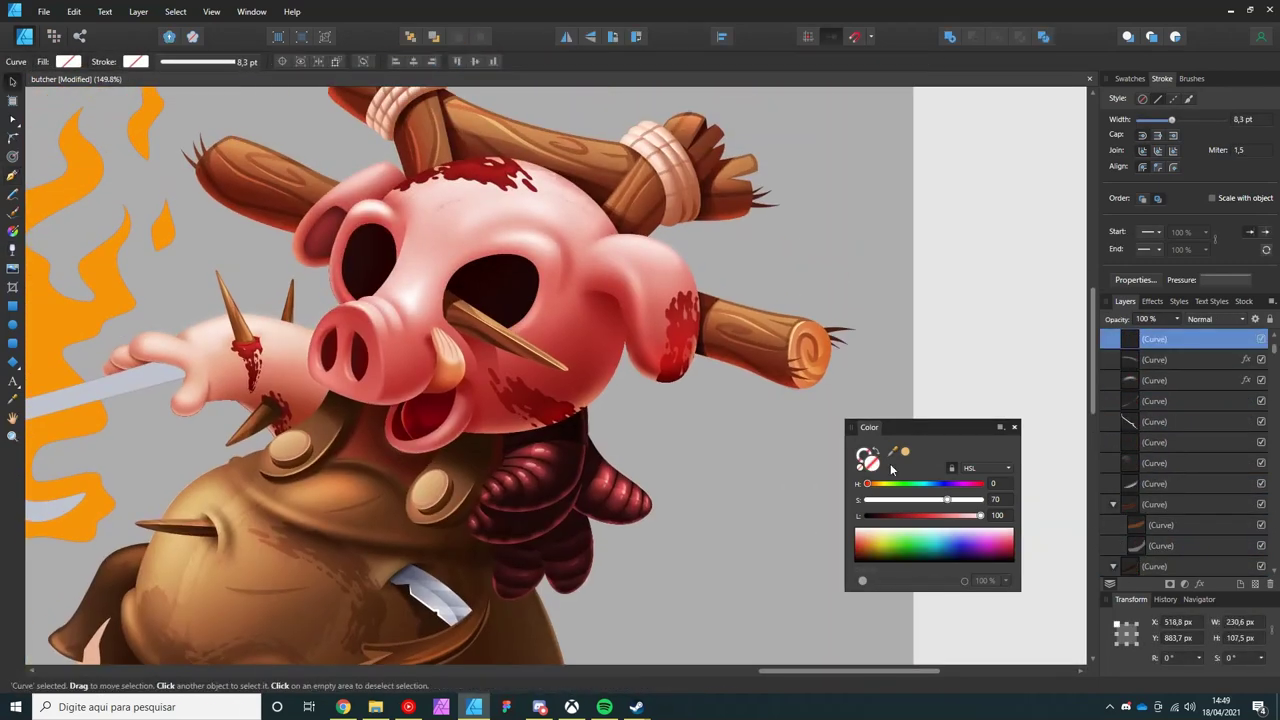
left_click(569, 331)
scroll(421, 525, "down", 3)
scroll(489, 425, "up", 1)
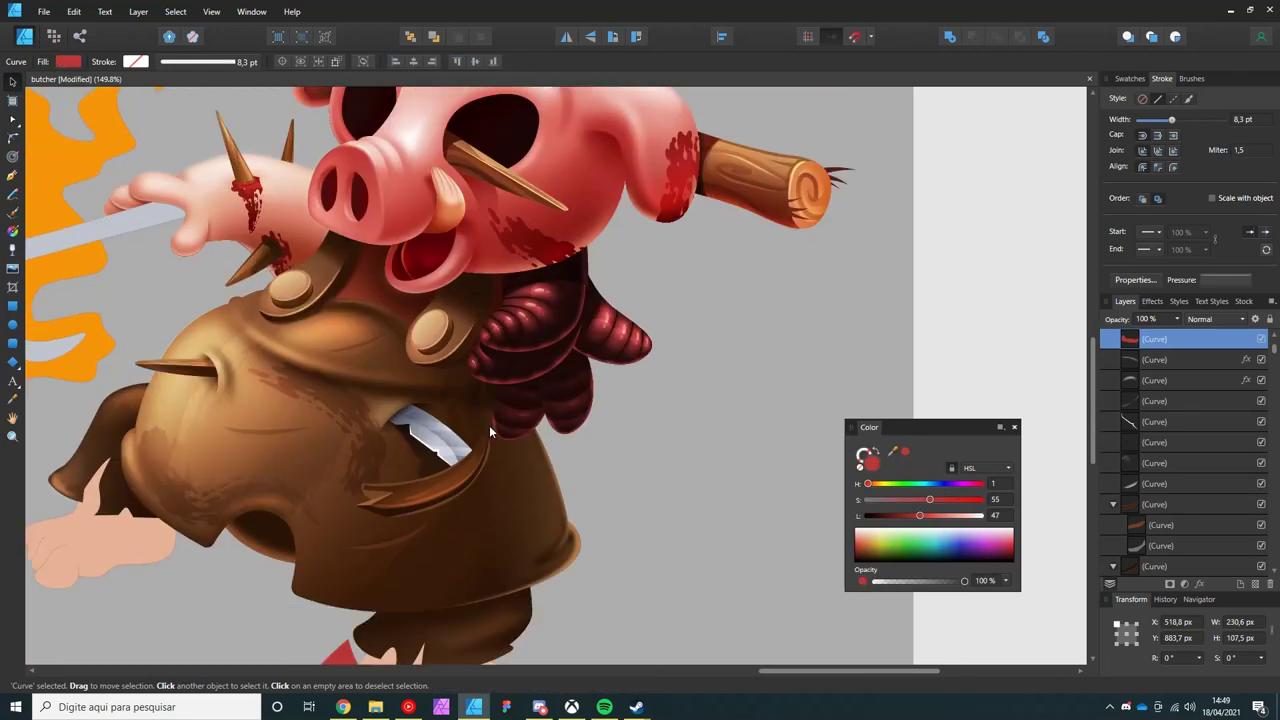
left_click(288, 220)
scroll(366, 475, "down", 3)
key("ctrl+shift+bracketleft")
left_click(1200, 583)
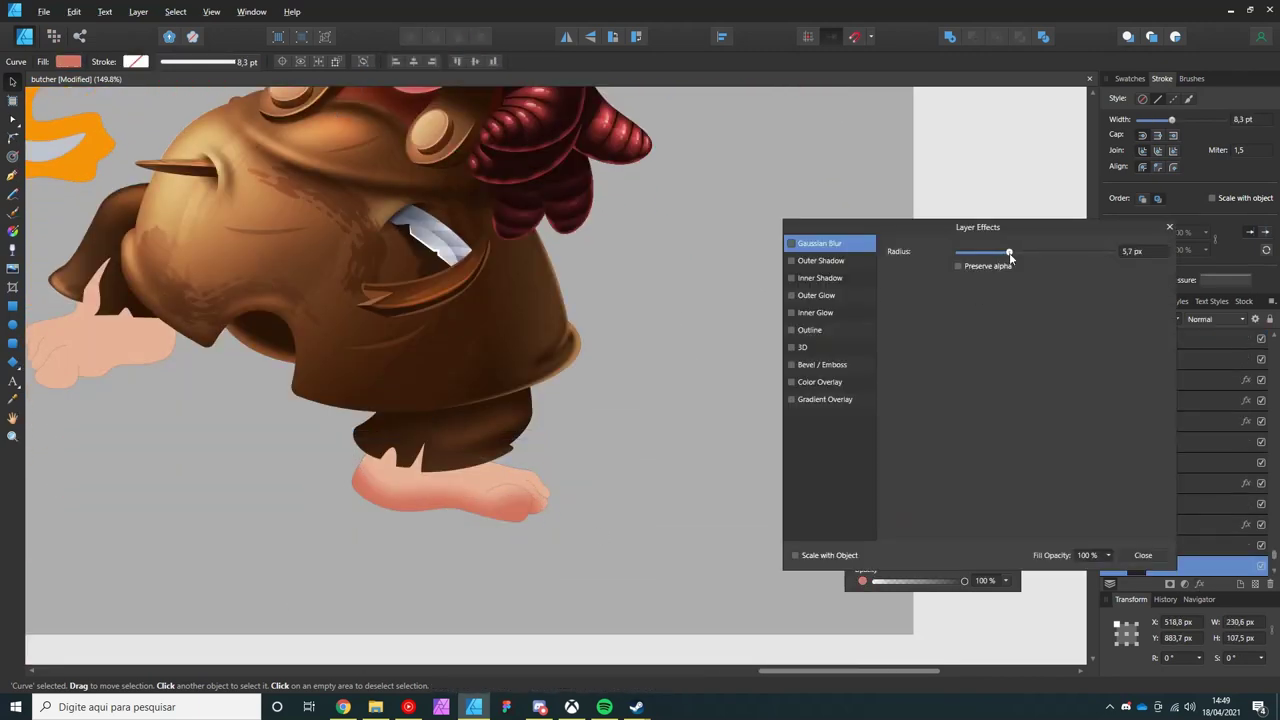
key("Return")
scroll(455, 520, "up", 3)
- Draw a salmon-filled foot shading curve placed behind the cloth
key("p")
left_click(237, 458)
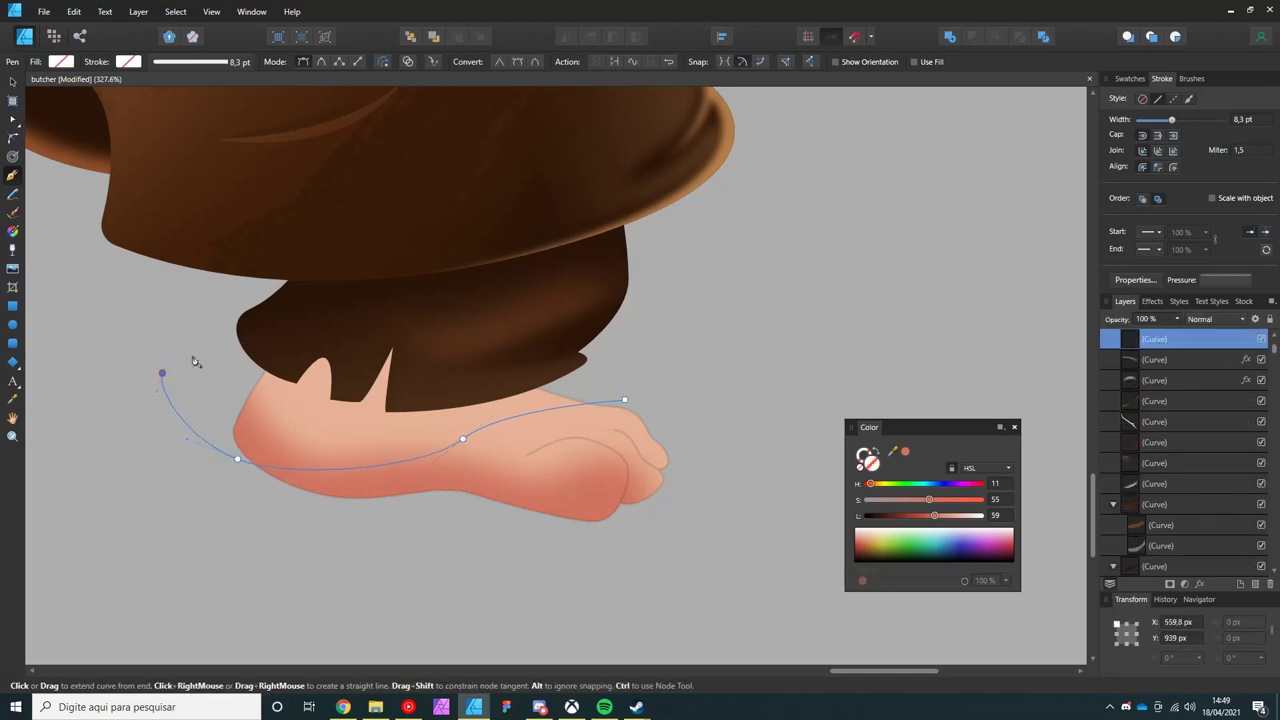
left_click(907, 450)
key("ctrl+shift+bracketleft")
scroll(417, 439, "down", 3)
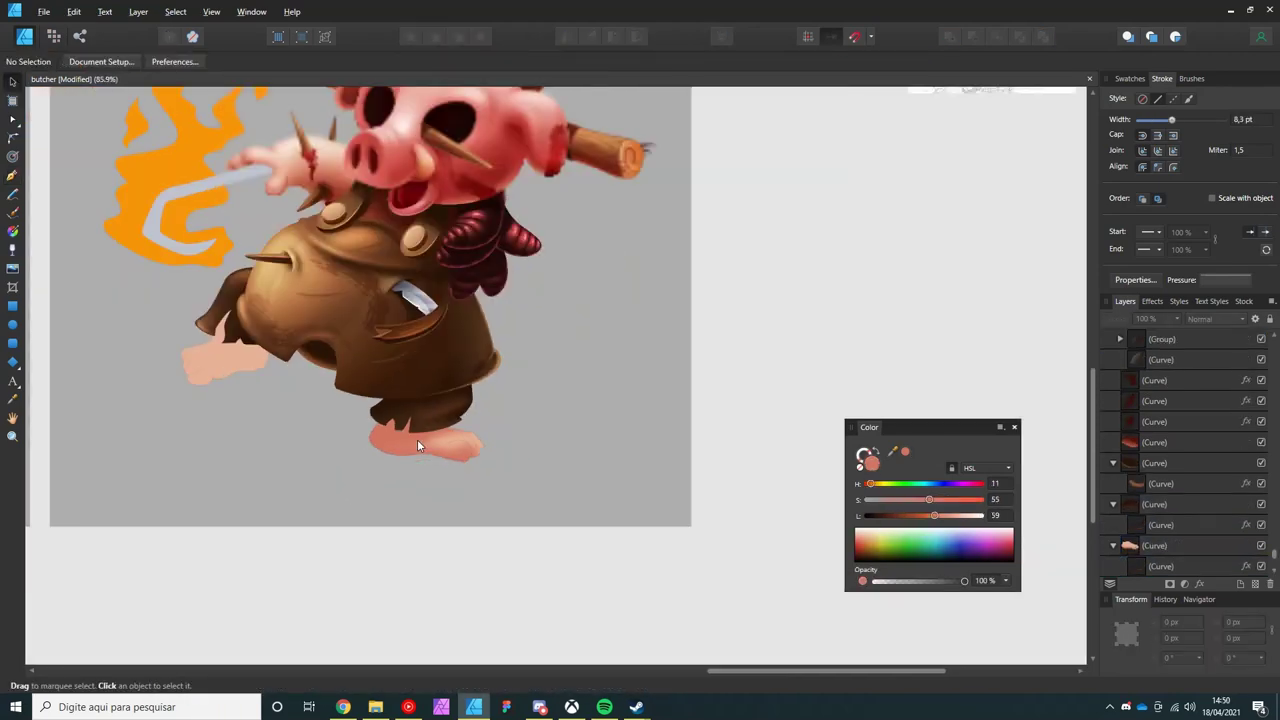
scroll(396, 447, "up", 3)
- Apply and angle a linear gradient on the foot shading shape
key("g")
scroll(396, 453, "down", 5)
left_click_drag(590, 588, 590, 604)
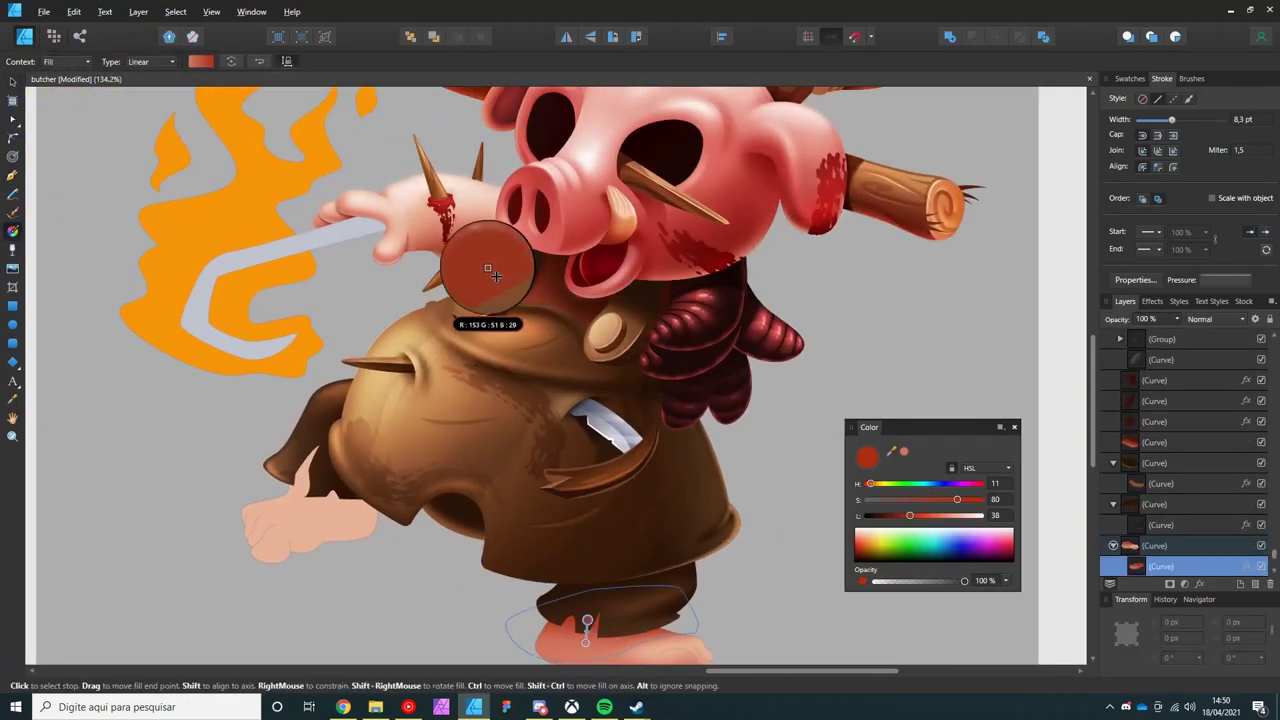
scroll(462, 422, "up", 5)
left_click_drag(462, 420, 450, 470)
scroll(450, 470, "down", 5)
key("v")
key("ctrl+d")
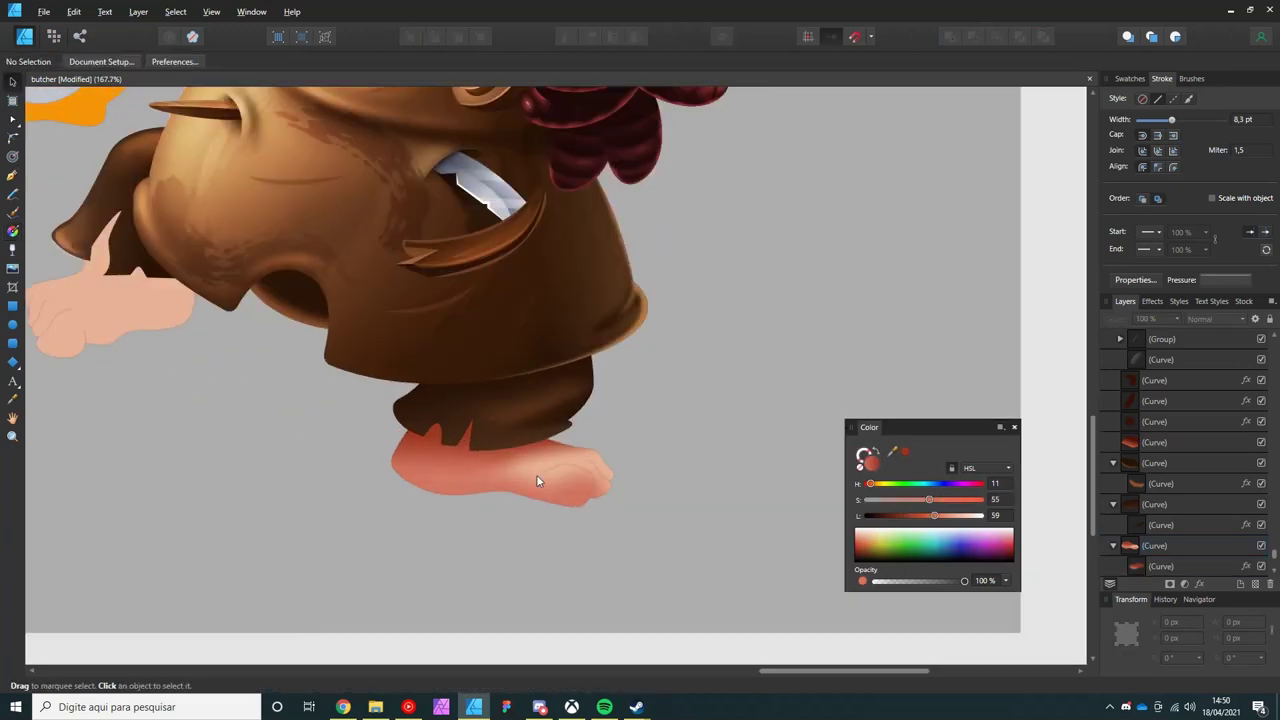
- Extend the toe crease curve with a new node
scroll(485, 448, "up", 5)
scroll(485, 455, "up", 3)
double_click(491, 419)
key("ctrl+d")
left_click(491, 419)
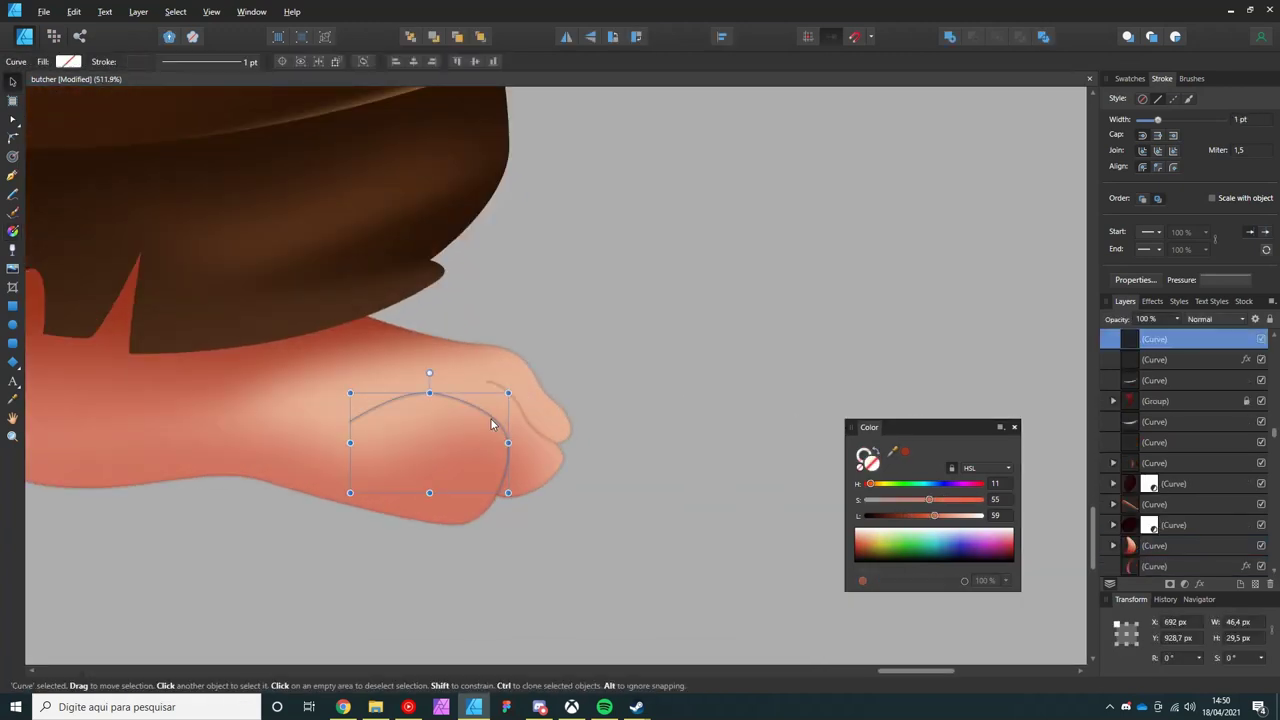
key("p")
left_click_drag(352, 371, 443, 349)
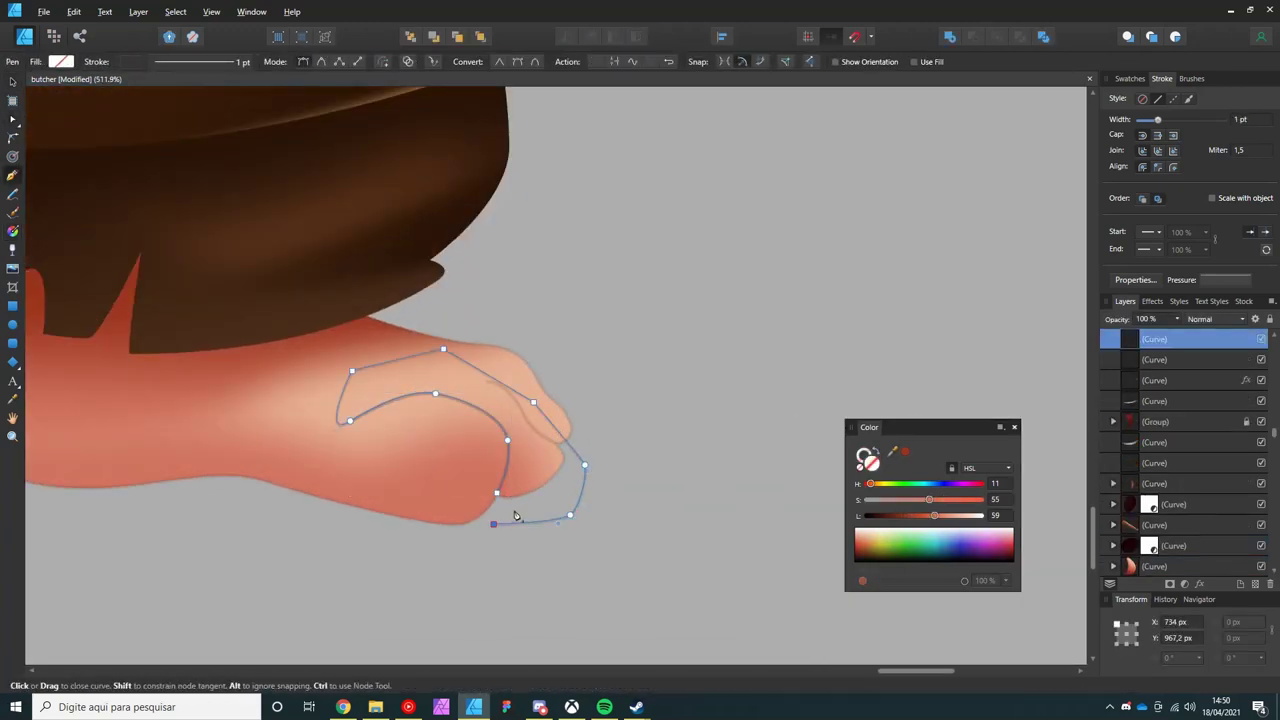
key("Escape")
- Draw a shadow shape around the front toe filled with the sampled skin colour
left_click_drag(438, 397, 392, 402)
left_click_drag(447, 531, 481, 535)
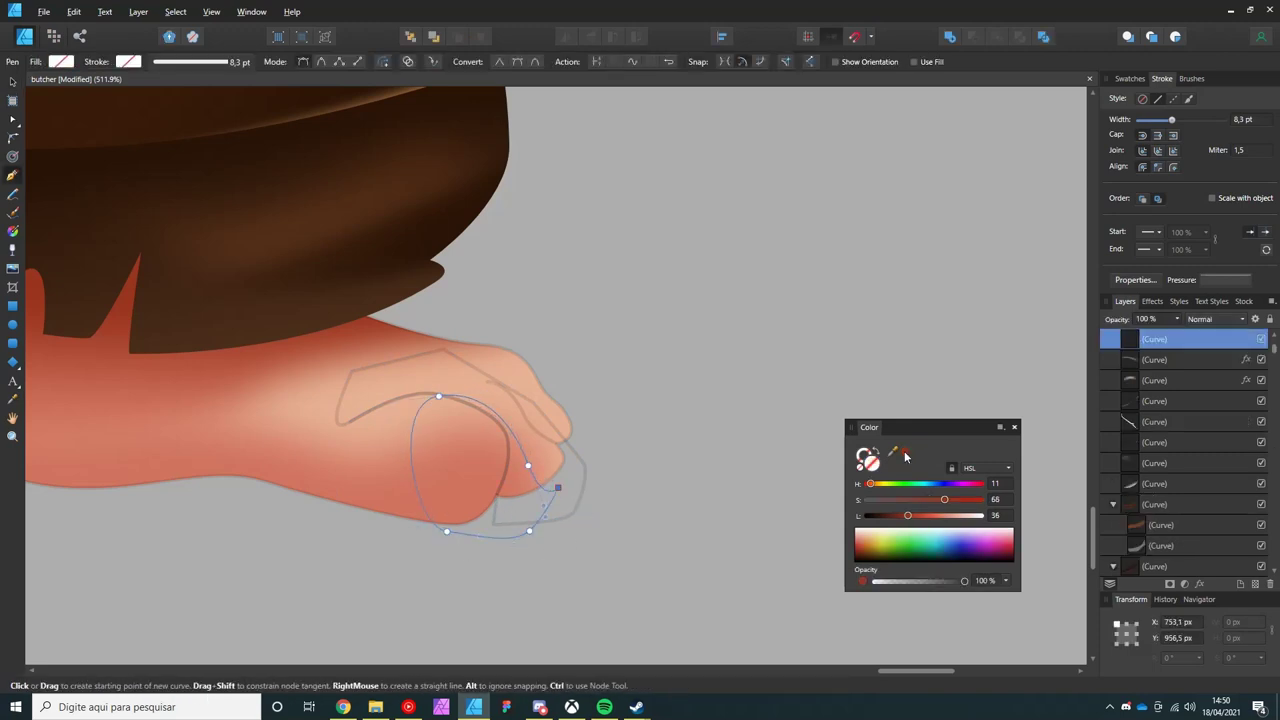
left_click_drag(893, 452, 542, 521)
key("v")
left_click(700, 480)
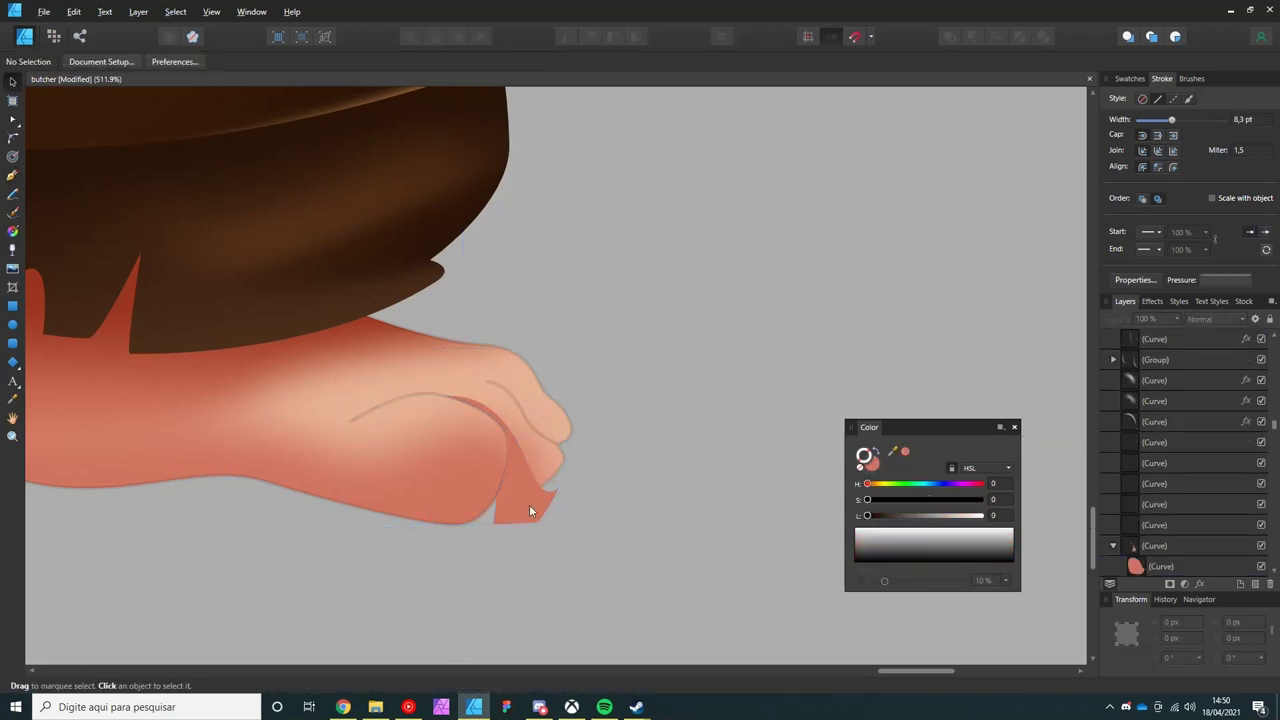
left_click(530, 511)
- Soften the toe shadow with a 1.7 px Gaussian Blur and a fill gradient
left_click(1185, 583)
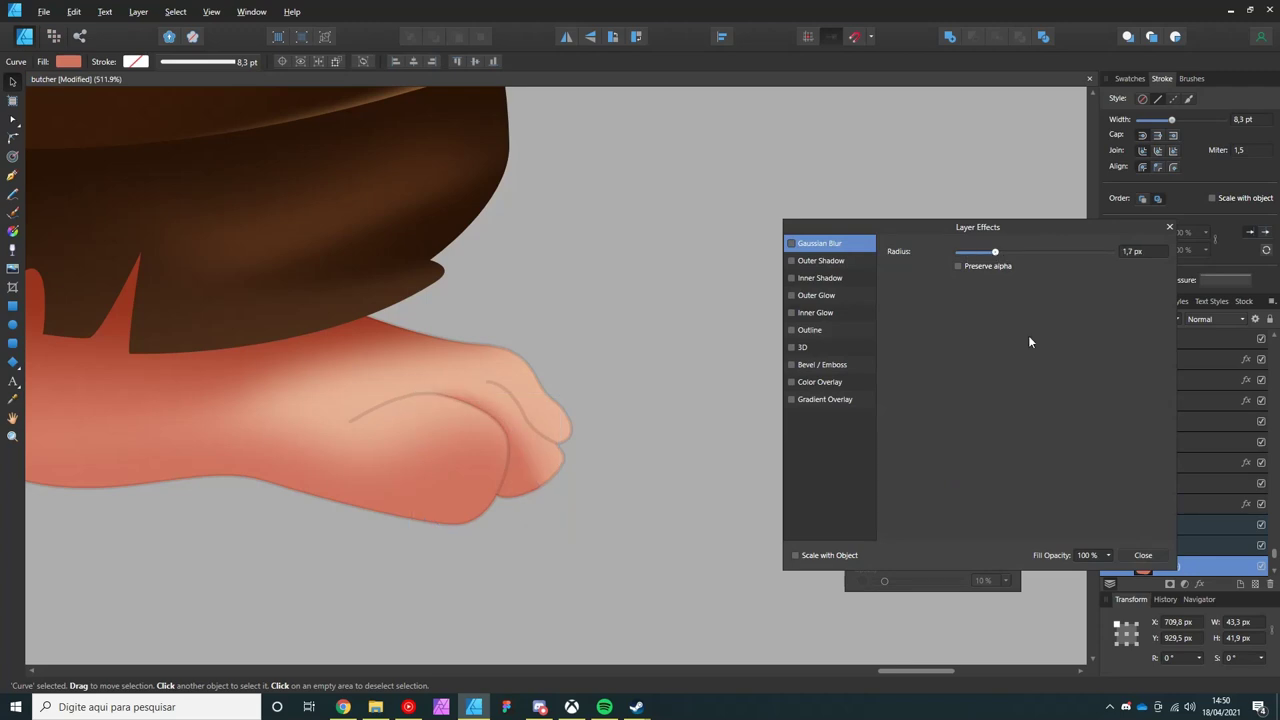
key("Escape")
key("g")
left_click_drag(515, 470, 522, 503)
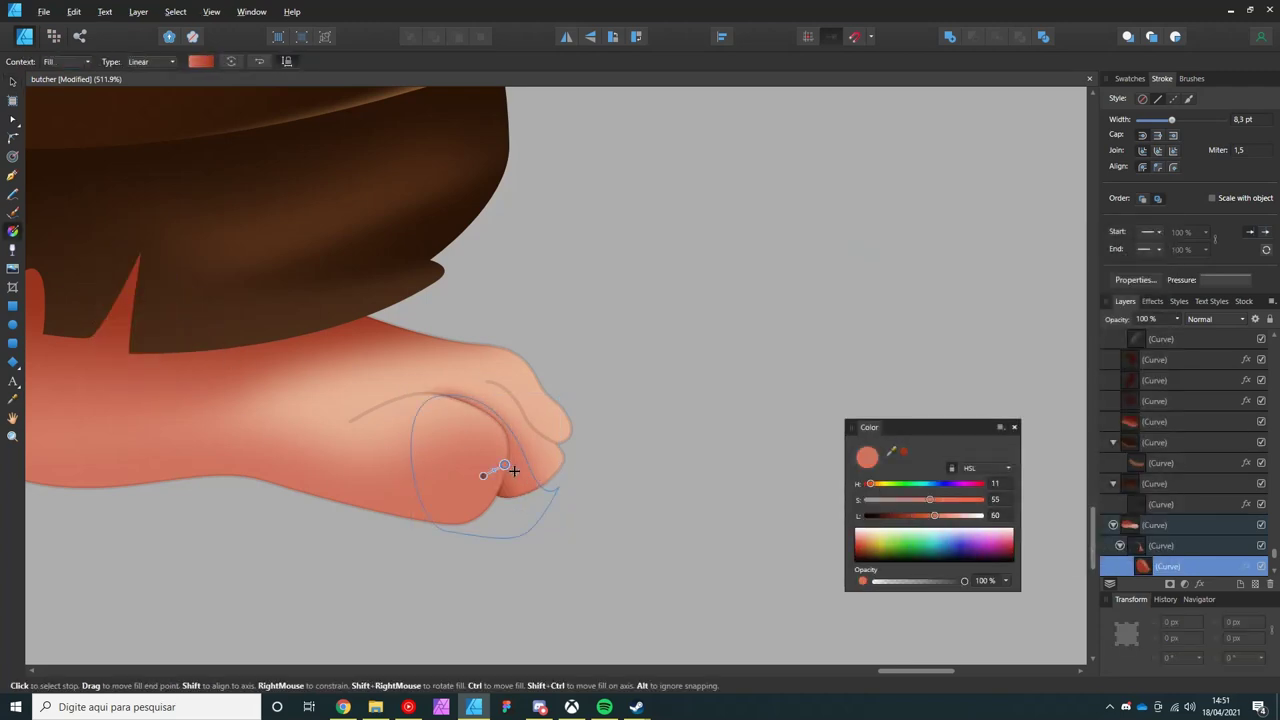
key("v")
scroll(510, 476, "up", 1)
key("a")
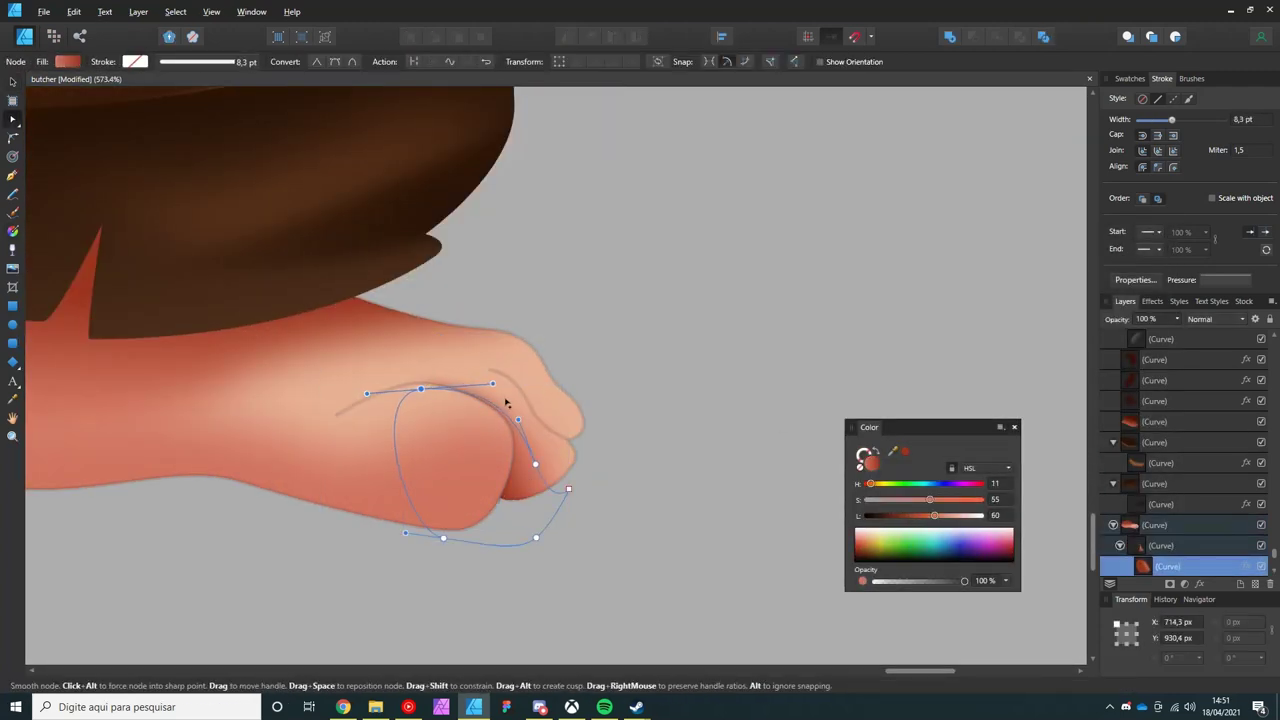
key("ctrl+d")
- Draw an outline along the sole of the foot
scroll(381, 450, "left", 5)
key("p")
key("Escape")
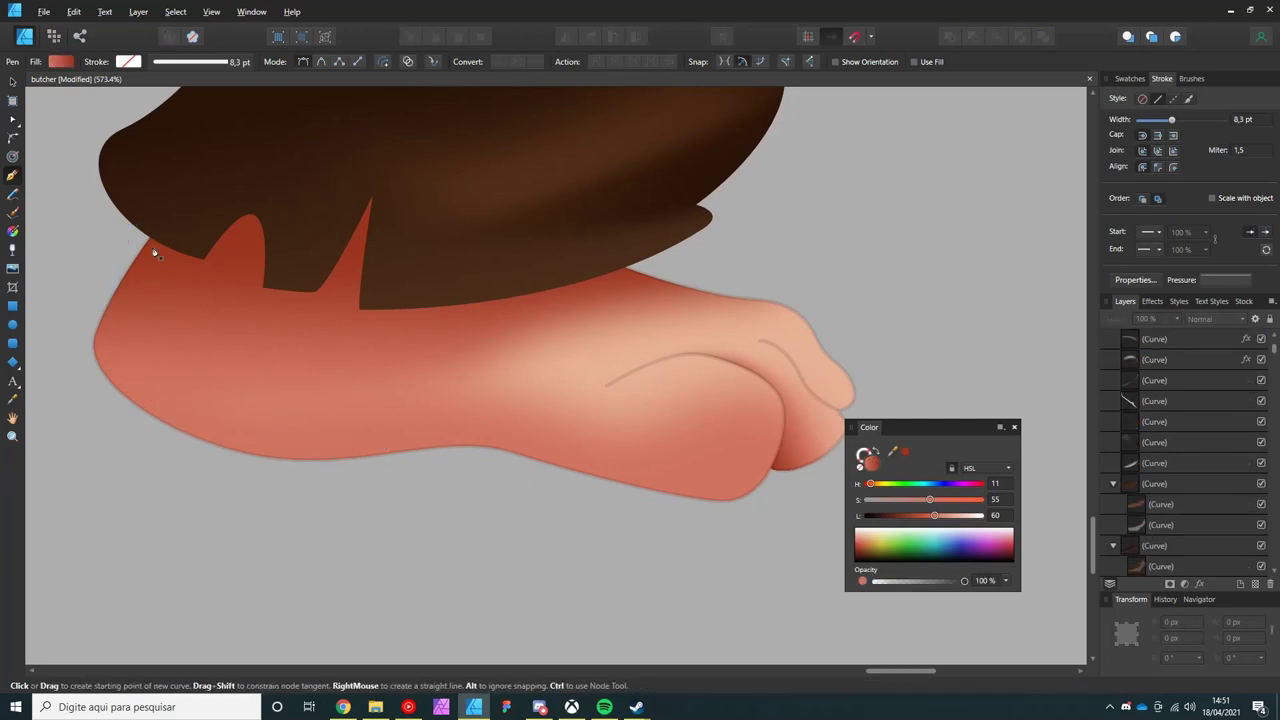
left_click_drag(380, 437, 474, 413)
left_click(776, 464)
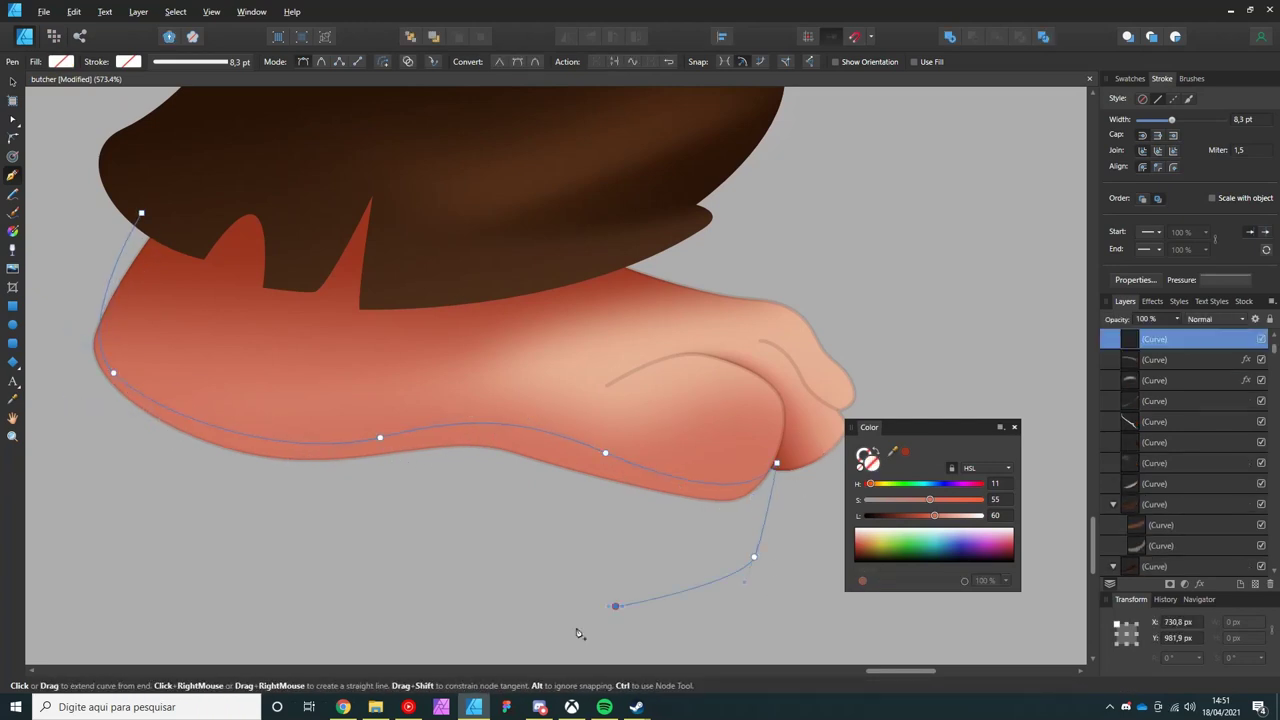
scroll(580, 600, "down", 3)
key("v")
left_click(269, 457)
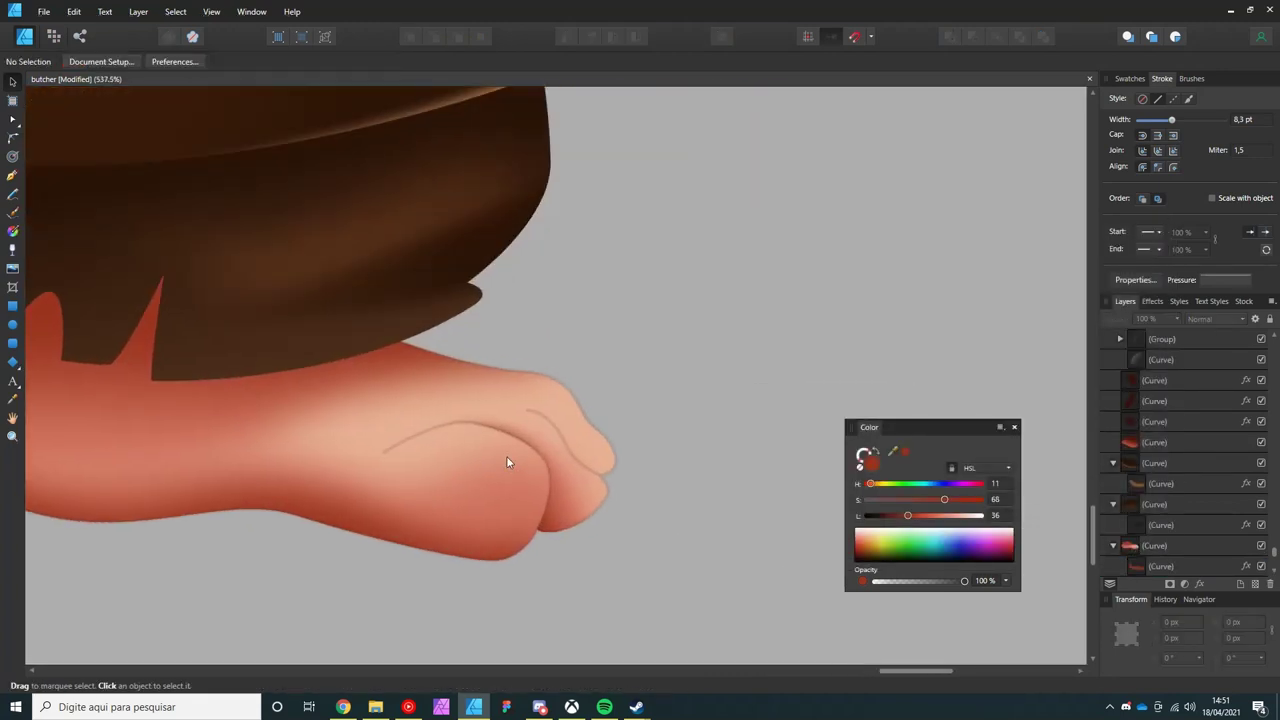
- Outline a shape over the upper toe and give it a lighter skin tone
key("p")
left_click(478, 400)
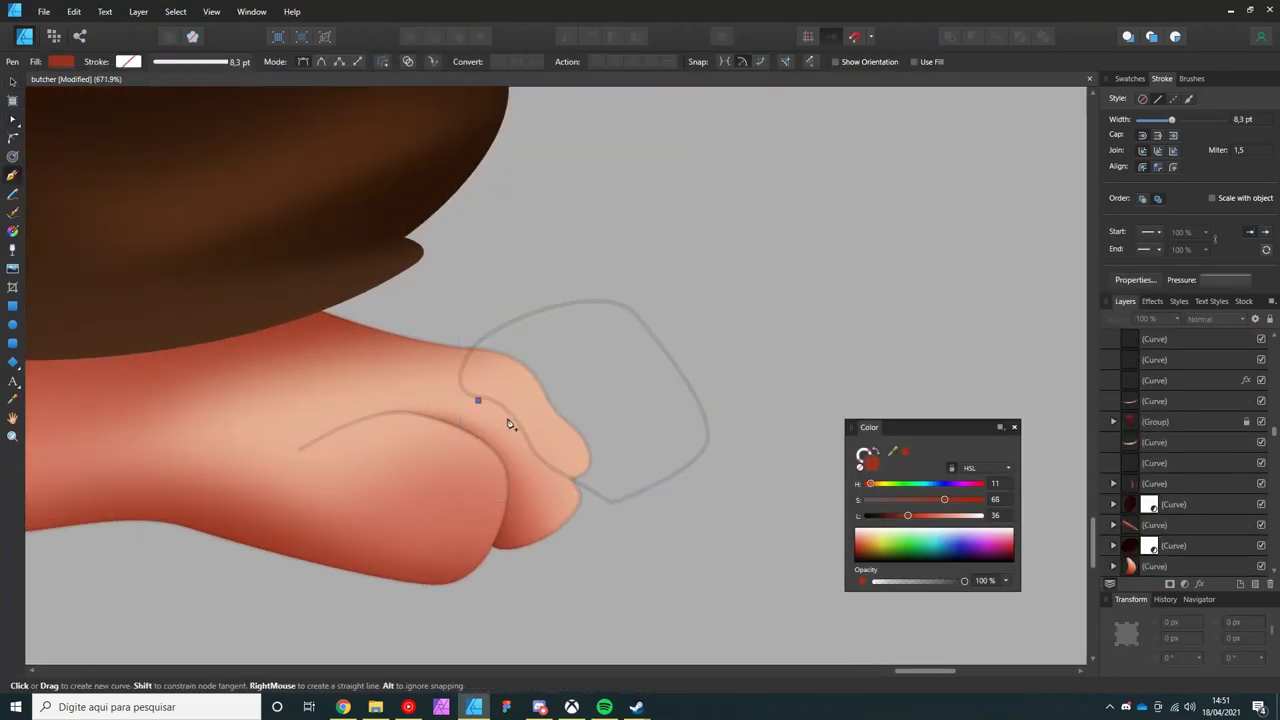
left_click_drag(530, 420, 551, 447)
left_click(478, 400)
key("v")
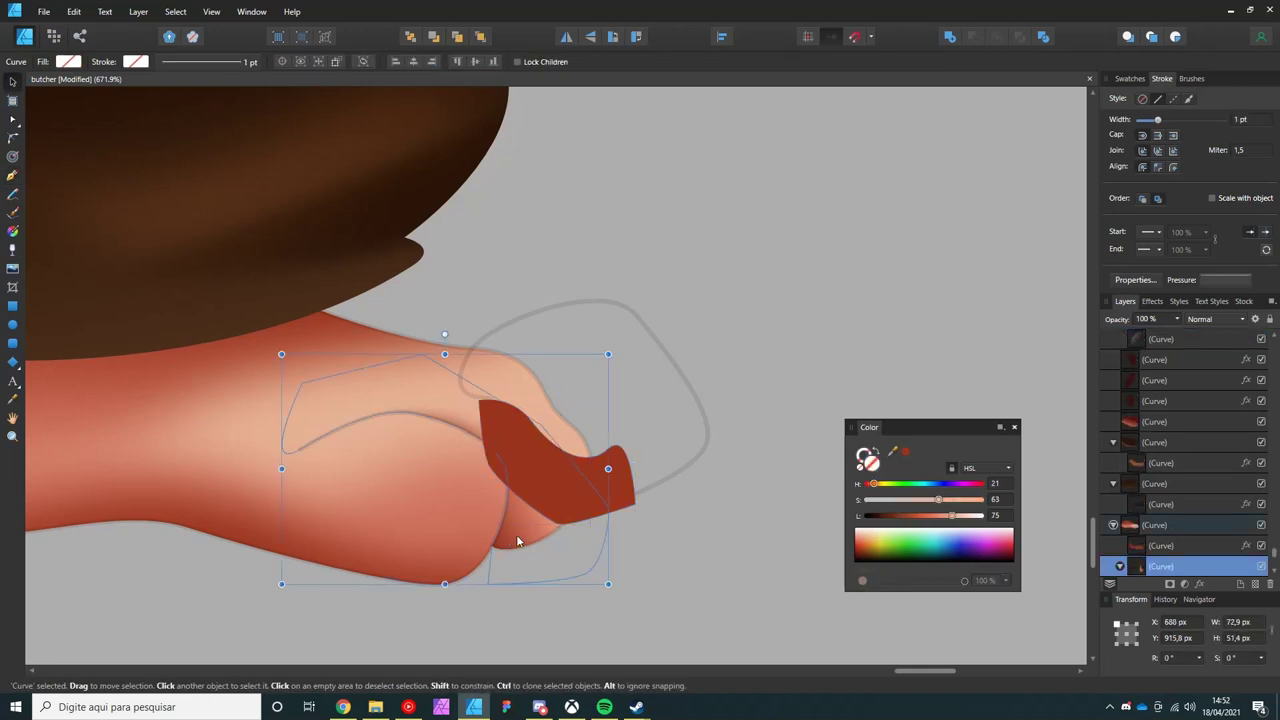
left_click(560, 483)
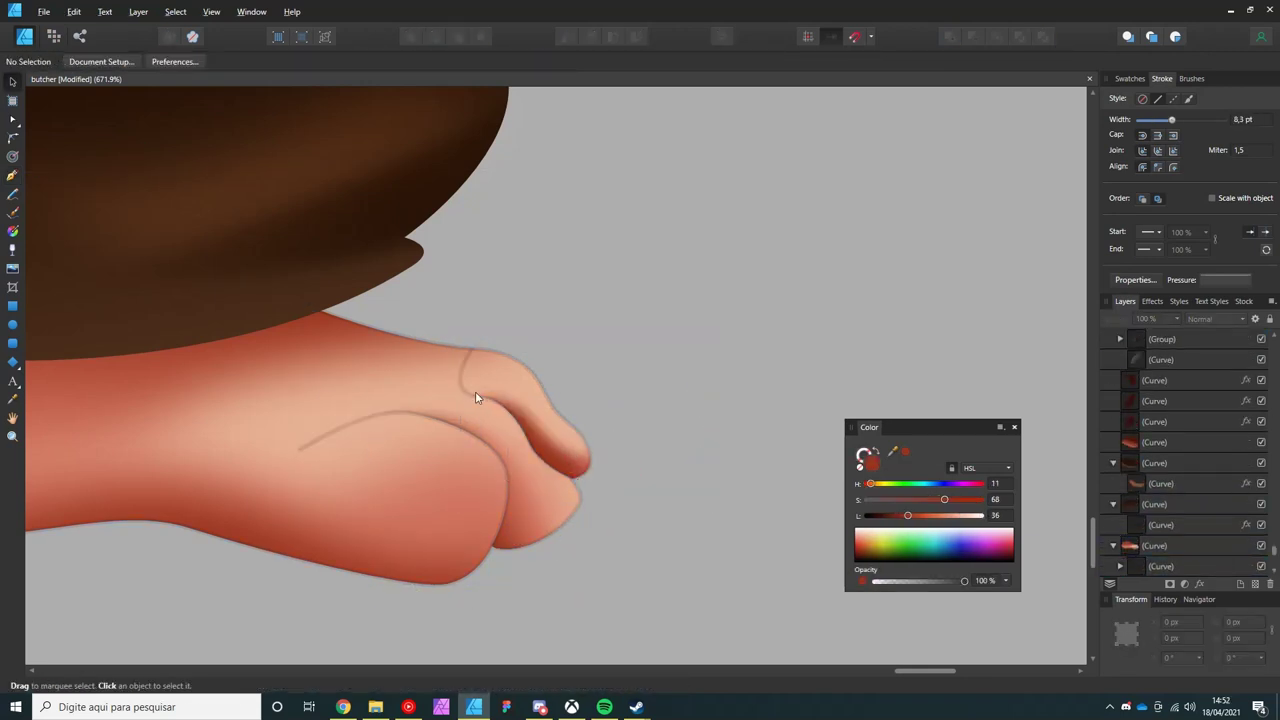
- Adjust the foot outline's node at the lower toe tip
key("g")
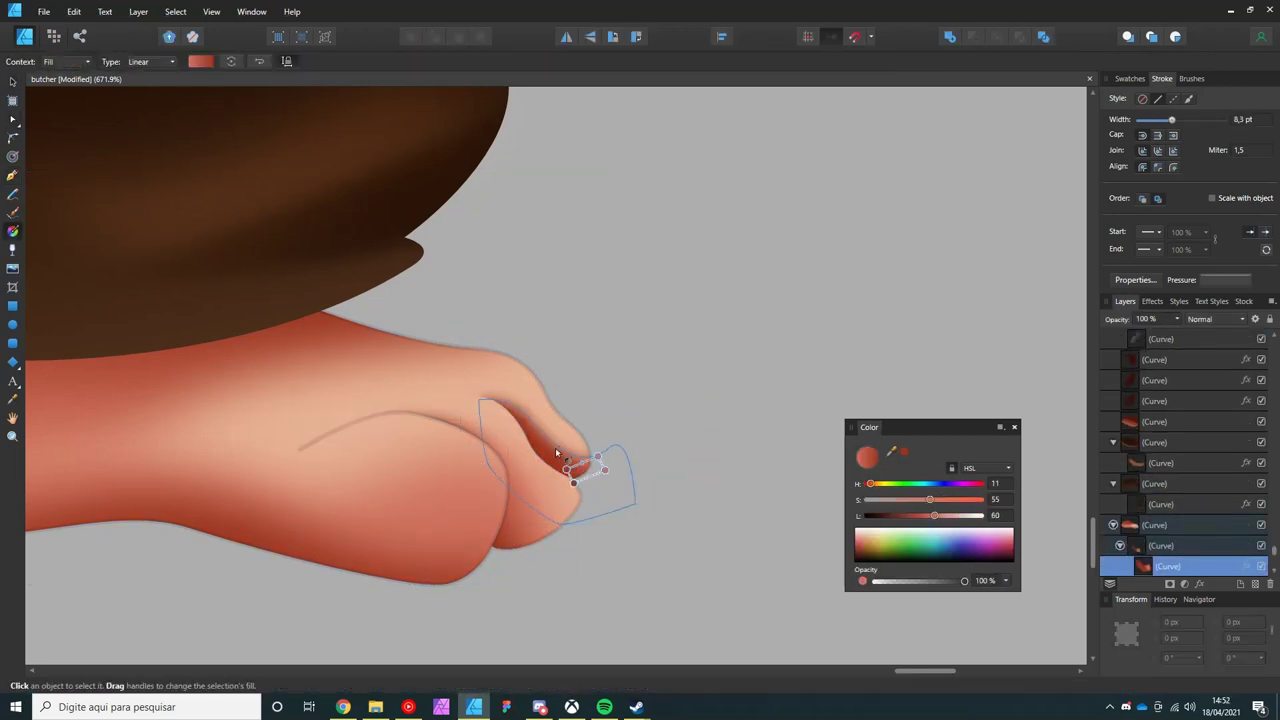
key("v")
left_click(535, 470)
scroll(535, 470, "up", 2)
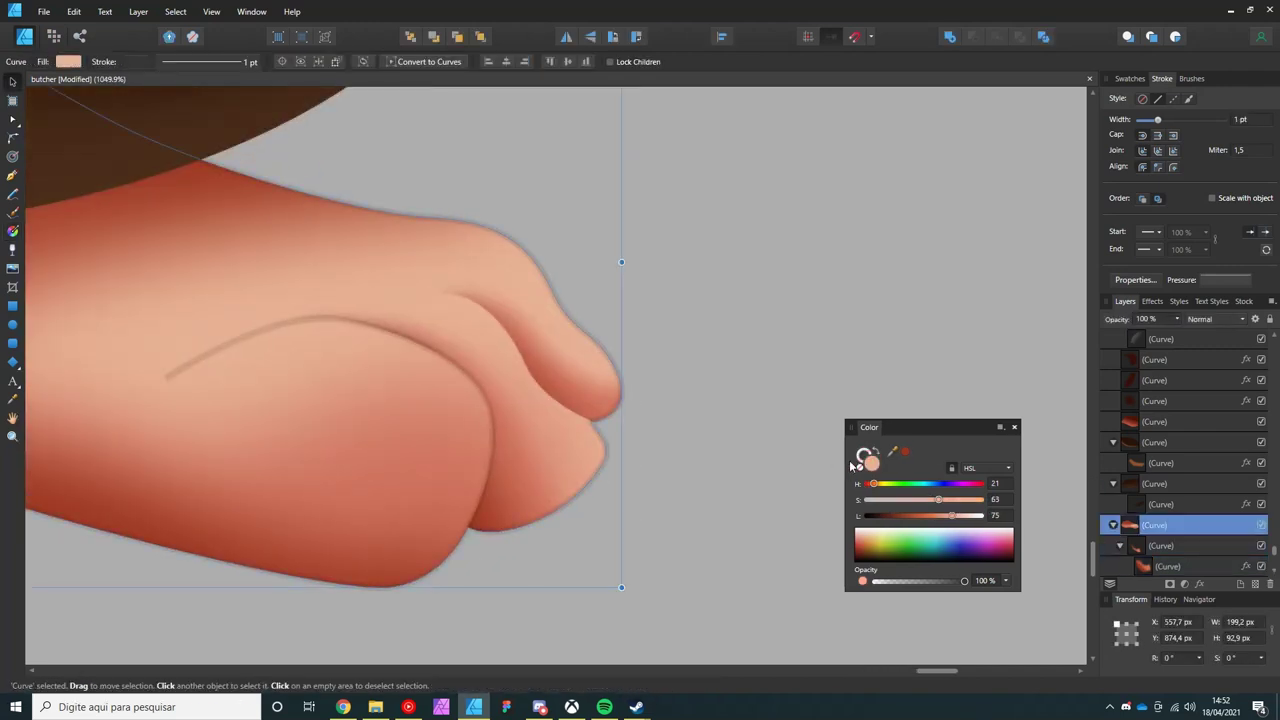
scroll(517, 433, "down", 3)
scroll(570, 448, "up", 3)
key("a")
scroll(570, 448, "up", 3)
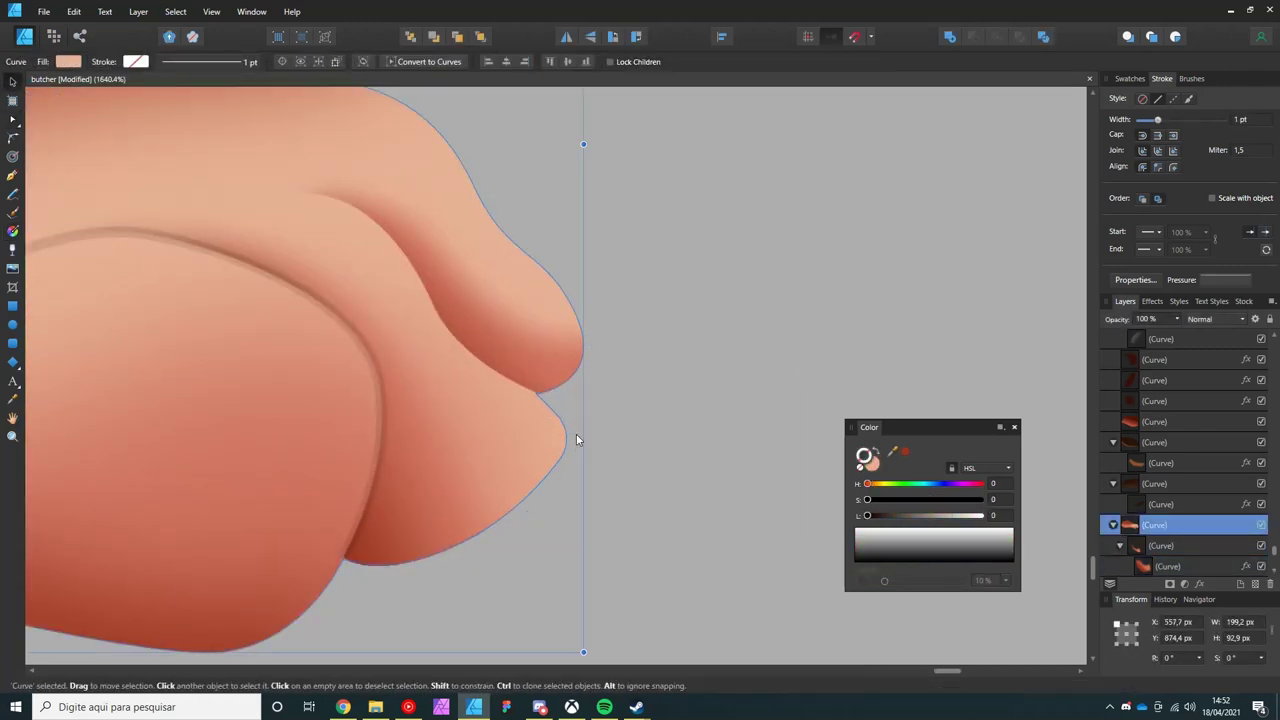
left_click_drag(576, 437, 570, 431)
key("v")
key("ctrl+d")
- Undo a stray curve and select the crease line on the foot
scroll(543, 437, "down", 5)
scroll(514, 443, "up", 3)
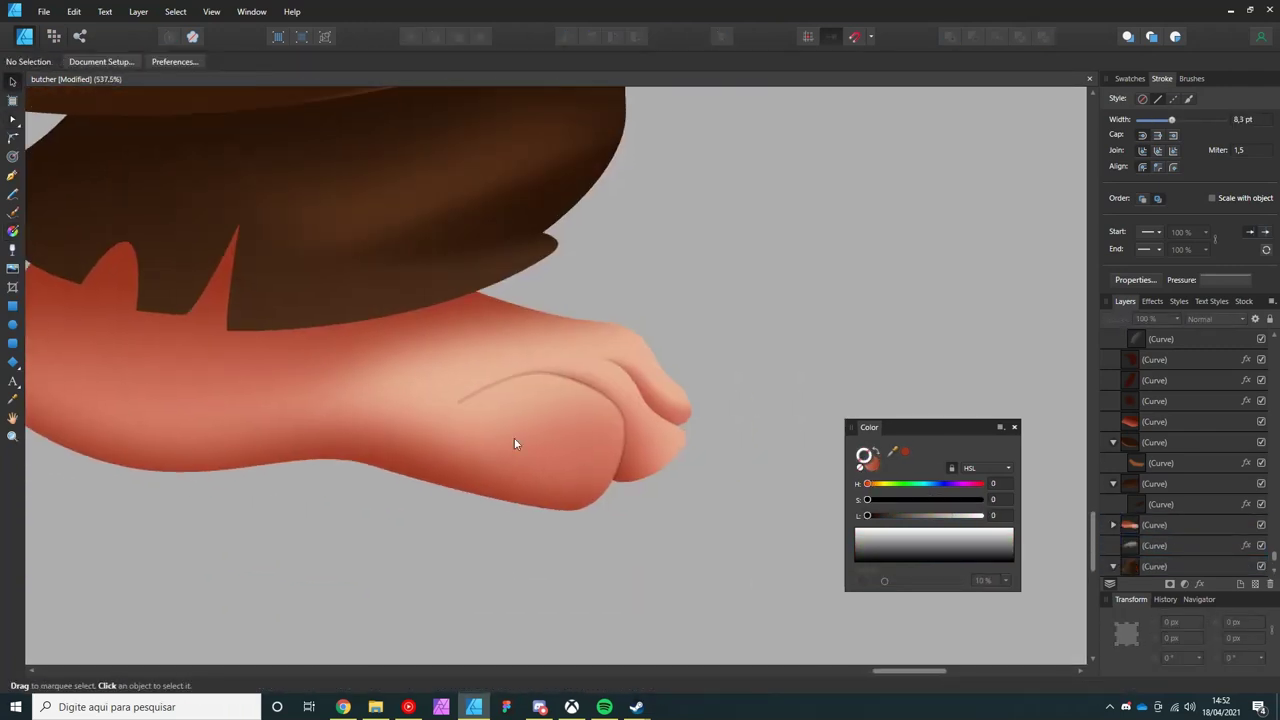
scroll(520, 451, "down", 3)
scroll(616, 435, "up", 4)
key("p")
key("ctrl+z")
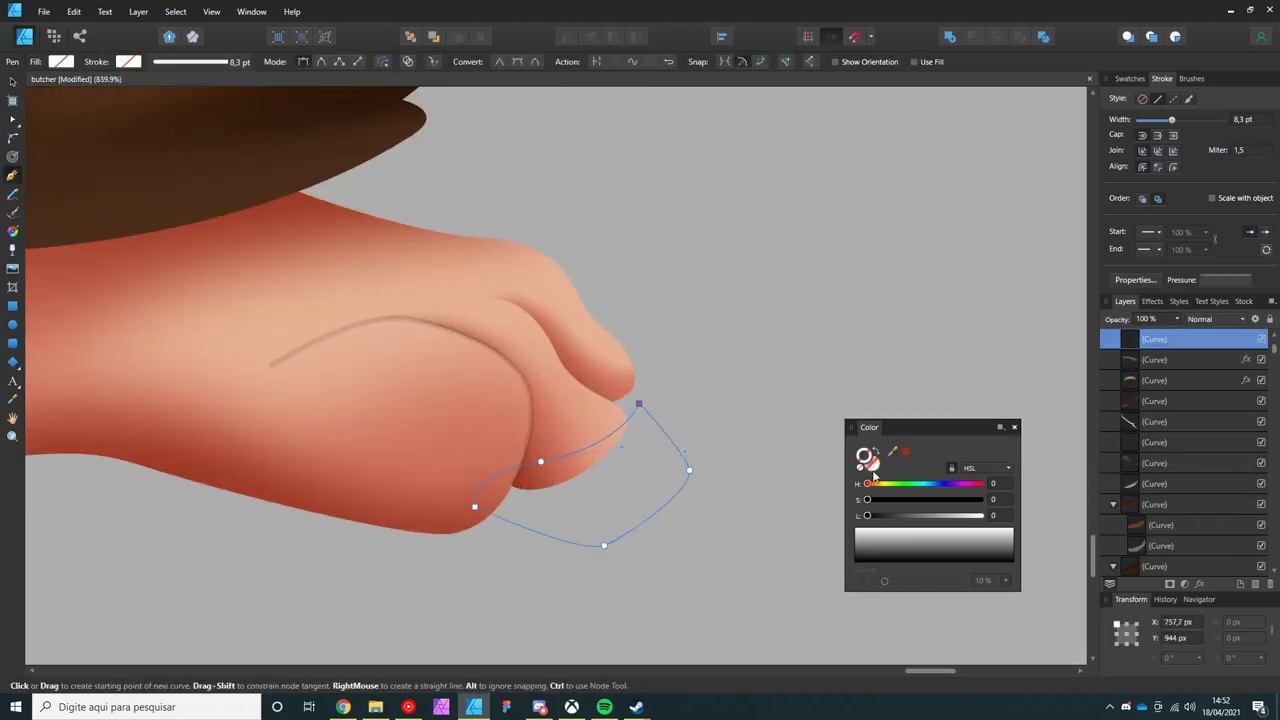
key("v")
key("Escape")
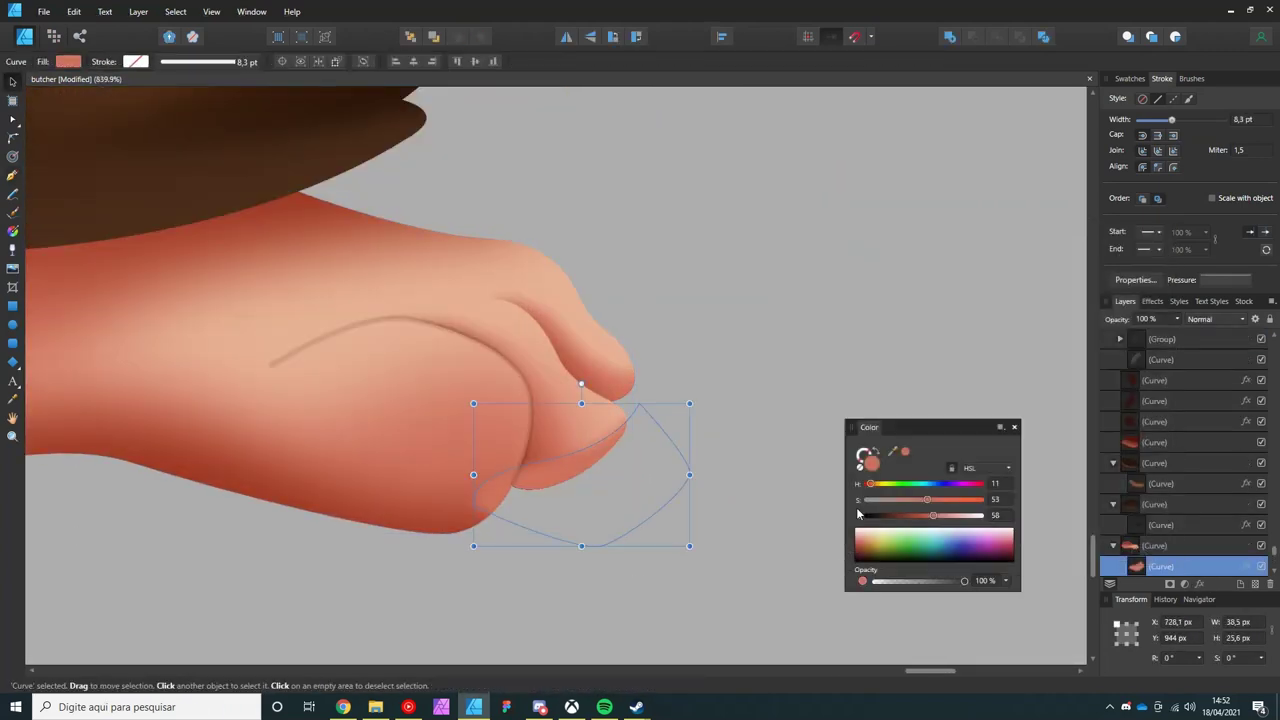
key("ctrl+d")
scroll(408, 432, "down", 1)
double_click(518, 390)
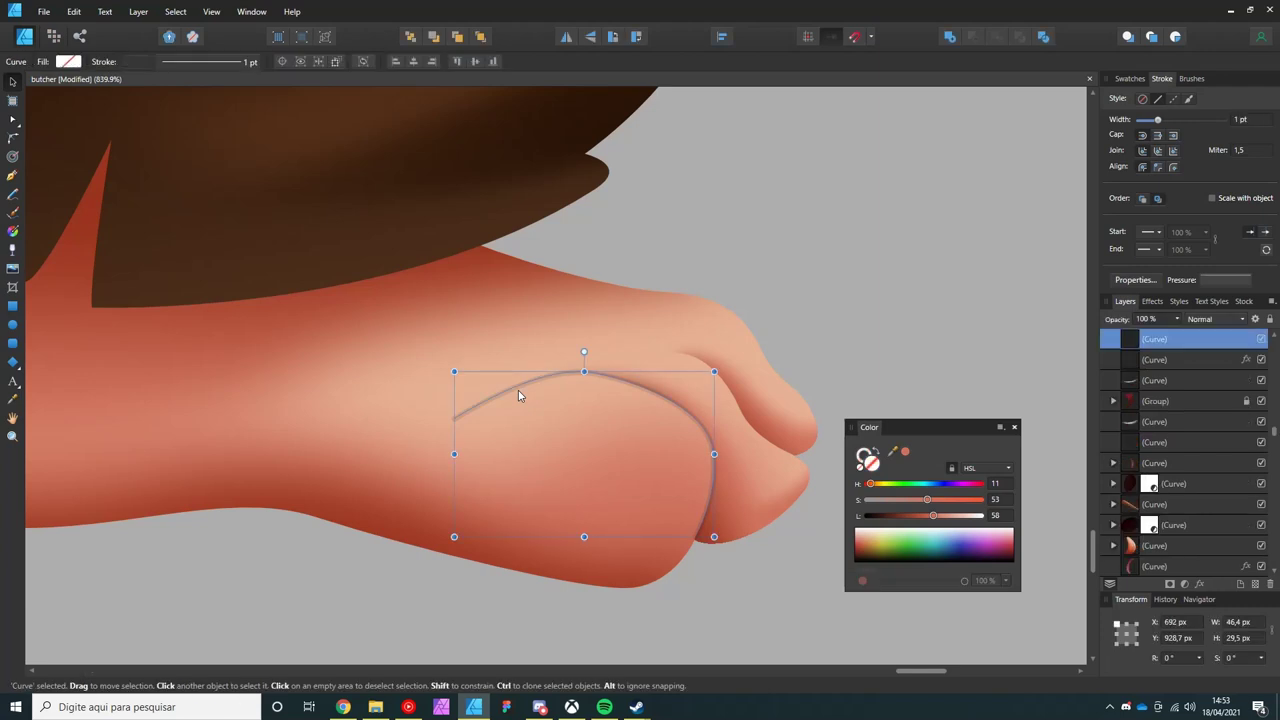
scroll(518, 390, "down", 1)
- Draw a shadow shape under the lower toe with a 1.5 px Gaussian Blur
key("p")
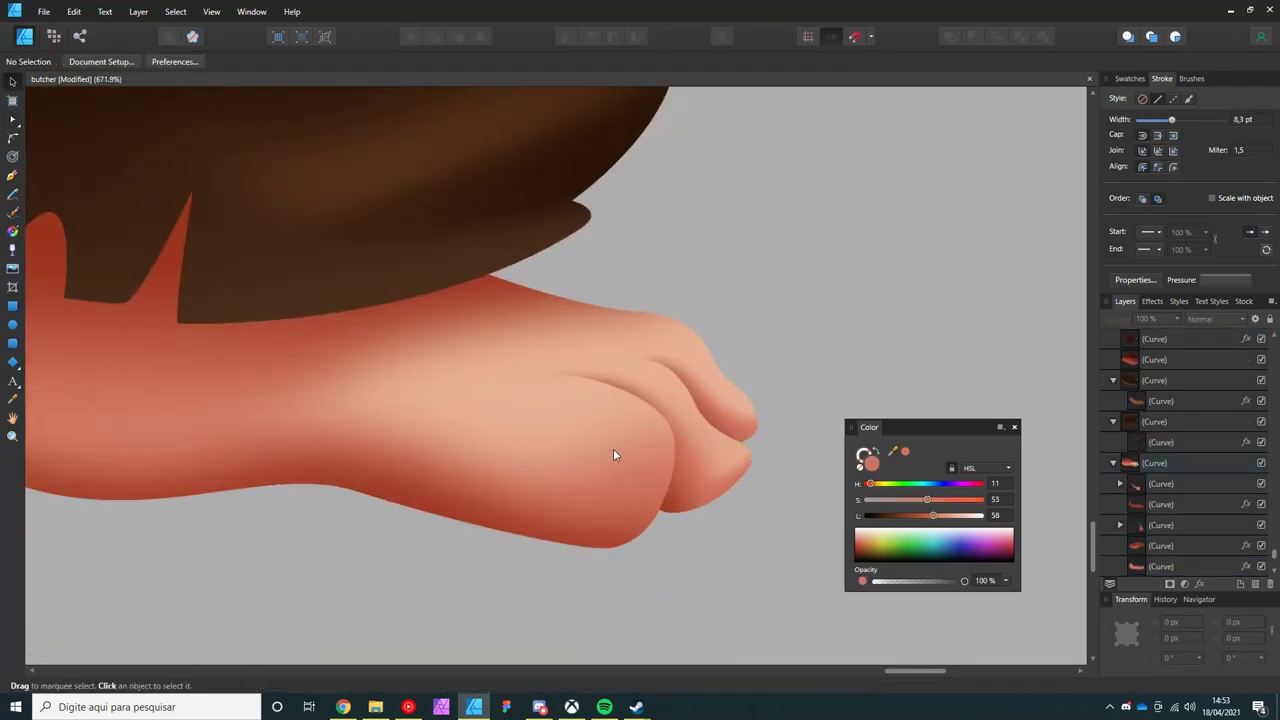
left_click(676, 429)
left_click_drag(633, 431, 597, 443)
left_click(676, 429)
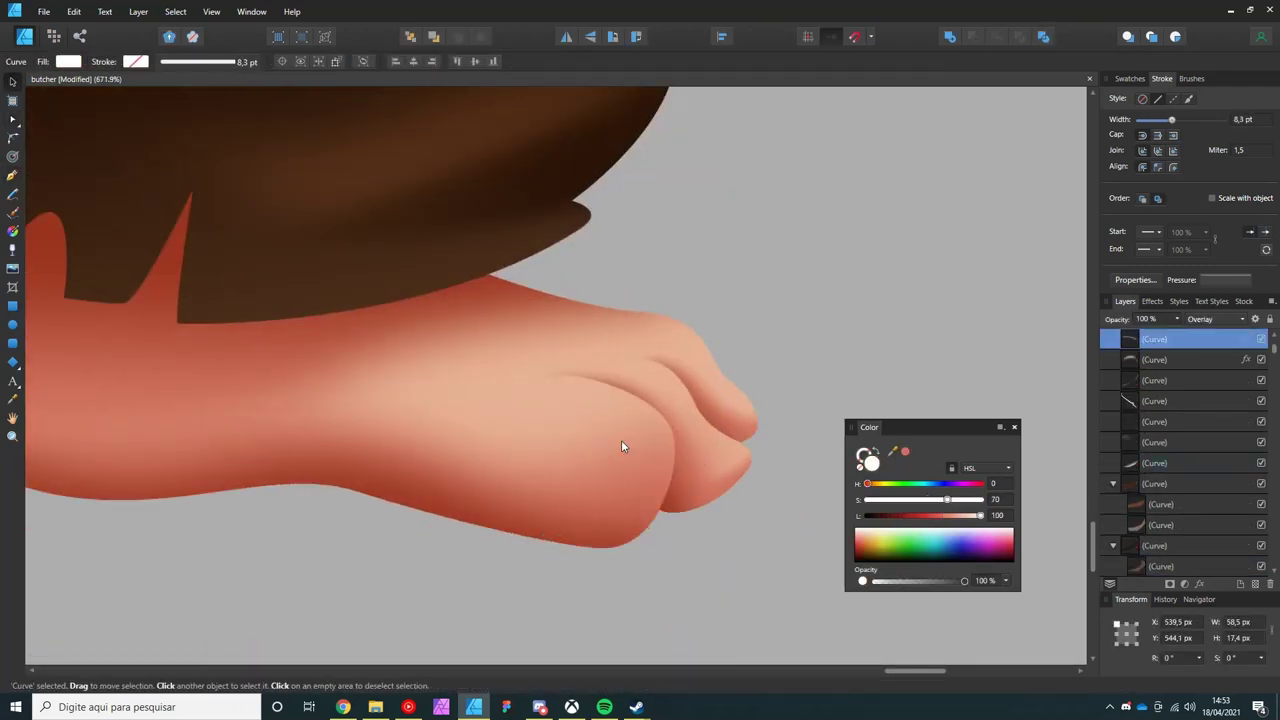
left_click(1199, 583)
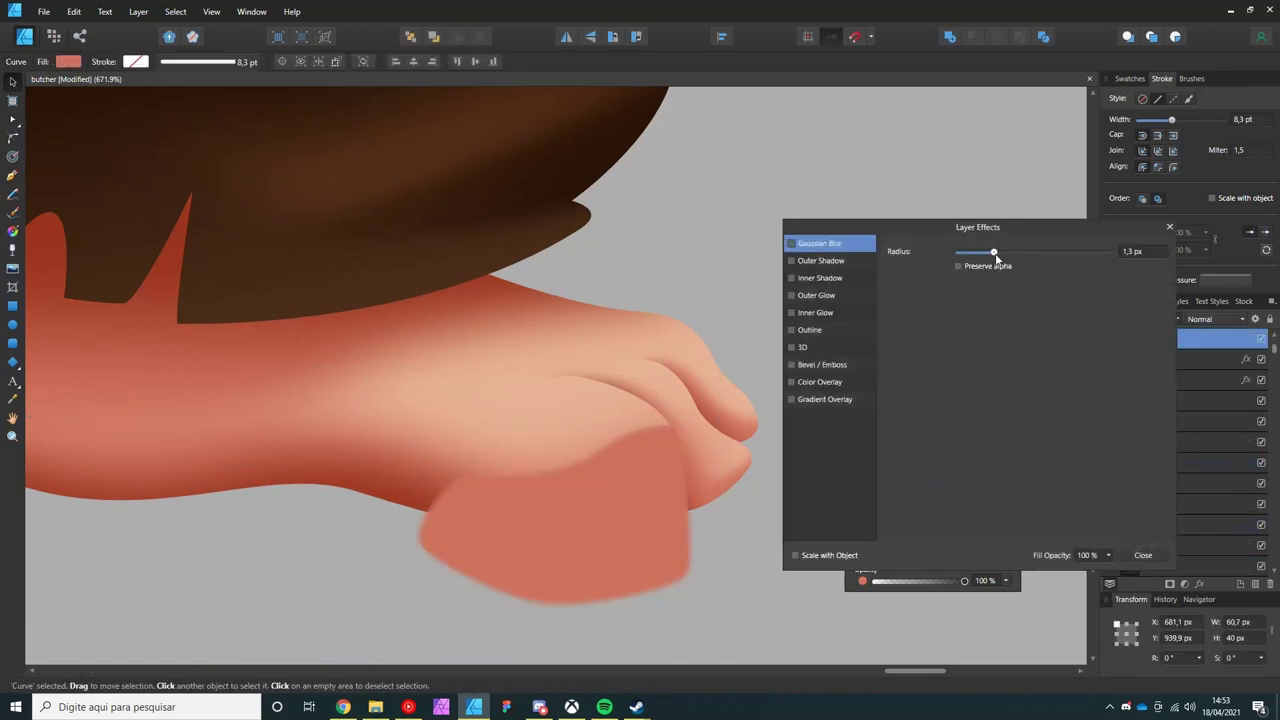
left_click(794, 240)
left_click(1223, 634)
scroll(566, 447, "down", 5)
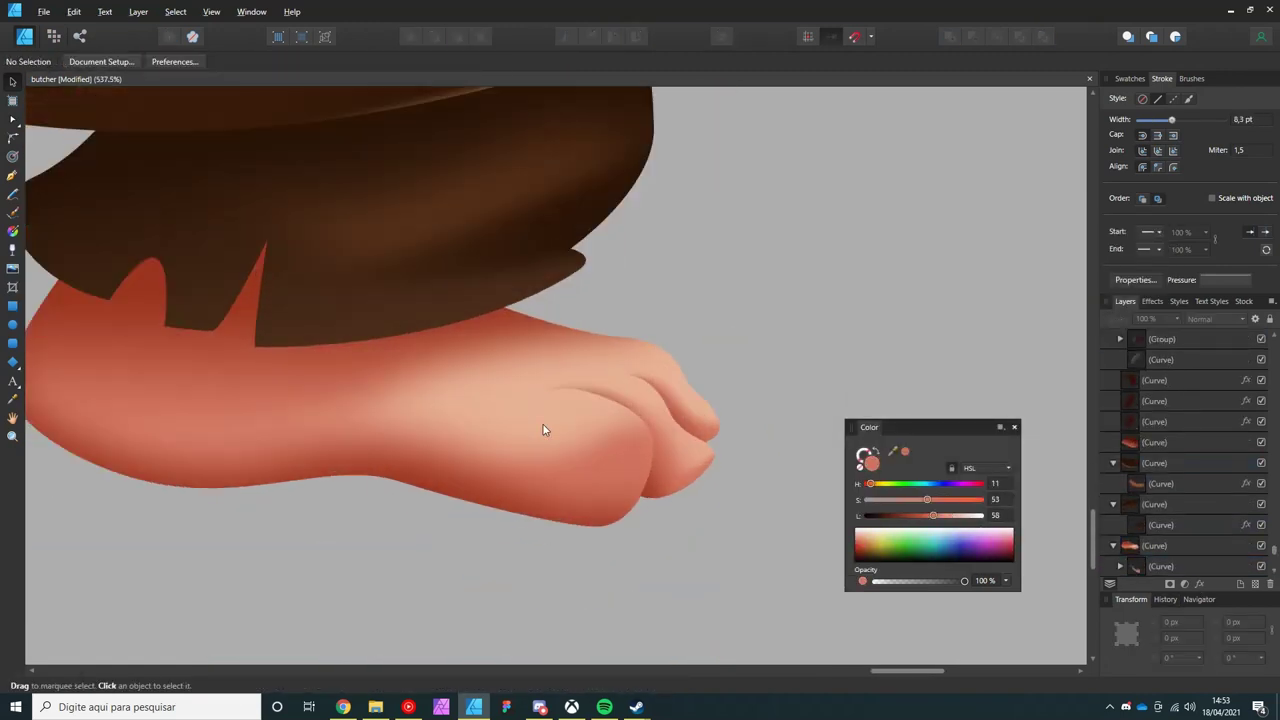
- Darken the foot's fill gradient toward the heel with a deeper red
left_click(353, 347)
key("g")
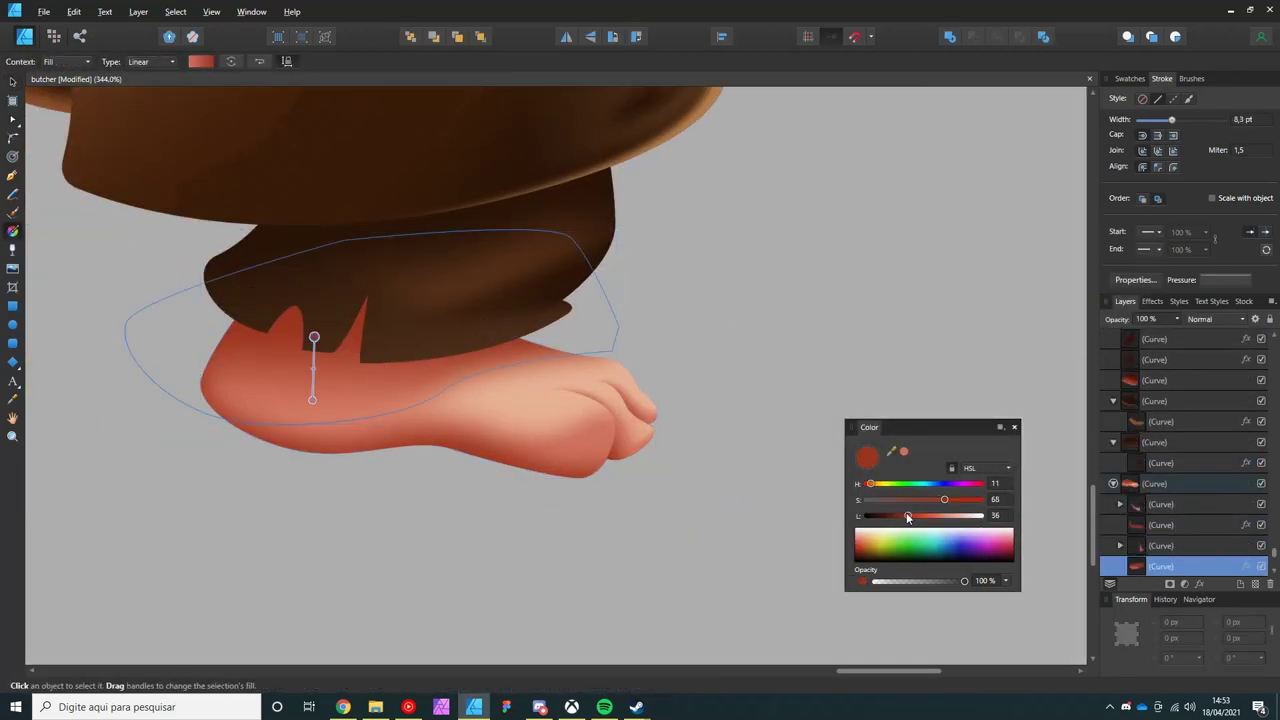
left_click_drag(934, 515, 903, 517)
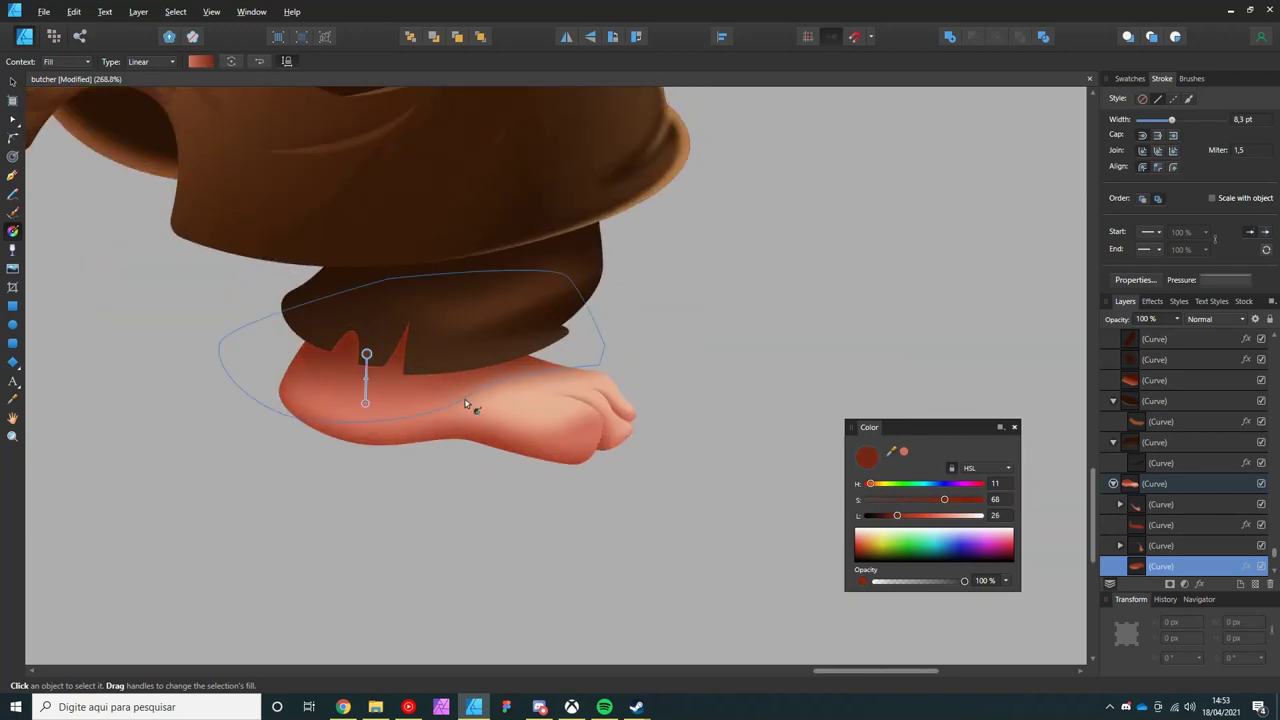
scroll(365, 342, "up", 3)
- Start a highlight outline across the top of the toes
key("p")
left_click(720, 414)
left_click_drag(673, 428, 652, 447)
left_click_drag(590, 432, 571, 423)
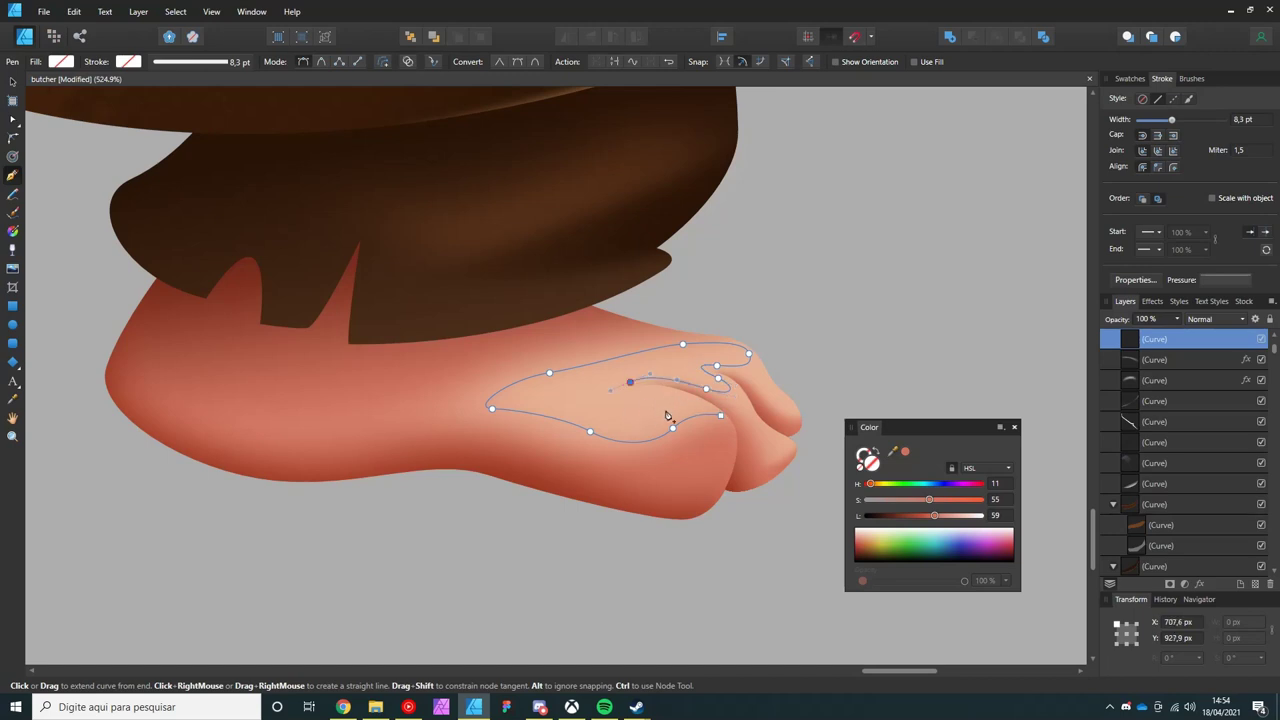
- Finish the toe highlight outline, blur it slightly, and fade it white-to-transparent with a gradient
left_click_drag(934, 515, 980, 515)
key("v")
left_click(1255, 318)
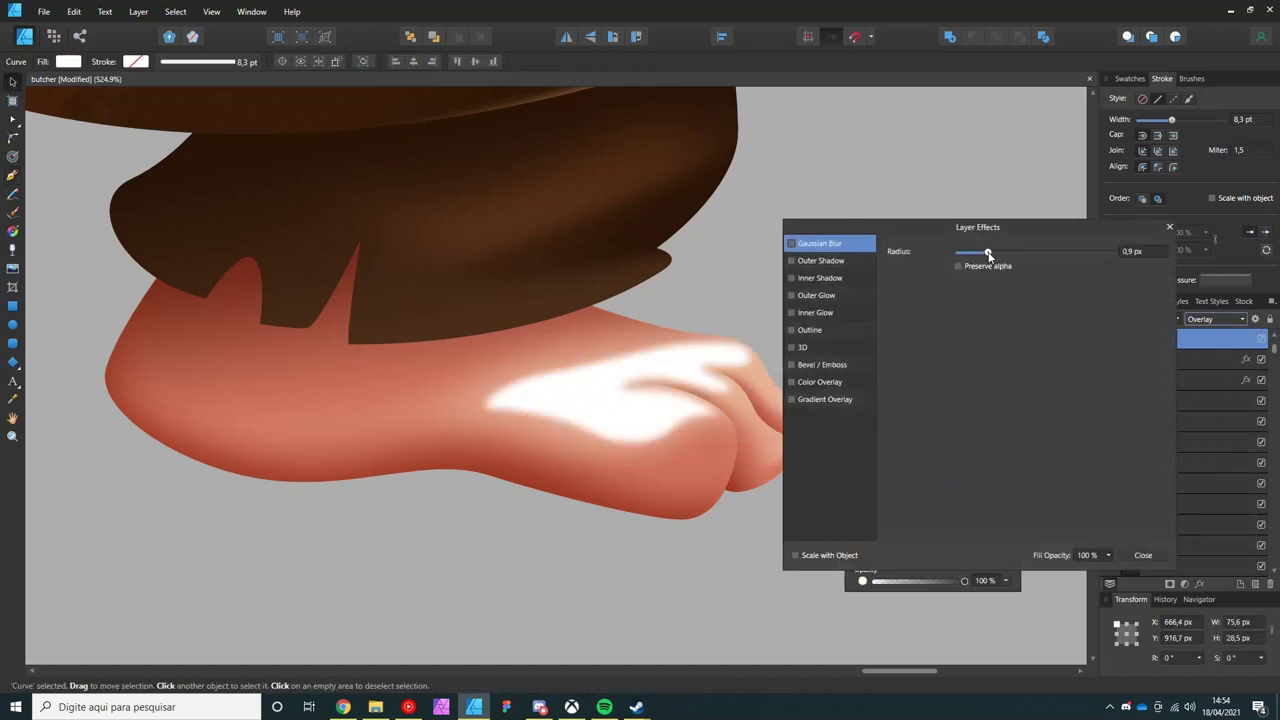
key("Return")
key("g")
left_click_drag(514, 423, 620, 271)
scroll(620, 268, "down", 3)
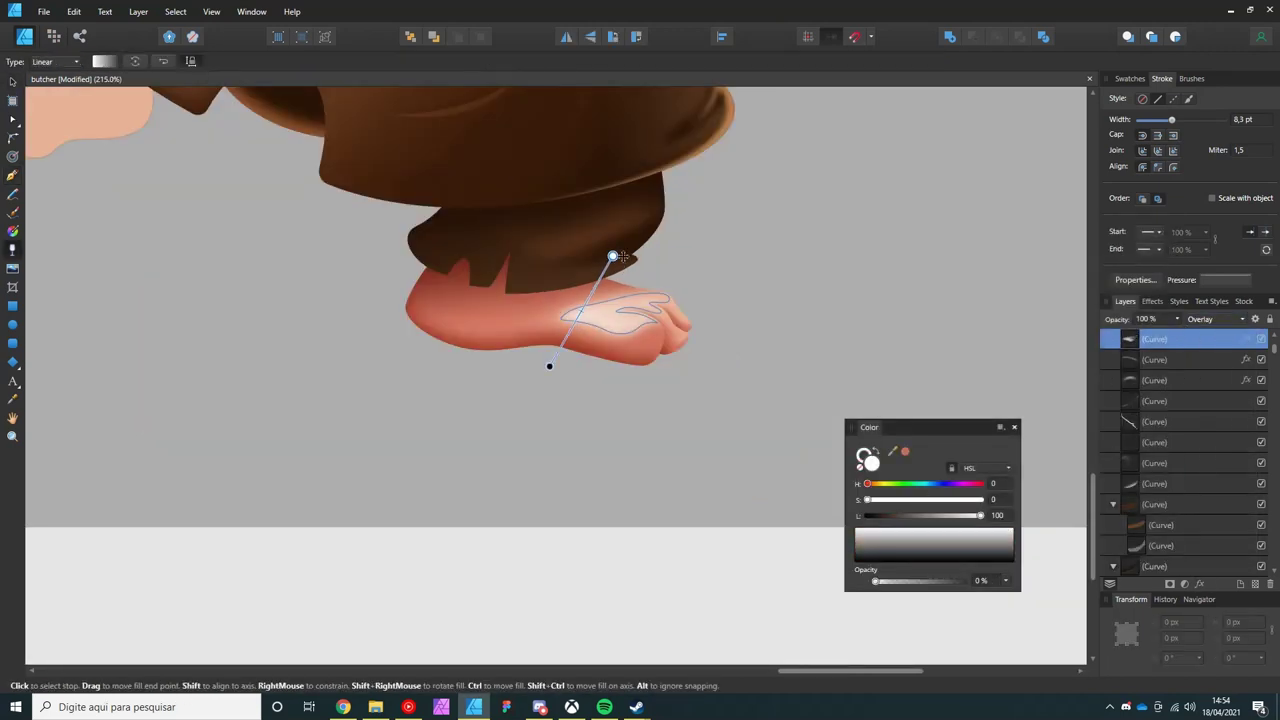
scroll(600, 300, "up", 3)
key("ctrl+d")
scroll(540, 330, "up", 2)
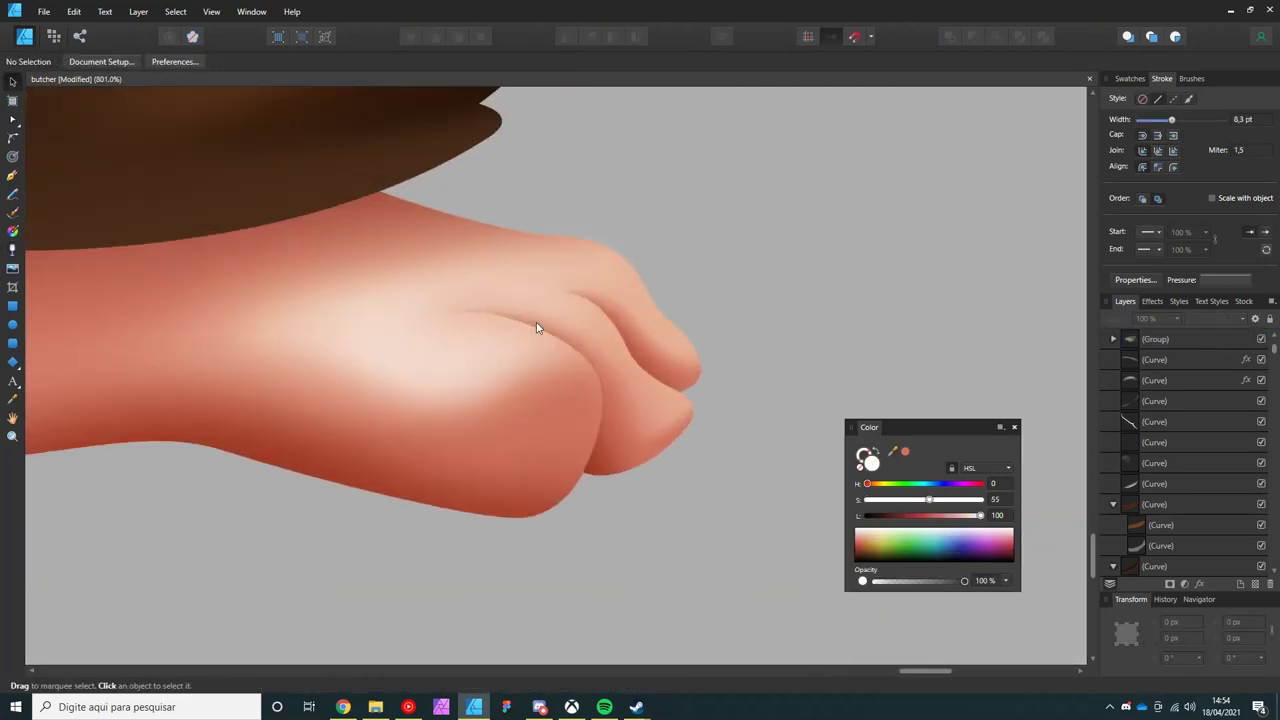
- Draw a closed highlight shape along the toe crease with the Pen tool
key("p")
left_click(551, 297)
left_click(594, 314)
left_click(643, 378)
left_click(681, 405)
left_click(543, 311)
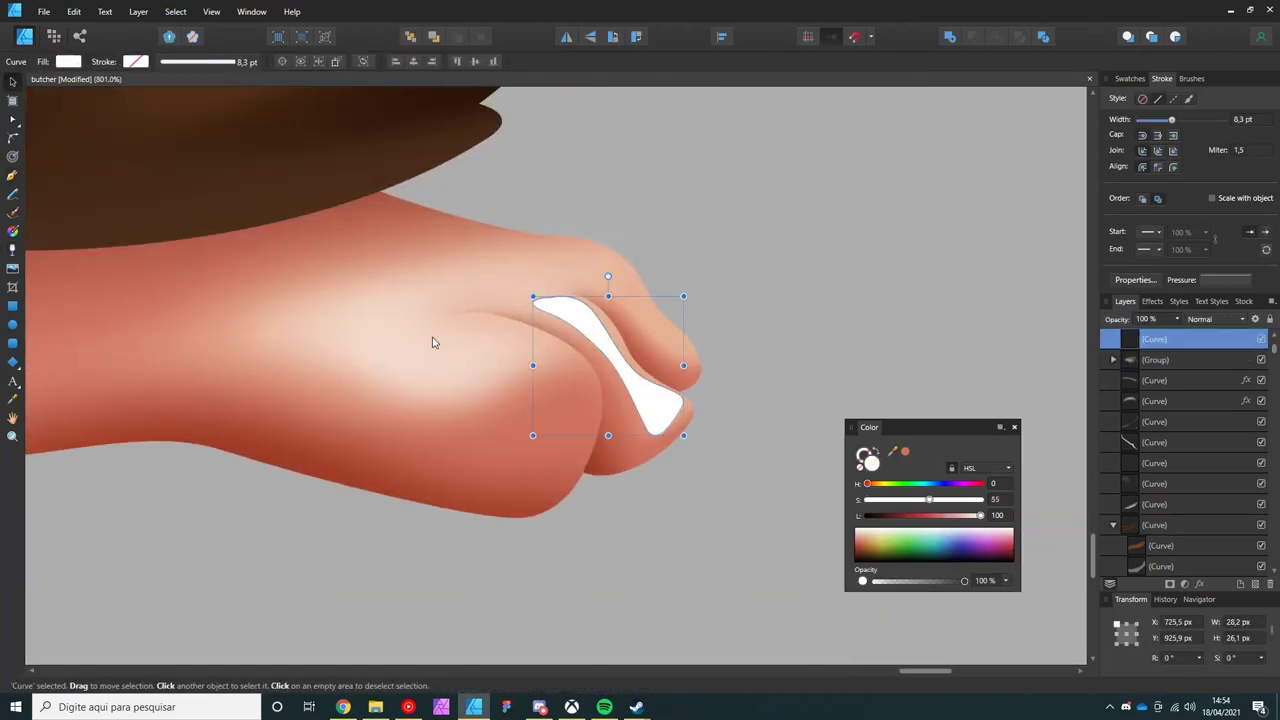
scroll(594, 343, "down", 1)
scroll(600, 300, "up", 2)
- Draw a closed highlight shape down the upper toe's edge, then clear the selection
left_click(624, 267)
left_click(656, 314)
left_click(709, 371)
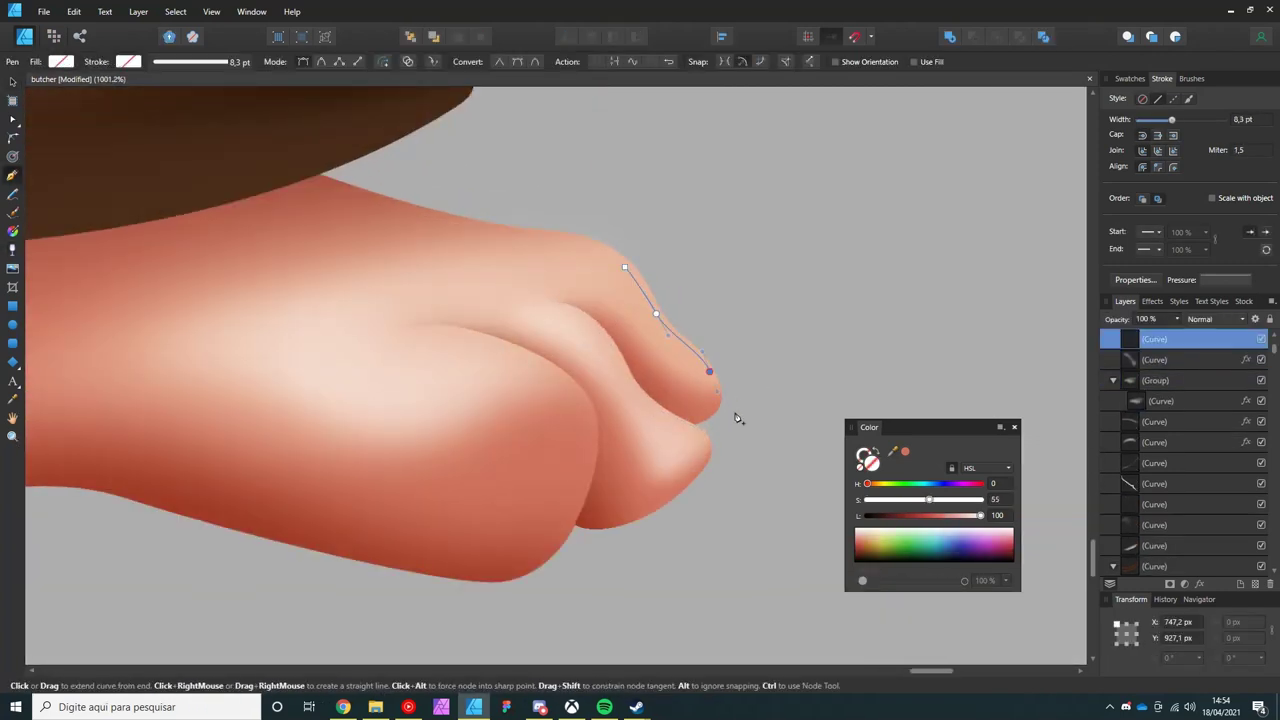
left_click(624, 267)
scroll(640, 340, "down", 2)
scroll(640, 340, "up", 1)
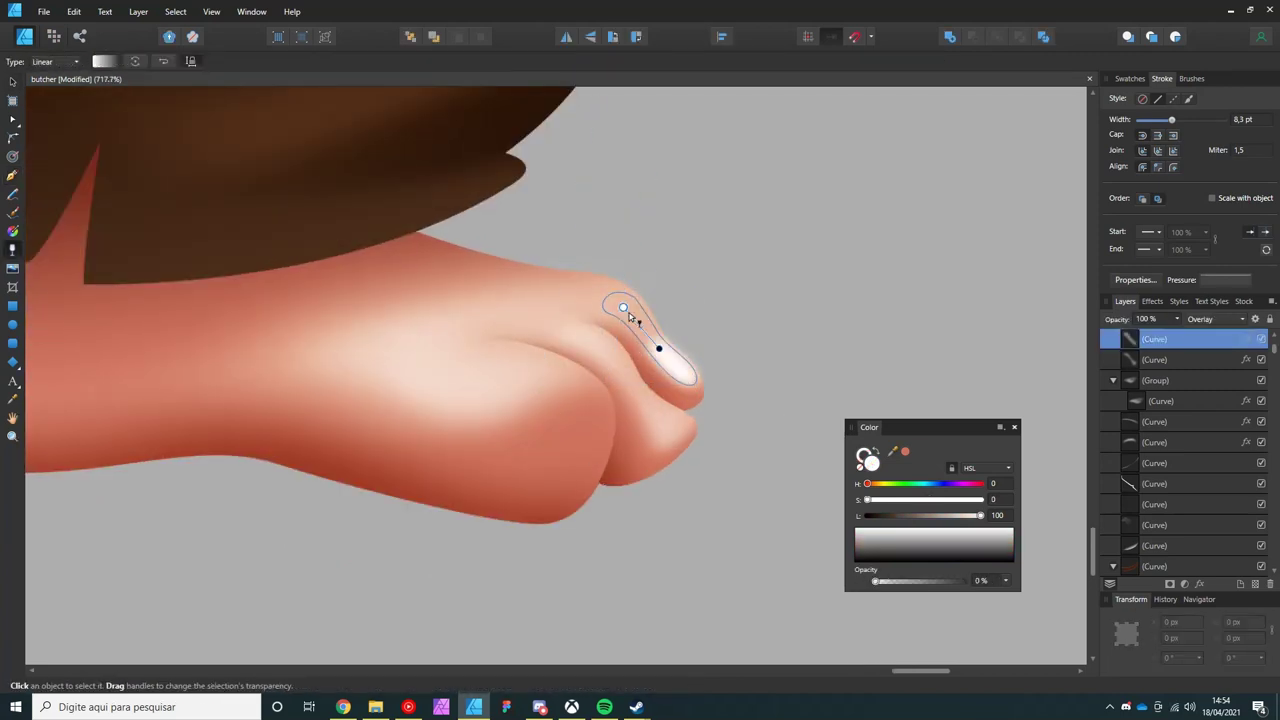
scroll(660, 370, "down", 1)
key("ctrl+d")
left_click(657, 410)
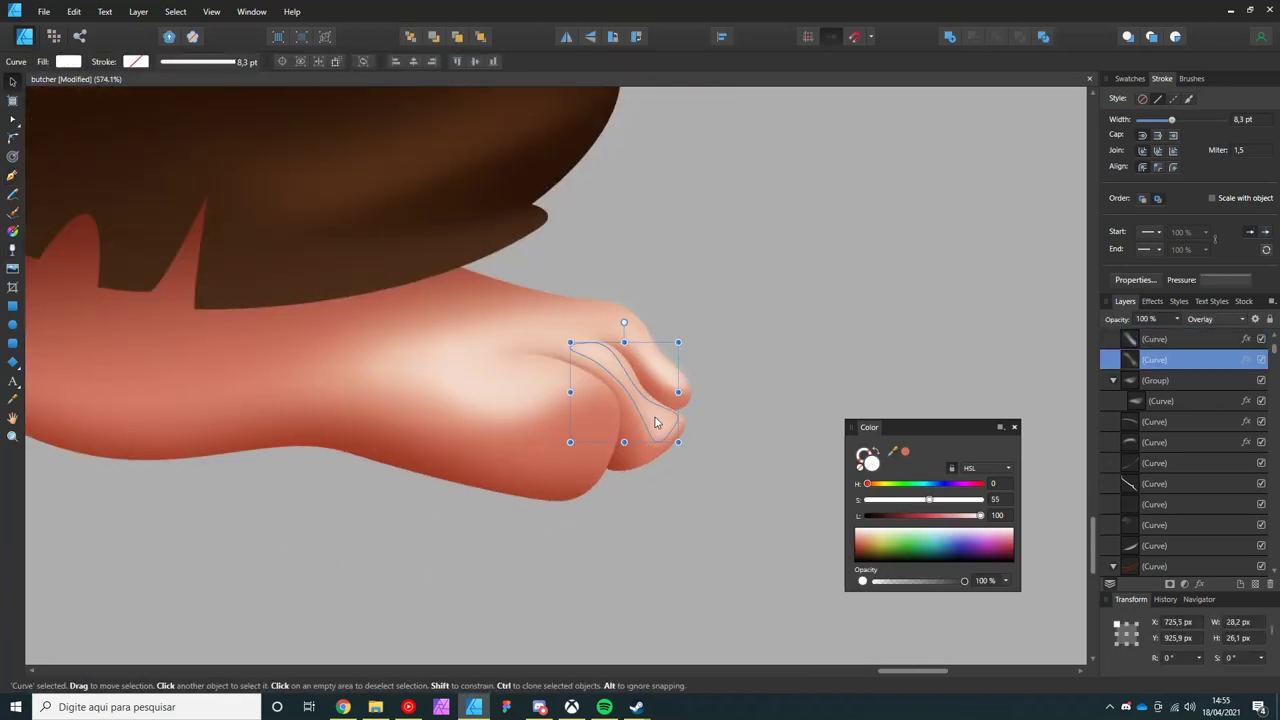
left_click(600, 490)
key("ctrl+d")
scroll(650, 416, "up", 1)
- Draw a white crease curve along the toe and blur it via Layer Effects
key("p")
left_click(558, 342)
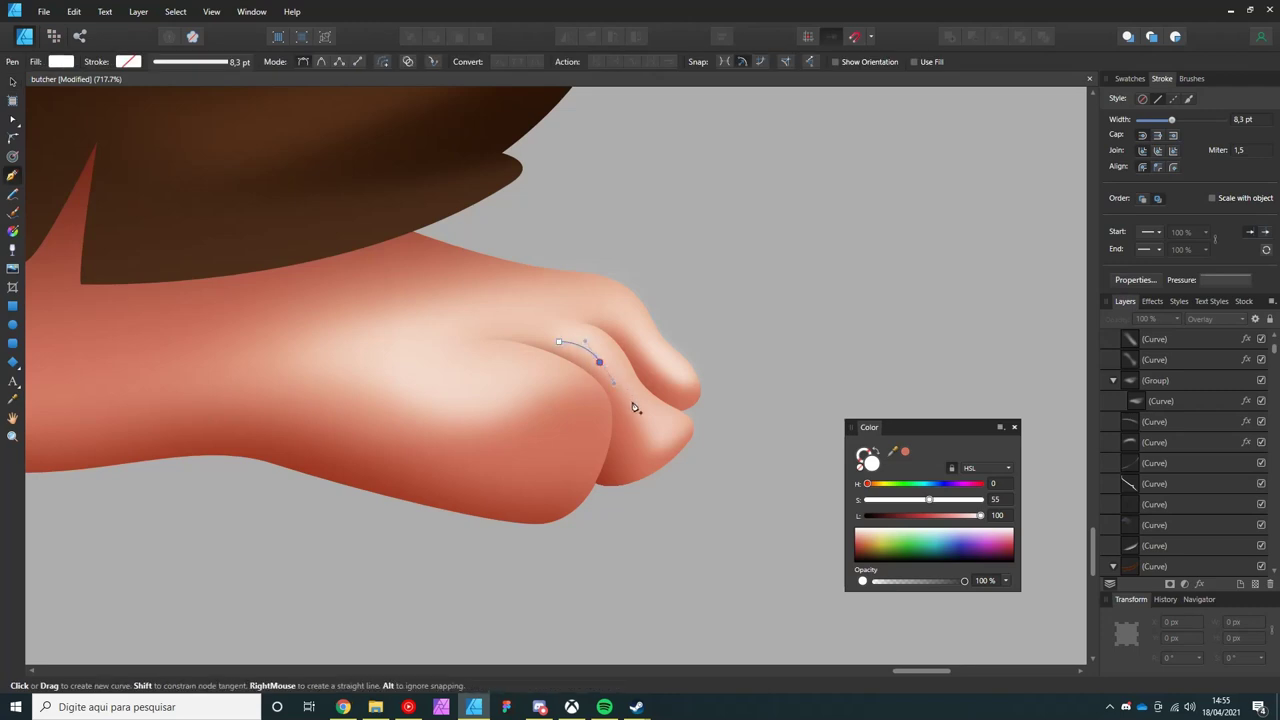
left_click(598, 362)
left_click(652, 444)
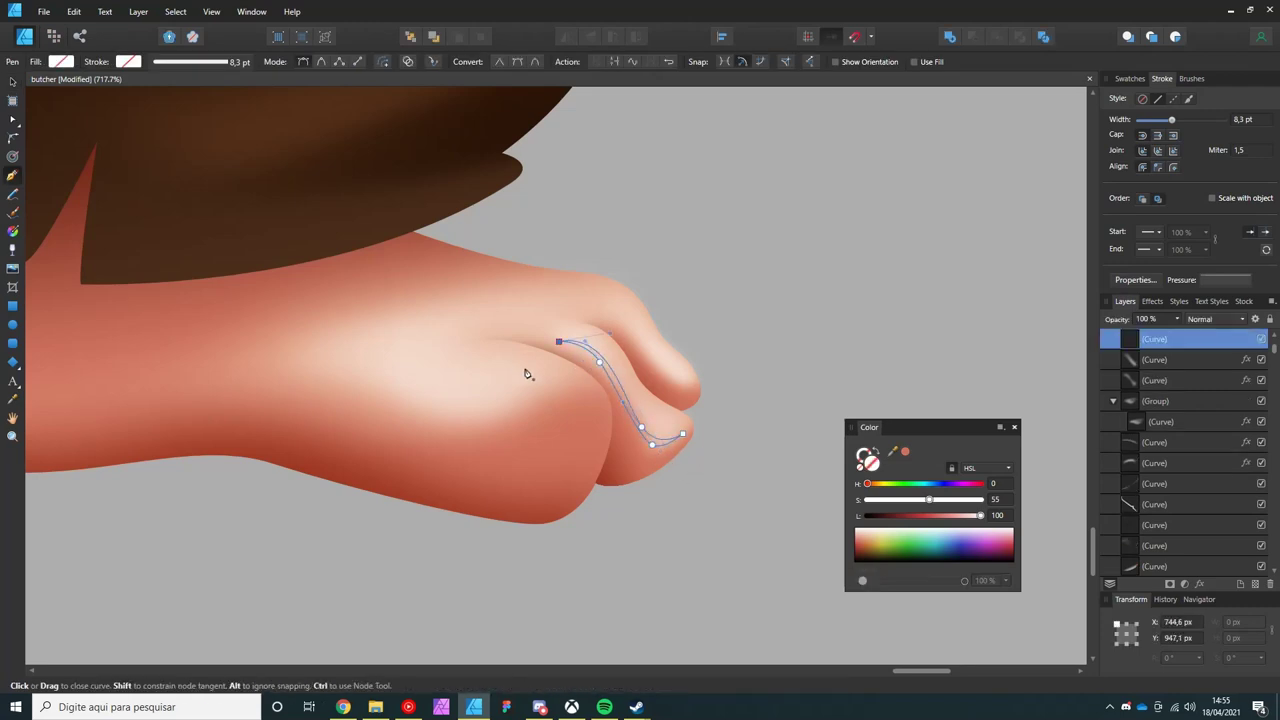
key("v")
left_click(1200, 583)
key("Escape")
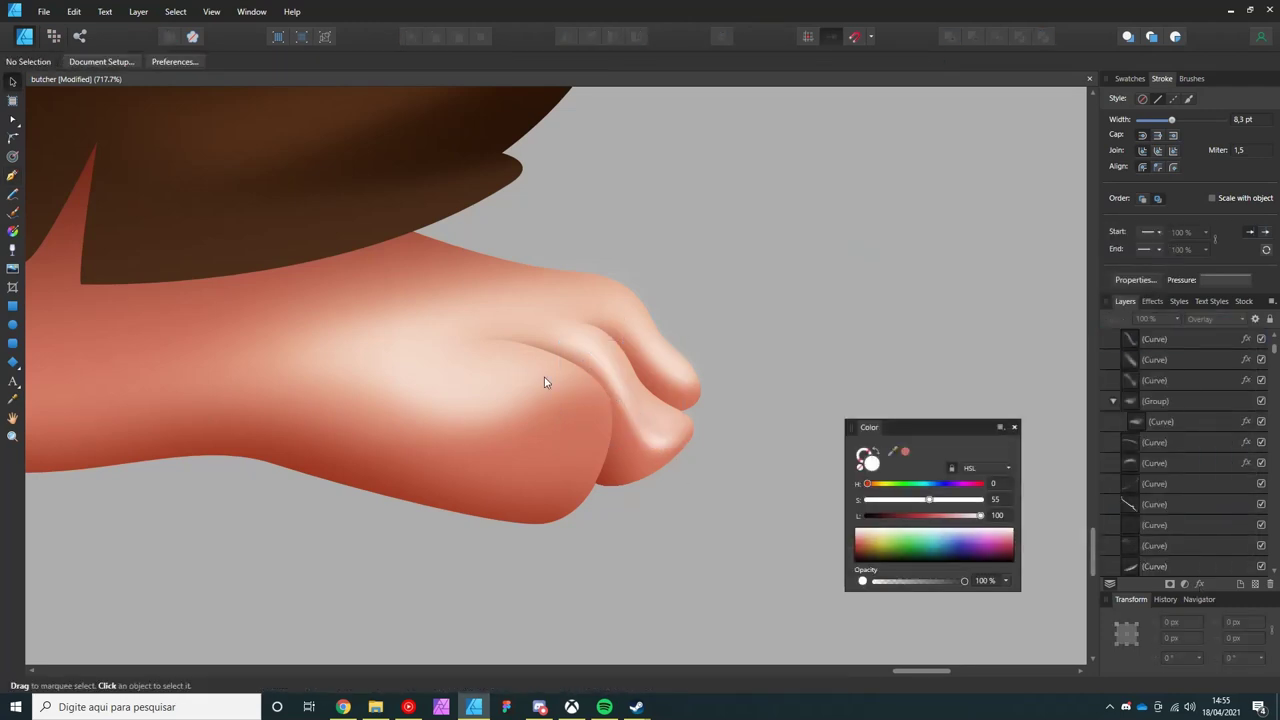
scroll(543, 380, "down", 1)
- Add another white curve across the toe and soften it with blur
key("p")
left_click(590, 366)
left_click(546, 387)
left_click(388, 361)
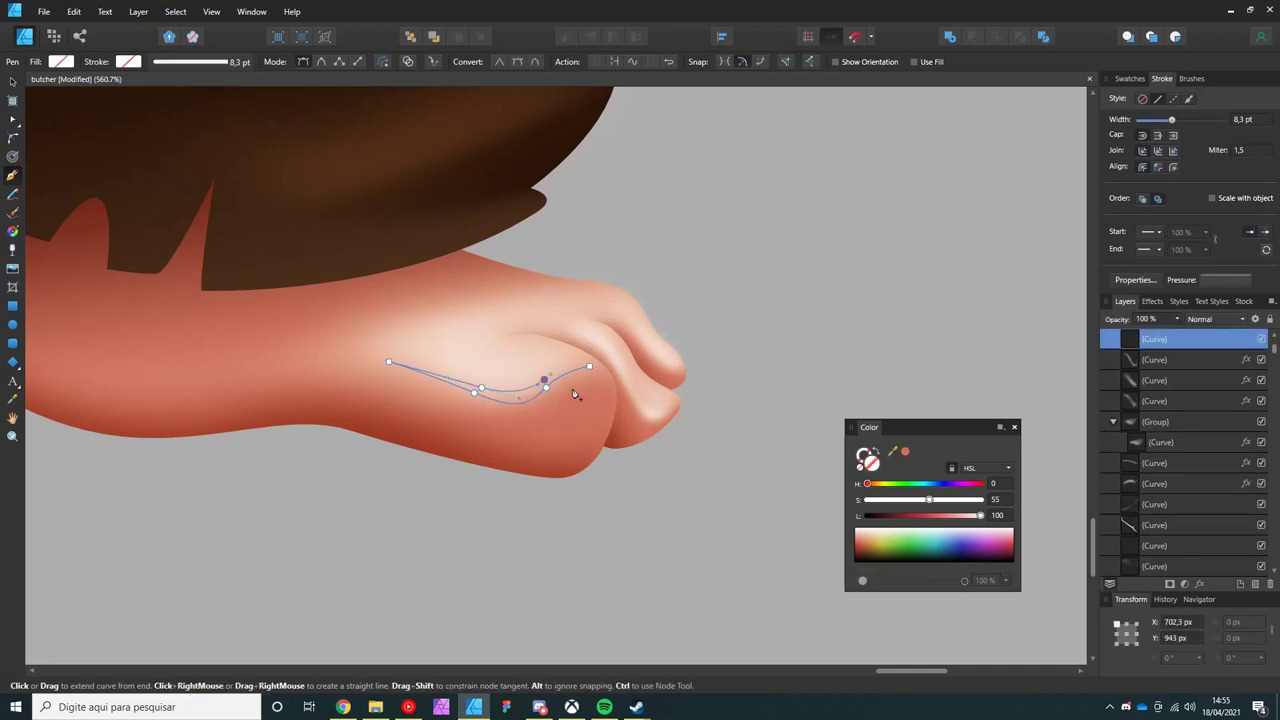
key("v")
scroll(608, 391, "down", 1)
left_click(1200, 583)
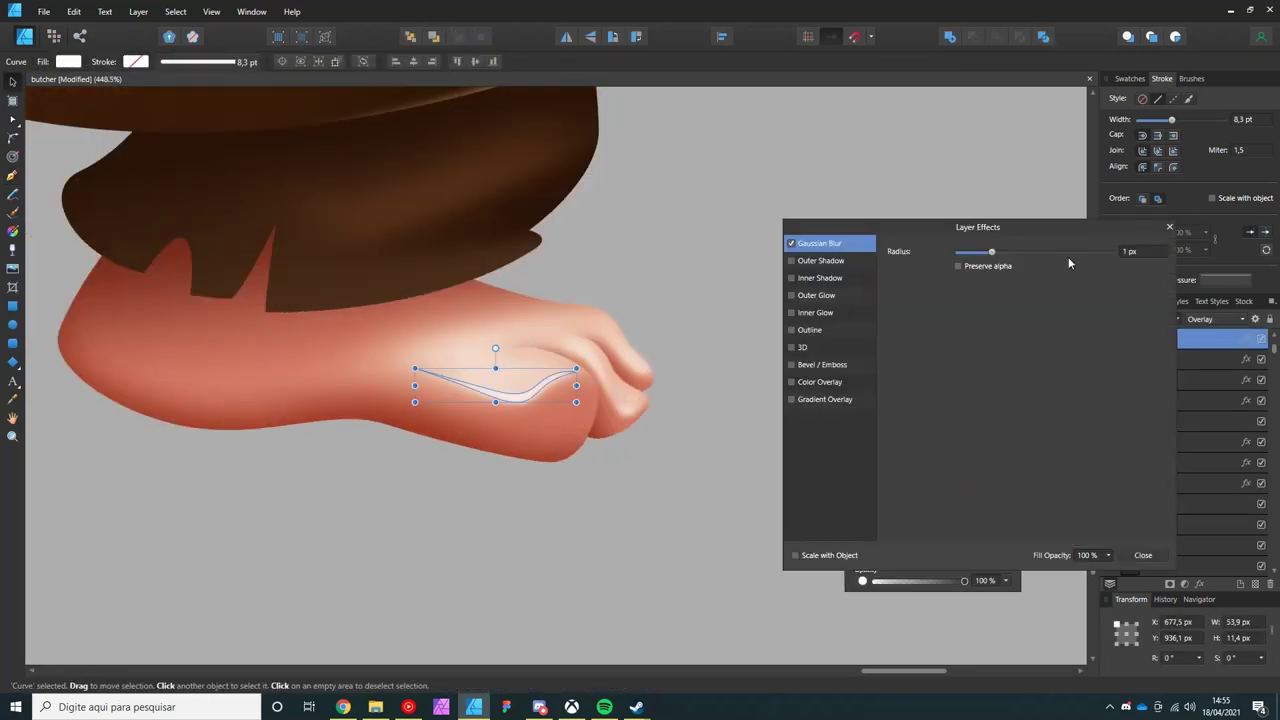
key("Escape")
scroll(629, 366, "down", 2)
- Add a skin-toned toe shading shape with a linear transparency gradient and blur
key("p")
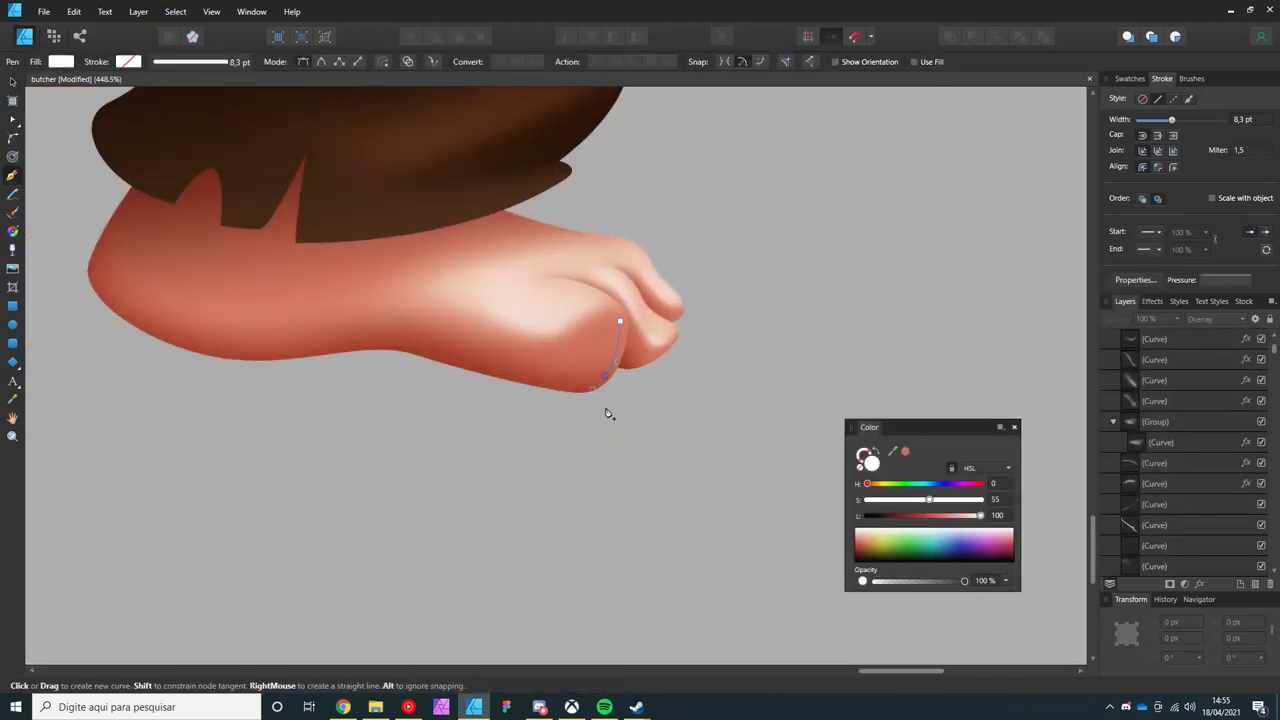
left_click(620, 321)
left_click(604, 375)
left_click_drag(893, 452, 429, 277)
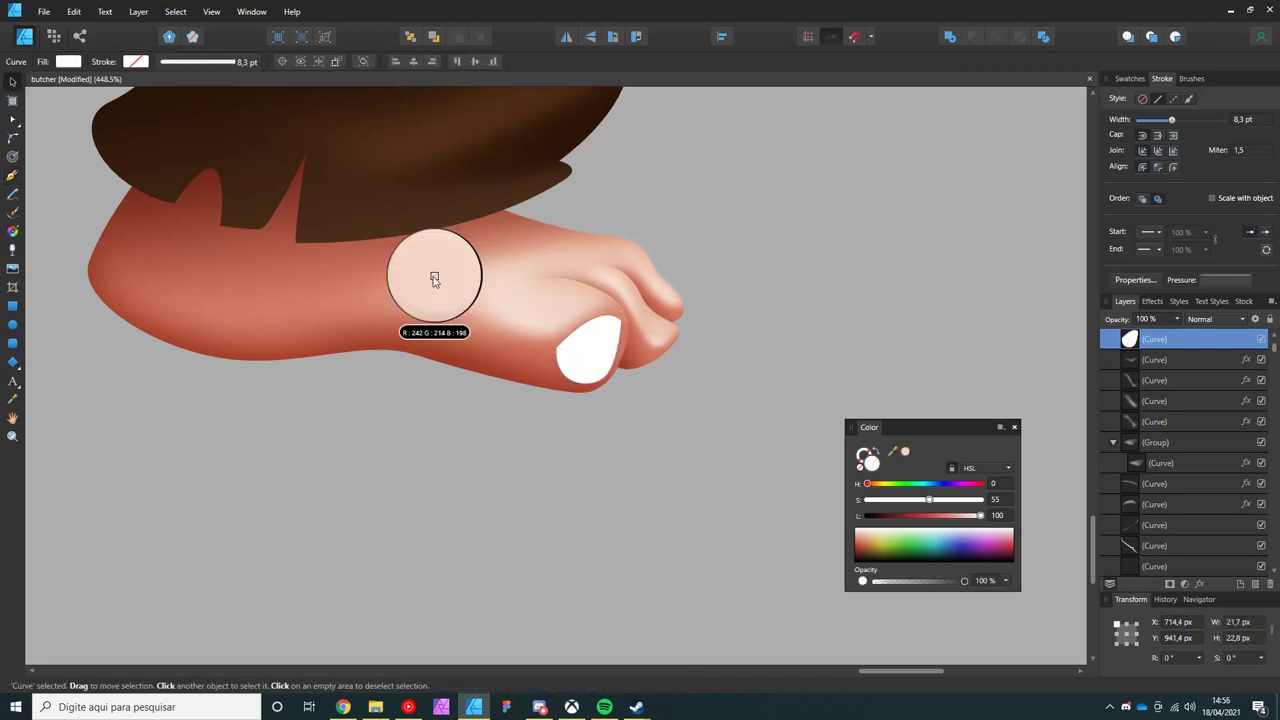
key("g")
left_click_drag(565, 306, 612, 403)
left_click(1200, 583)
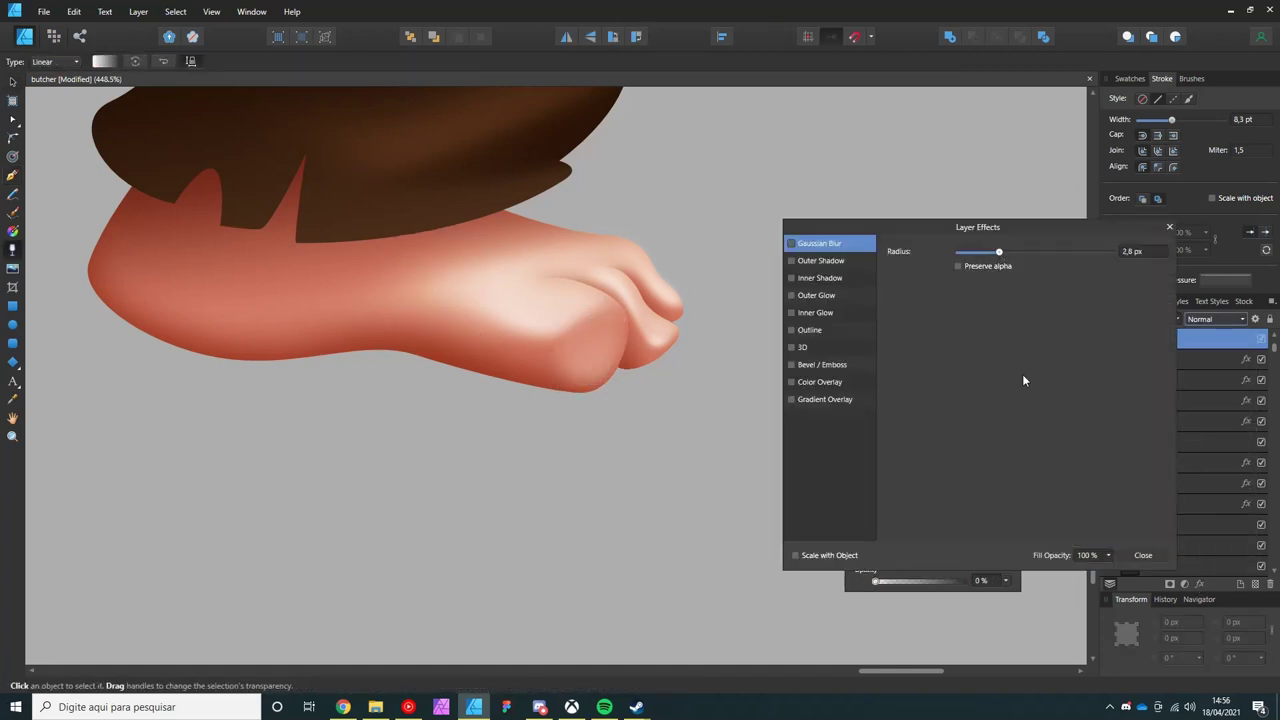
key("Escape")
left_click(216, 338)
- Draw a closed highlight shape along the sole of the foot
key("a")
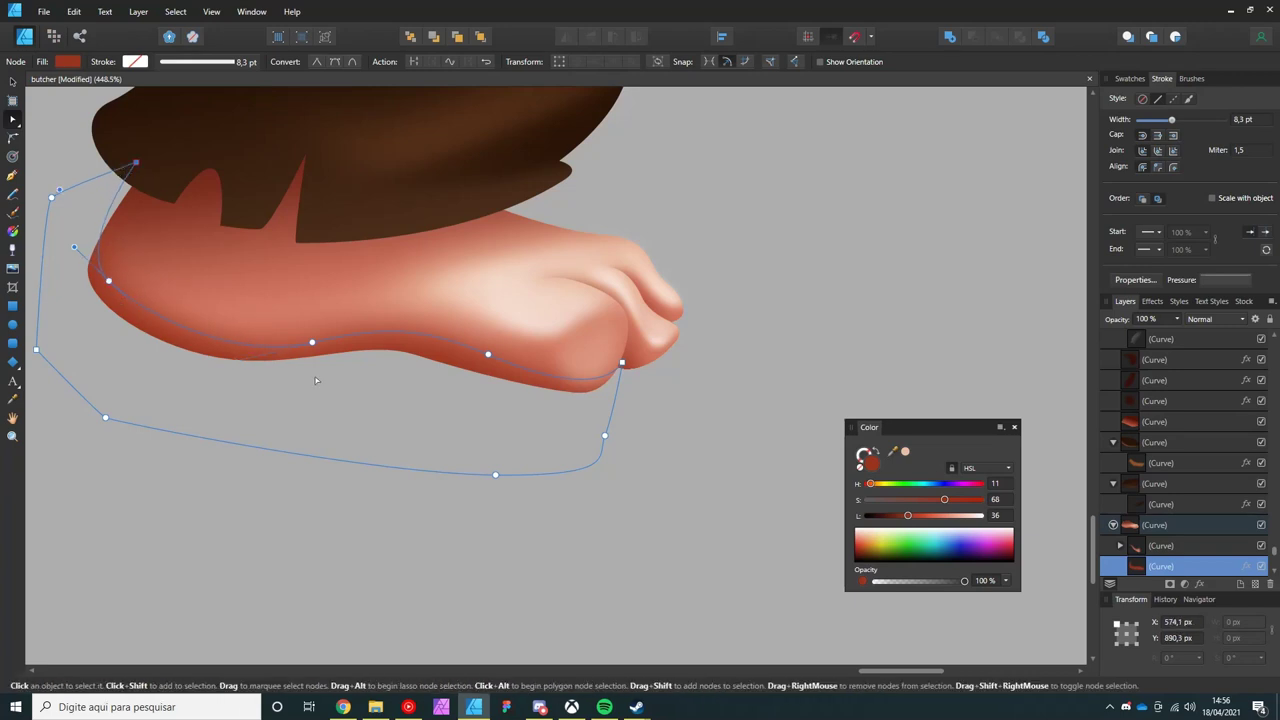
key("ctrl+d")
key("p")
left_click_drag(419, 346, 493, 372)
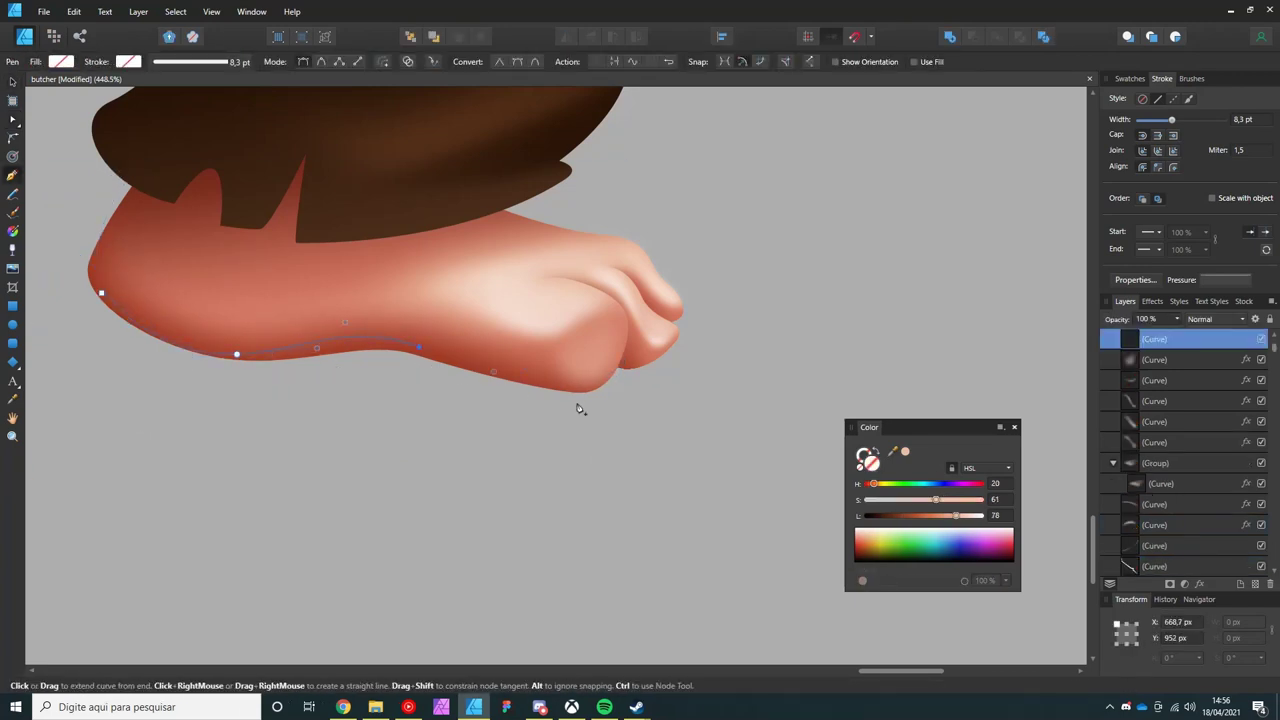
left_click(101, 293)
key("v")
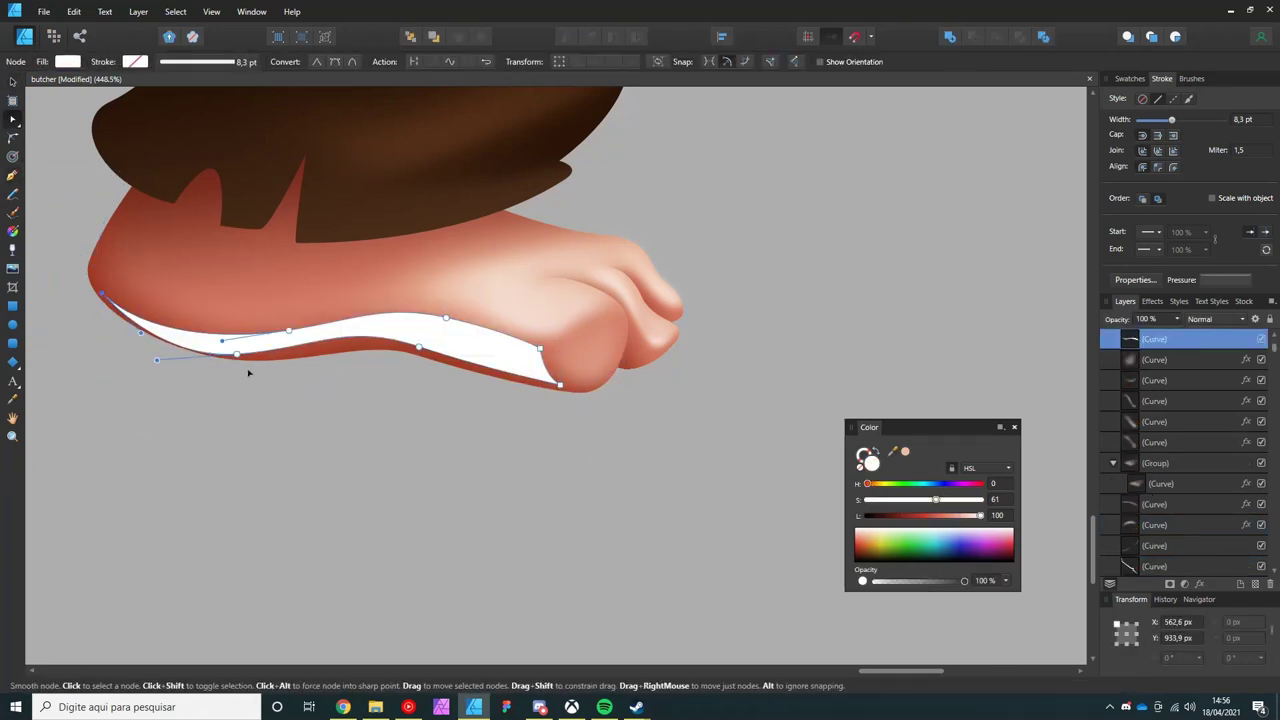
- Fade the sole highlight with a linear gradient and adjust its layer effects
key("g")
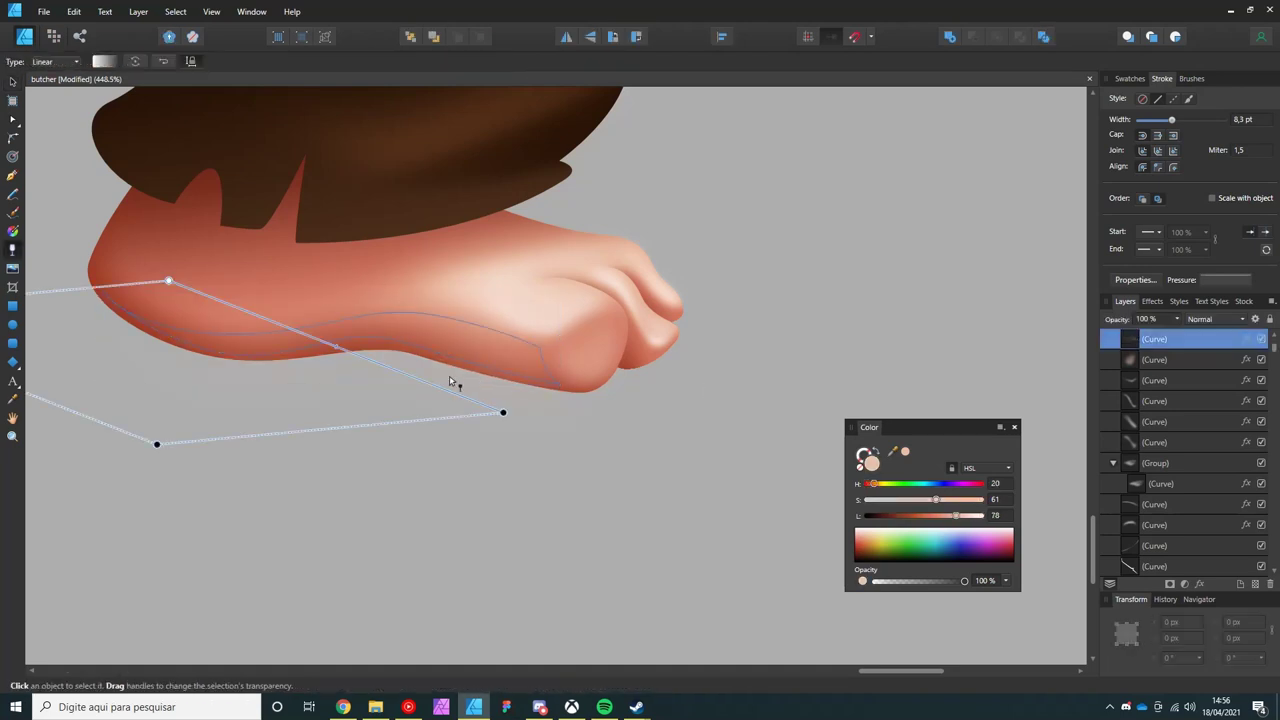
scroll(449, 374, "down", 3)
left_click_drag(129, 360, 463, 360)
key("v")
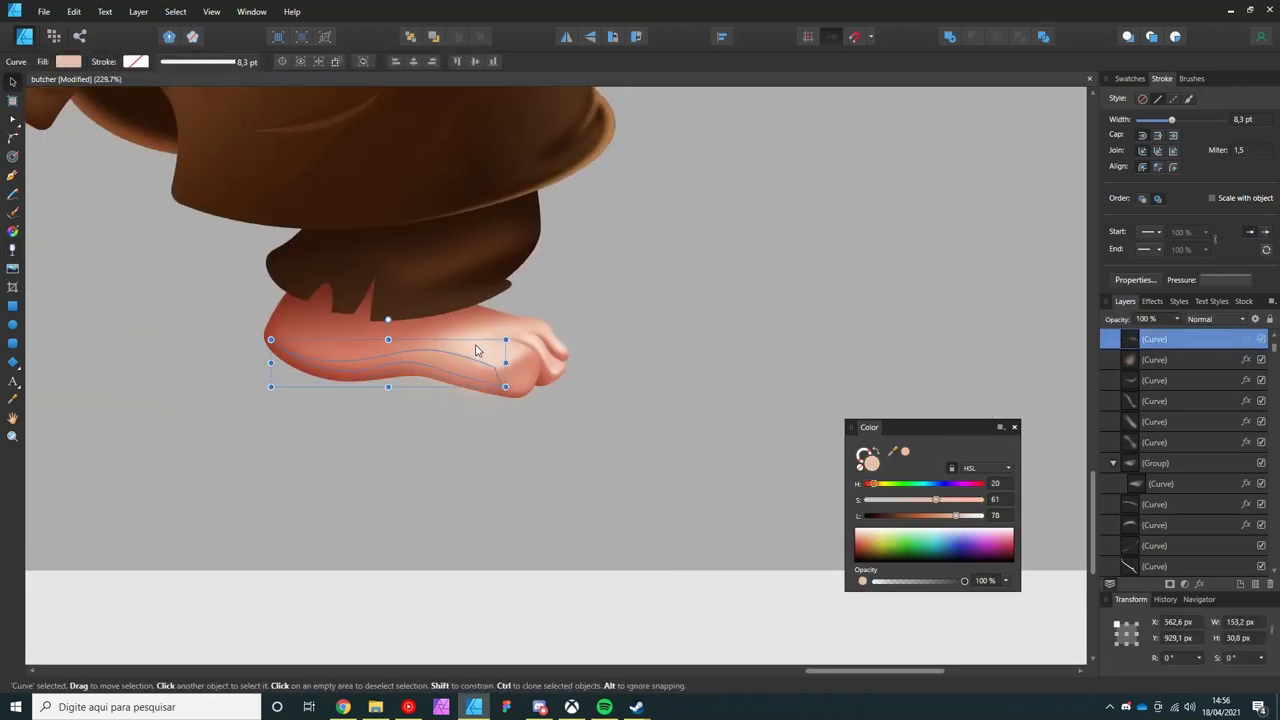
left_click(1245, 338)
key("Escape")
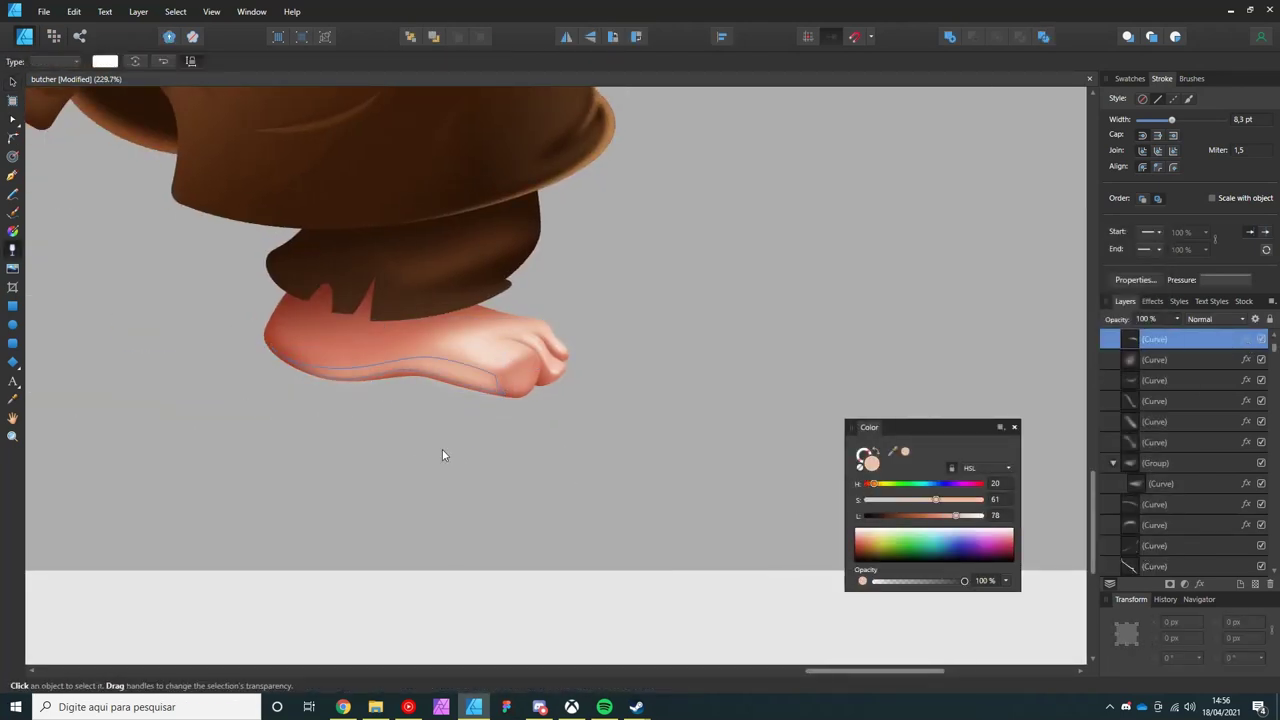
scroll(442, 449, "up", 1)
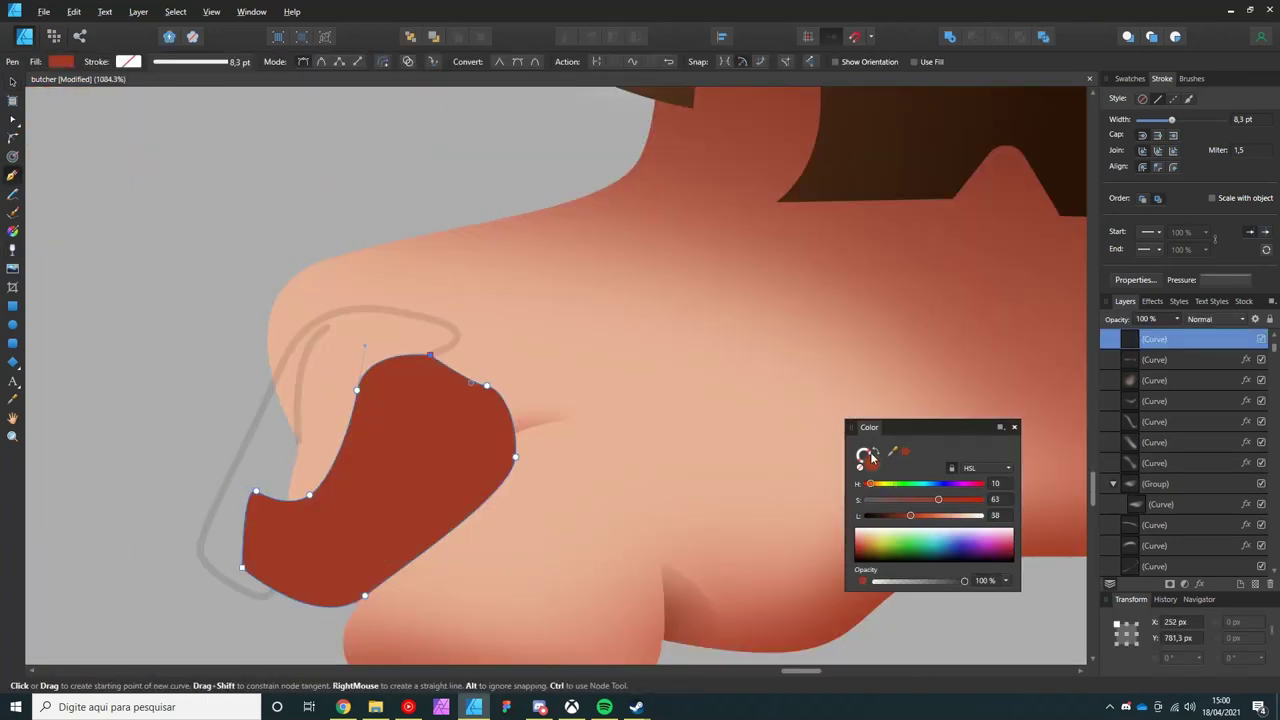
- Undo three times to remove the flat red shape from the toe
key("v")
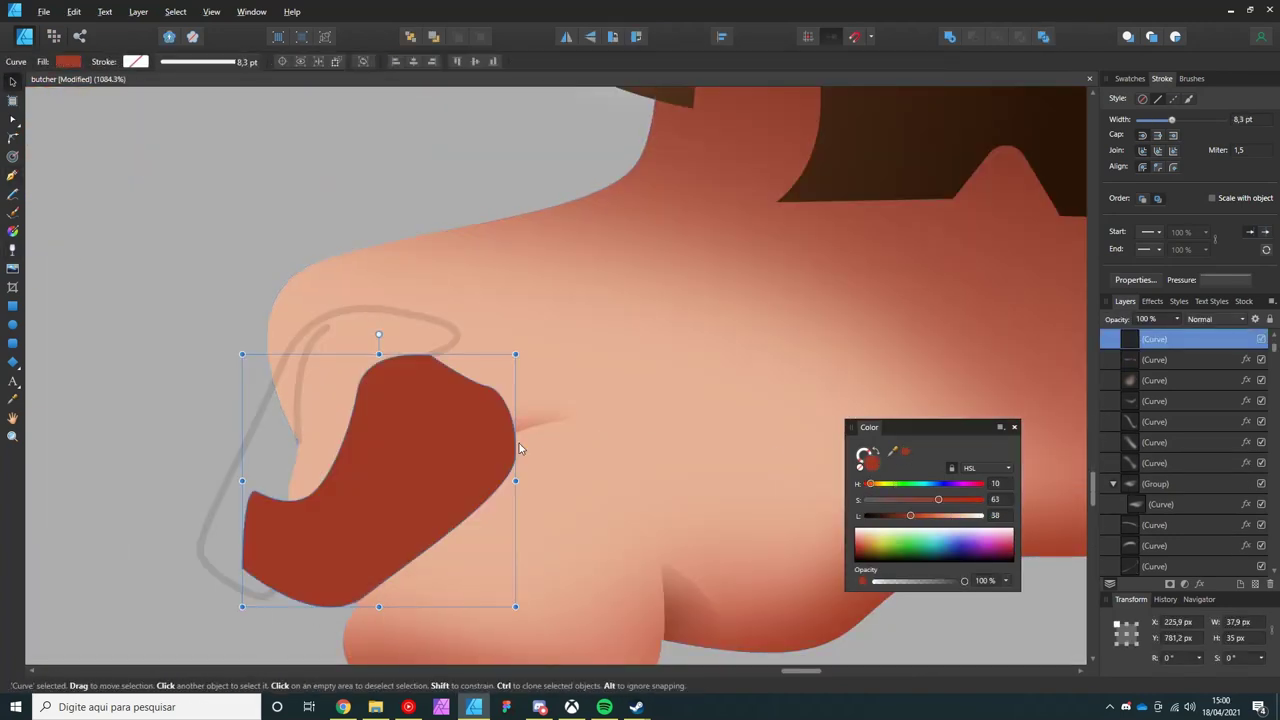
key("ctrl+z")
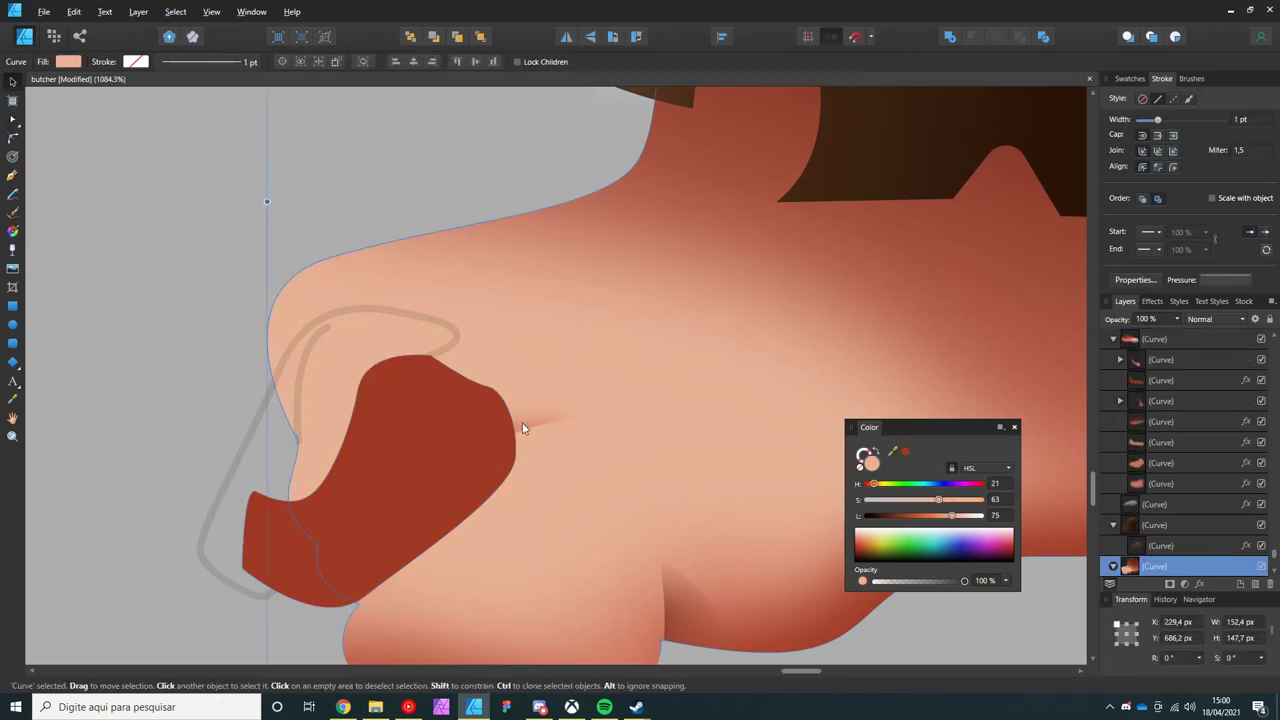
key("ctrl+z")
key("ctrl+z")
key("ctrl+z")
key("ctrl+z")
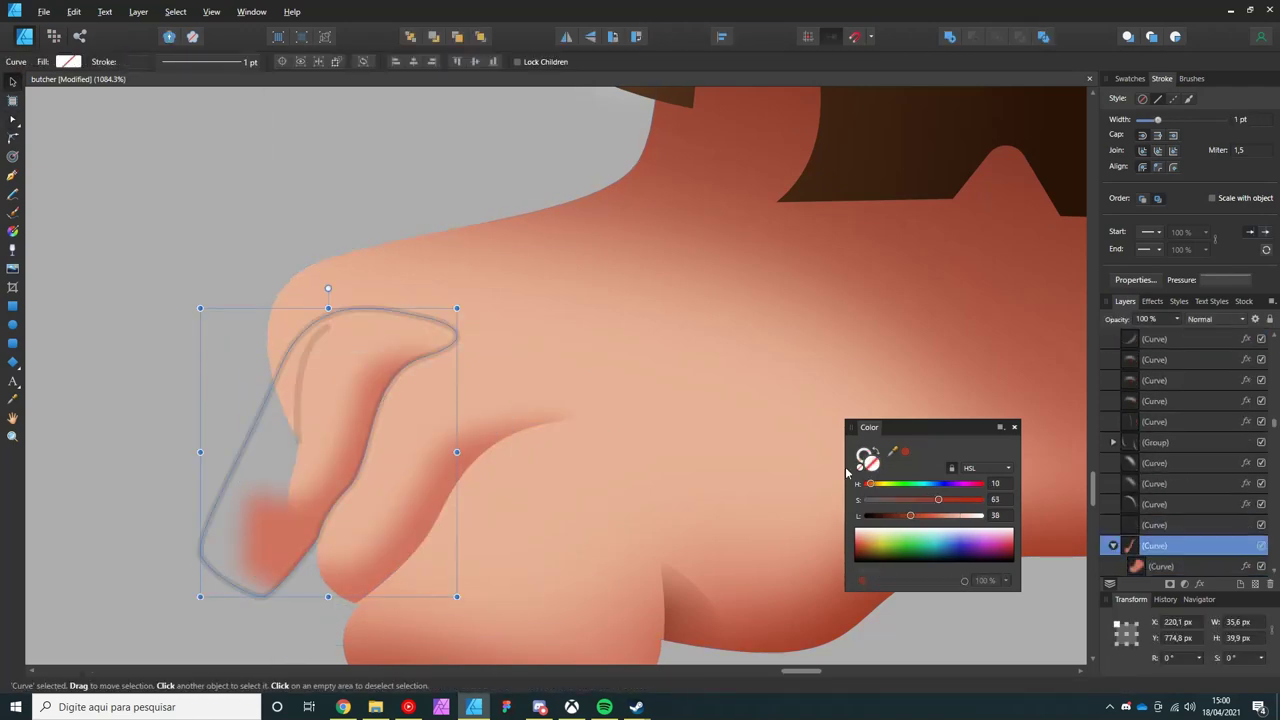
key("ctrl+z")
key("ctrl+z")
scroll(350, 415, "down", 3)
scroll(344, 415, "up", 3)
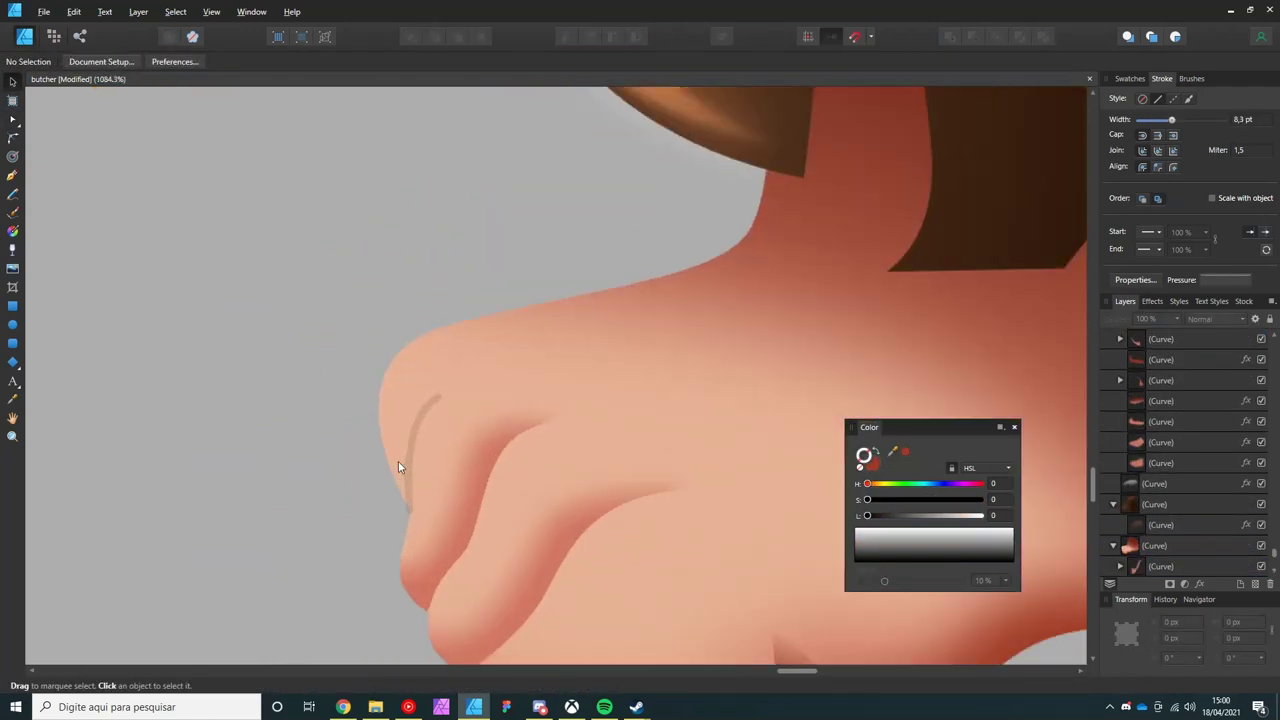
- Step through redo and undo history to settle the toe shading, then review the foot
key("ctrl+shift+z")
key("ctrl+shift+z")
key("ctrl+shift+z")
key("p")
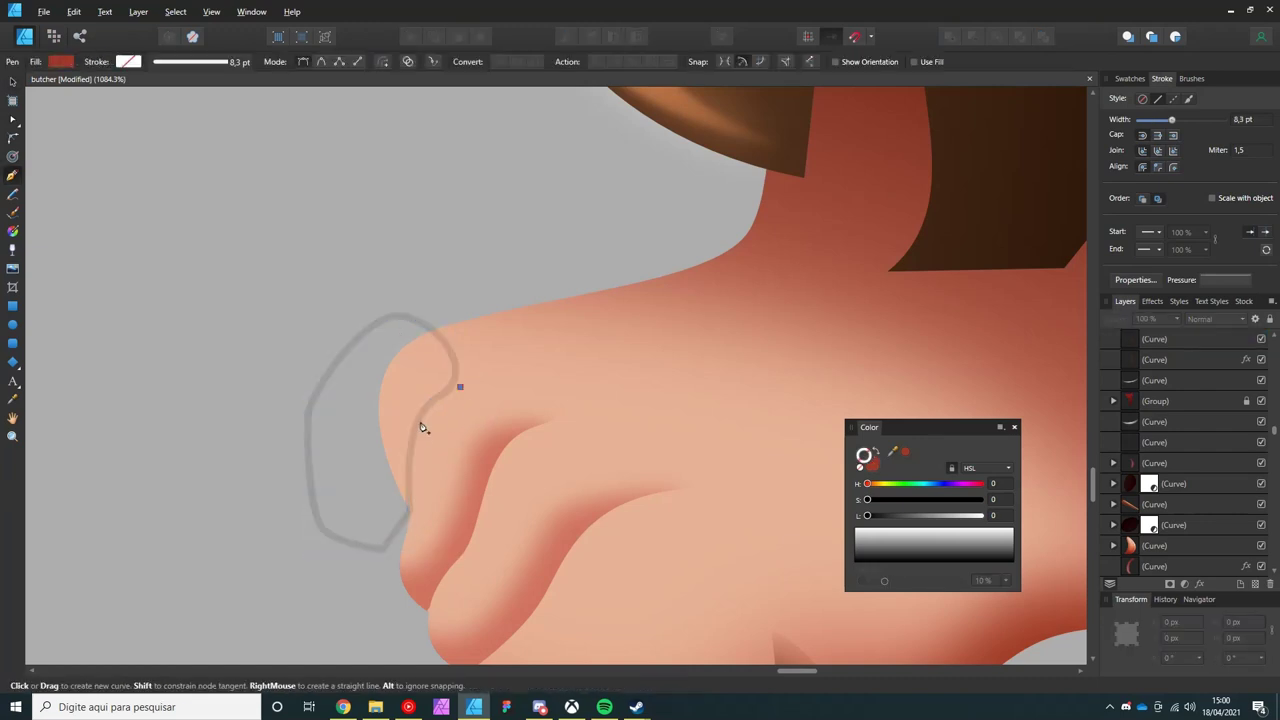
key("ctrl+shift+z")
key("ctrl+shift+z")
key("ctrl+shift+z")
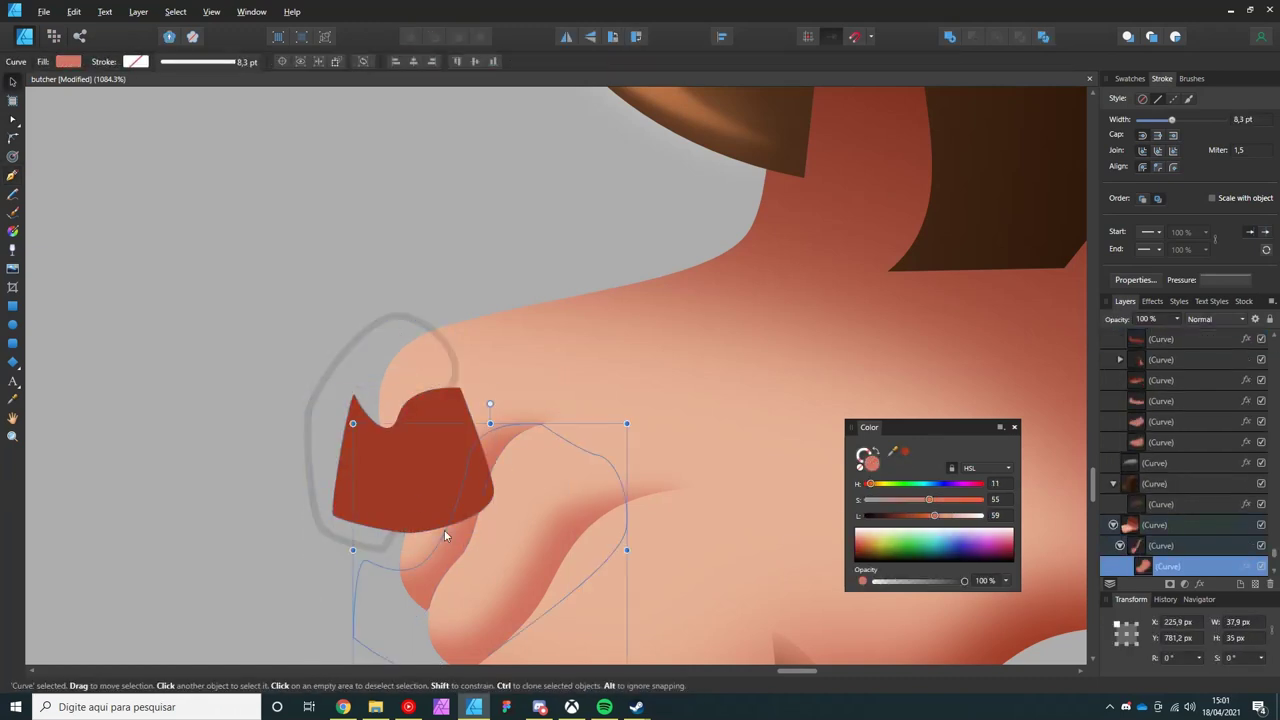
key("ctrl+shift+z")
key("ctrl+z")
key("ctrl+z")
key("ctrl+z")
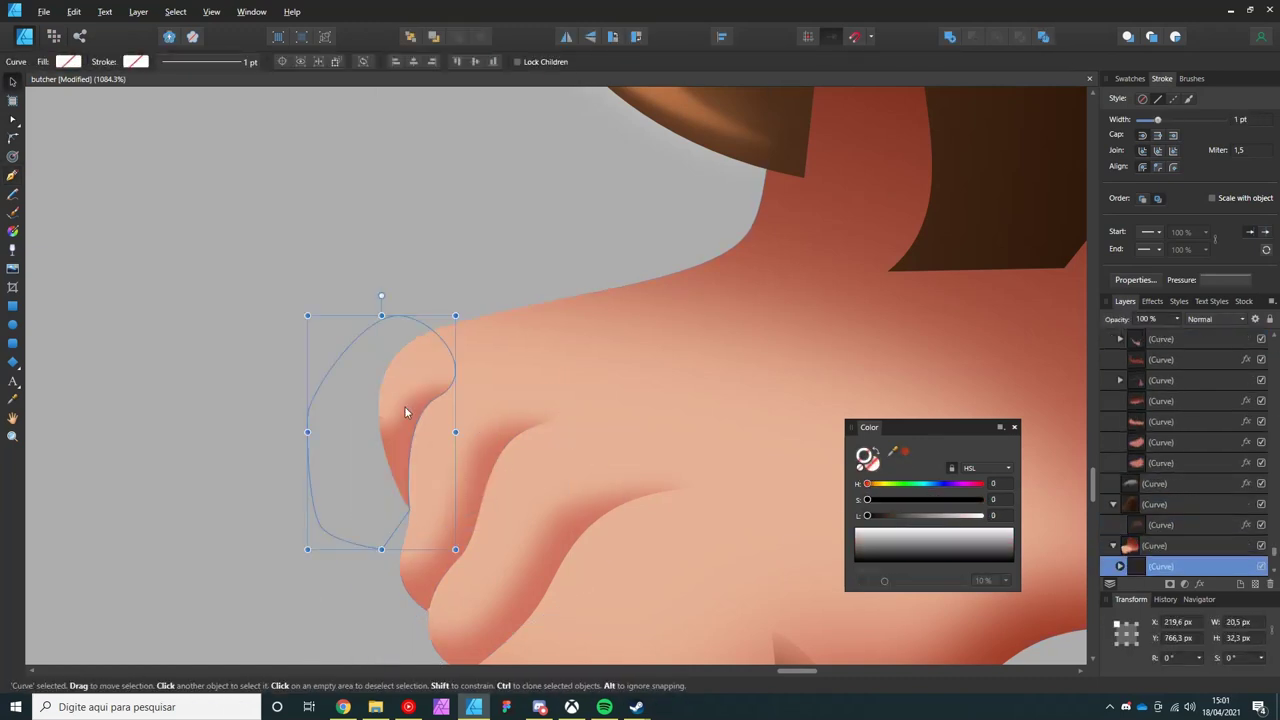
scroll(470, 512, "down", 10)
scroll(470, 456, "up", 6)
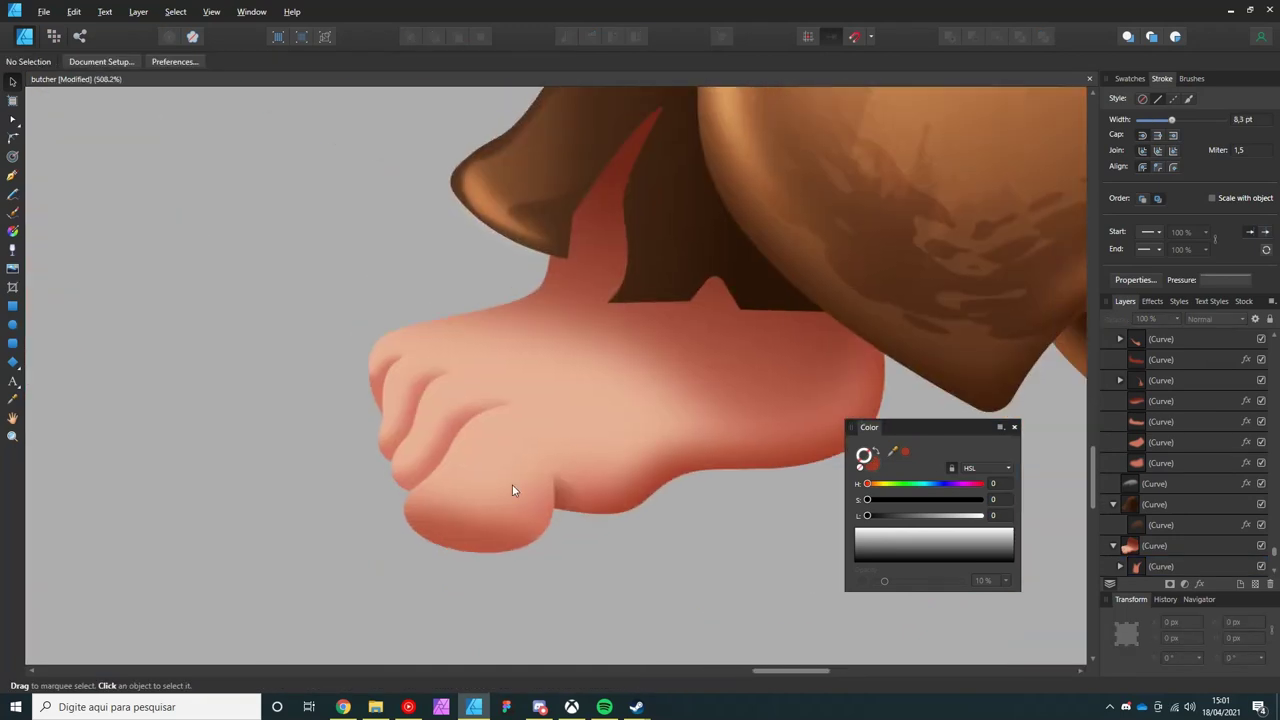
scroll(514, 491, "up", 3)
- Pen a white highlight shape on the foot and blur it to 4.5 px
key("p")
left_click(683, 385)
left_click_drag(706, 445, 675, 463)
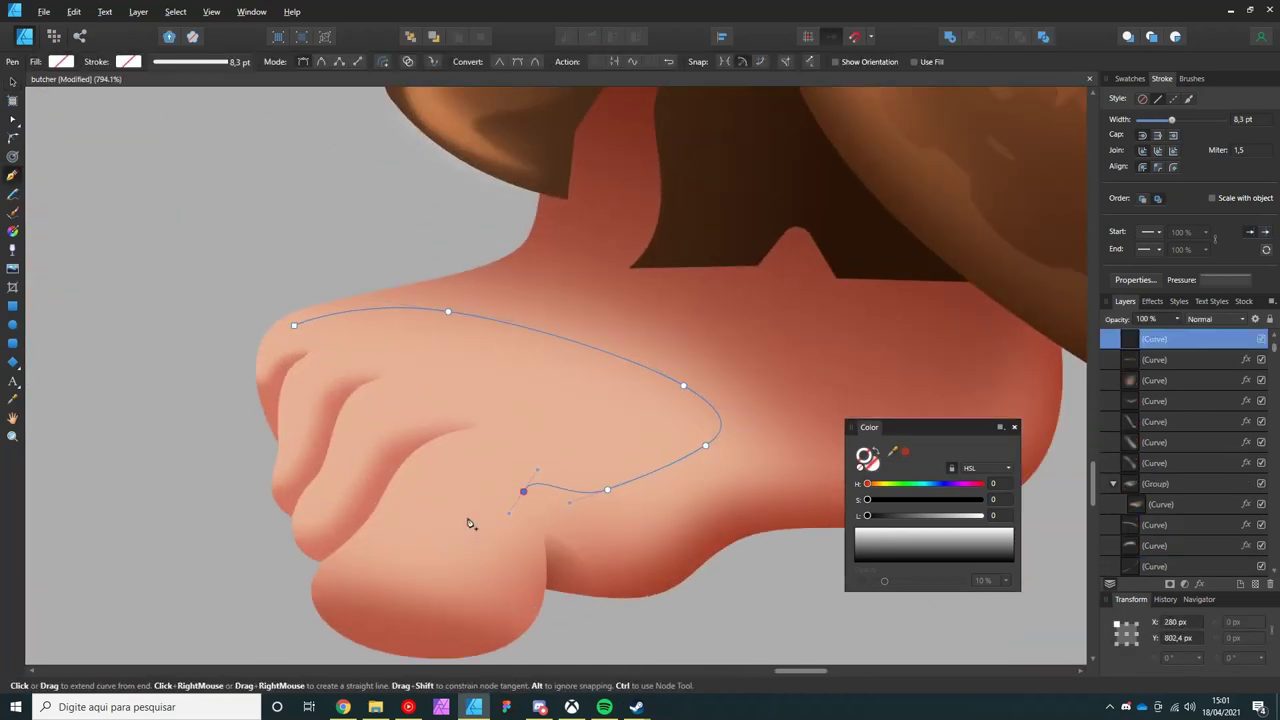
left_click(312, 366)
key("v")
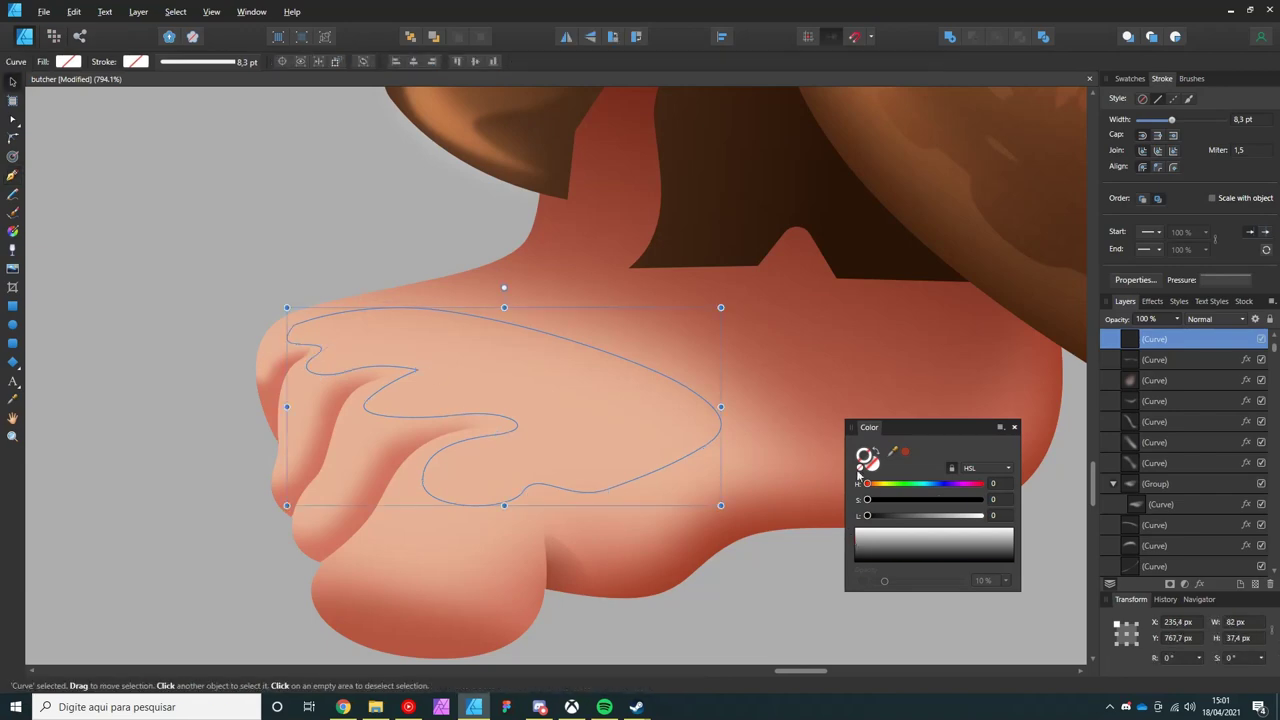
scroll(560, 420, "down", 4)
left_click_drag(958, 254, 1006, 254)
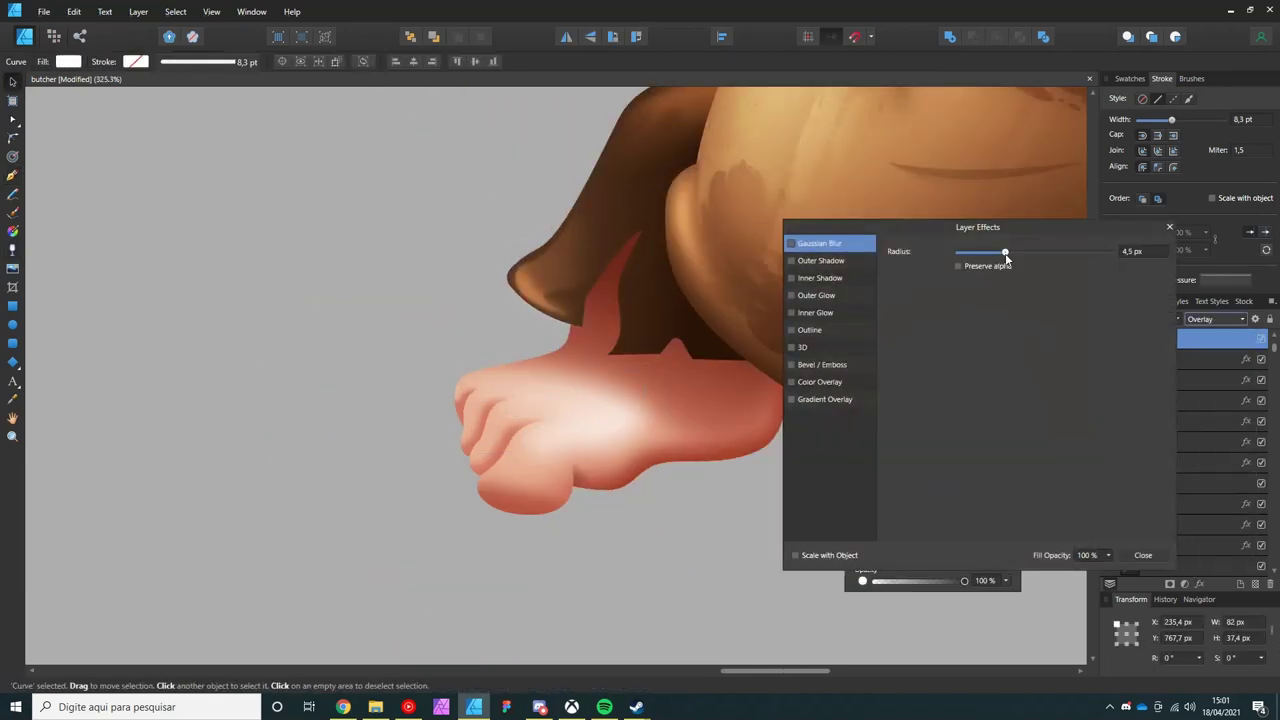
left_click(1142, 555)
- Fade the foot highlight with a transparency gradient, then deselect it
key("g")
left_click_drag(577, 490, 512, 337)
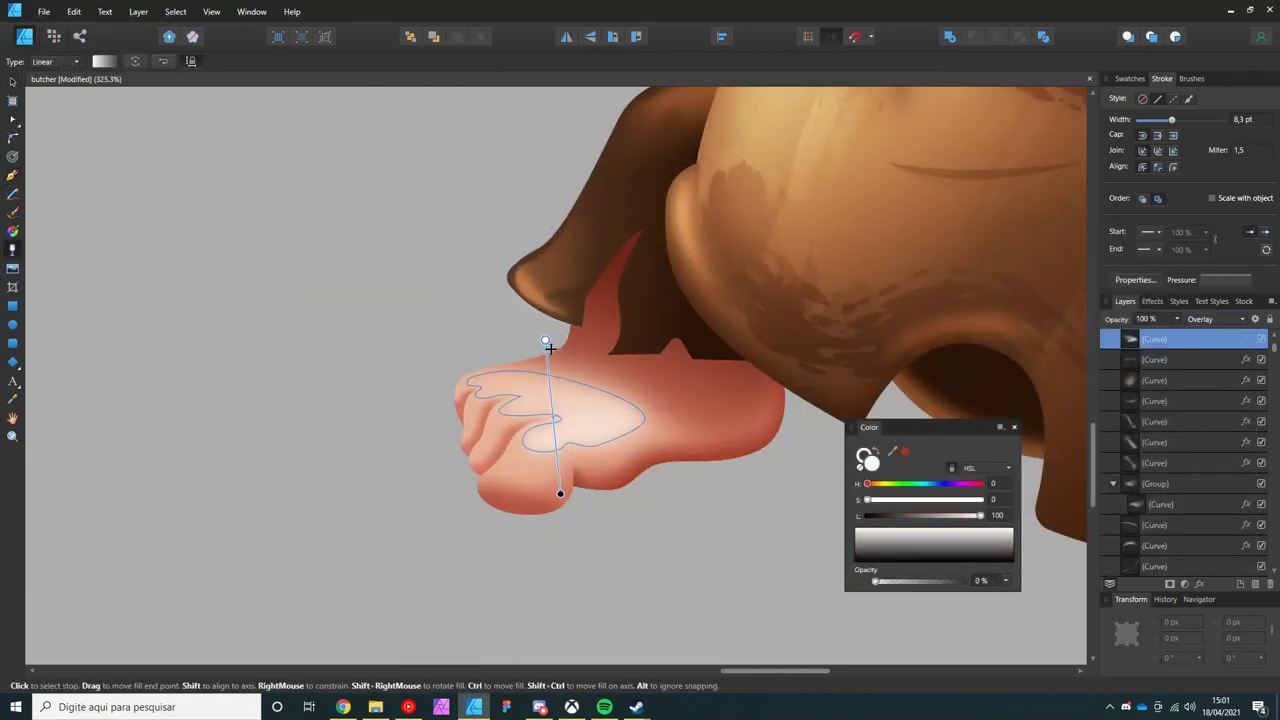
scroll(509, 483, "up", 3)
left_click(594, 394)
key("g")
key("ctrl+d")
- Pen a white highlight shape curving over the big toe
key("v")
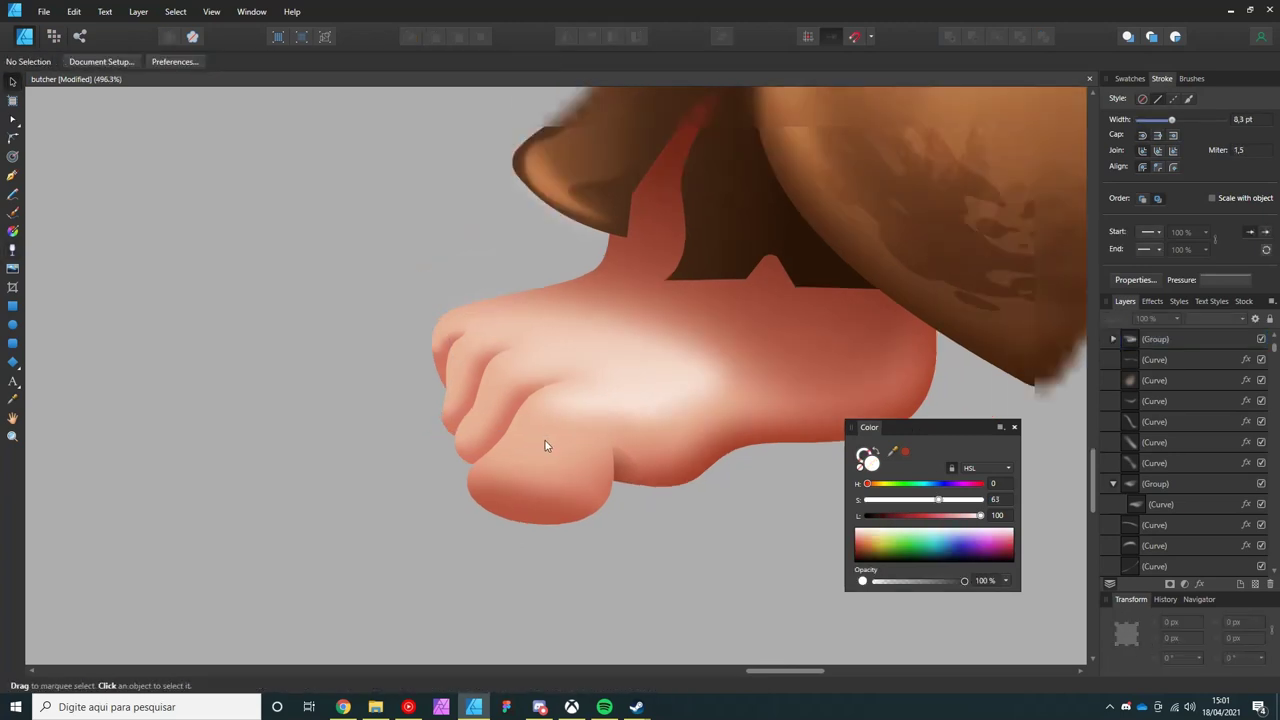
scroll(545, 446, "up", 2)
key("p")
left_click(450, 479)
left_click(520, 483)
left_click_drag(596, 489, 611, 455)
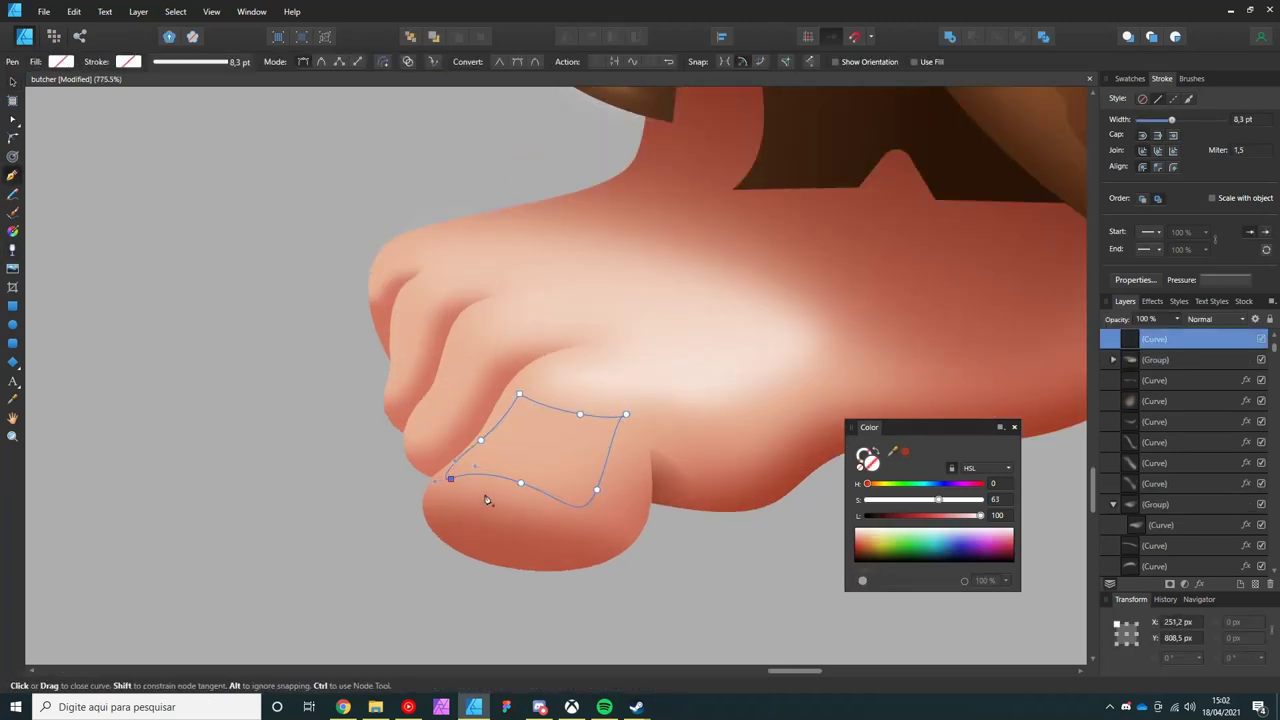
left_click(450, 479)
key("v")
- Blur the big-toe highlight to 3.4 px and fade it with a transparency gradient
left_click(1184, 584)
left_click_drag(957, 254, 1000, 254)
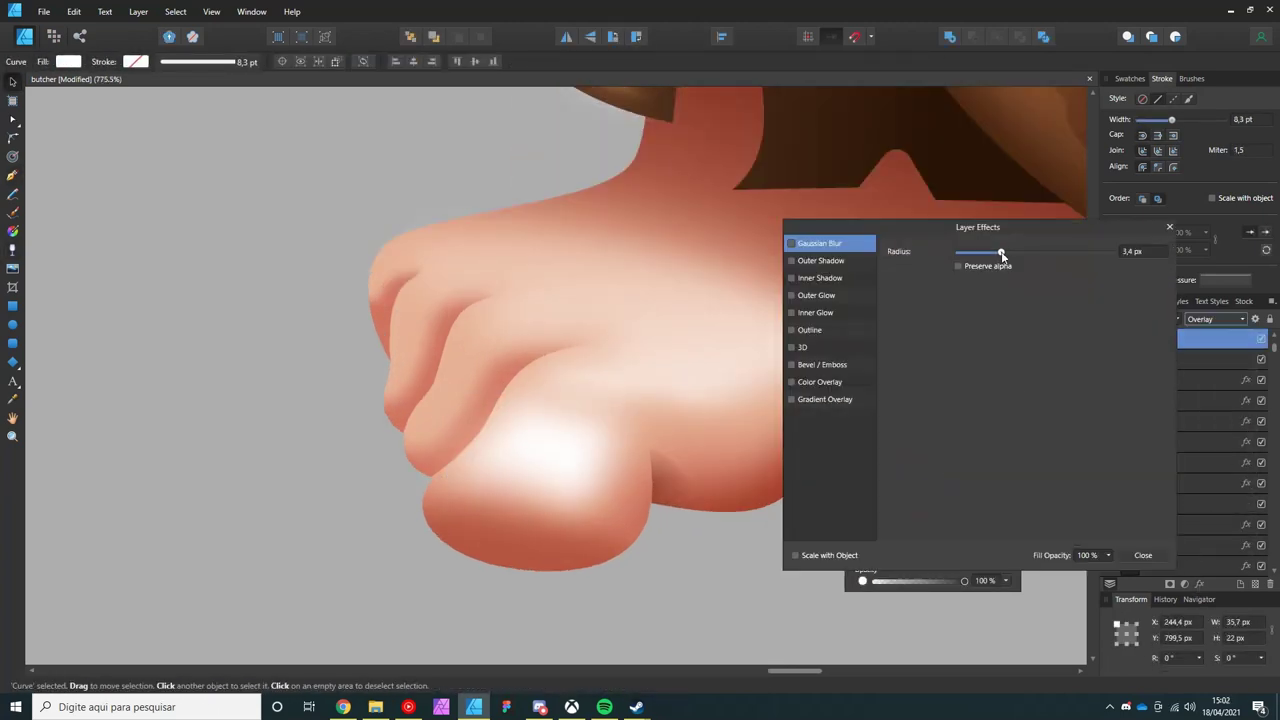
left_click(1151, 551)
scroll(394, 463, "down", 3)
key("y")
left_click_drag(382, 441, 382, 491)
key("ctrl+d")
- Draw a crescent highlight on the first toe
scroll(395, 450, "up", 2)
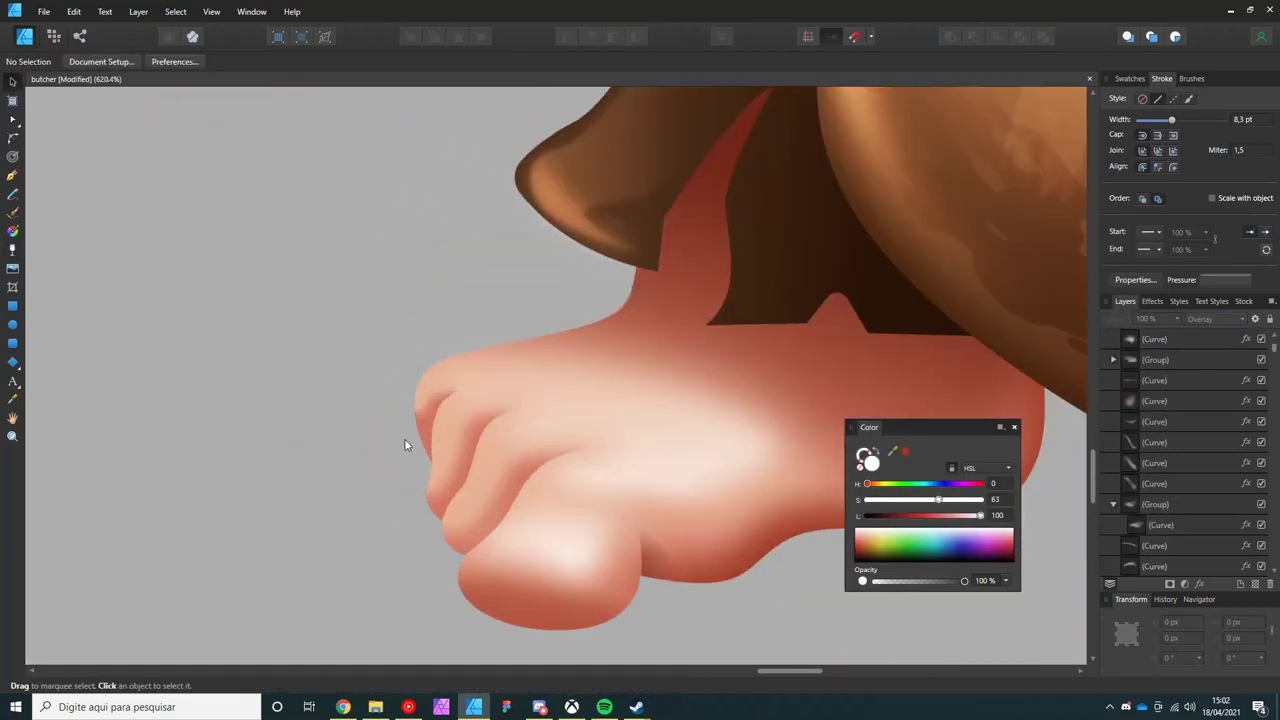
key("p")
left_click_drag(489, 414, 512, 420)
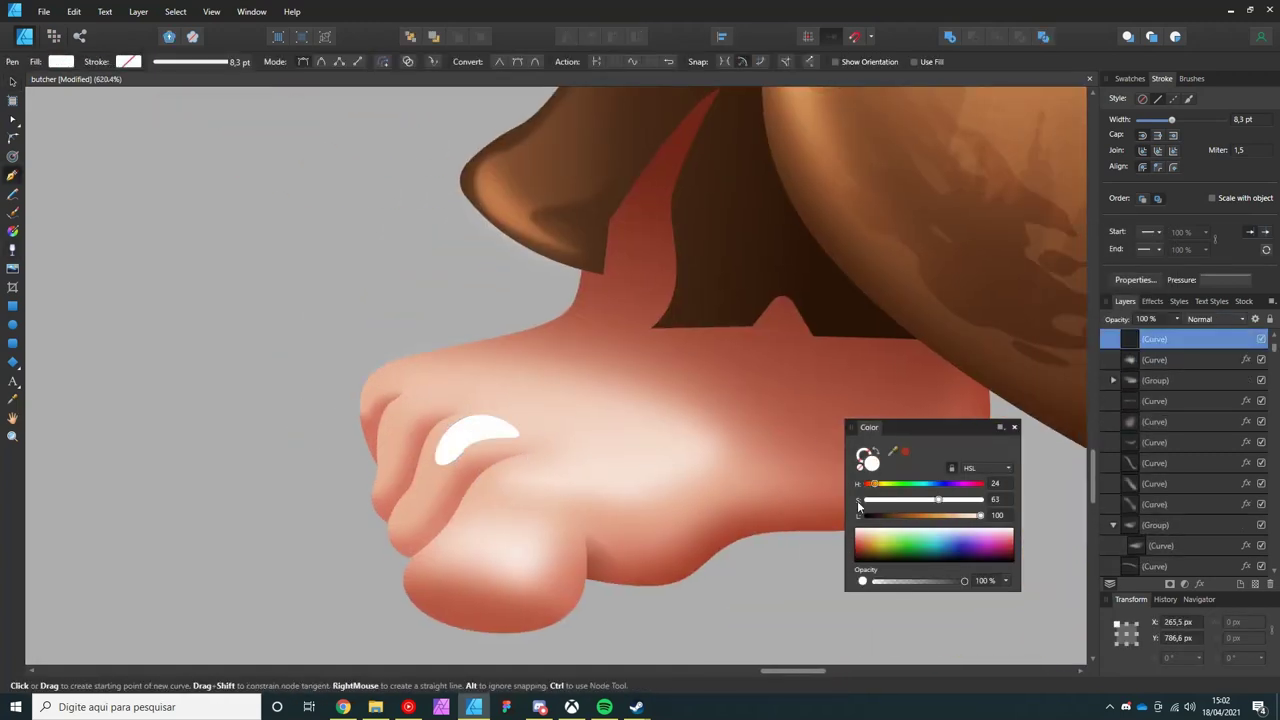
key("v")
left_click(629, 457)
scroll(457, 451, "up", 3)
left_click(457, 451)
key("ctrl+d")
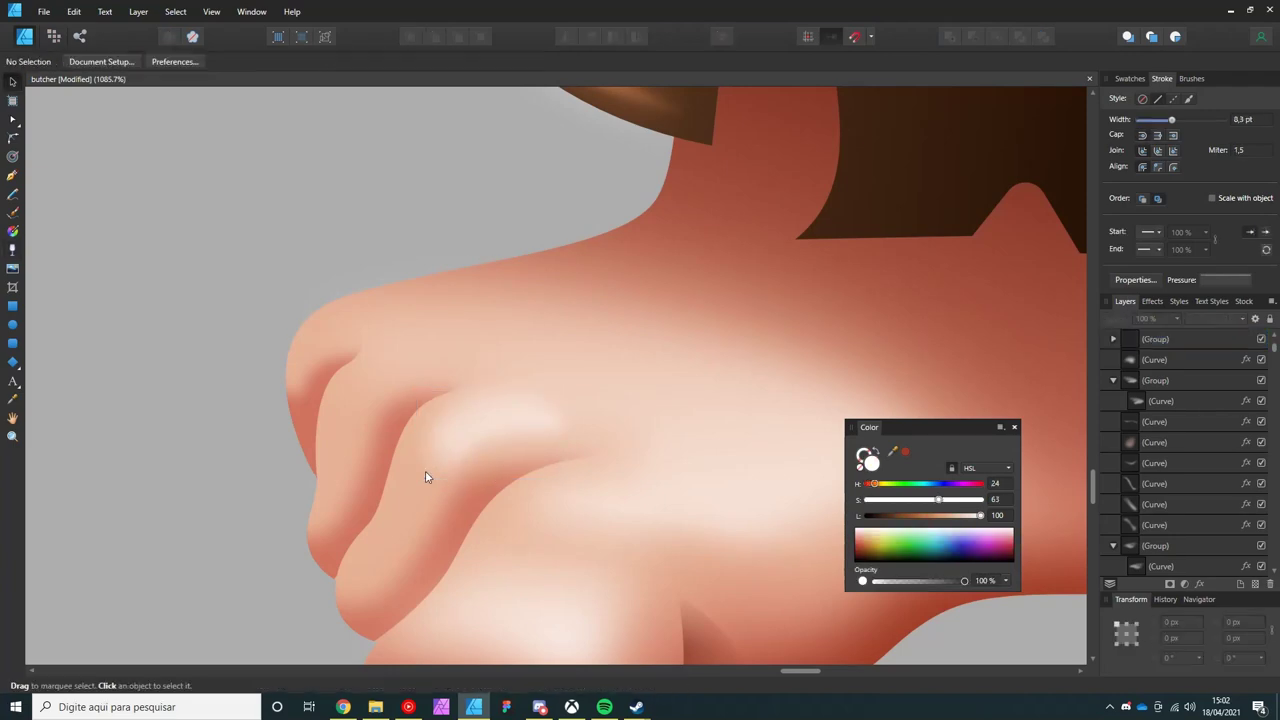
scroll(425, 477, "down", 3)
- Draw a leaf-shaped highlight on the lower toe, blend it in, and add a linear gradient
key("p")
mouse_move(400, 517)
left_mouse_down()
mouse_move(440, 505)
mouse_move(420, 498)
left_mouse_up()
left_click(400, 517)
key("v")
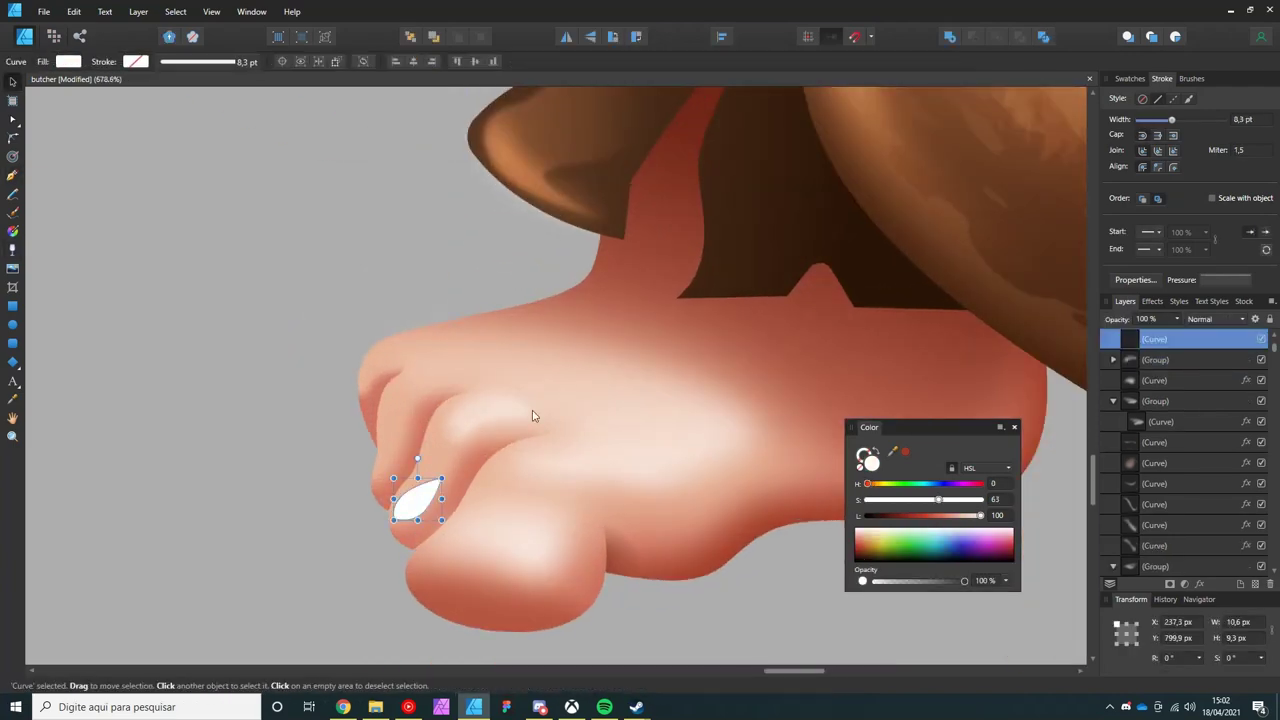
key("shift+plus")
key("a")
scroll(420, 503, "up", 2)
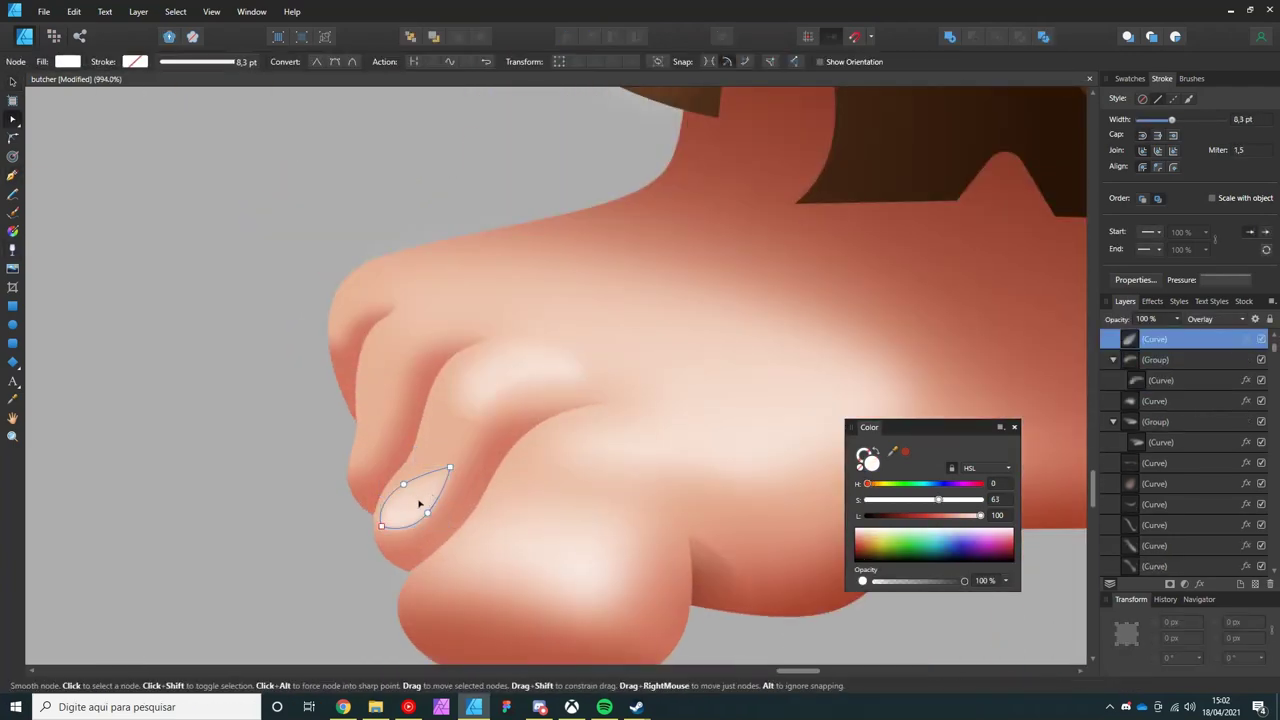
key("g")
left_click_drag(401, 562, 395, 447)
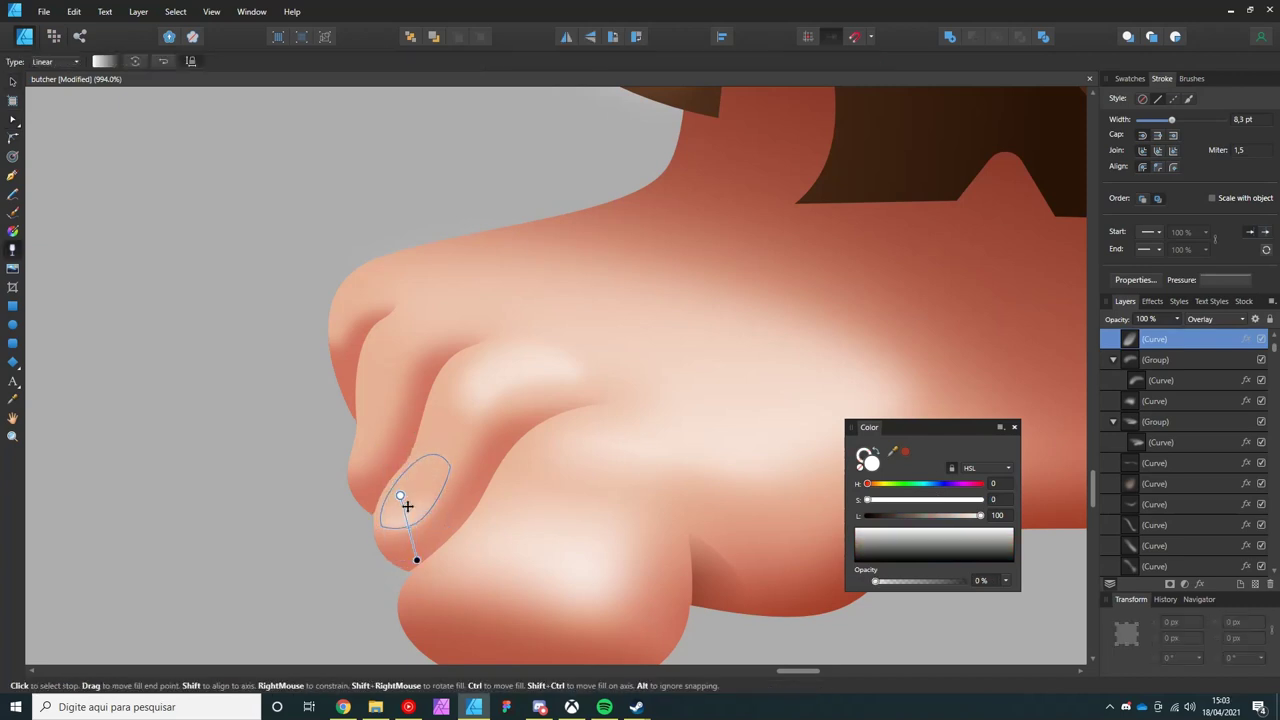
scroll(407, 506, "down", 3)
key("ctrl+d")
- Draw a curved highlight shape on the upper toe
scroll(351, 494, "up", 1)
scroll(479, 389, "up", 2)
key("p")
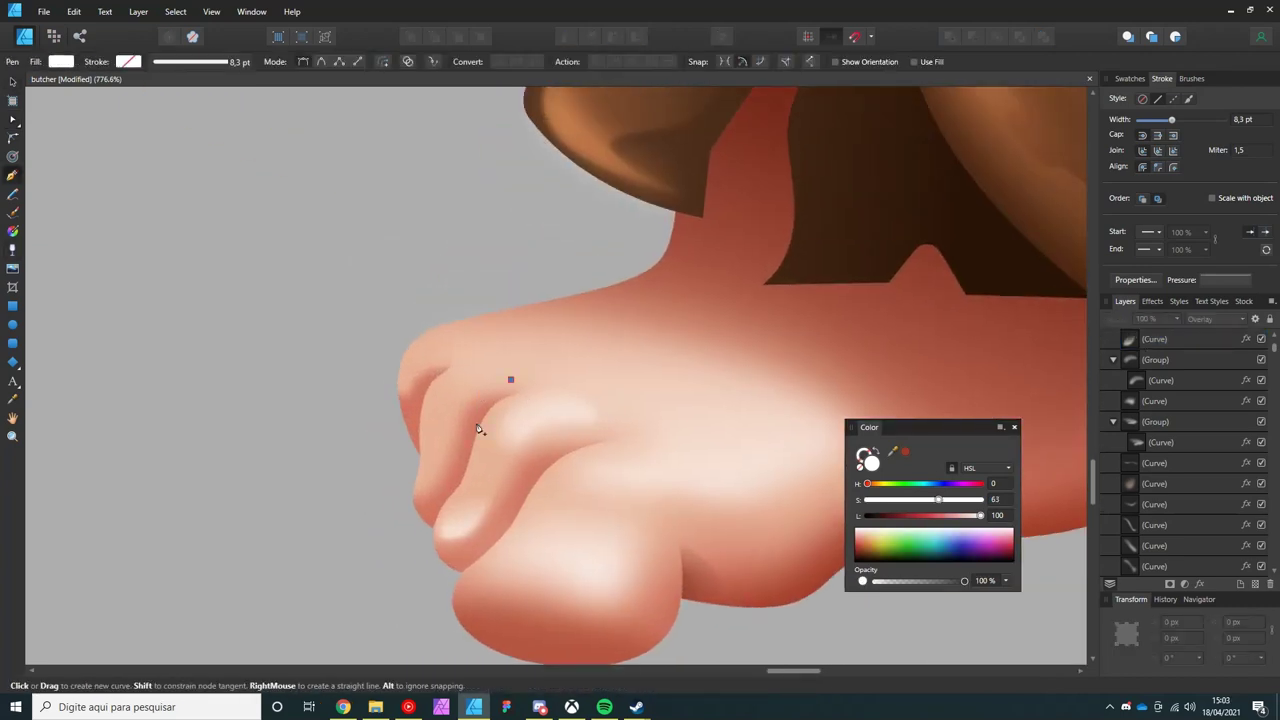
left_click(510, 379)
left_click_drag(430, 425, 473, 397)
key("v")
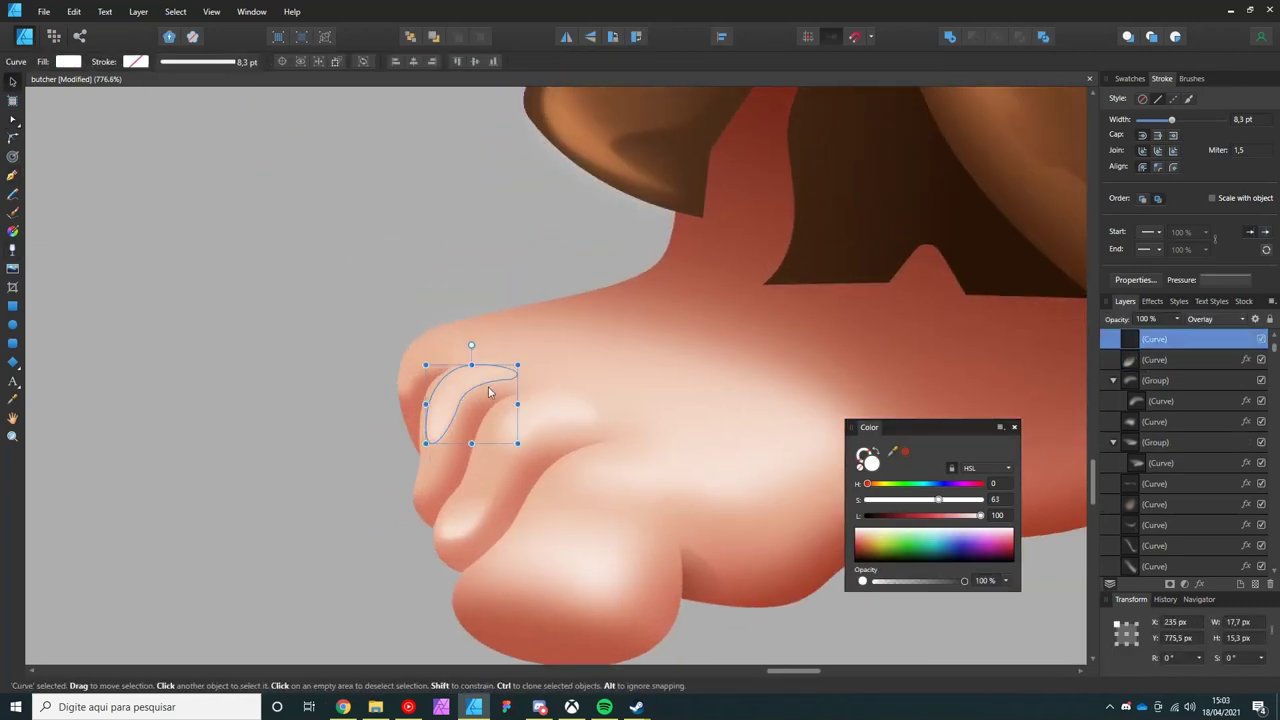
scroll(515, 508, "down", 3)
scroll(515, 508, "down", 3)
scroll(515, 508, "down", 1)
key("ctrl+d")
scroll(389, 486, "up", 5)
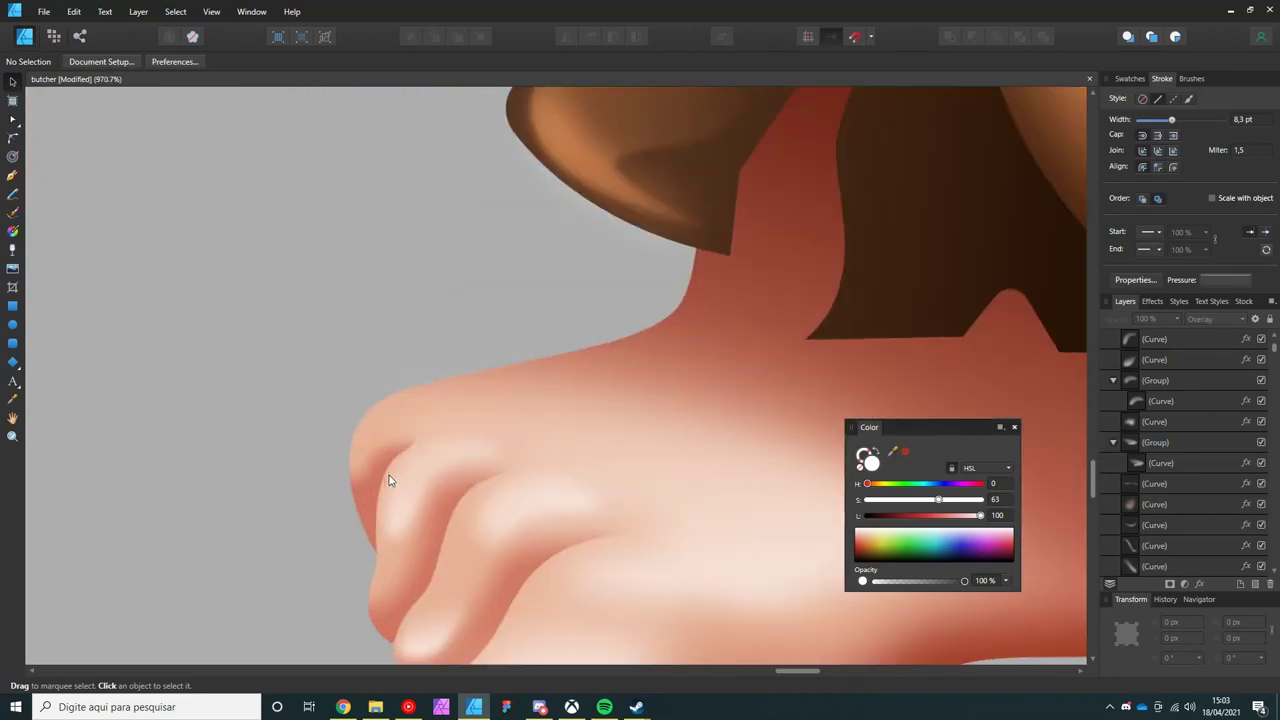
- Draw another toe highlight curve and fade the lower toe shape with transparency
key("p")
left_click(423, 423)
left_click(357, 446)
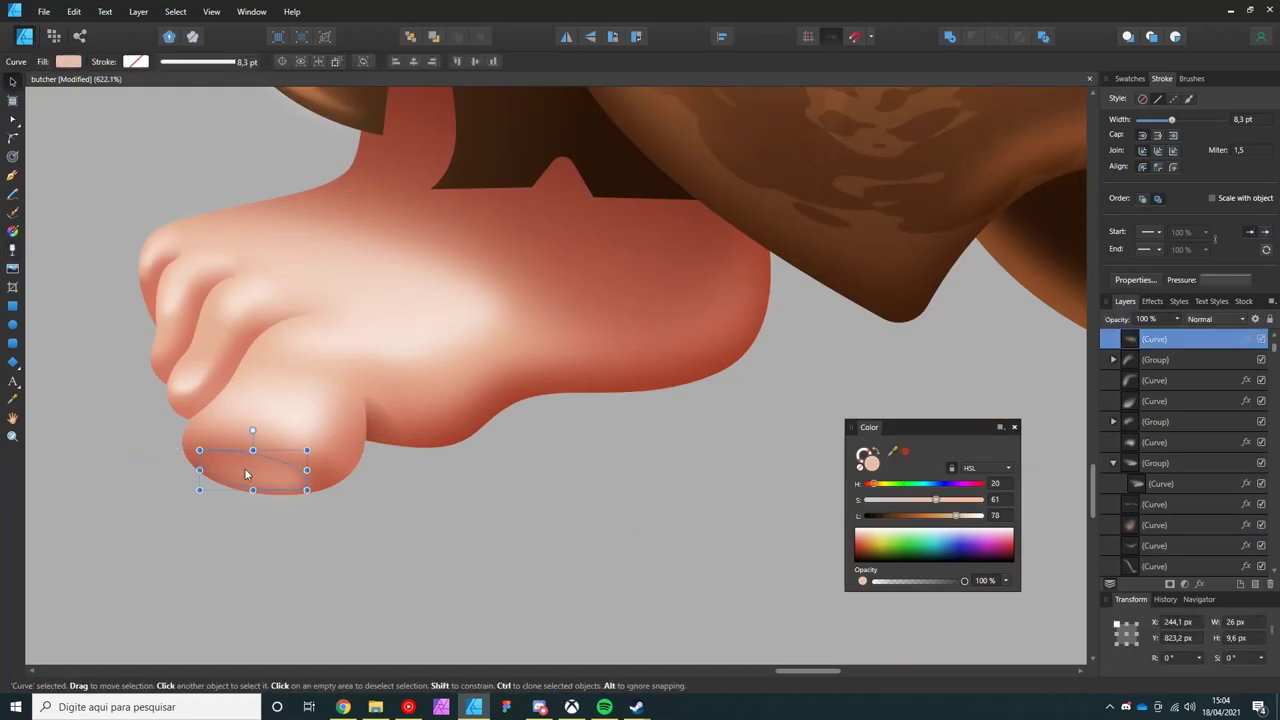
key("y")
left_click_drag(215, 445, 293, 502)
key("v")
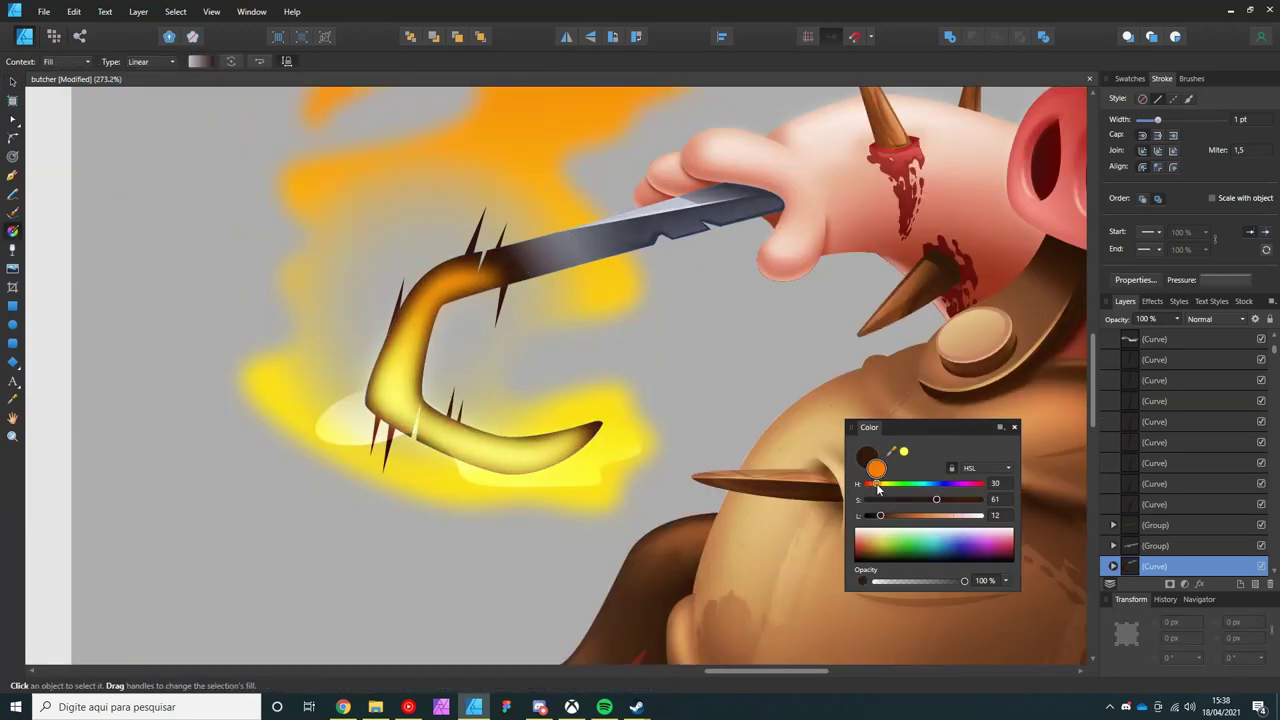
- Lighten the hook's gradient to orange and blur the yellow glow stroke
left_click_drag(880, 515, 918, 516)
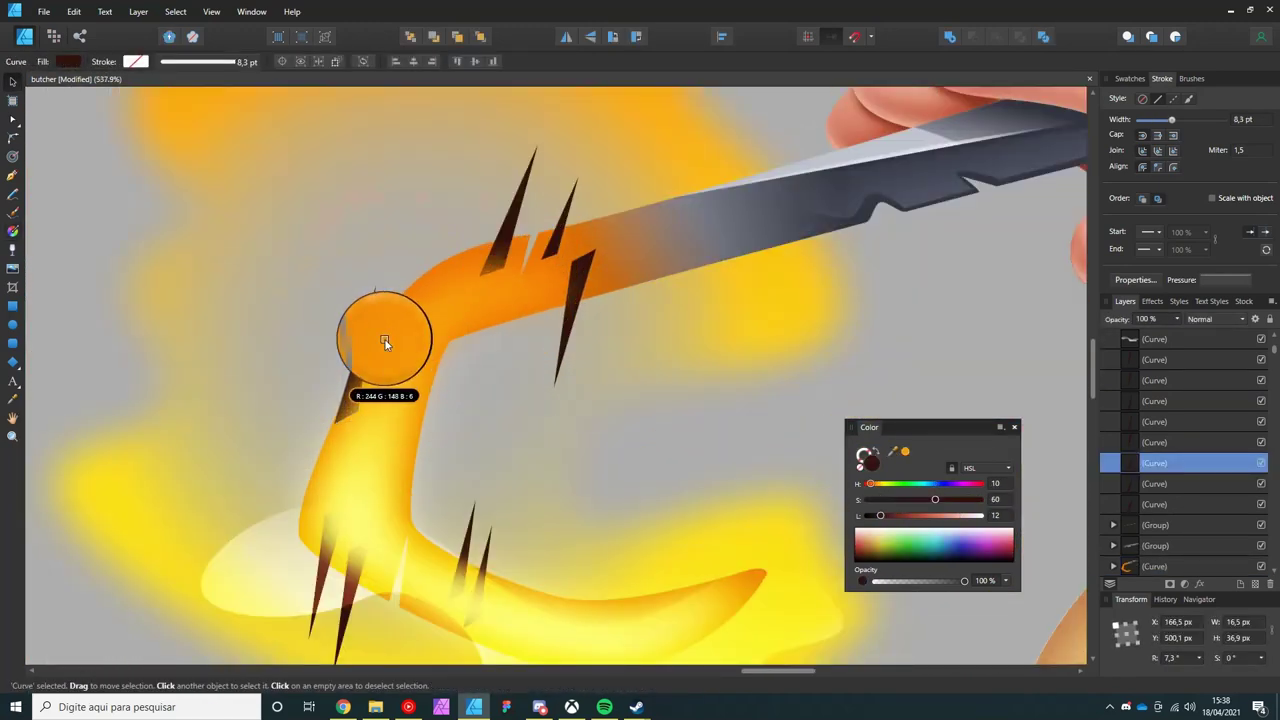
left_click_drag(385, 343, 387, 346)
left_click_drag(465, 132, 583, 316)
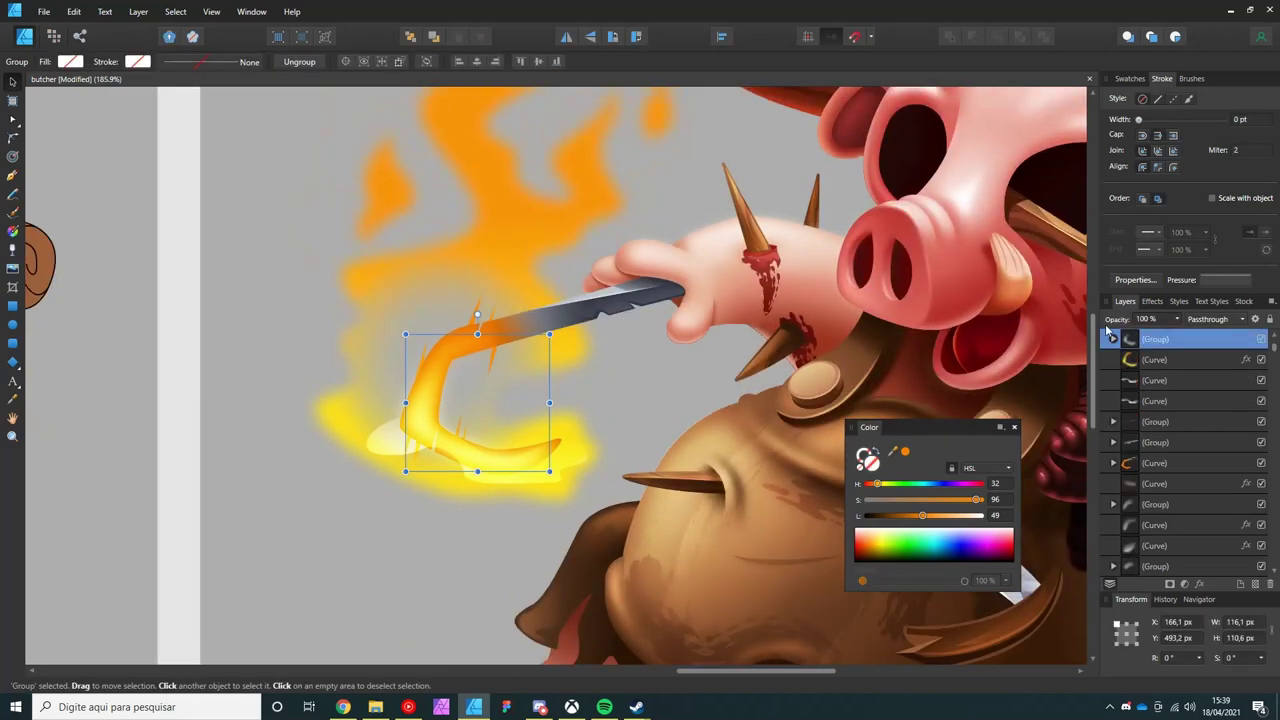
left_click(1201, 585)
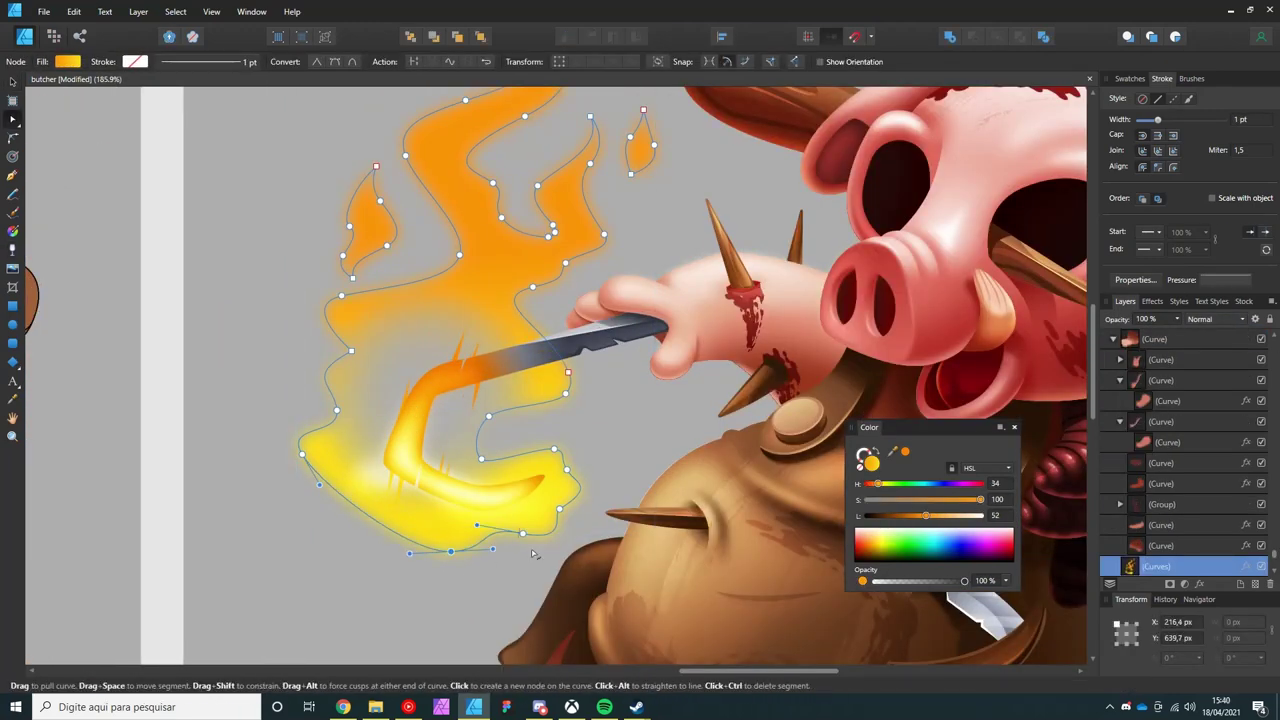
- Shift the flame's fill gradient from orange to yellow and lengthen its transparency fade
key("g")
left_click_drag(877, 484, 883, 487)
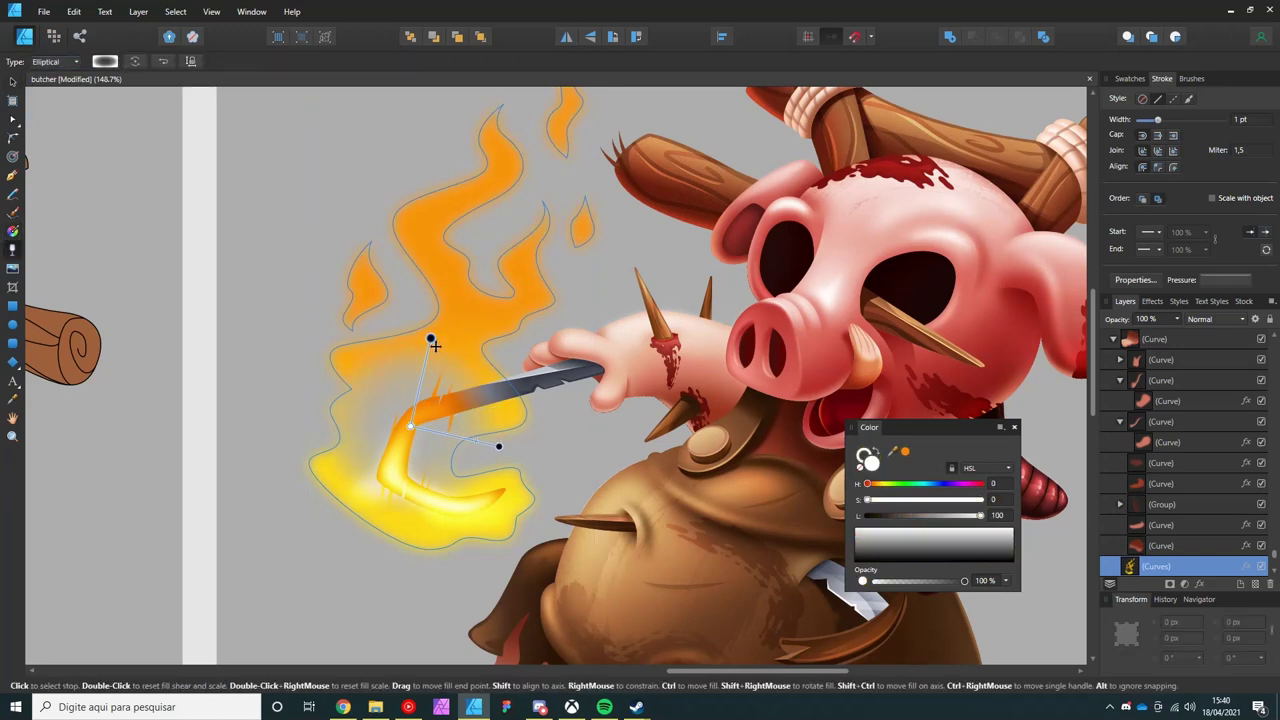
left_click_drag(503, 467, 530, 469)
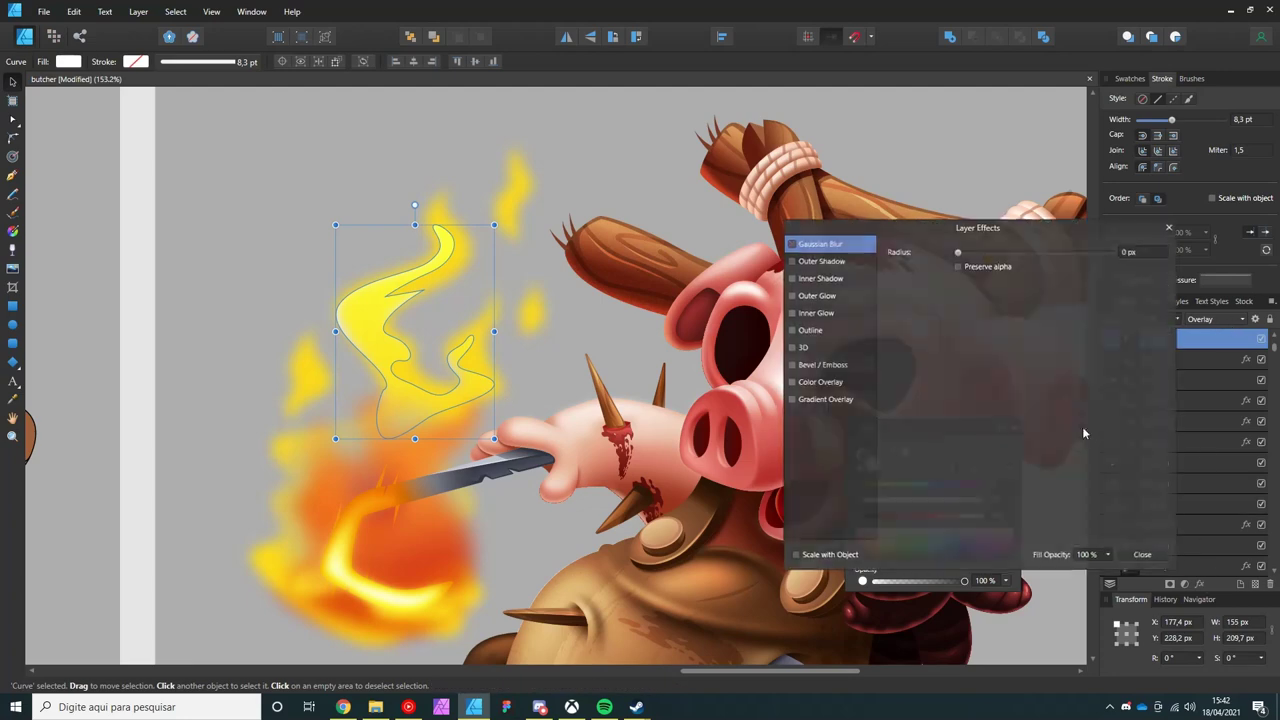
- Blur the flame shape and deepen its gradient to dark red
left_click_drag(955, 252, 1006, 256)
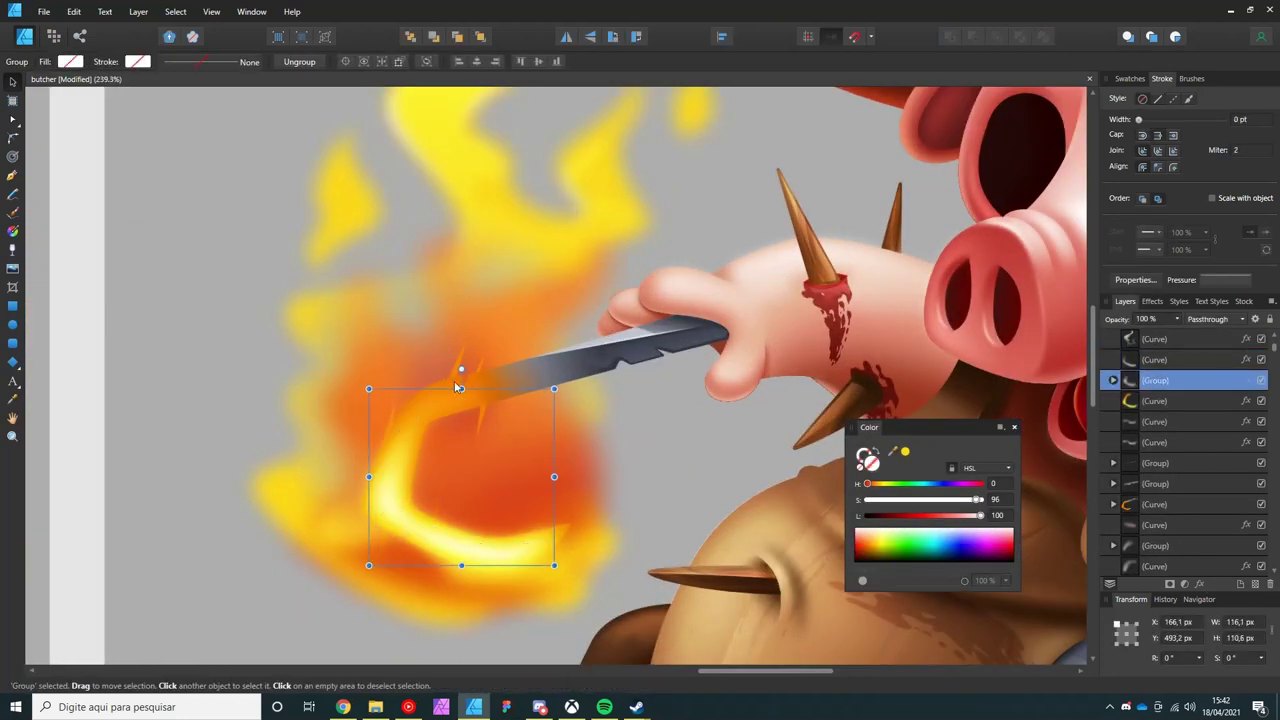
left_click_drag(920, 516, 869, 485)
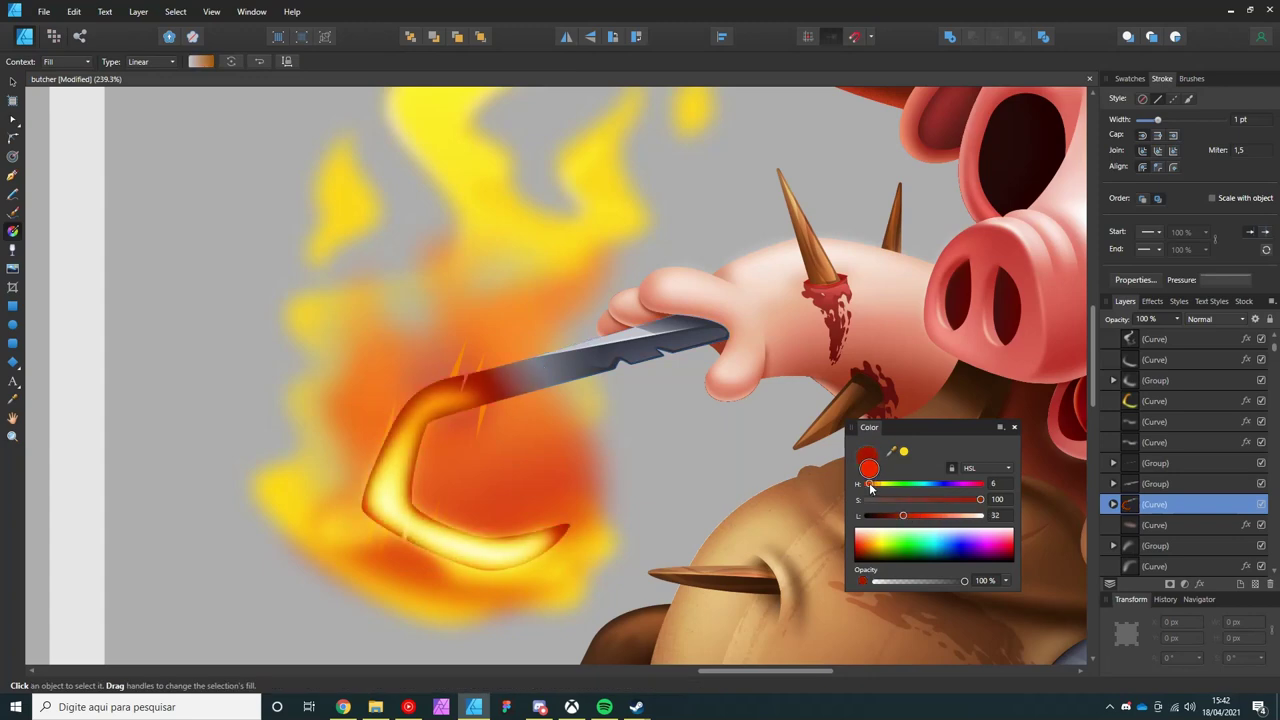
key("v")
scroll(433, 493, "down", 1)
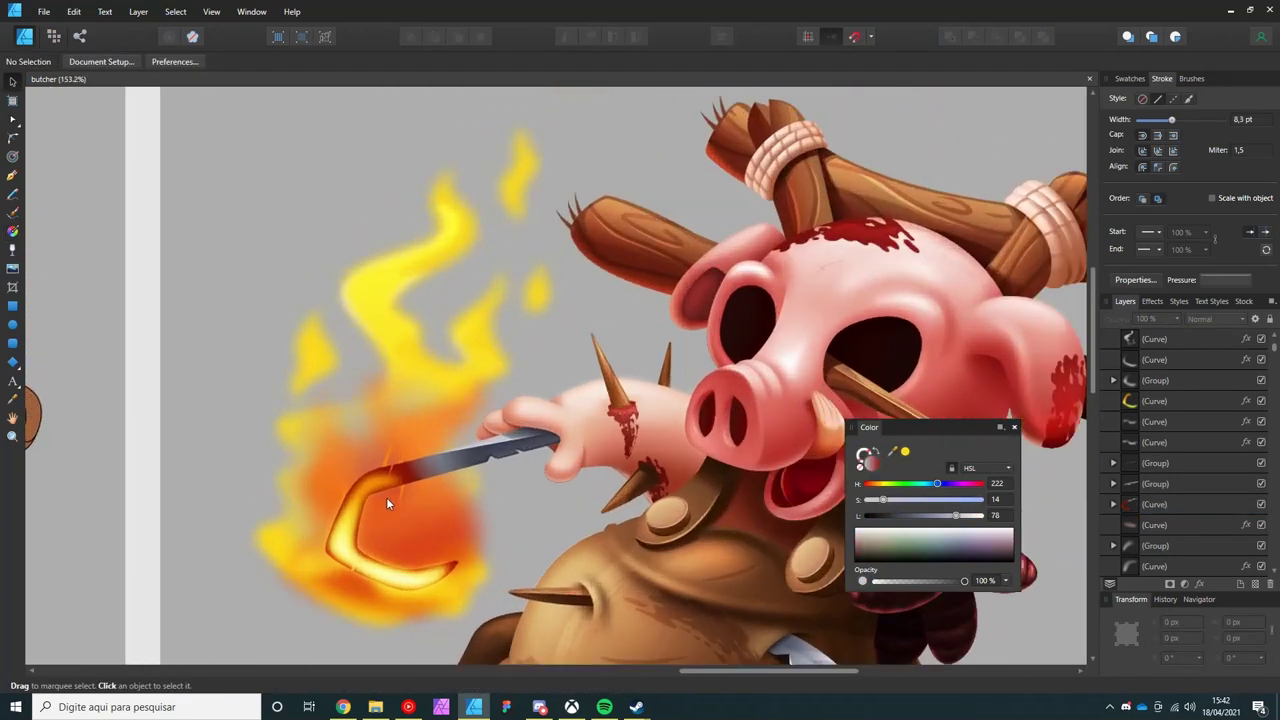
- Pen a white wisp over the hook, set it to Overlay, and place it above the knife
key("p")
left_click_drag(381, 455, 415, 403)
left_click_drag(428, 548, 467, 555)
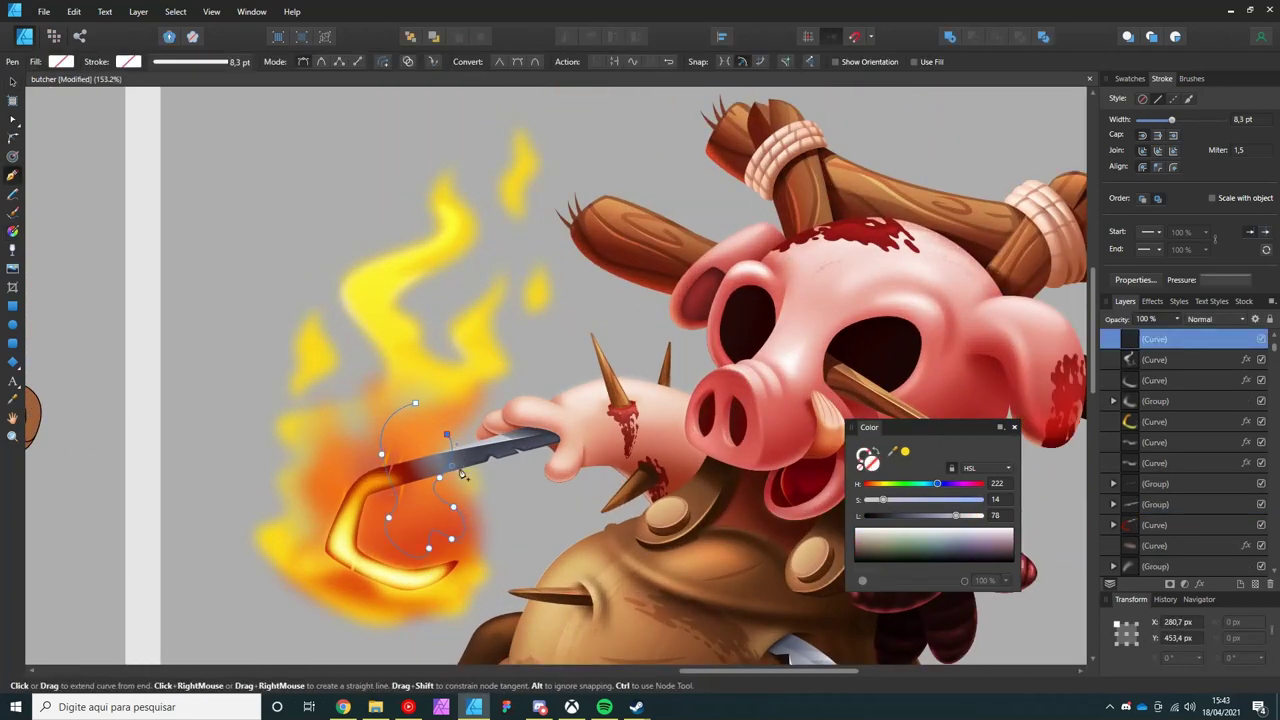
scroll(427, 449, "up", 2)
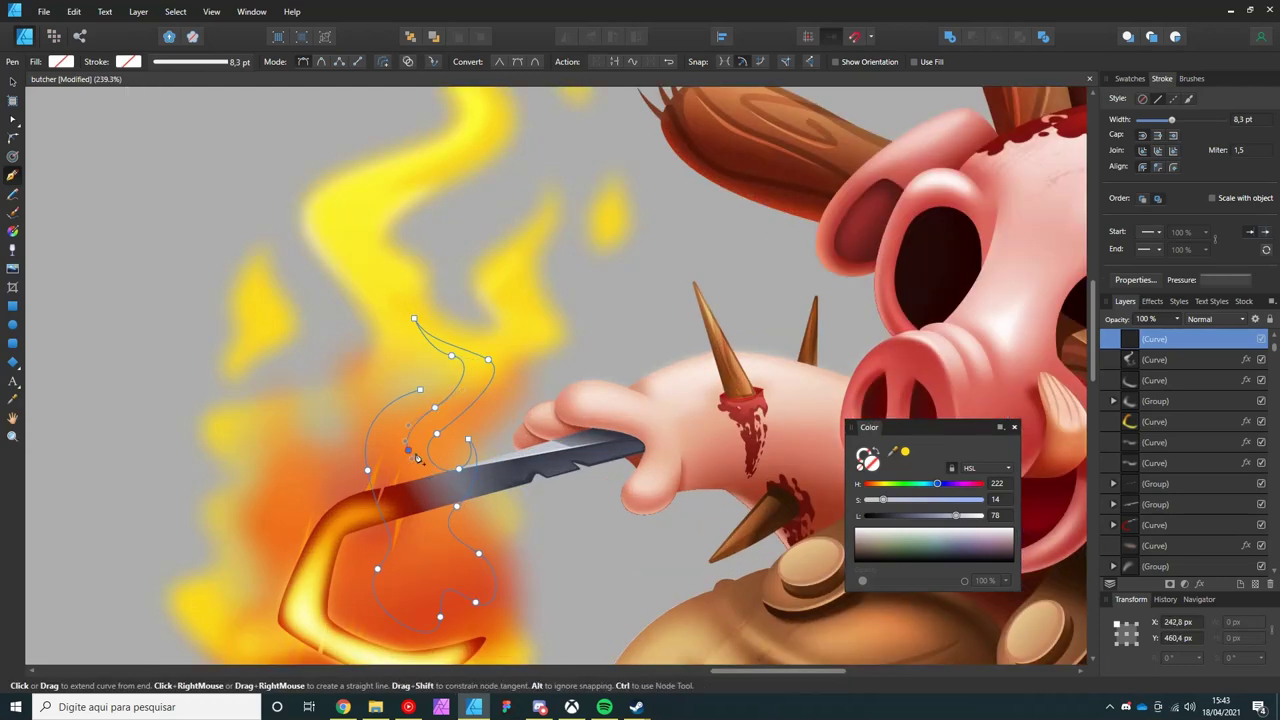
key("v")
scroll(520, 405, "down", 4)
key("shift+alt+o")
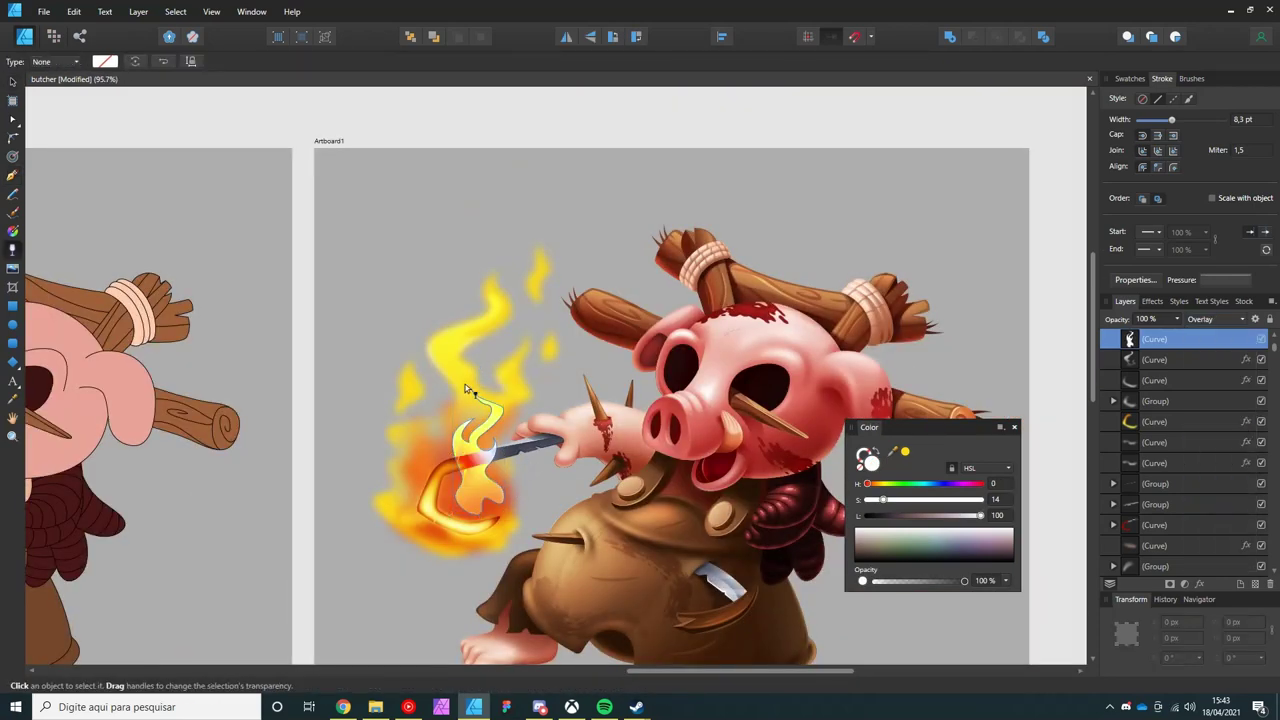
scroll(475, 490, "up", 3)
left_click_drag(476, 474, 486, 477)
scroll(486, 477, "up", 2)
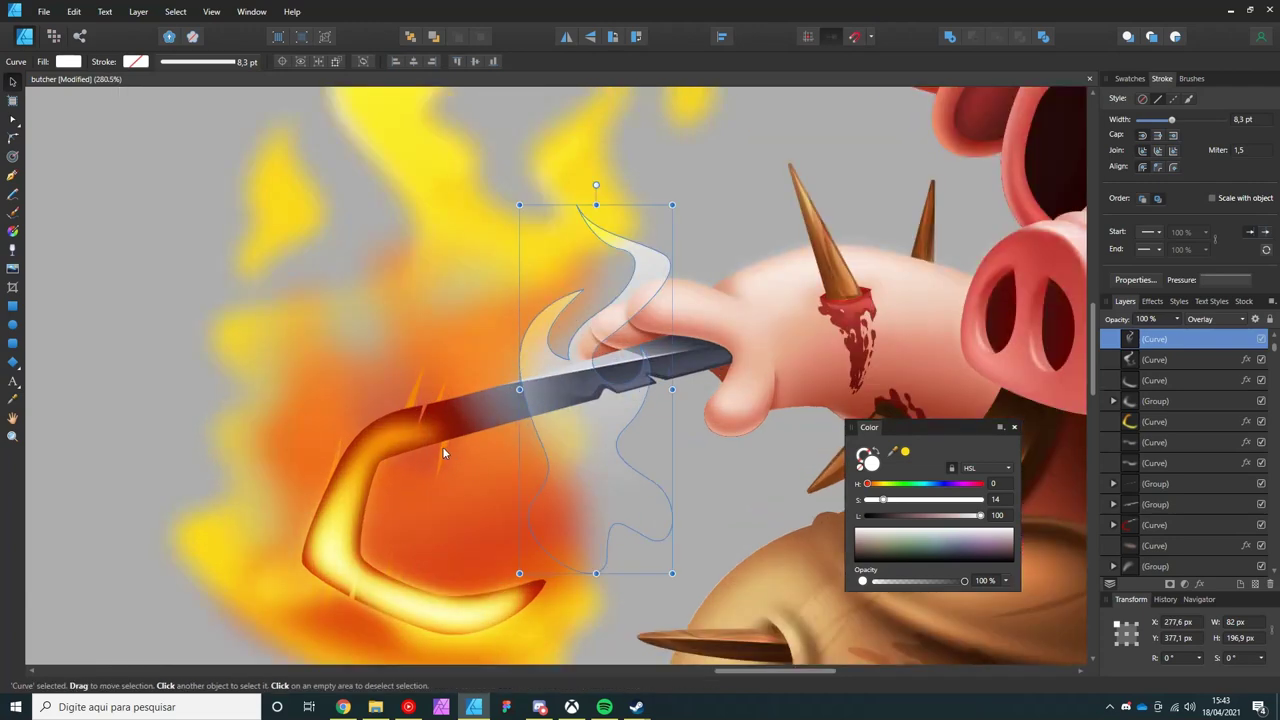
- Blur the white wisp with layer effects and shift it left over the hook
left_click(330, 446)
scroll(330, 446, "down", 4)
scroll(366, 433, "up", 3)
left_click(394, 380)
left_click(1198, 583)
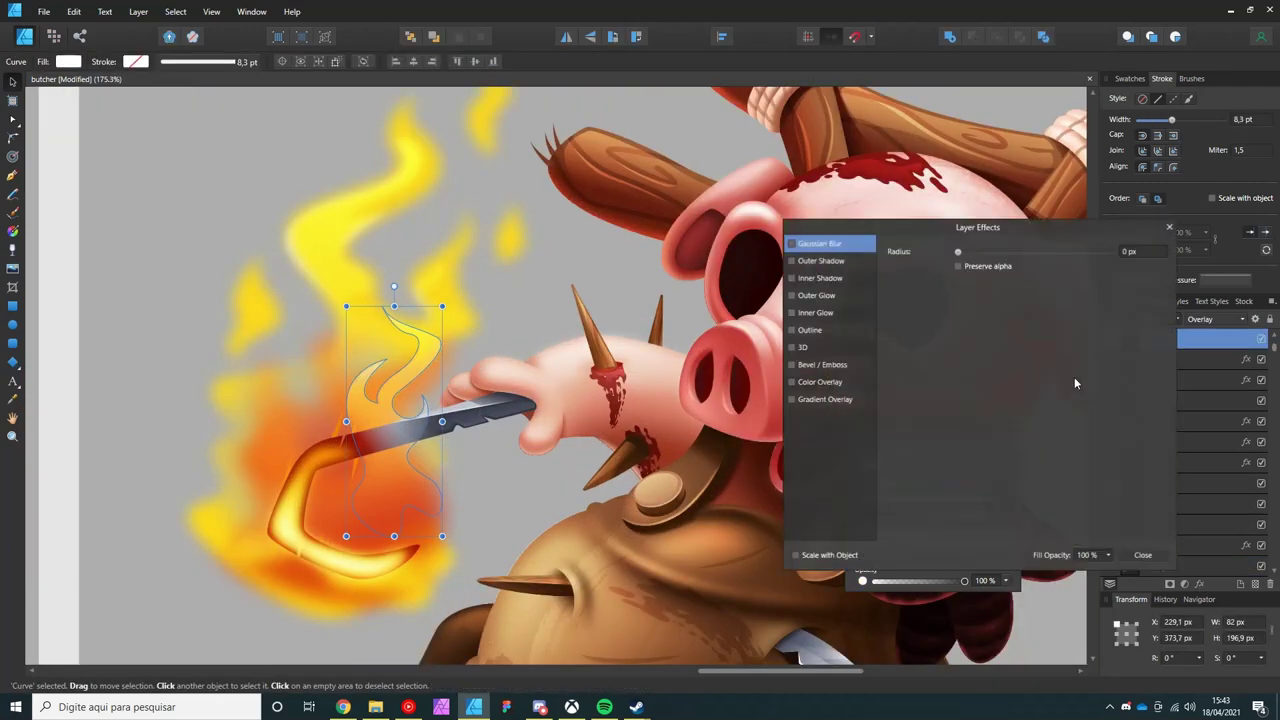
left_click(1143, 555)
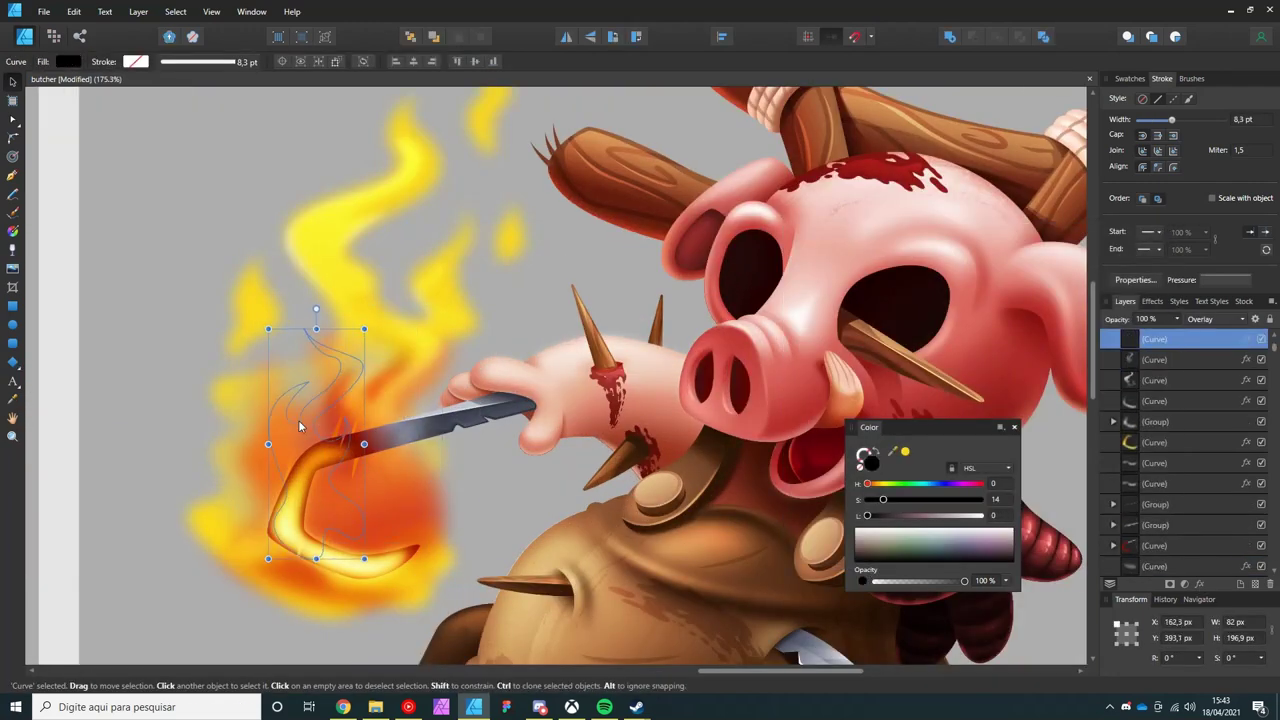
mouse_move(382, 416)
left_mouse_down()
mouse_move(287, 416)
mouse_move(441, 568)
left_mouse_up()
key("ctrl+d")
scroll(284, 416, "down", 3)
scroll(265, 435, "up", 3)
- Draw an Overlay ellipse with a radial gradient fading to transparent at the edge
key("m")
left_click(1200, 318)
left_click(1210, 420)
key("g")
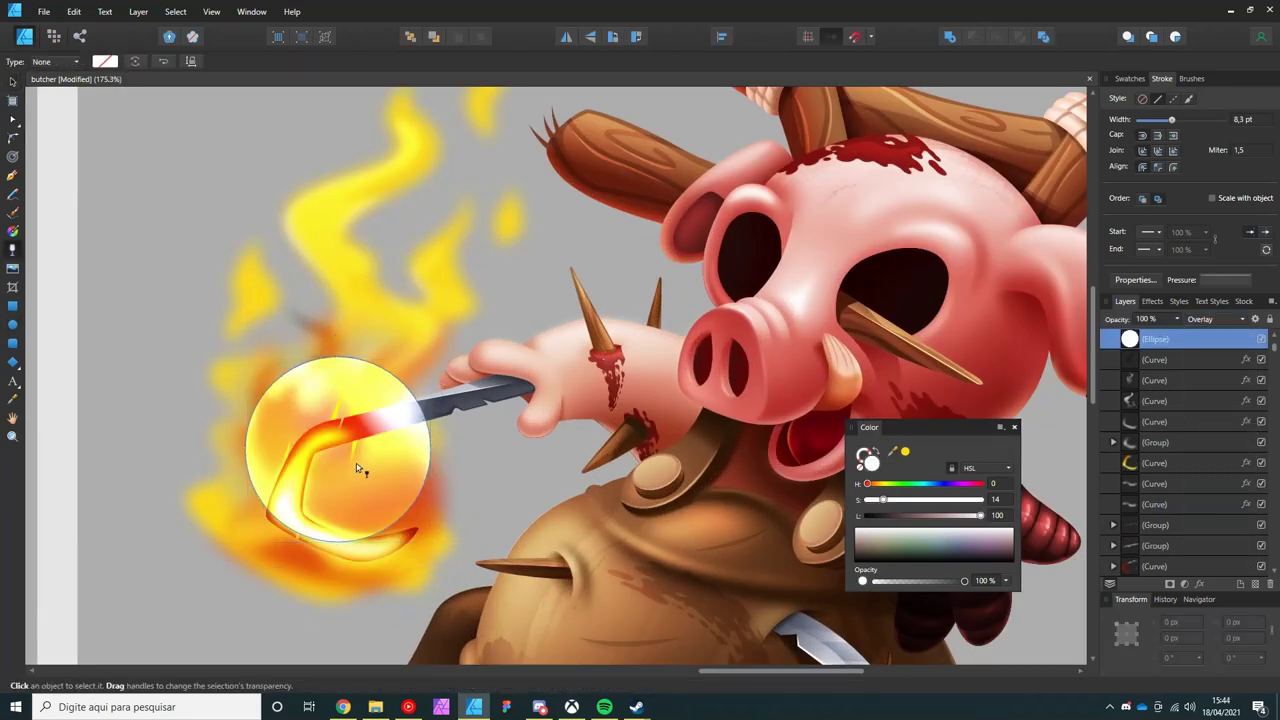
left_click(55, 61)
left_click_drag(333, 439, 400, 441)
left_click(45, 100)
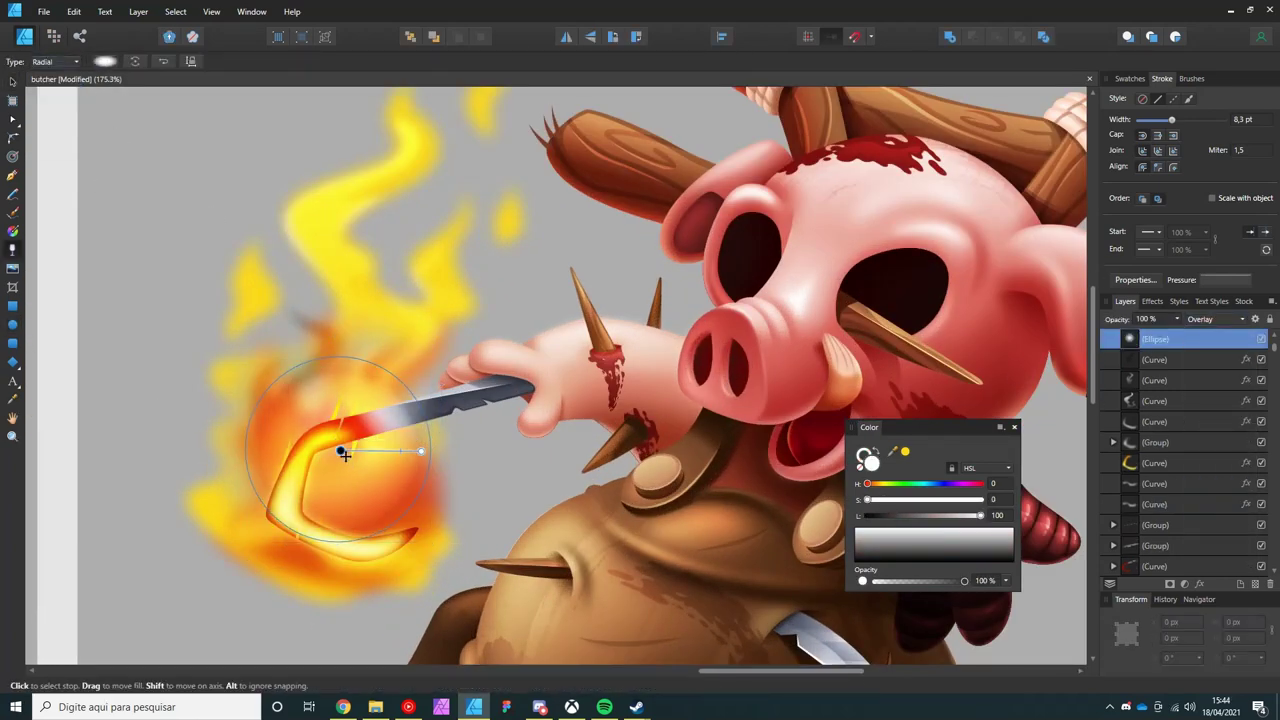
key("v")
- Move the glow ellipse down over the hook and deselect it
scroll(455, 346, "down", 3)
scroll(300, 400, "up", 2)
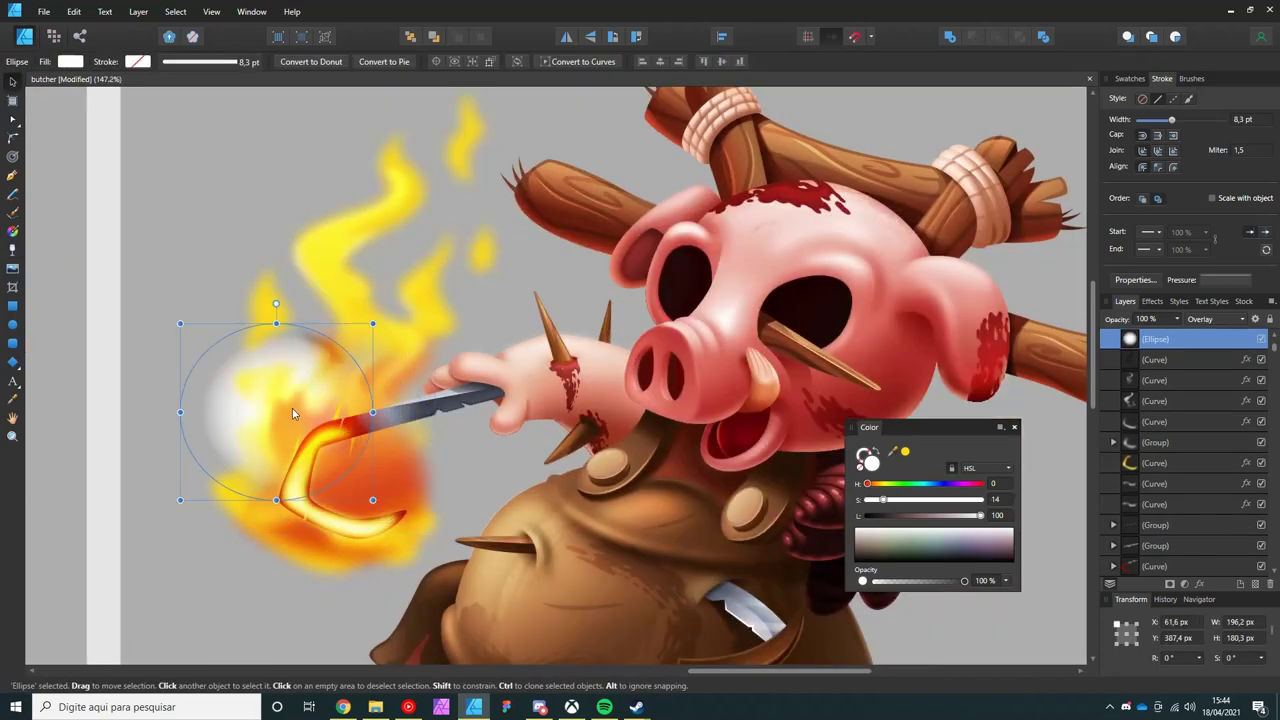
mouse_move(339, 350)
left_mouse_down()
mouse_move(327, 436)
mouse_move(341, 476)
left_mouse_up()
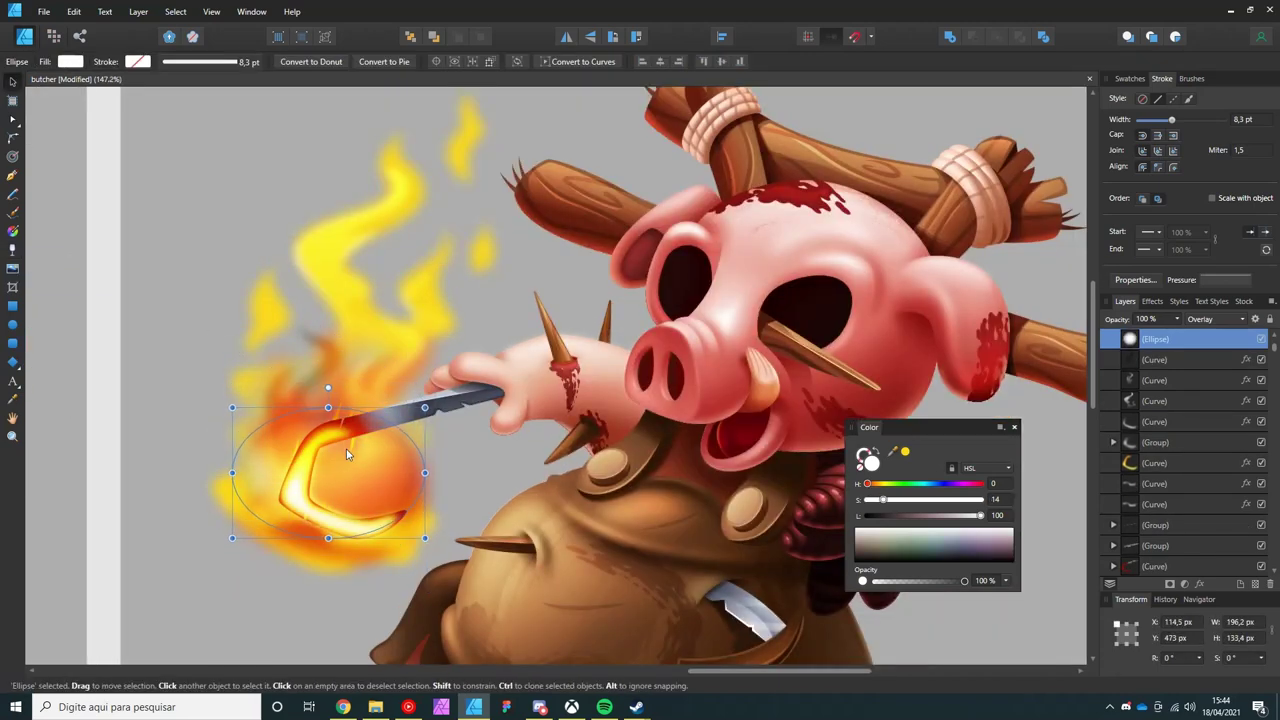
scroll(375, 361, "down", 1)
key("ctrl+d")
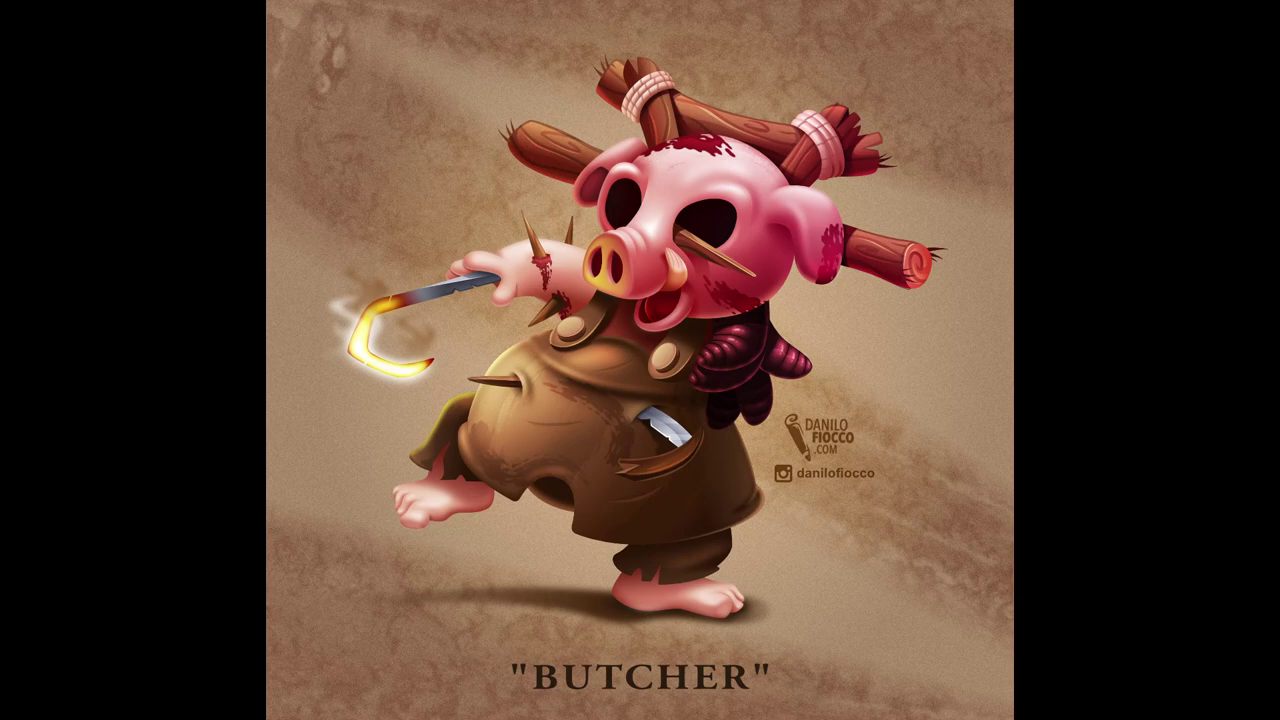